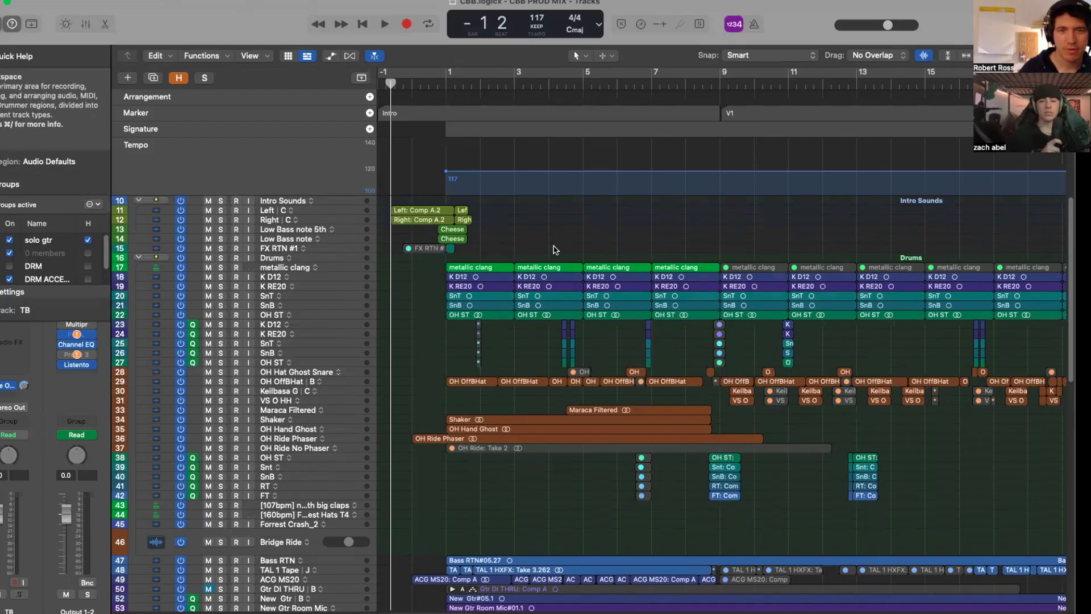
Look over the intro and drum tracks along the timeline, from the Intro to the first verse.
scroll(556, 246, down, 5)
scroll(519, 207, down, 3)
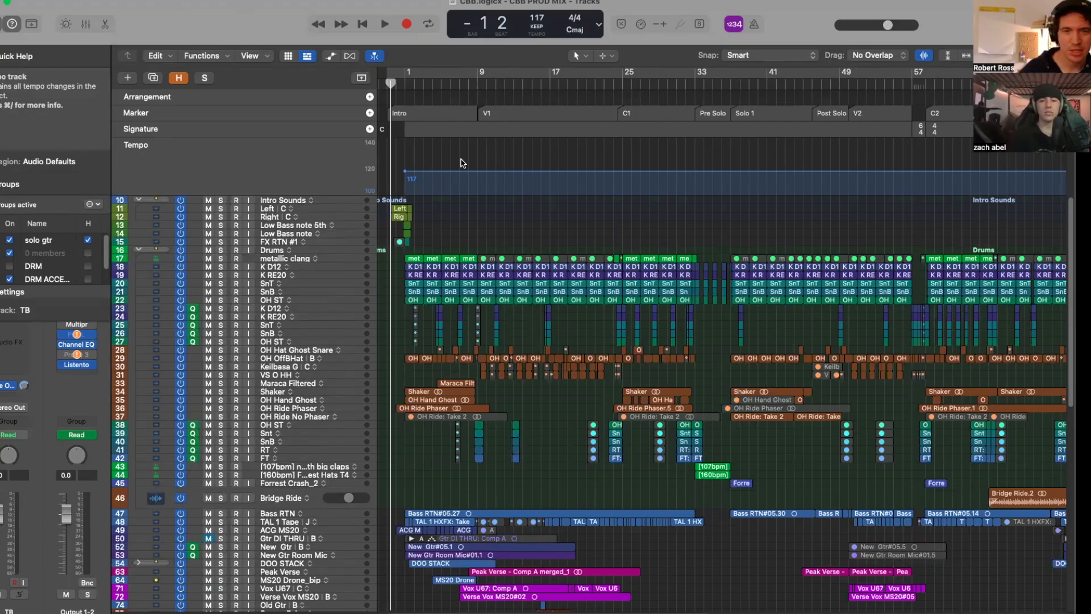
mouse_move(393, 84)
mouse_down()
mouse_move(432, 84)
mouse_move(408, 96)
mouse_up()
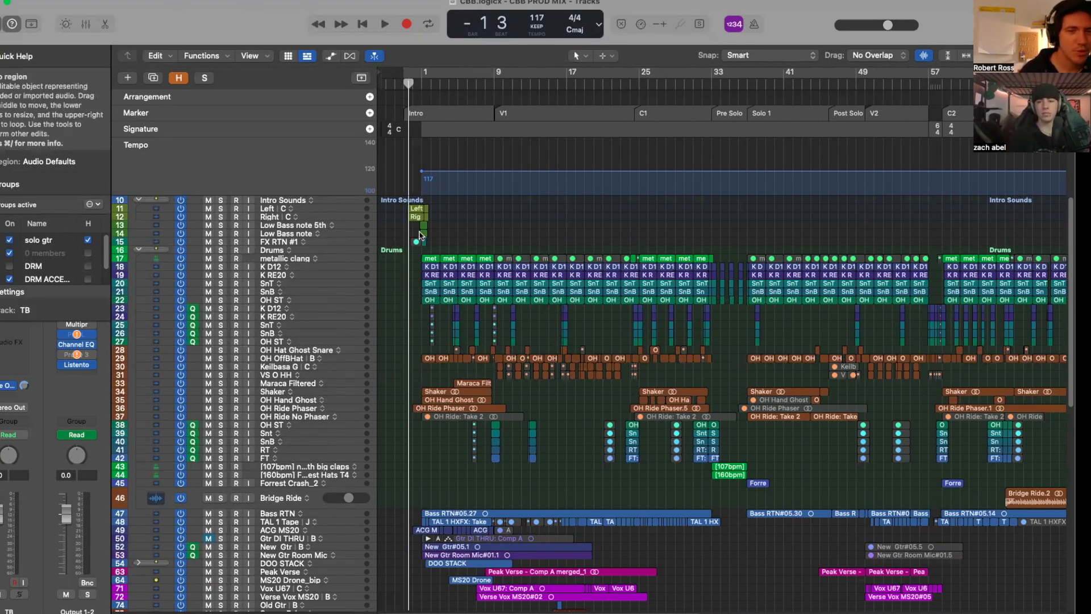
scroll(509, 308, up, 1)
scroll(509, 309, up, 5)
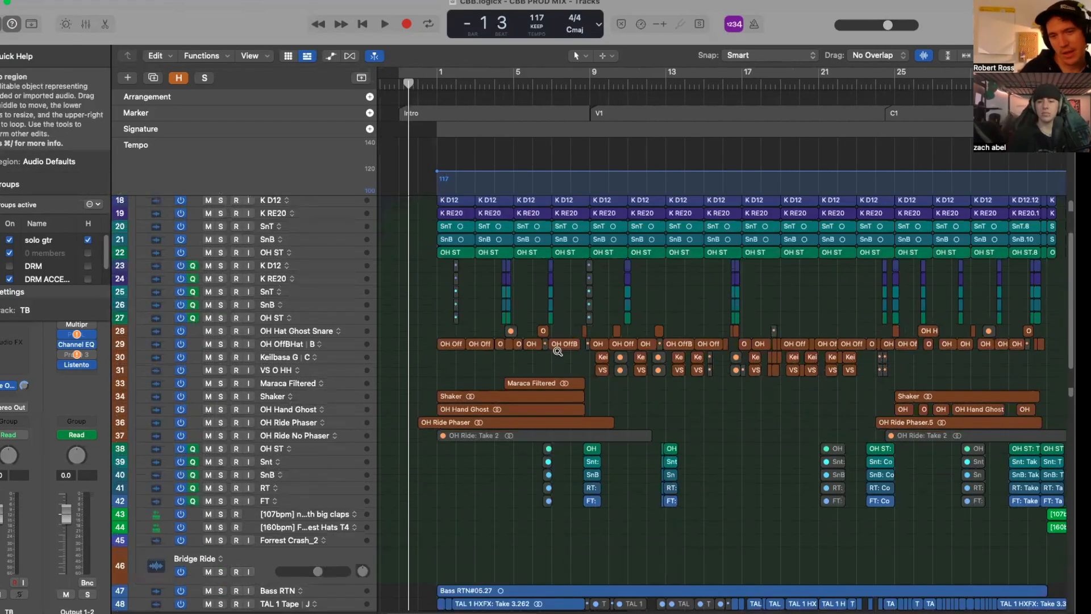
ctrl+alt+click(558, 352)
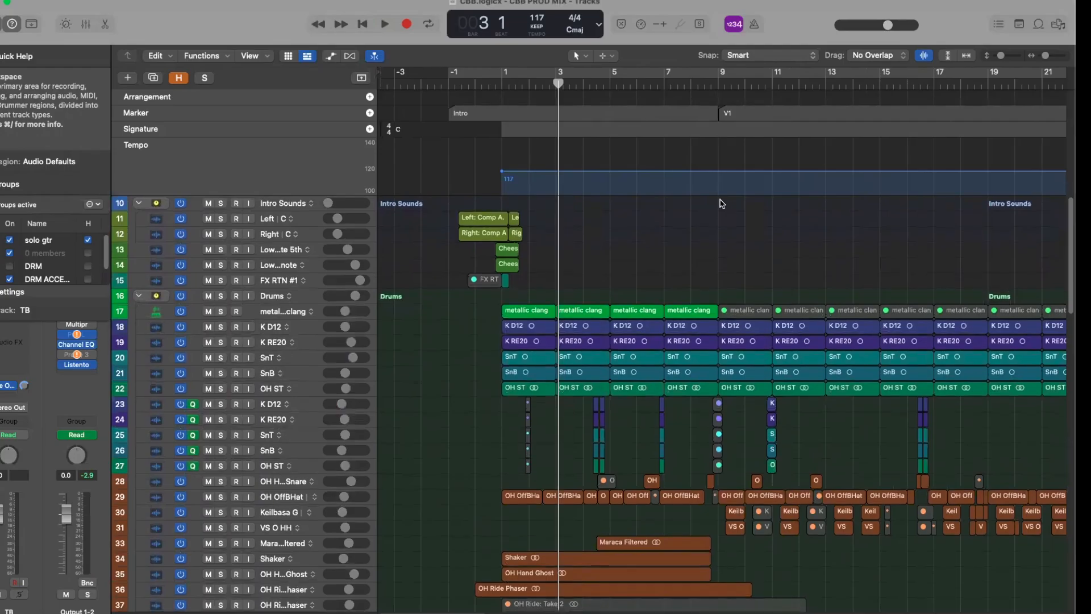
Collapse the Intro Sounds and Drums track stacks.
scroll(650, 216, down, 5)
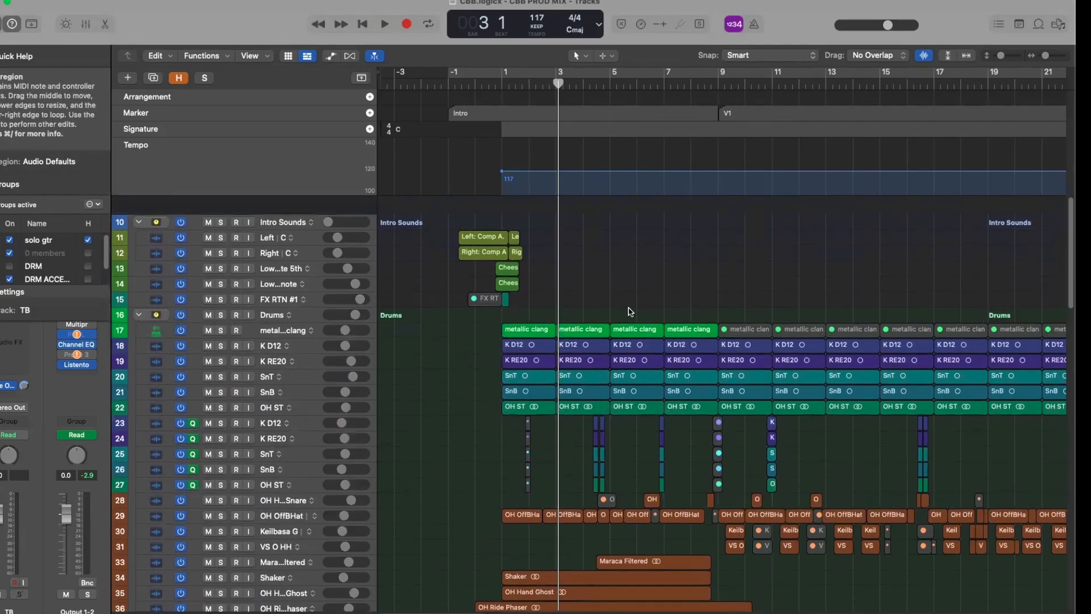
scroll(233, 239, down, 2)
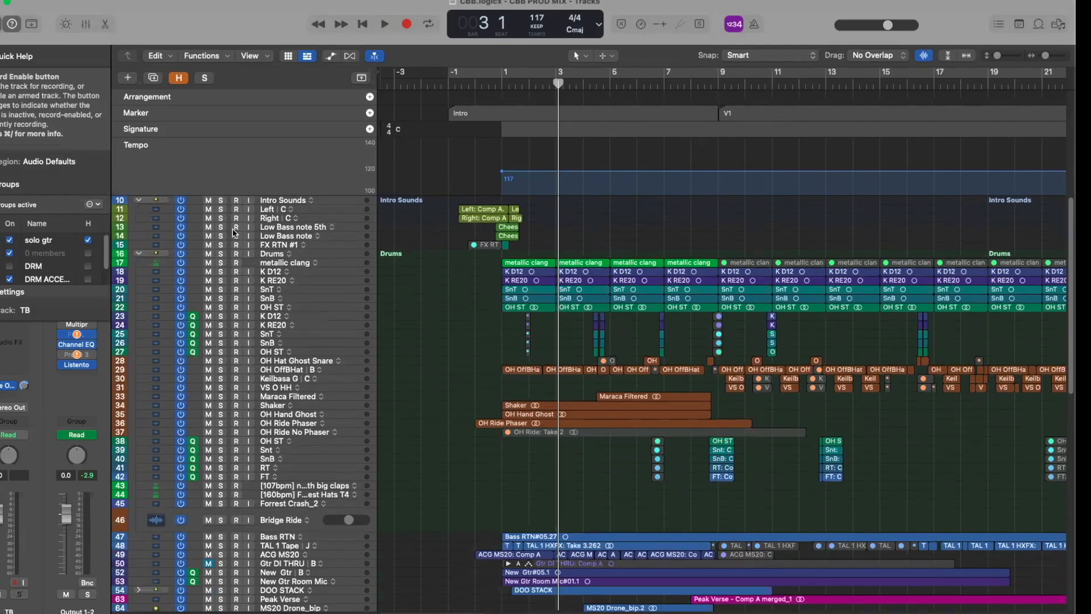
click(138, 201)
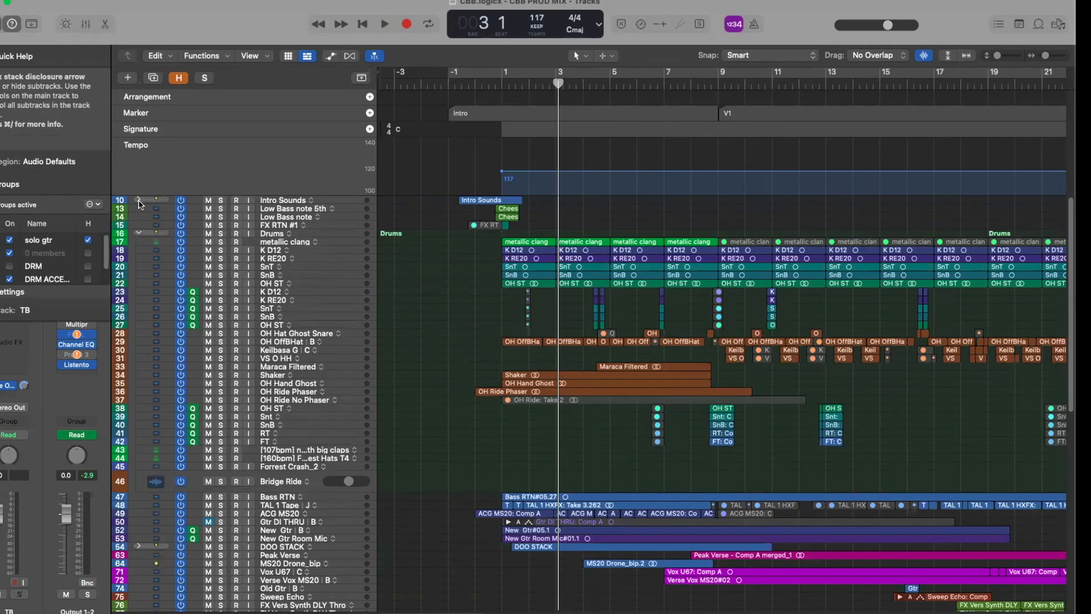
click(138, 233)
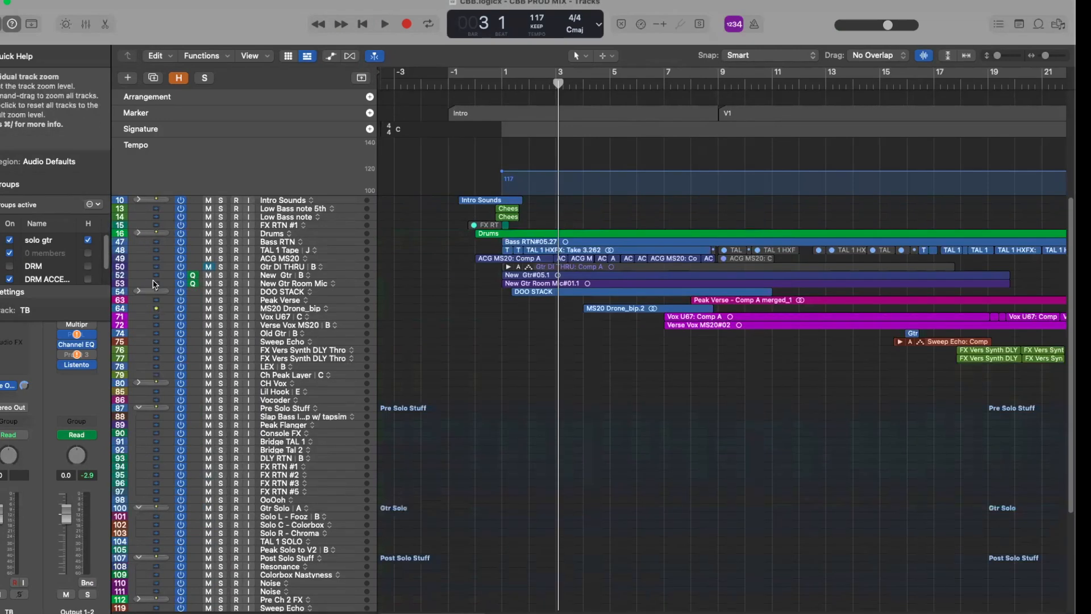
Select the DOO STACK track, then expand and collapse its stack.
click(268, 292)
scroll(338, 318, up, 3)
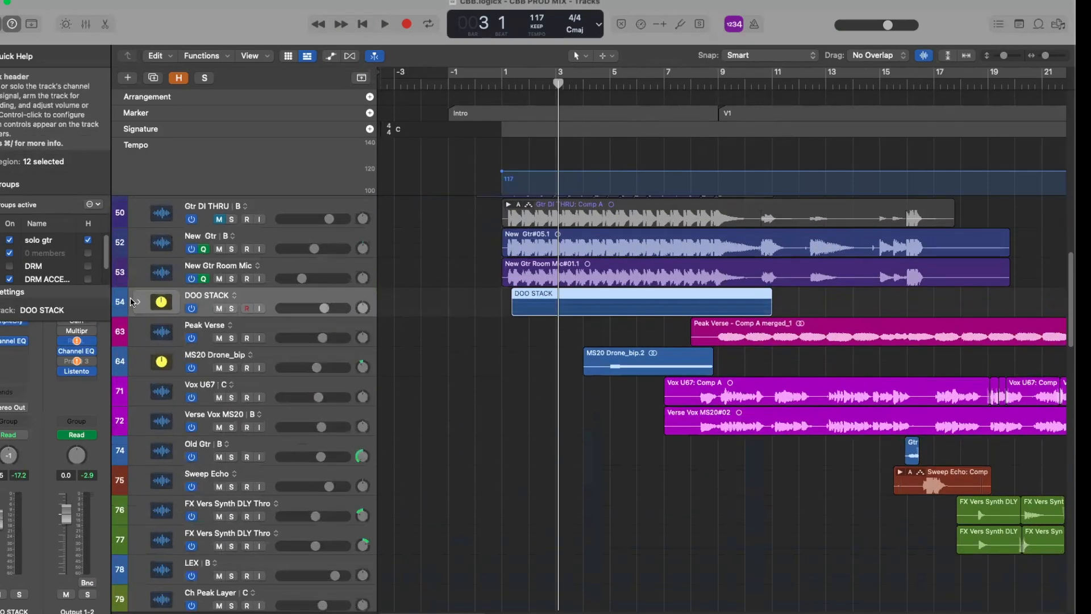
click(137, 303)
click(137, 304)
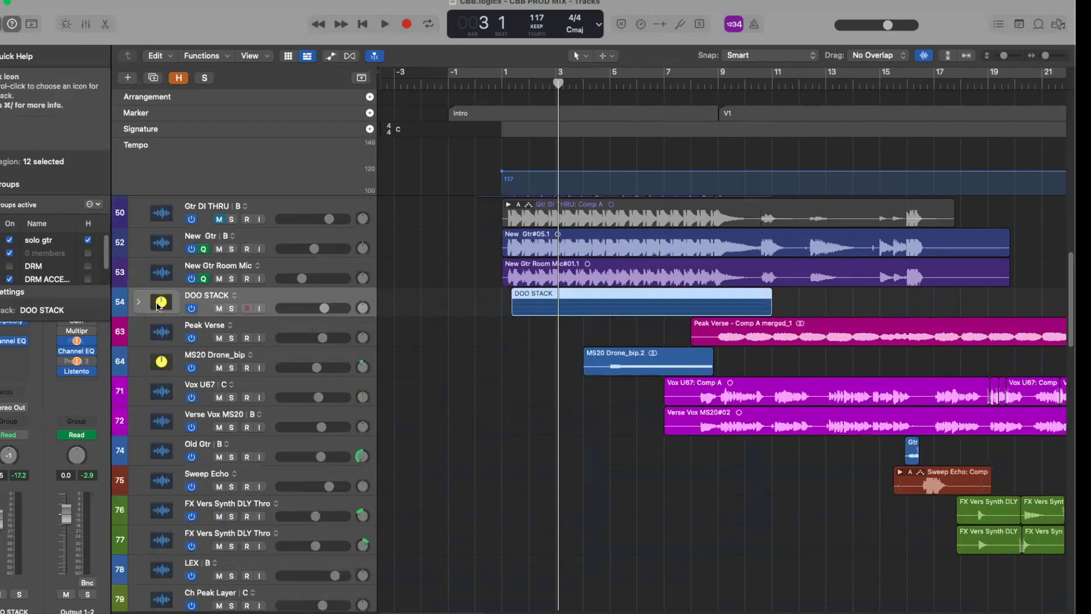
Select the MS20 Drone_bip track and view its region beside the verse vocal tracks.
scroll(258, 304, down, 3)
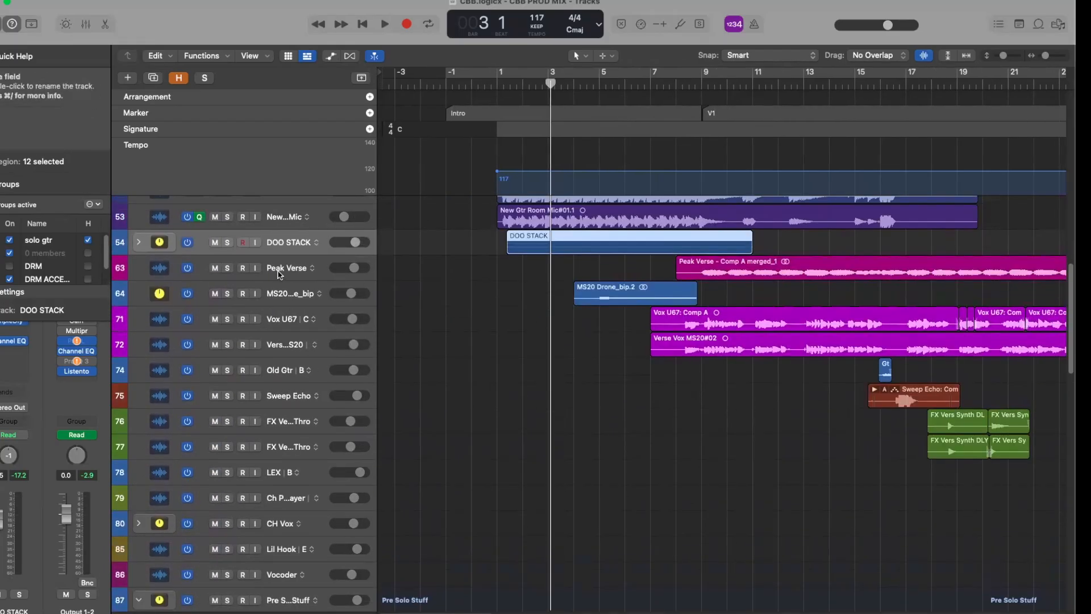
key(Down)
key(Down)
scroll(452, 308, up, 2)
scroll(452, 308, up, 2)
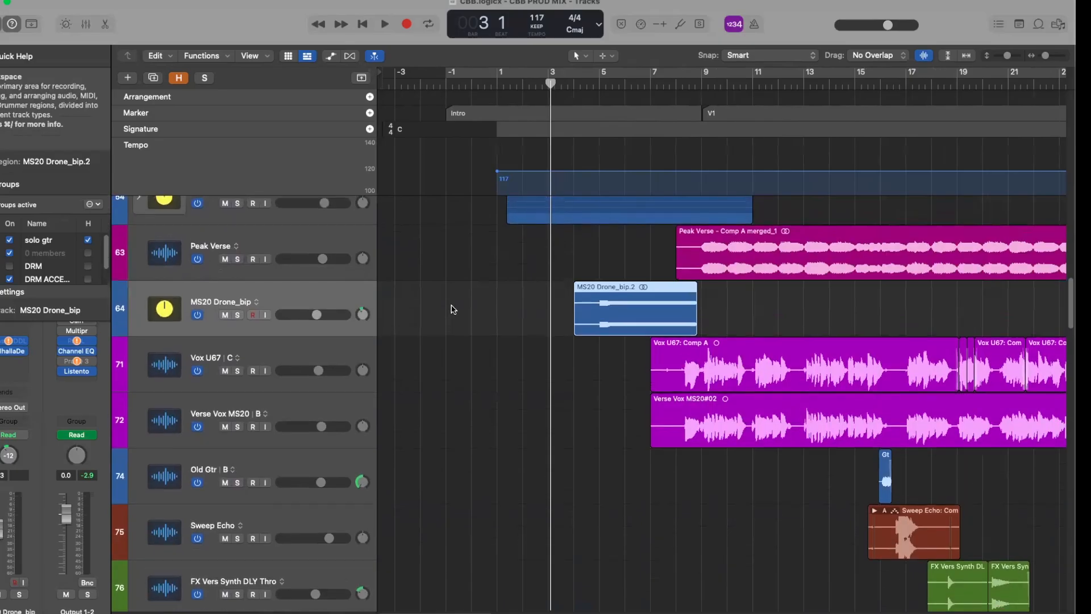
scroll(278, 358, down, 3)
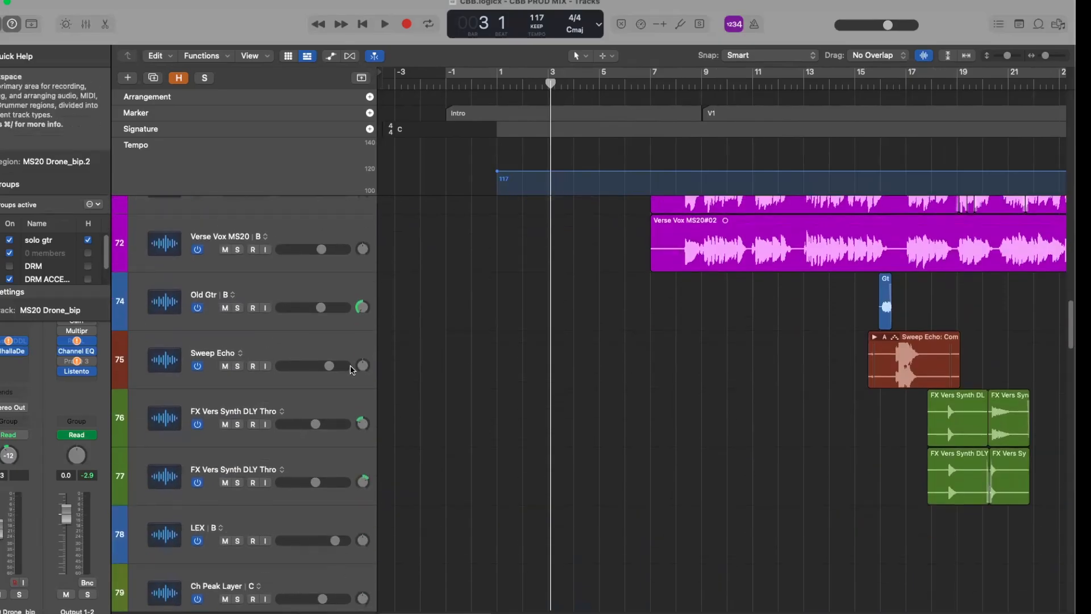
Select the Old Gtr track and fit the whole arrangement in view.
click(310, 291)
scroll(394, 361, down, 3)
key(z)
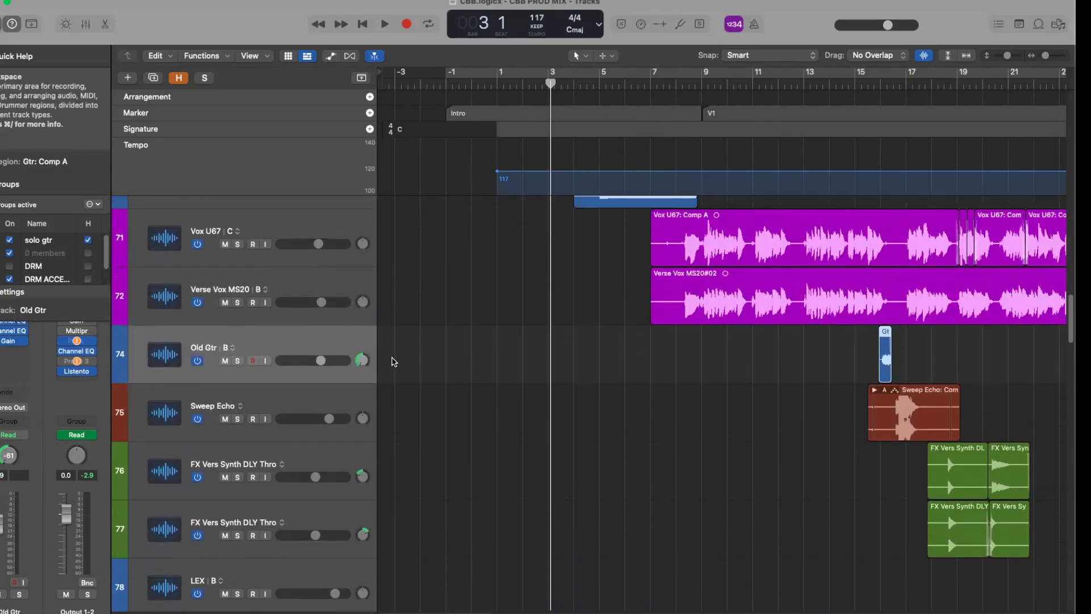
scroll(490, 355, up, 5)
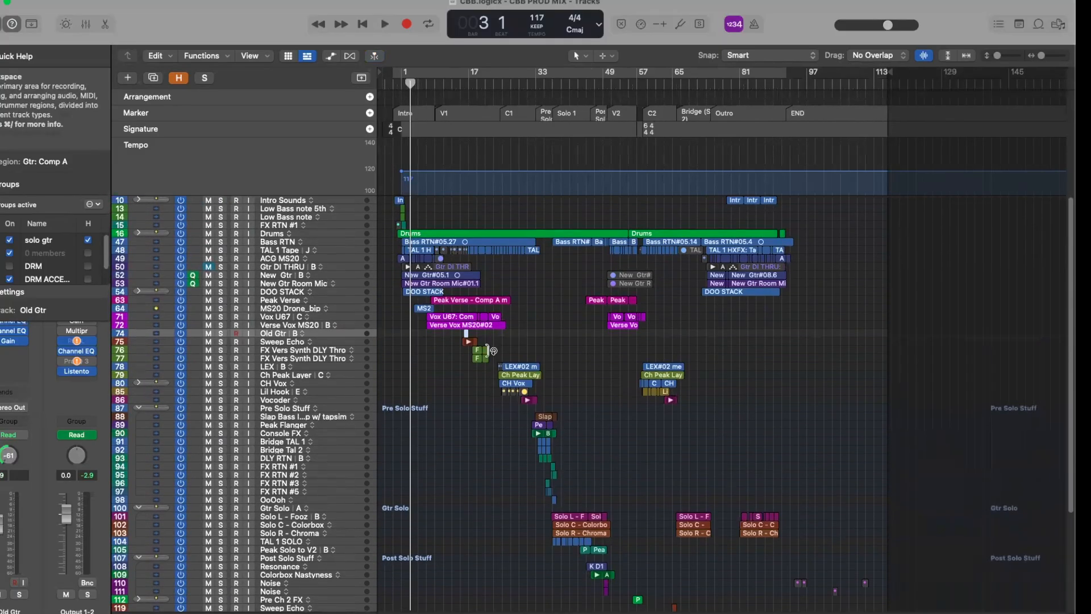
Examine the vocal and effects tracks from the first verse through the second chorus.
scroll(490, 355, up, 3)
scroll(489, 353, up, 2)
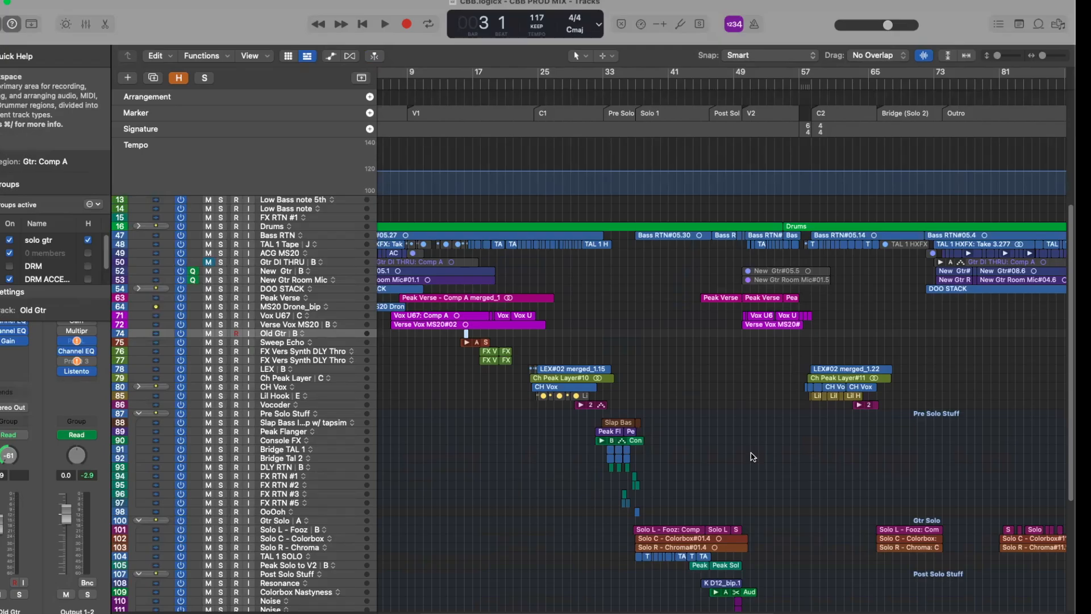
key(super+Down)
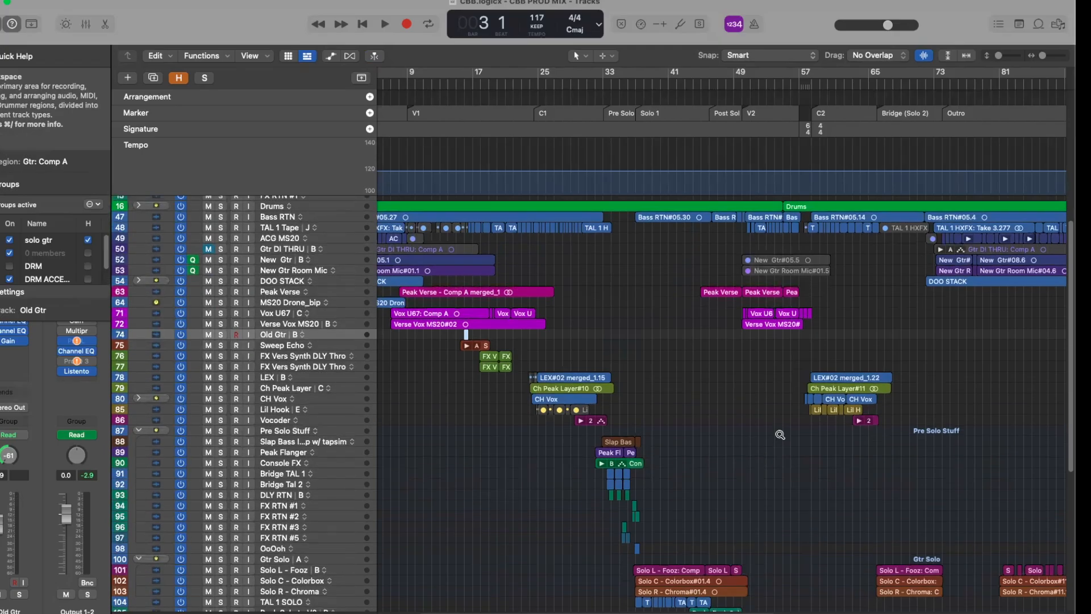
scroll(757, 395, right, 4)
scroll(757, 394, up, 5)
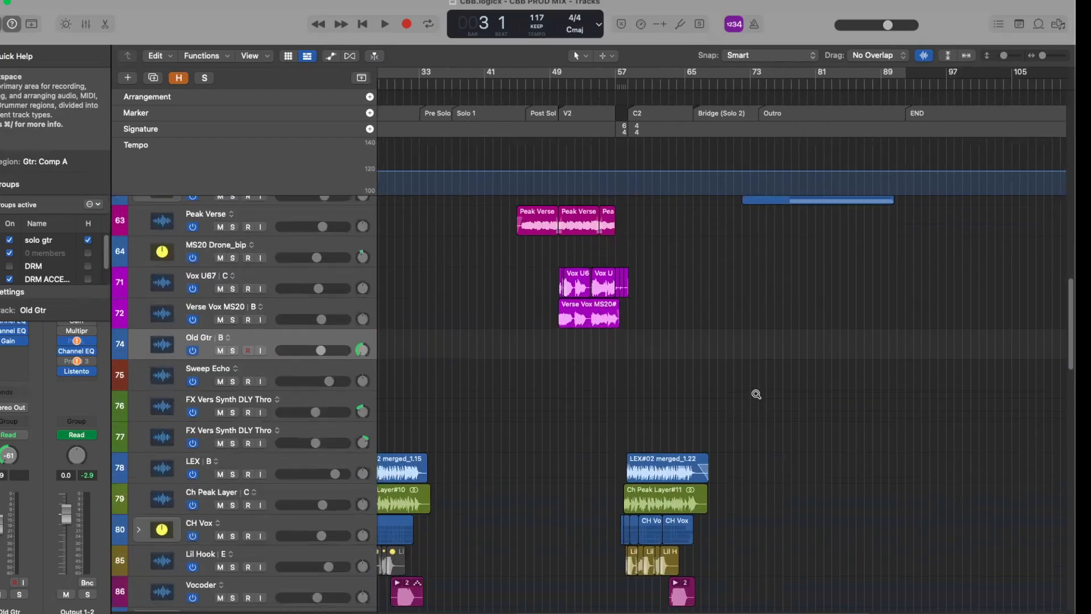
scroll(757, 395, down, 5)
scroll(757, 395, right, 3)
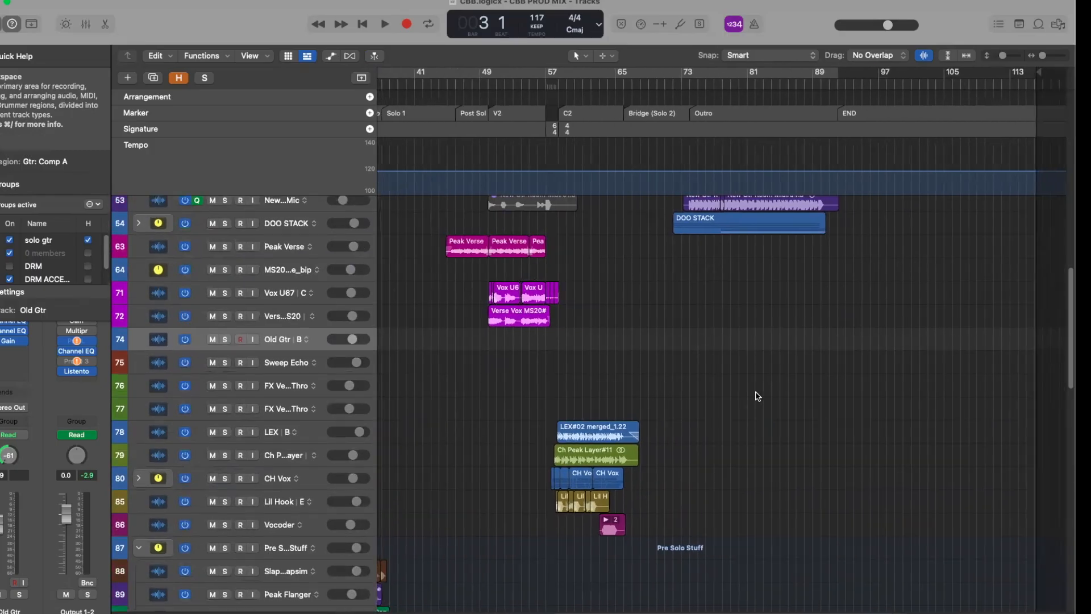
scroll(756, 395, up, 3)
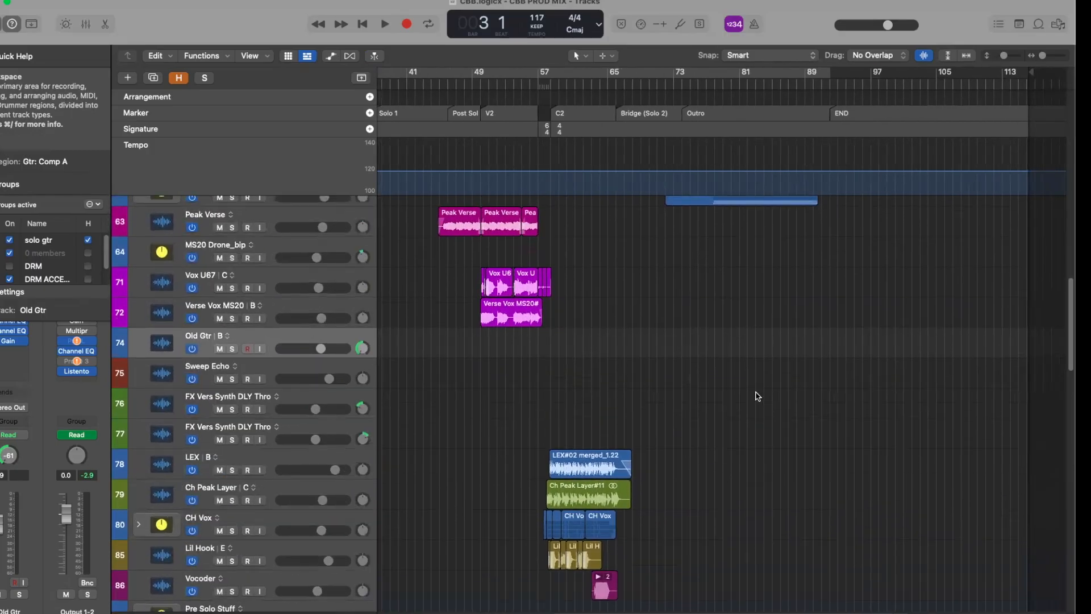
scroll(757, 396, down, 1)
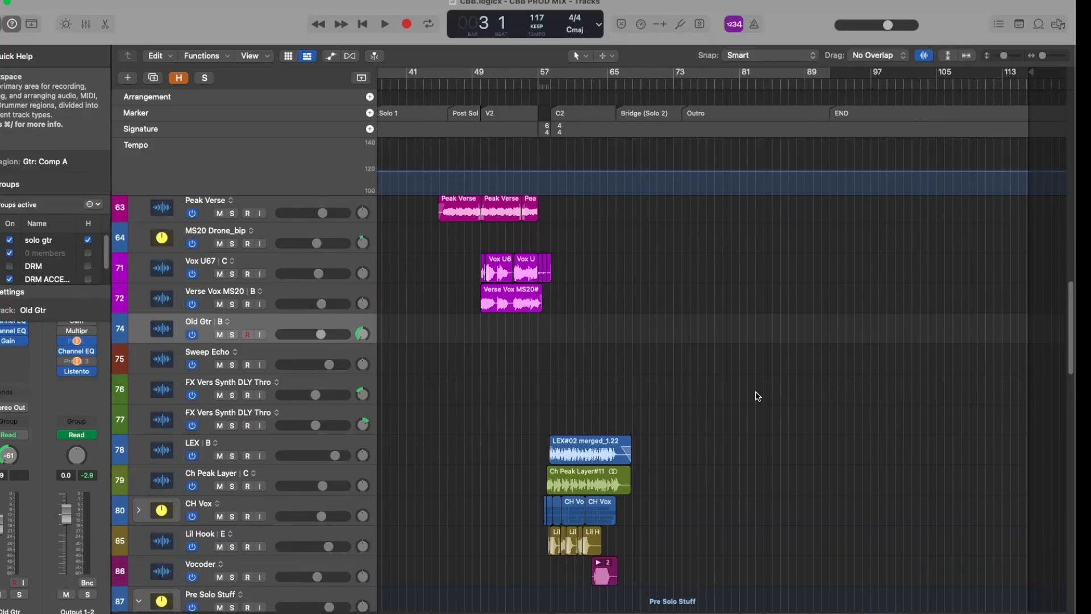
Examine the bass, guitar, synth and solo tracks across the outro, bridge and earlier sections.
scroll(726, 400, up, 10)
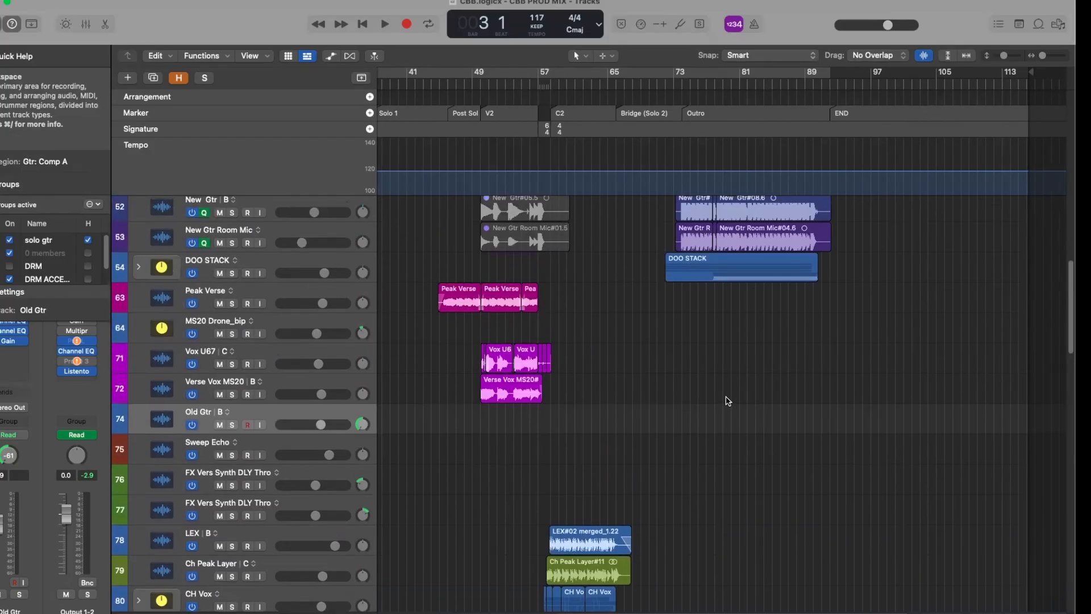
scroll(622, 402, down, 6)
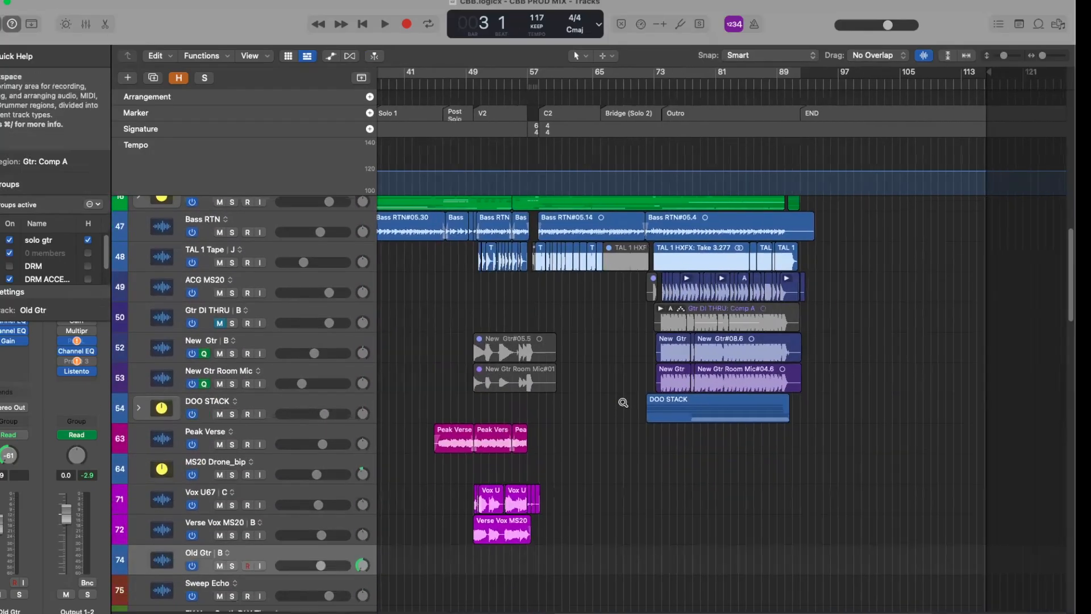
scroll(625, 405, down, 6)
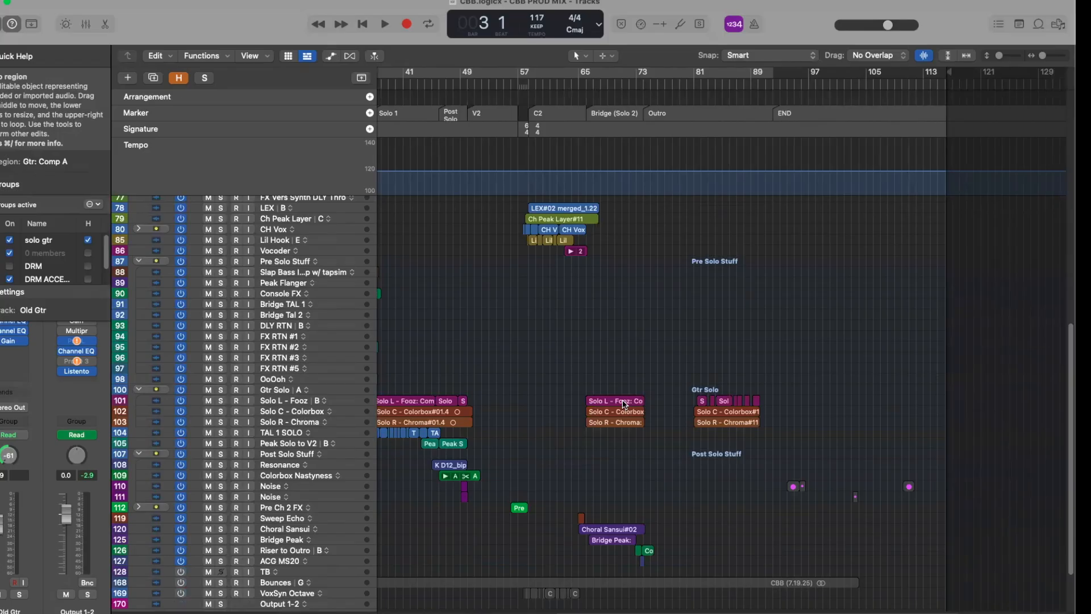
scroll(625, 404, up, 6)
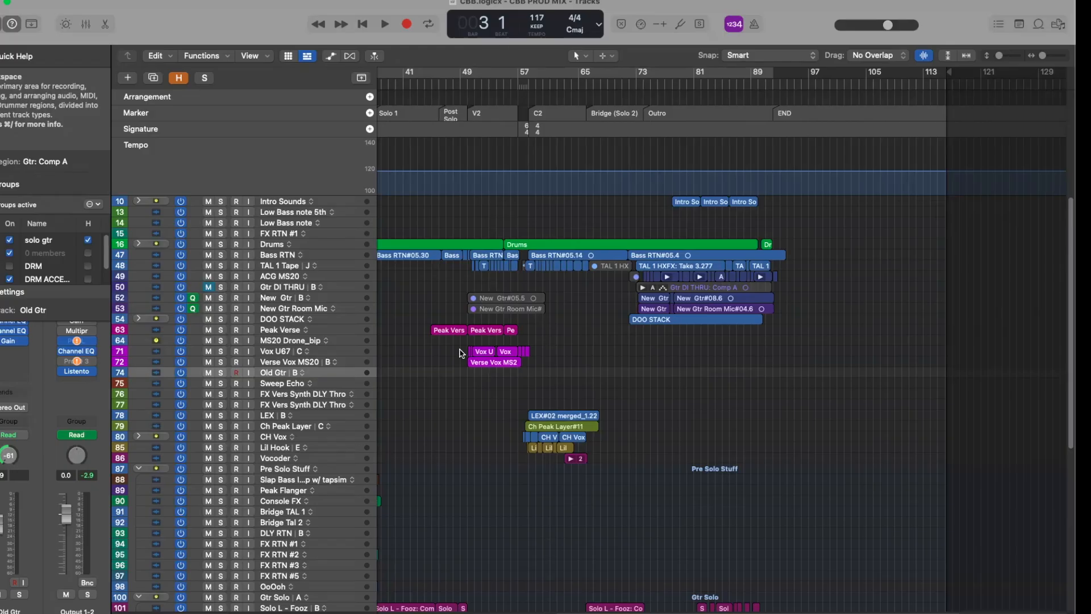
scroll(866, 372, down, 3)
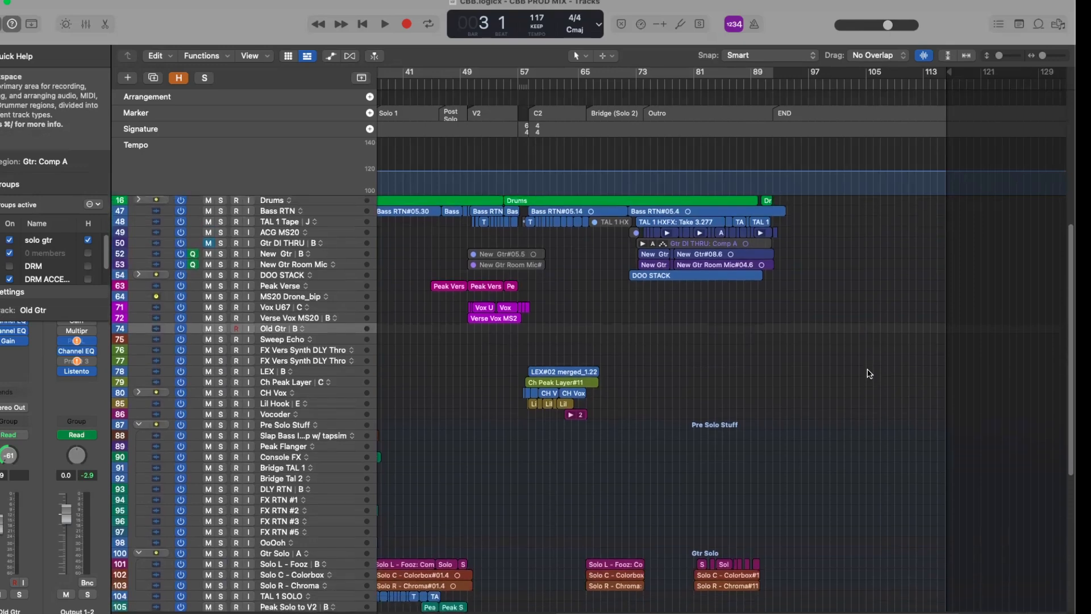
scroll(857, 310, left, 10)
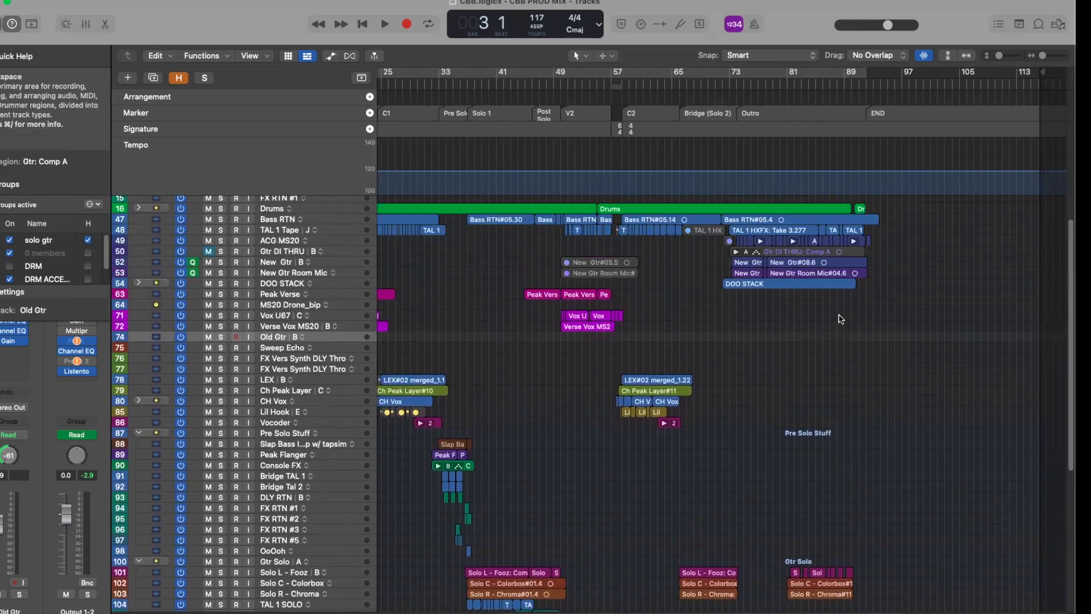
scroll(841, 319, up, 3)
scroll(841, 319, left, 5)
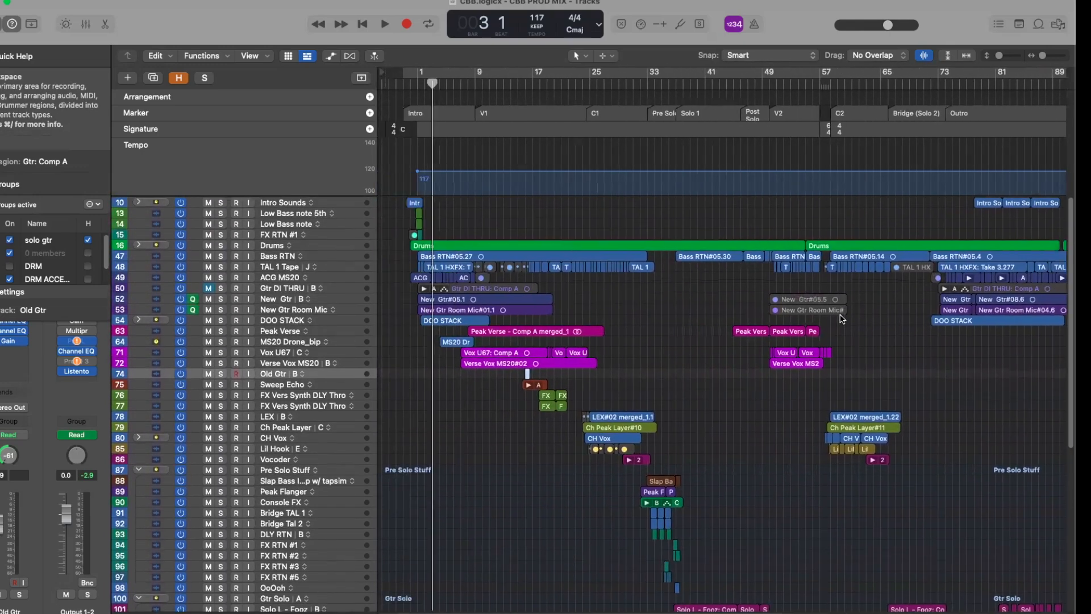
key(super+Up)
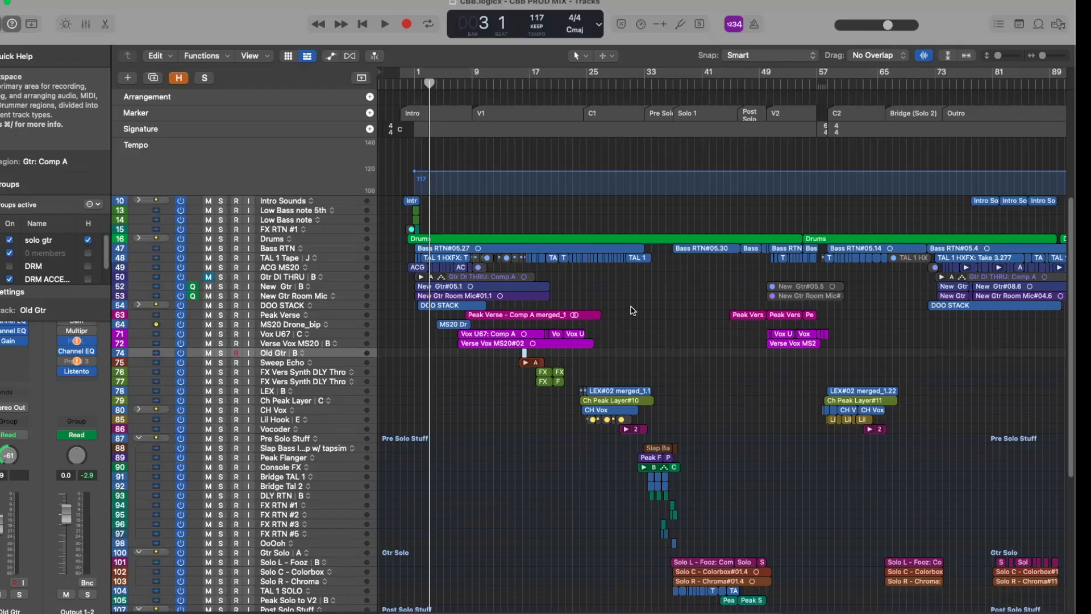
Solo the CH Vox stack and start playback from the C1 marker.
ctrl+alt+click(674, 331)
scroll(675, 334, right, 1)
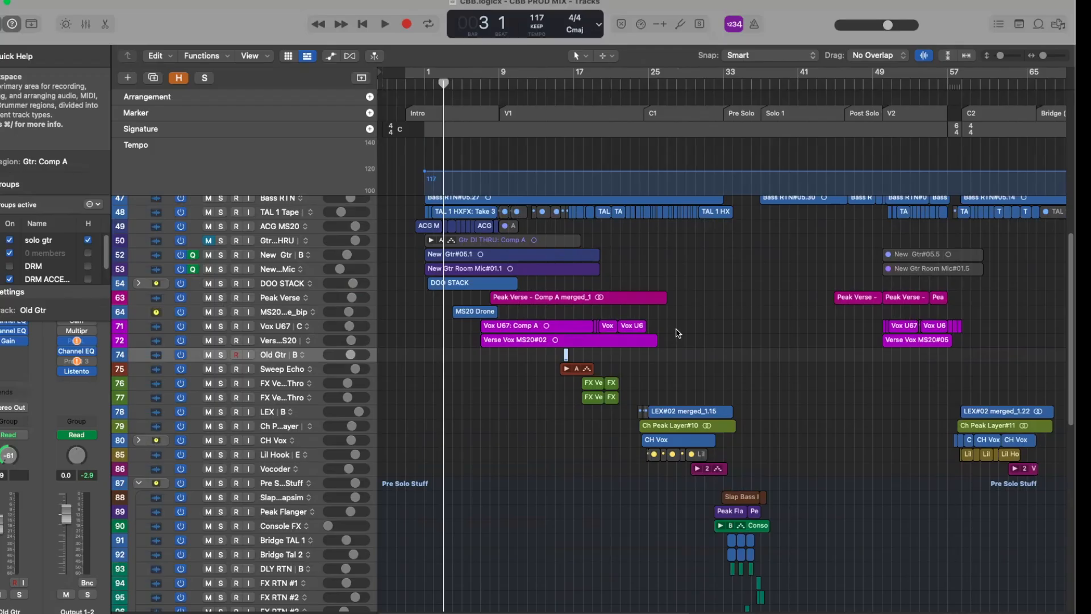
key(super+Right)
key(super+Down)
key(super+Down)
key(super+Right)
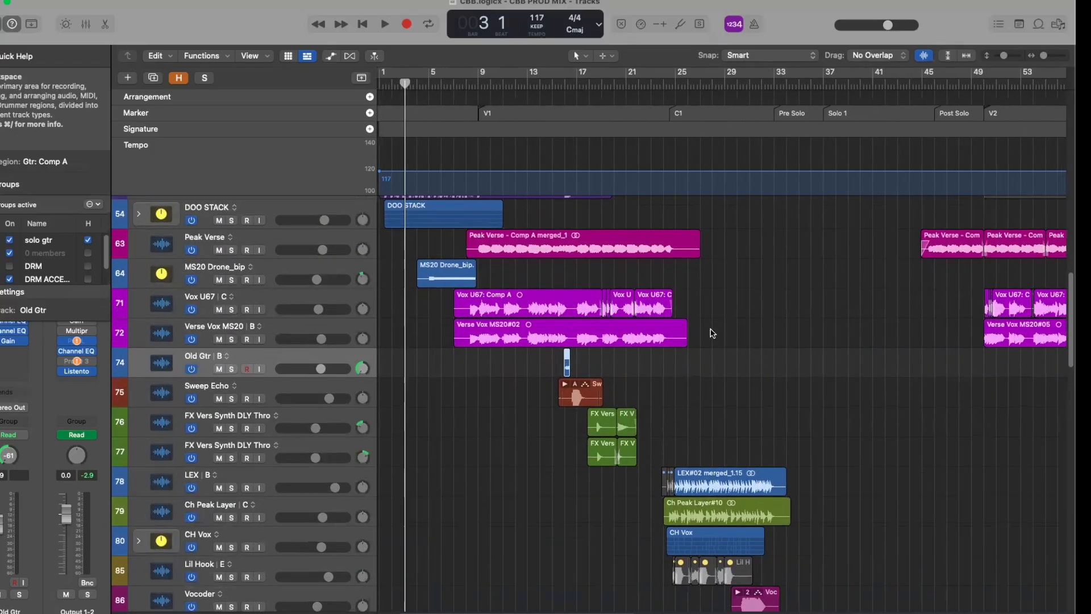
key(super+Up)
key(super+Down)
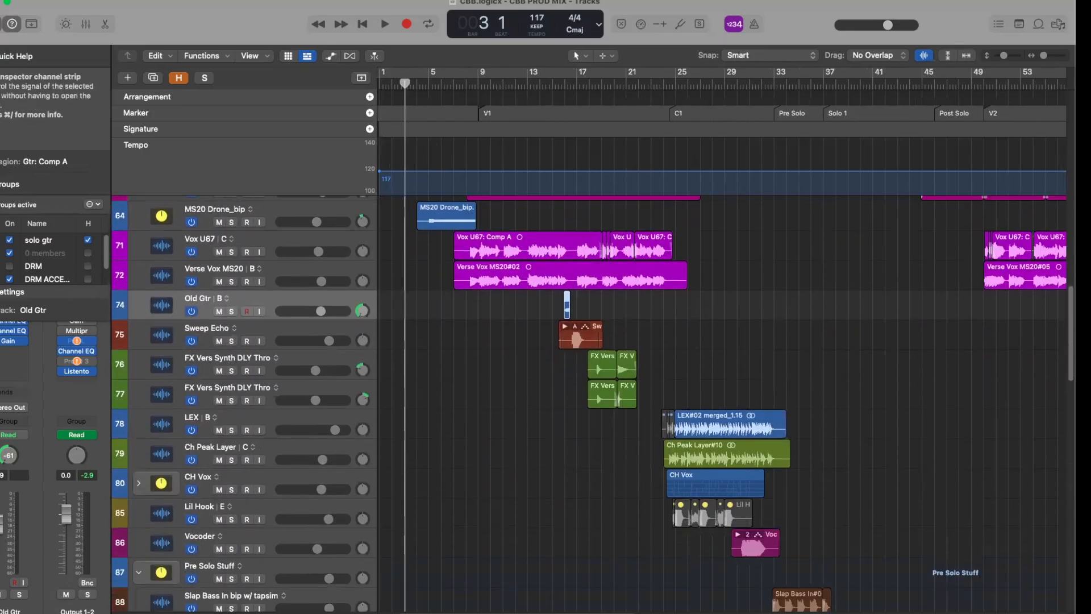
click(199, 483)
key(s)
click(676, 113)
key(space)
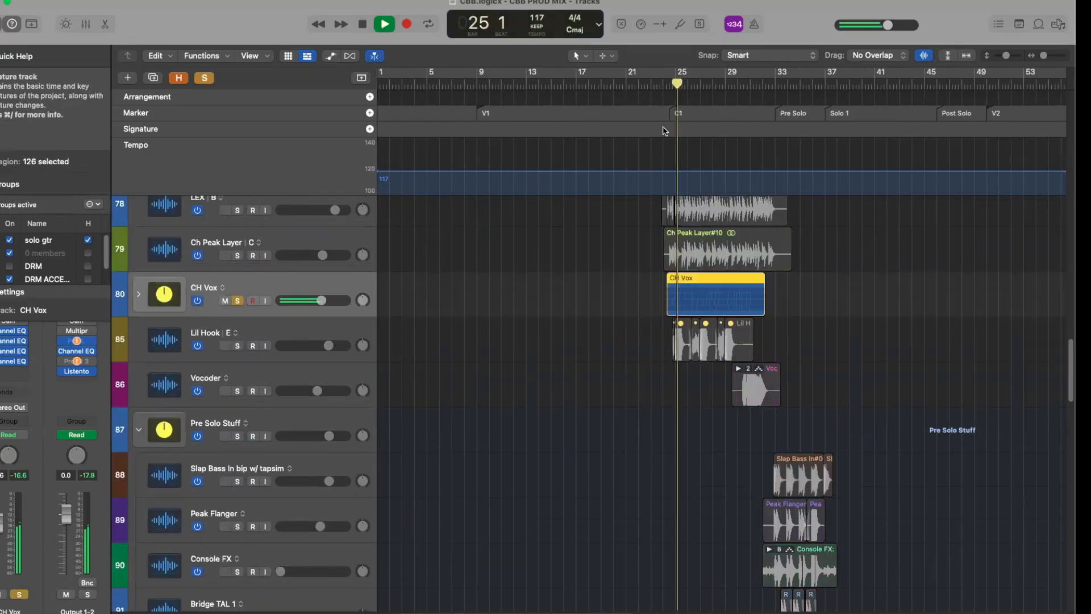
Expand the CH Vox stack and enlarge the view of its four CH SM7 Vox subtracks in the first chorus.
key(ctrl+Right)
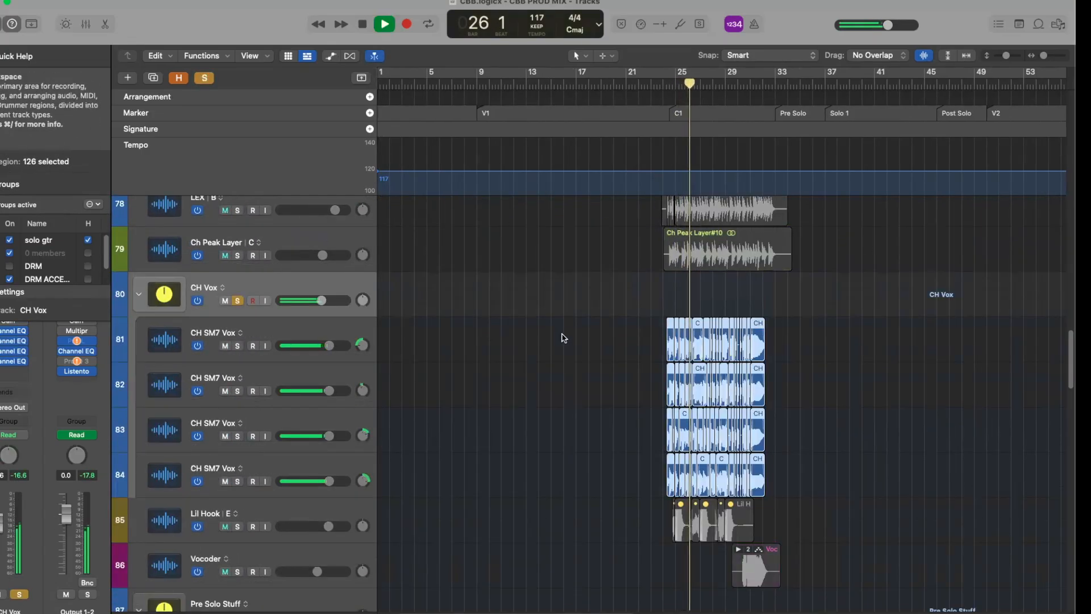
key(super+Right)
scroll(649, 339, right, 5)
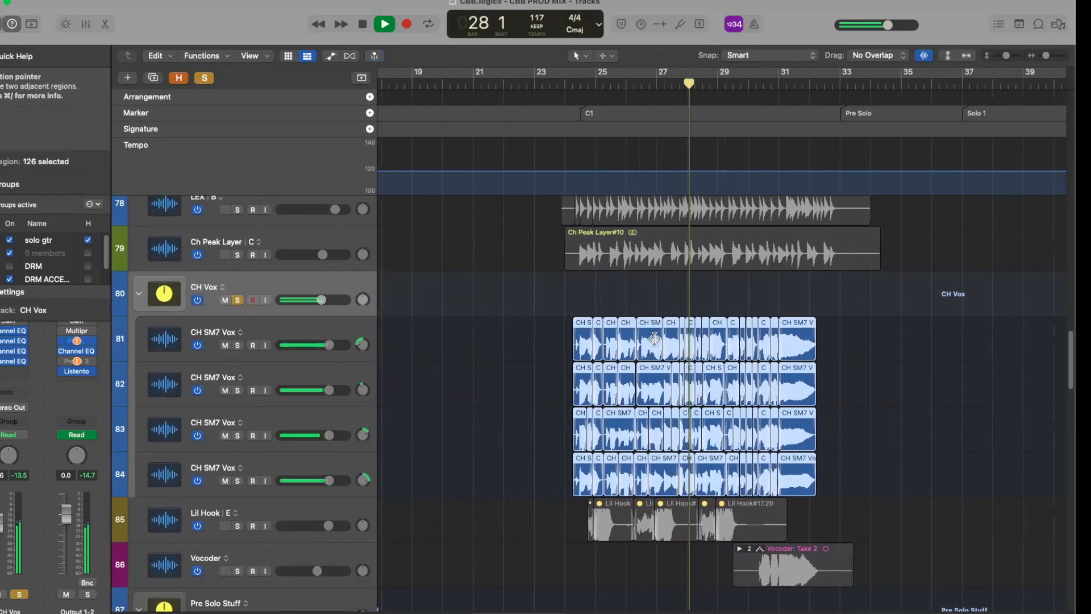
Stop playback and turn off solo on the CH Vox stack.
key(space)
key(s)
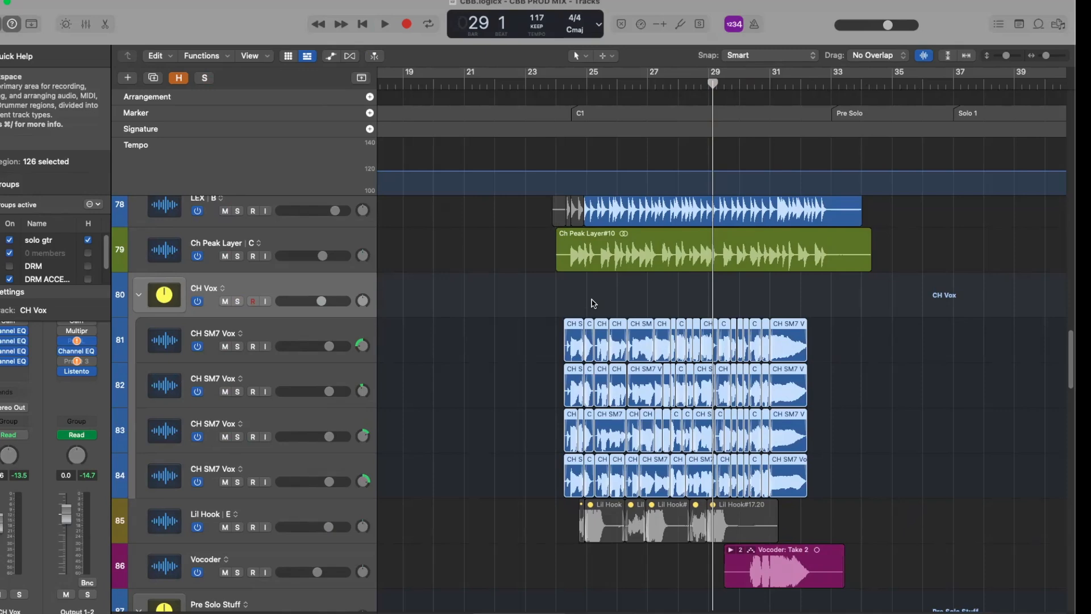
Select the first CH SM7 Vox subtrack in the CH Vox stack and solo it.
scroll(591, 309, down, 2)
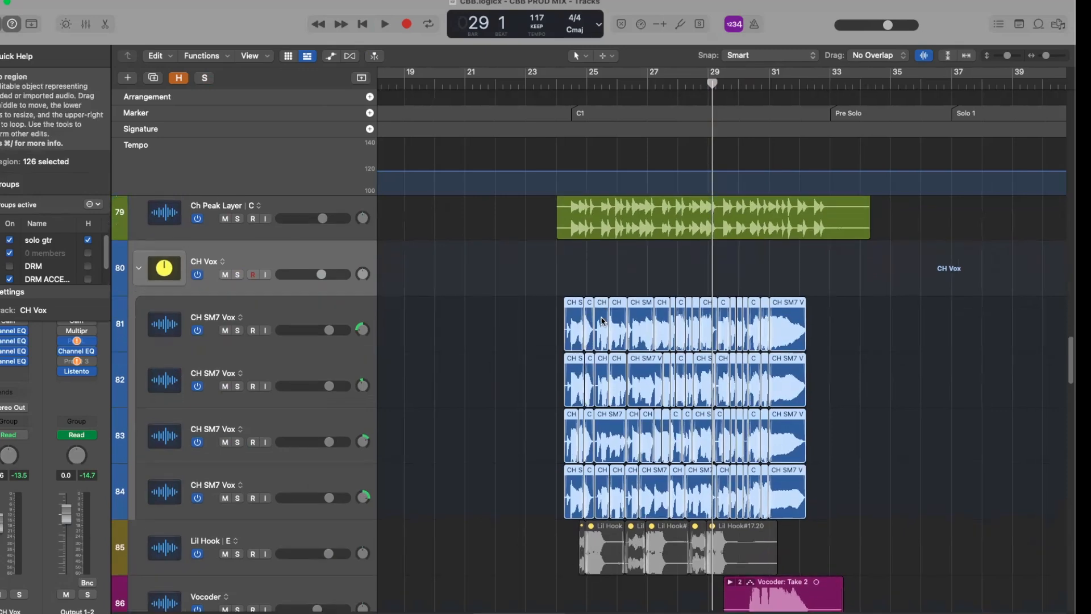
scroll(588, 330, up, 3)
scroll(588, 330, up, 3)
click(588, 330)
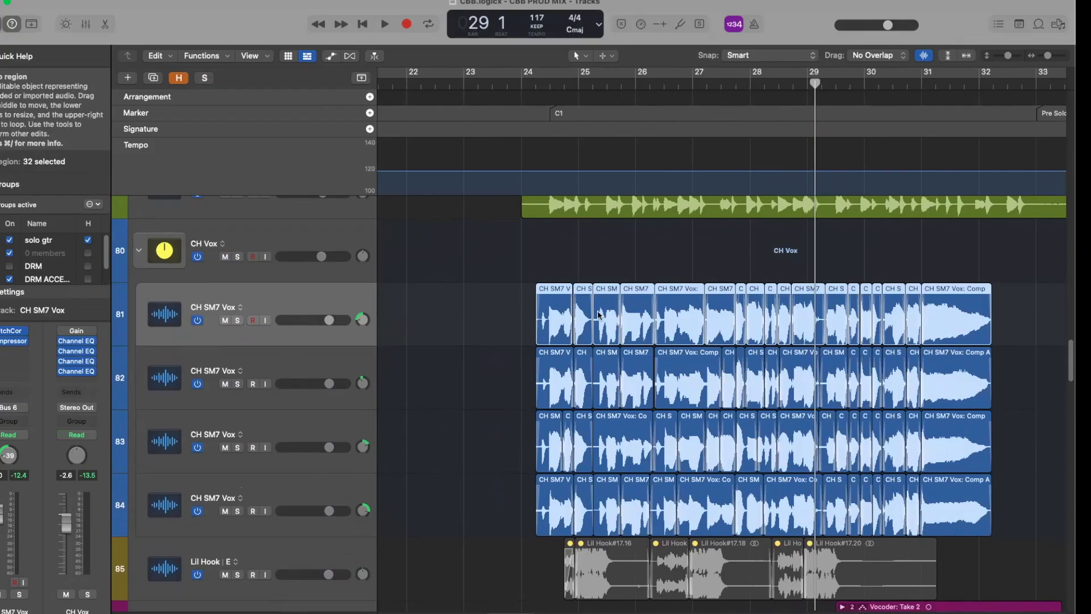
click(505, 313)
click(301, 292)
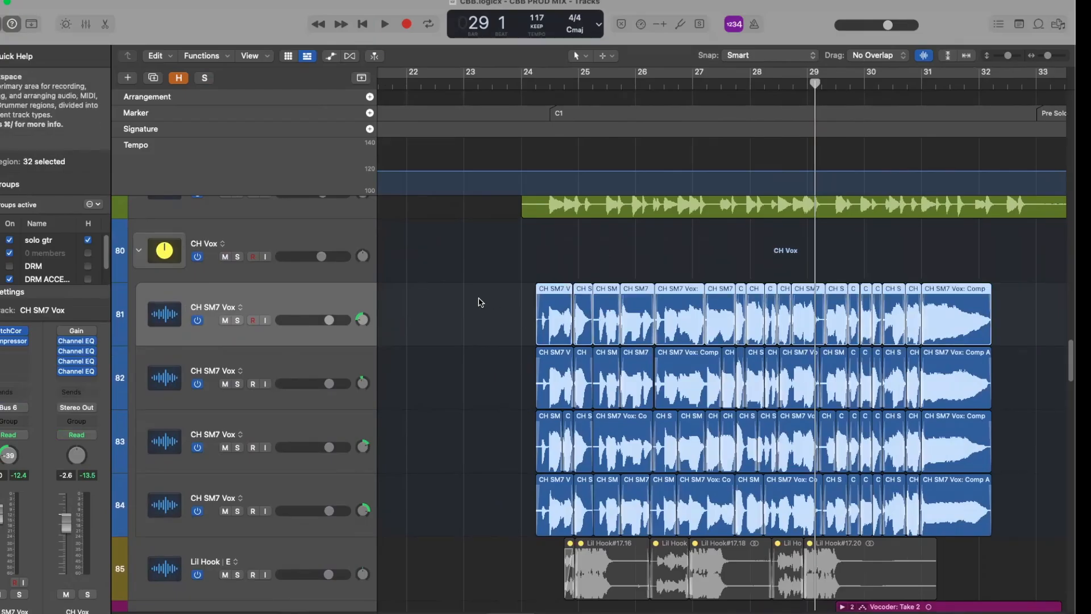
key(s)
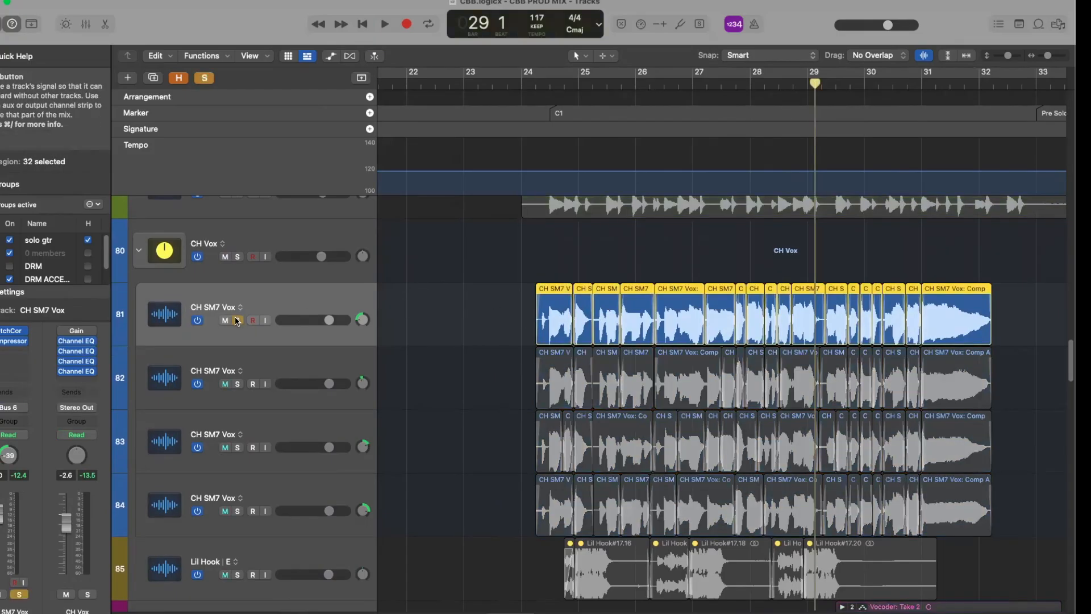
Audition the soloed CH SM7 Vox subtrack from bar 24 beat 2, stopping after a few bars.
click(535, 79)
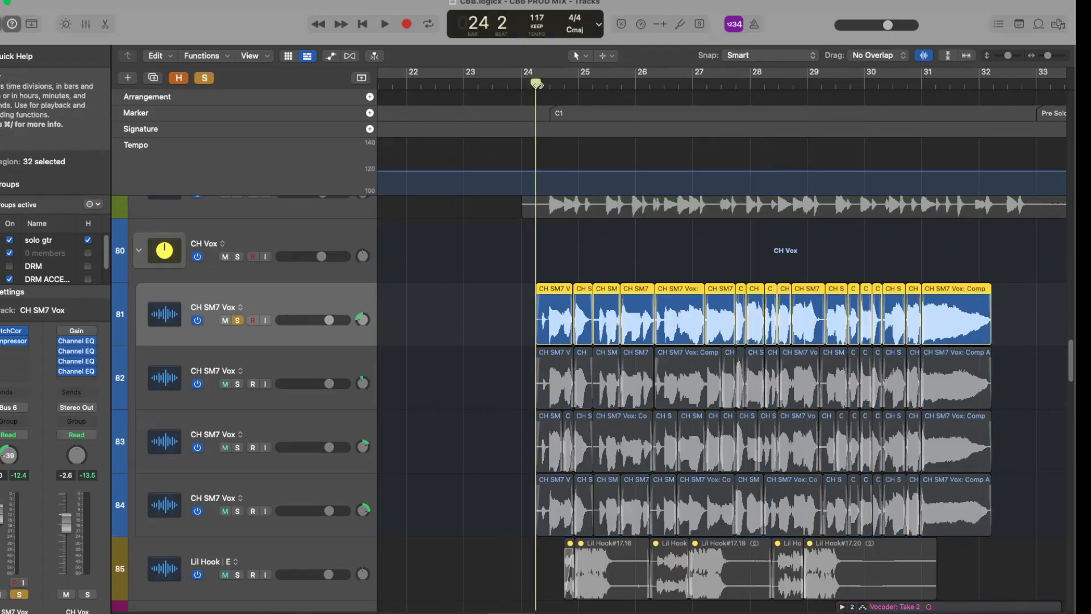
key(space)
key(space)
key(space)
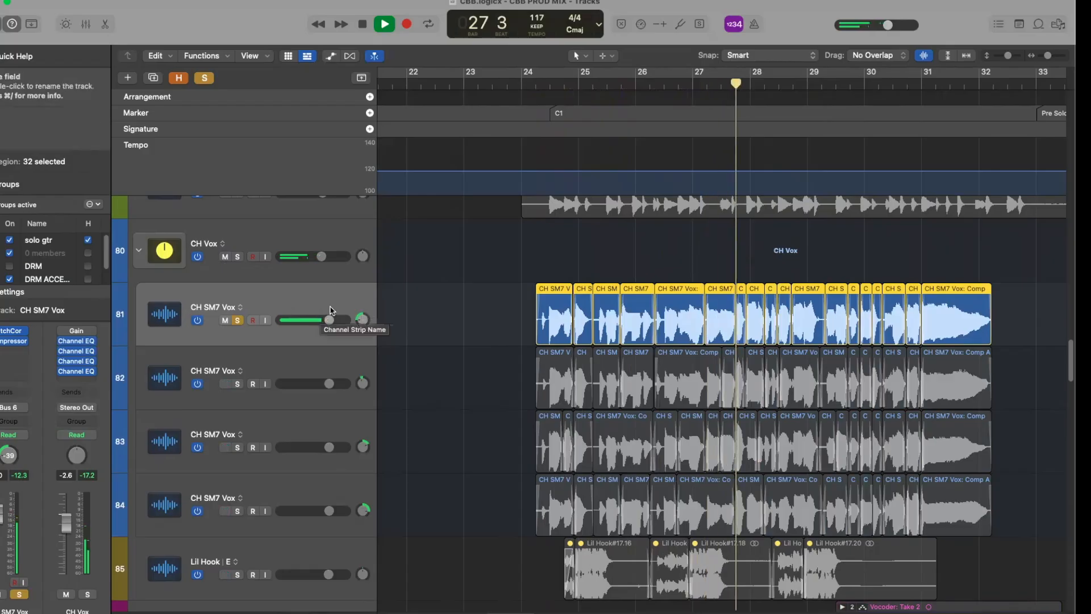
key(space)
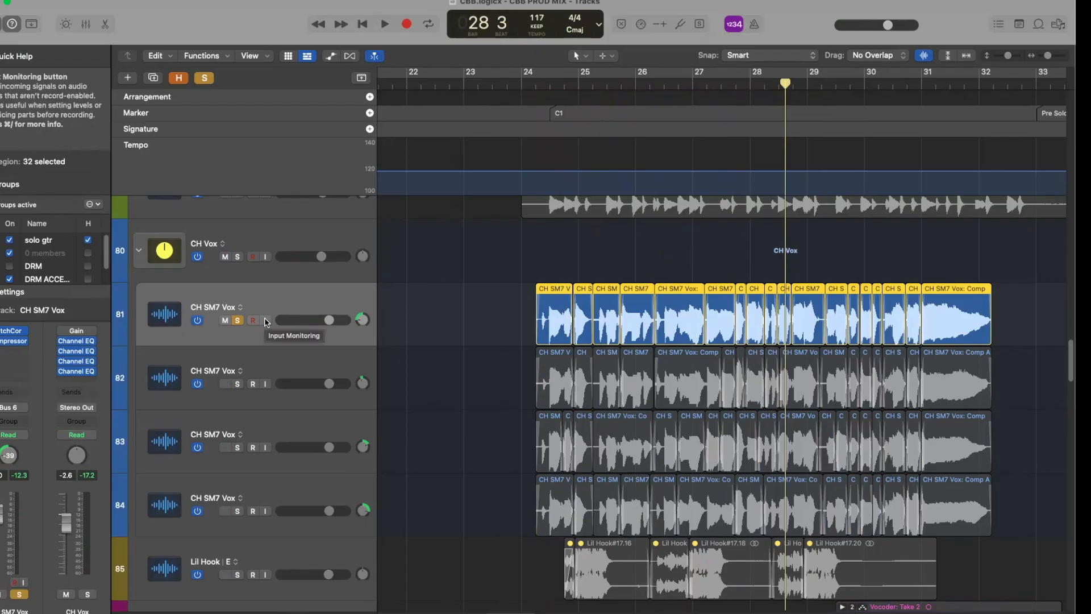
Select all regions of the first CH SM7 Vox subtrack across the first chorus.
scroll(256, 316, down, 1)
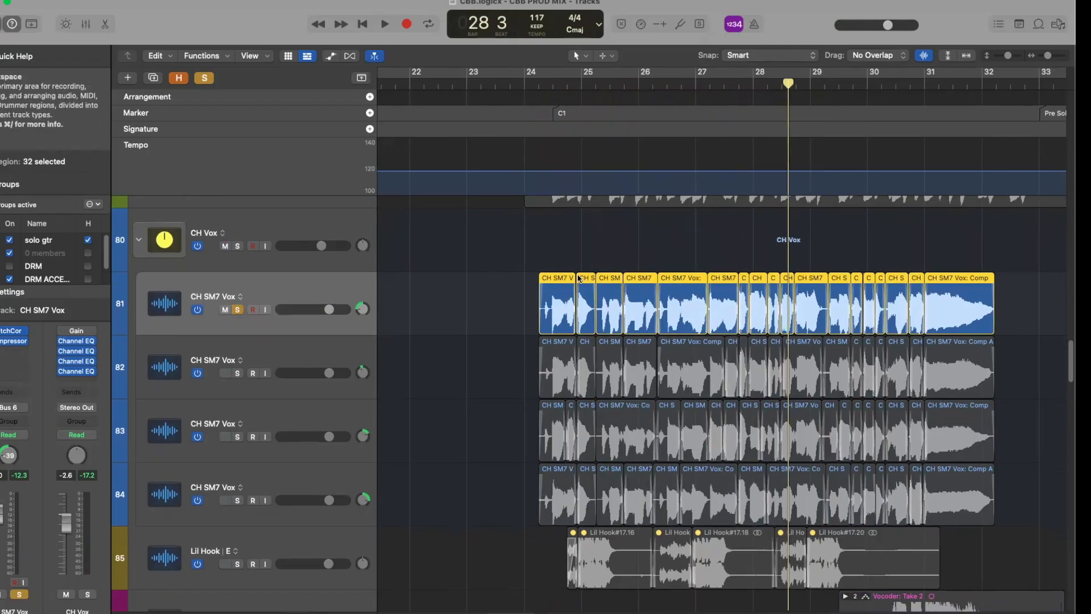
click(518, 305)
click(545, 307)
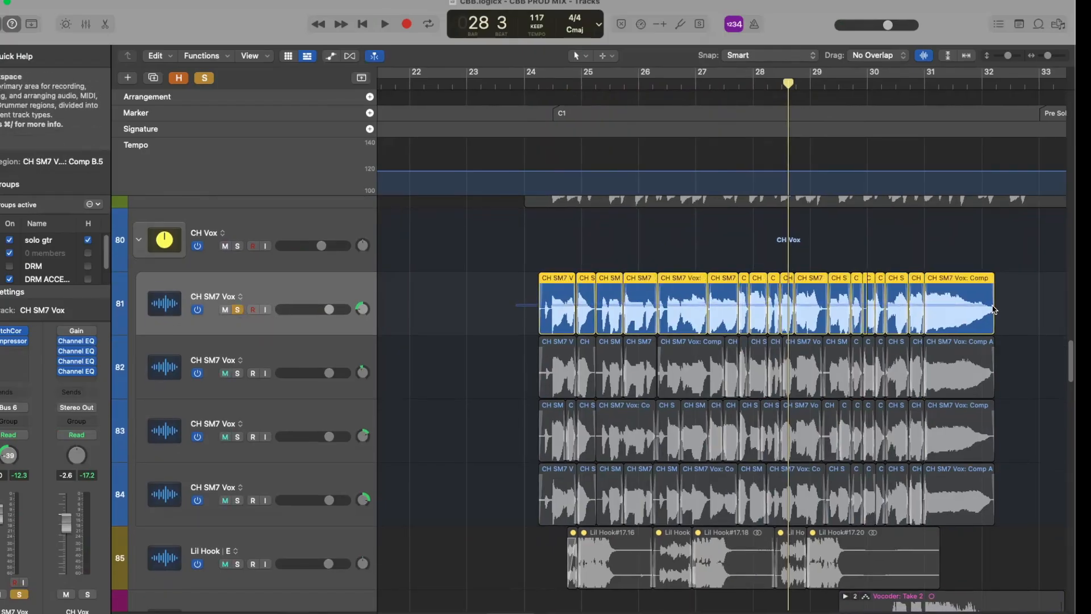
click(492, 304)
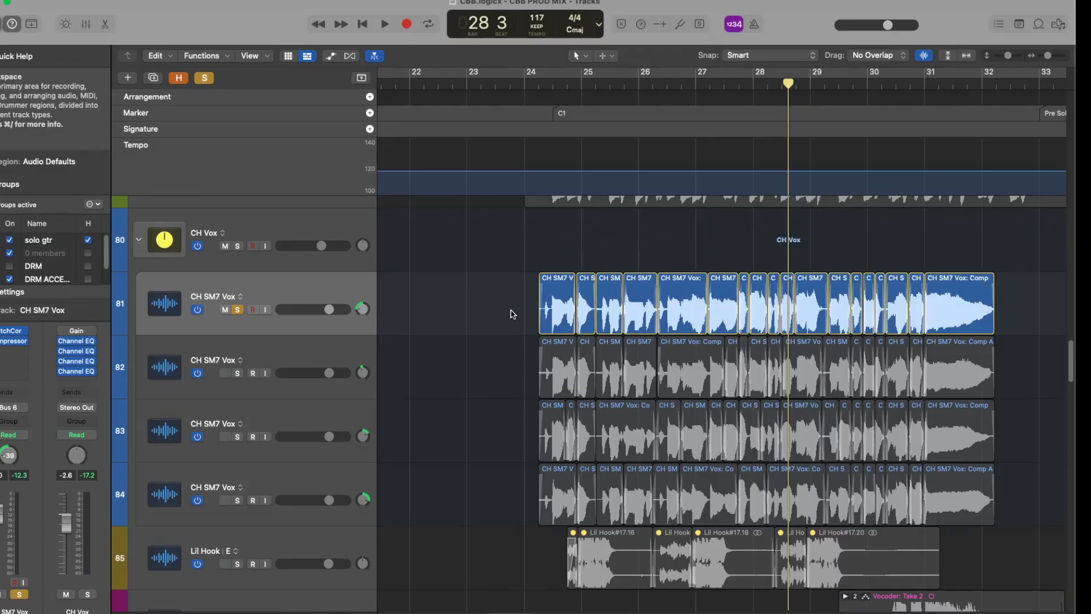
drag(514, 314, 1017, 314)
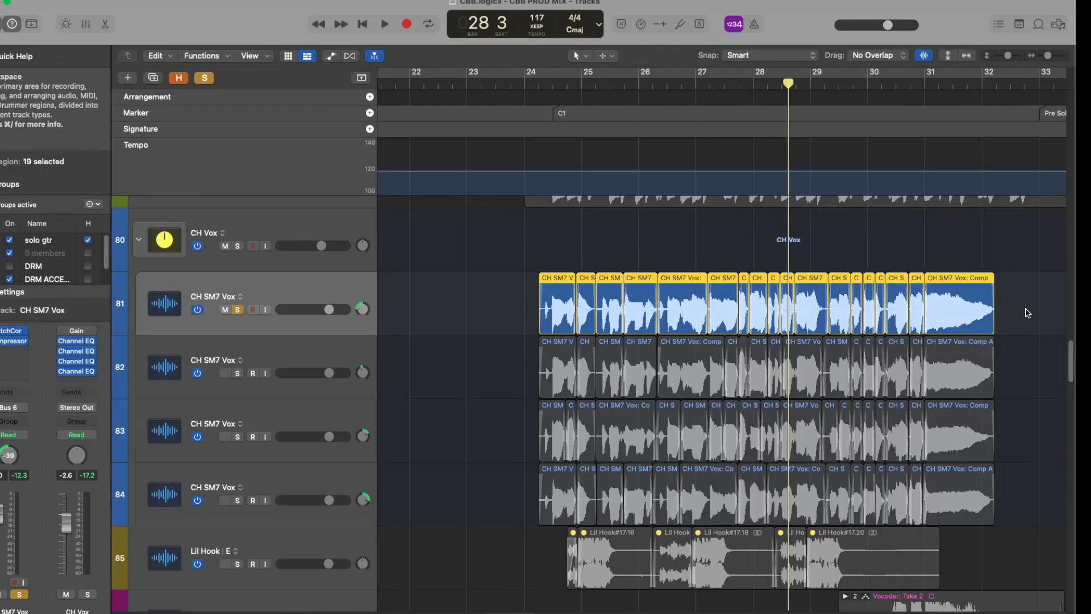
scroll(967, 310, down, 1)
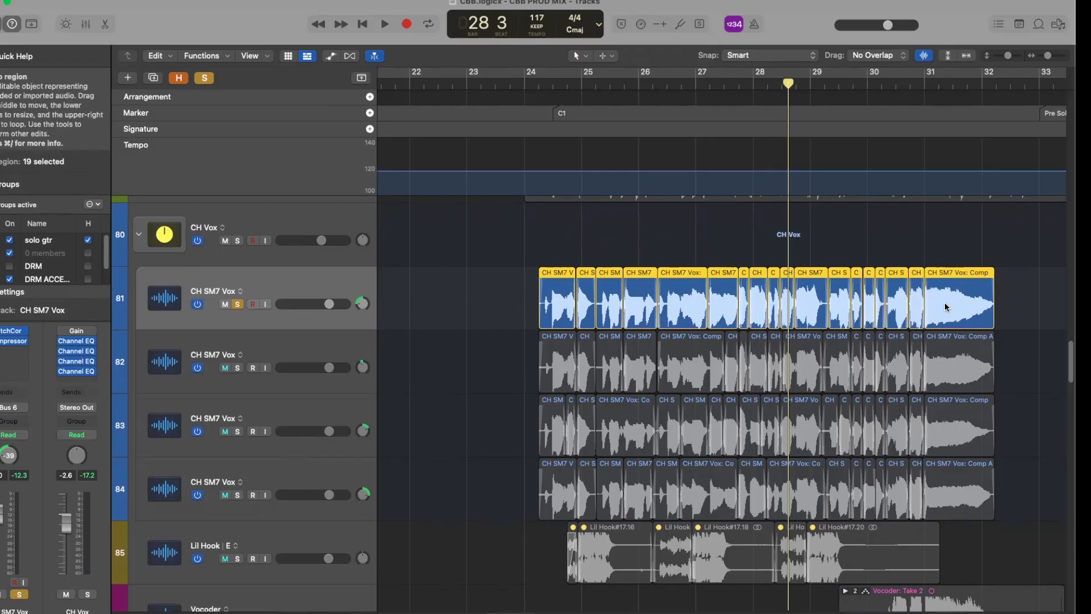
Unsolo the first CH SM7 Vox subtrack and select the second one.
click(236, 306)
scroll(263, 351, up, 1)
click(263, 351)
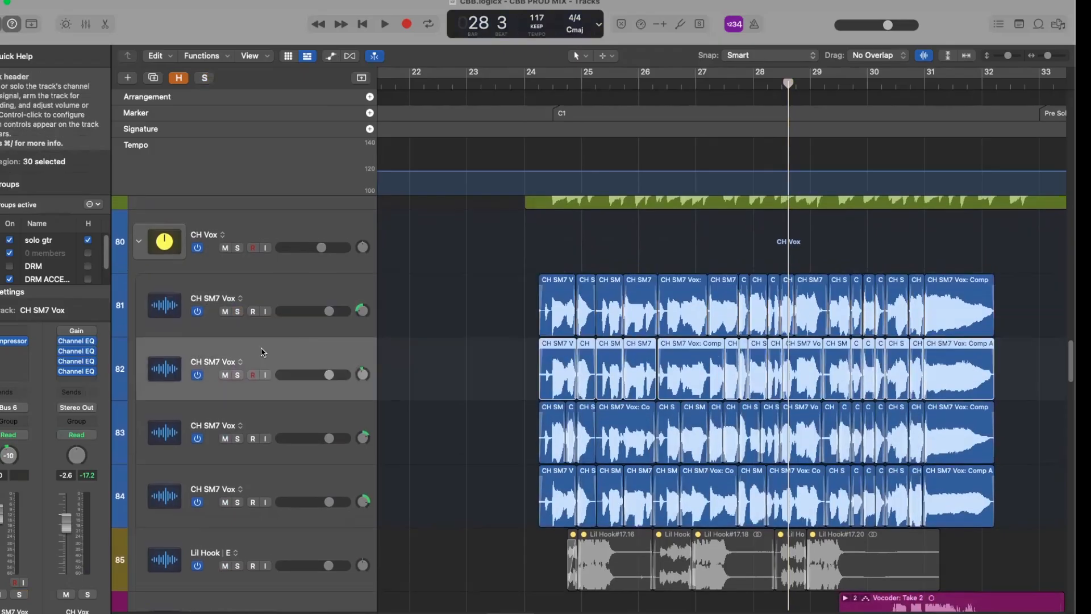
Select the chorus regions of the second, third and fourth CH SM7 Vox subtracks one track at a time.
scroll(335, 349, down, 3)
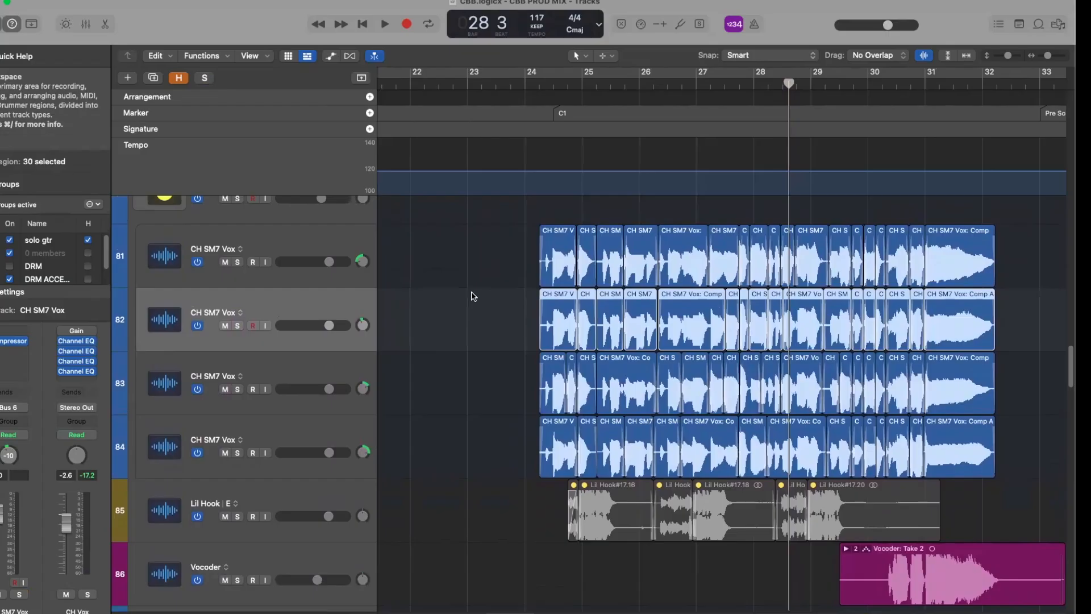
scroll(470, 297, up, 3)
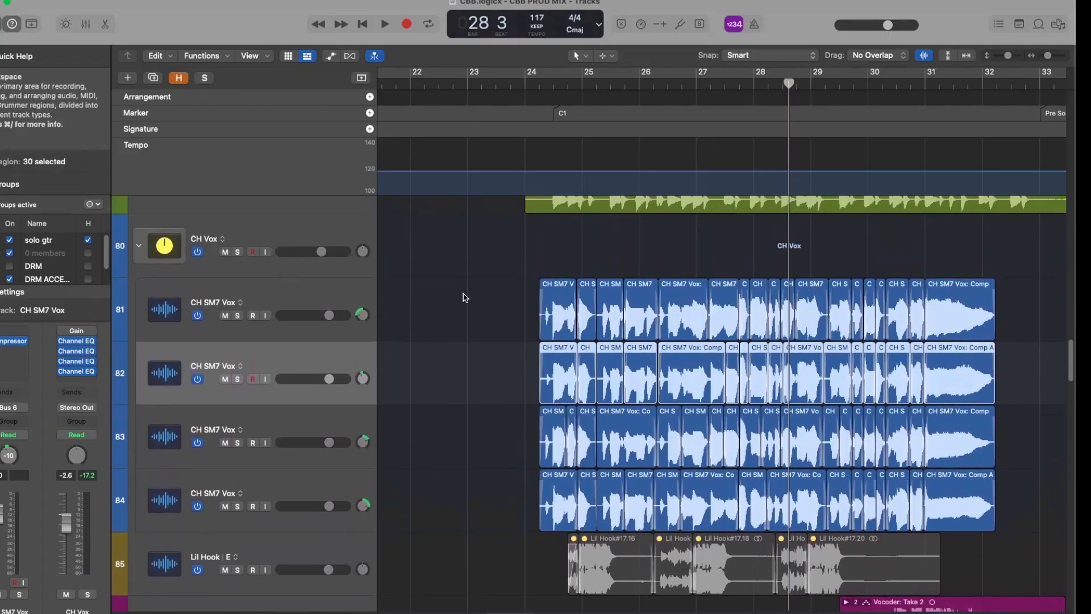
drag(486, 376, 994, 381)
drag(489, 437, 986, 451)
drag(509, 492, 986, 501)
Select the second CH SM7 Vox subtrack again, followed by the first one.
scroll(569, 410, right, 1)
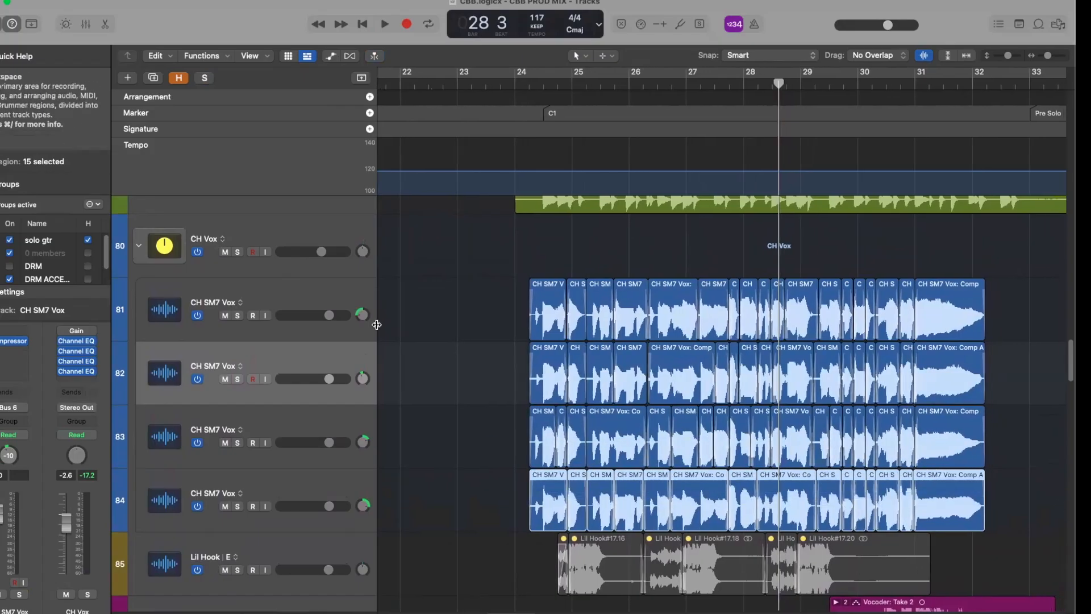
click(475, 318)
click(324, 370)
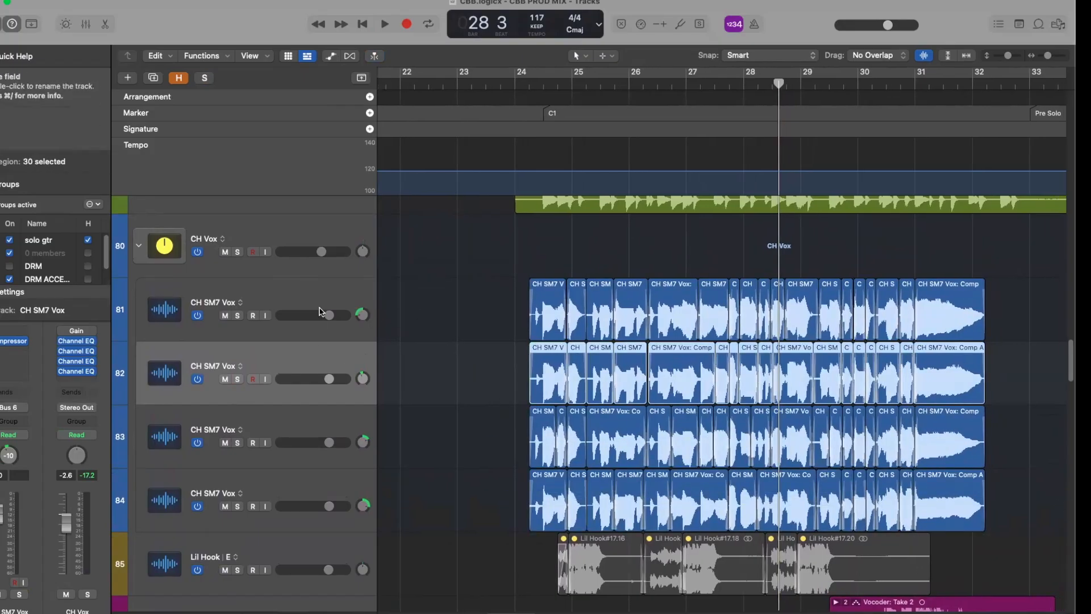
click(322, 296)
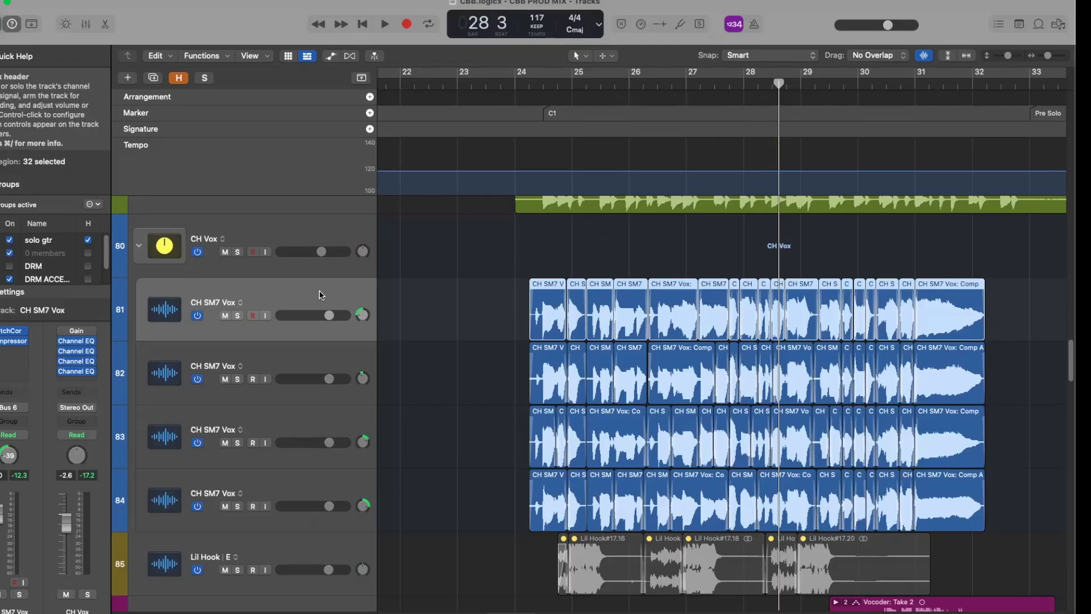
Place the playhead at bar 24 beat 2 and examine the comp edits on the four CH SM7 Vox subtracks through the chorus's end.
click(534, 84)
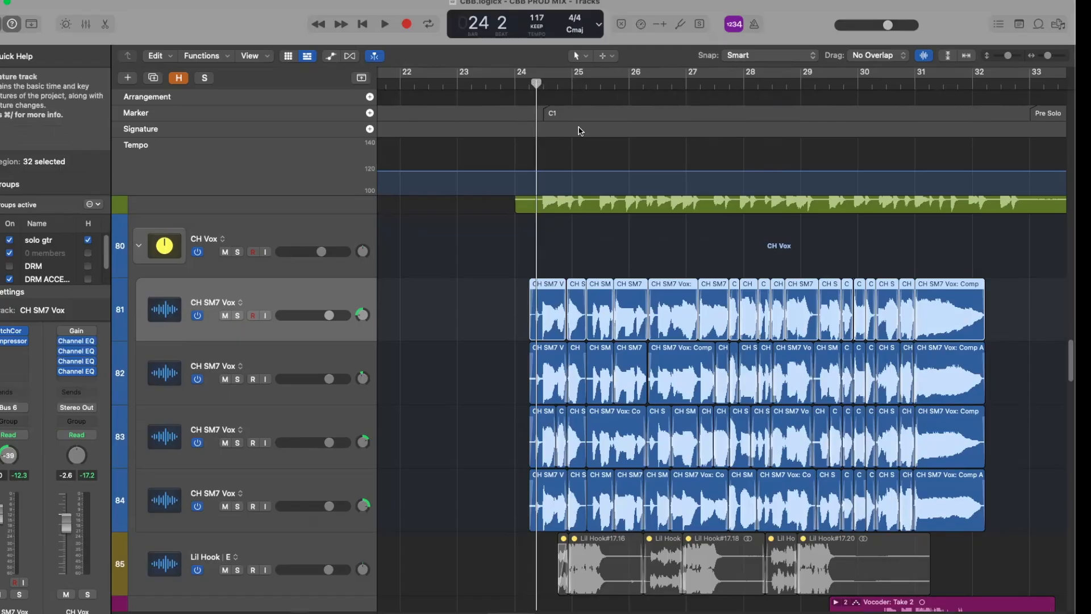
scroll(625, 290, up, 4)
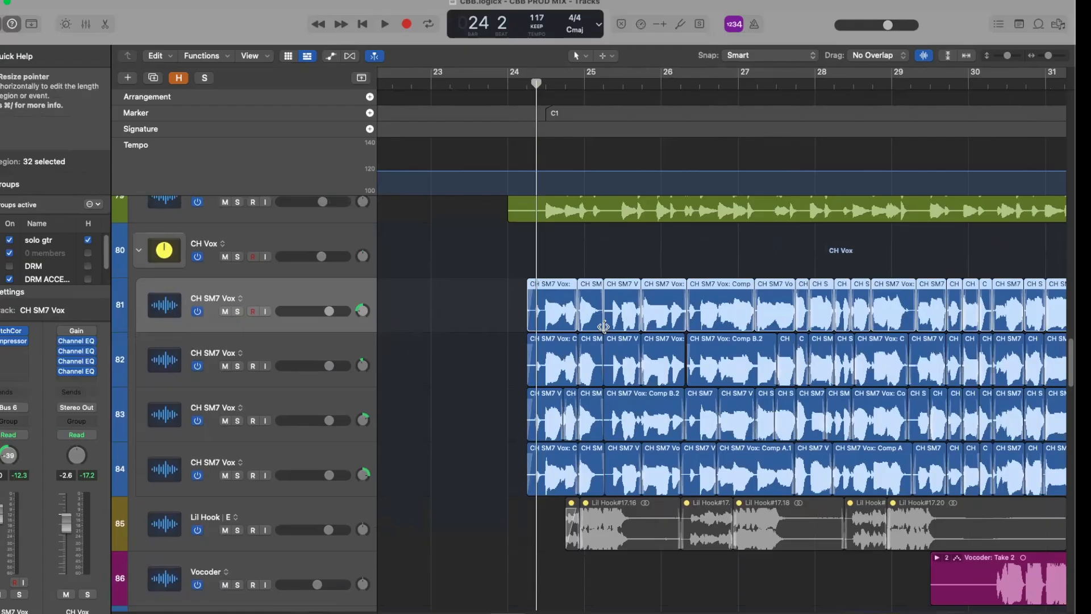
scroll(625, 286, up, 4)
scroll(780, 368, up, 3)
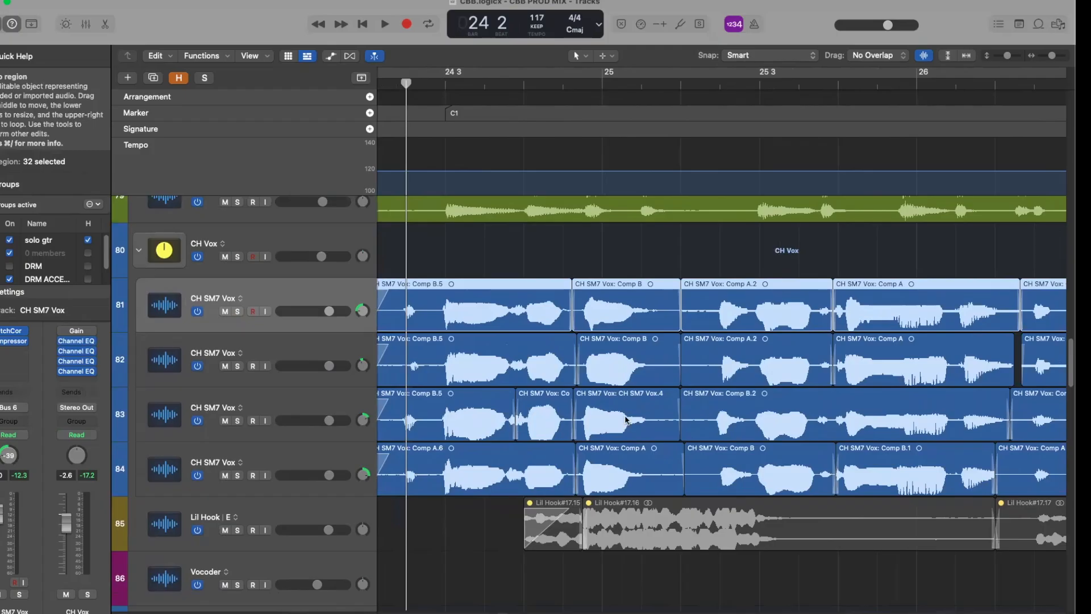
scroll(722, 354, right, 5)
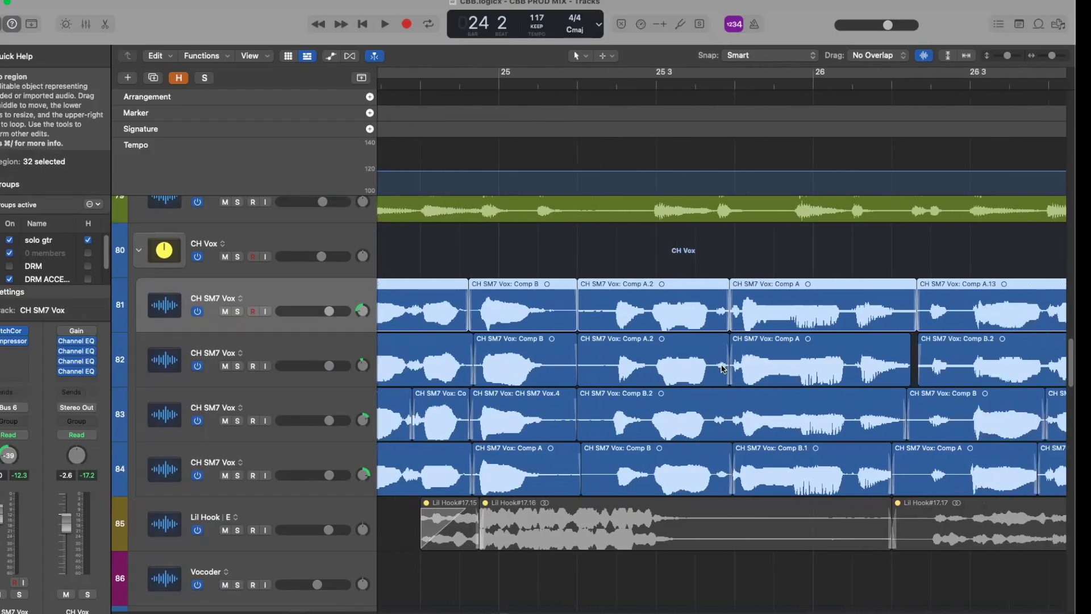
scroll(685, 375, right, 1)
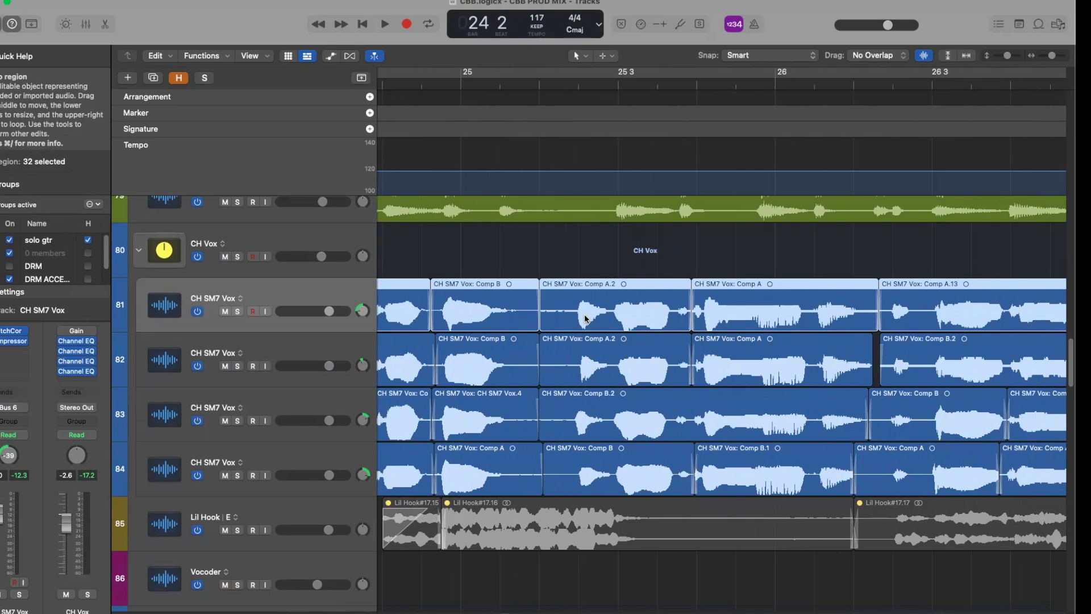
scroll(586, 318, right, 2)
scroll(585, 318, down, 1)
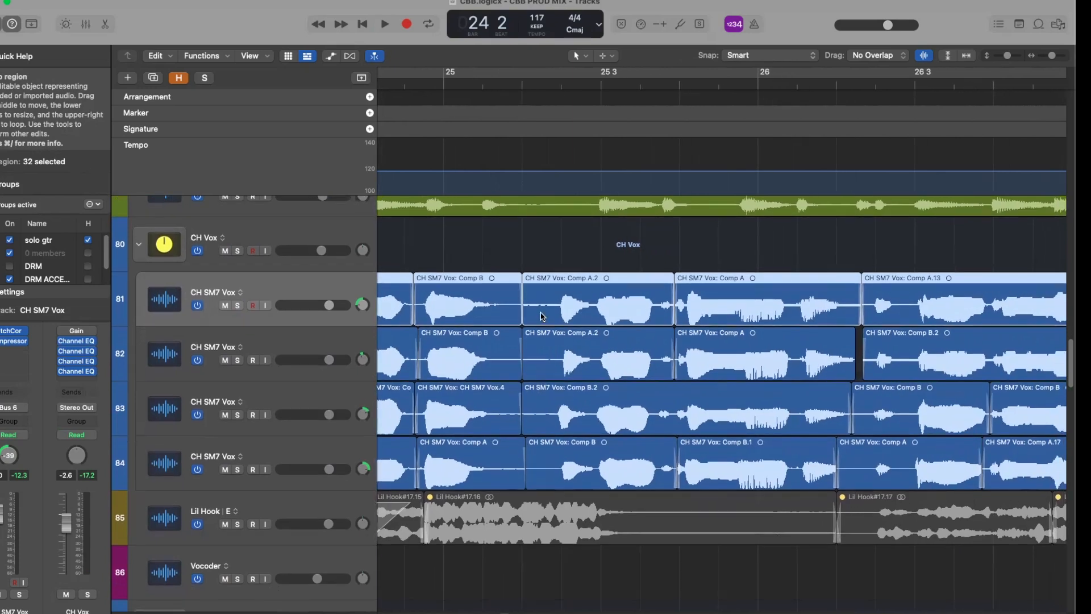
scroll(624, 347, right, 2)
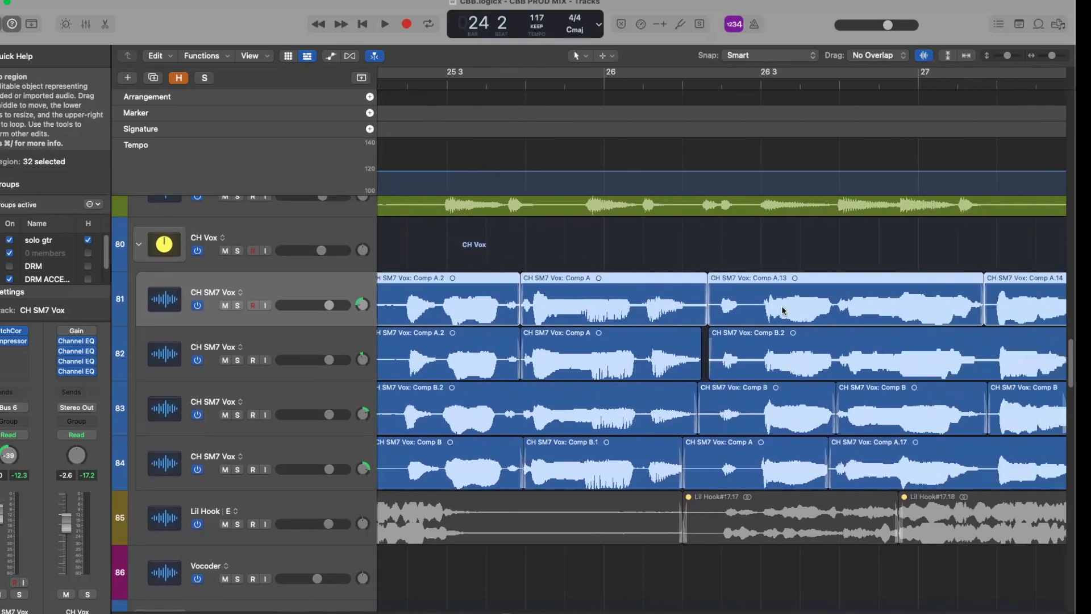
scroll(783, 311, right, 4)
scroll(781, 310, right, 12)
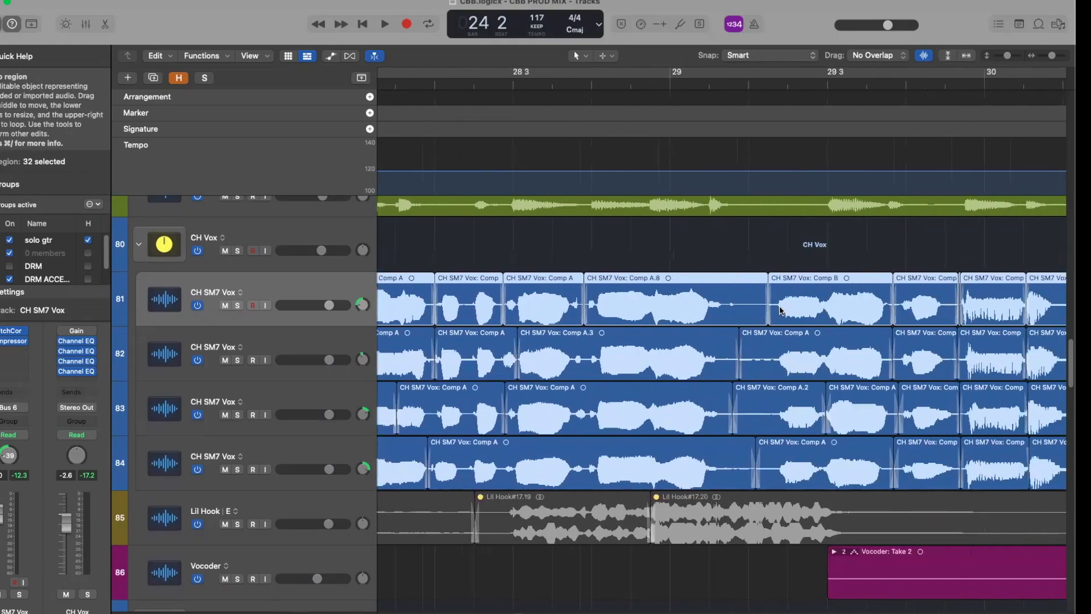
scroll(655, 340, right, 5)
scroll(699, 327, left, 3)
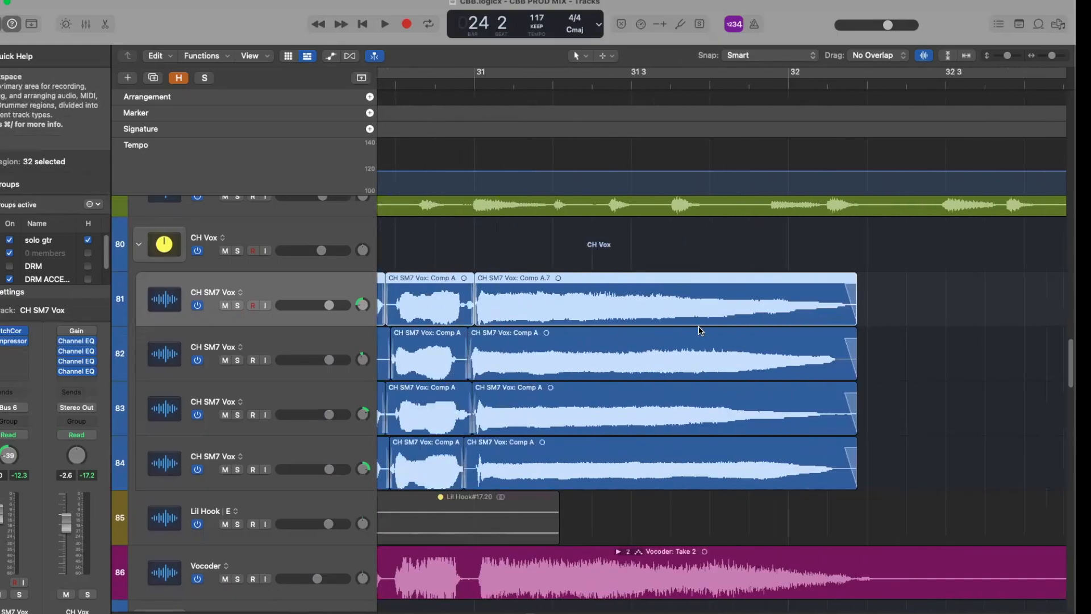
Move the playhead to bar 30 beat 4 and briefly switch the CH Vox stack's solo on and off.
click(399, 84)
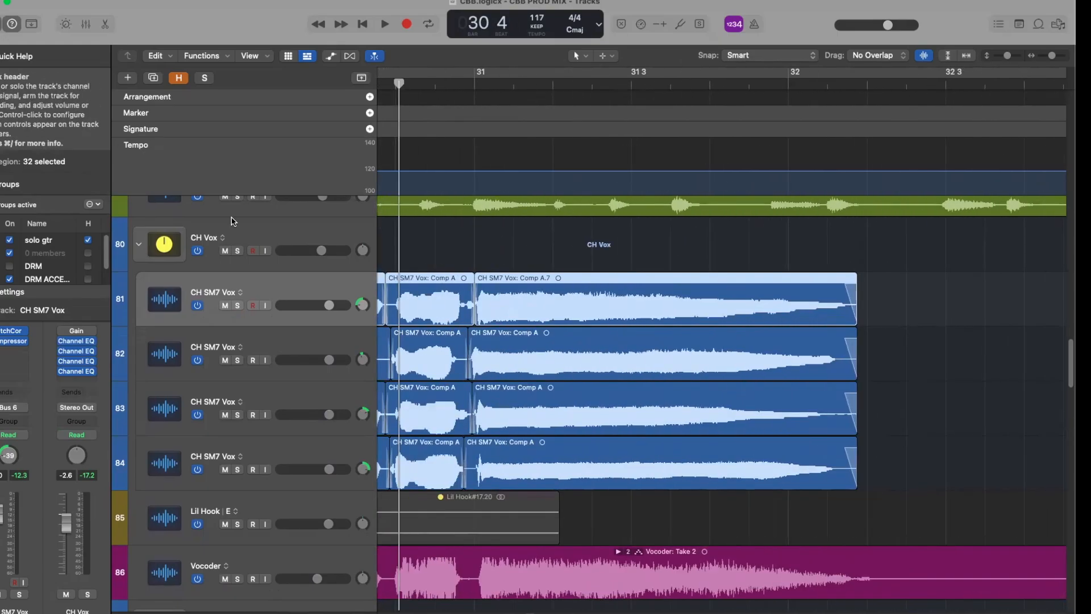
key(s)
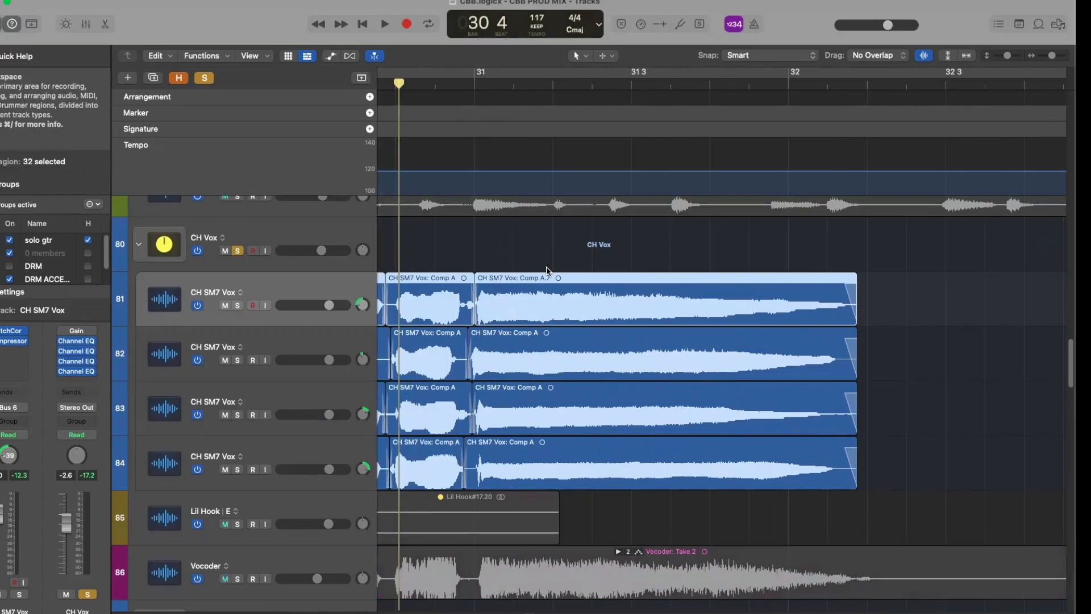
drag(1008, 56, 1049, 55)
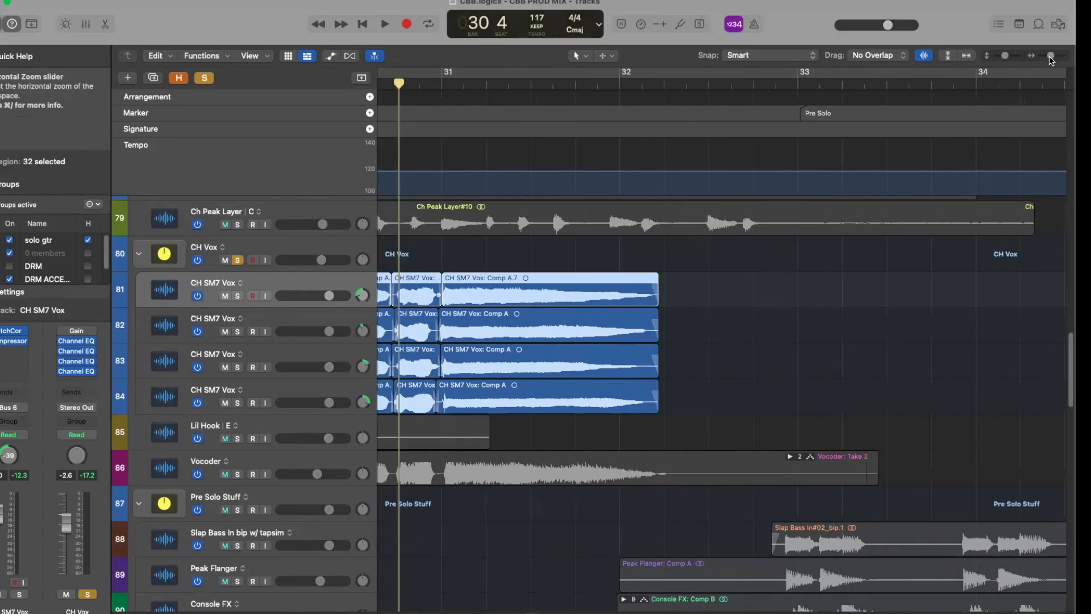
click(238, 260)
Zoom the timeline out around the chorus vocals to view the arrangement from the C1 marker to V2.
scroll(377, 351, left, 5)
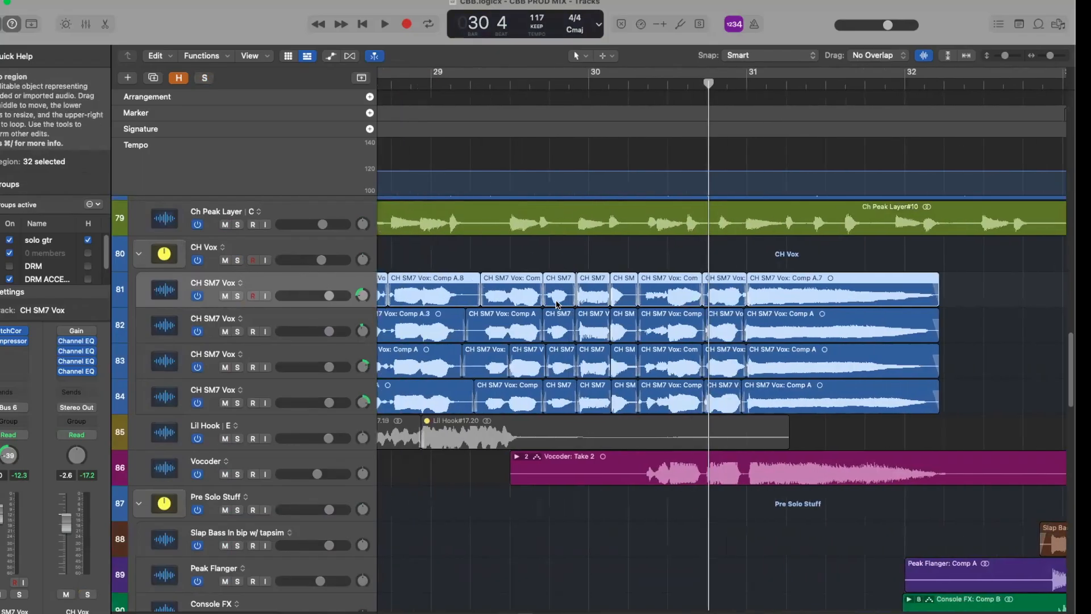
scroll(378, 351, up, 1)
key(cmd+Left)
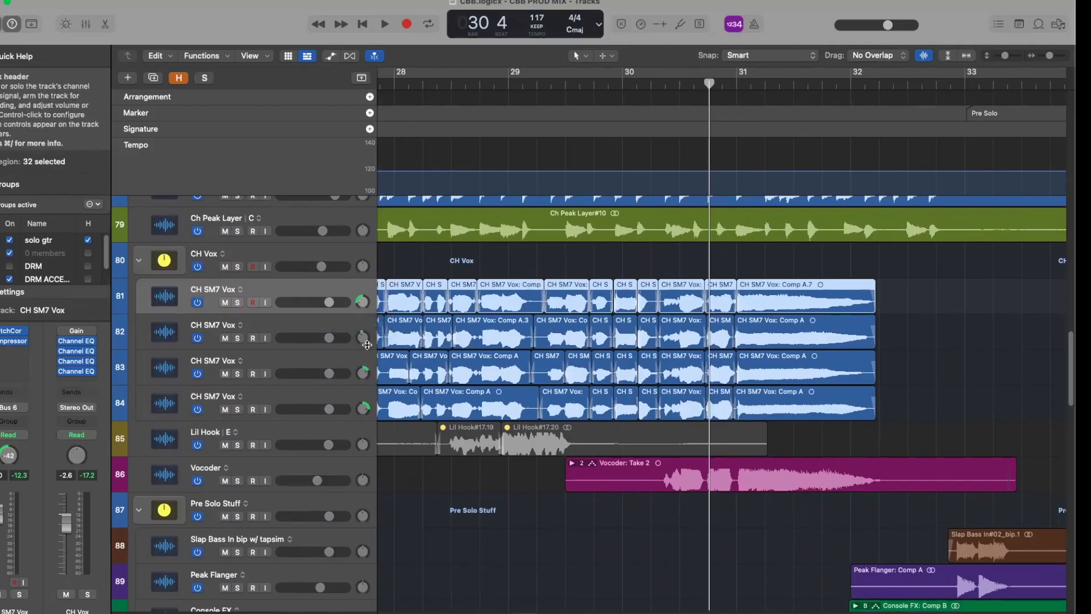
scroll(969, 190, left, 5)
scroll(969, 191, up, 1)
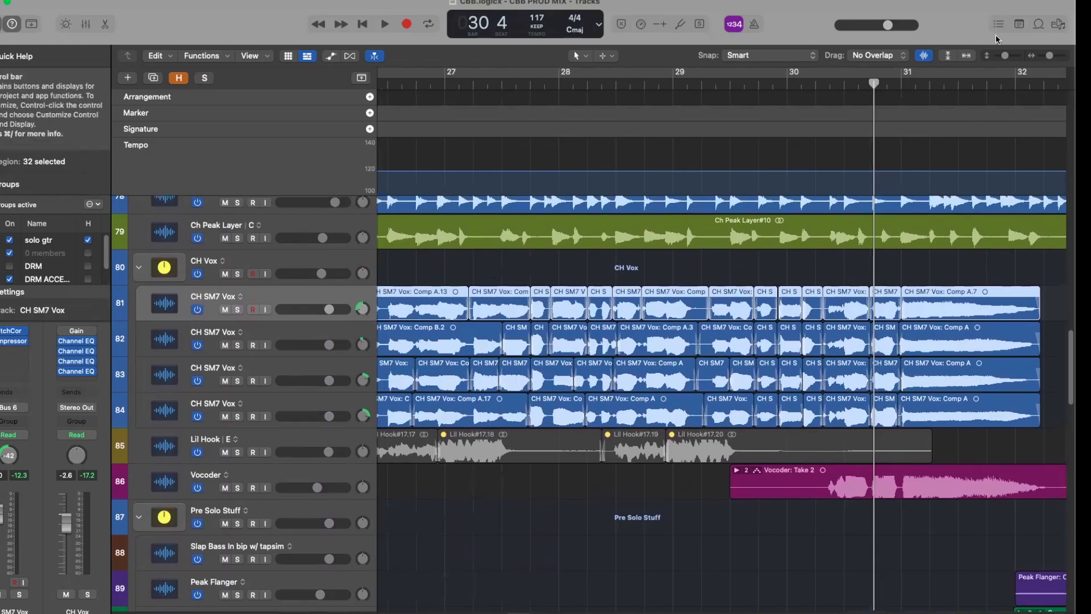
key(cmd+Left)
key(cmd+Left)
key(cmd+Left)
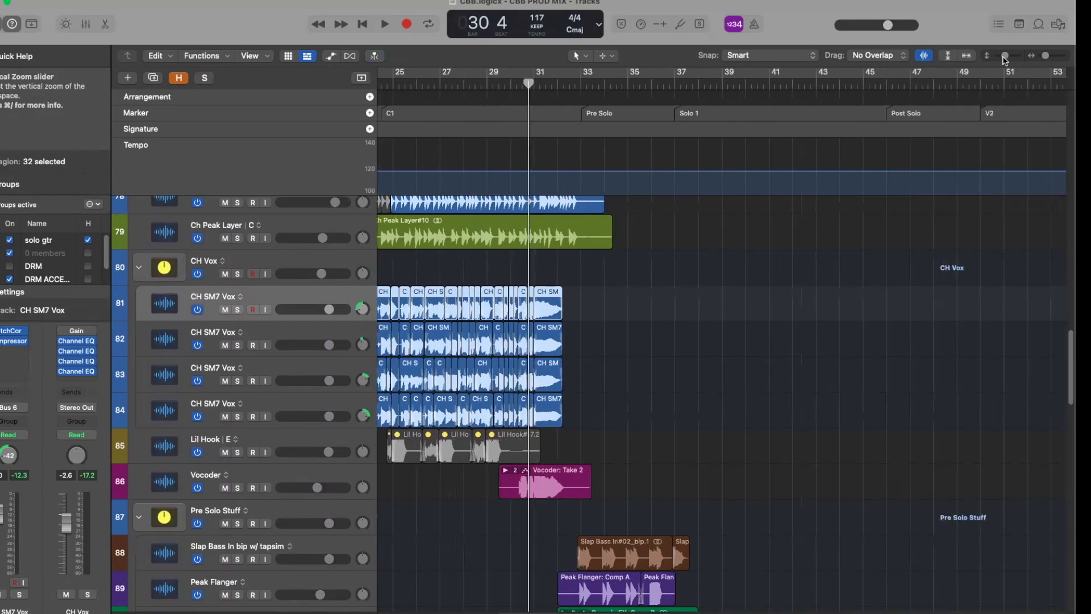
Select the CH Vox stack and place the playhead at bar 33, at the Pre Solo marker.
key(cmd+Up)
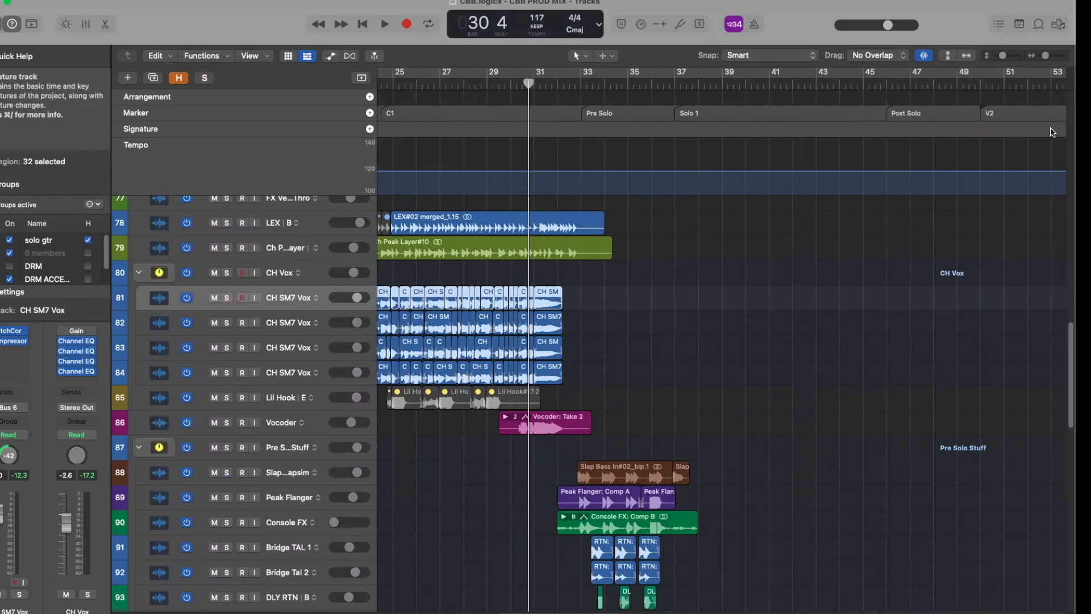
scroll(398, 295, right, 2)
scroll(398, 296, down, 1)
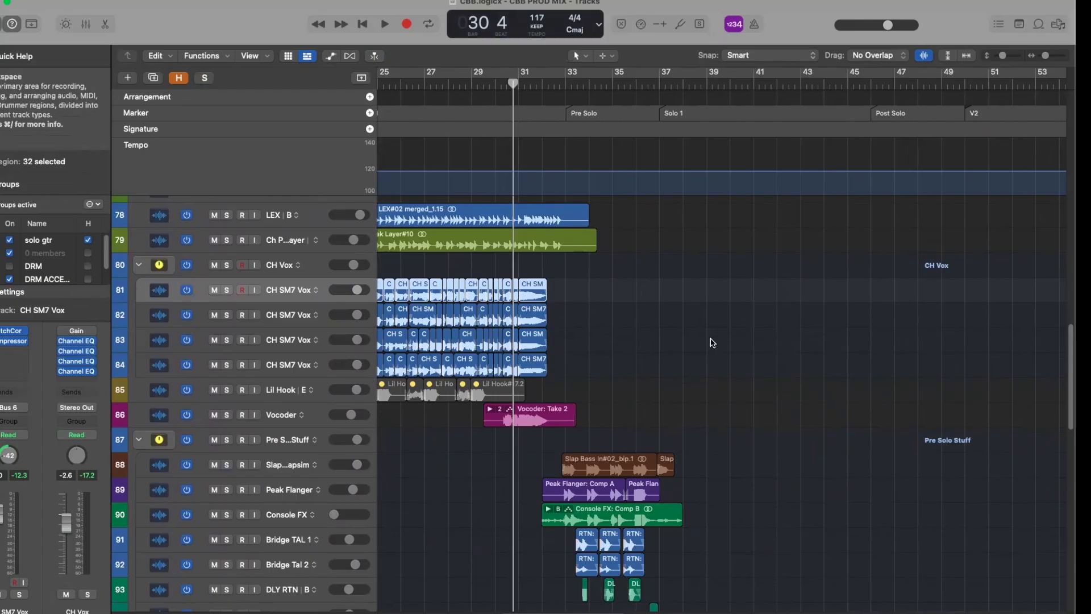
click(317, 269)
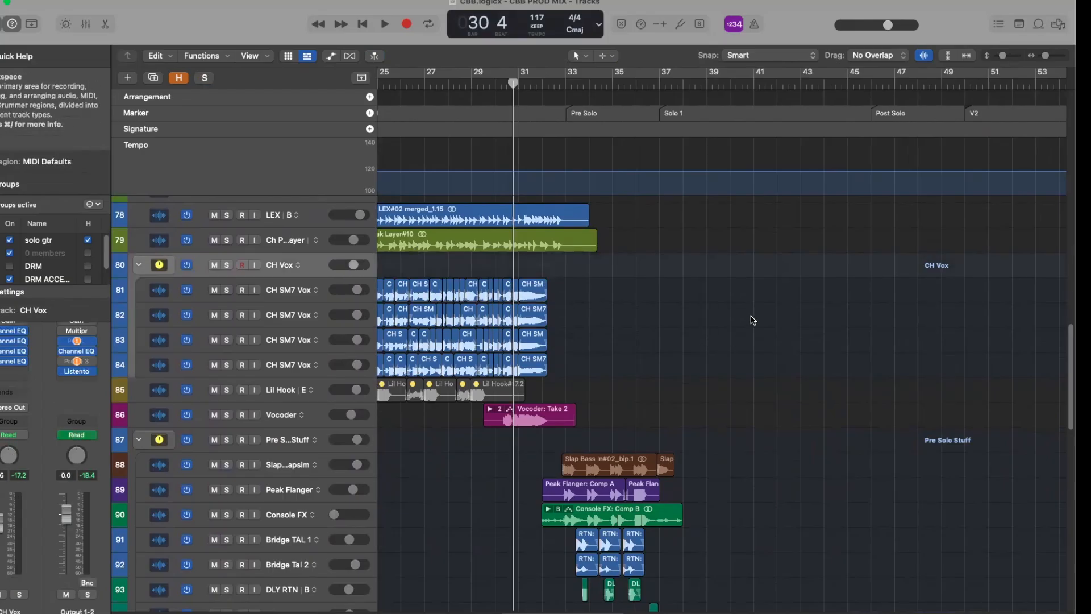
drag(1004, 56, 1048, 57)
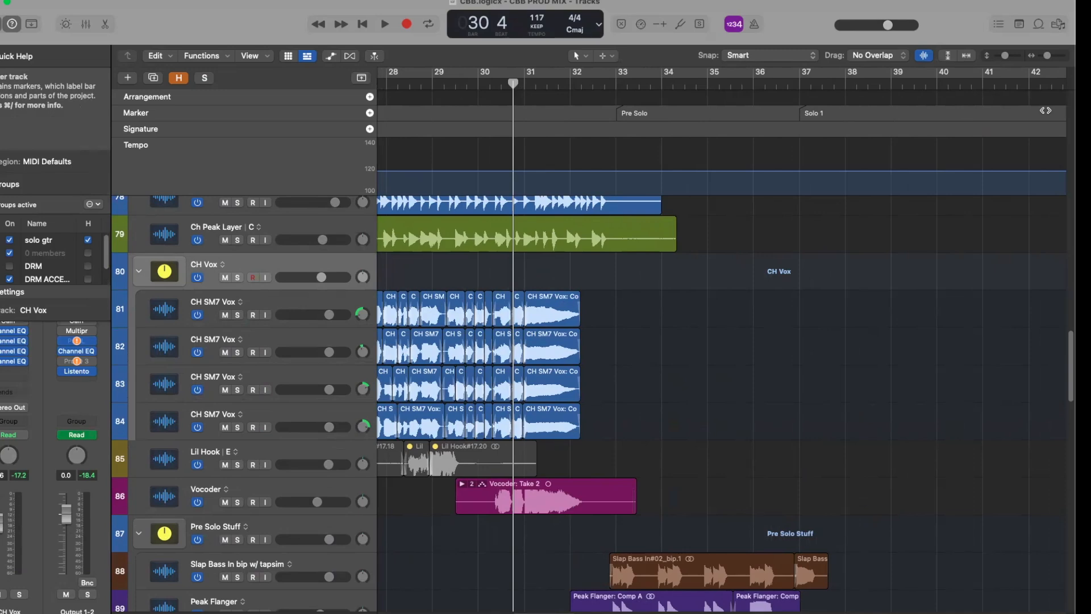
ctrl+alt+click(914, 304)
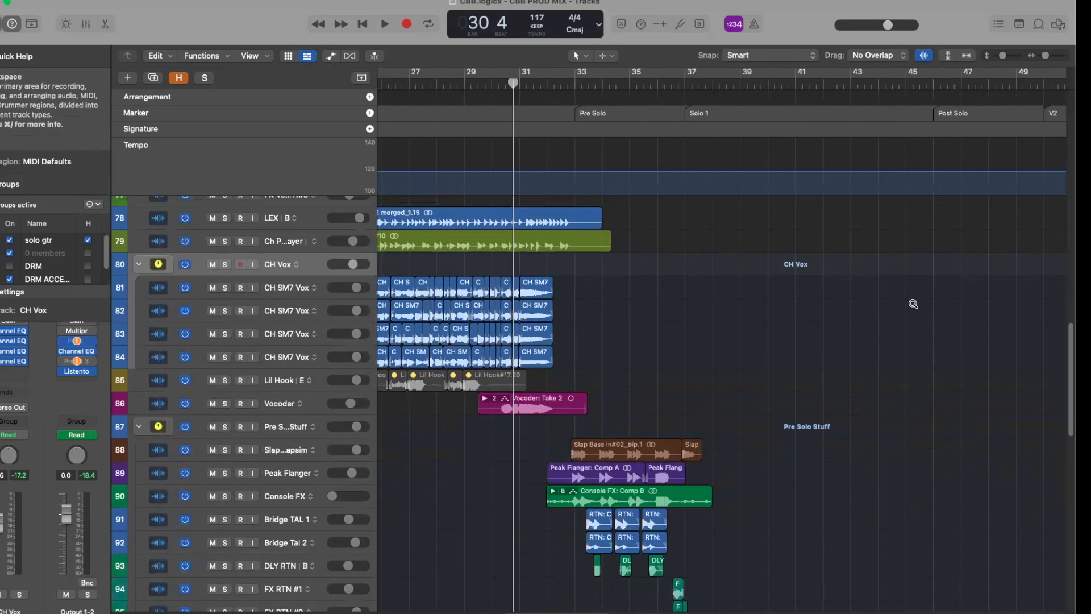
ctrl+alt+click(914, 304)
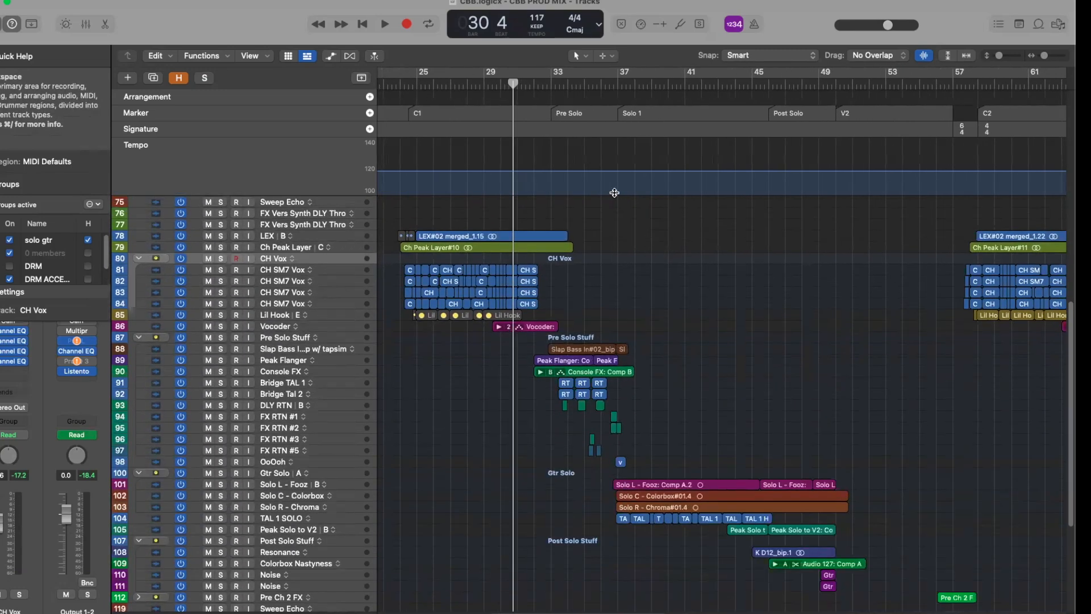
drag(574, 86, 549, 85)
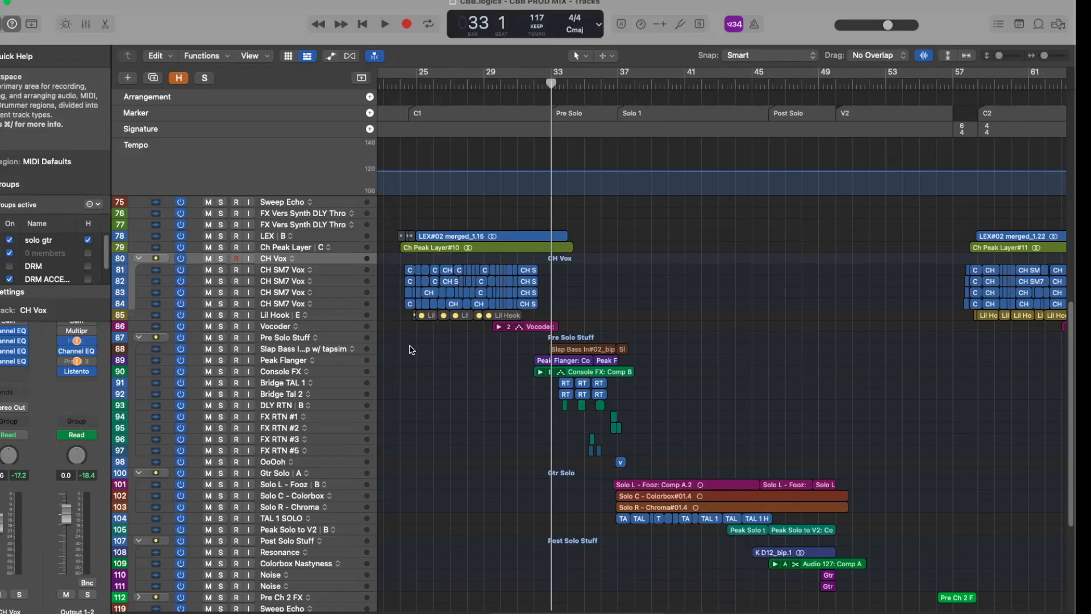
Select the Vox U67 verse vocal track and place the playhead at bar 7 beat 3, just before V1.
key(super+Right)
key(super+Down)
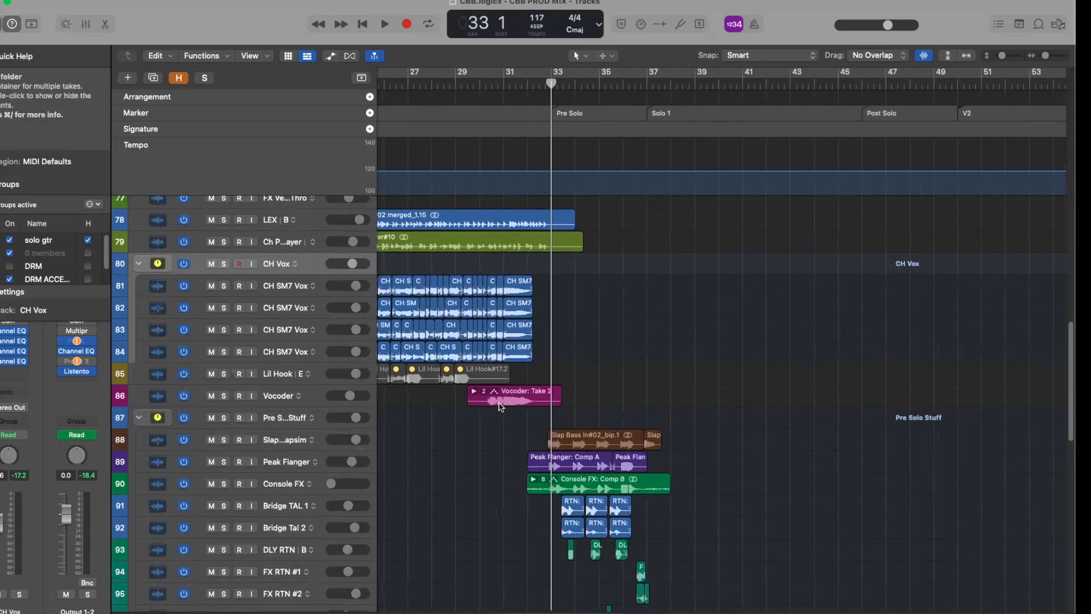
key(super+Right)
key(super+Down)
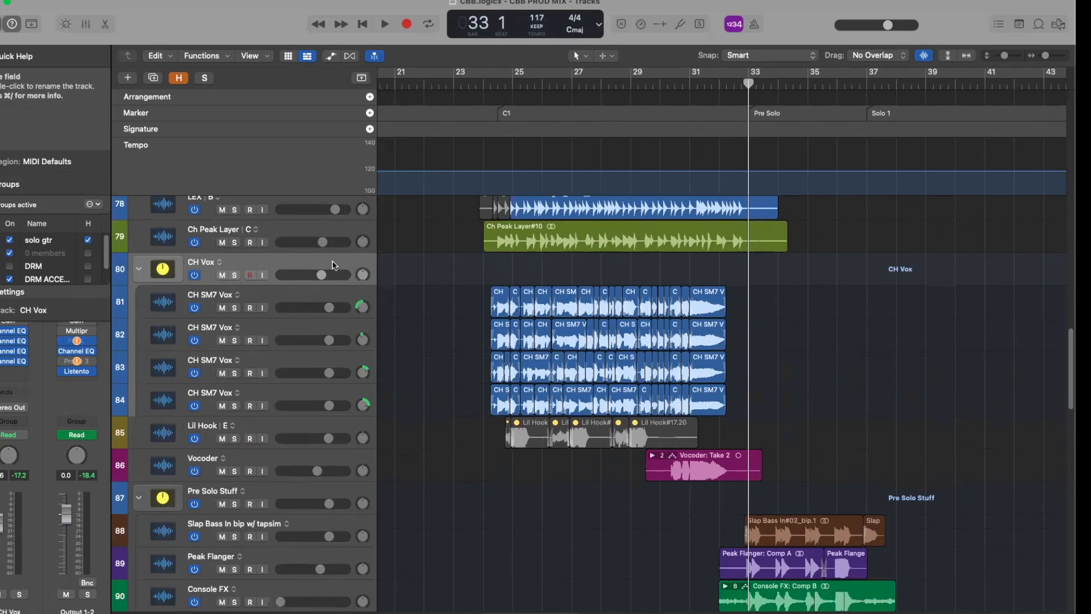
key(super+Left)
key(super+Up)
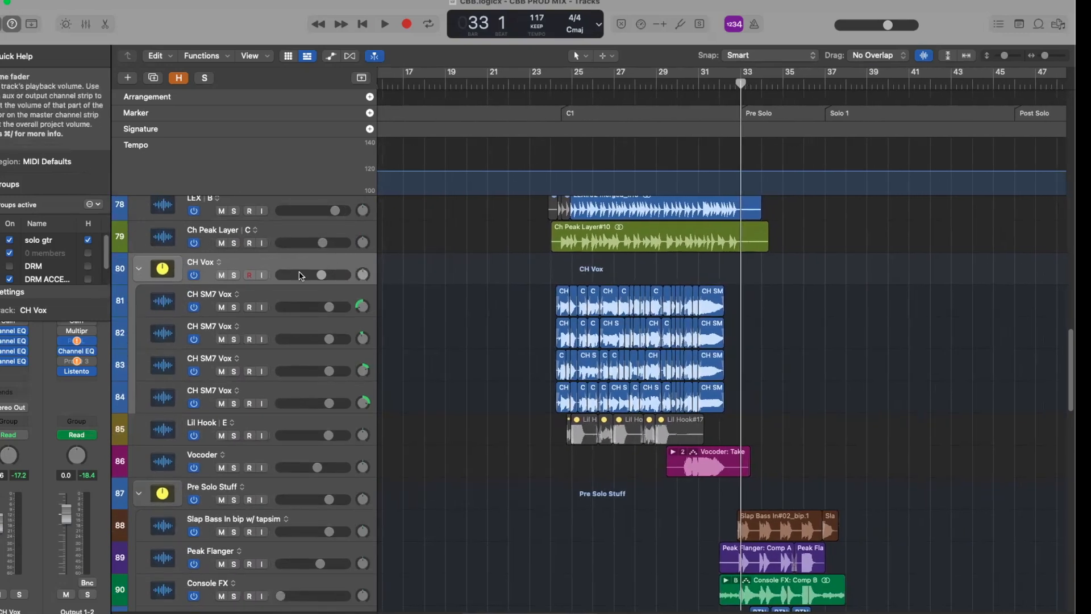
scroll(333, 267, up, 10)
scroll(495, 334, left, 3)
click(531, 409)
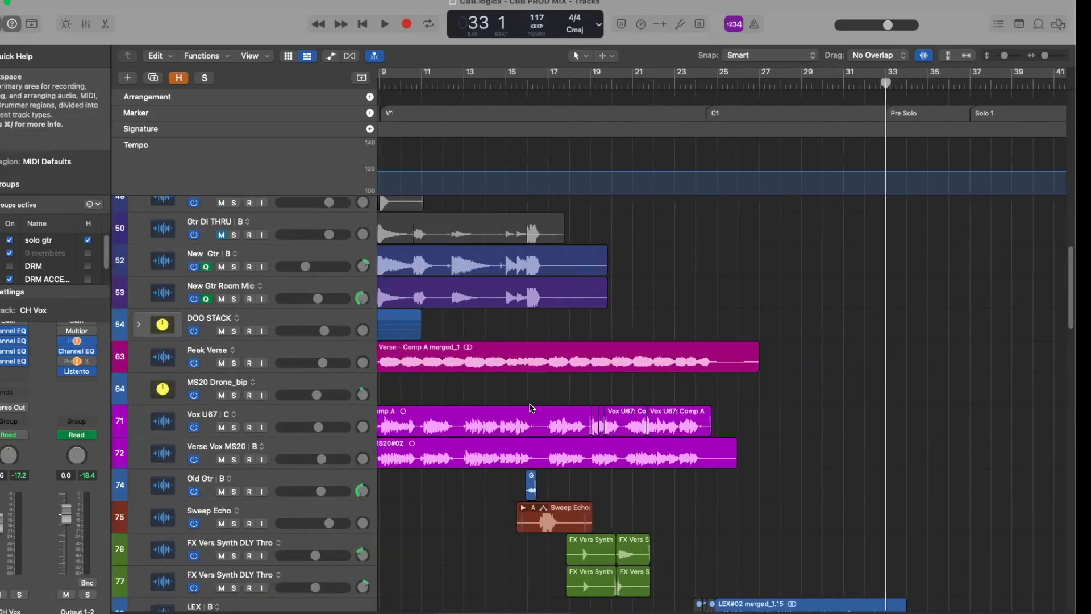
scroll(511, 397, left, 5)
click(503, 85)
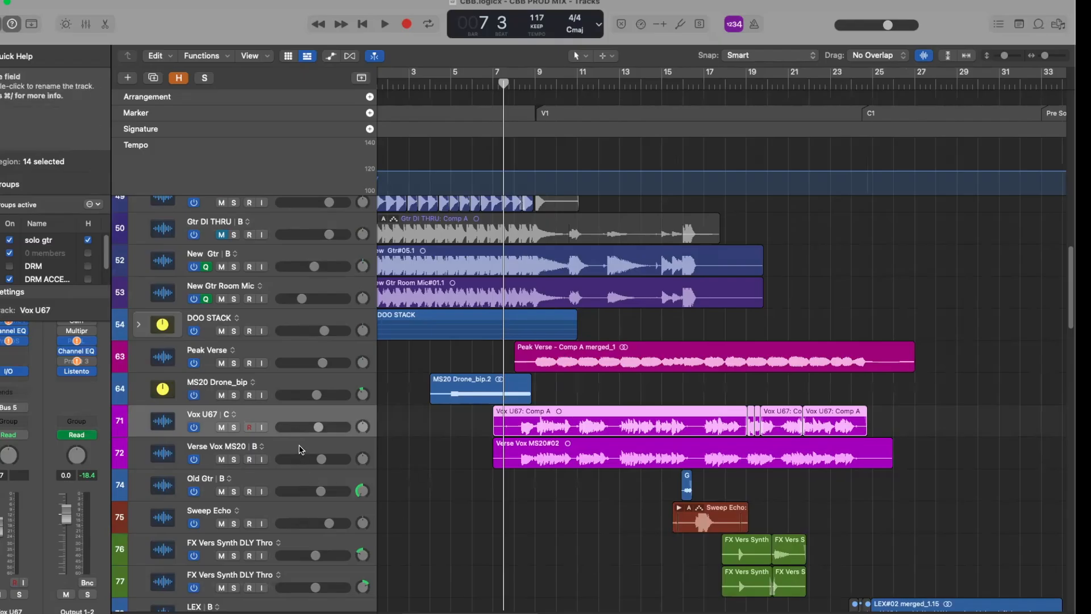
Audition the Verse Vox MS20 track soloed from bar 7 beat 3 to bar 16, and remove its solo.
click(301, 449)
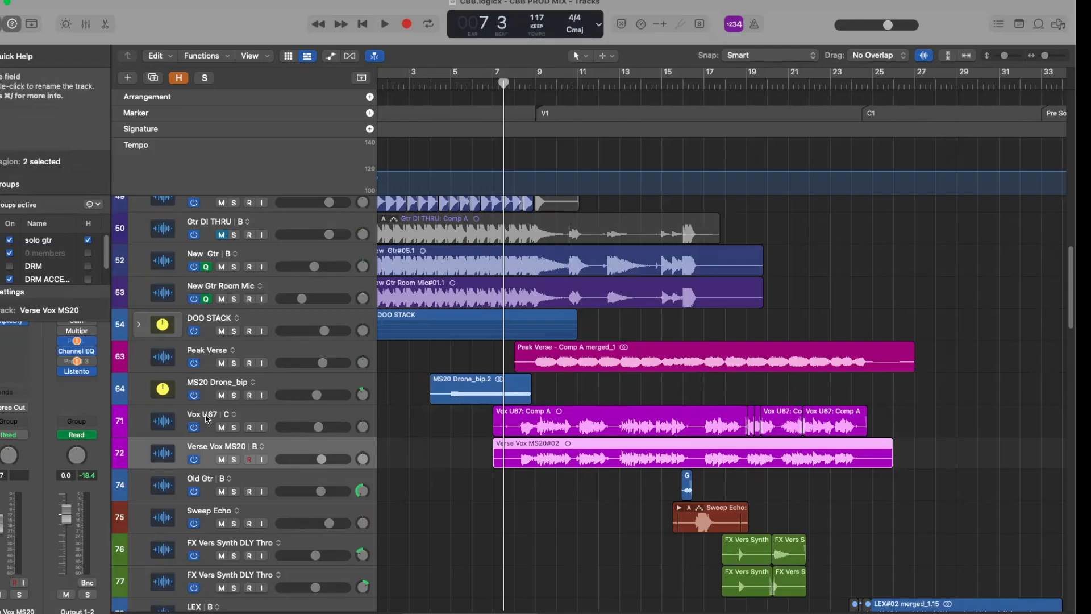
click(290, 415)
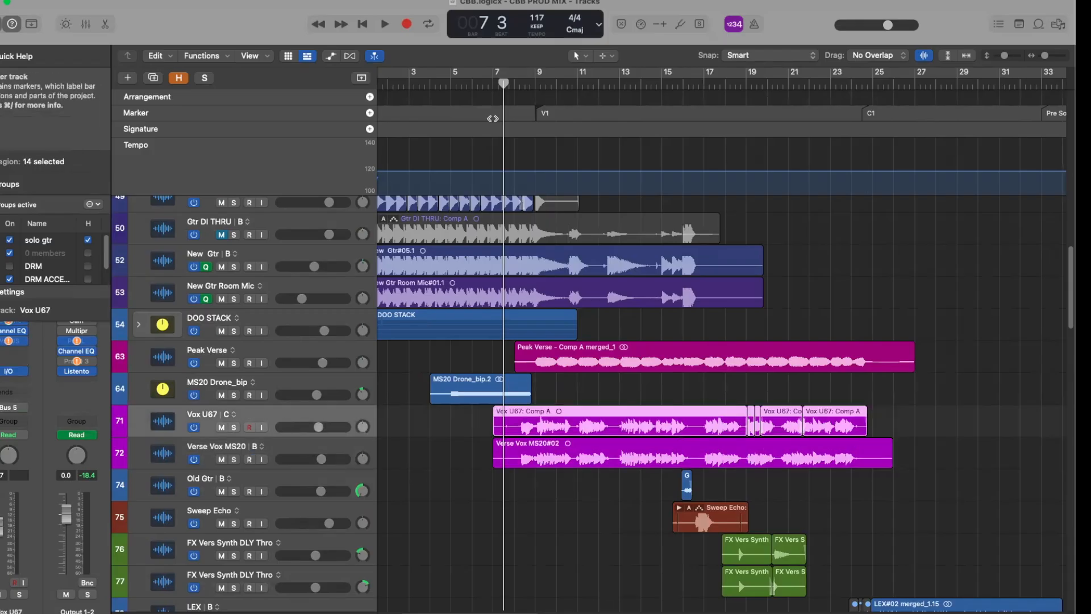
click(233, 459)
key(space)
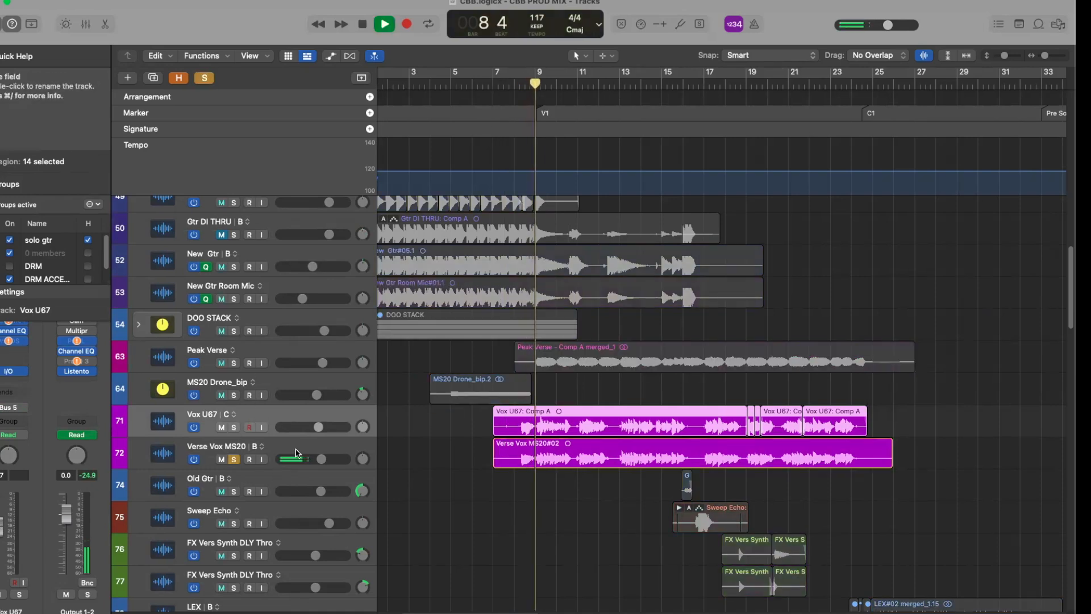
click(295, 454)
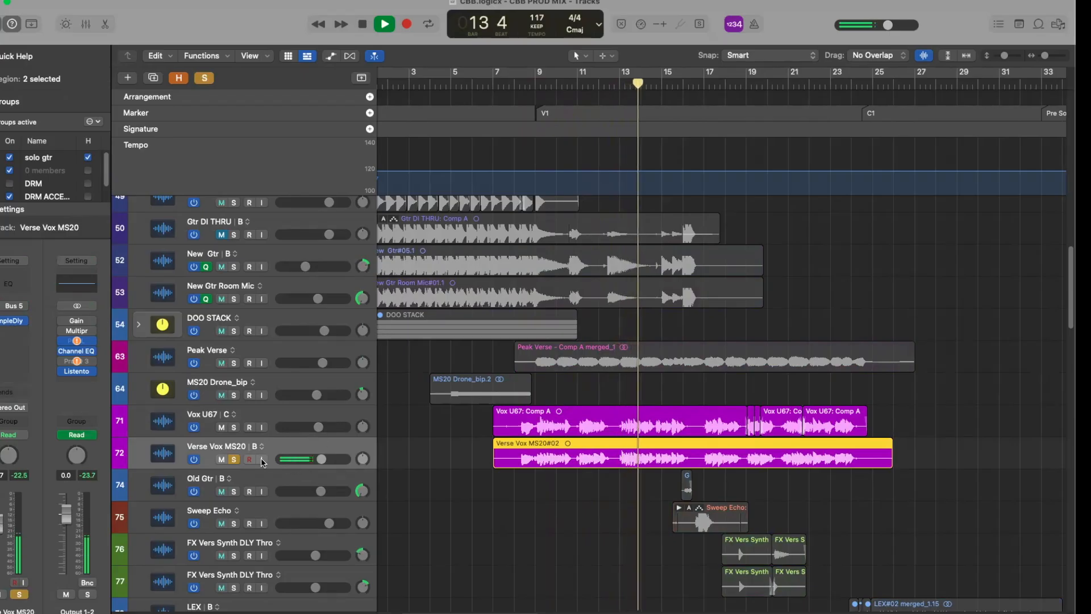
key(super+Down)
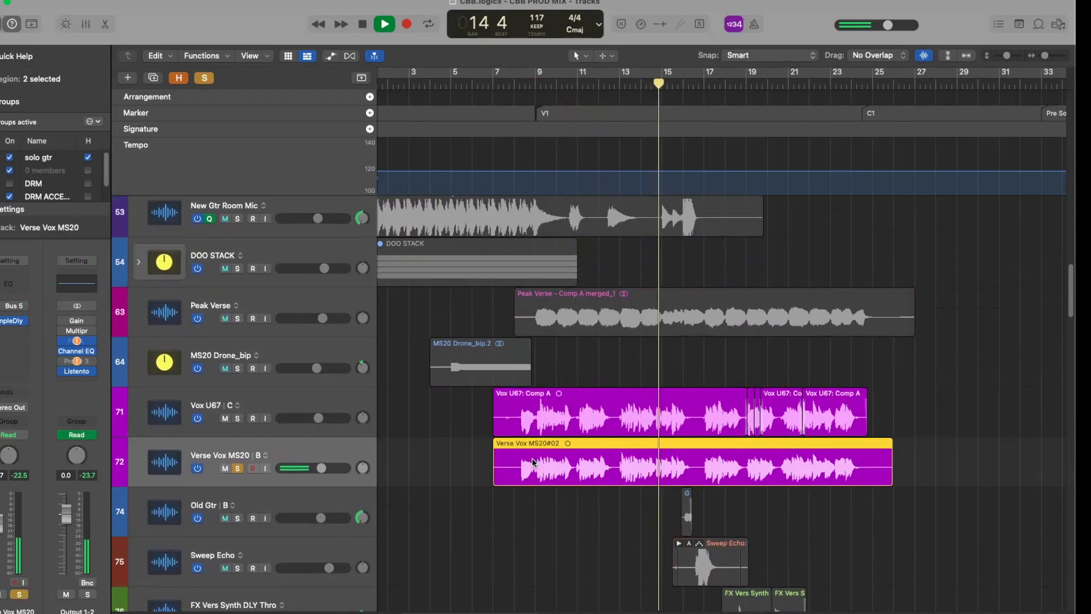
key(space)
click(238, 469)
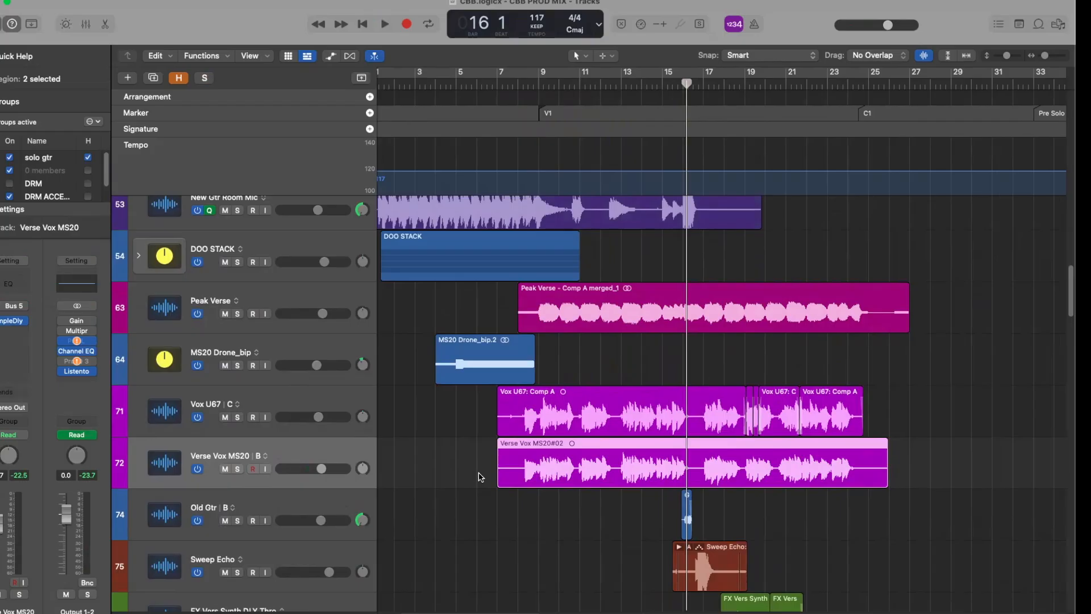
Examine the verse vocal regions and the whole song arrangement from Intro to Outro, down to the last track.
ctrl+alt+click(533, 461)
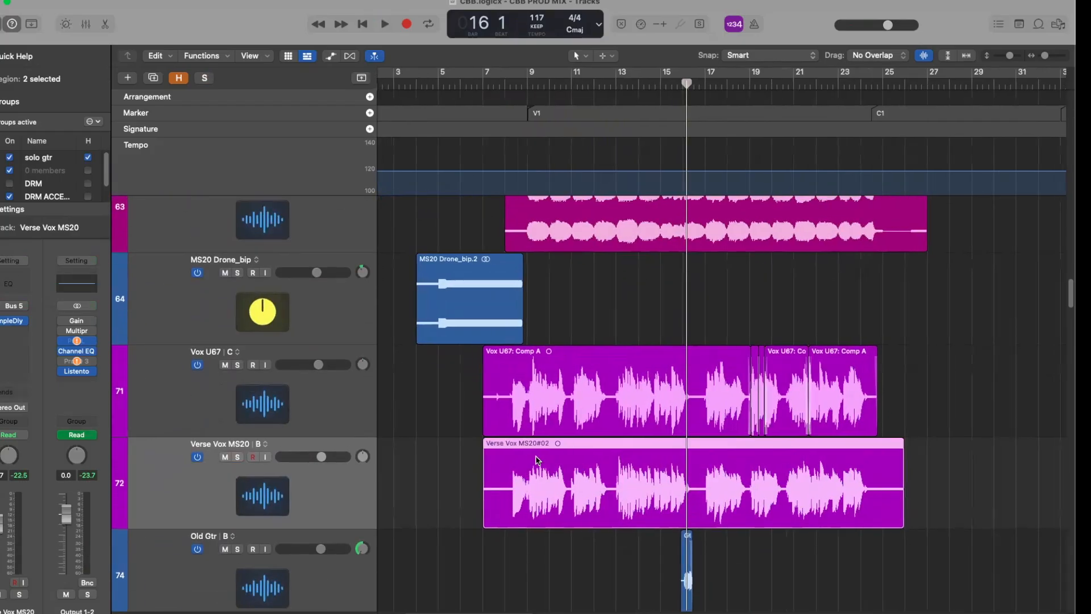
ctrl+alt+click(537, 461)
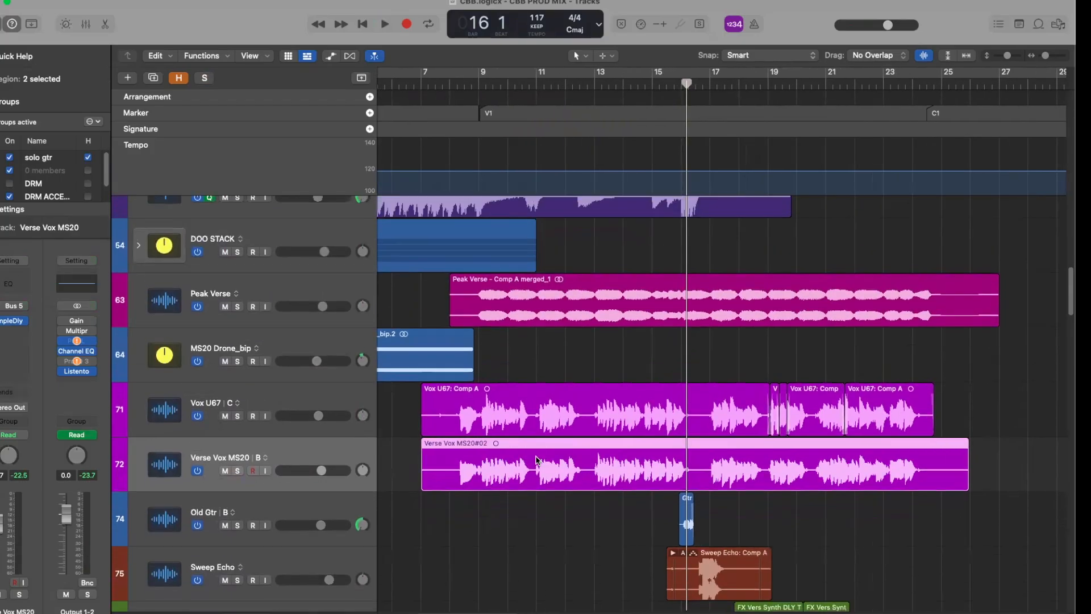
ctrl+alt+click(537, 460)
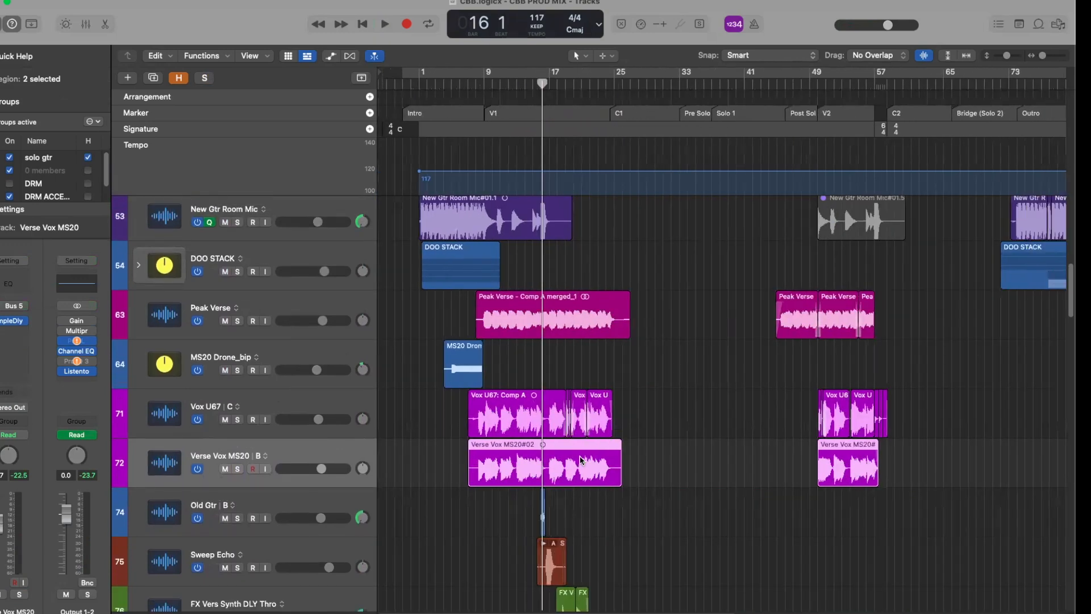
key(super+Up)
key(super+Up)
key(super+Up)
key(super+Up)
key(super+Up)
key(super+Up)
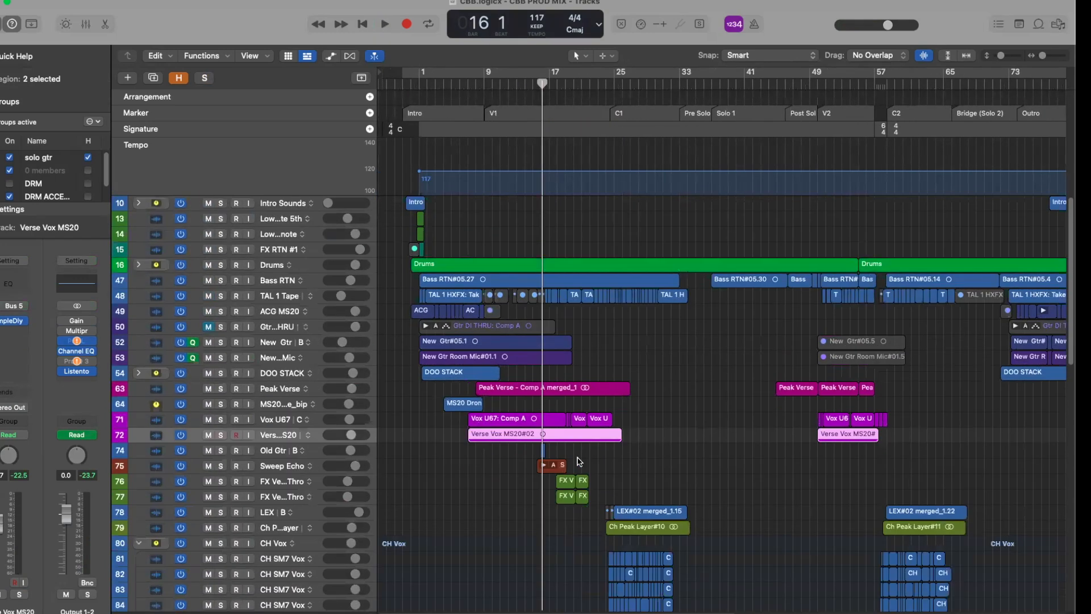
scroll(641, 473, up, 2)
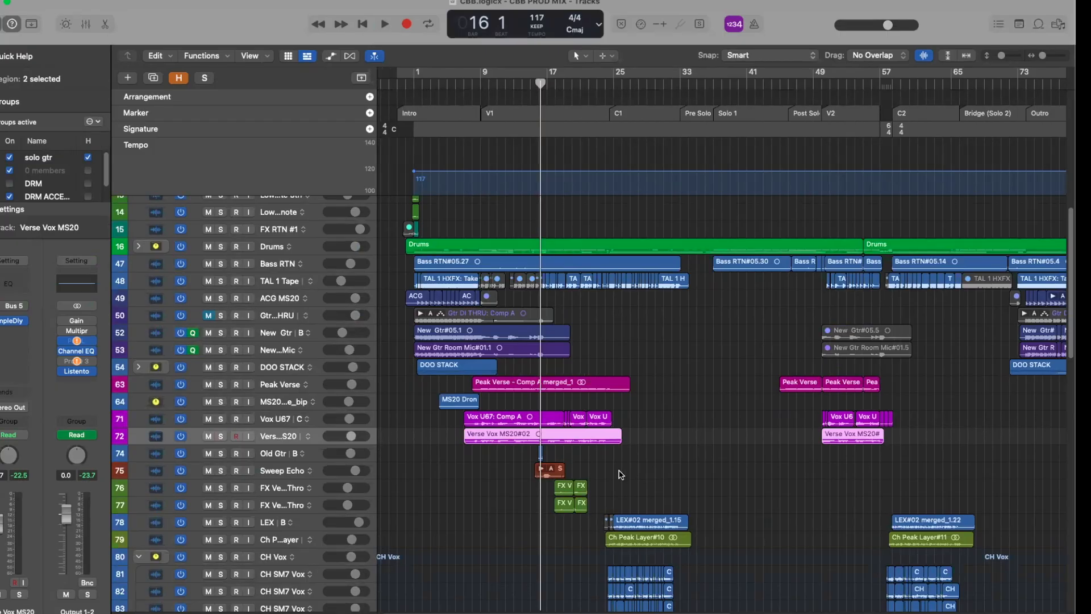
scroll(623, 472, down, 15)
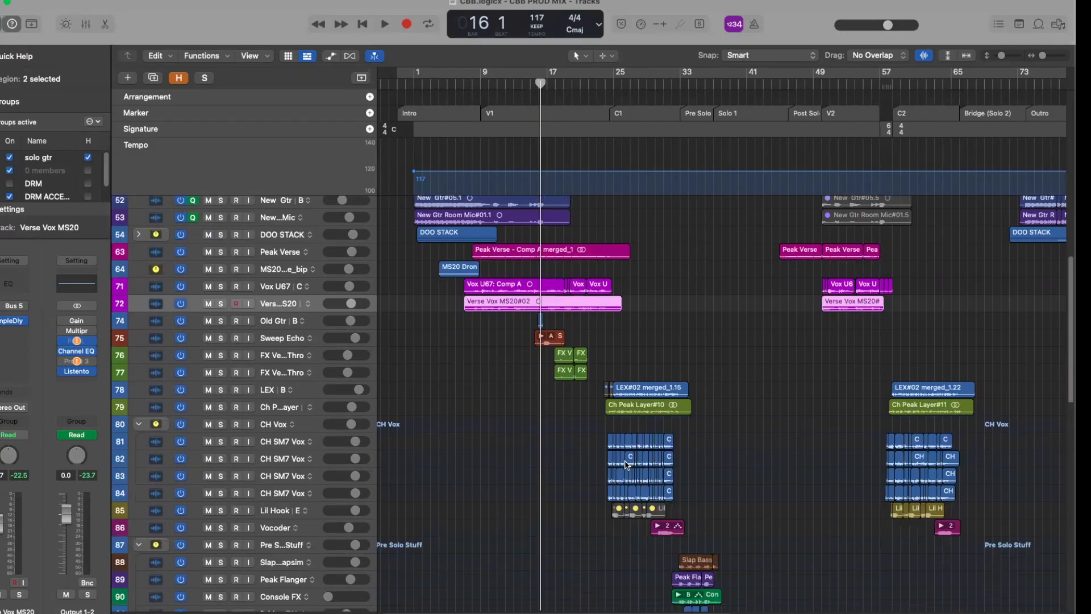
scroll(626, 465, down, 6)
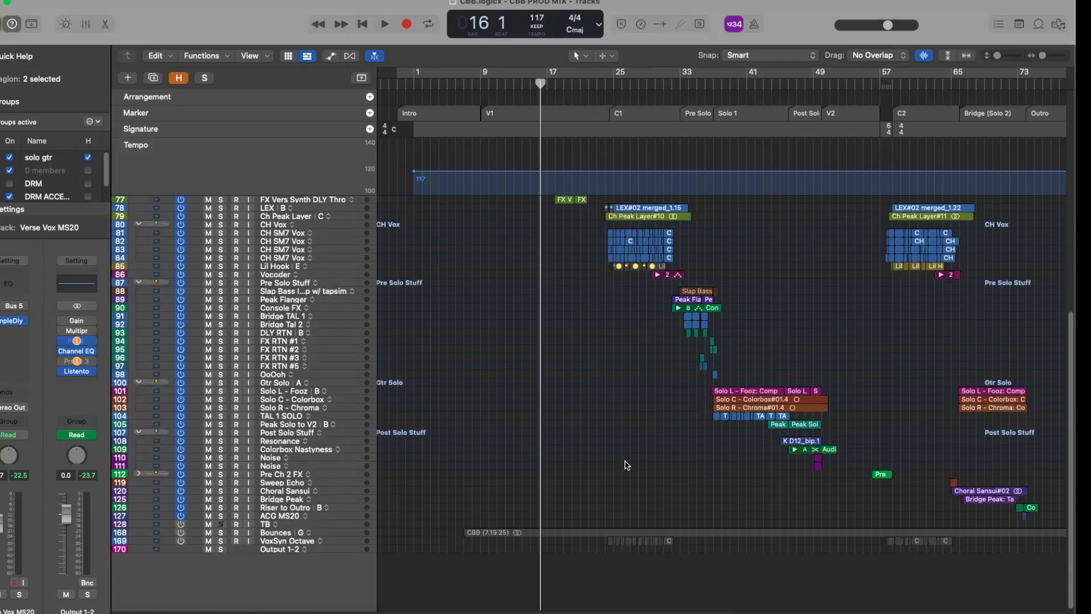
scroll(504, 427, up, 4)
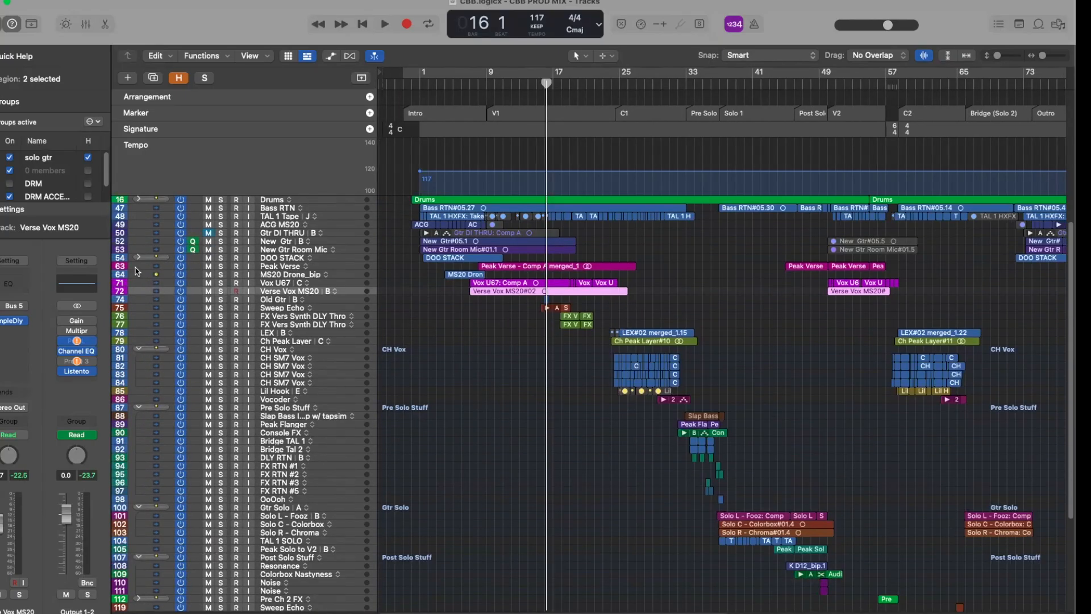
Collapse the CH Vox, Pre Solo Stuff, Gtr Solo and Post Solo Stuff track stacks.
click(137, 349)
click(139, 374)
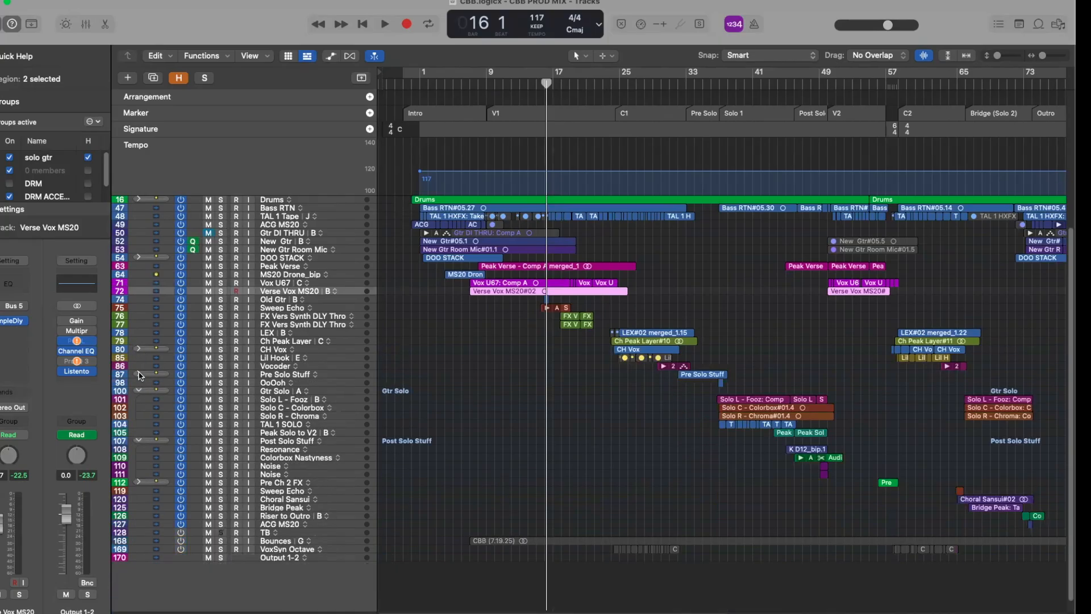
click(138, 391)
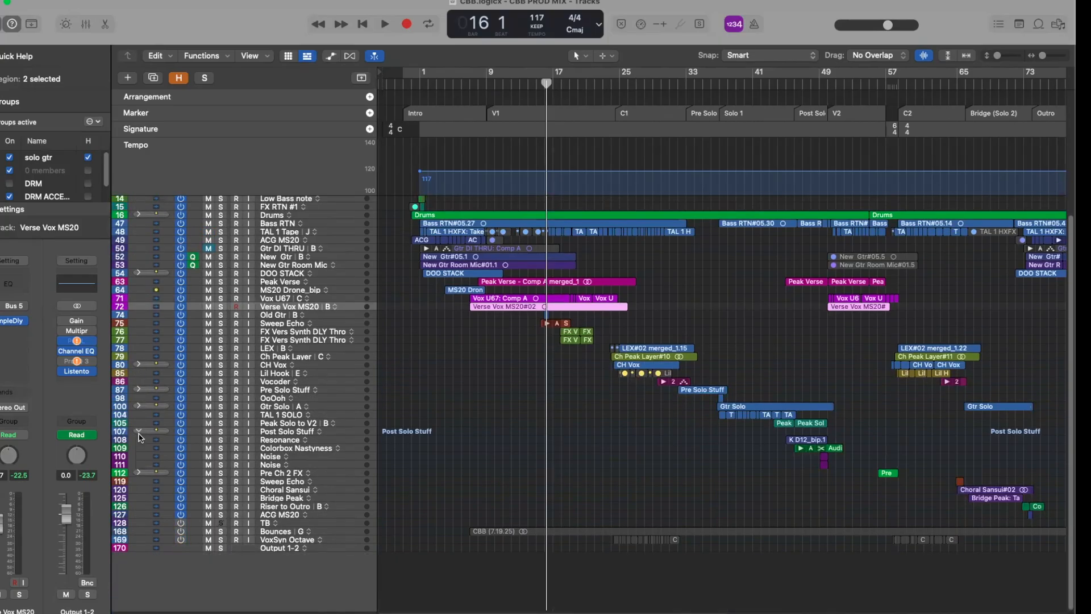
click(138, 438)
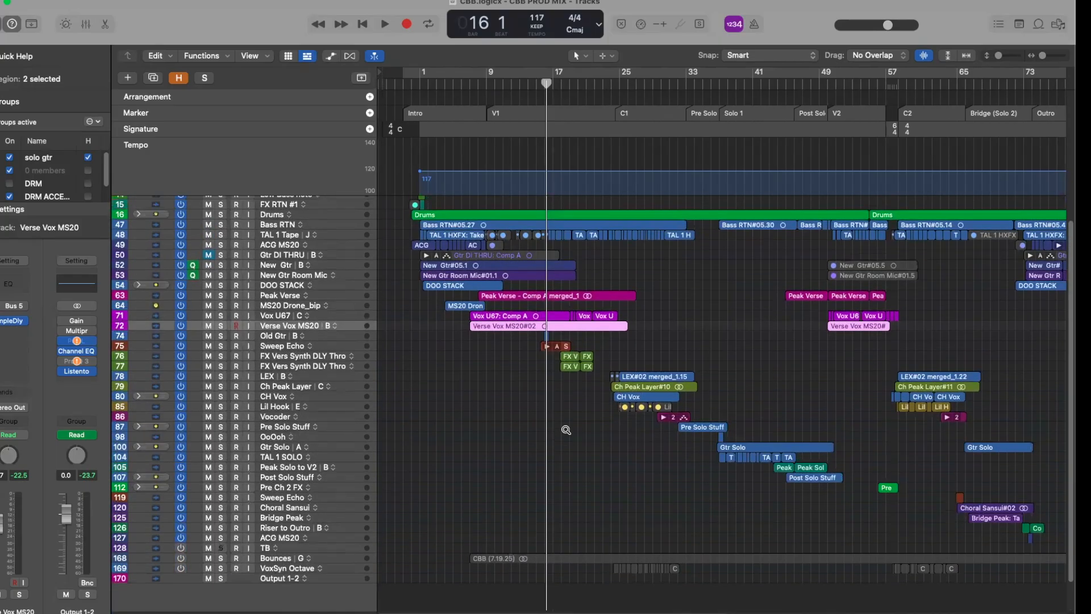
Select the Drums stack, followed by the intro and verse regions from TAL 1 Tape down to Vox U67.
scroll(732, 385, right, 8)
scroll(732, 387, left, 8)
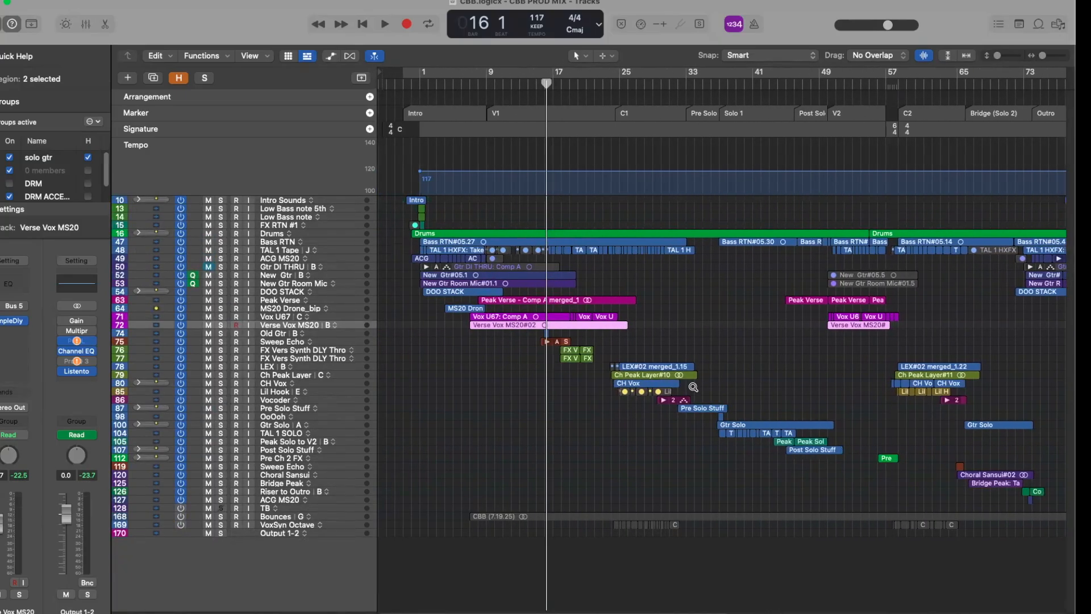
scroll(694, 387, up, 5)
scroll(694, 387, up, 4)
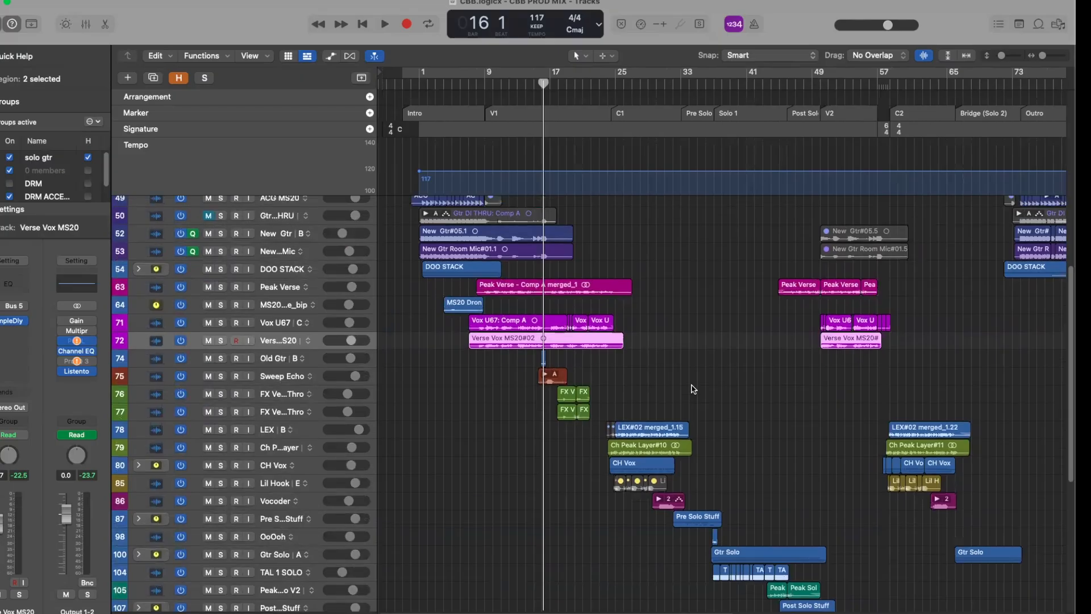
scroll(696, 398, up, 3)
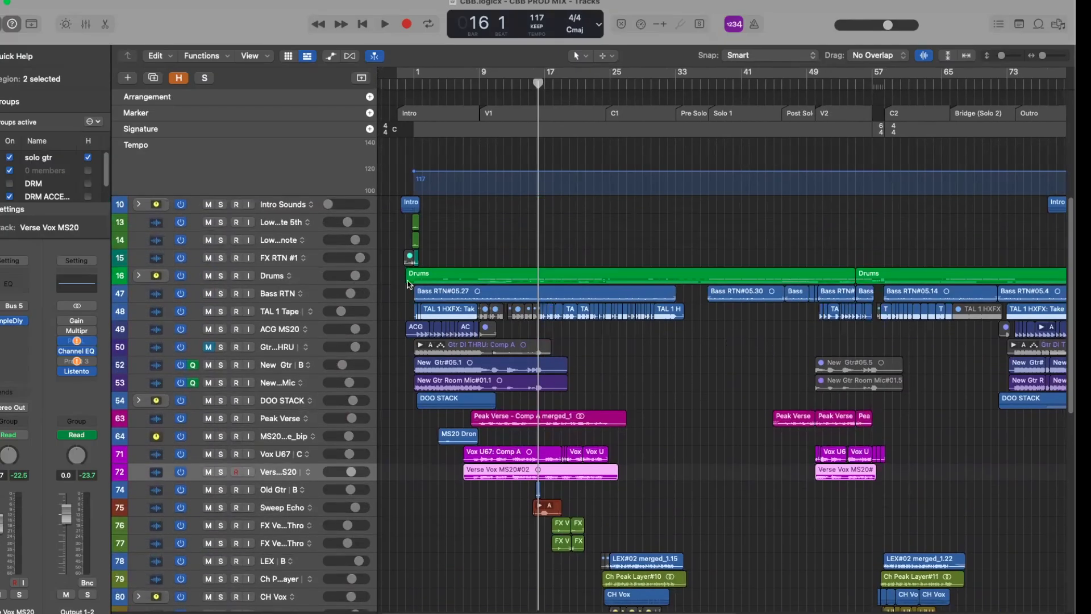
scroll(407, 285, down, 5)
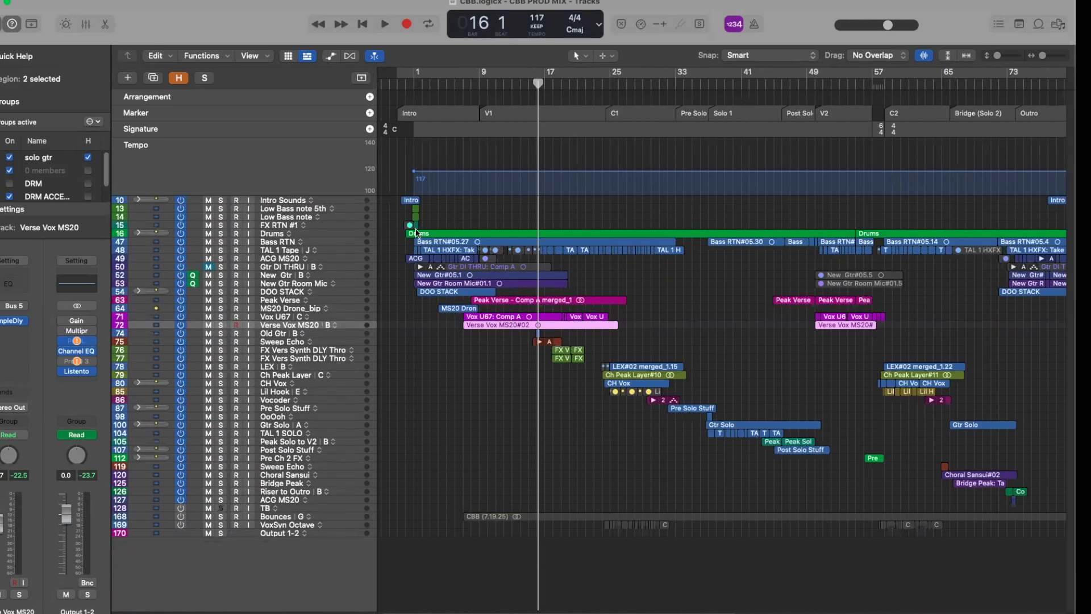
click(308, 234)
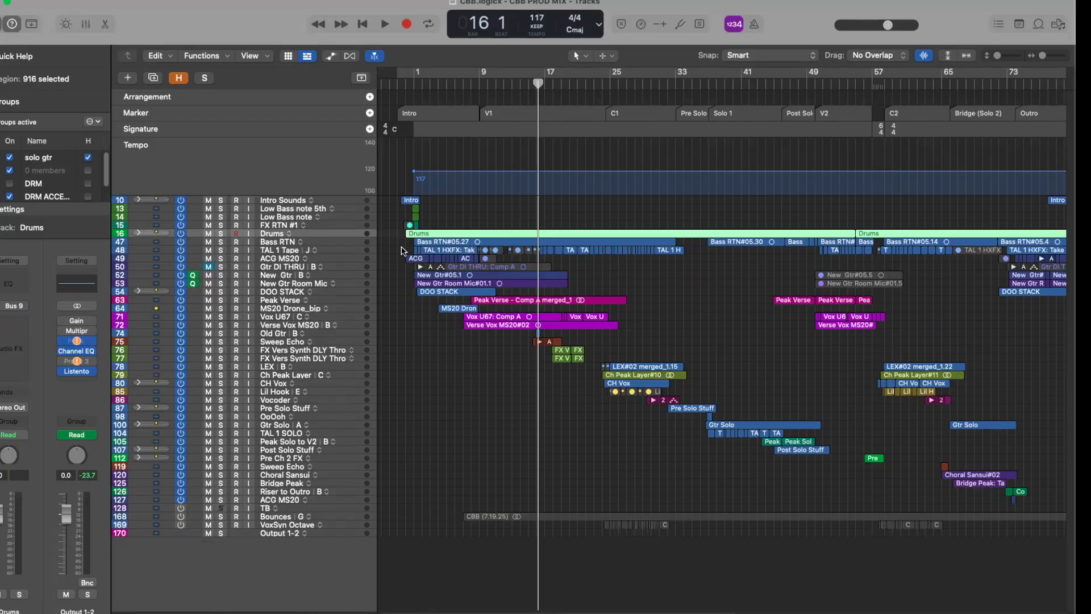
drag(397, 250, 518, 343)
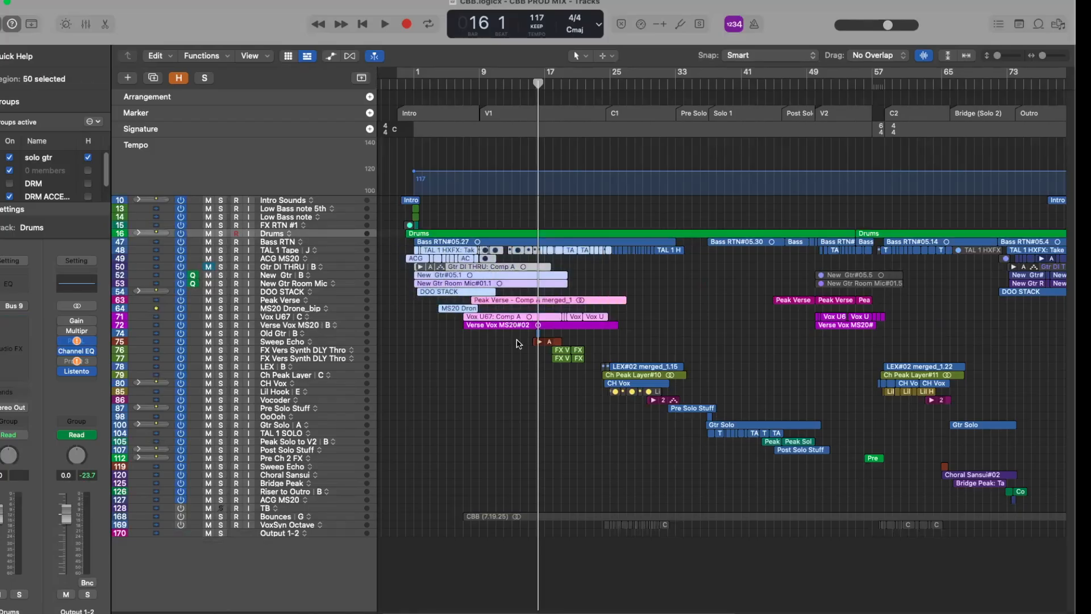
Clear the region selection and step through the tracks from FX Vers Synth DLY Thro down to Vocoder.
click(396, 254)
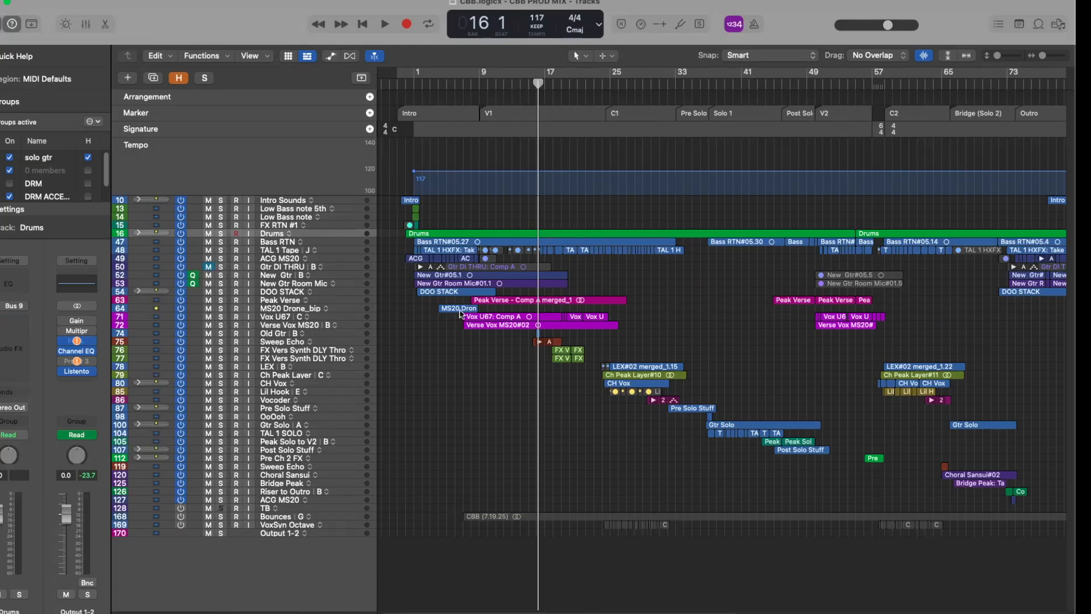
click(315, 349)
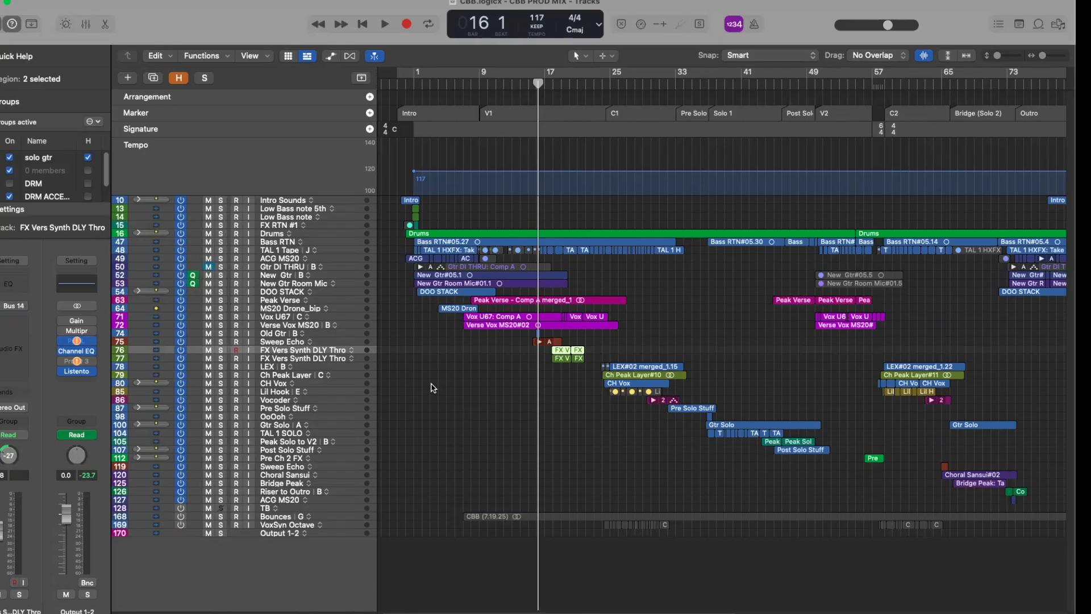
key(Down)
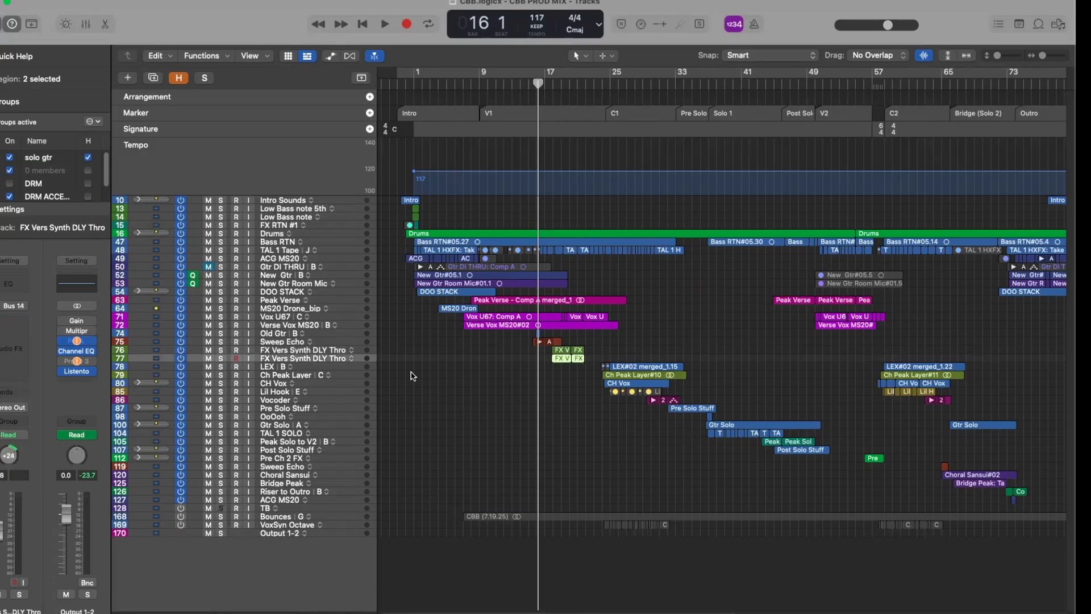
key(Up)
key(Down)
key(Down)
key(Down)
key(Down)
key(Down)
key(Down)
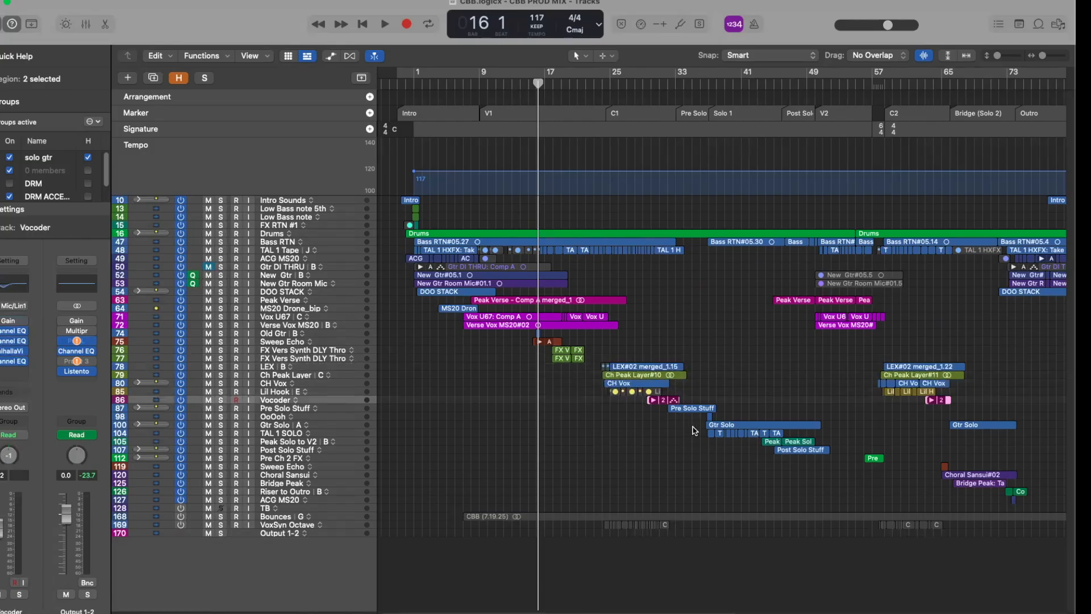
Step through the solo, pre-chorus and bridge tracks from Pre Solo Stuff down to ACG MS20 at track 127.
key(Down)
key(Down)
key(Down)
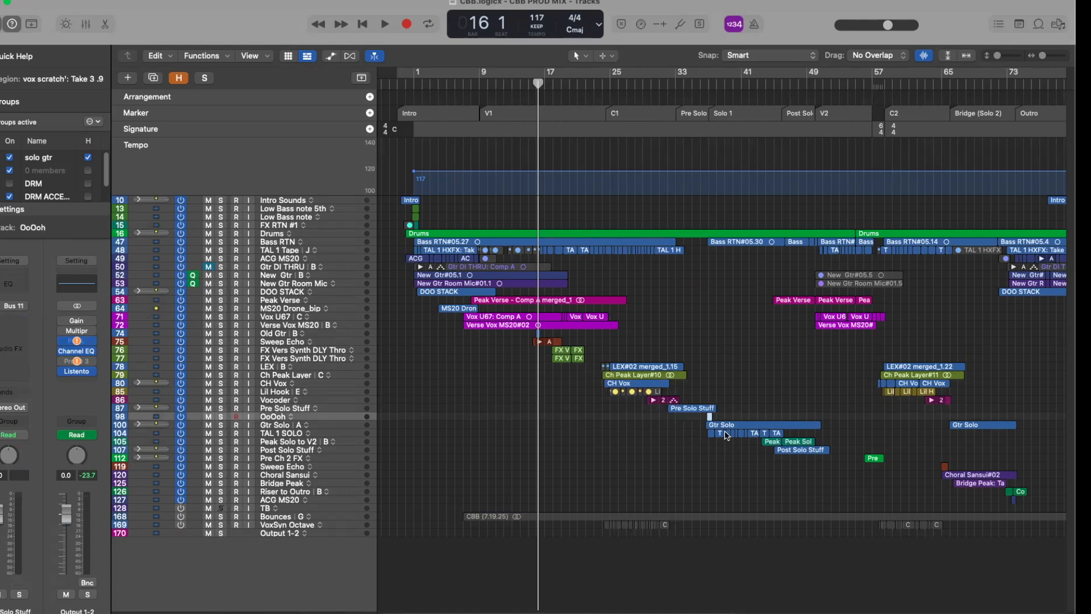
key(Down)
key(Down)
key(Down)
key(Down)
key(Down)
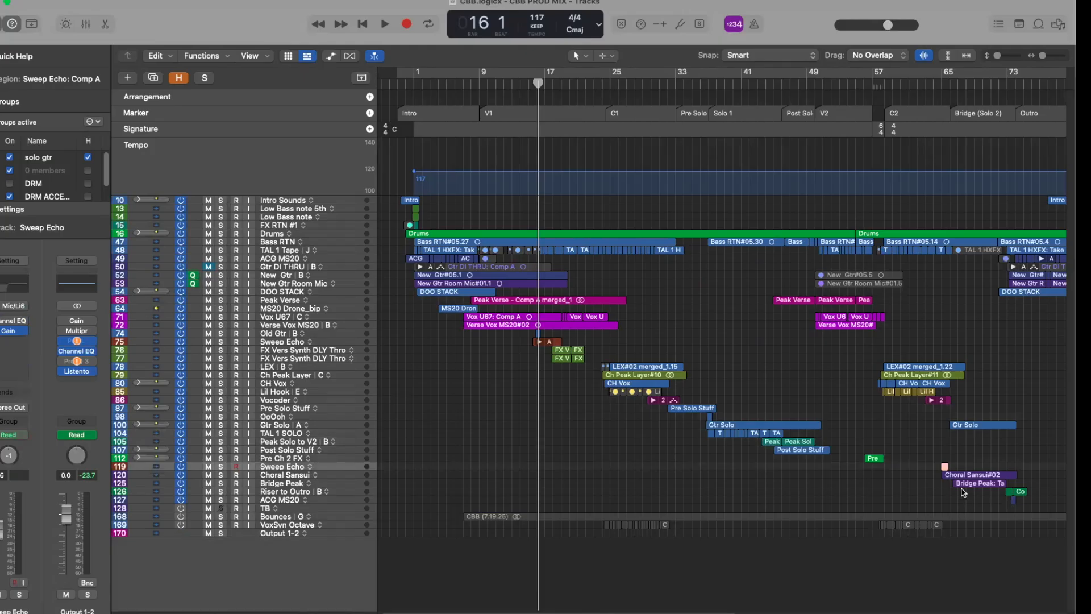
key(Down)
key(Down)
key(Down)
key(Down)
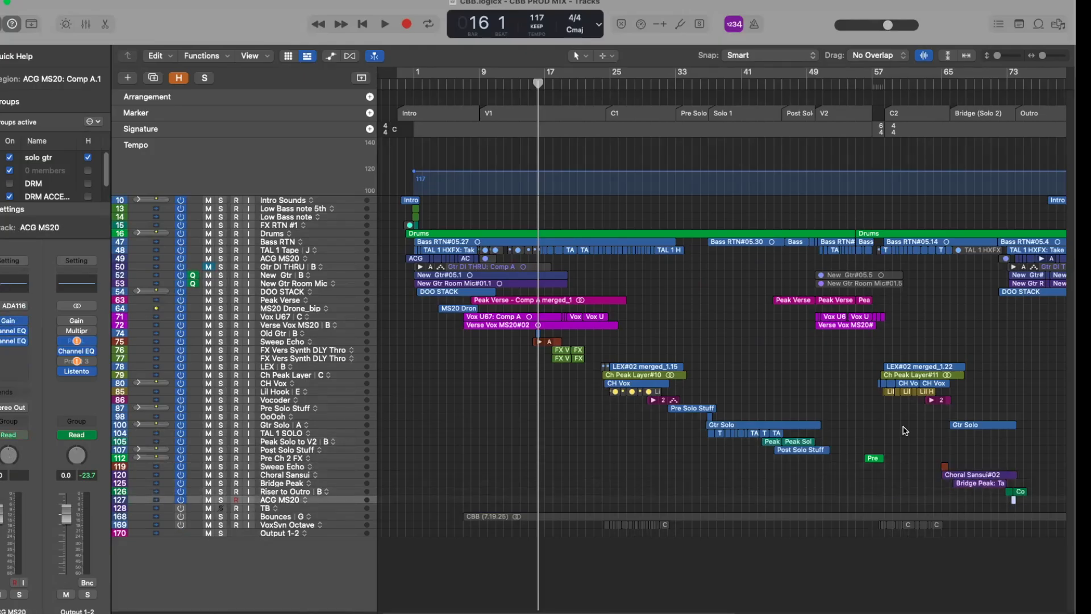
Step back up through the track list from ACG MS20 past Riser to Outro to the Verse Vox MS20 track.
key(Up)
key(Up)
key(Up)
key(Up)
key(Up)
key(Up)
key(Up)
key(Up)
key(Up)
key(Up)
key(Up)
key(Up)
key(Up)
key(Up)
key(Up)
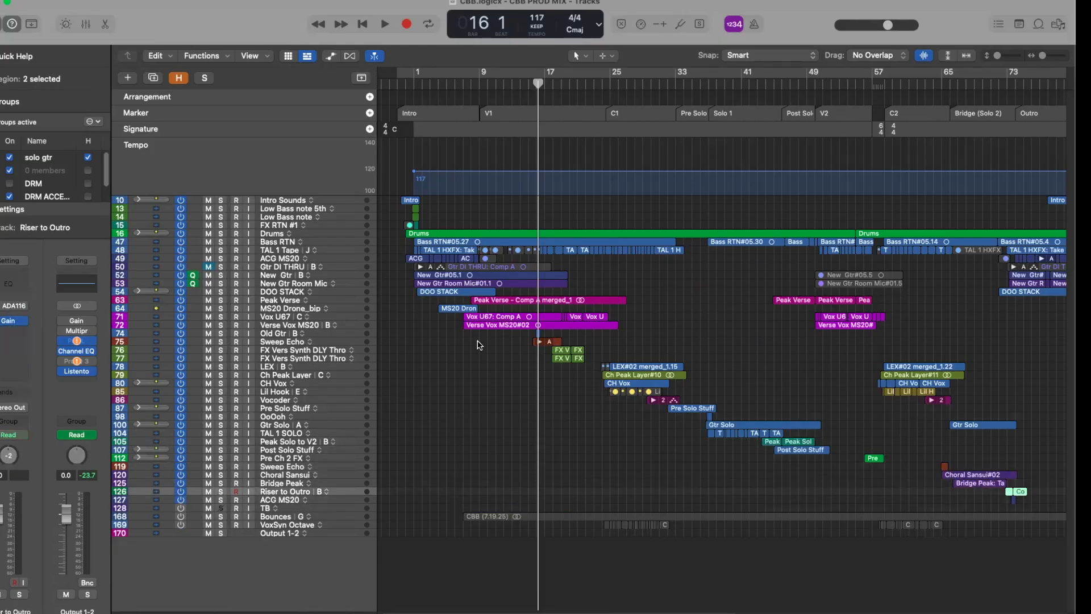
key(Up)
key(Up)
key(Up)
key(Up)
key(Up)
key(Up)
key(Up)
key(Up)
key(Up)
key(Up)
key(Up)
key(Up)
key(Up)
key(Up)
key(Up)
key(Up)
key(Up)
key(Up)
key(Up)
key(Up)
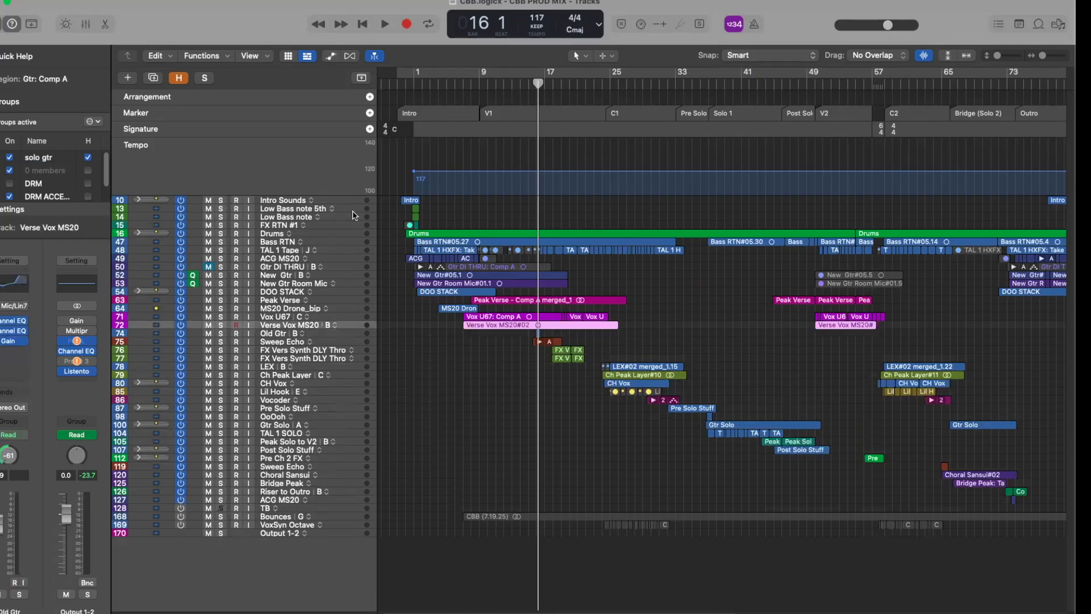
Expand the Intro Sounds track stack to show its Left and Right tracks.
click(139, 200)
ctrl+alt+click(459, 222)
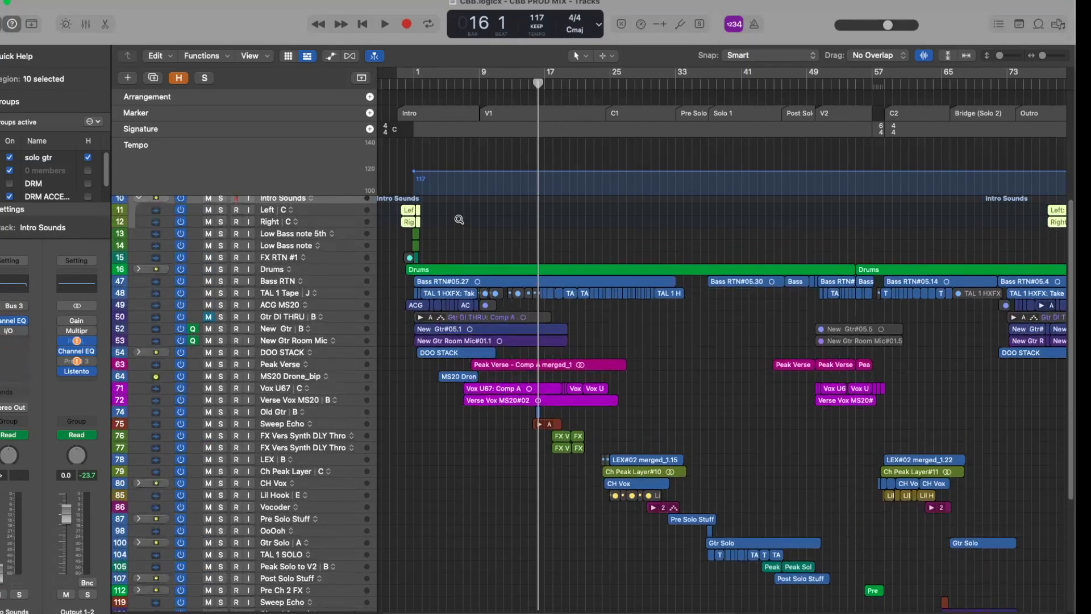
scroll(461, 220, up, 6)
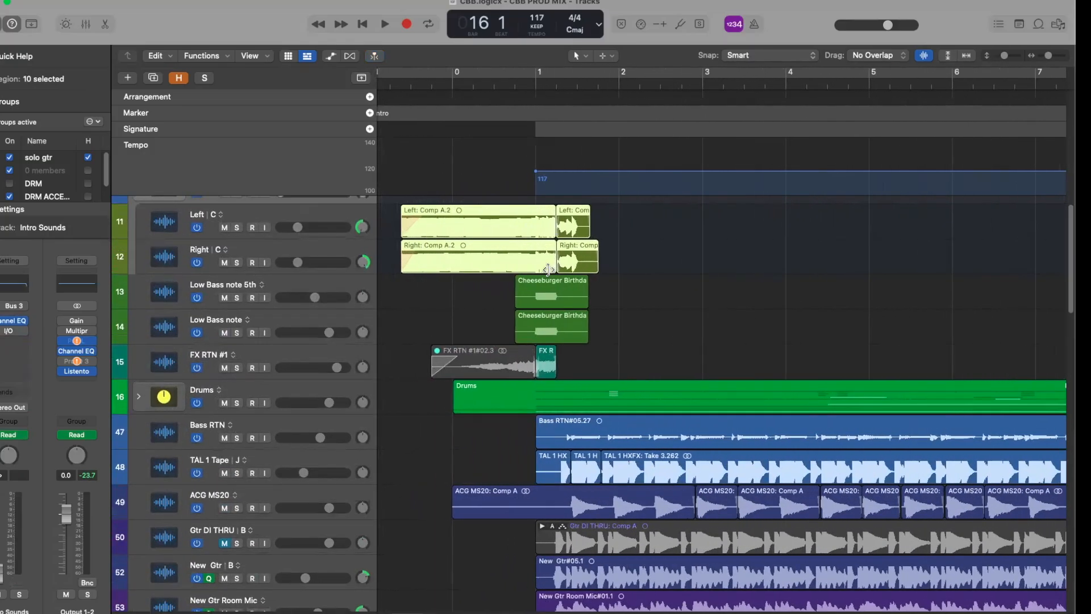
Solo the Intro Sounds stack and play its Left and Right intro regions through to bar 1 beat 3.
key(super+Down)
key(space)
key(s)
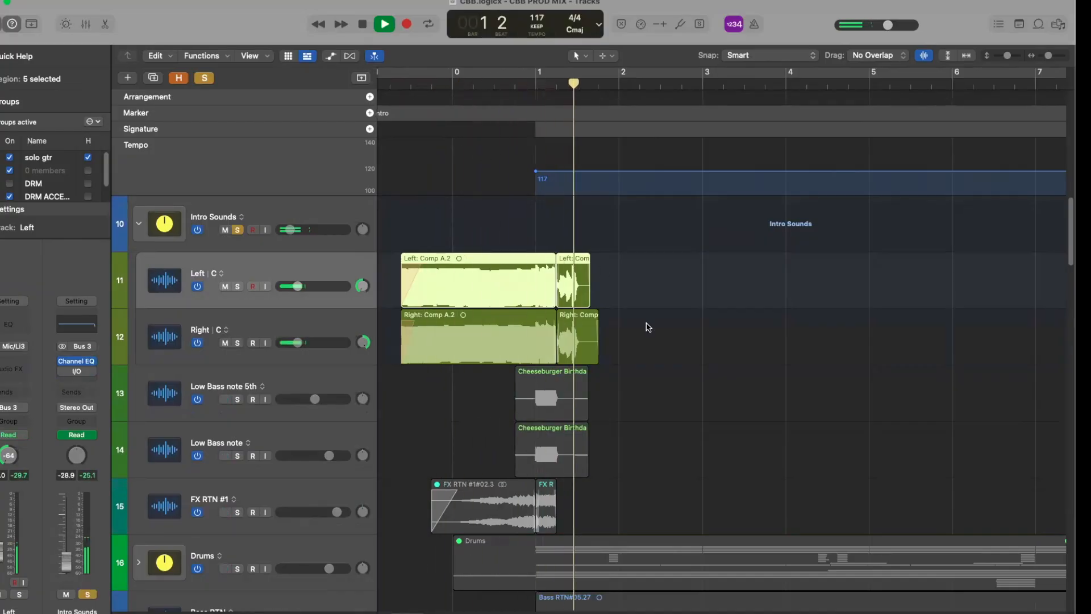
key(space)
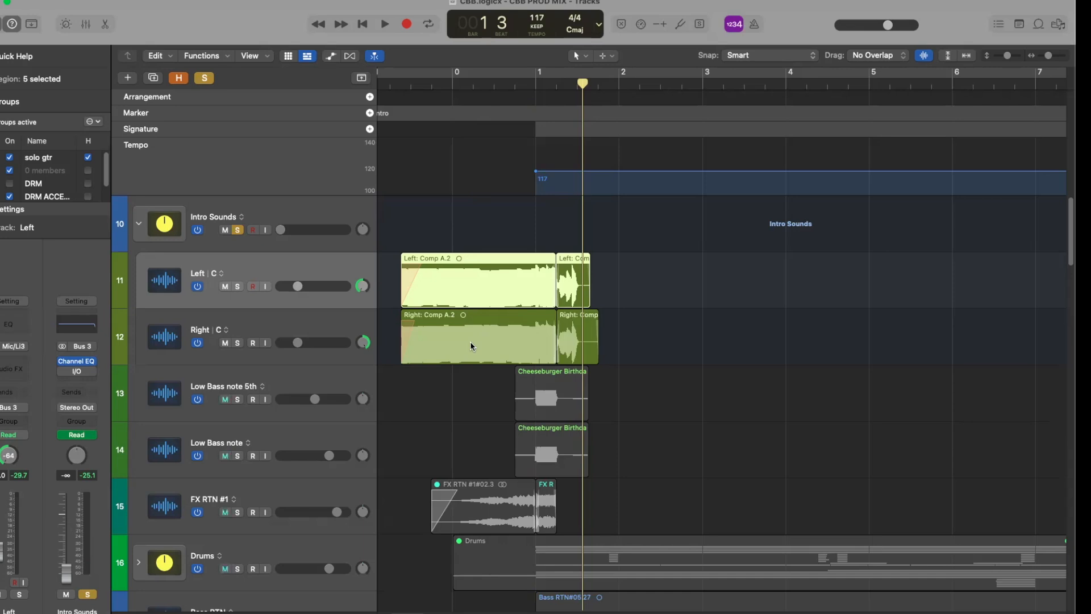
Replay the soloed Intro Sounds stack from bar 0 beat 4 to bar 1 beat 3.
click(526, 85)
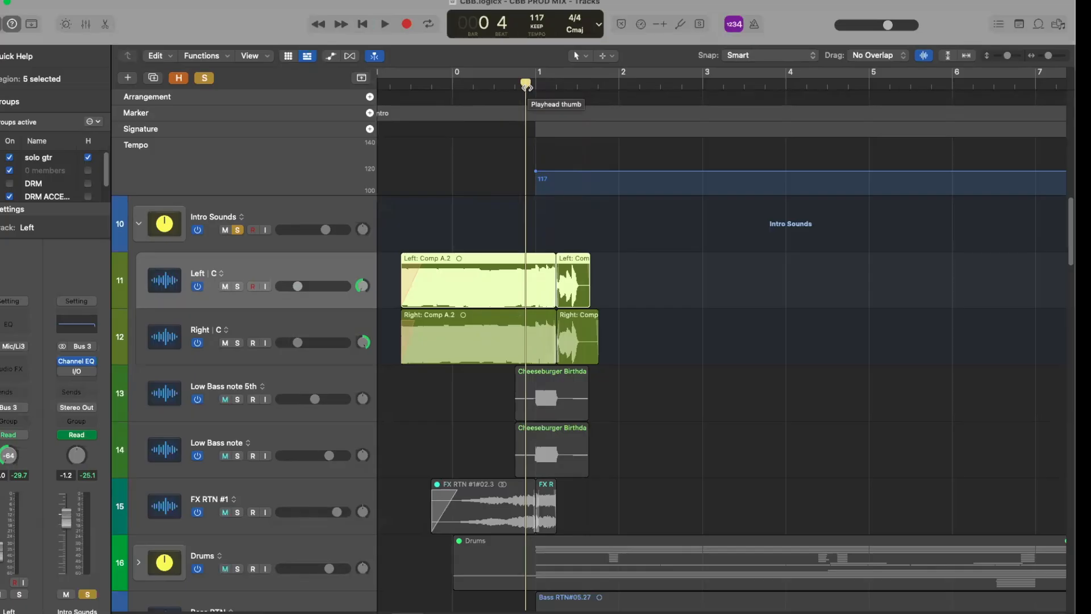
mouse_move(531, 85)
mouse_down()
mouse_move(563, 86)
mouse_move(524, 95)
mouse_up()
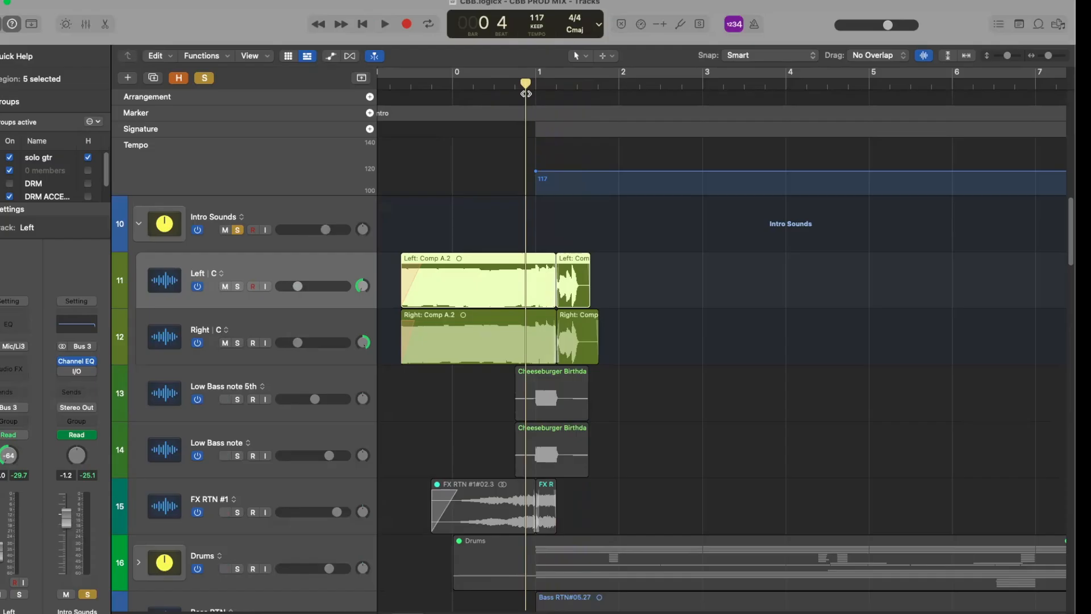
drag(525, 94, 515, 91)
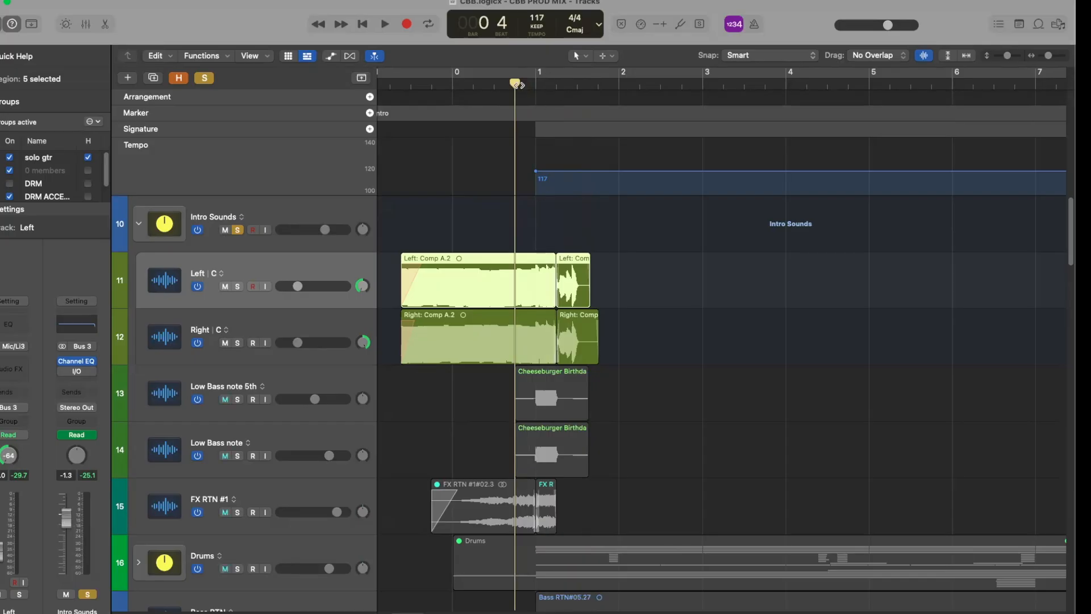
key(space)
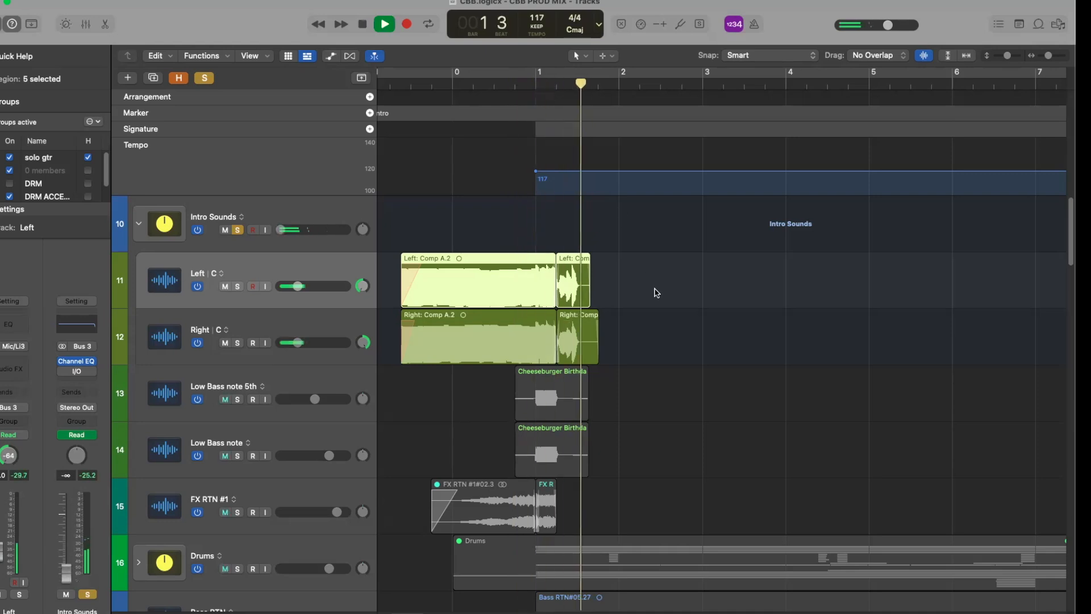
key(space)
Show the track automation and audition the Left track soloed on its own from bar -1 beat 2 to bar 1.
key(a)
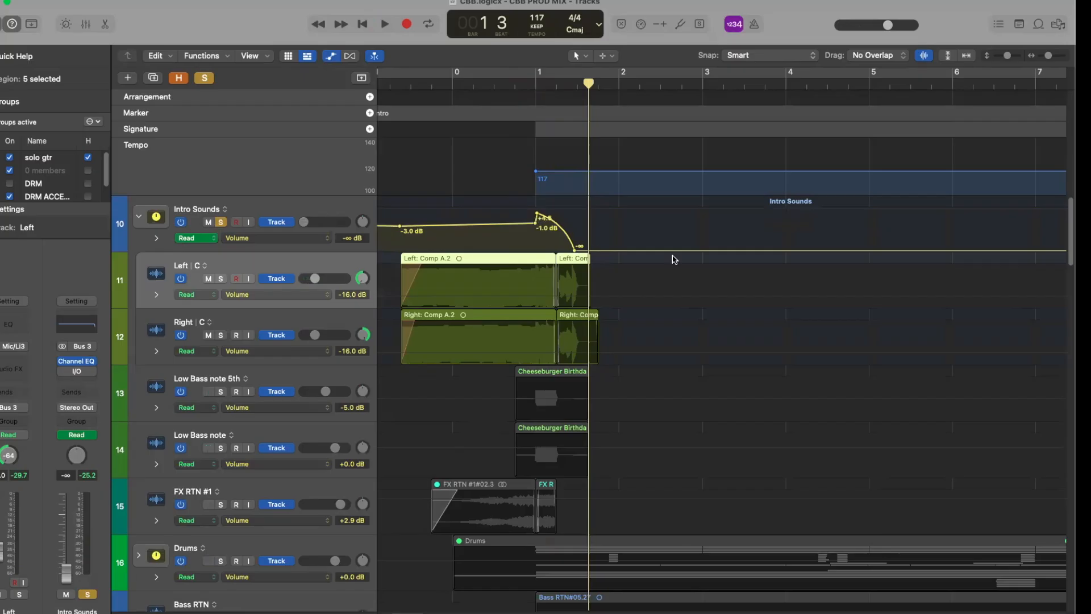
key(Return)
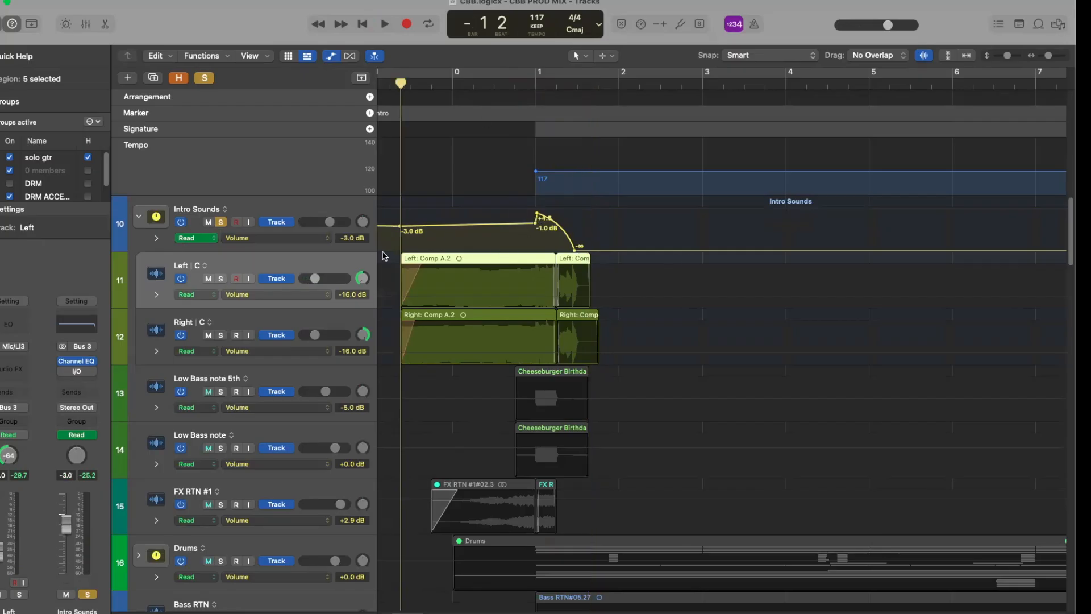
click(220, 221)
click(220, 279)
key(space)
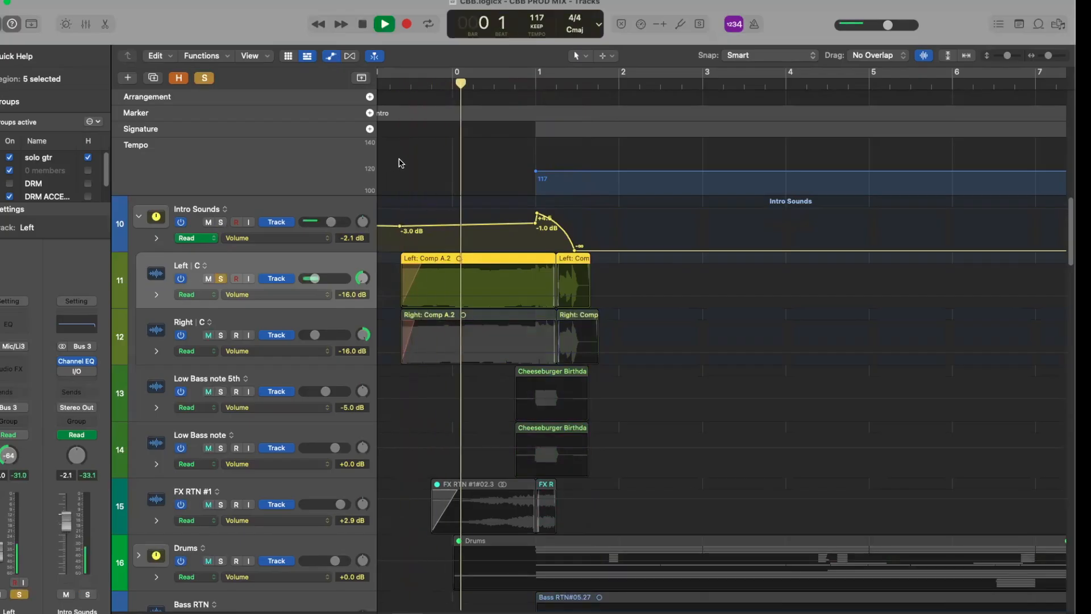
key(space)
click(220, 278)
click(220, 278)
Audition the Right track soloed from bar -1 beat 2 to bar 1 beat 2, and remove its solo.
click(221, 335)
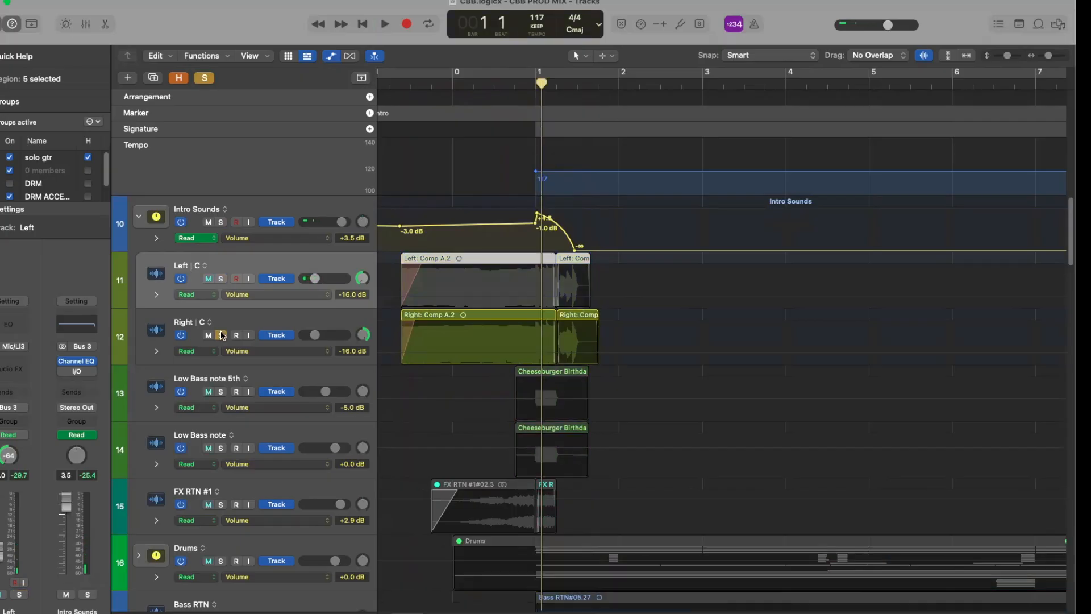
click(400, 85)
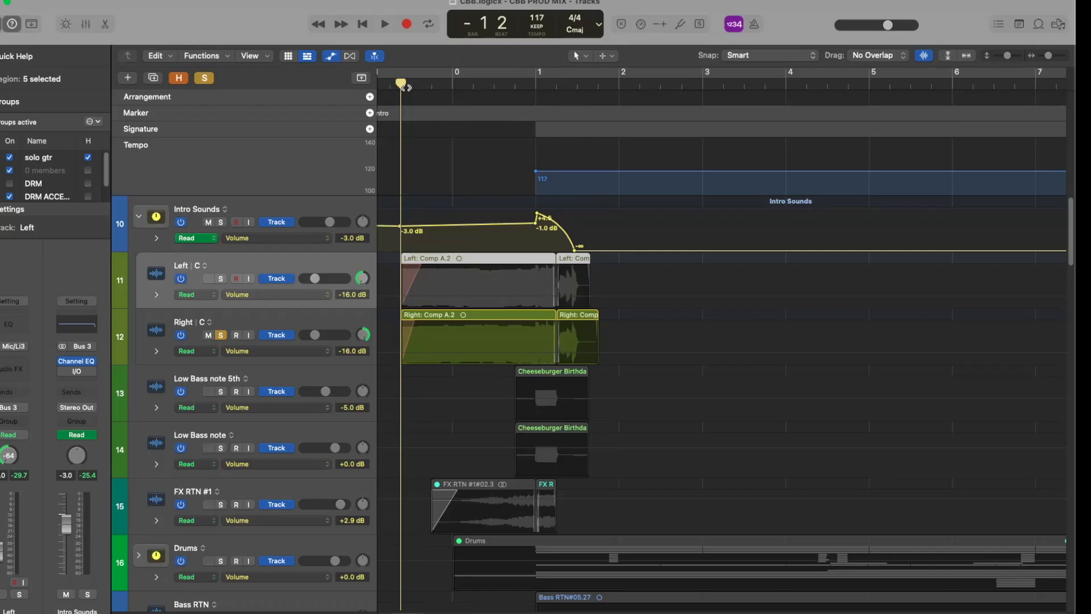
key(space)
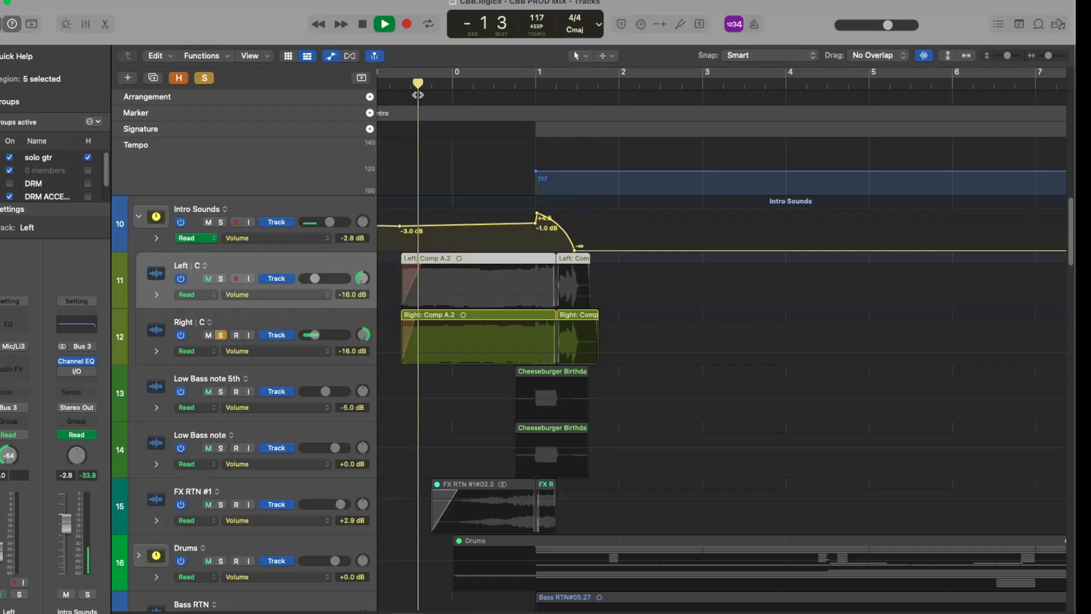
key(space)
click(221, 336)
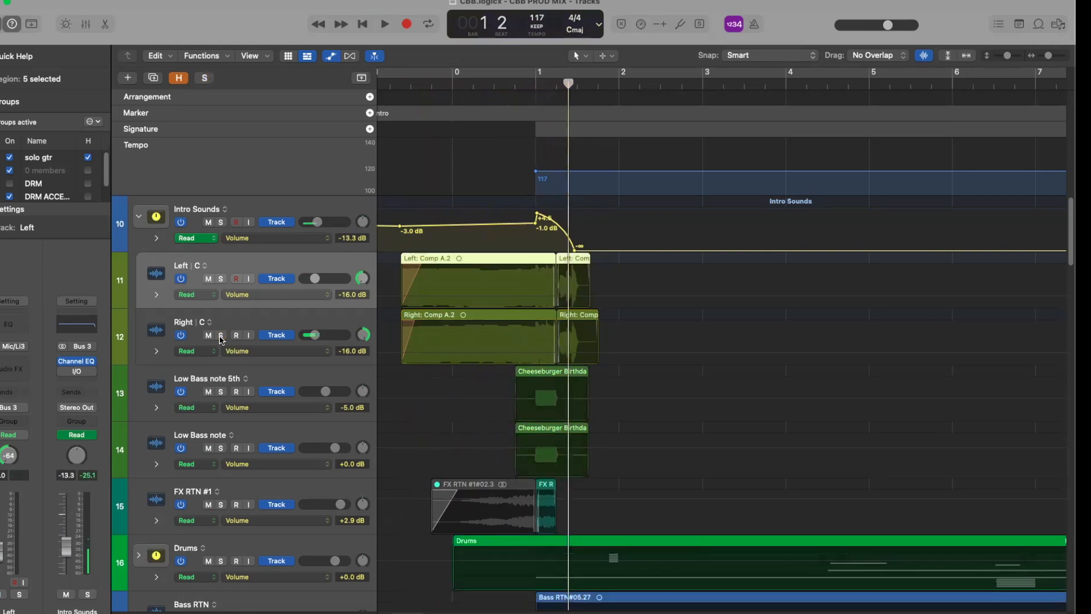
Try moving the Left track's second region to just before bar 2 and play it through to bar 2 beat 2.
key(a)
key(a)
key(a)
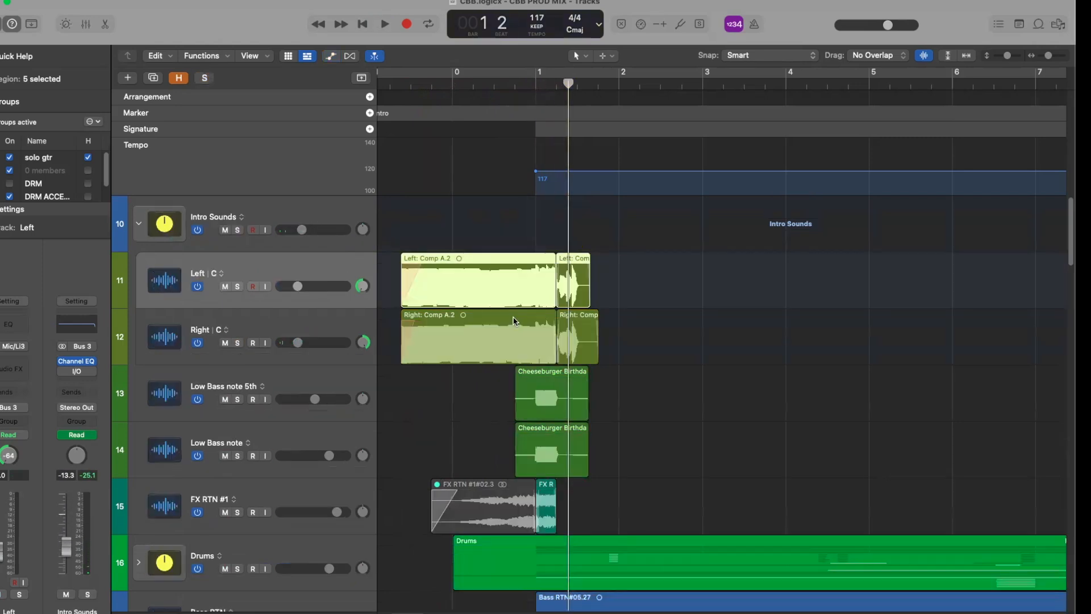
drag(553, 290, 628, 292)
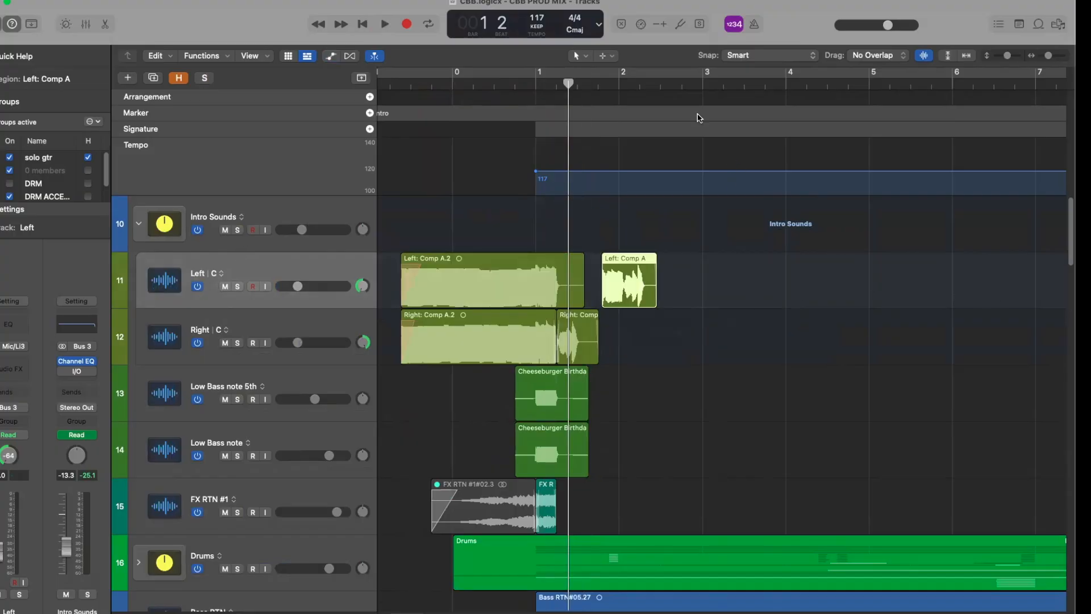
click(595, 85)
key(a)
key(s)
key(space)
key(space)
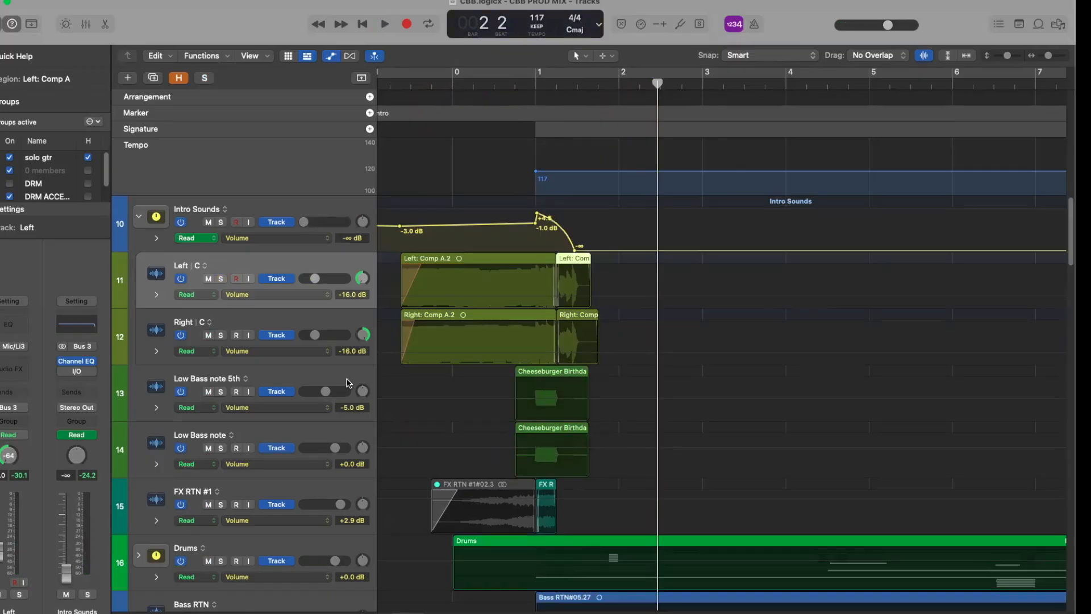
Select the Low Bass note 5th track, reduce the track heights, and place the playhead at bar 0 beat 4.
click(282, 381)
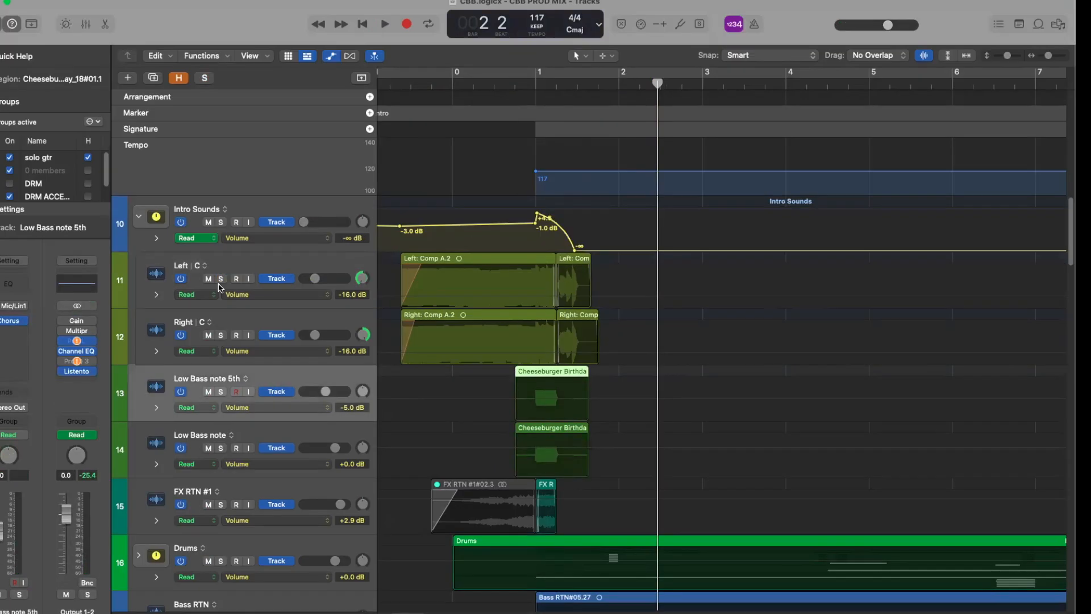
key(super+Up)
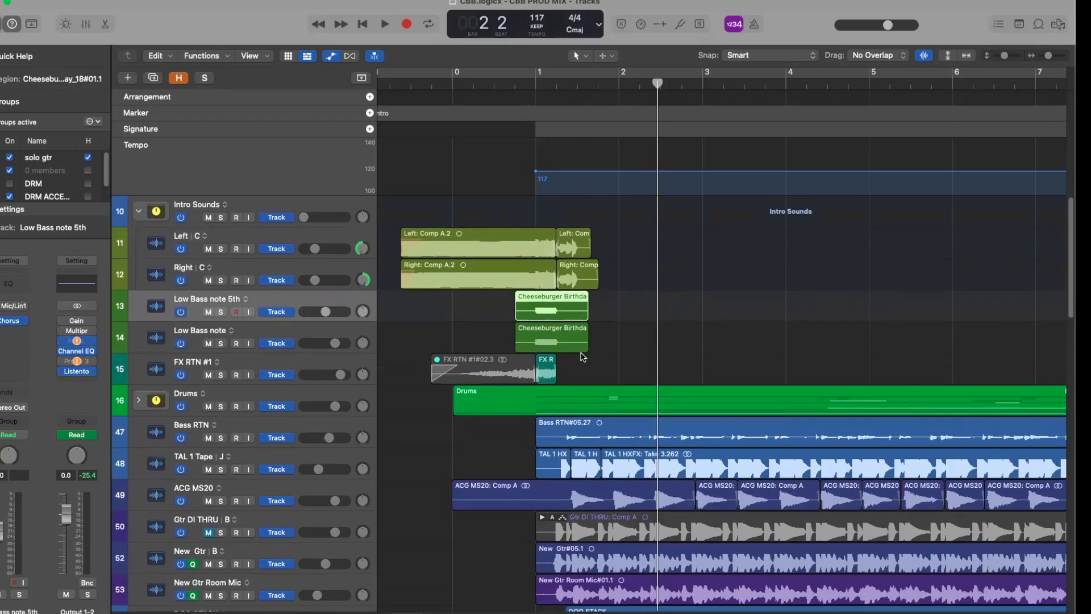
click(537, 81)
drag(537, 81, 525, 82)
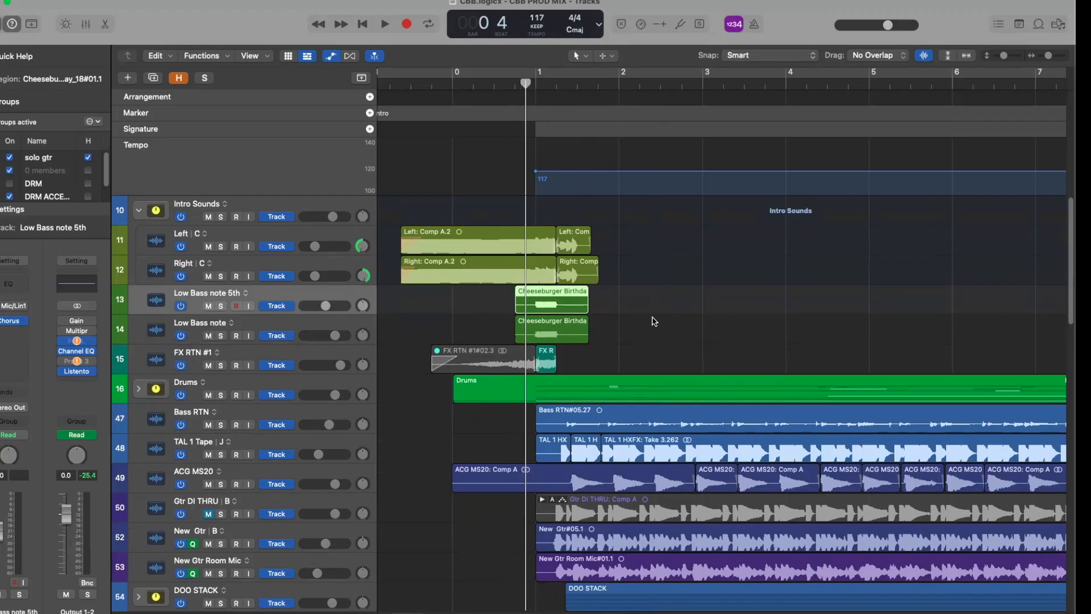
key(z)
key(z)
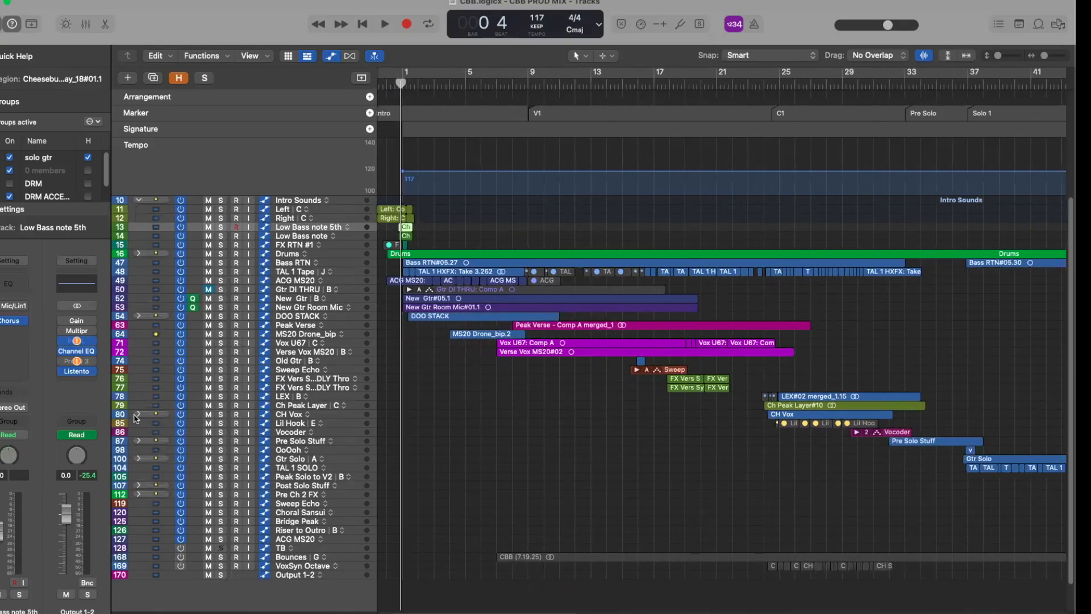
key(z)
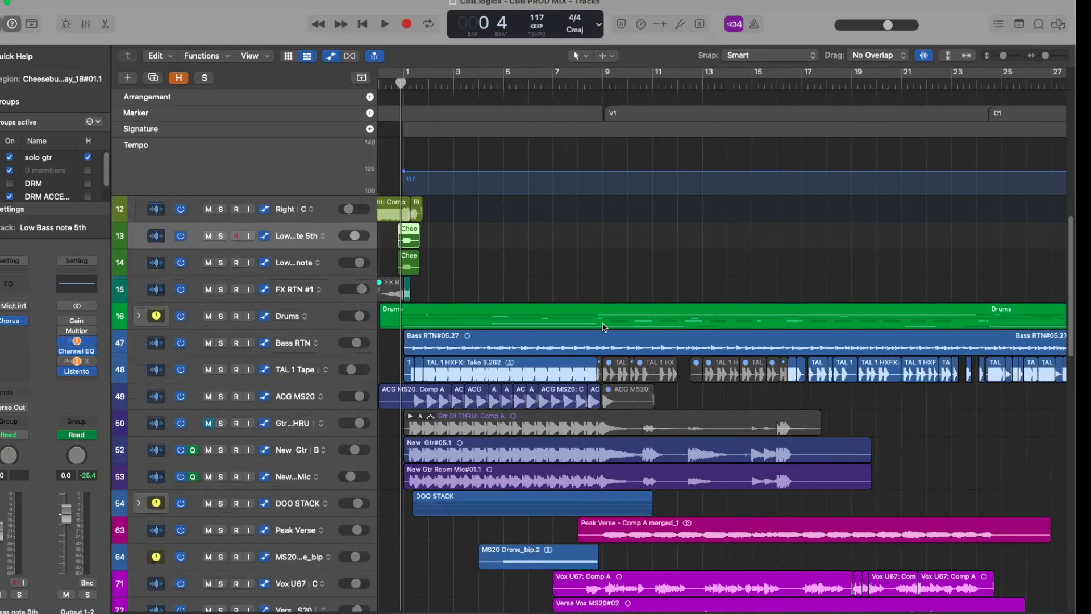
key(z)
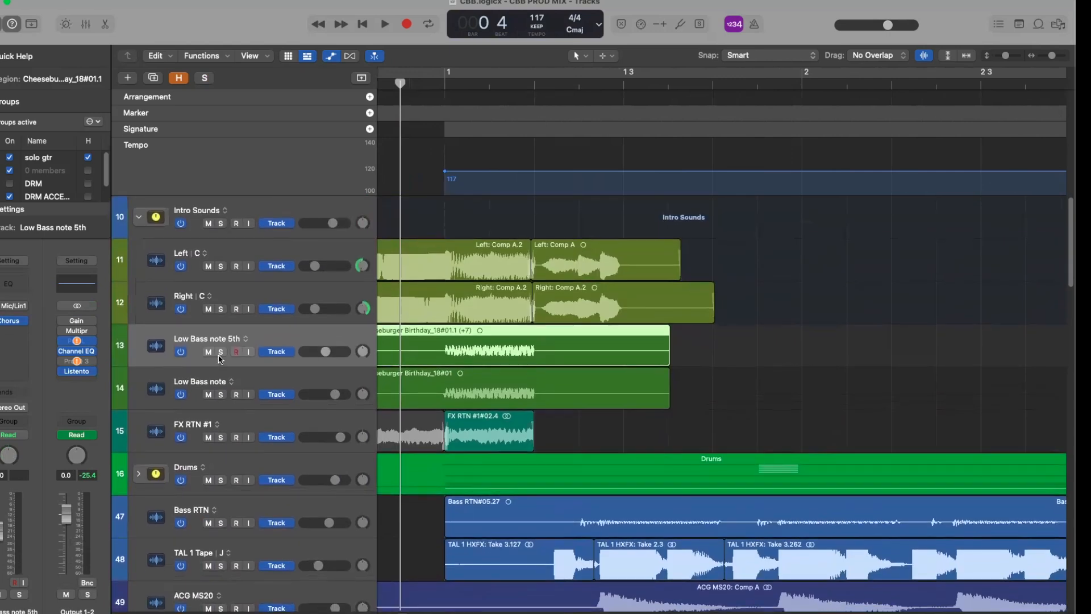
Audition the Low Bass note track soloed from bar 0 beat 4 to bar 1 beat 2, and remove its solo.
click(221, 395)
click(427, 86)
scroll(427, 85, left, 3)
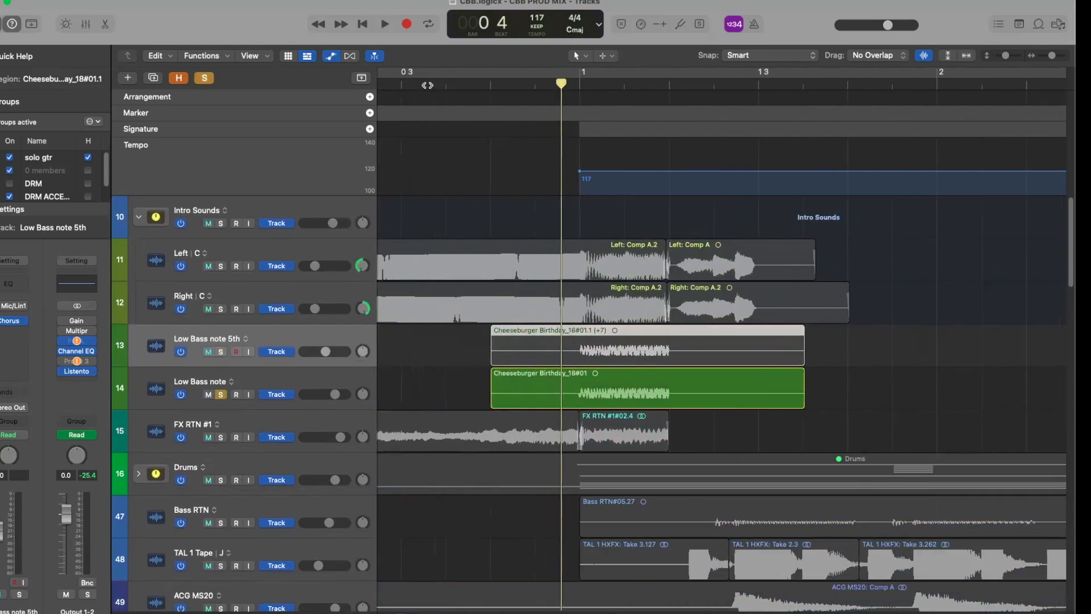
key(space)
key(space)
click(221, 395)
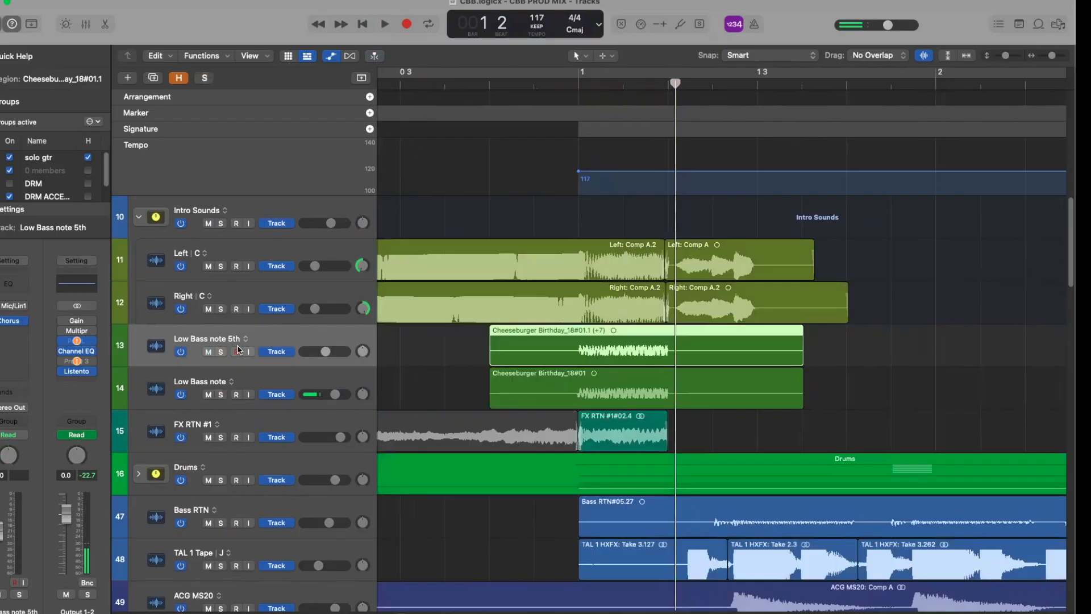
Audition the Low Bass note 5th and Low Bass note tracks soloed from bar 0 beat 3 to bar 1 beat 2, and remove their solos.
click(221, 352)
click(221, 352)
click(434, 367)
click(497, 351)
click(483, 84)
click(221, 351)
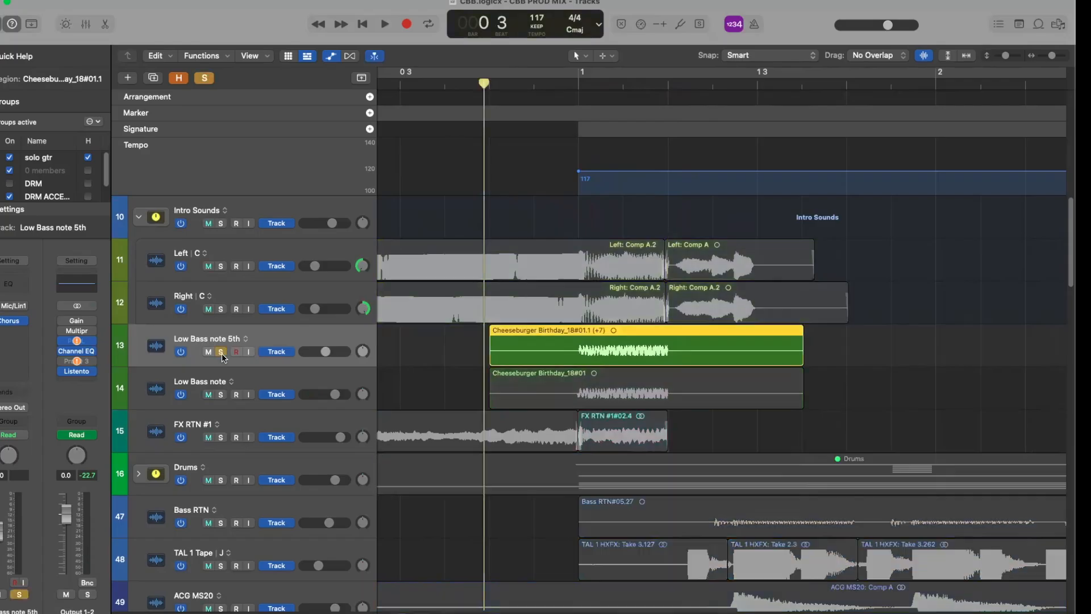
click(222, 395)
key(space)
key(space)
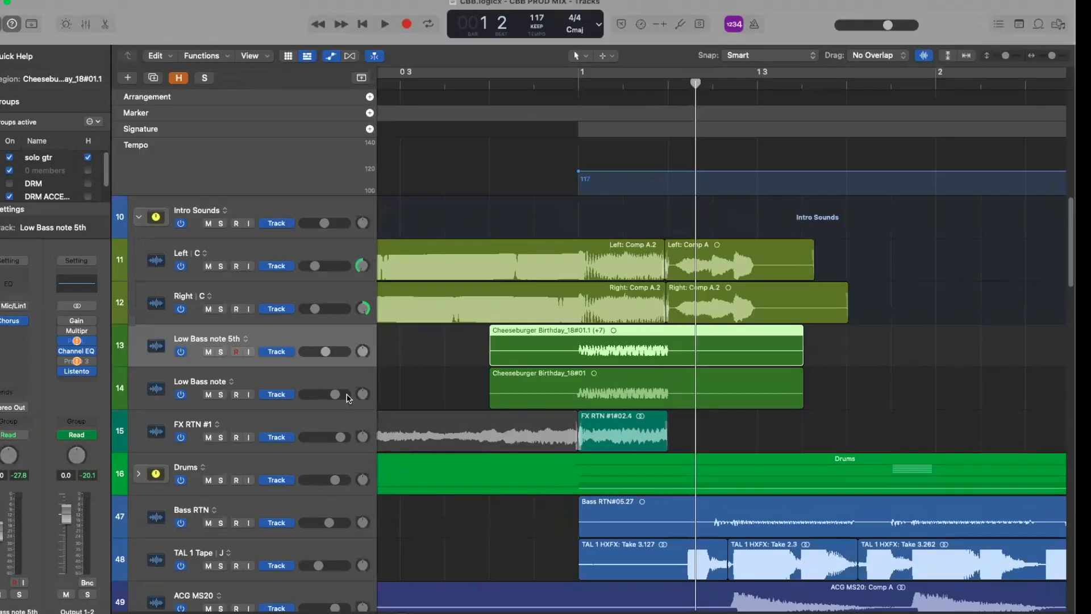
Audition the FX RTN #1 track soloed up to bar 0 beat 4, and remove its solo.
scroll(348, 398, down, 5)
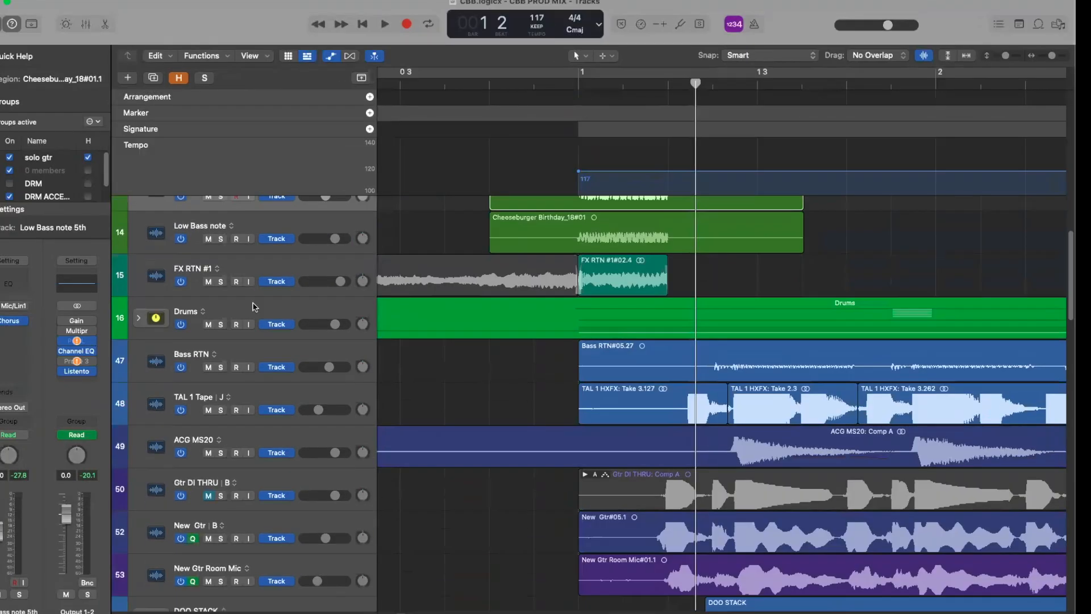
scroll(256, 375, up, 3)
click(222, 361)
click(221, 364)
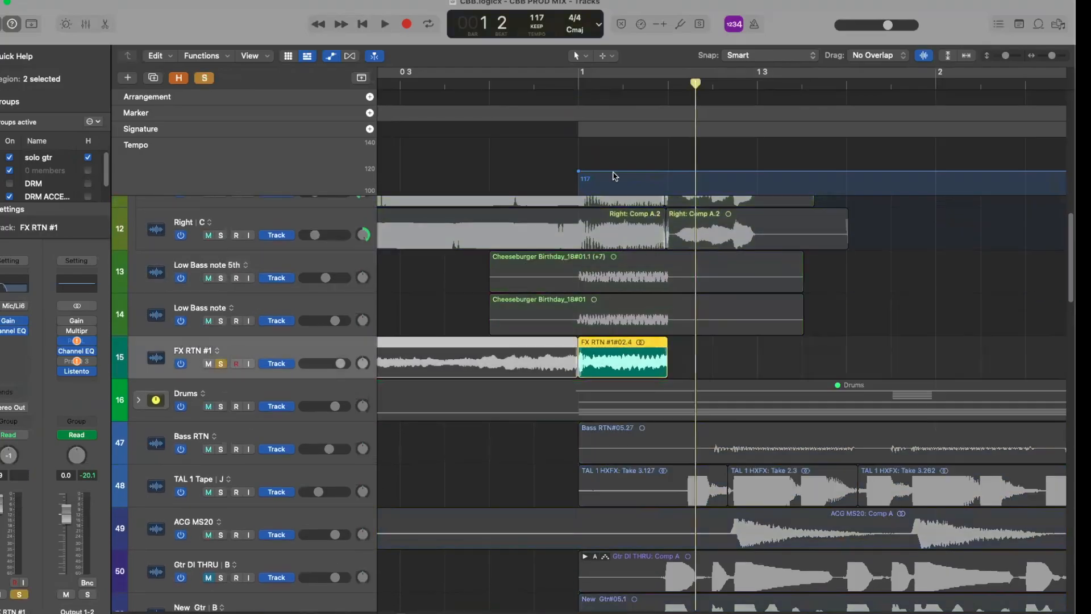
key(space)
key(space)
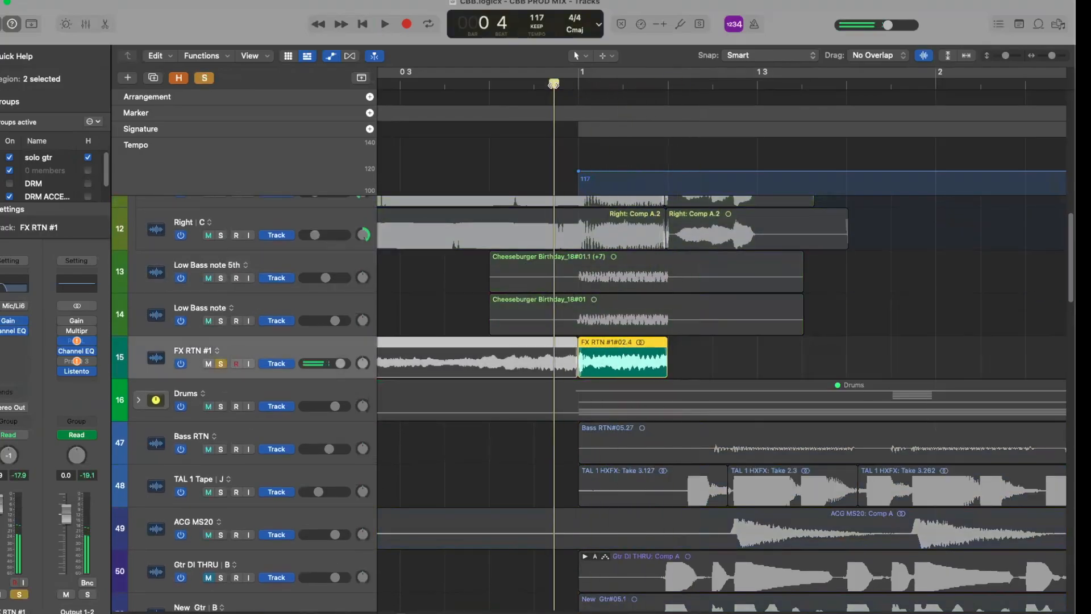
click(221, 363)
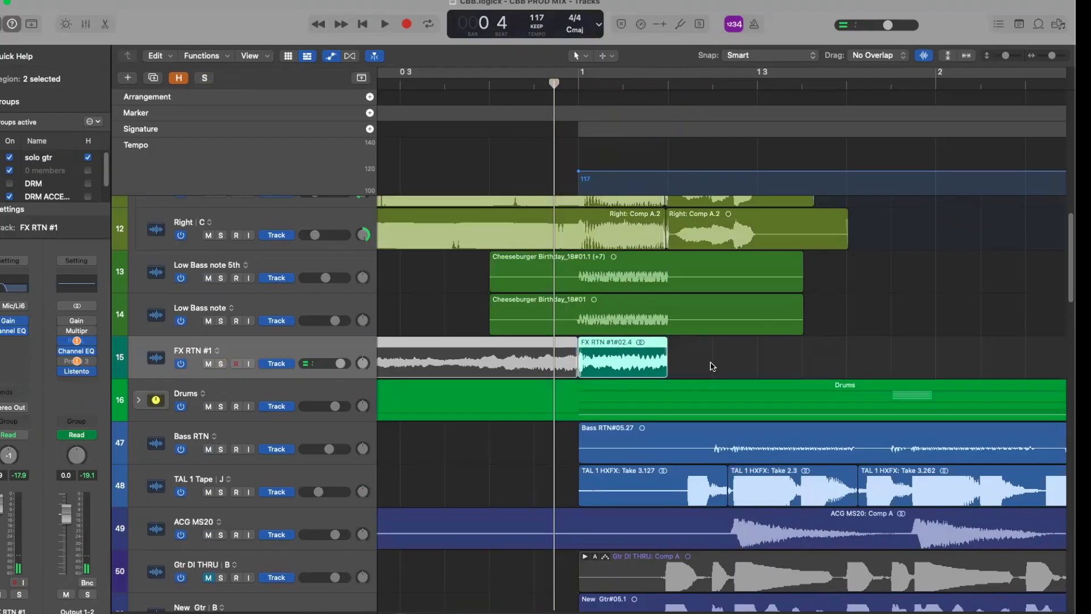
Examine the FX RTN #1 track with its volume automation shown, and return to the plain arrangement view.
key(super+Left)
ctrl+alt+click(711, 363)
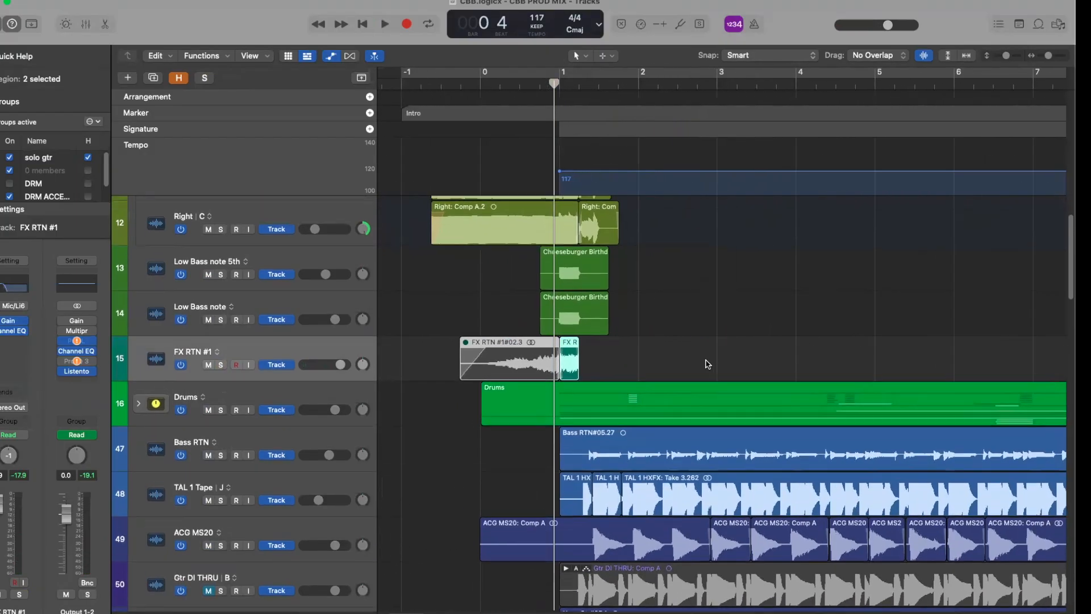
key(a)
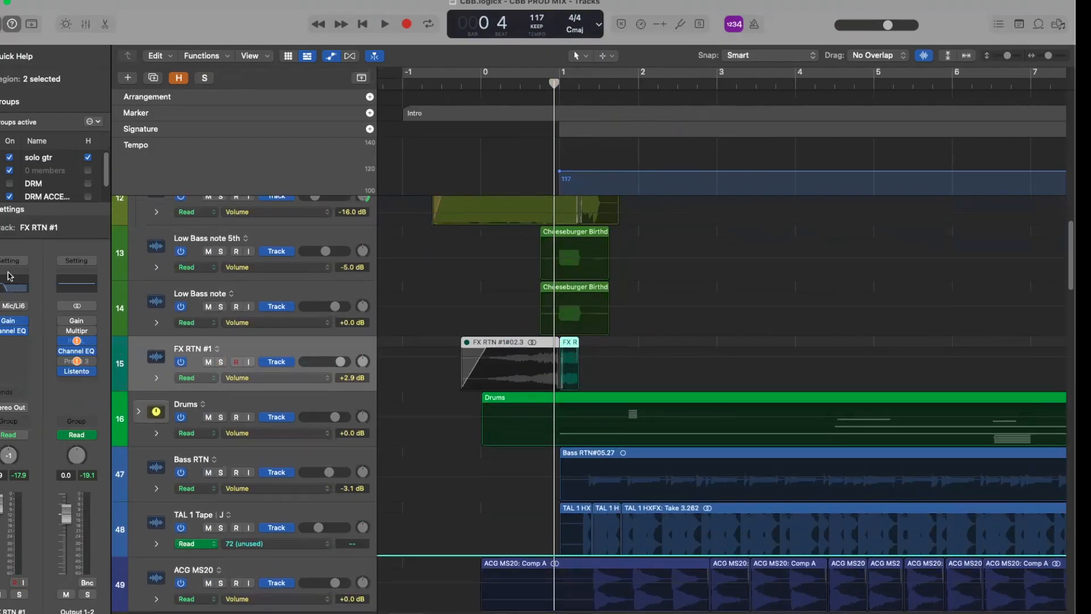
key(z)
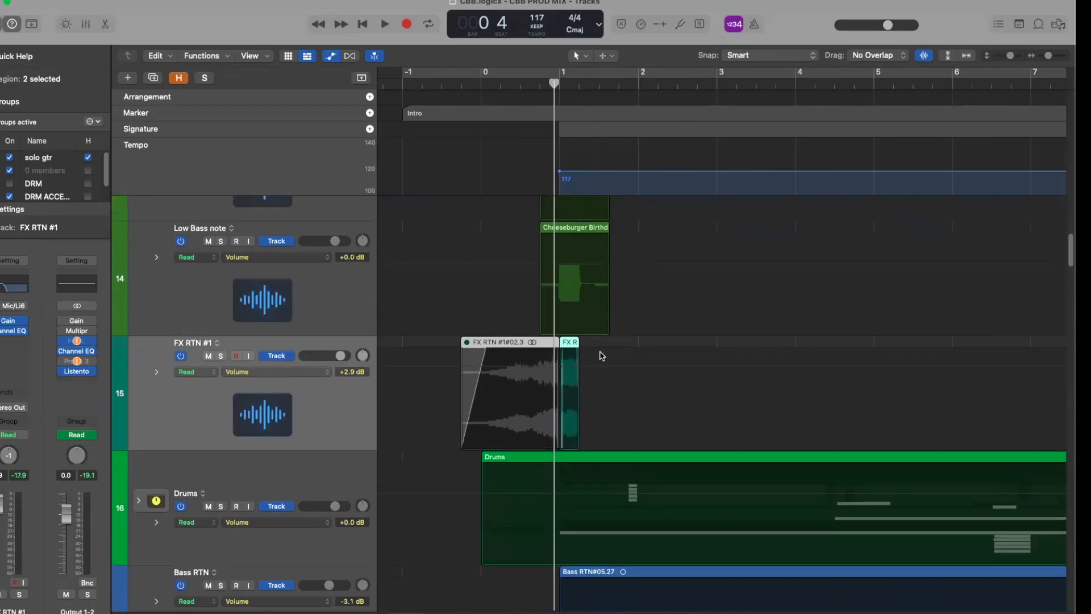
key(z)
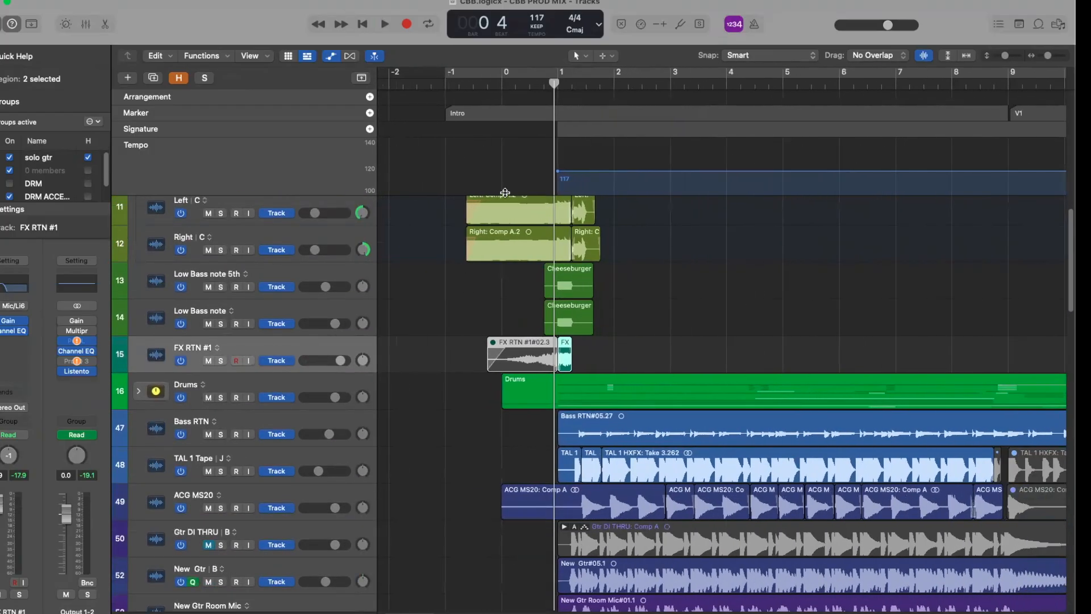
Play all the intro sounds together from bar 0 to bar 1 beat 2.
click(523, 86)
key(space)
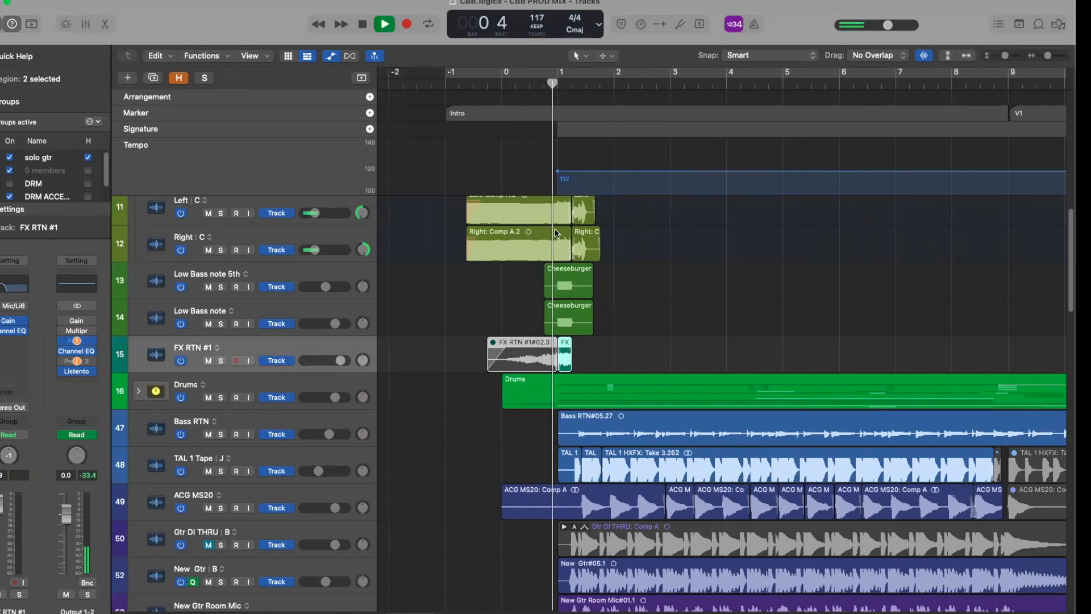
key(space)
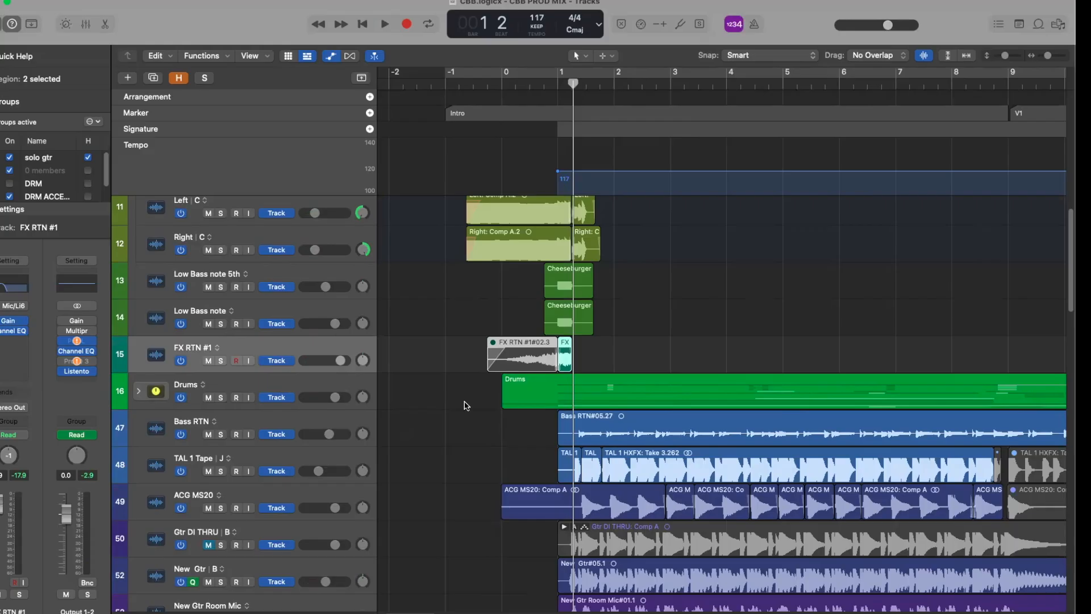
Expand the Drums stack to show its individual tracks and solo the whole stack.
scroll(498, 390, down, 3)
scroll(540, 376, up, 2)
key(z)
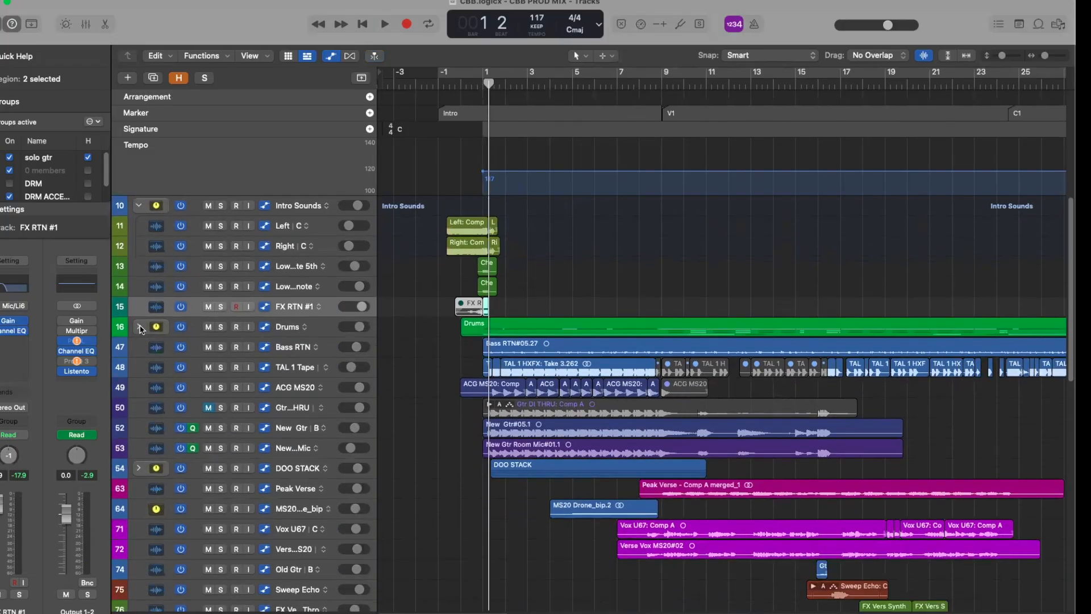
click(139, 327)
click(221, 327)
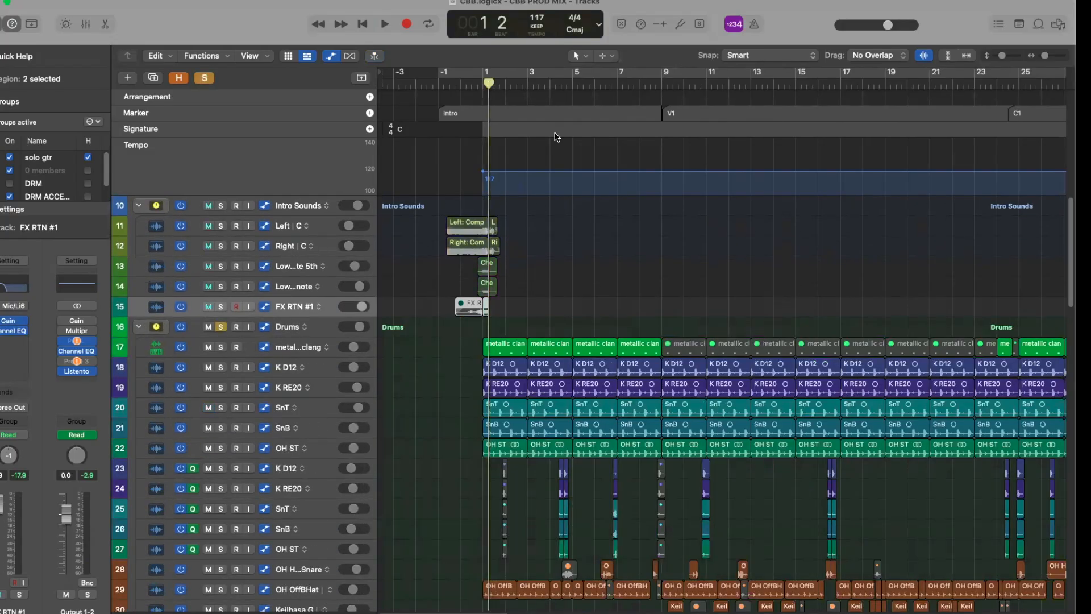
Play the soloed Drums stack from just before bar 1 to bar 5 beat 1.
key(super+Right)
key(super+Right)
key(super+Right)
click(545, 84)
key(space)
scroll(556, 261, down, 5)
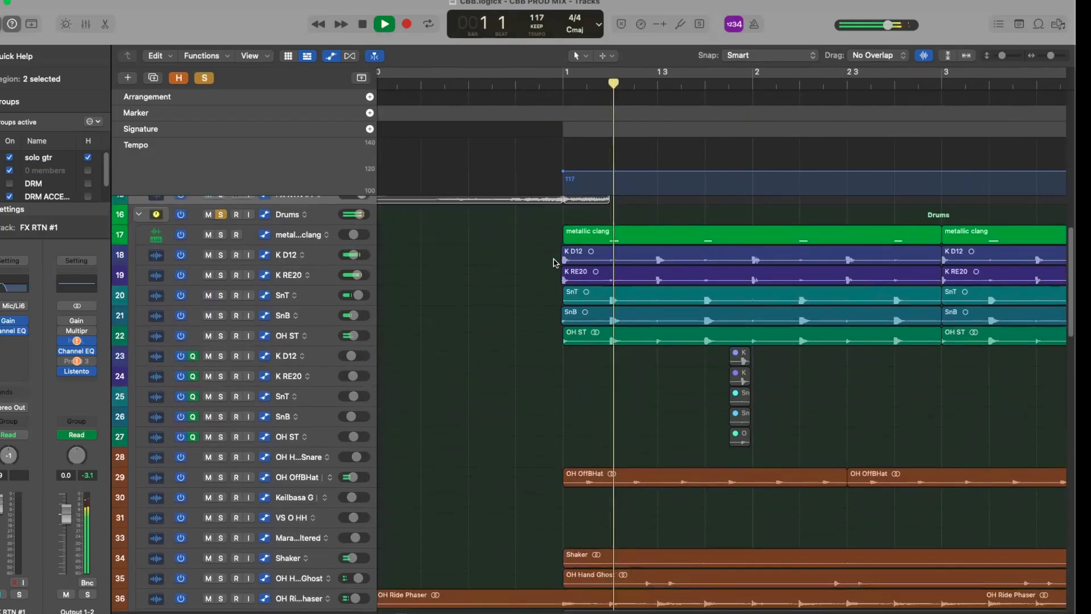
scroll(568, 380, right, 3)
ctrl+alt+click(569, 380)
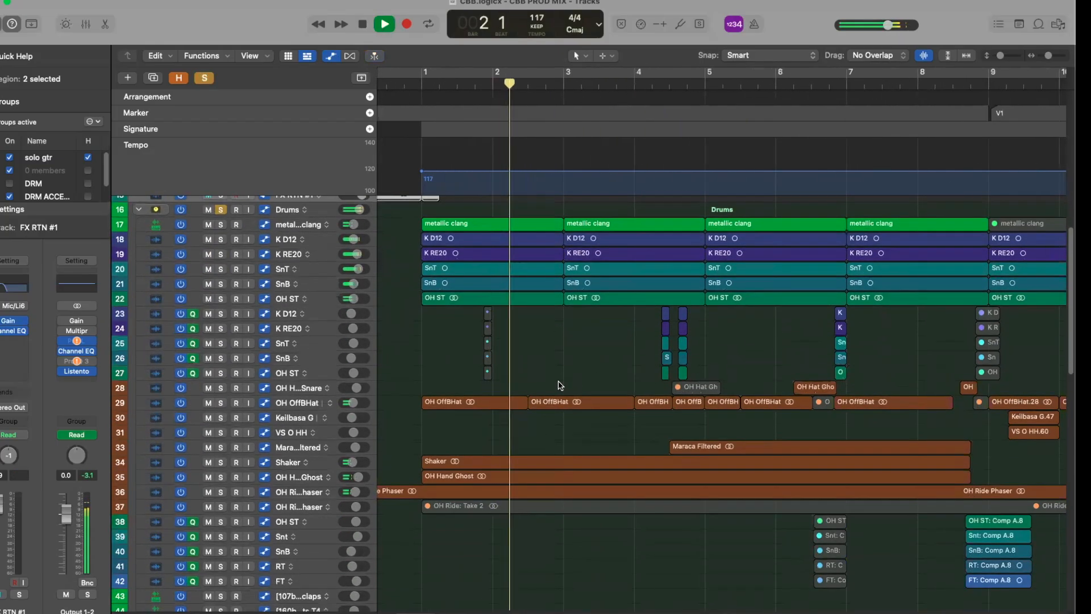
ctrl+alt+click(604, 358)
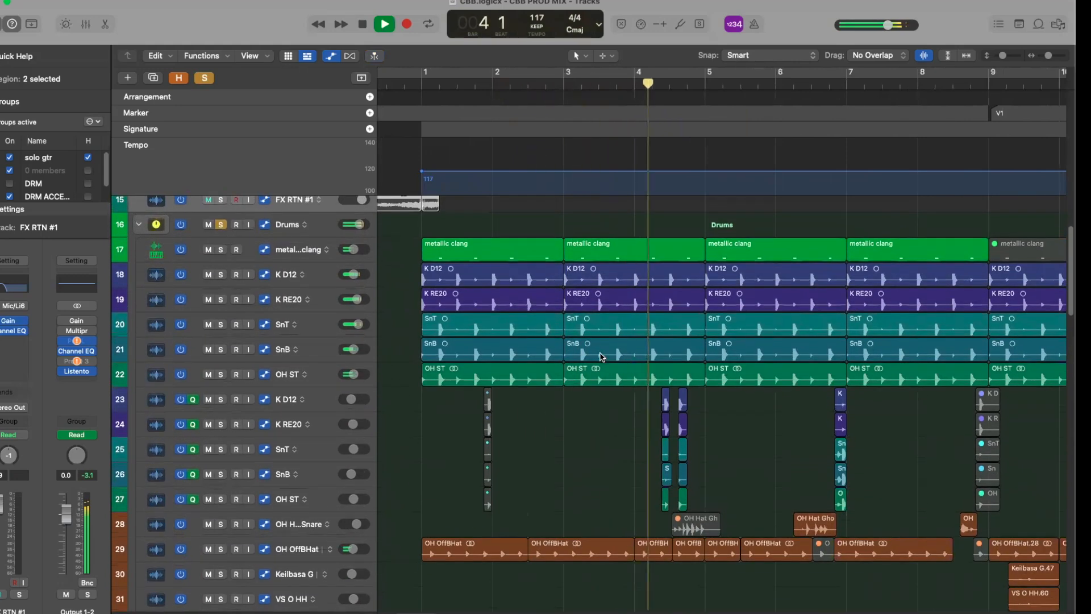
key(space)
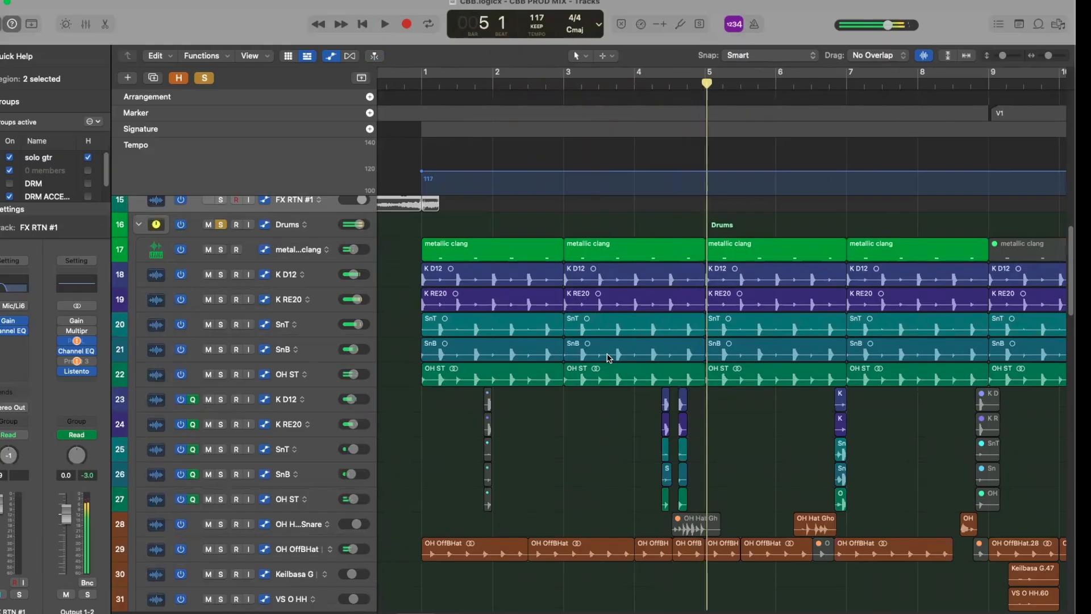
Audition the soloed drums' fills and percussion tracks from bar 4 to bar 7 beat 3.
key(super+Right)
scroll(528, 336, down, 4)
scroll(529, 336, down, 3)
scroll(526, 337, right, 5)
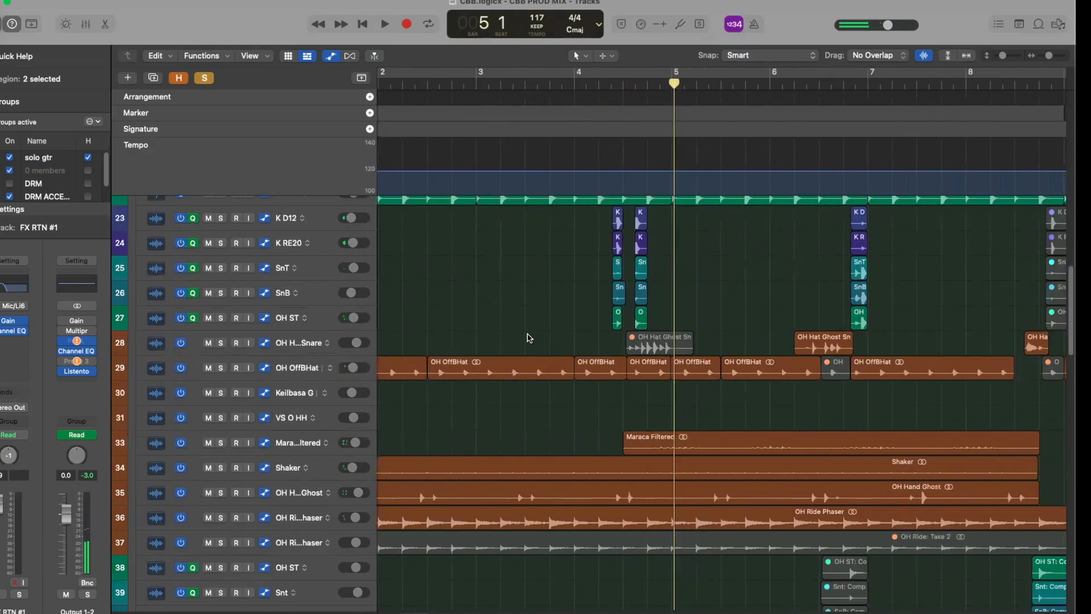
double_click(577, 86)
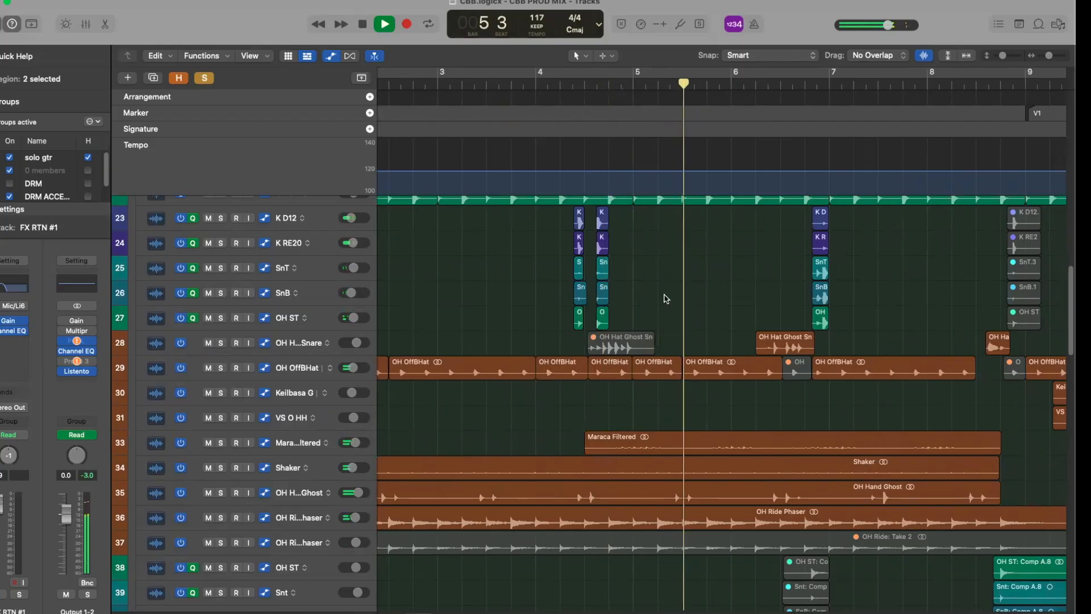
scroll(666, 300, right, 3)
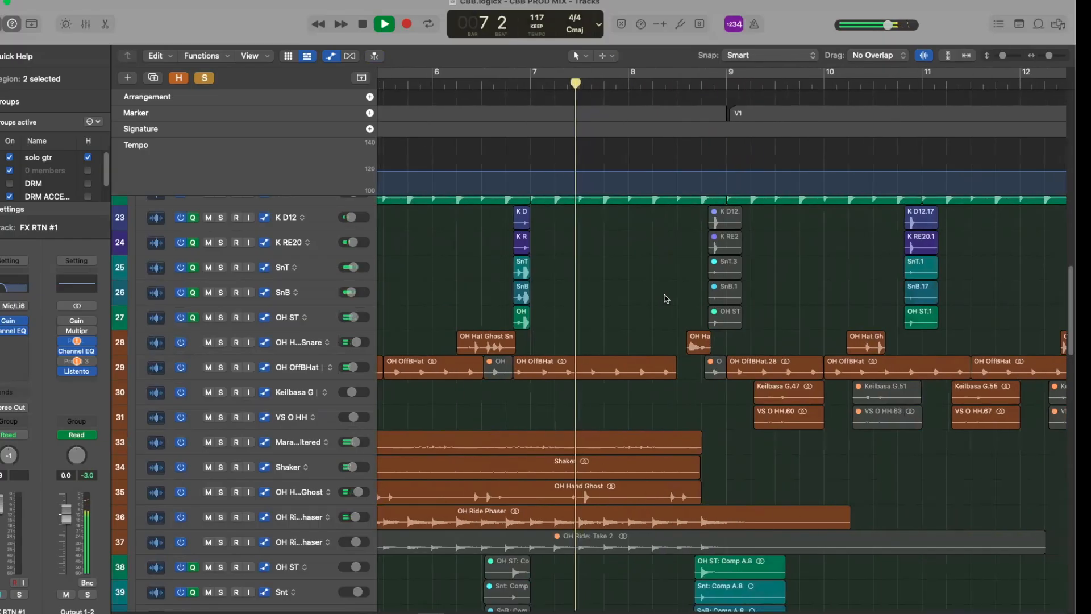
key(space)
Return the playhead to bar 1 and solo the main K D12, K RE20, SnT, SnB and OH ST drum tracks.
scroll(665, 298, up, 10)
scroll(665, 298, left, 8)
key(super+a)
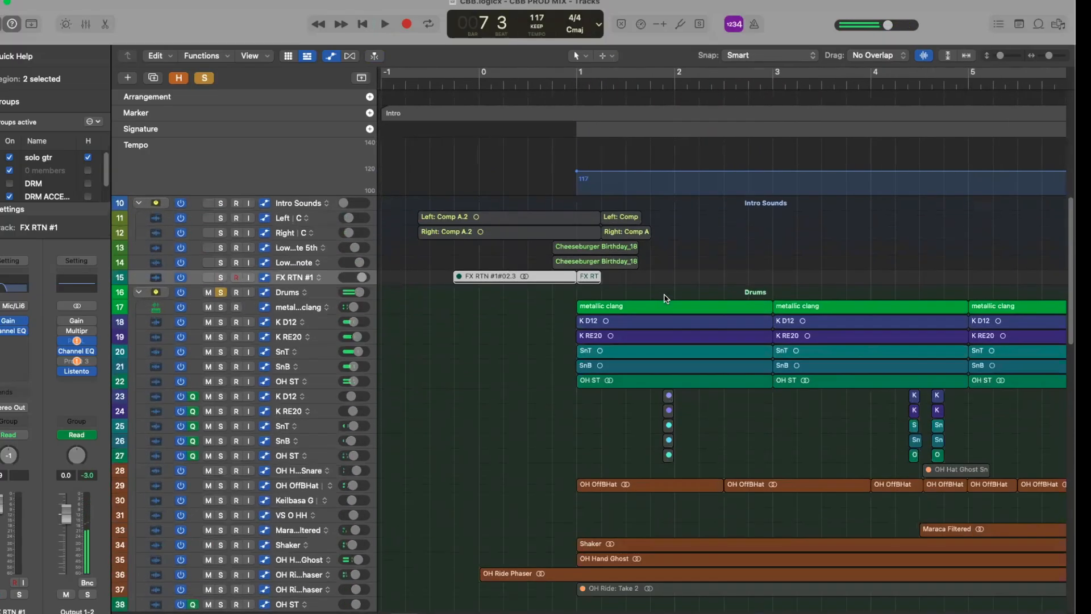
key(z)
key(Return)
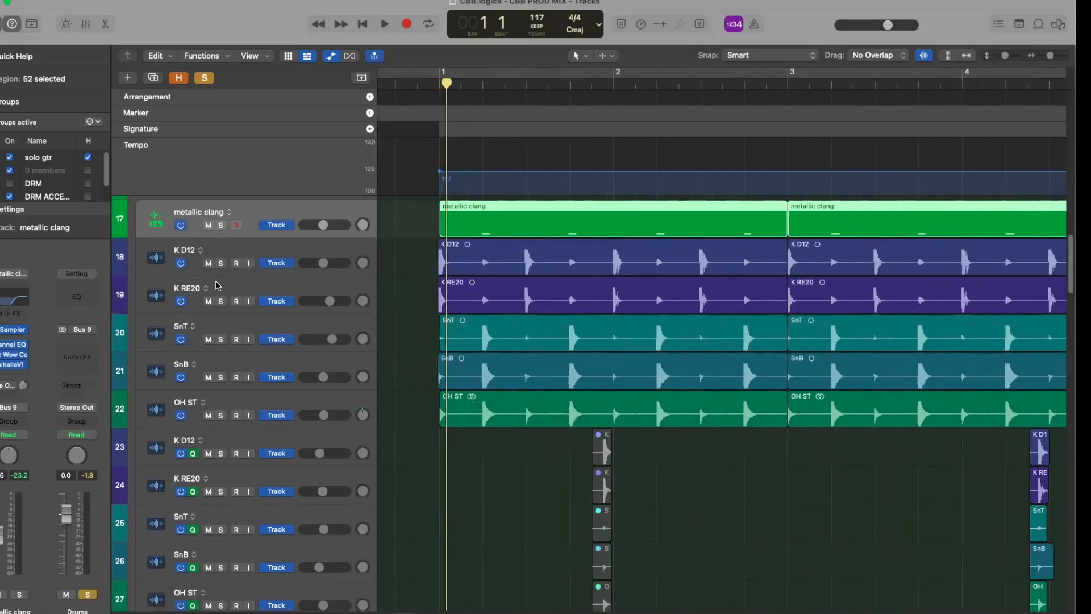
click(222, 264)
drag(221, 301, 221, 415)
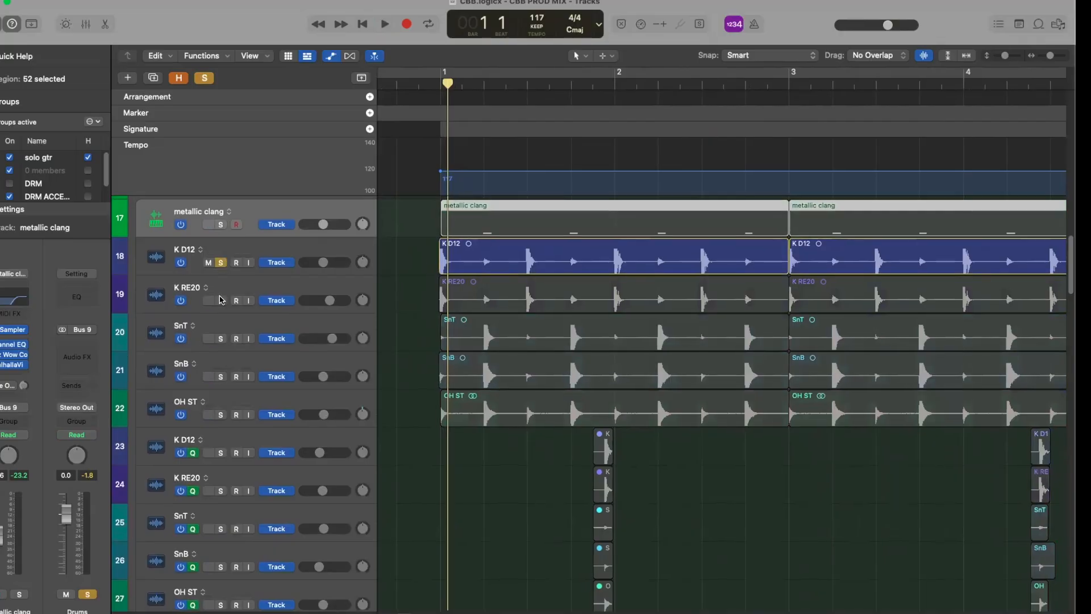
Select the main K D12, K RE20 and OH ST drum tracks in turn.
click(238, 257)
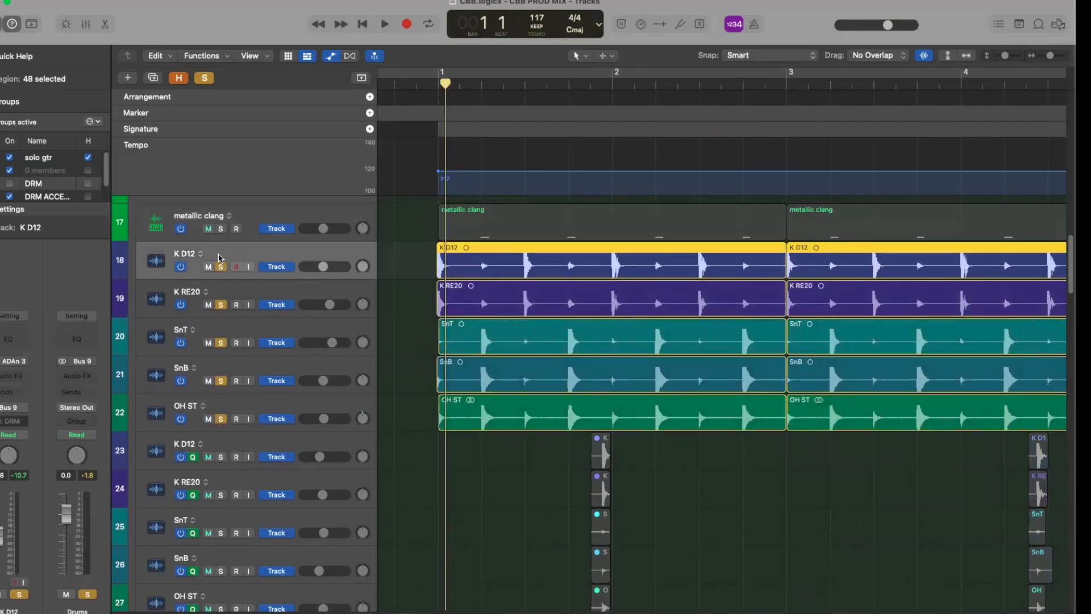
click(198, 313)
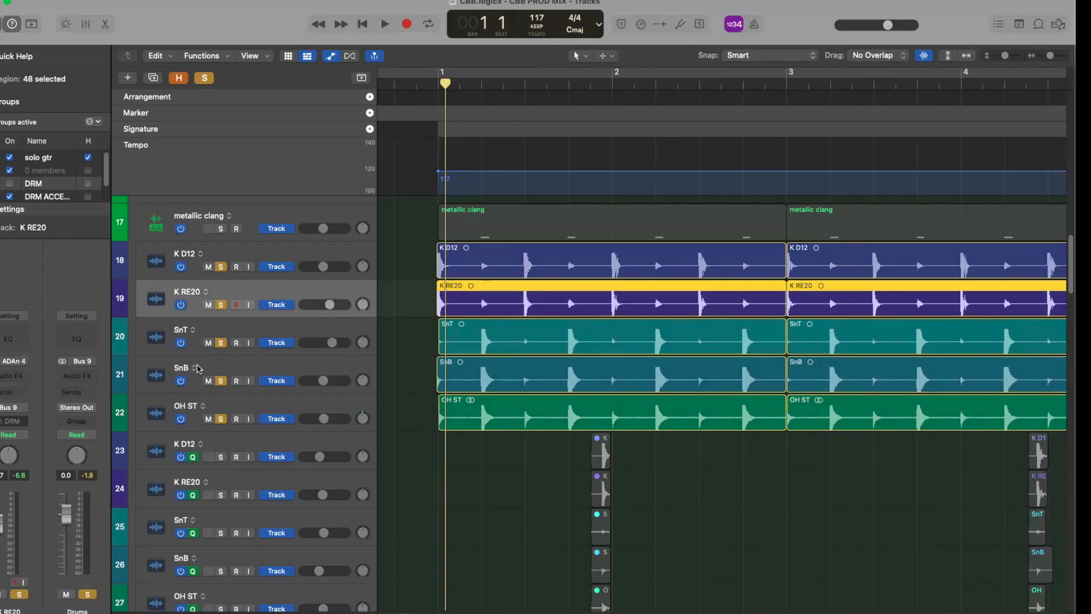
click(256, 407)
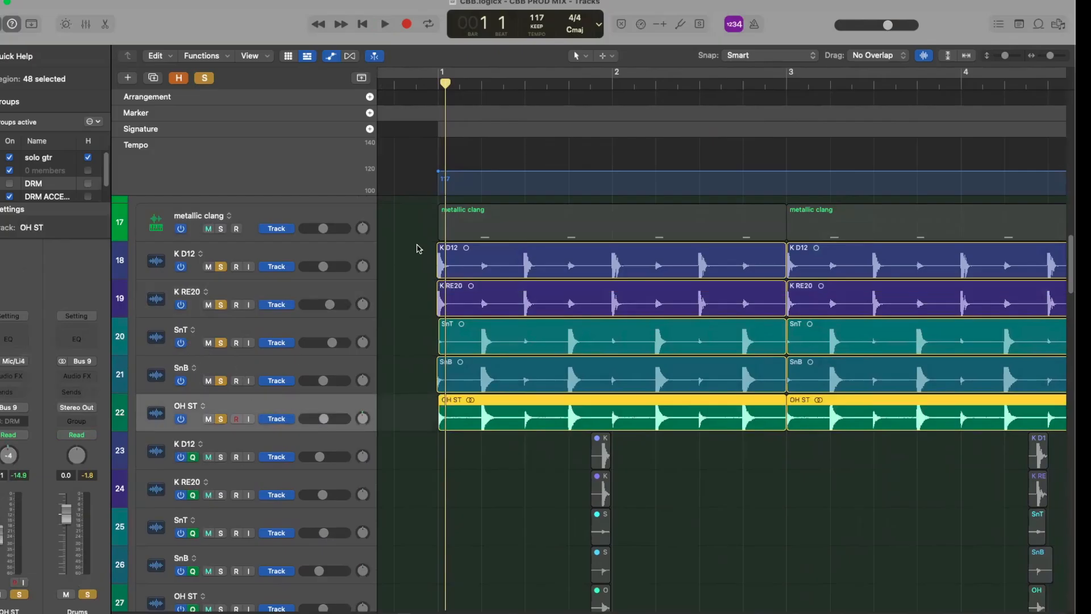
Audition the five soloed main drum tracks from bar 0 beat 4 to bar 5 beat 1, and remove all solos.
mouse_move(445, 83)
mouse_down()
mouse_move(495, 83)
mouse_move(427, 84)
mouse_up()
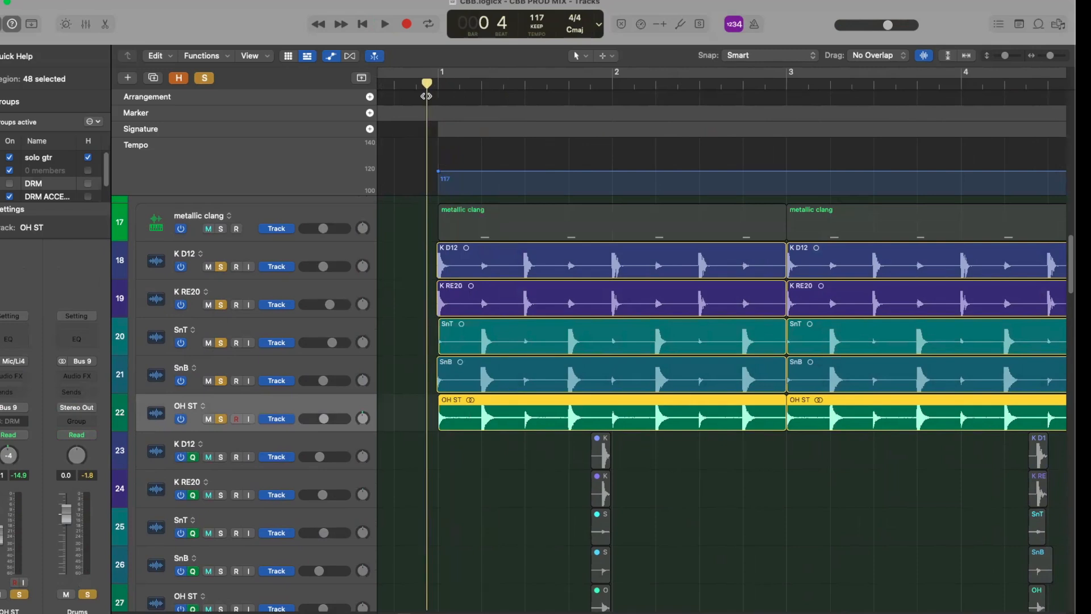
key(space)
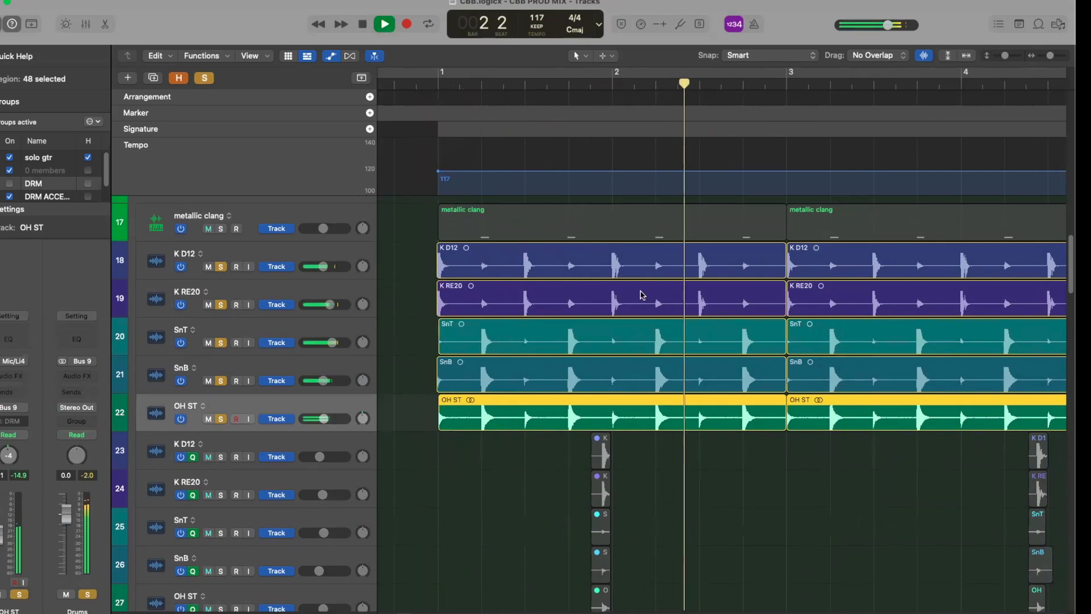
scroll(719, 308, down, 1)
key(super+Left)
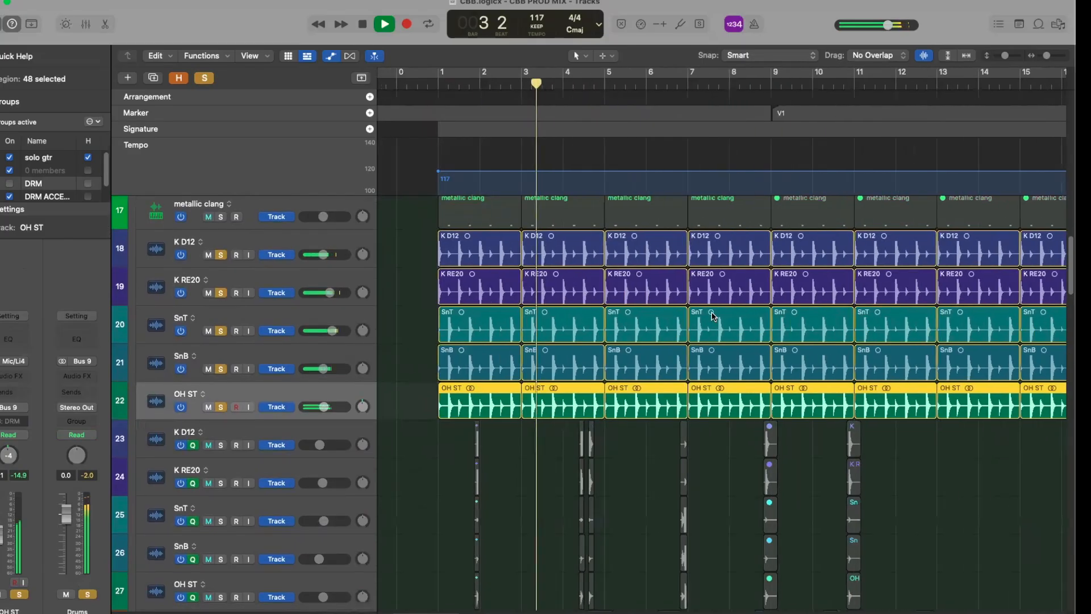
key(super+Up)
key(super+Left)
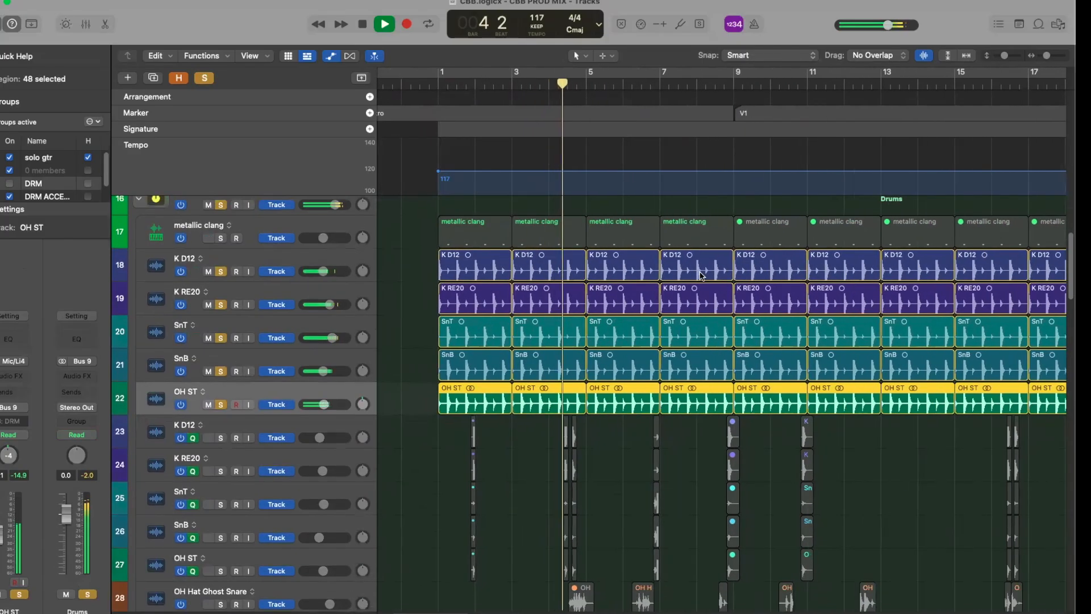
scroll(700, 277, right, 3)
scroll(701, 276, left, 5)
key(space)
click(221, 406)
alt+click(221, 373)
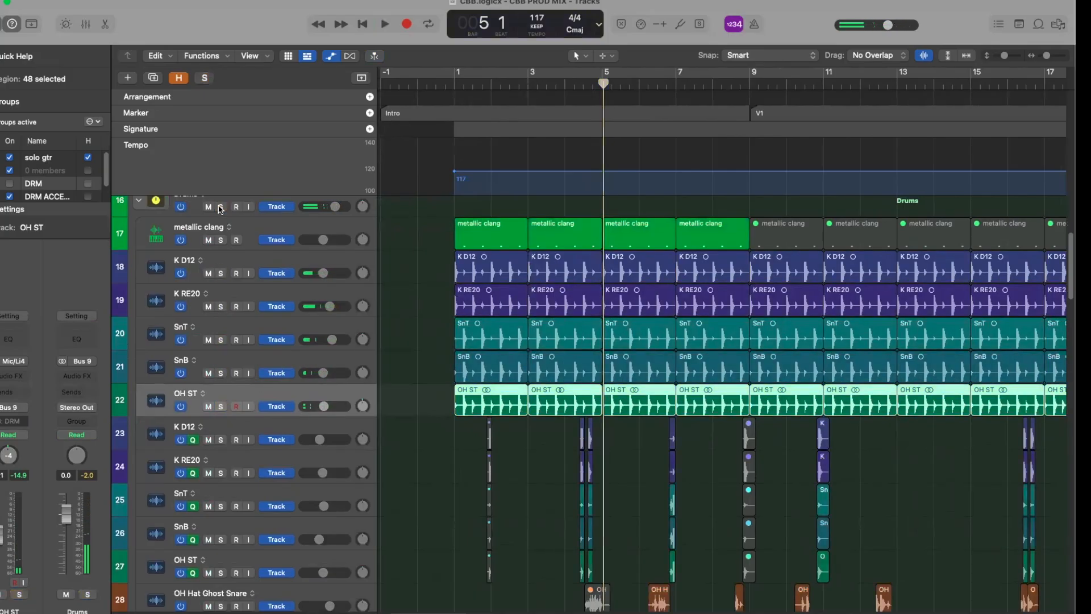
Solo the metallic clang track, audition it from bar 1 to bar 2 beat 4, and remove its solo.
key(super+Right)
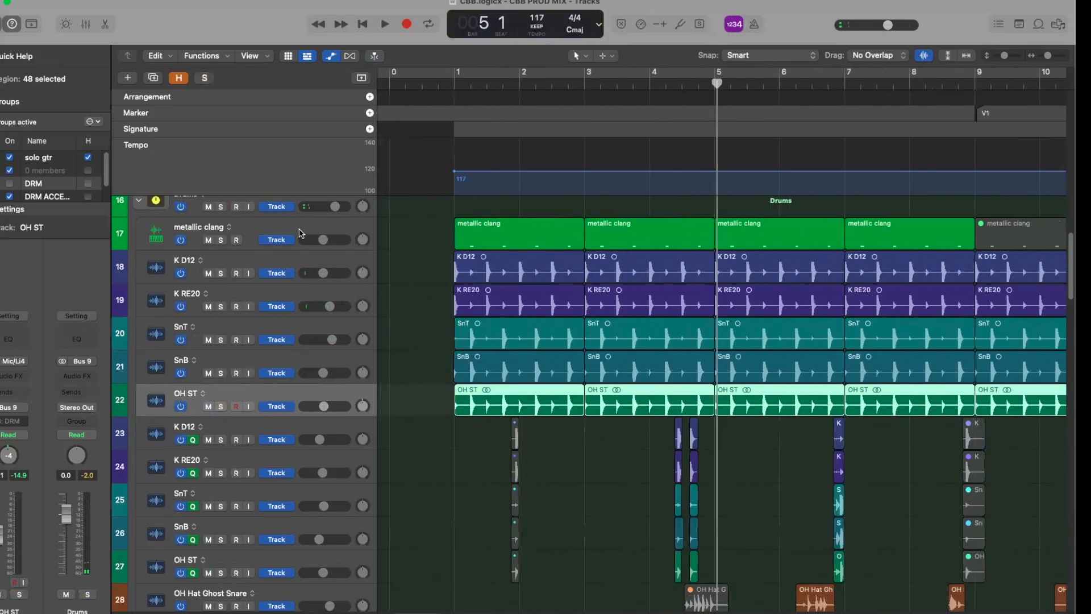
click(203, 245)
click(220, 240)
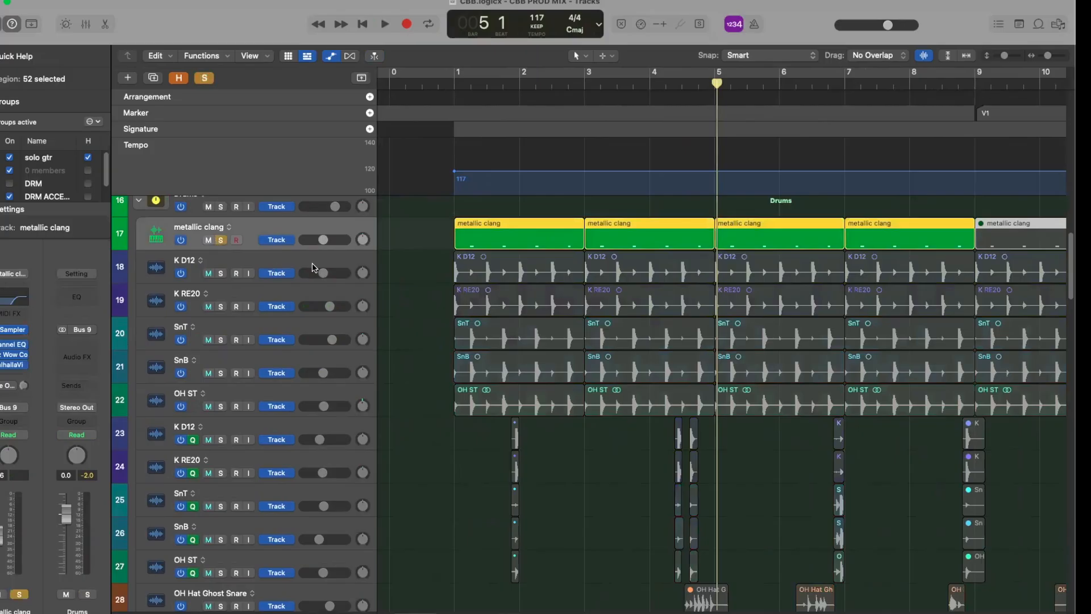
click(451, 84)
key(space)
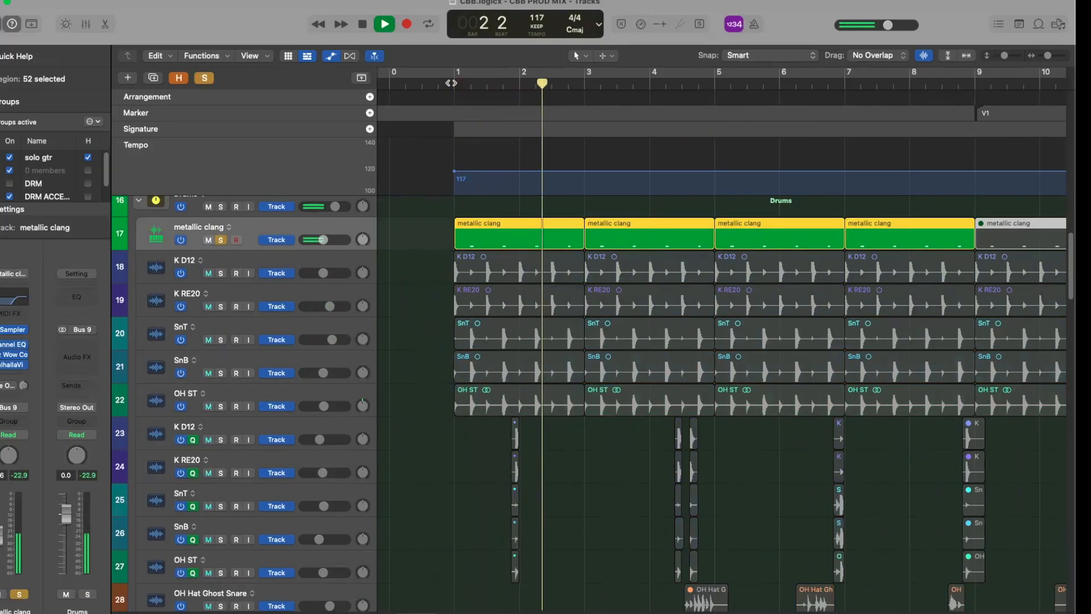
key(space)
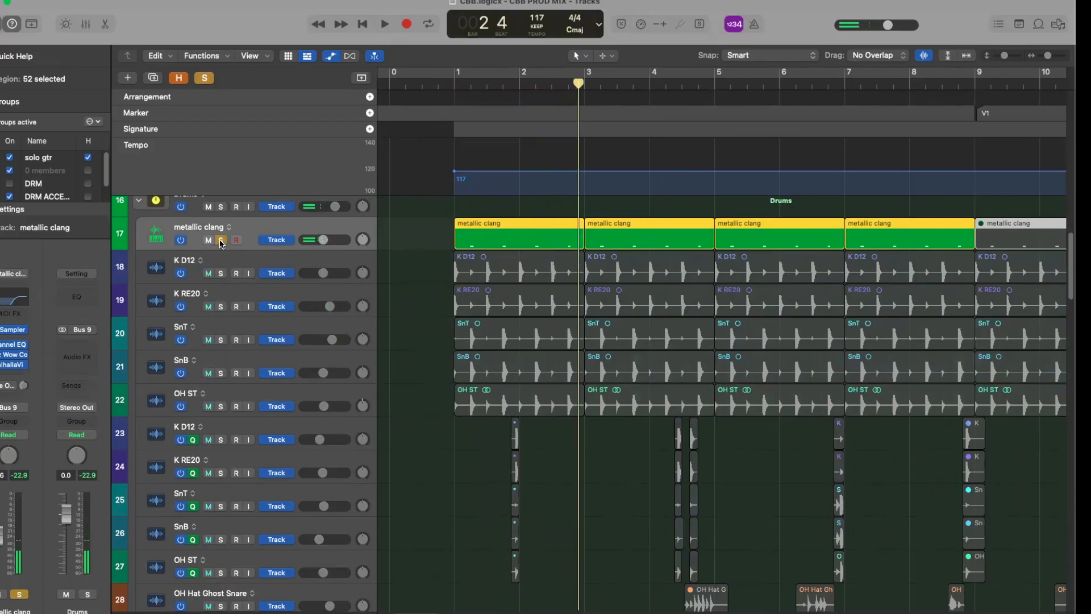
click(221, 240)
key(a)
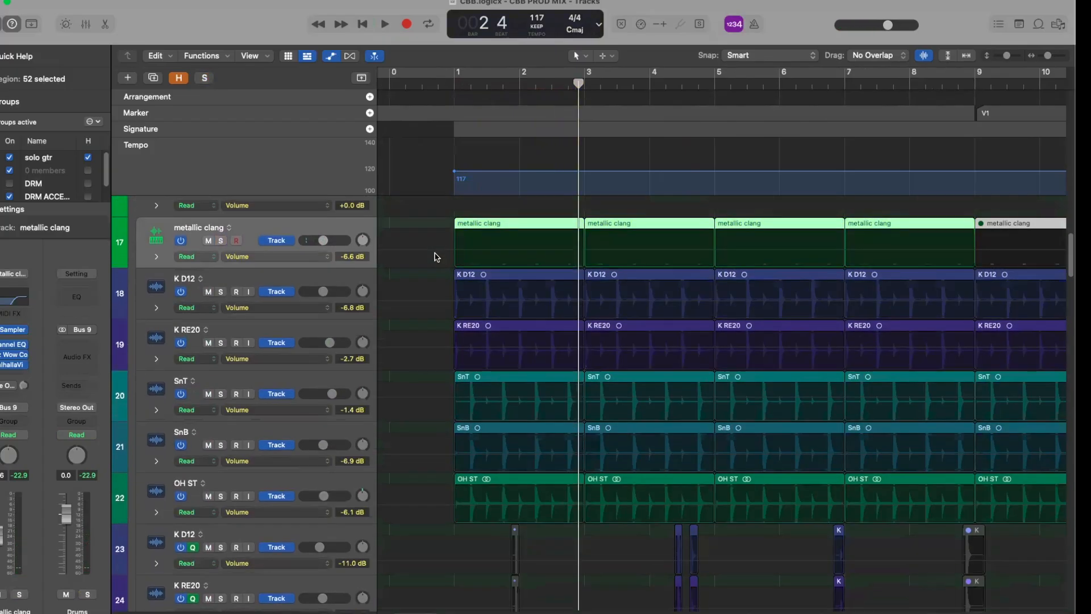
scroll(435, 257, up, 5)
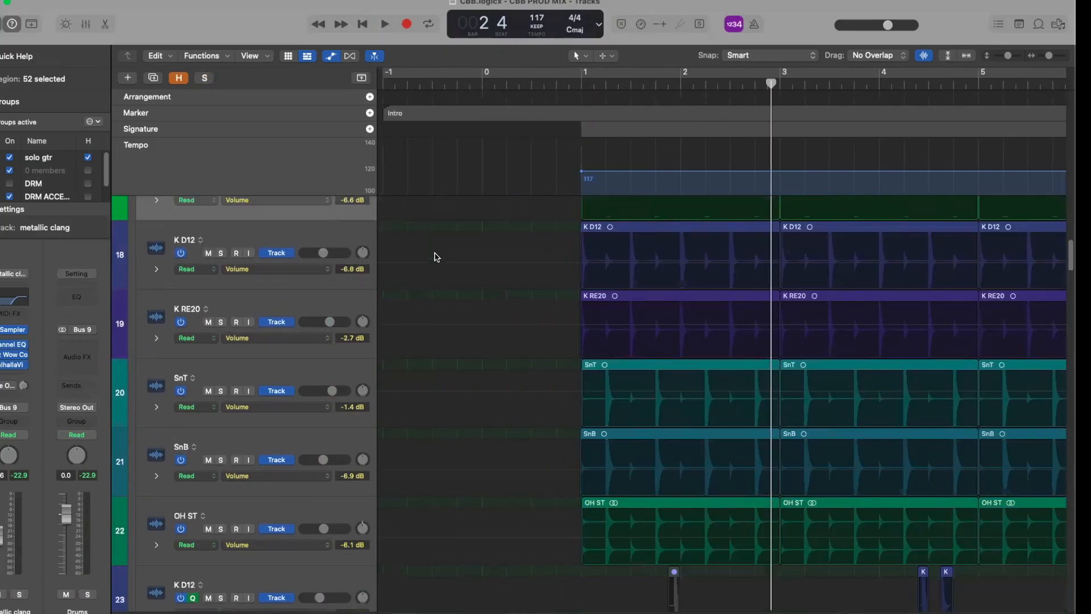
key(a)
Select the second K D12 track (track 23) and look over the drum accent regions across the intro and verse.
scroll(375, 324, down, 5)
click(319, 393)
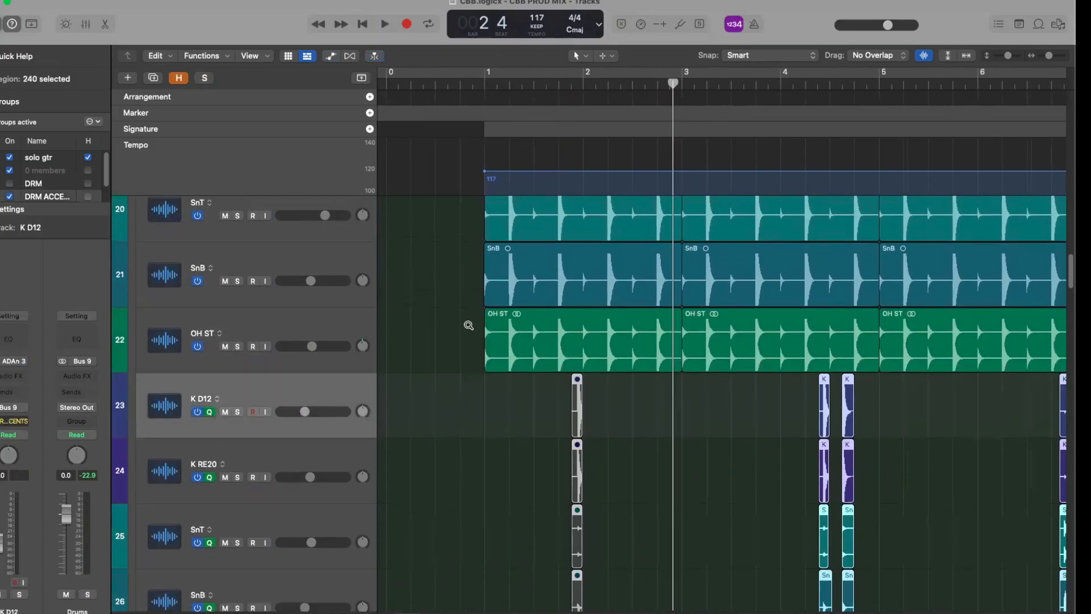
scroll(468, 325, down, 5)
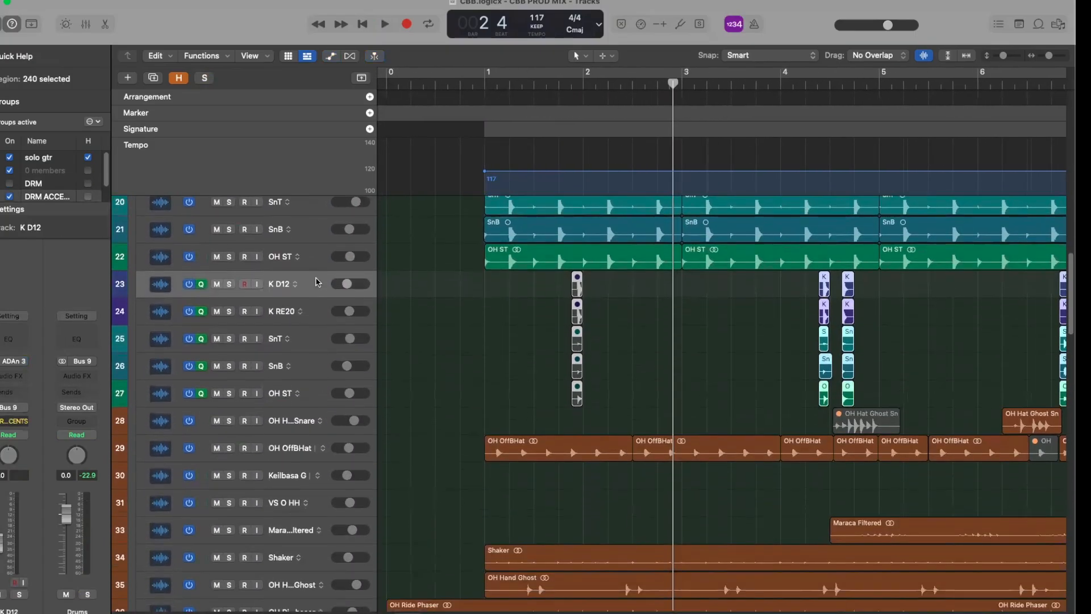
scroll(494, 354, down, 8)
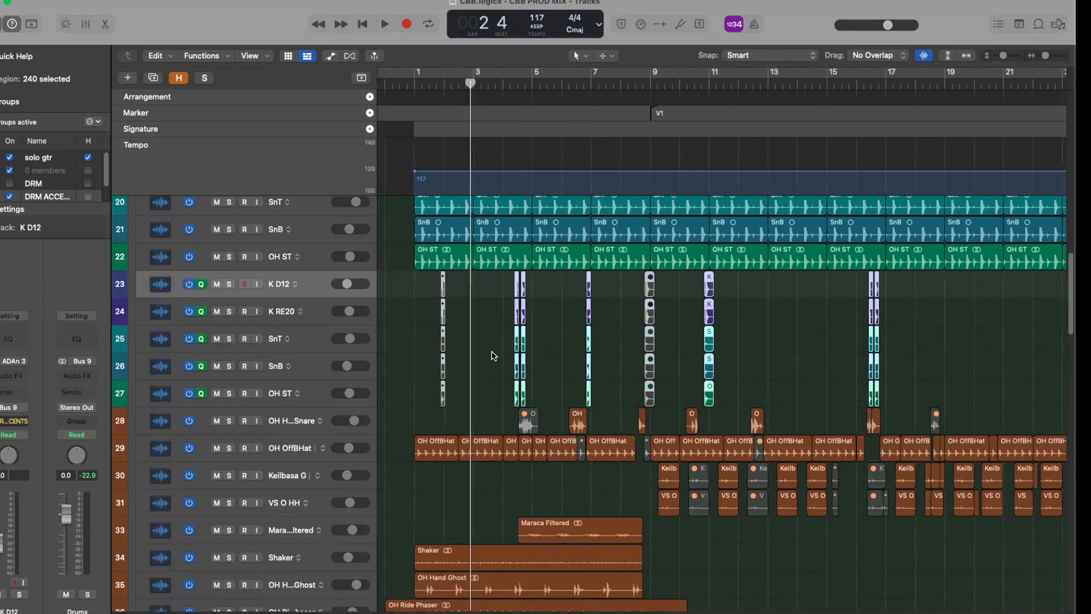
scroll(493, 353, down, 6)
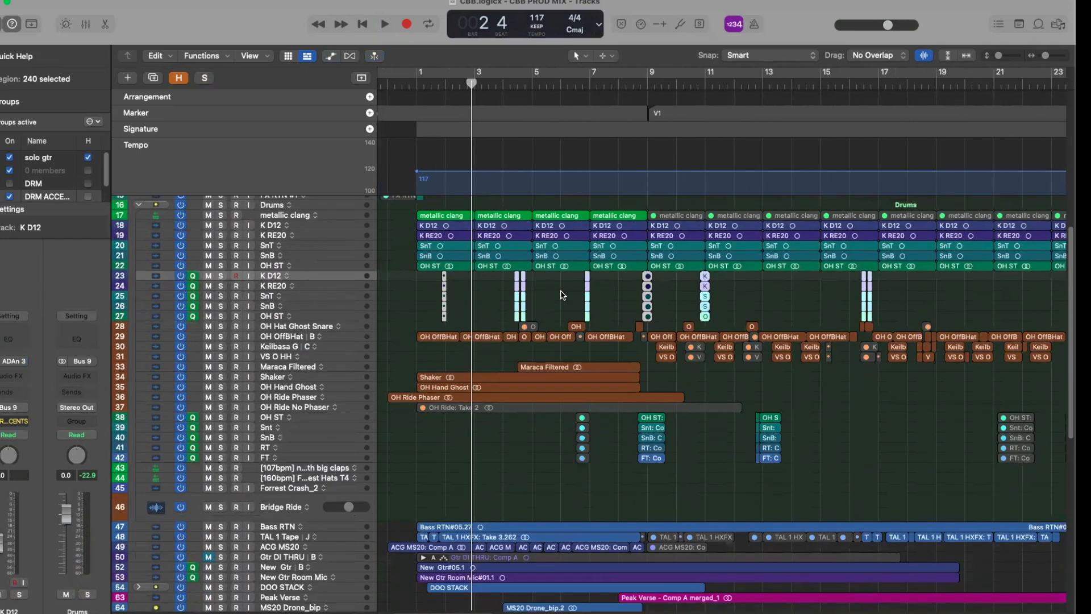
scroll(561, 293, up, 4)
scroll(560, 292, up, 1)
Set the playhead to bar 4, solo tracks 17 to 27, and audition the main drums with their accents up to bar 5 beat 2.
click(580, 74)
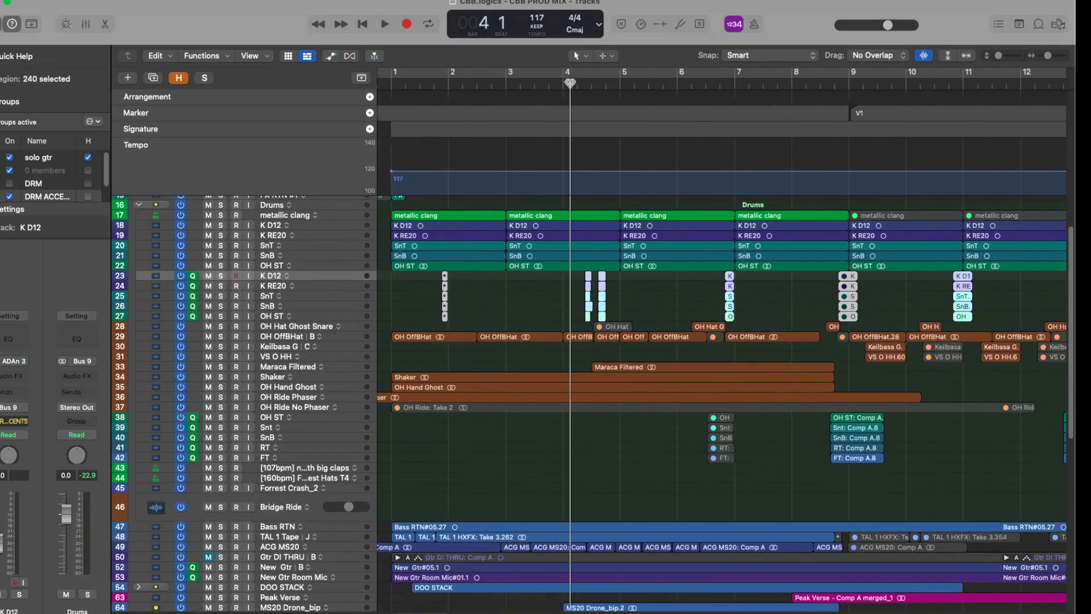
scroll(493, 304, up, 4)
scroll(493, 304, up, 3)
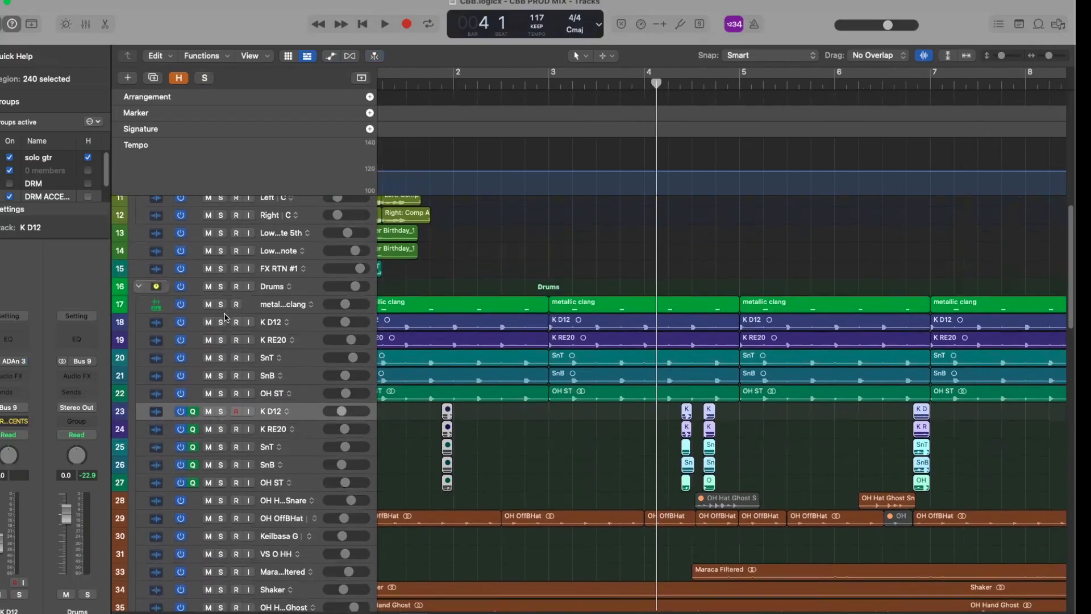
drag(222, 310, 221, 483)
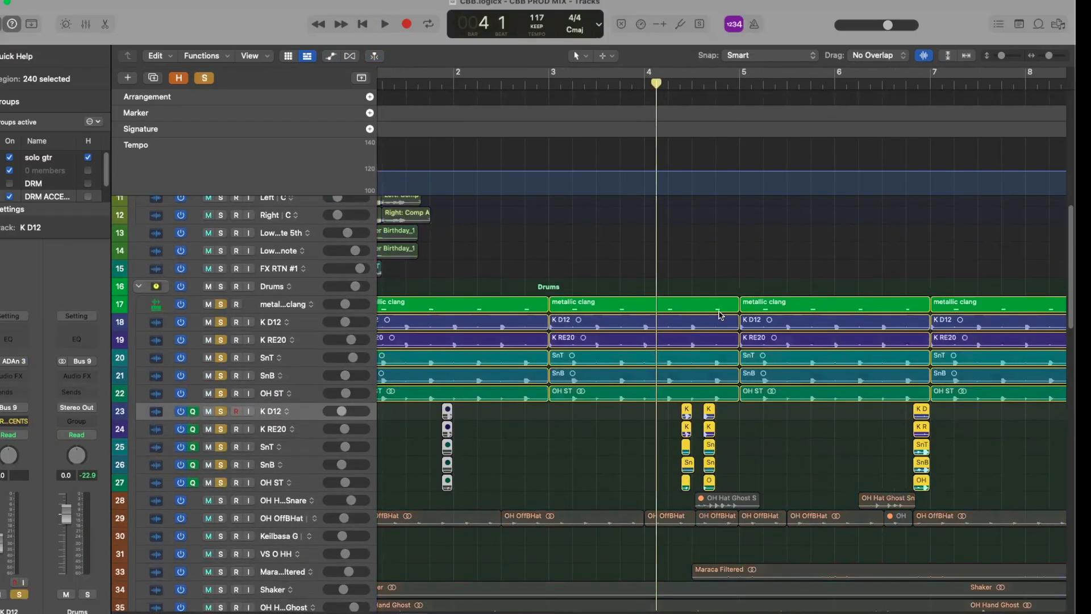
scroll(719, 314, up, 5)
scroll(704, 292, left, 5)
key(space)
scroll(757, 309, down, 2)
key(space)
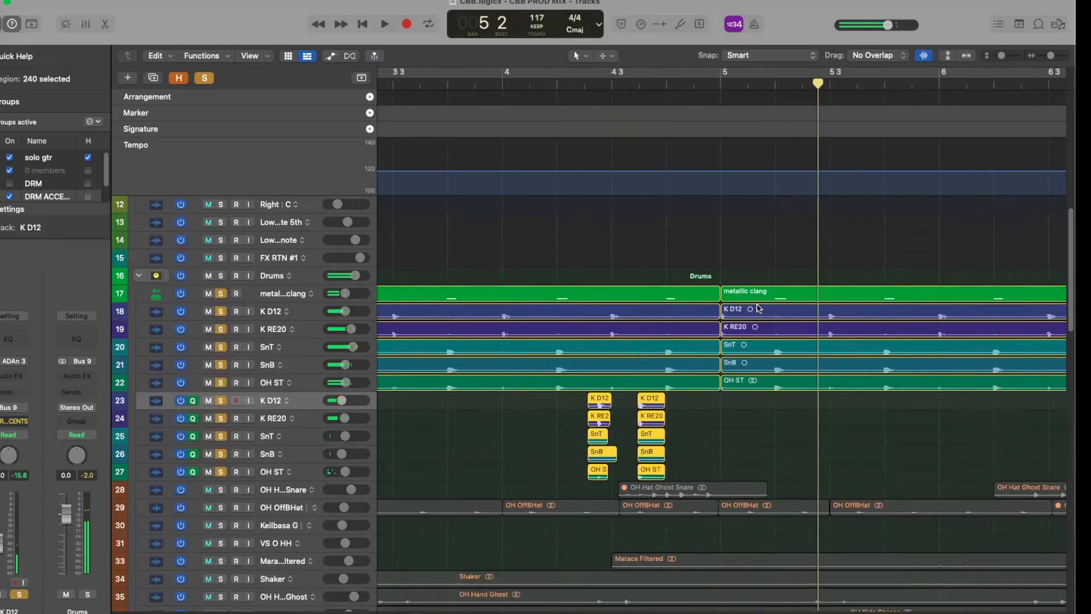
Audition the soloed drums through the accent just before bar 7, stop at bar 7 beat 2, and remove all solos.
key(z)
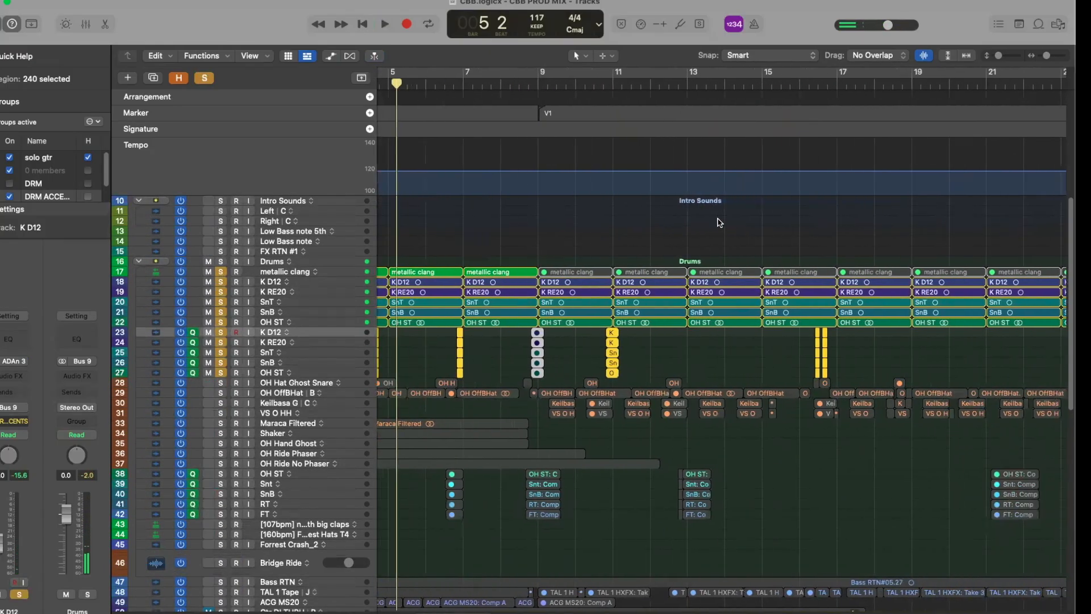
key(z)
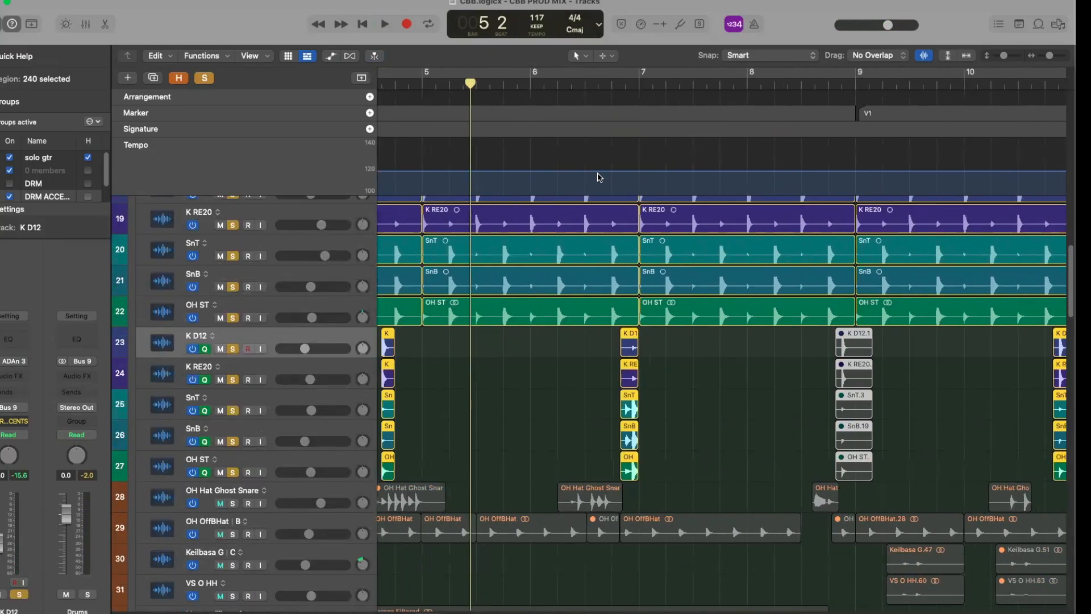
scroll(648, 188, left, 5)
click(798, 95)
key(space)
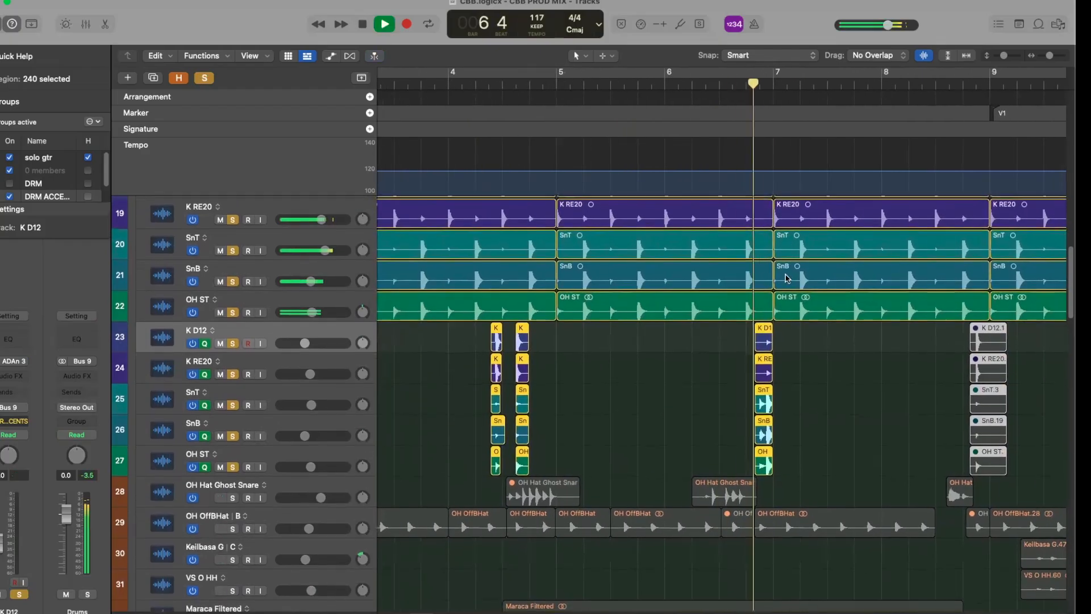
key(space)
key(z)
alt+click(212, 401)
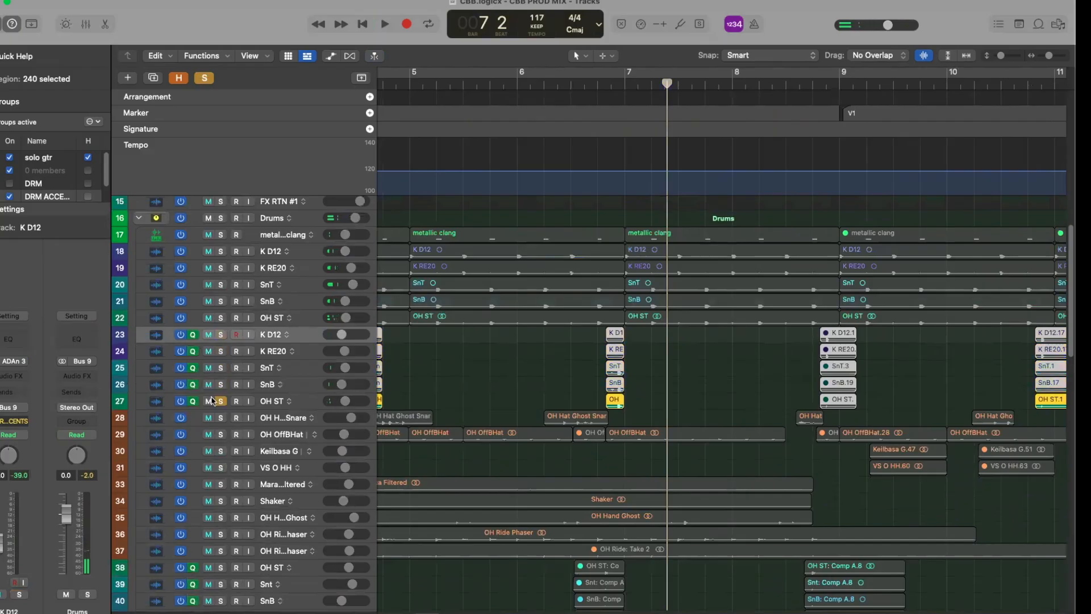
click(212, 401)
Look over the drum accent and percussion tracks across the intro, and select the OH OffBHat track's regions.
ctrl+alt+click(460, 373)
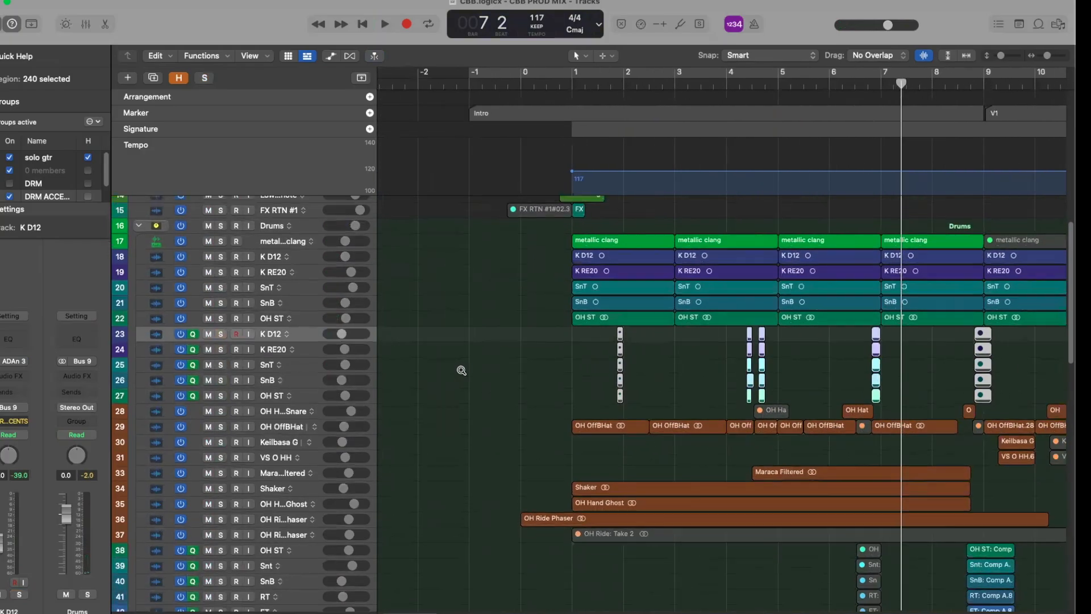
ctrl+alt+click(462, 370)
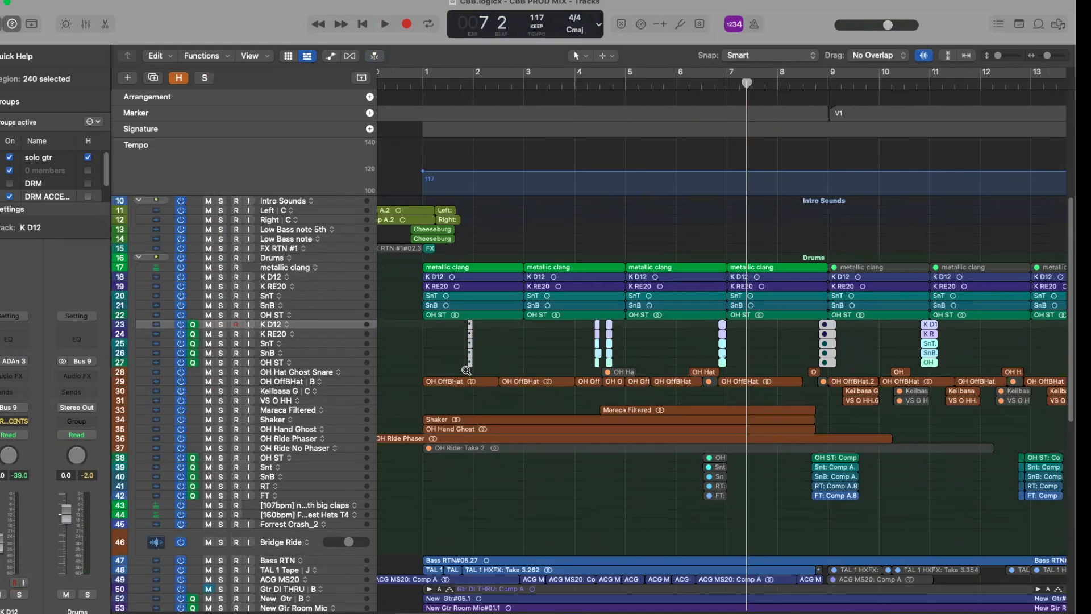
ctrl+alt+click(466, 370)
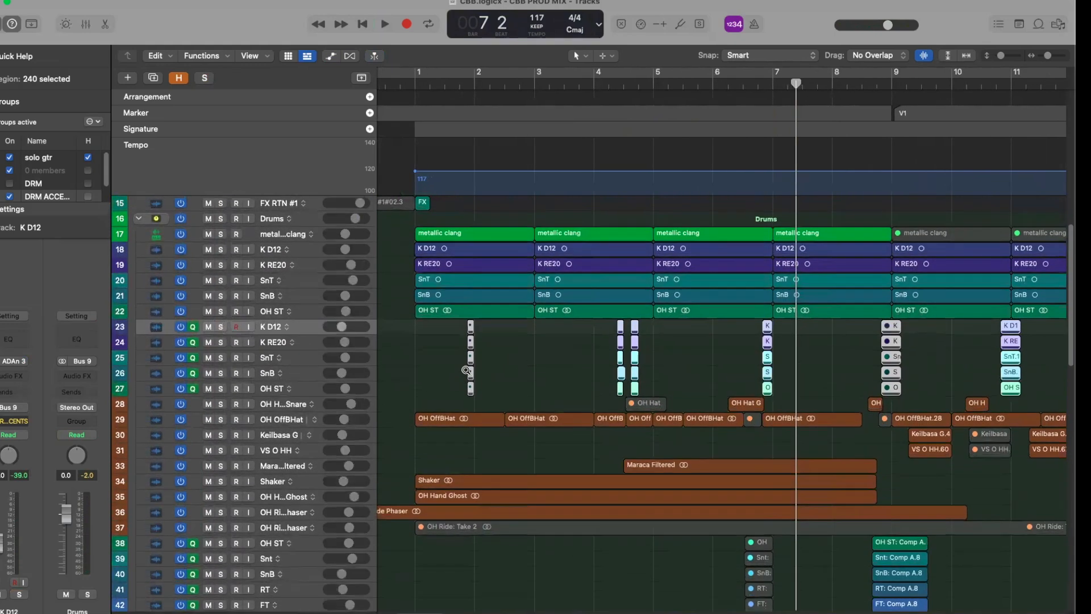
ctrl+alt+click(466, 370)
ctrl+alt+click(466, 370)
scroll(466, 372, down, 5)
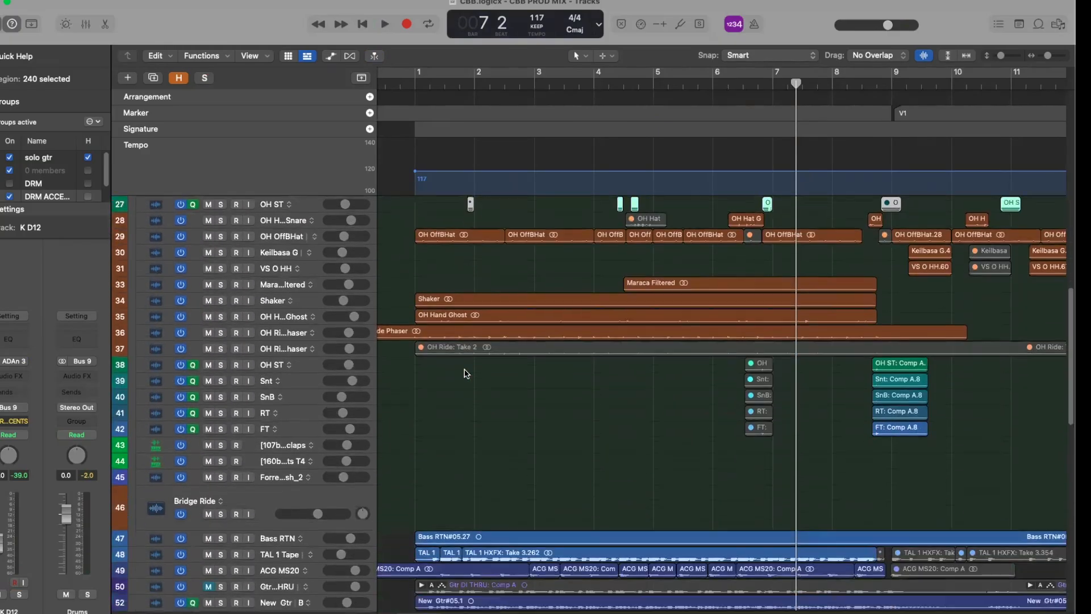
scroll(466, 374, up, 3)
ctrl+alt+click(467, 378)
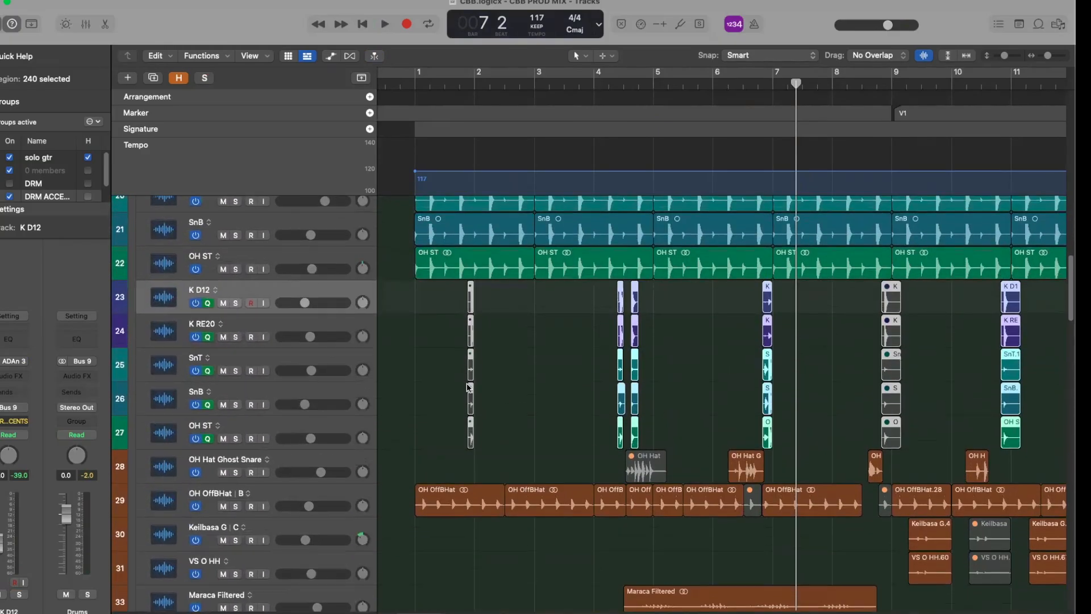
scroll(467, 387, left, 3)
scroll(467, 386, down, 3)
click(556, 396)
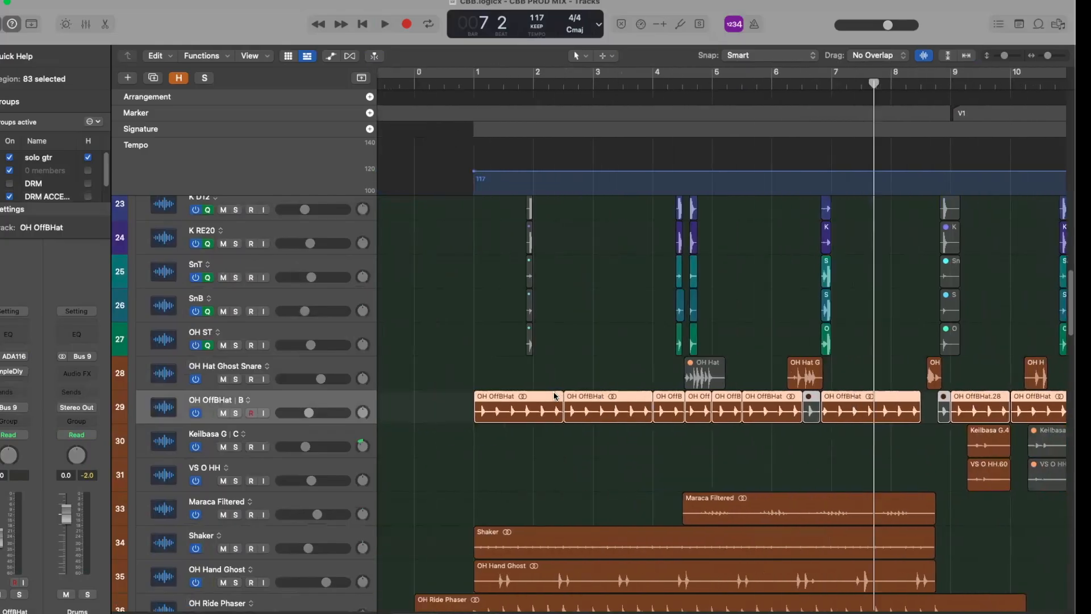
scroll(542, 430, left, 2)
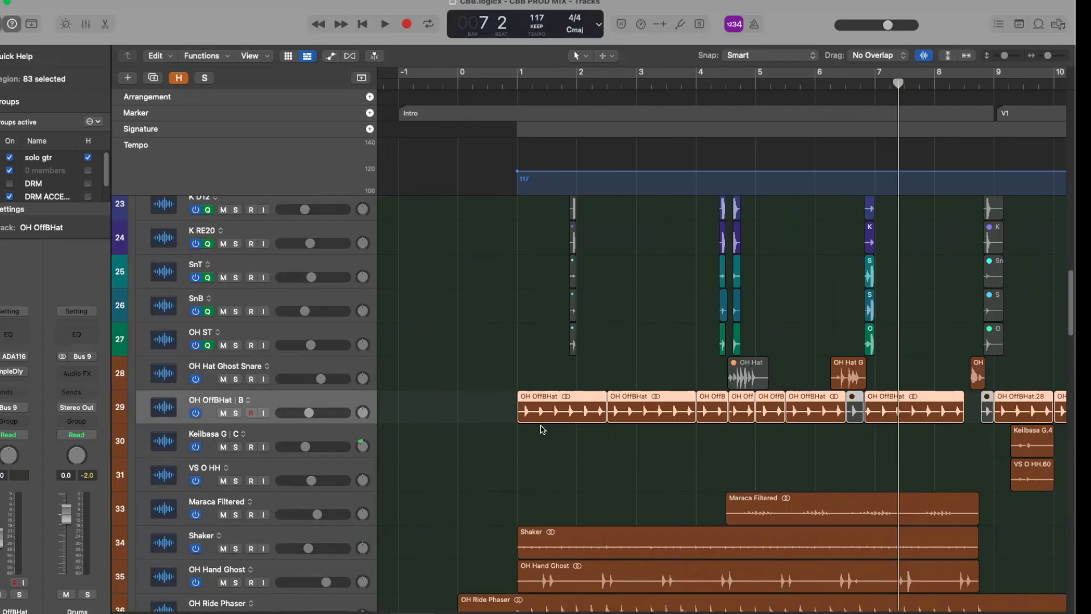
Examine the drum kit microphone setup photo in the project notes.
click(585, 364)
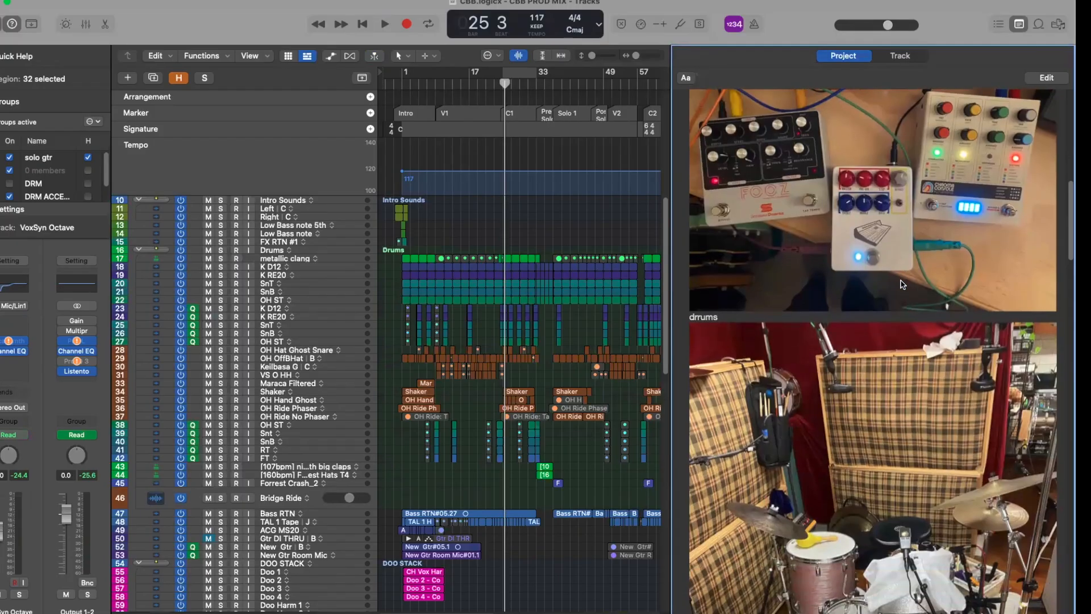
scroll(902, 284, down, 5)
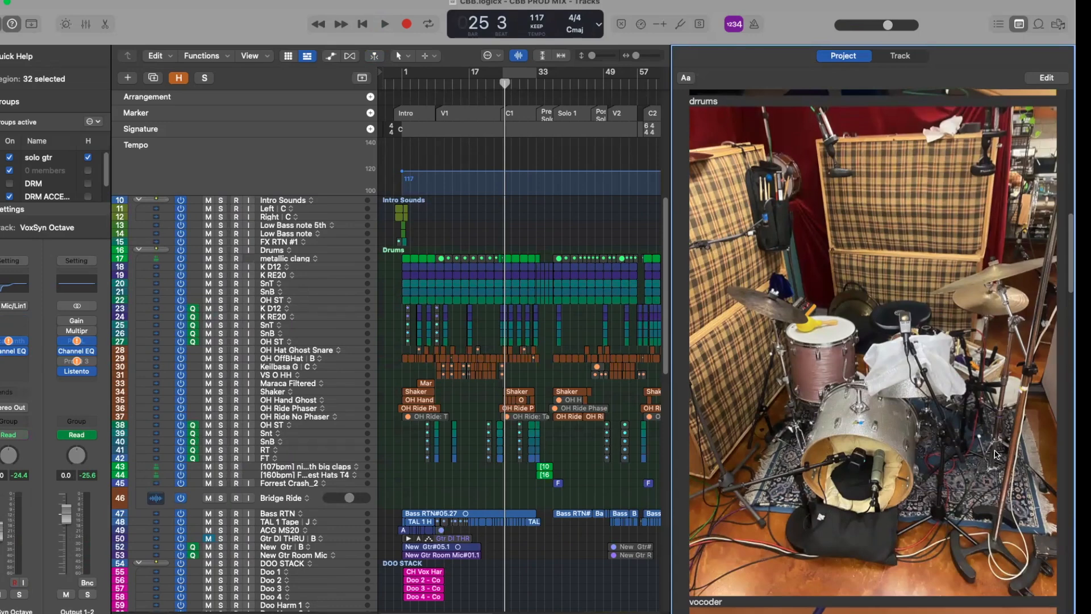
scroll(938, 341, up, 3)
scroll(814, 139, down, 1)
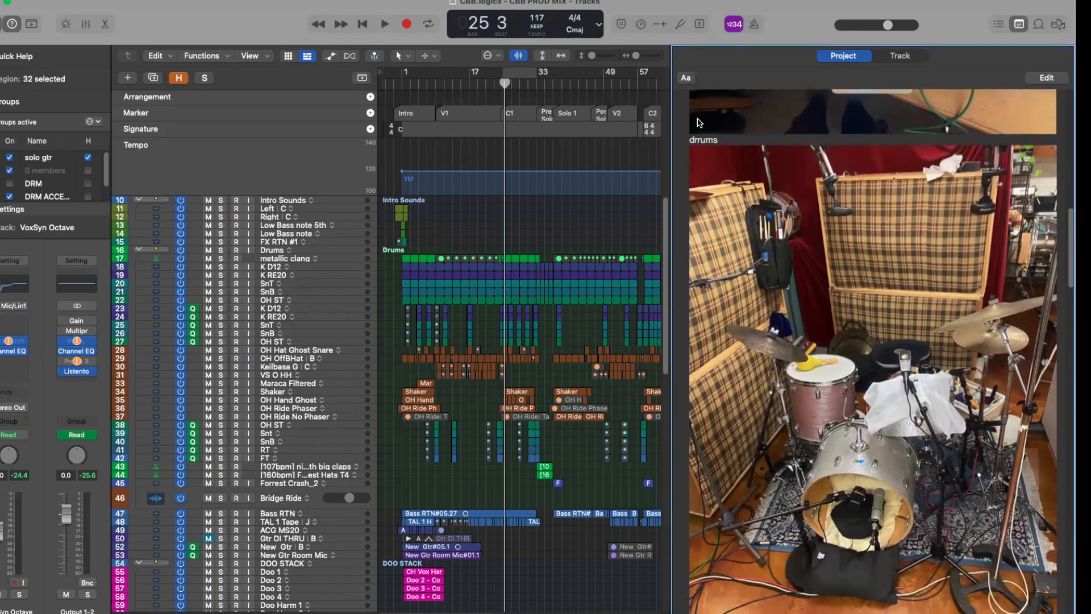
scroll(711, 129, down, 1)
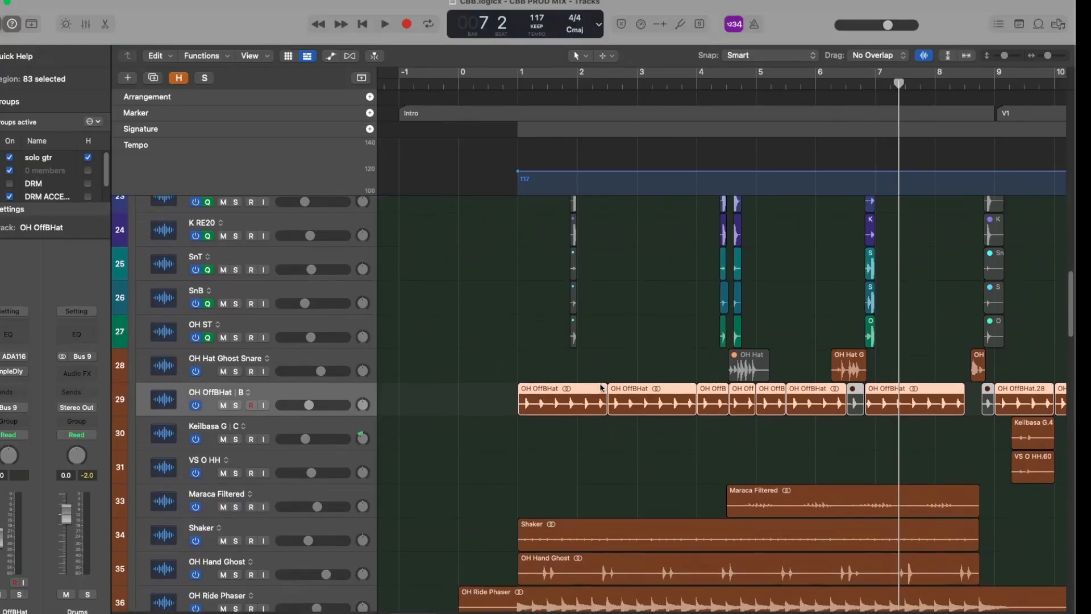
key(super+z)
key(super+z)
key(super+z)
key(super+z)
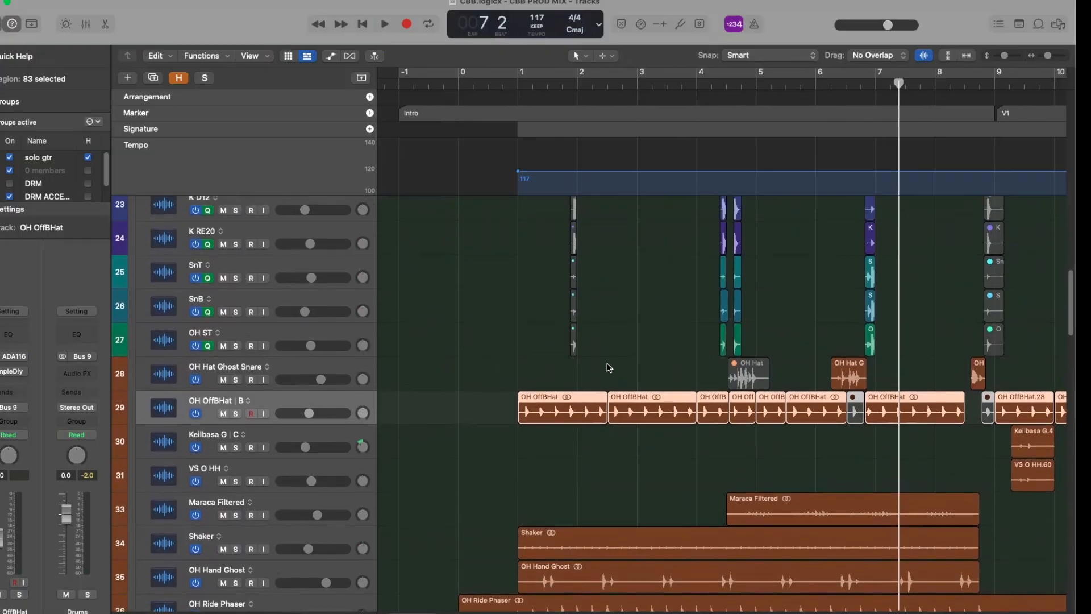
key(super+z)
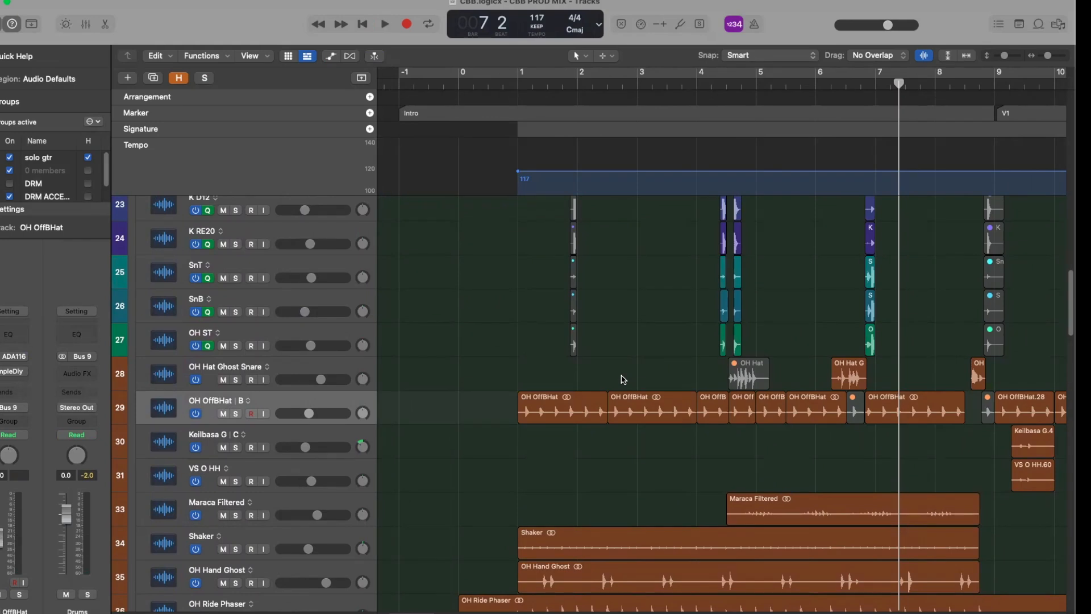
Select the metallic clang track and step through the main drum tracks to the second K D12 track (track 23).
scroll(625, 375, up, 10)
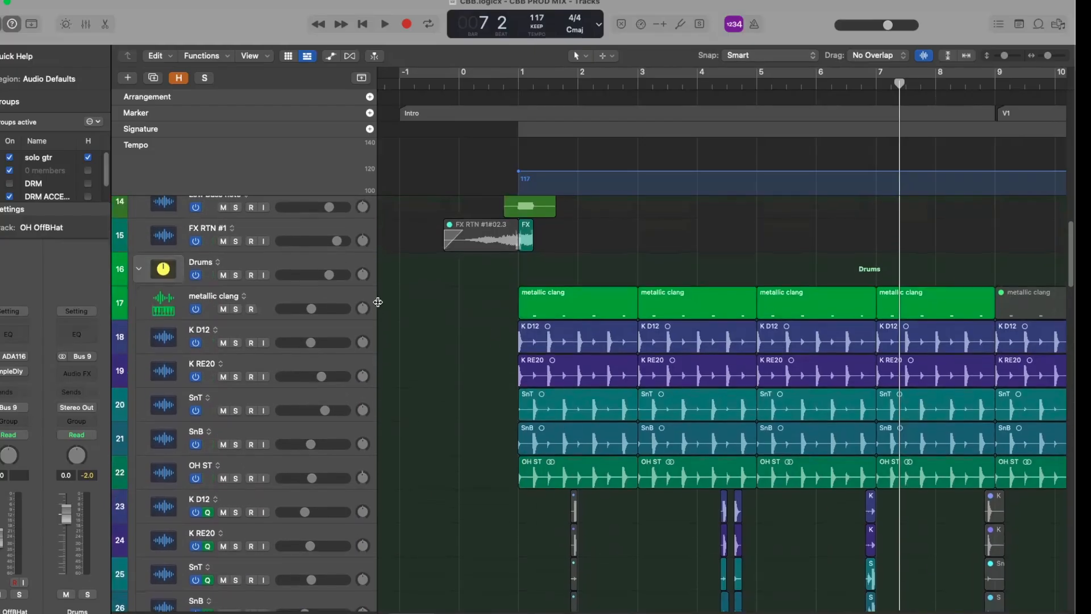
click(258, 302)
key(Down)
key(Up)
key(Down)
key(Down)
key(Down)
key(Down)
key(Down)
key(Down)
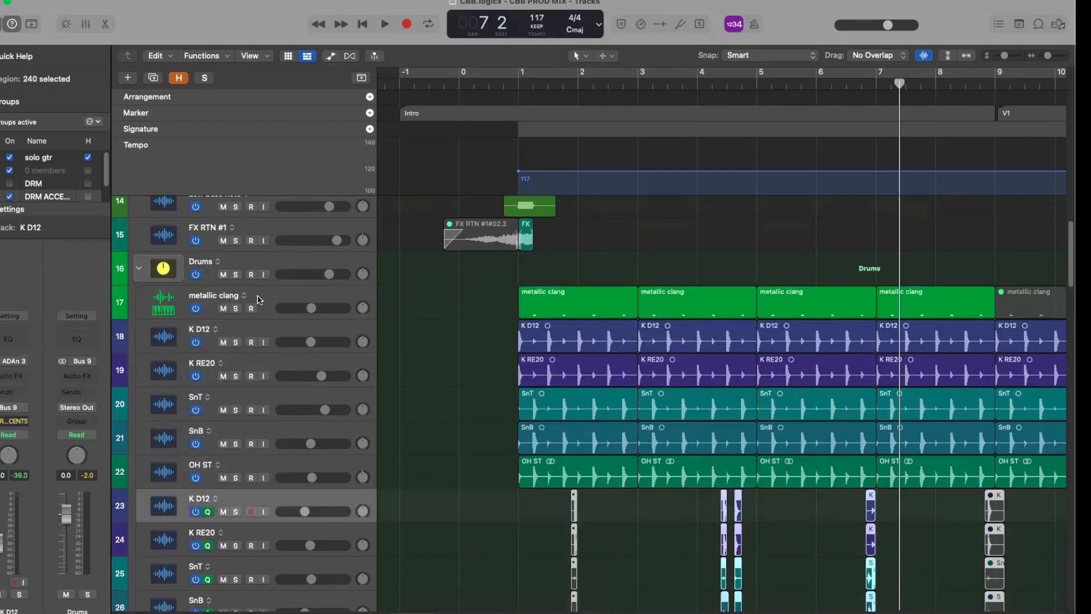
Step through the remaining drum accent tracks and the OH Hat Ghost Snare track, ending on OH OffBHat.
key(Down)
key(Down)
key(Down)
key(Down)
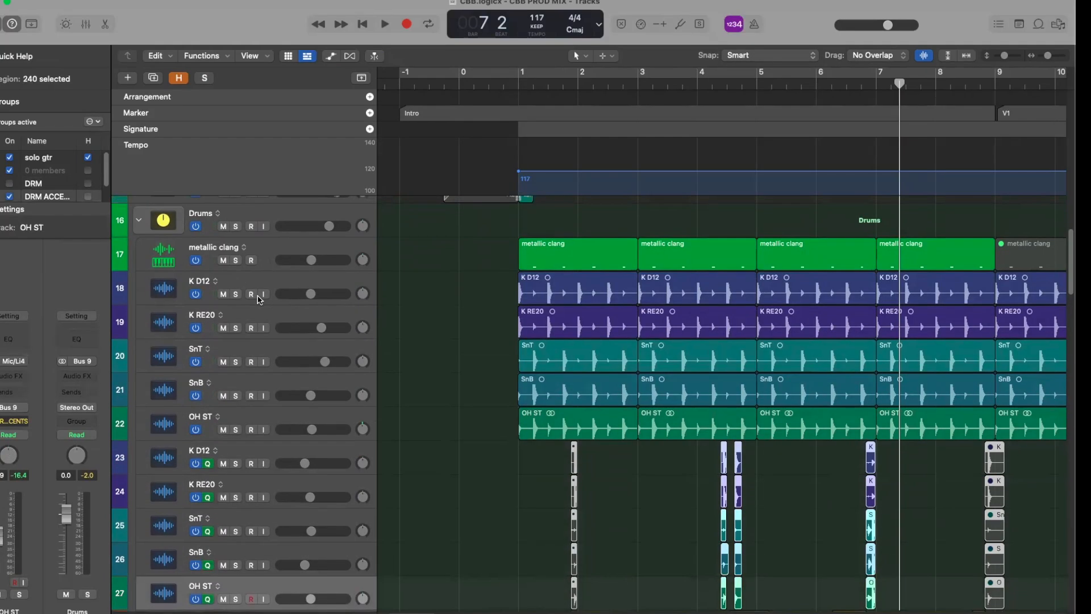
key(Down)
key(Down)
key(Down)
key(Up)
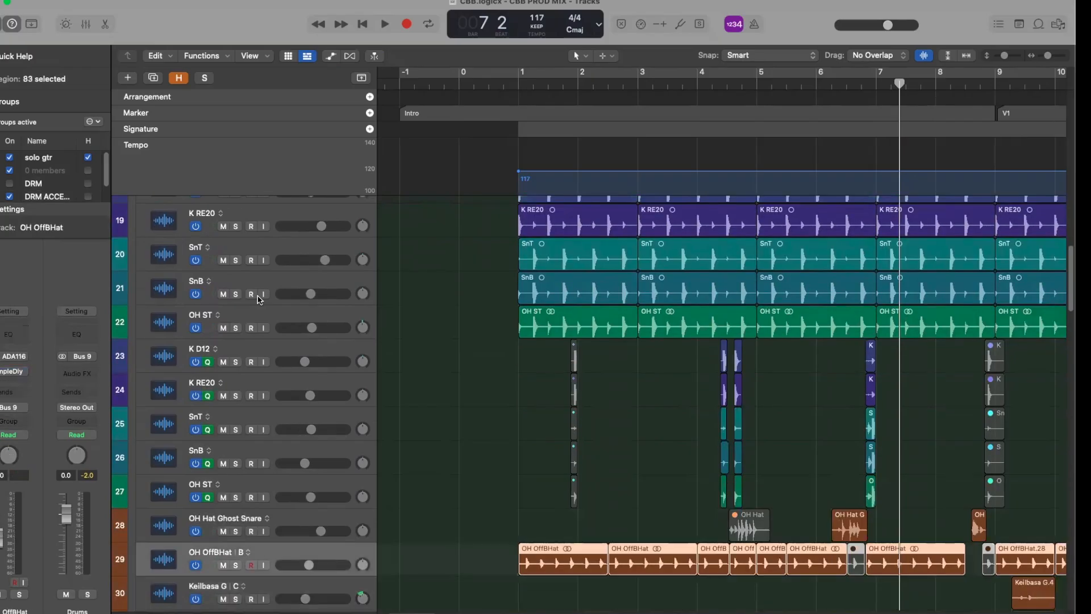
Look over the drum accent and hat tracks in the intro, and place the playhead at bar 1.
scroll(551, 378, right, 2)
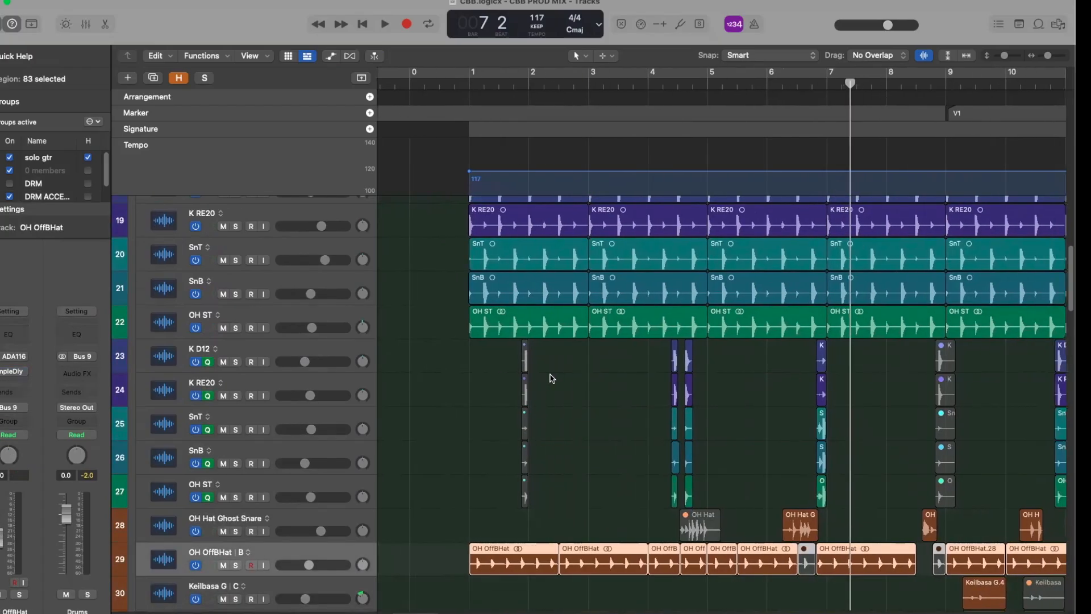
scroll(552, 377, down, 5)
scroll(552, 377, down, 2)
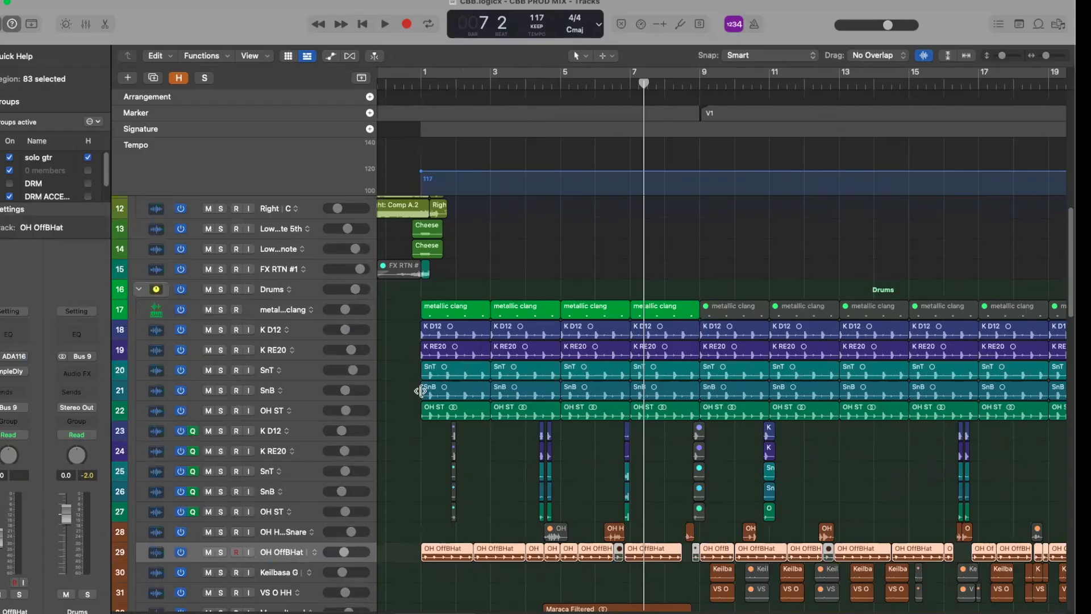
scroll(421, 391, up, 5)
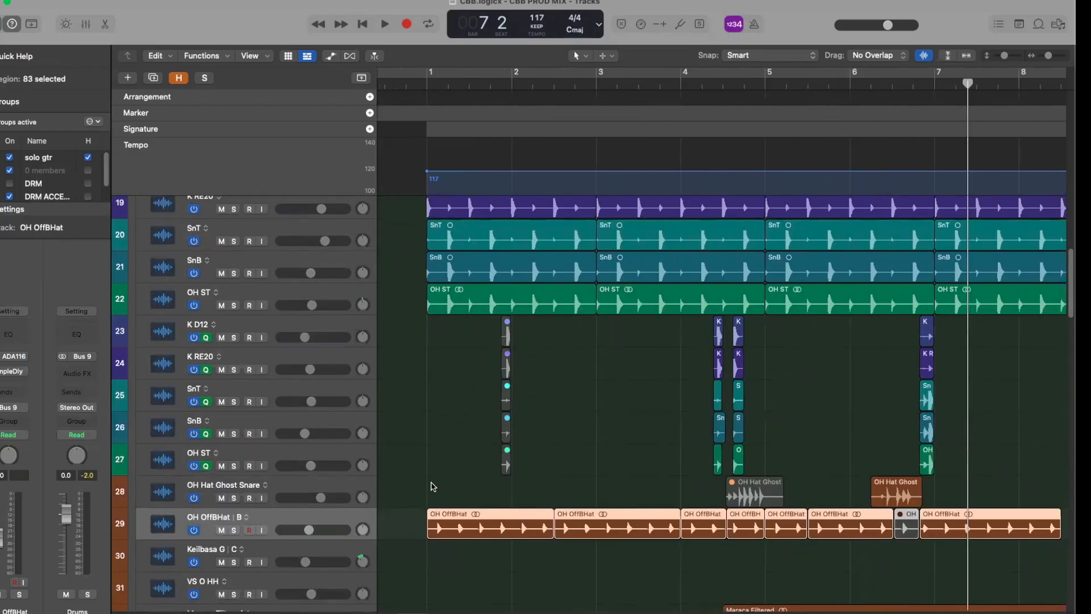
click(425, 85)
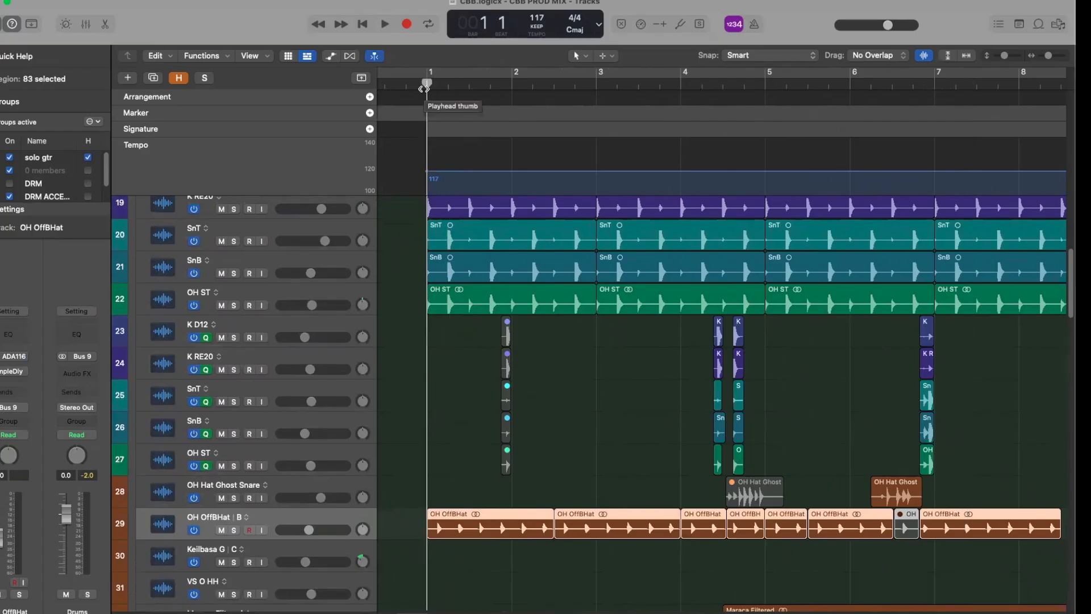
Examine the waveform of the first OH OffBHat region closely from bar 1.
ctrl+alt+click(476, 368)
ctrl+alt+click(476, 368)
ctrl+alt+click(476, 367)
ctrl+alt+click(475, 365)
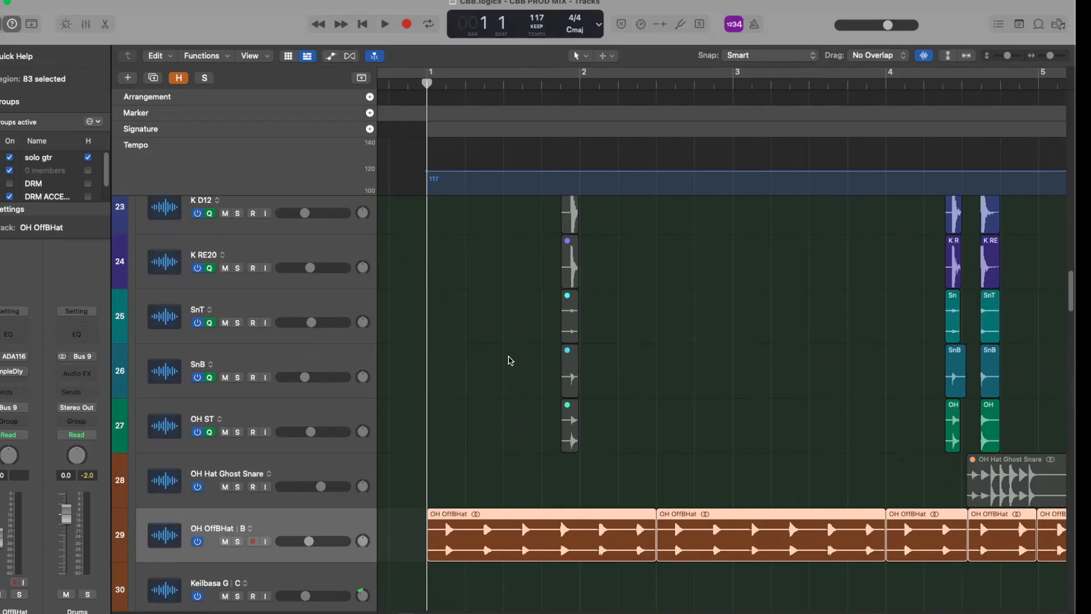
key(super+Down)
key(super+Down)
key(super+Down)
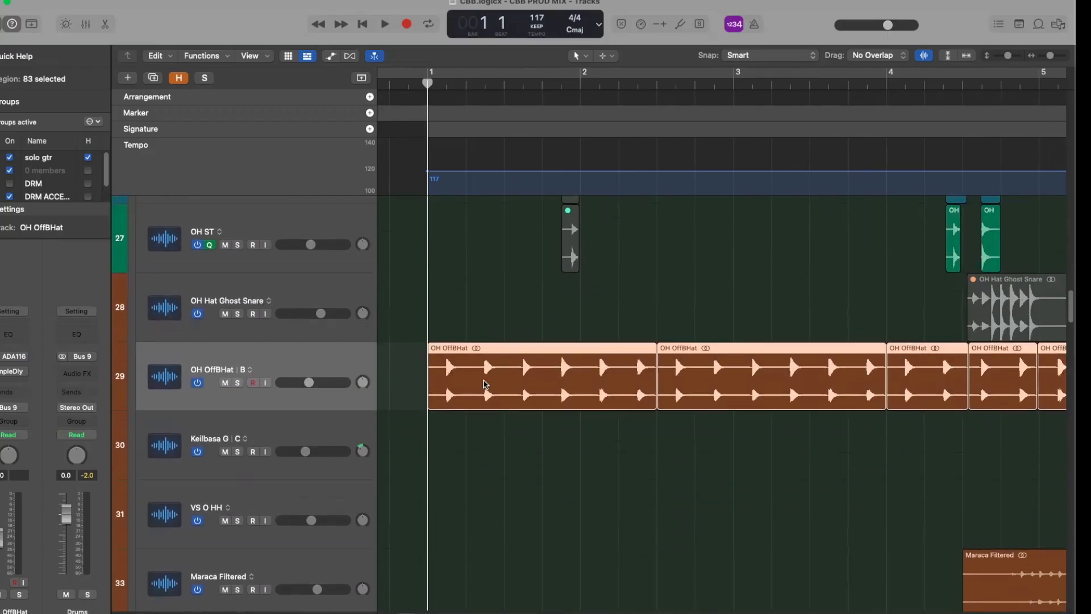
key(super+Right)
key(super+Right)
scroll(485, 385, up, 8)
scroll(486, 385, down, 8)
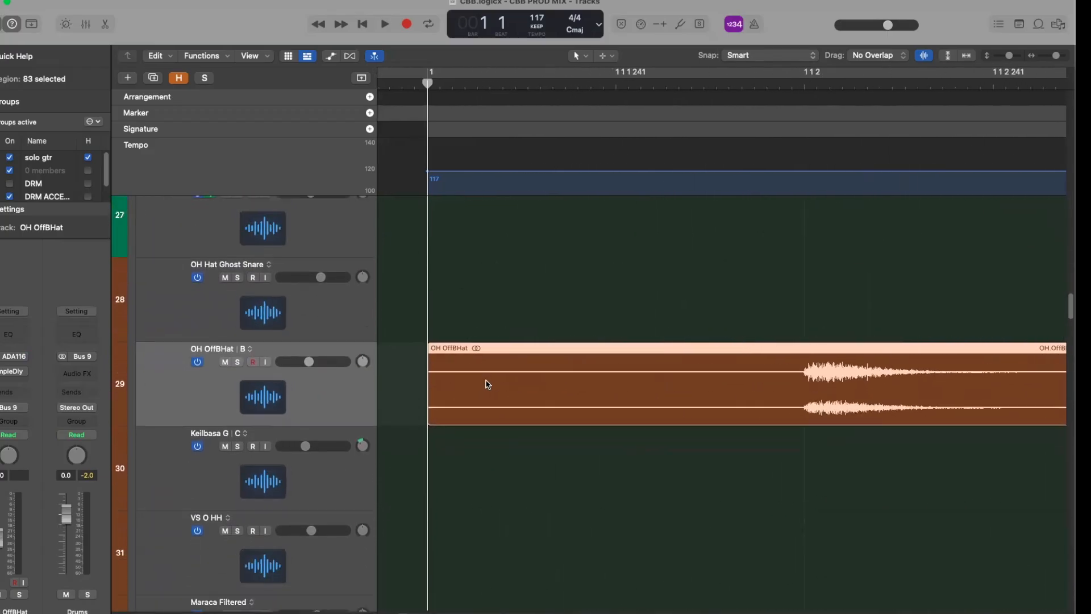
Compare the OH OffBHat regions with the surrounding percussion tracks across the intro and V1.
scroll(486, 385, down, 6)
scroll(494, 380, right, 4)
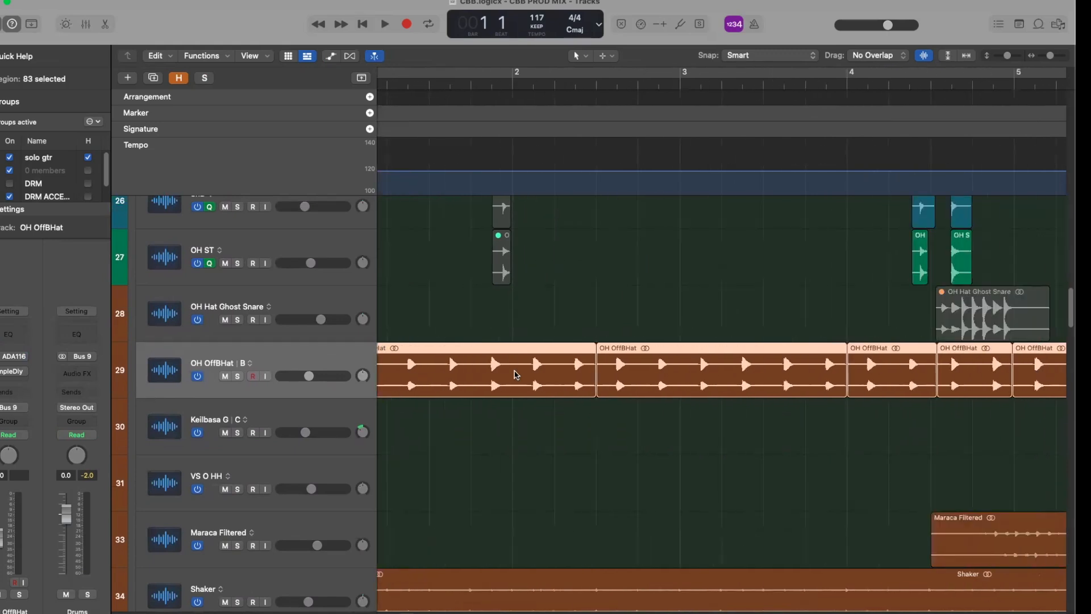
scroll(516, 374, left, 4)
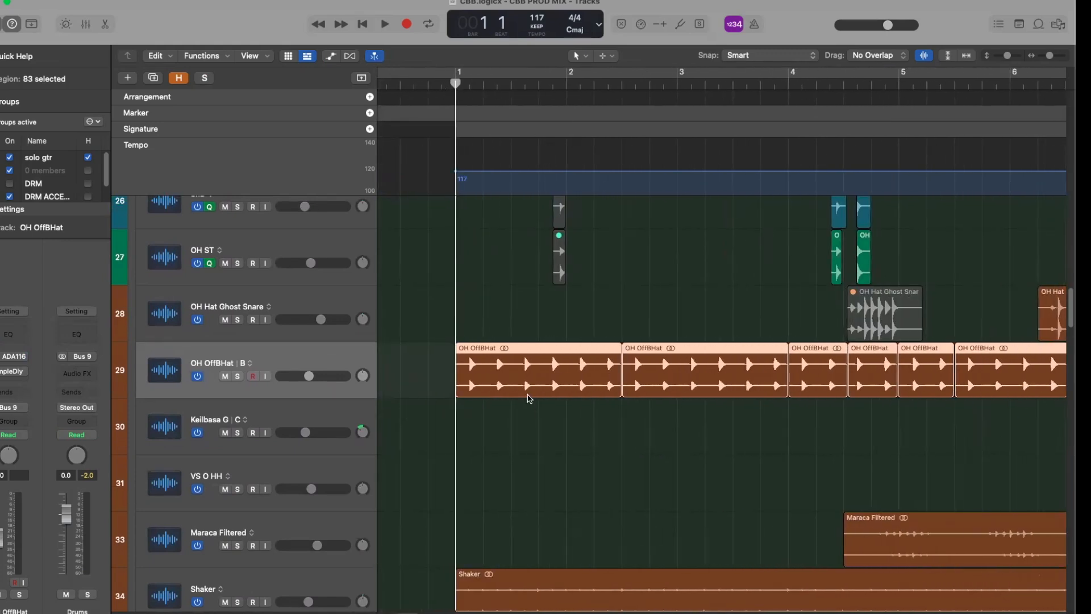
scroll(529, 398, down, 4)
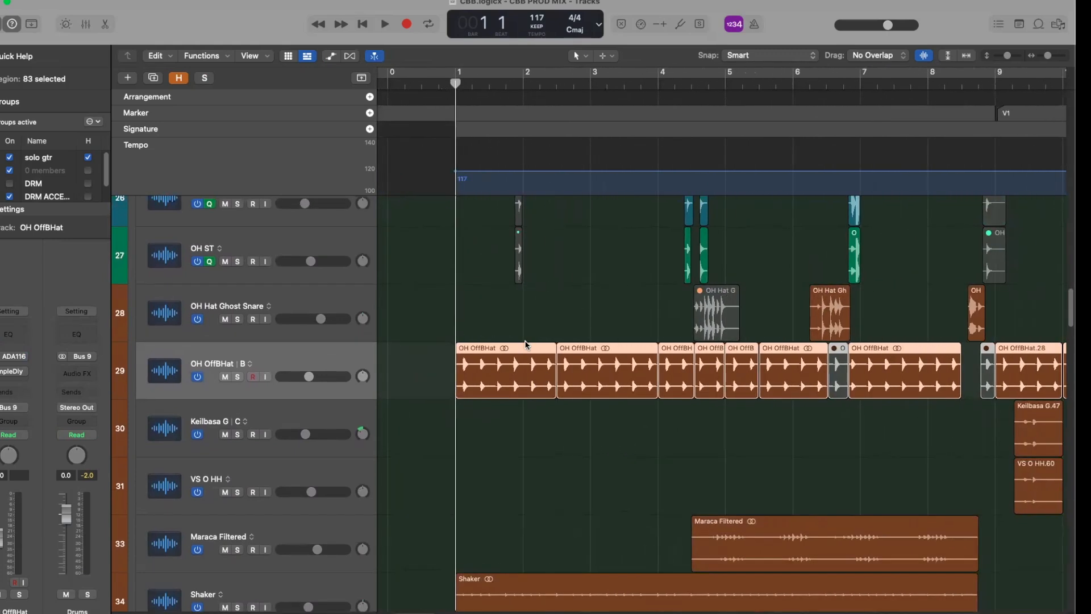
scroll(525, 345, down, 5)
scroll(525, 345, right, 3)
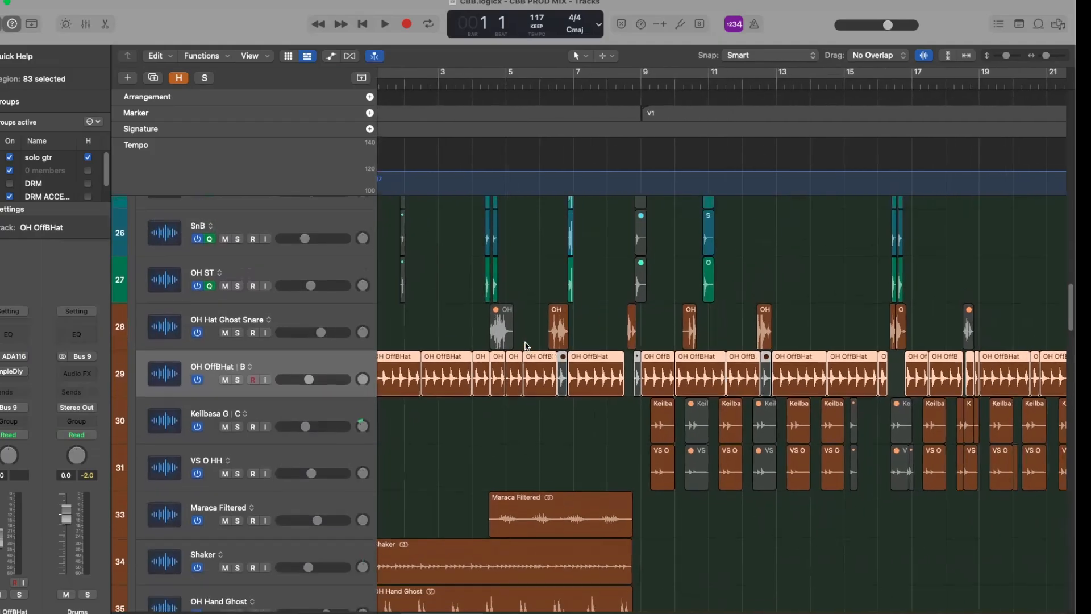
scroll(525, 344, left, 4)
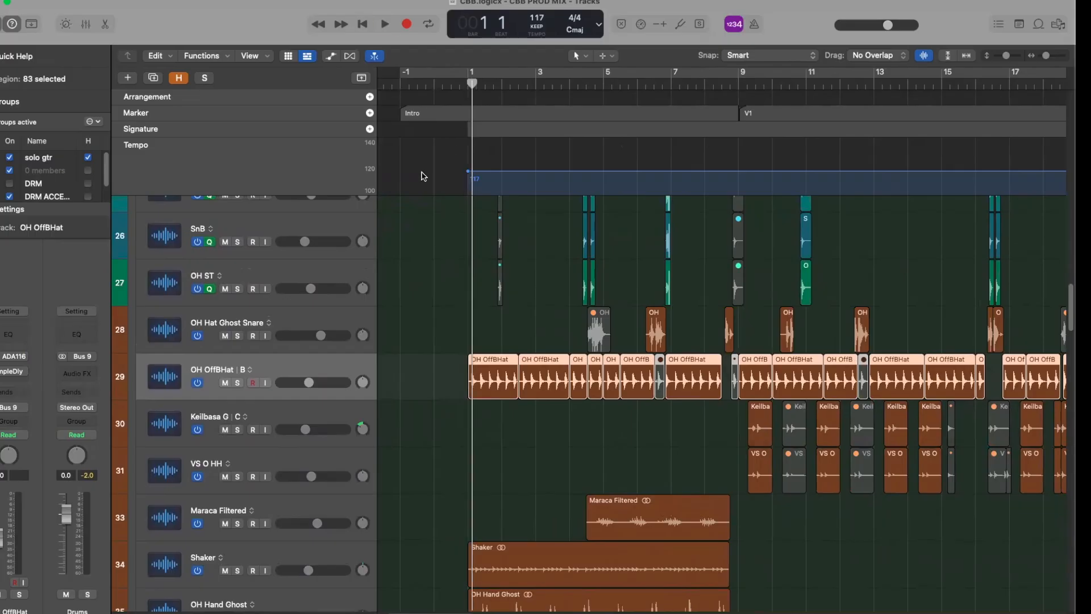
Play the song from bar 1 into V1 with the OH OffBHat and OH Hat Ghost Snare tracks soloed.
key(space)
click(238, 382)
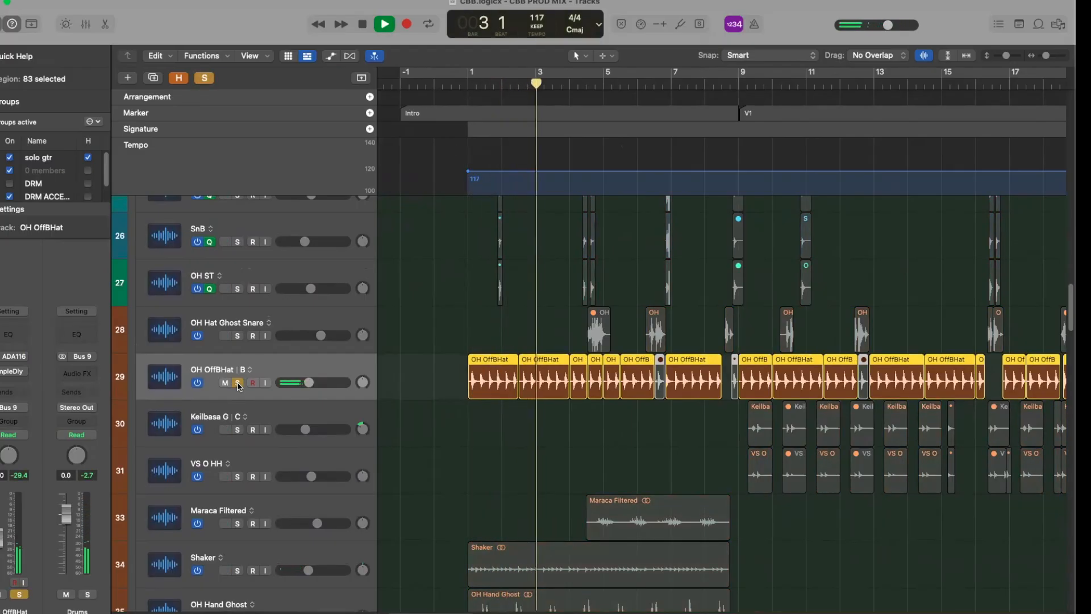
click(238, 336)
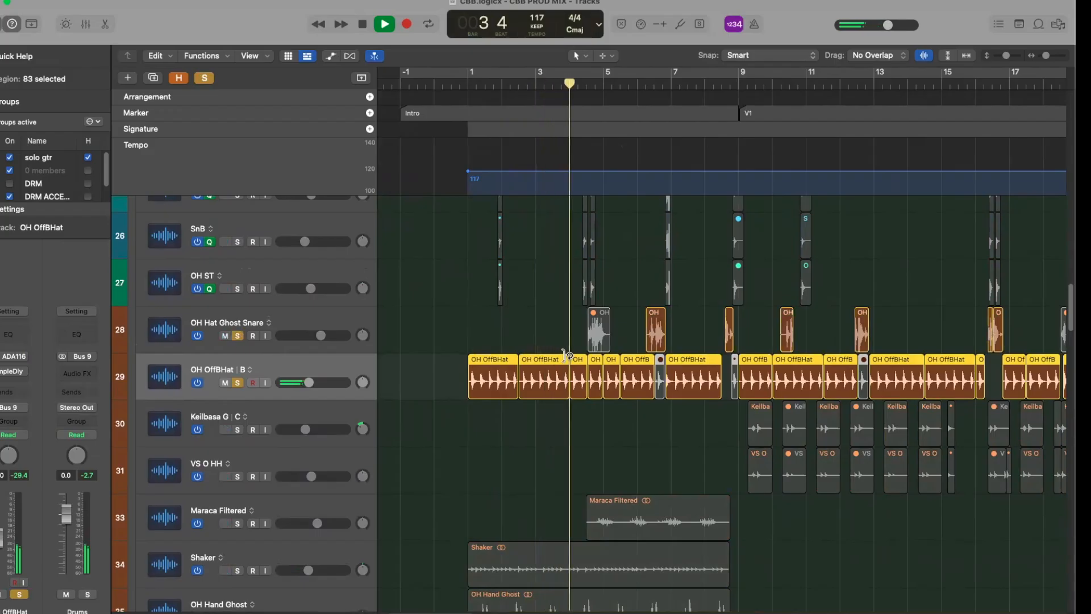
scroll(511, 355, right, 3)
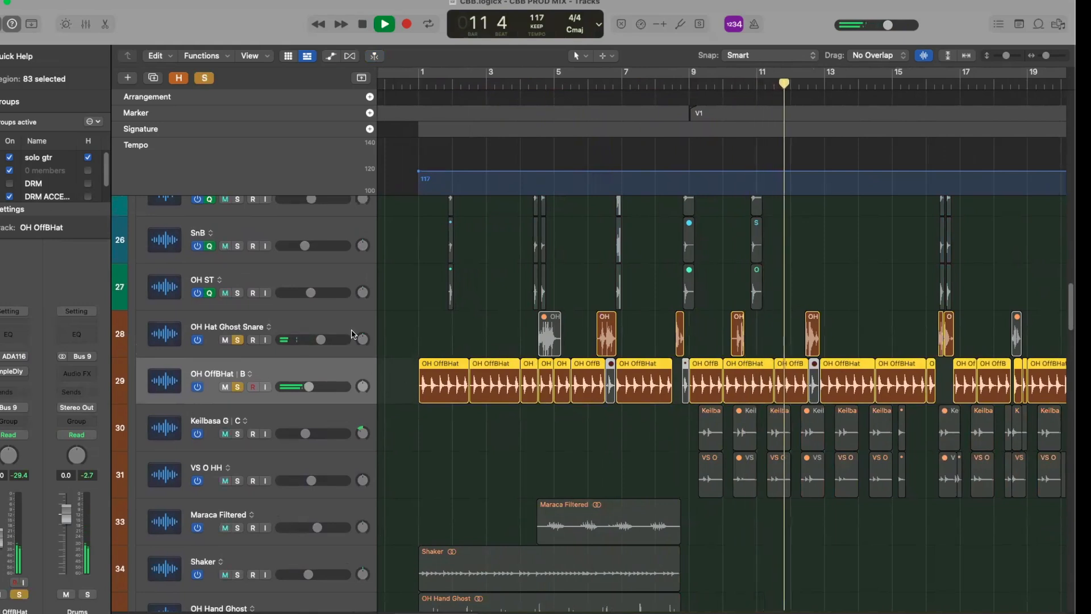
scroll(556, 339, right, 5)
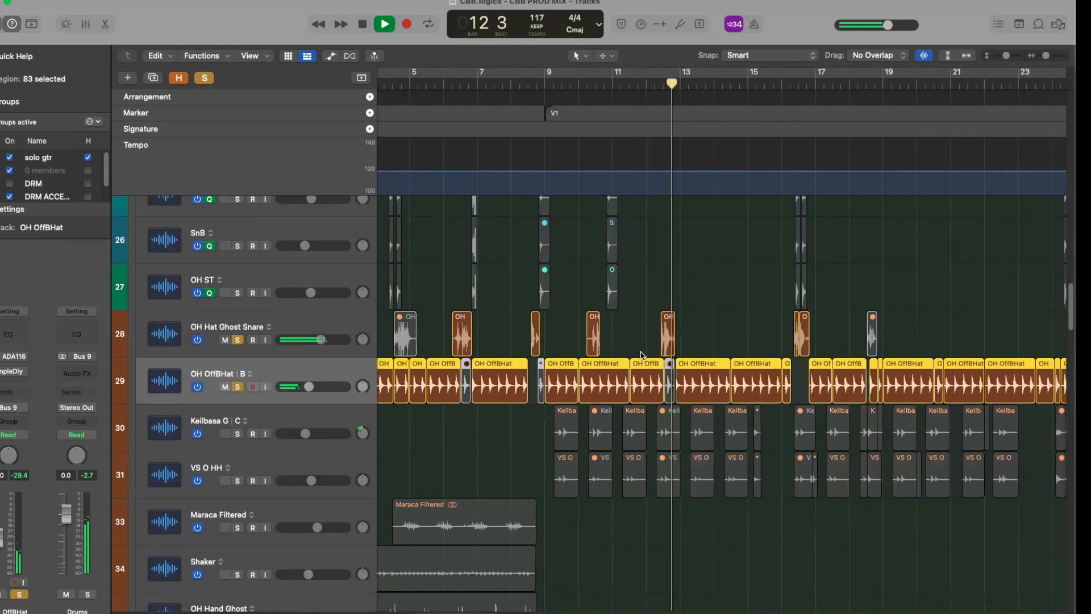
scroll(568, 347, right, 3)
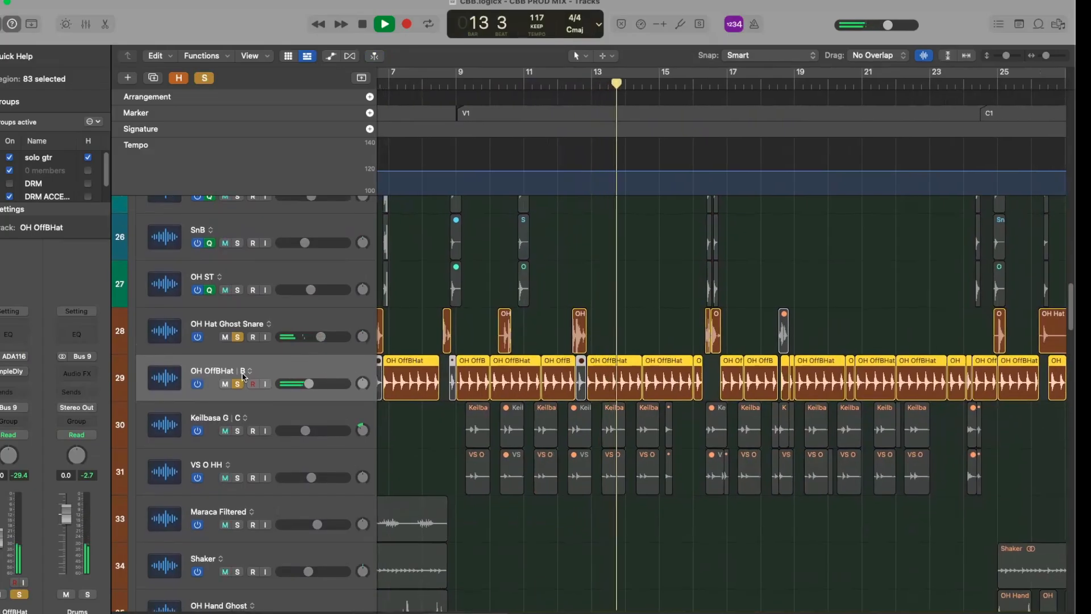
key(space)
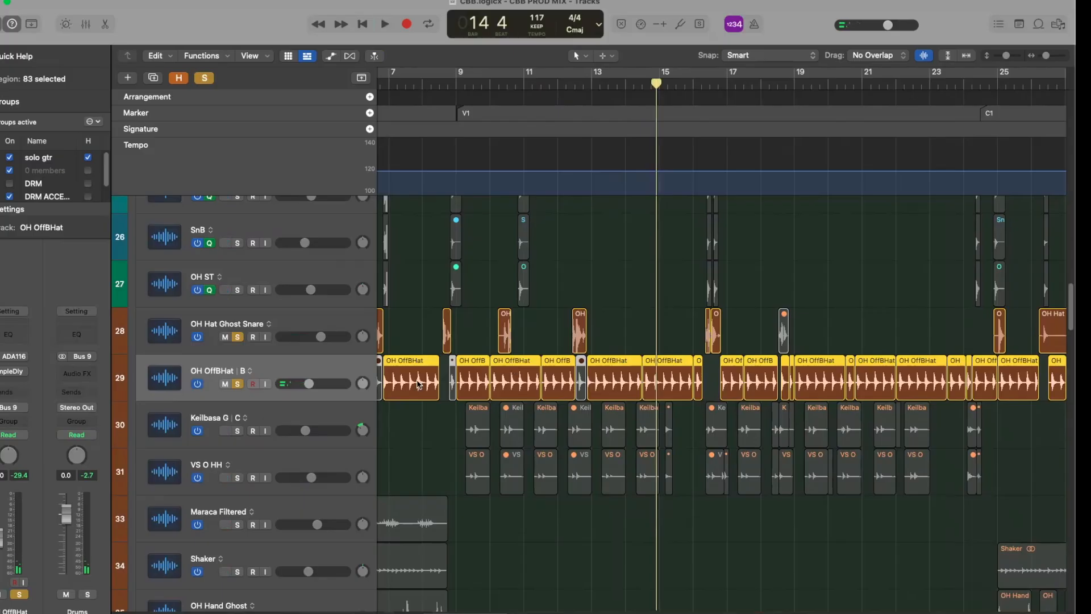
Review the soloed hat regions through V1, and audition them from the start of the C1 section.
scroll(570, 377, right, 5)
scroll(571, 377, left, 2)
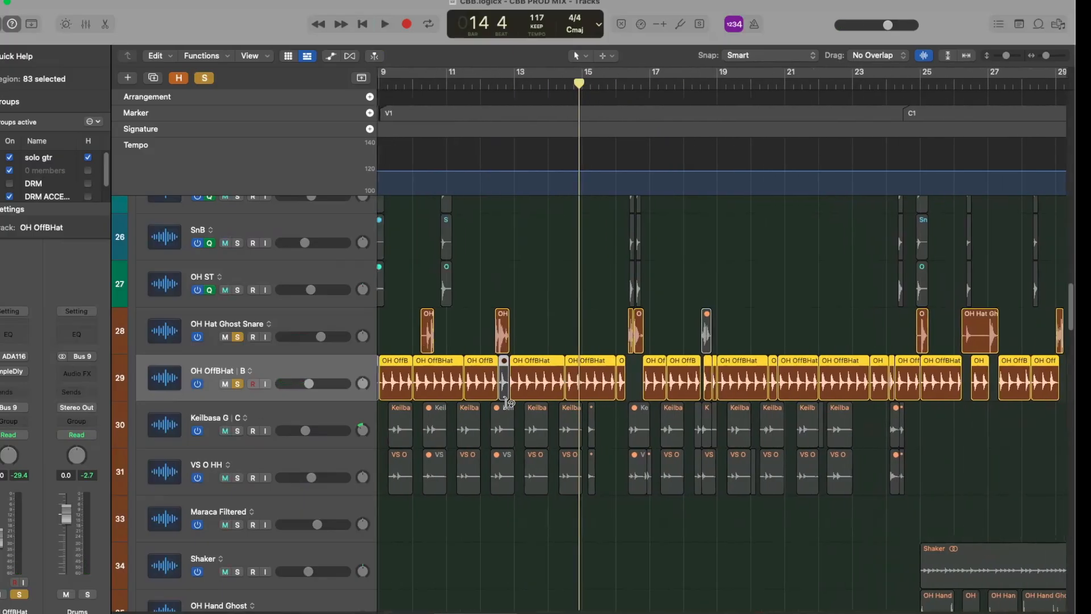
scroll(508, 373, right, 8)
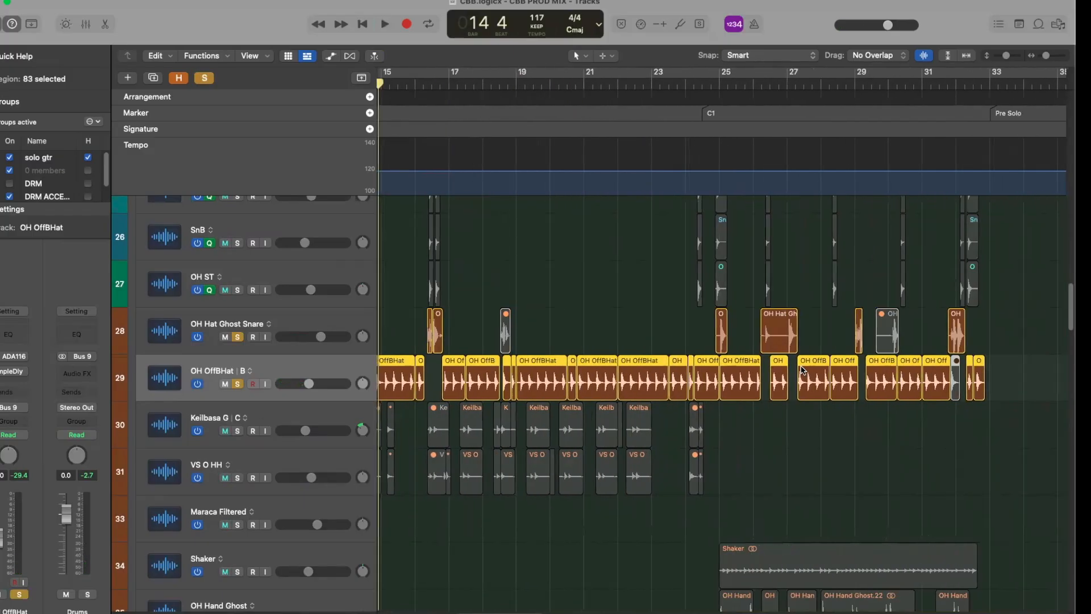
click(607, 84)
key(space)
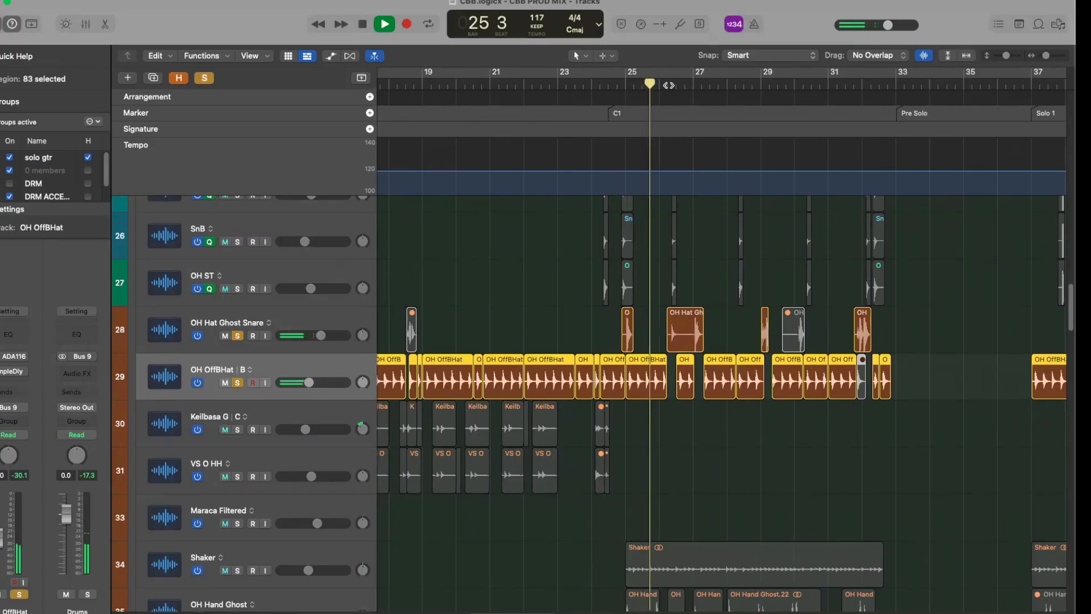
scroll(711, 224, up, 5)
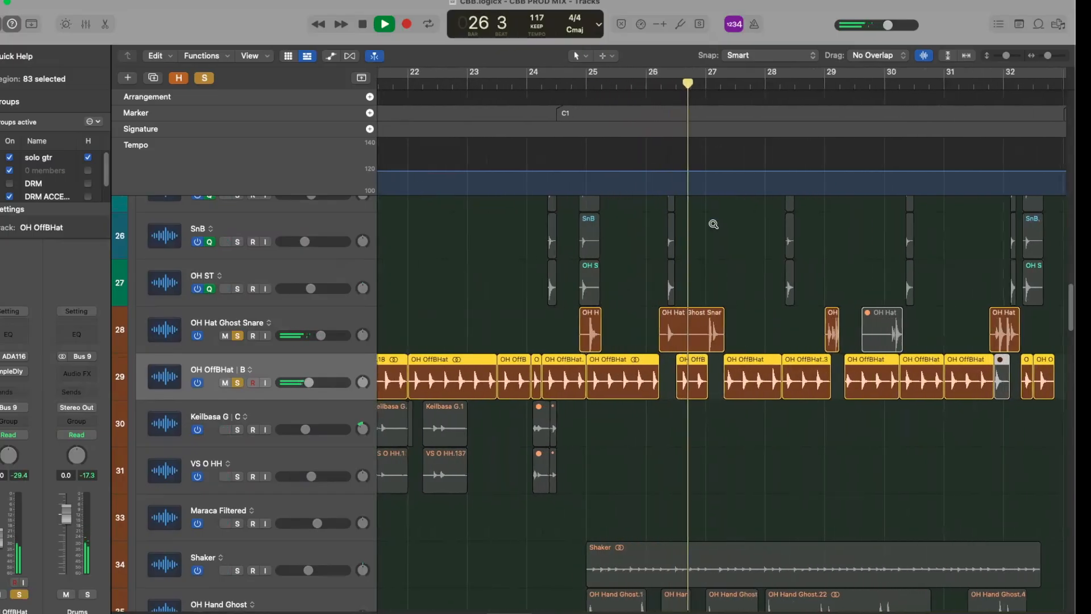
key(space)
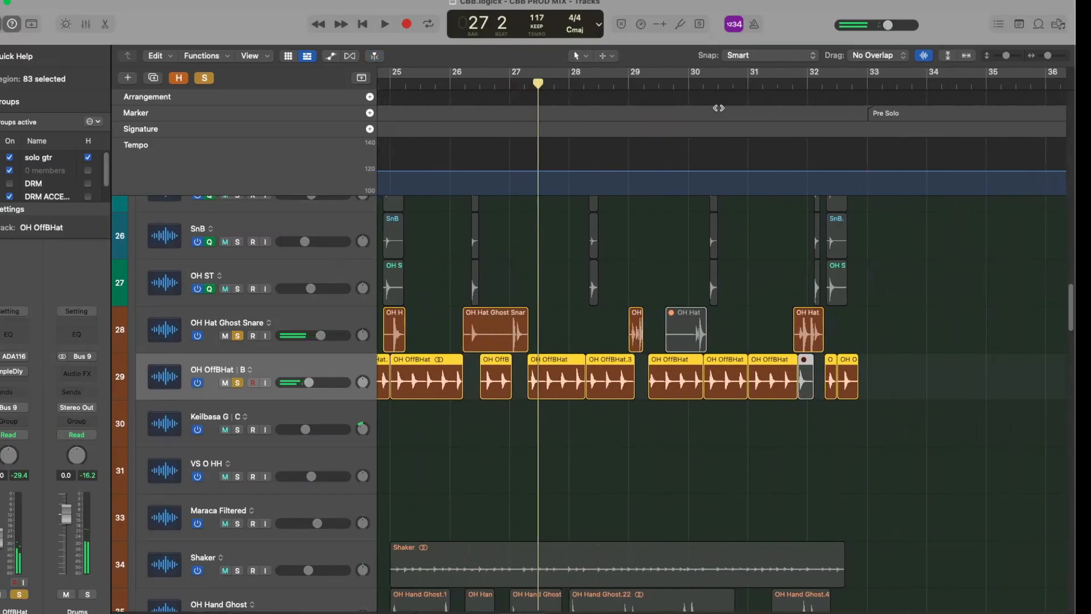
Audition the soloed hat tracks from bar 31 through the end of C1.
click(784, 87)
key(space)
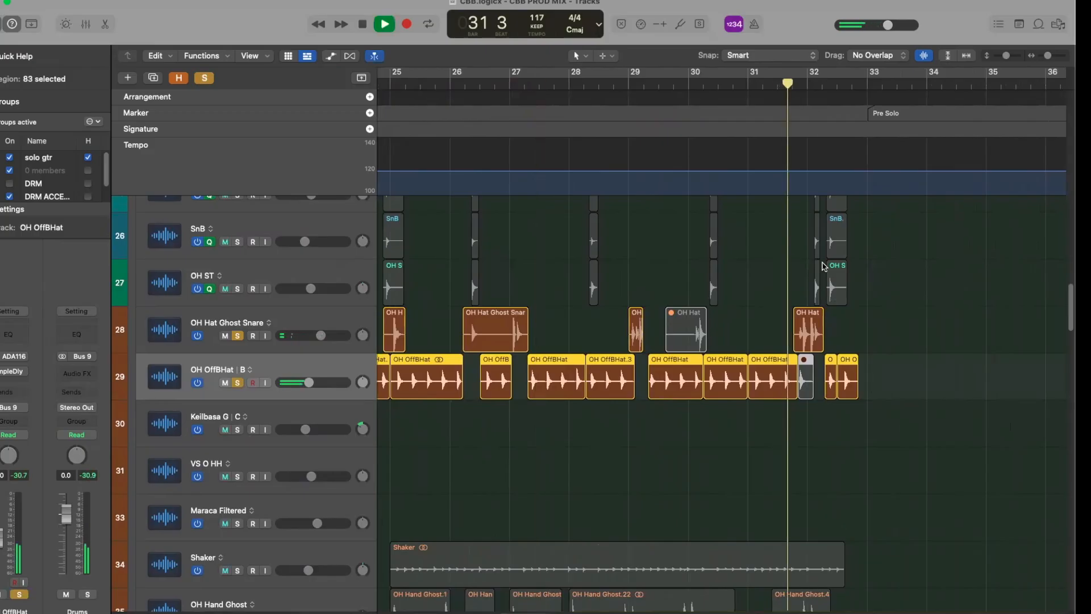
scroll(798, 330, up, 3)
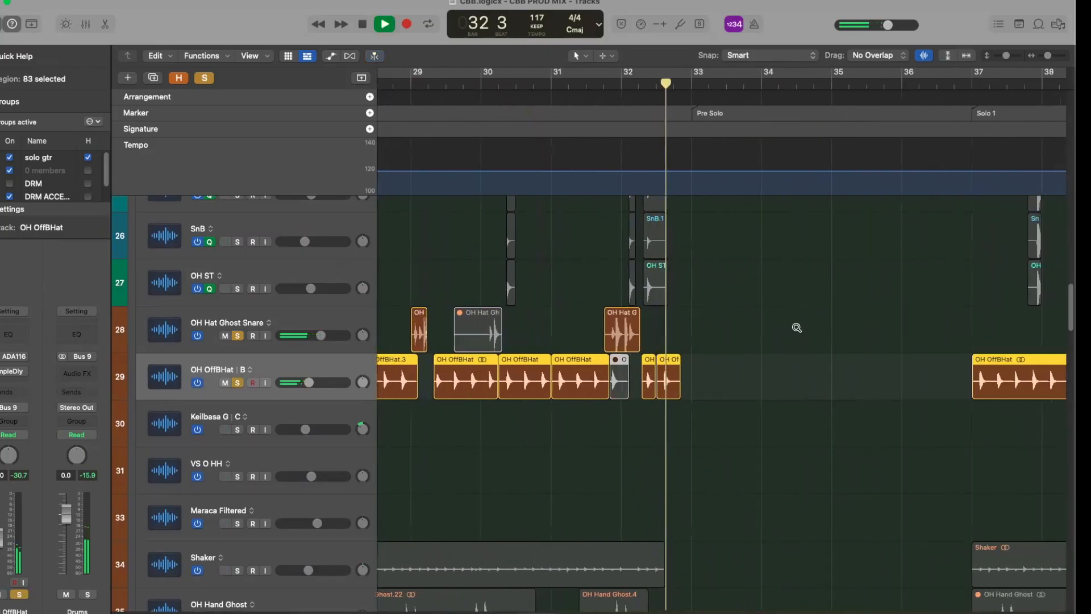
key(space)
Look over the hat regions in Solo 1, and unsolo the OH Hat Ghost Snare and OH OffBHat tracks.
scroll(798, 330, right, 10)
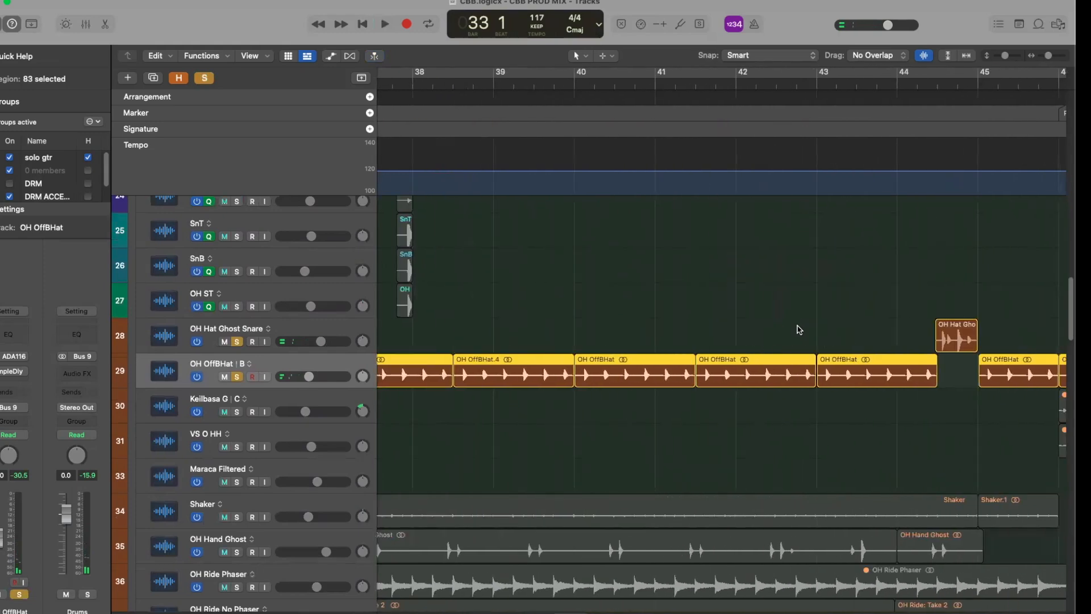
scroll(798, 331, left, 4)
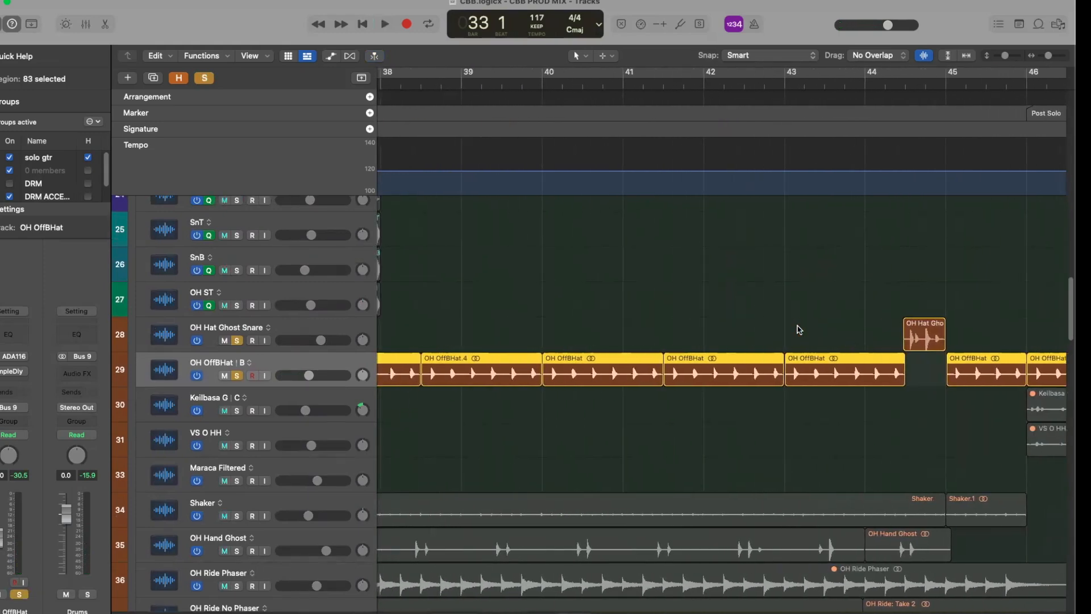
scroll(798, 331, down, 5)
scroll(798, 329, left, 15)
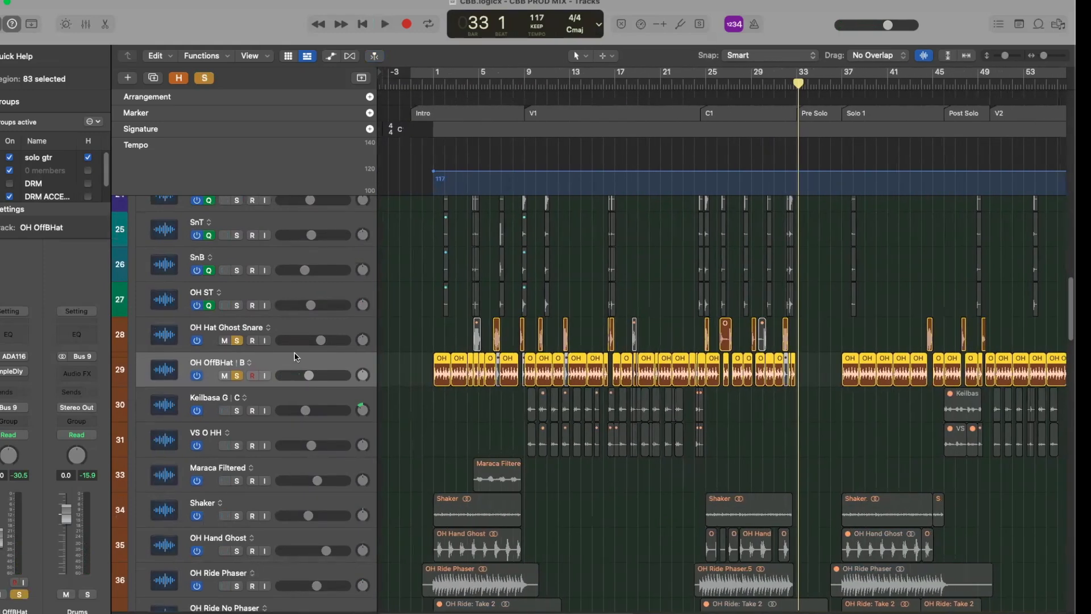
click(239, 341)
click(236, 374)
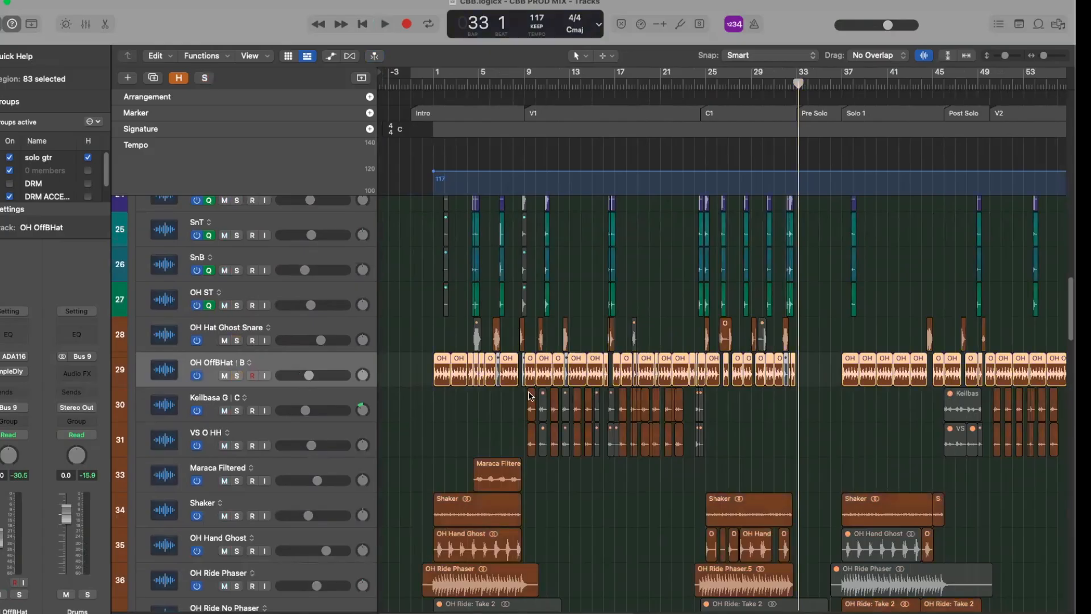
Select the Keilbasa G track and examine its regions across V1.
scroll(530, 396, up, 10)
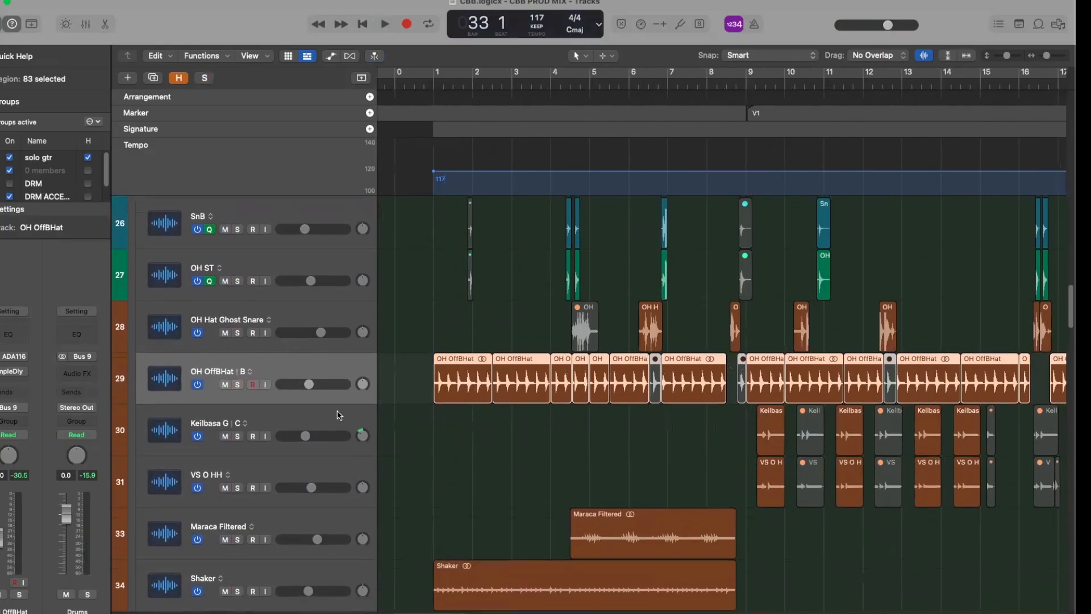
click(339, 415)
scroll(515, 439, down, 8)
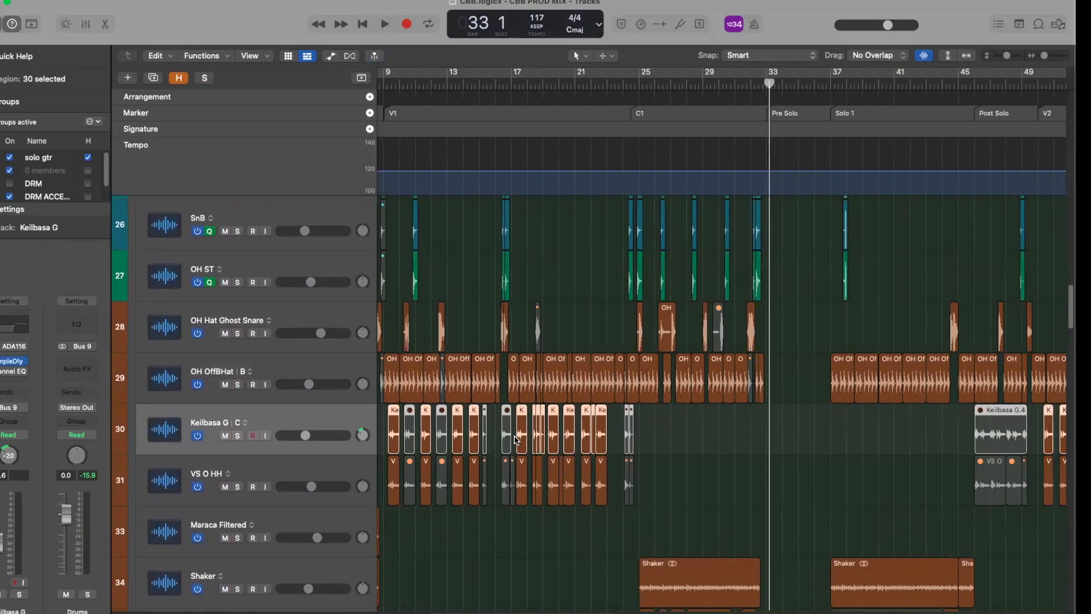
scroll(517, 438, up, 8)
scroll(517, 439, left, 5)
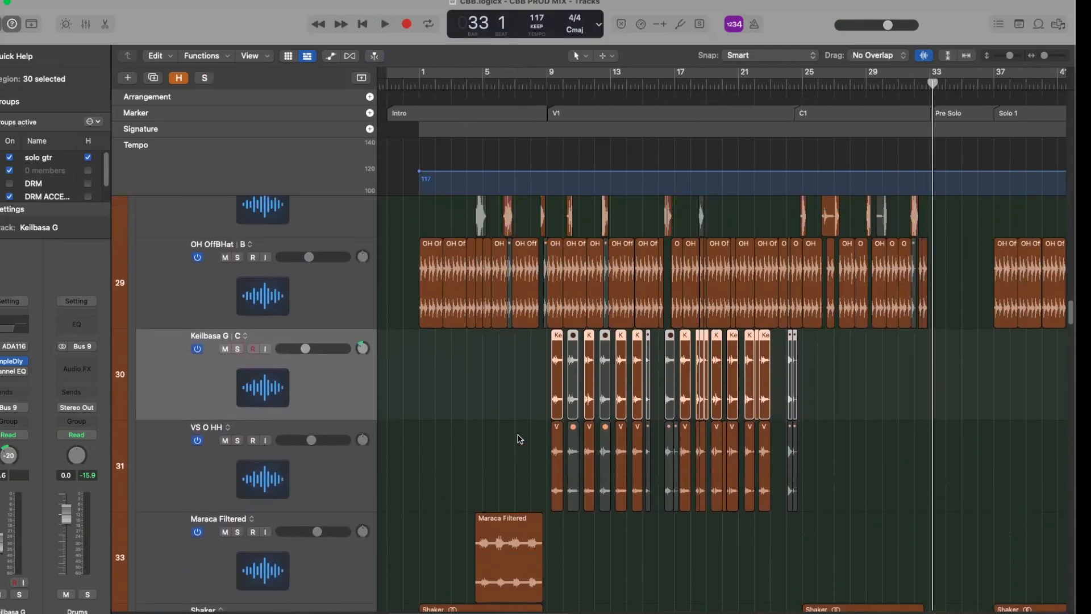
scroll(519, 437, down, 3)
scroll(547, 409, down, 3)
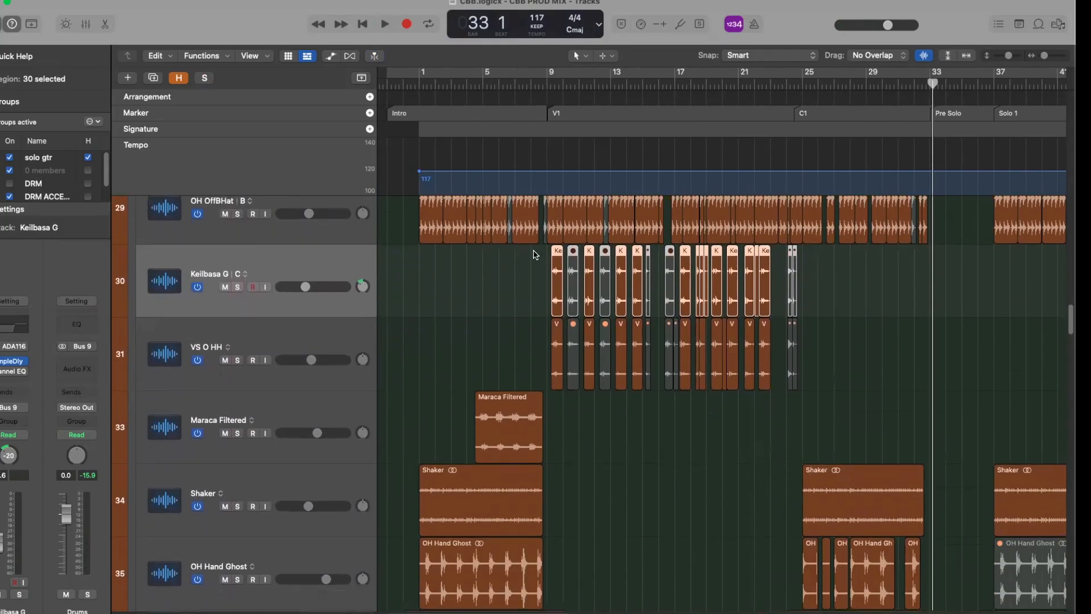
Return the playhead to bar 1 and look over the percussion tracks below Keilbasa G.
drag(554, 84, 538, 102)
scroll(629, 305, down, 4)
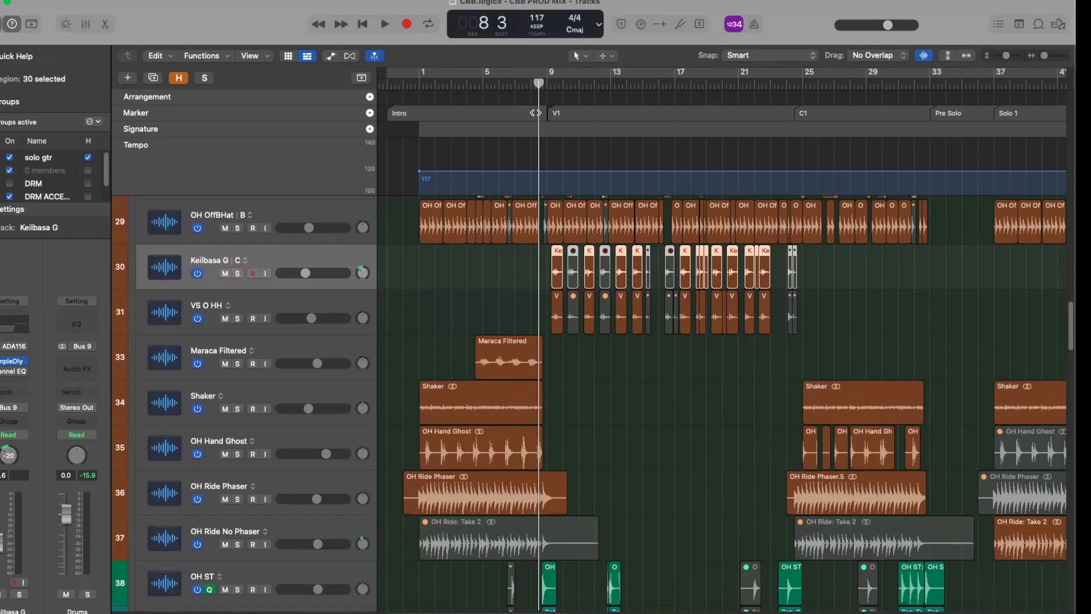
scroll(547, 285, left, 3)
key(Return)
scroll(487, 240, down, 2)
scroll(332, 343, down, 2)
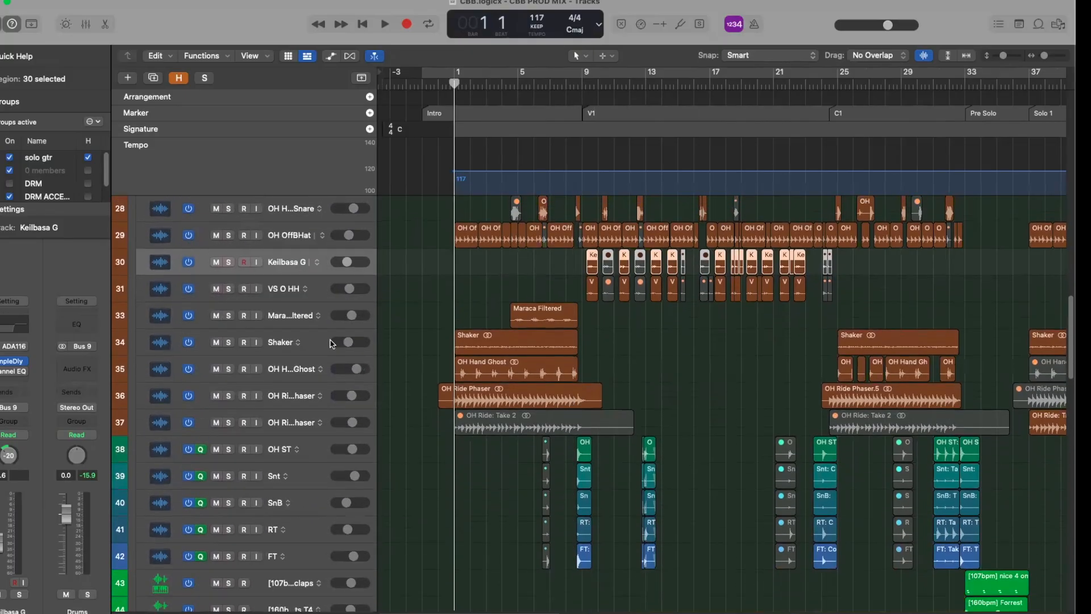
Solo the Maraca Filtered track and place the playhead at its region start, bar 4 beat 3.
click(290, 320)
key(s)
scroll(556, 284, up, 3)
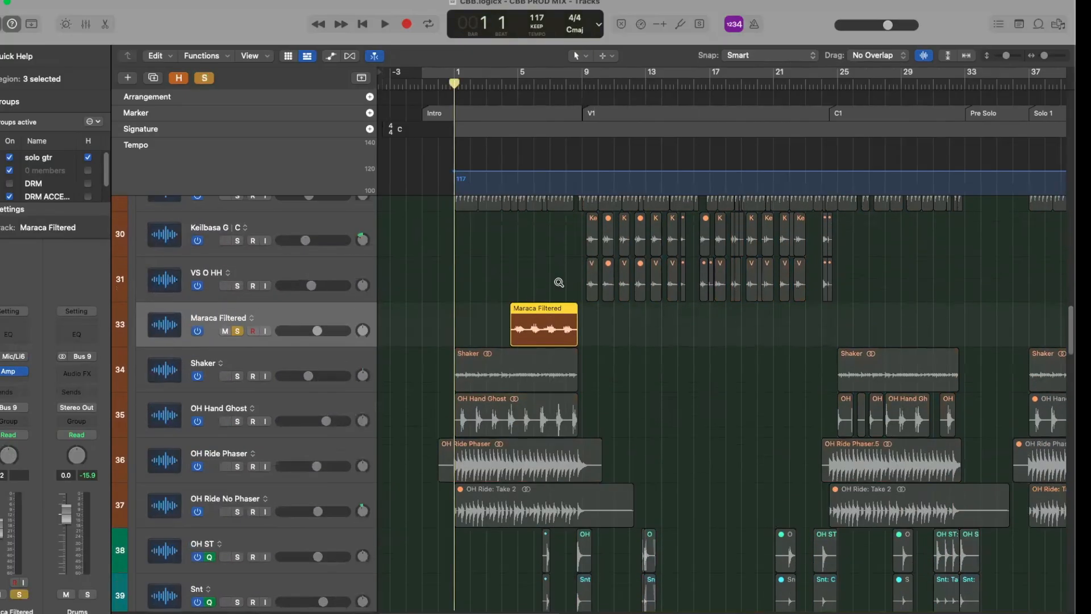
drag(526, 85, 508, 91)
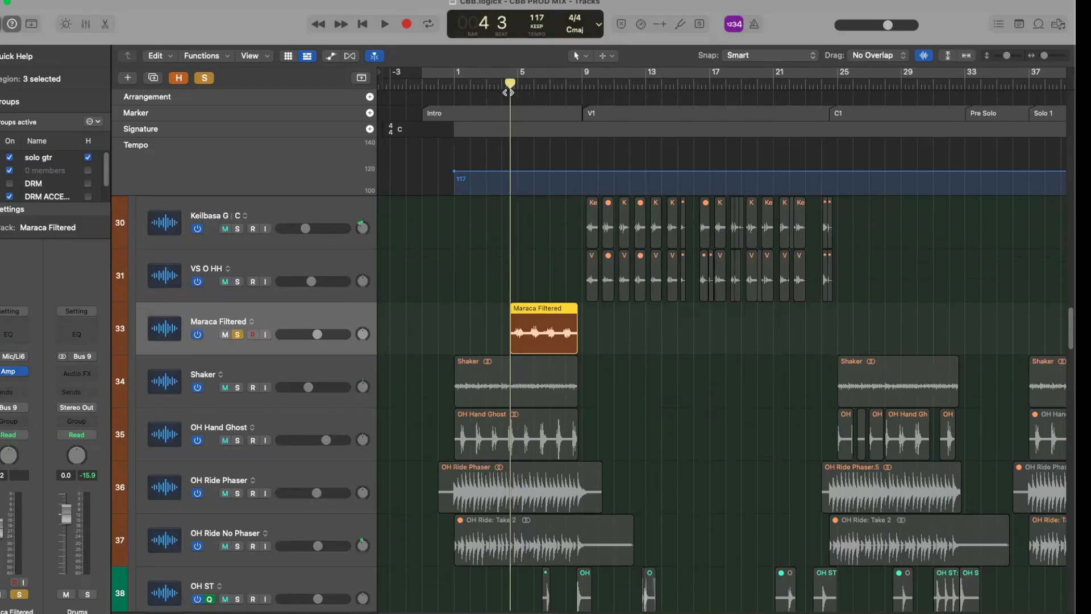
key(z)
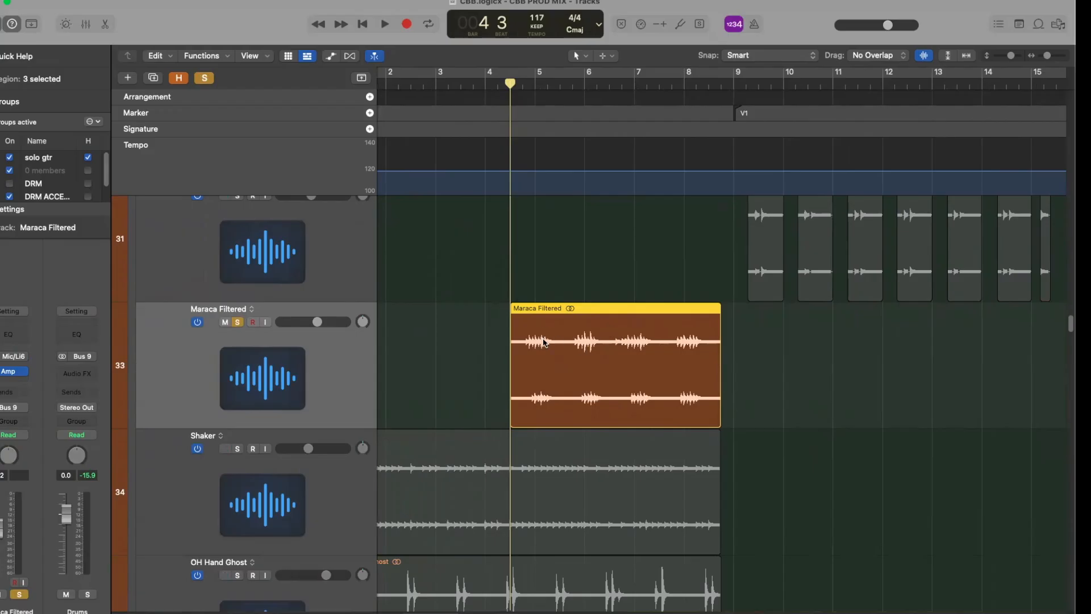
Inspect the Amp Designer settings on the Maraca Filtered track, and close the plug-in window.
click(528, 359)
click(11, 373)
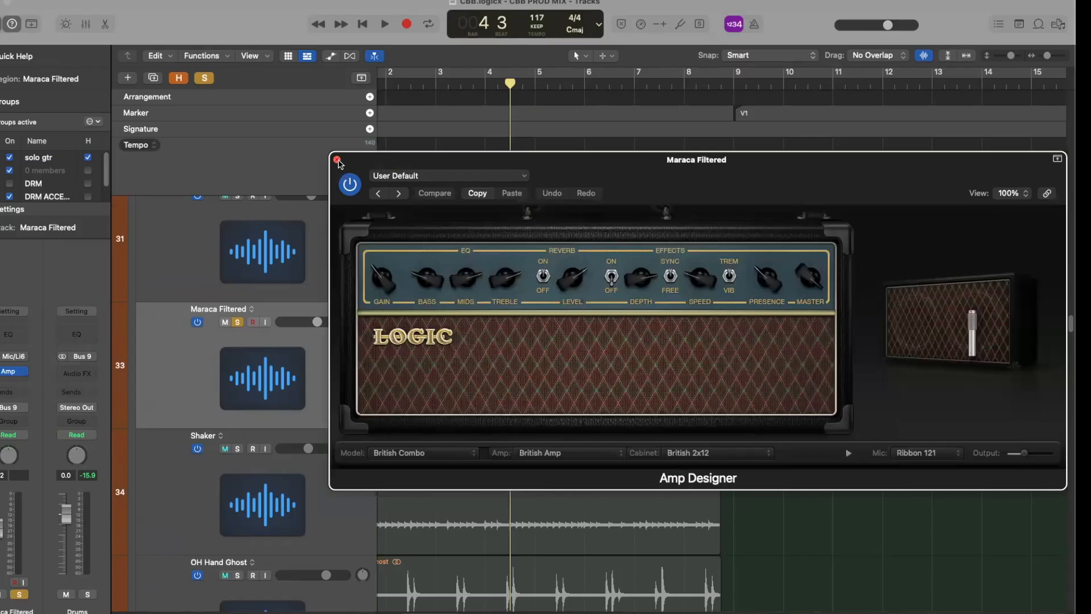
click(337, 161)
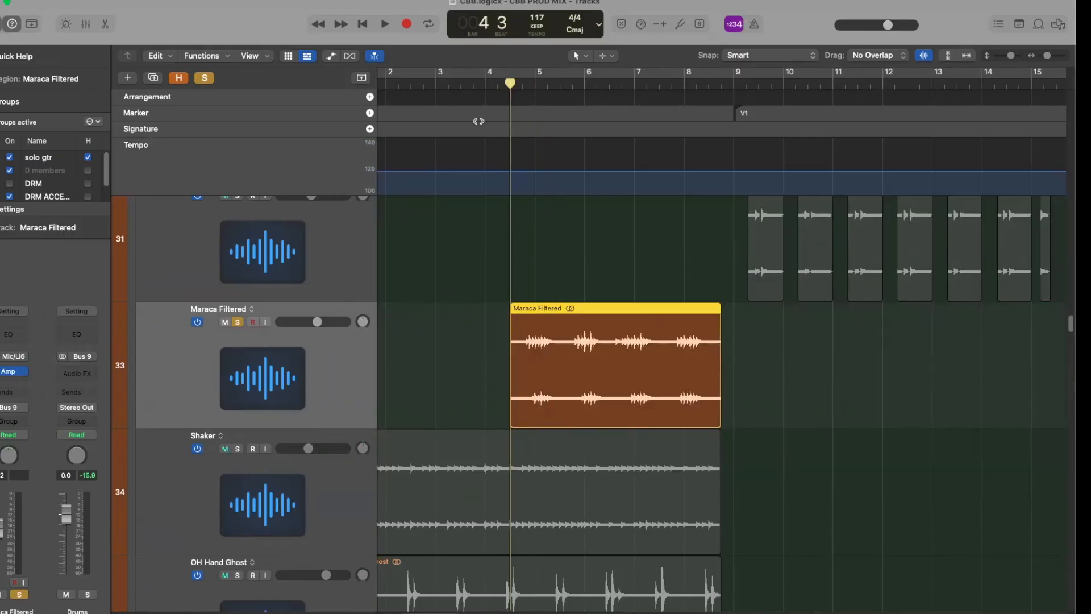
Audition the soloed Maraca Filtered region to its end, and unsolo the track.
click(451, 330)
key(space)
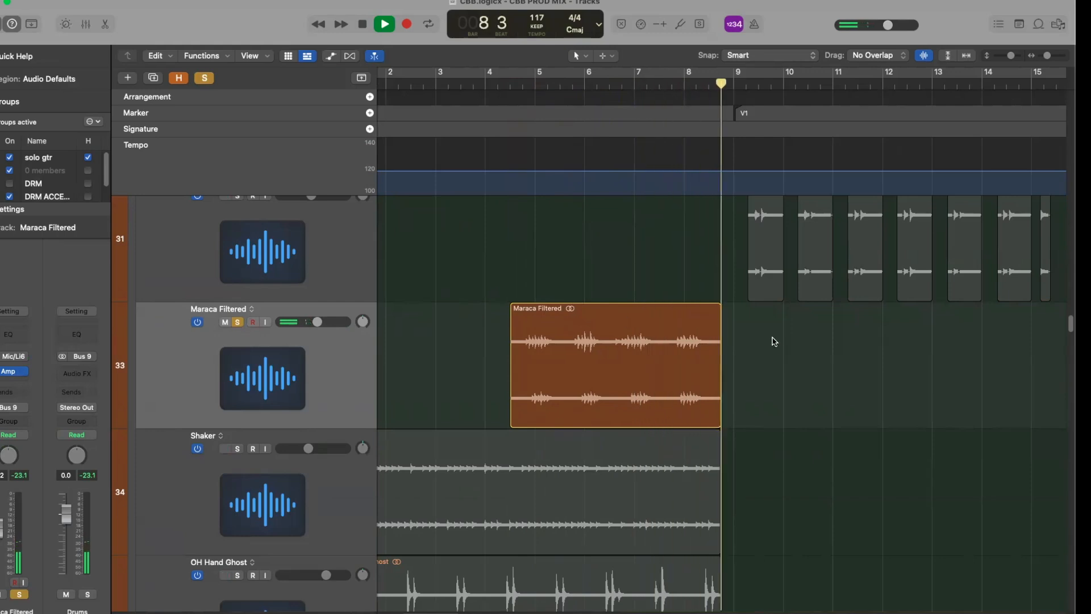
key(space)
click(239, 323)
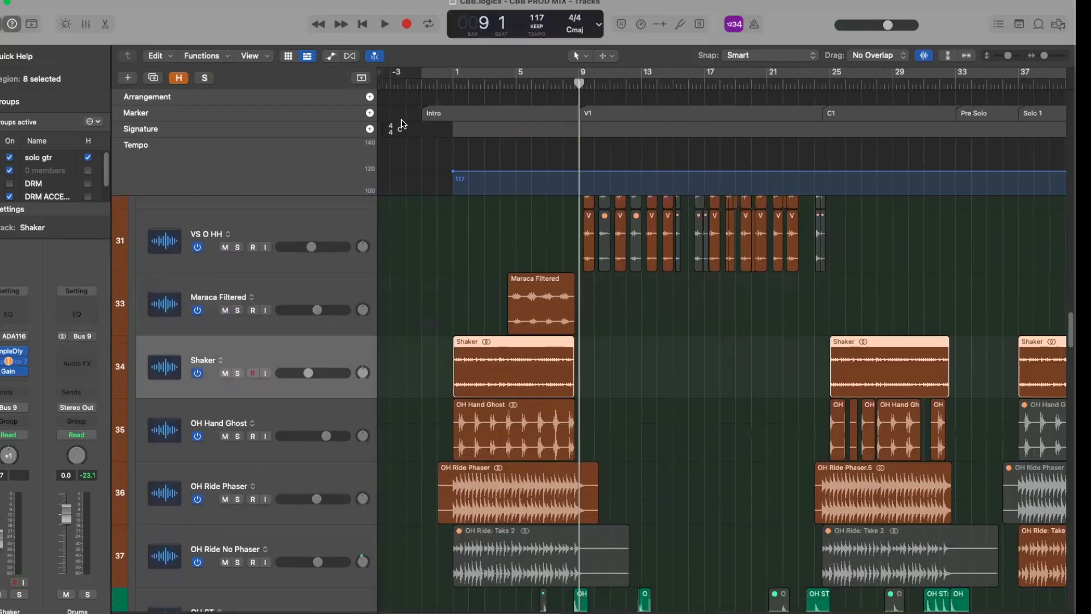
Play the song from bar 1, briefly soloing the Shaker track to hear it alone, and stop playback.
click(455, 85)
key(space)
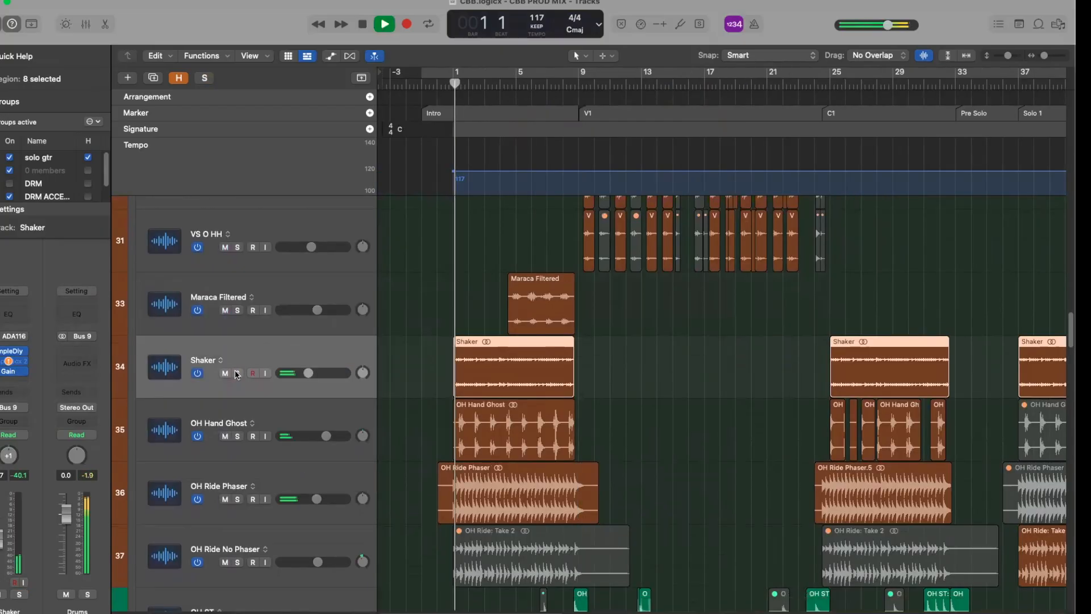
click(237, 374)
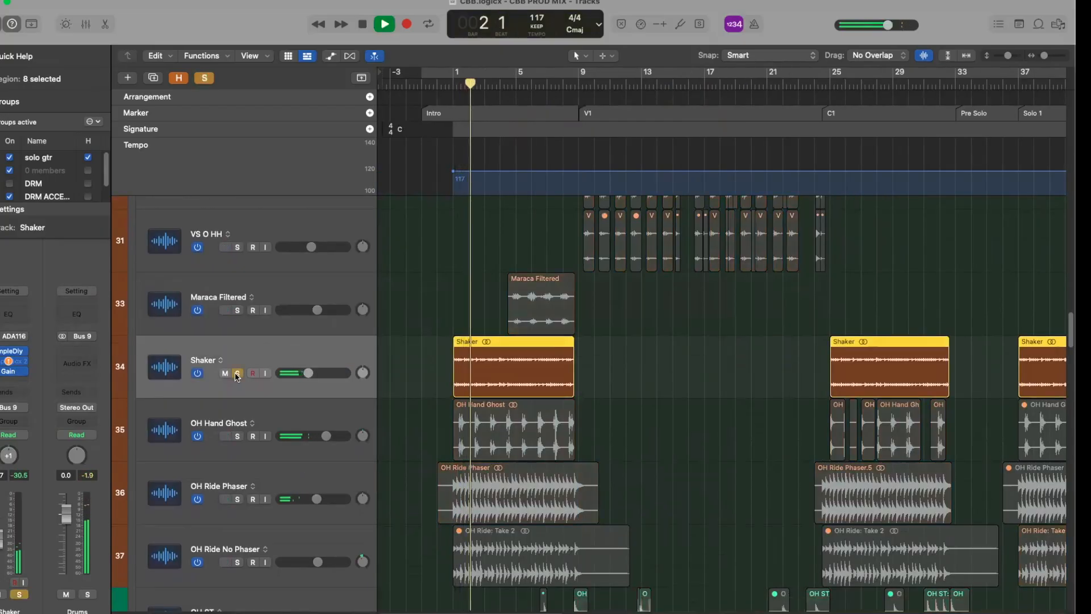
click(237, 373)
key(space)
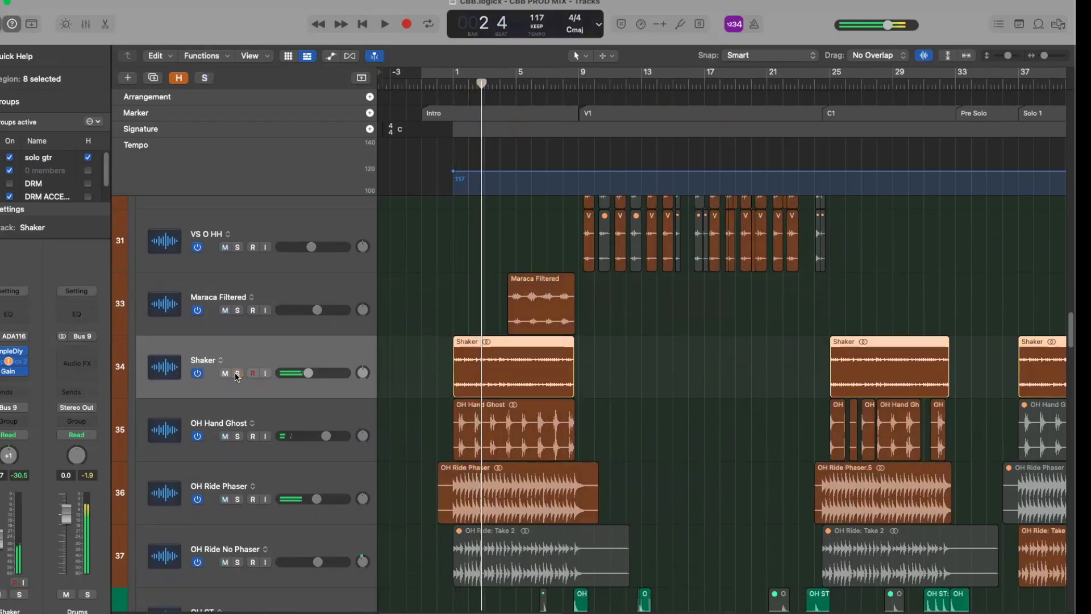
Solo the OH Hand Ghost track and audition it from bar 1.
click(237, 416)
scroll(237, 416, down, 2)
click(237, 366)
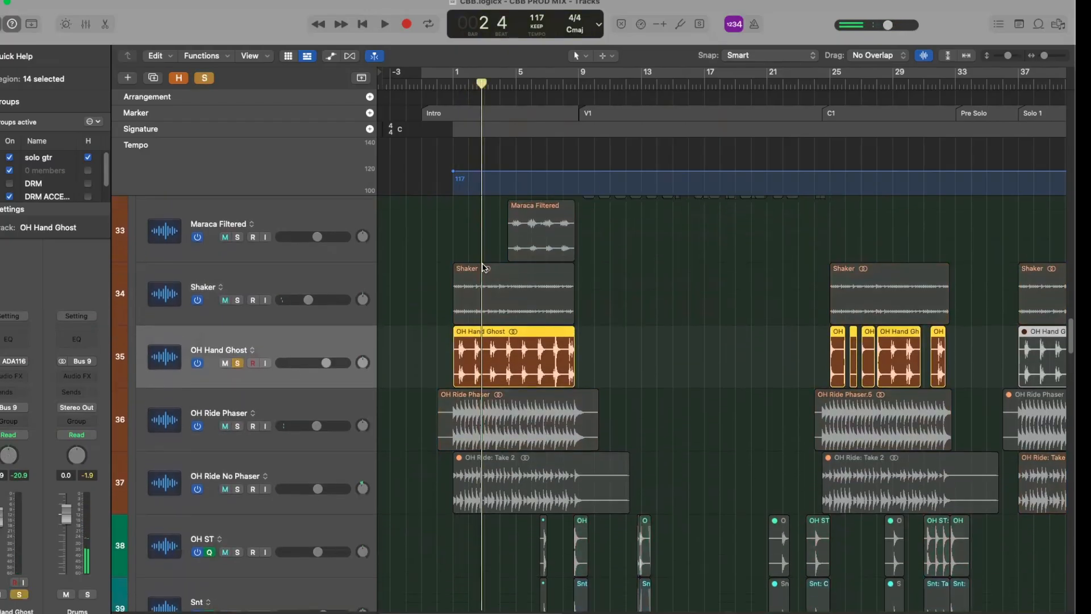
click(455, 84)
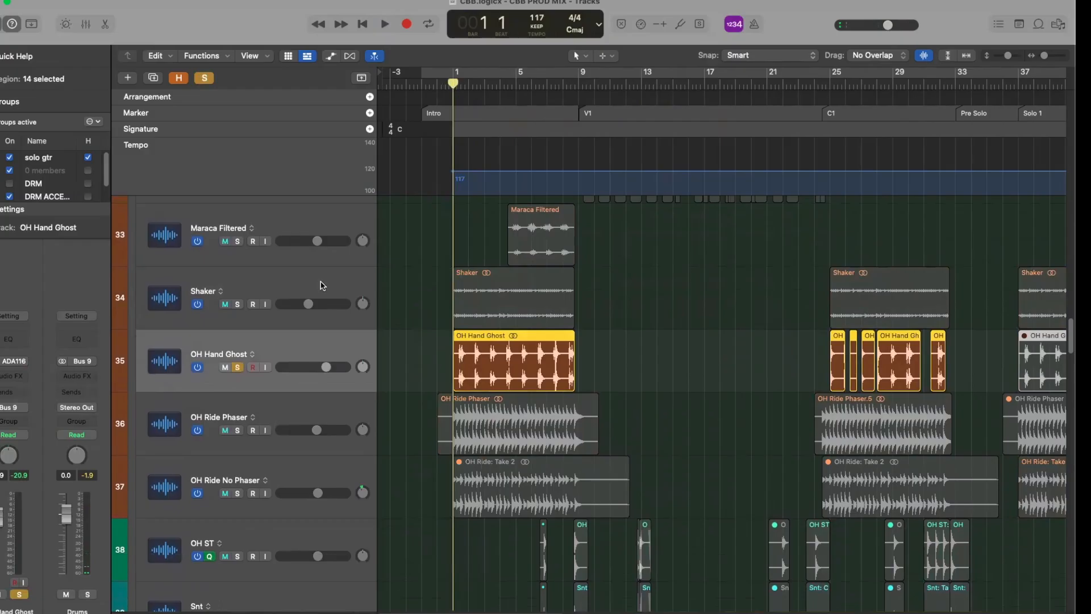
key(super+Right)
key(super+Right)
key(space)
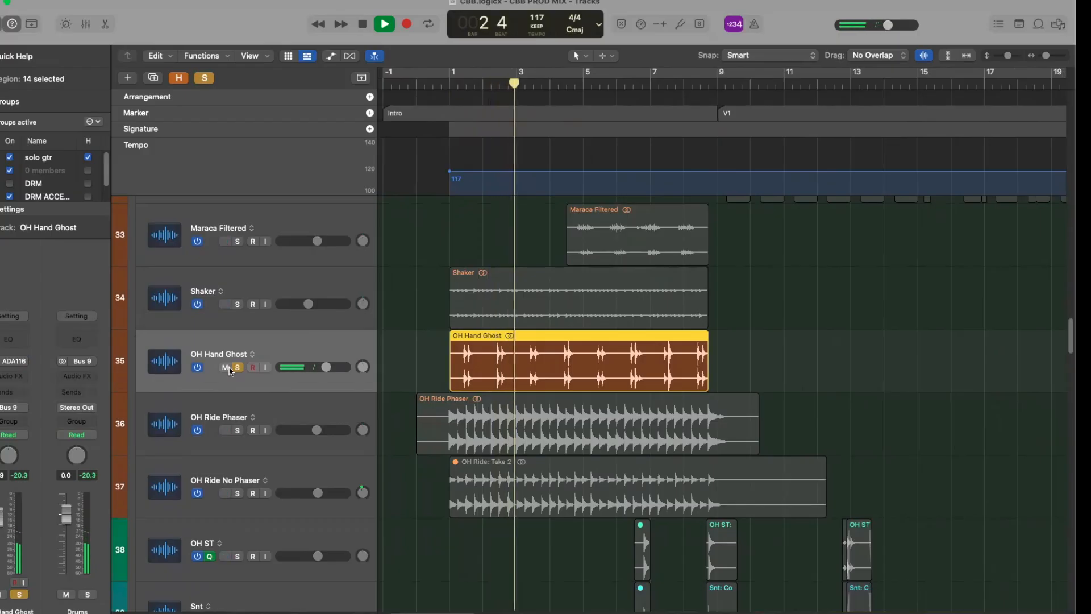
Switch the solo from OH Hand Ghost to the Drums stack during playback, listen to the full kit, and stop in bar 6.
key(super+Up)
key(super+Up)
key(super+Up)
key(super+Up)
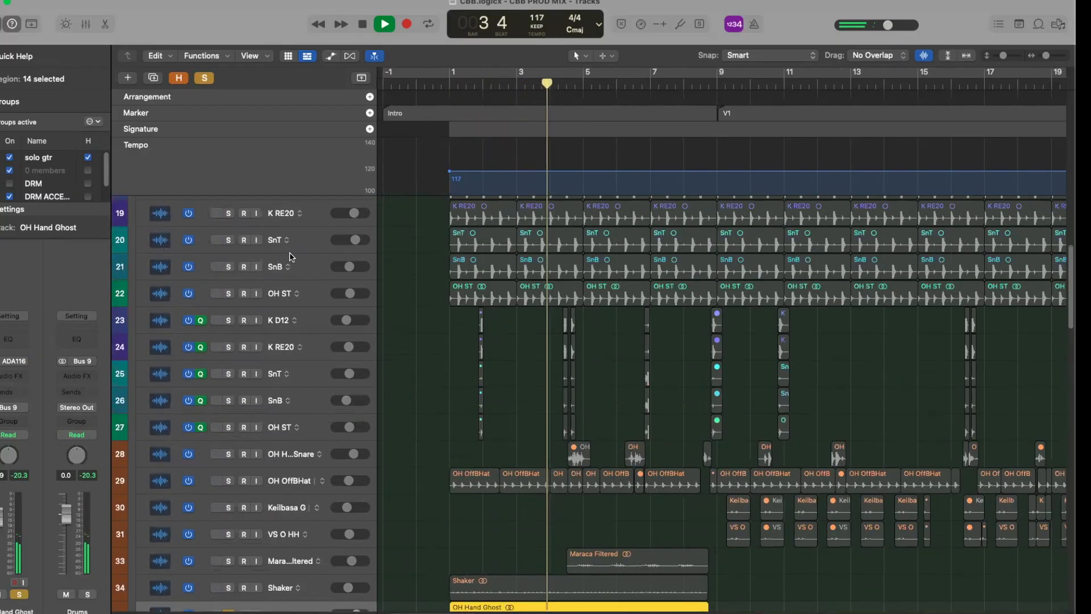
key(super+Up)
key(super+Up)
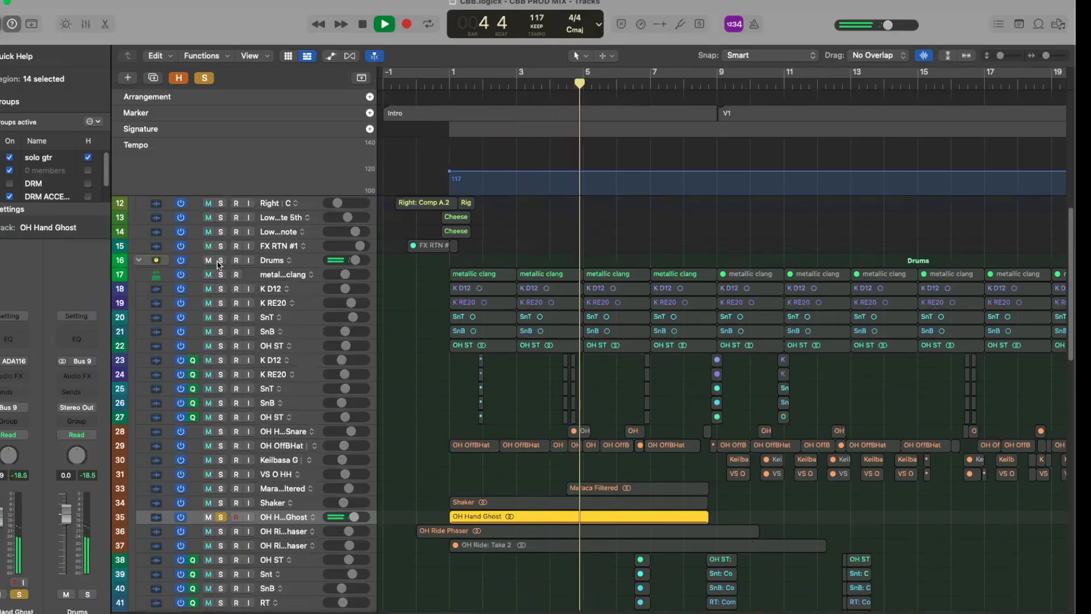
key(super+Down)
key(super+Down)
key(super+Down)
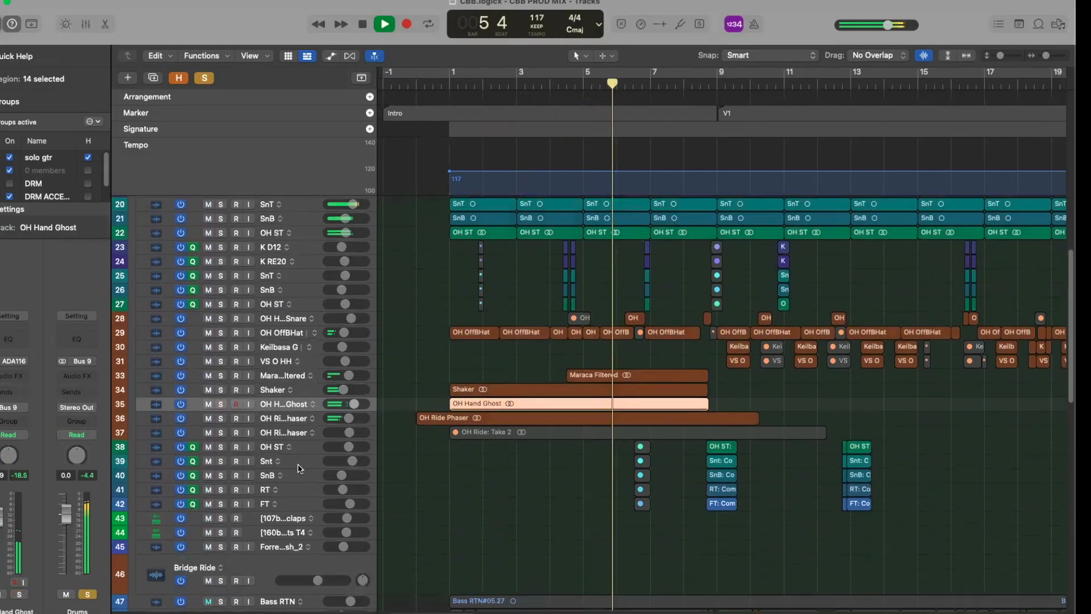
key(super+Down)
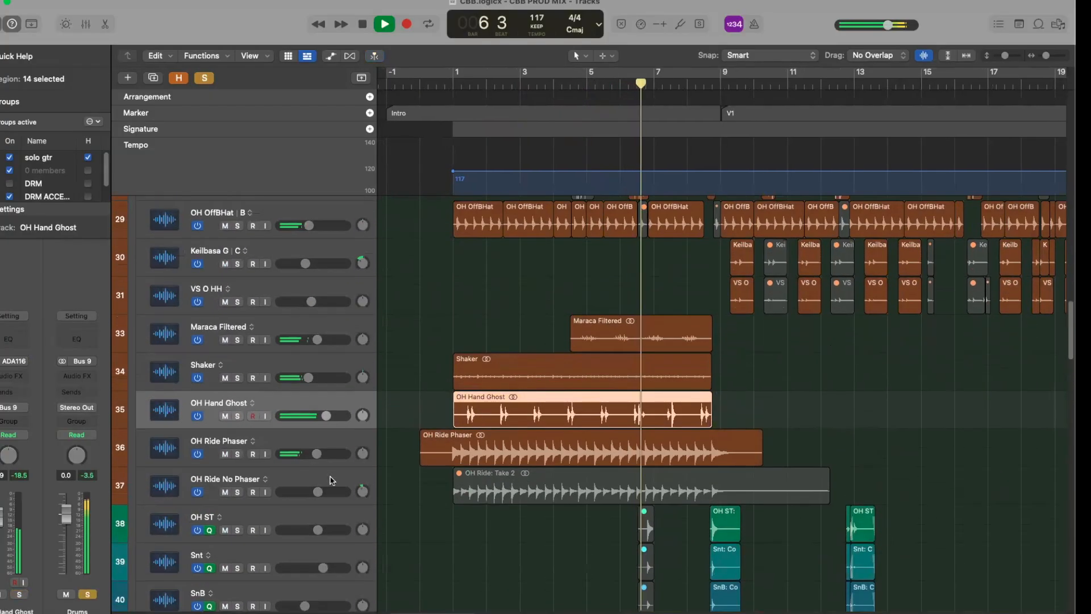
key(space)
Select the OH Ride Phaser track and check its ShaperBox 2 insert without changing the plug-in.
click(307, 444)
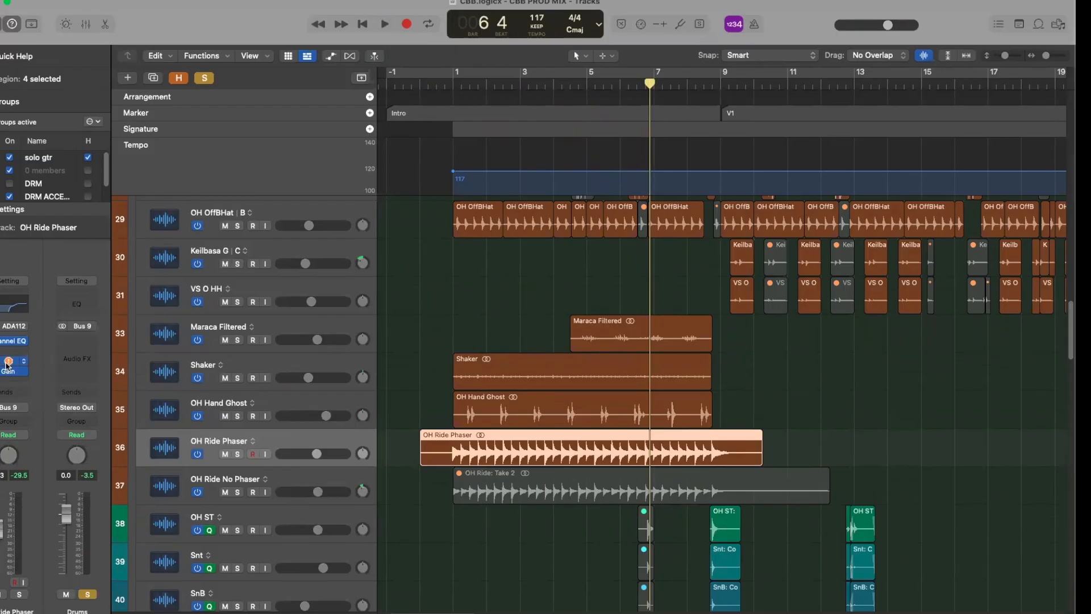
click(26, 366)
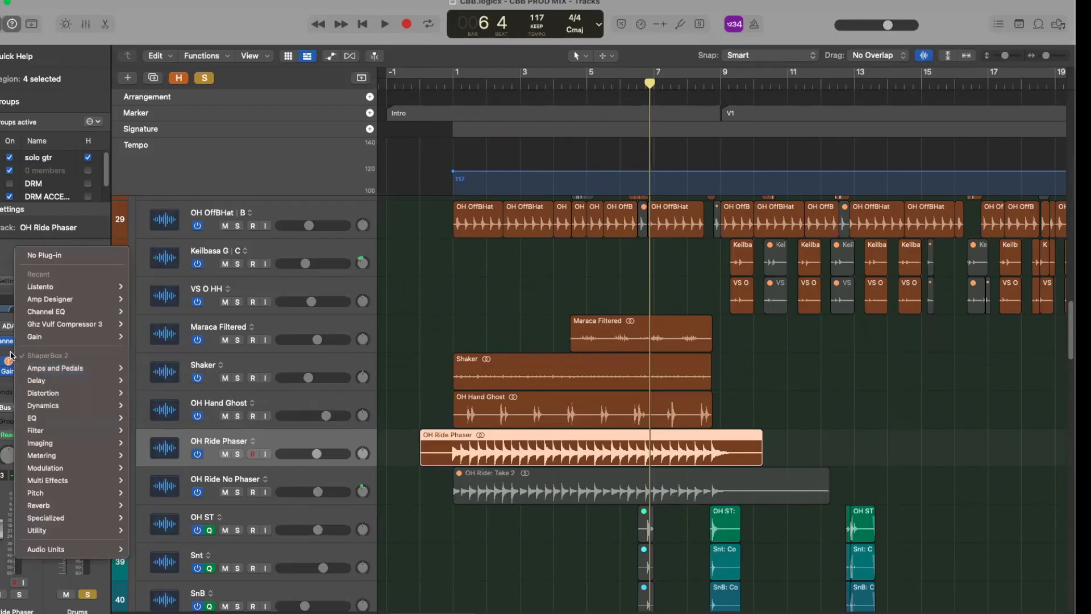
click(4, 348)
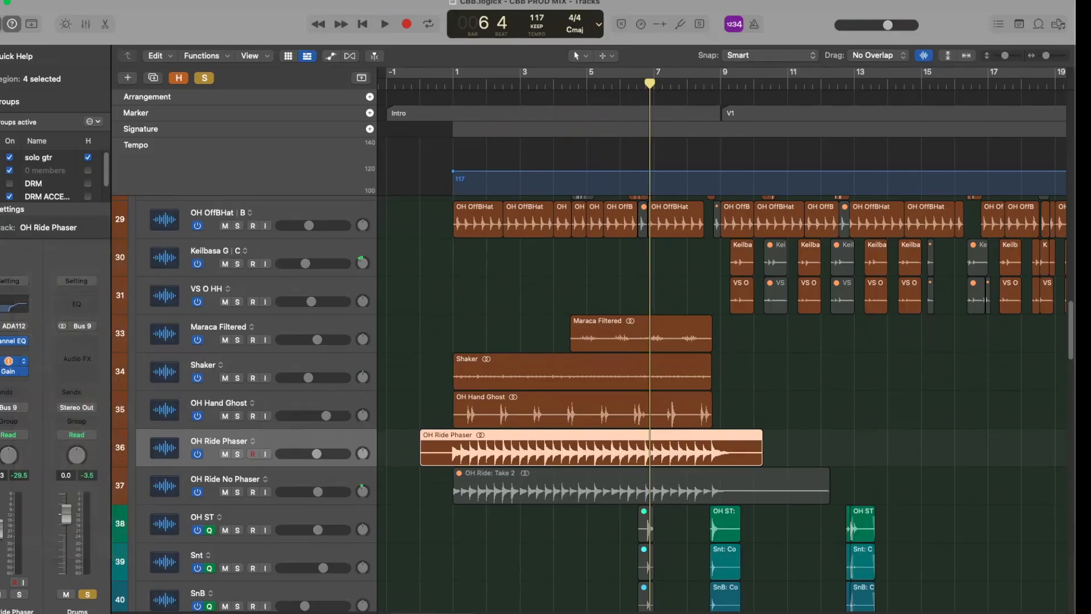
Solo the OH Ride Phaser track, audition it from bar 1 to bar 3, and unsolo it.
drag(457, 82, 445, 85)
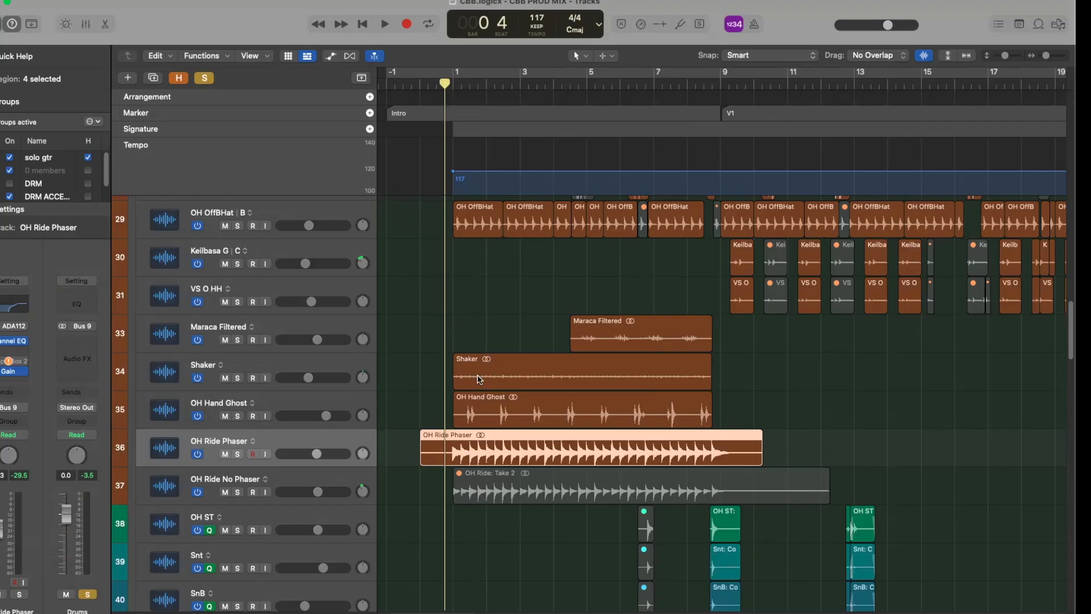
key(z)
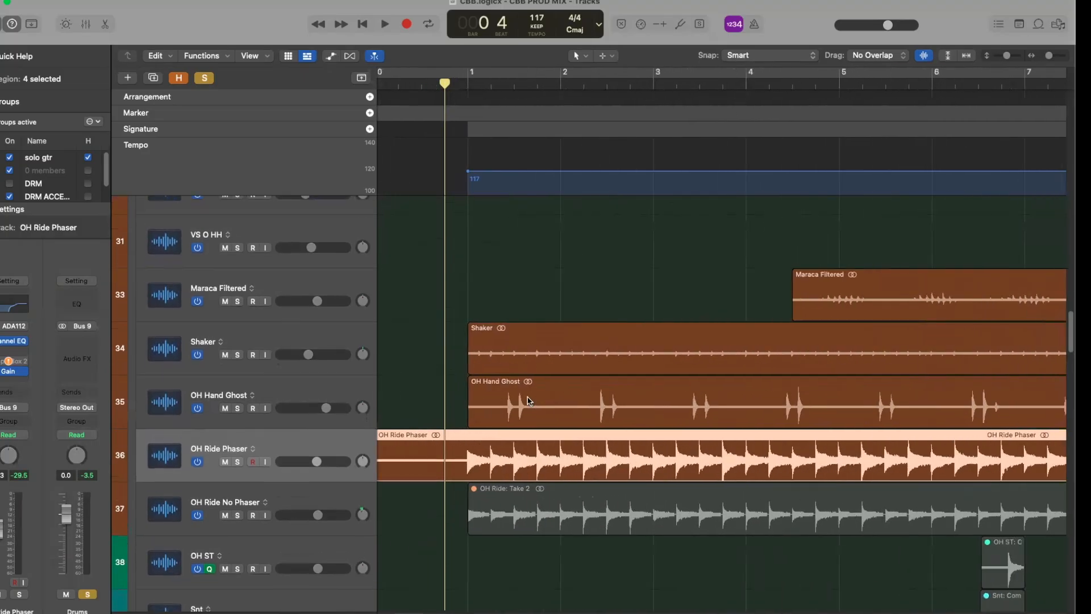
key(z)
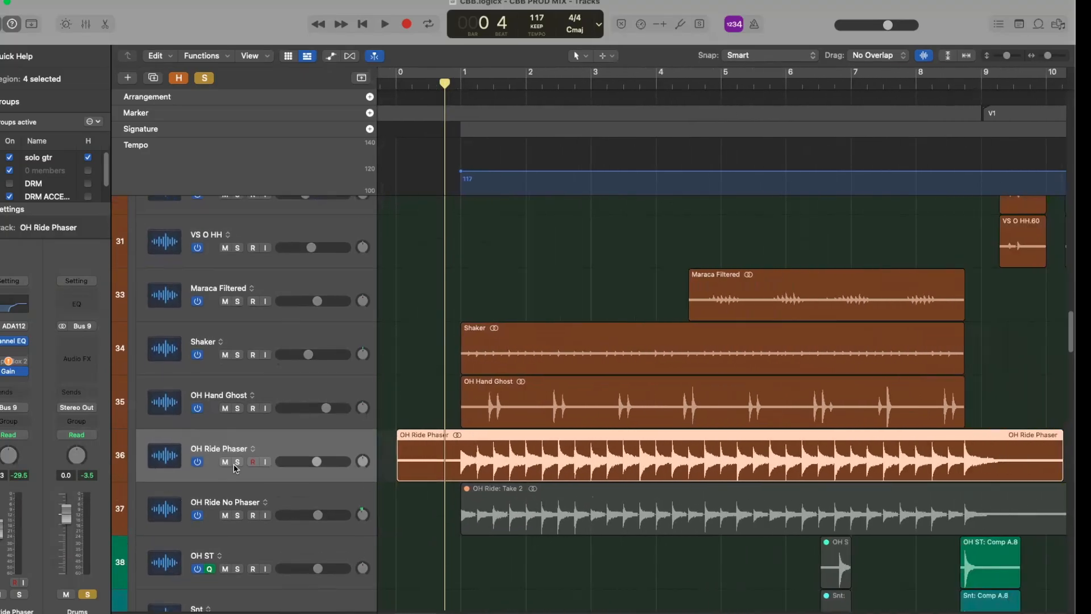
click(237, 462)
click(463, 82)
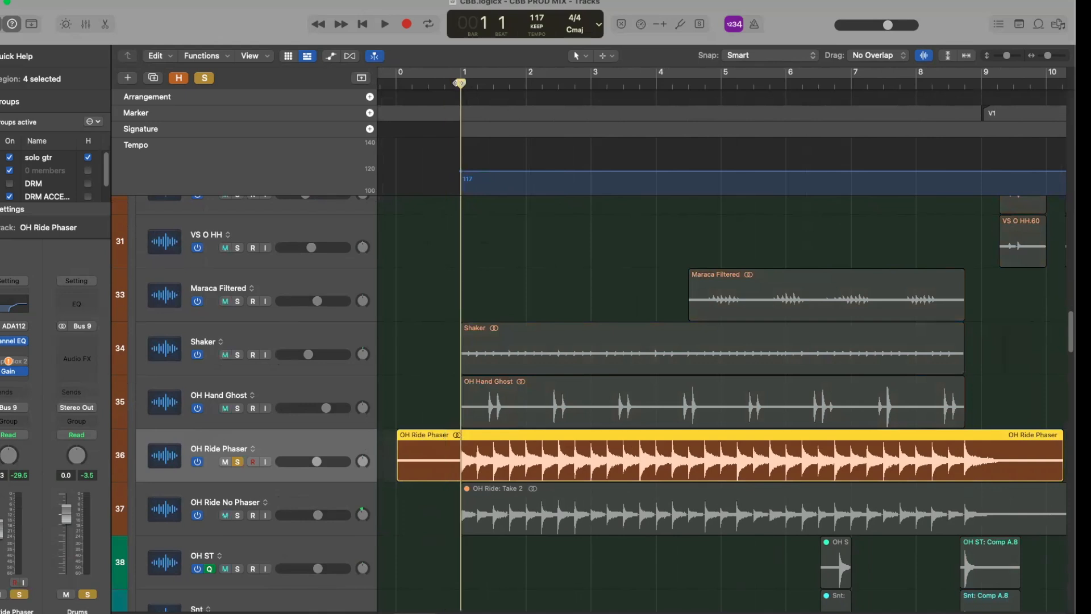
key(space)
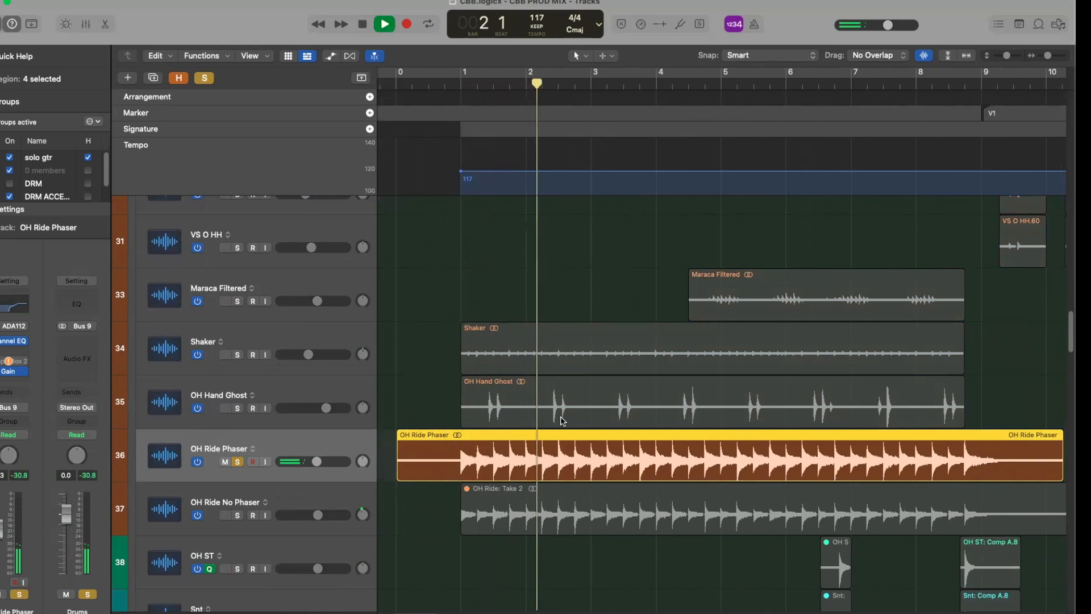
key(space)
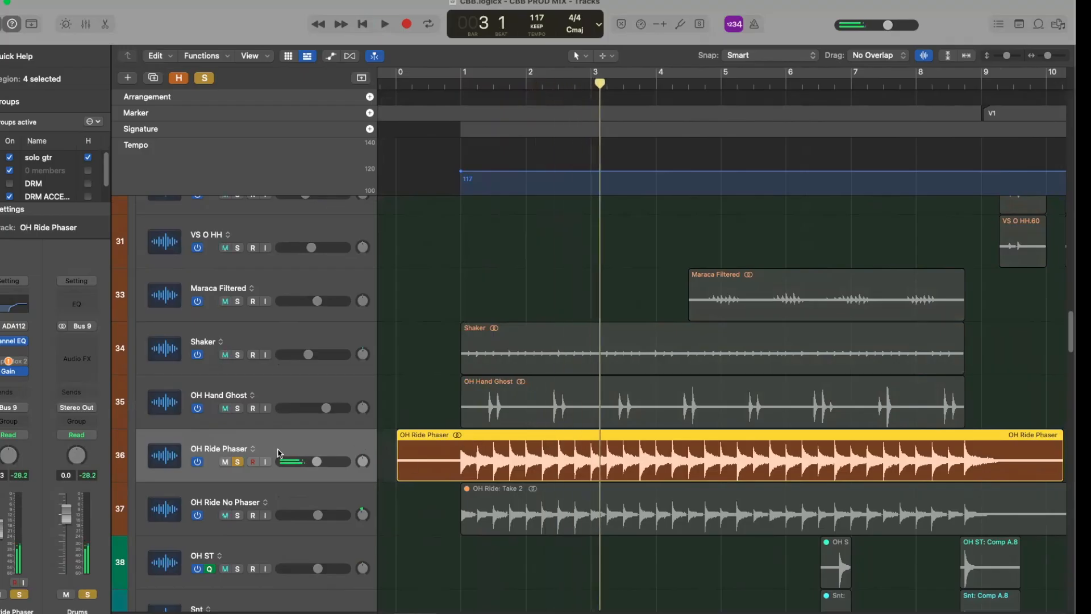
click(238, 463)
Look over the quantized fill tracks from OH ST to FT across the Intro and V1.
scroll(474, 402, down, 6)
scroll(475, 402, up, 1)
scroll(476, 402, down, 5)
scroll(485, 411, up, 4)
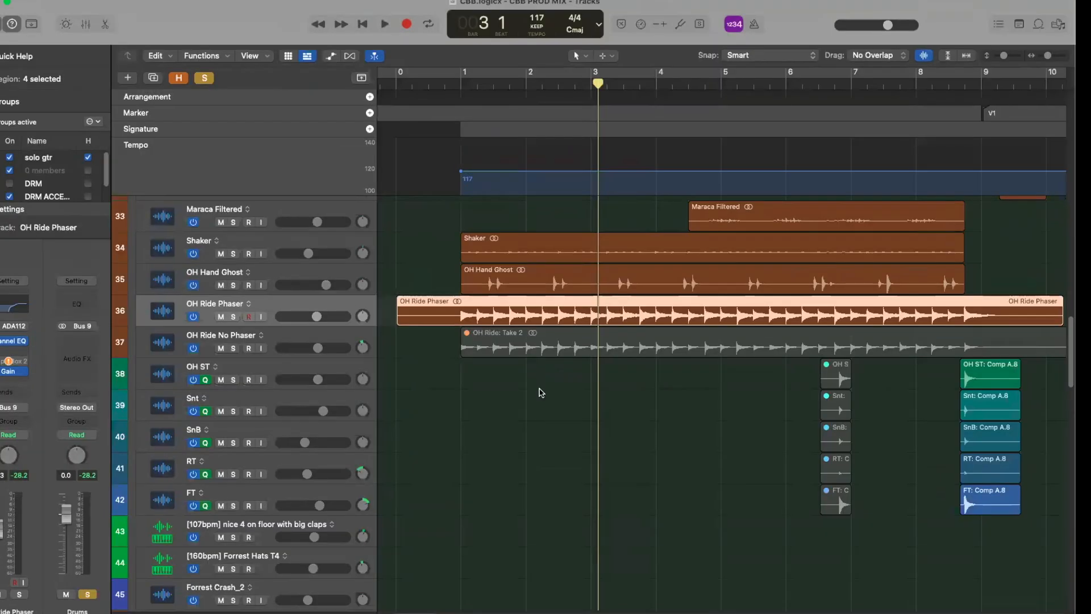
scroll(543, 364, down, 6)
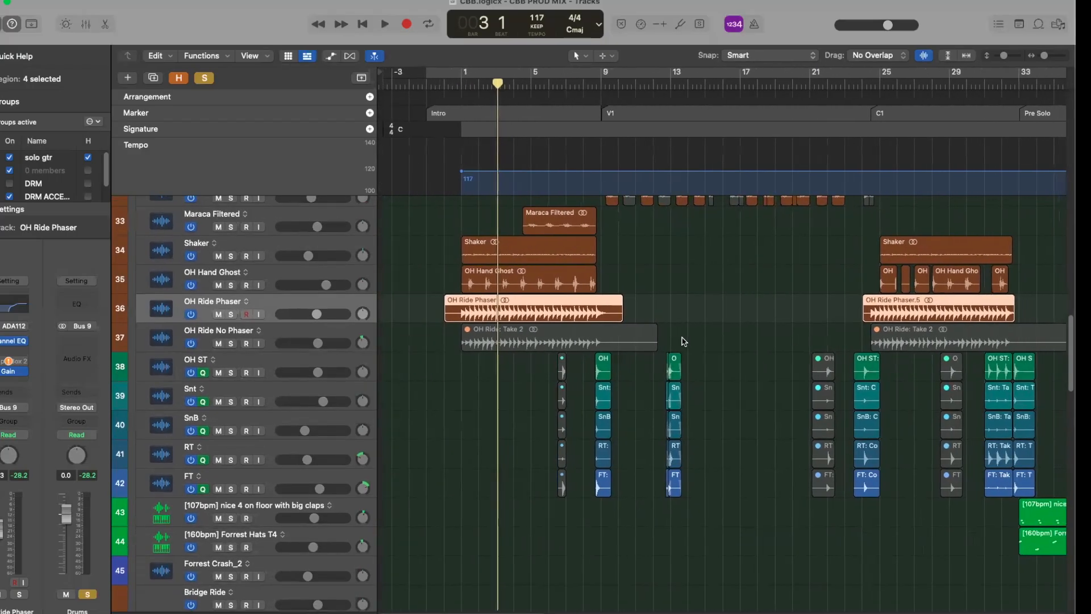
scroll(683, 341, down, 5)
scroll(570, 350, up, 8)
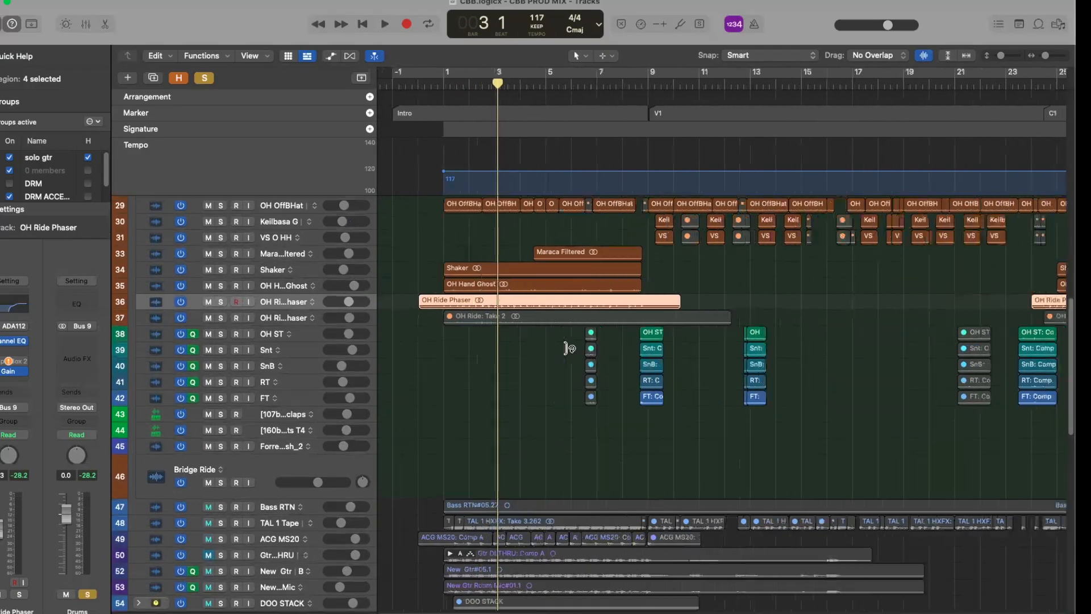
scroll(576, 348, up, 5)
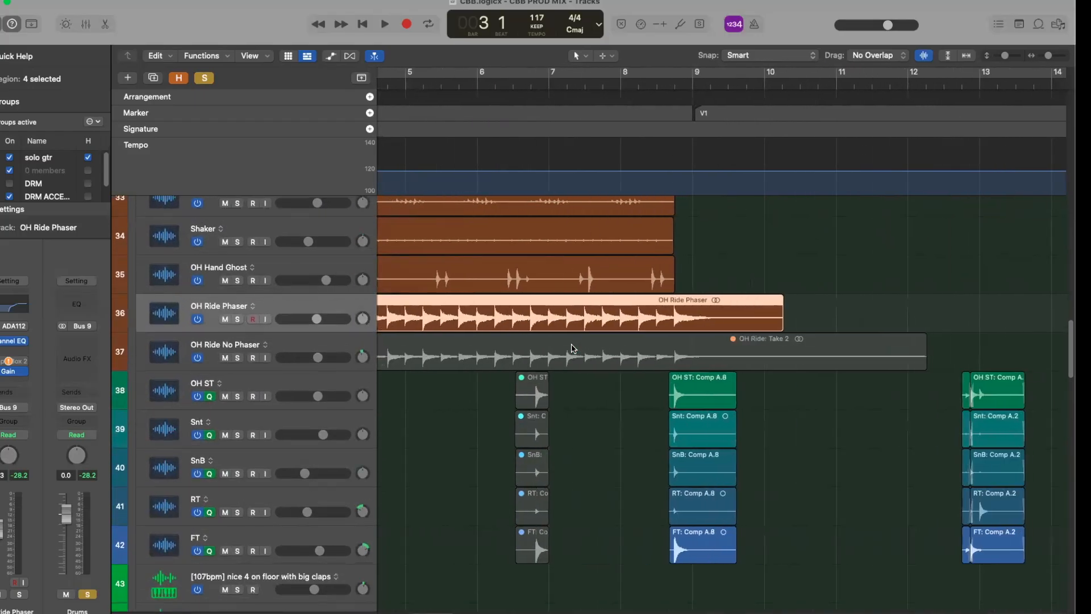
Audition the drum fills going into V1 with the Drums stack soloed, playing through to bar 13.
click(681, 79)
key(space)
click(658, 80)
scroll(722, 204, right, 3)
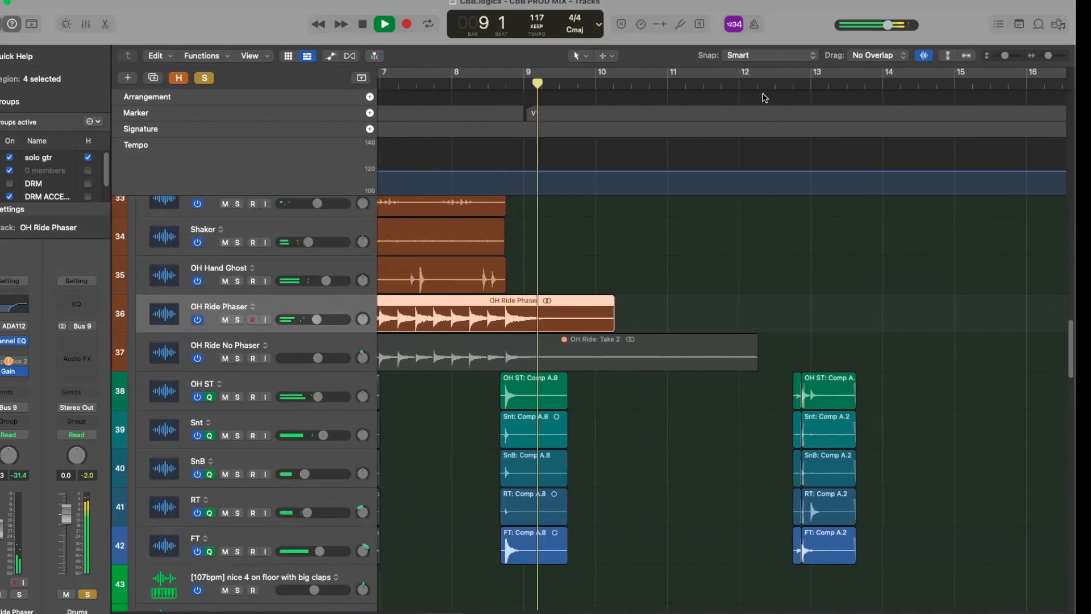
scroll(786, 151, right, 3)
scroll(786, 150, right, 15)
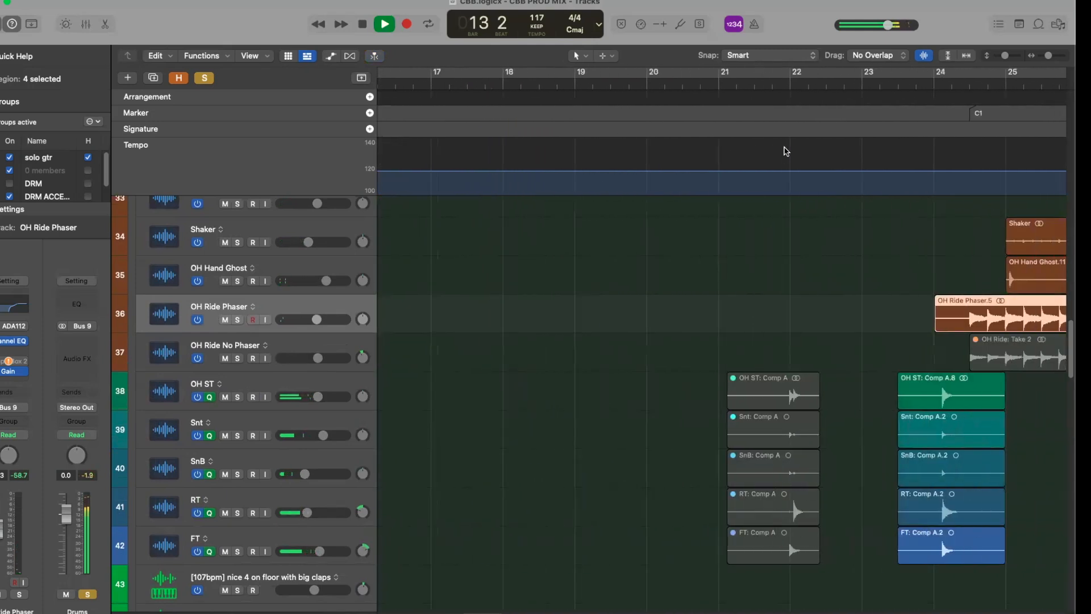
key(space)
Look over the fill regions on tracks 38 to 42 from C1 through Solo 1.
key(super+Up)
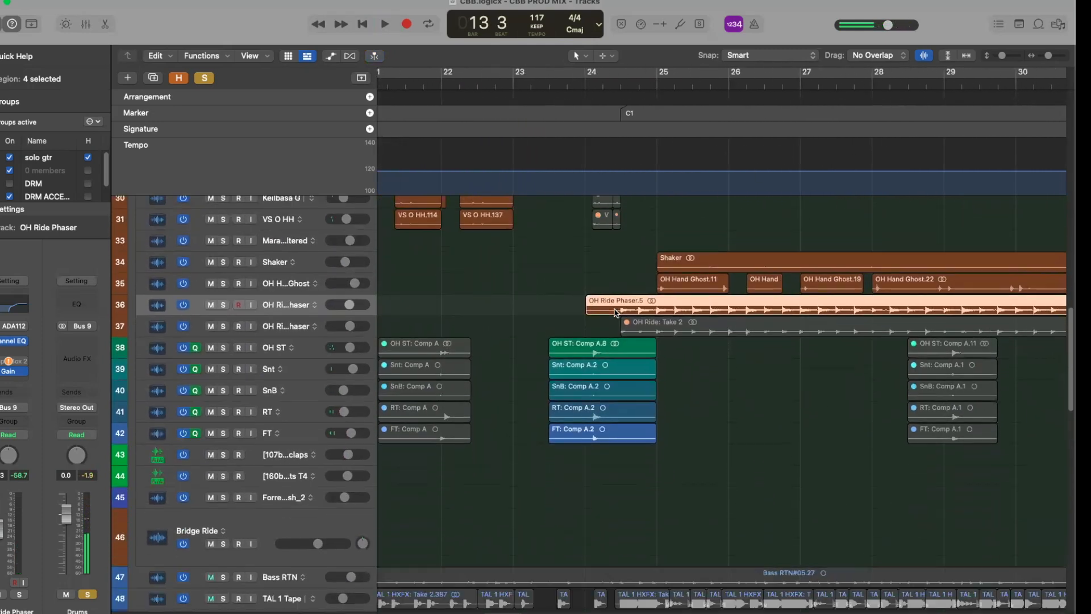
key(super+Left)
key(super+Left)
key(super+Left)
scroll(635, 341, right, 1)
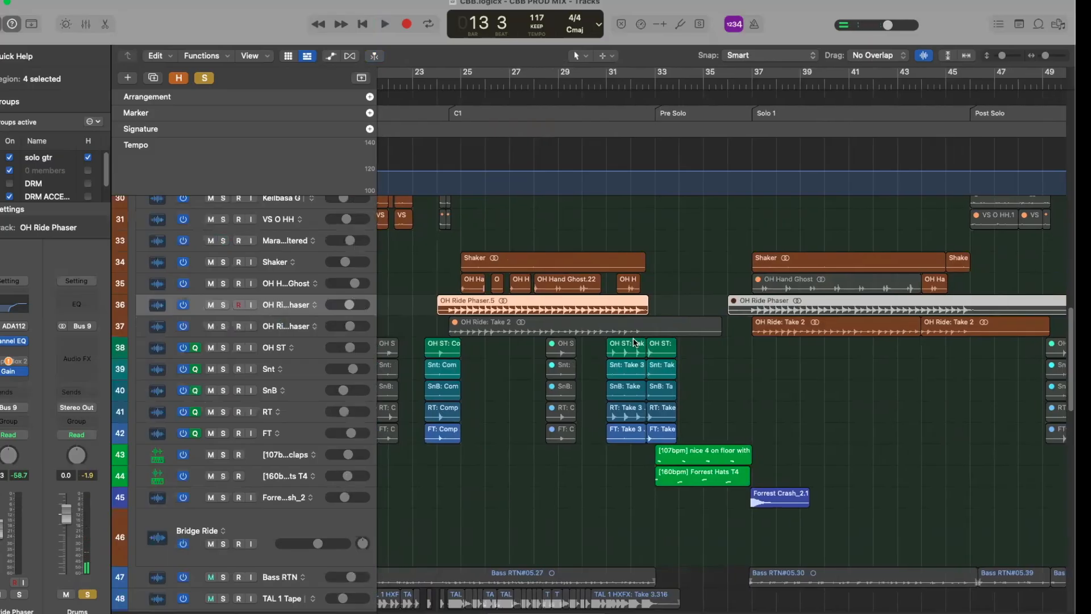
scroll(639, 344, left, 20)
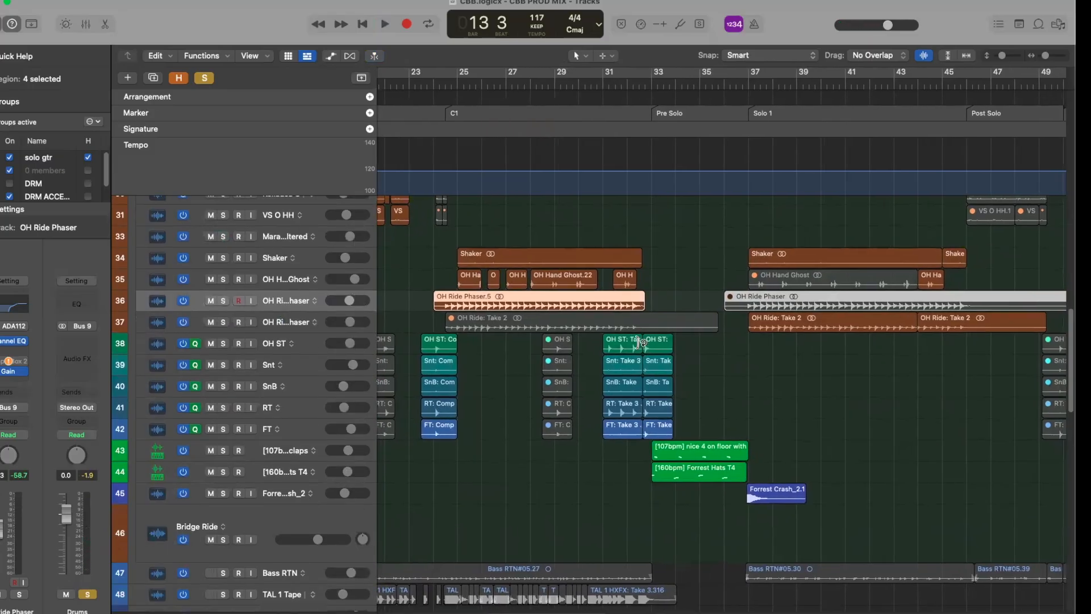
Look over the drum fill regions across the whole song up to the END marker, returning to the area around C1.
key(super+Left)
key(super+Left)
key(super+Left)
key(super+Left)
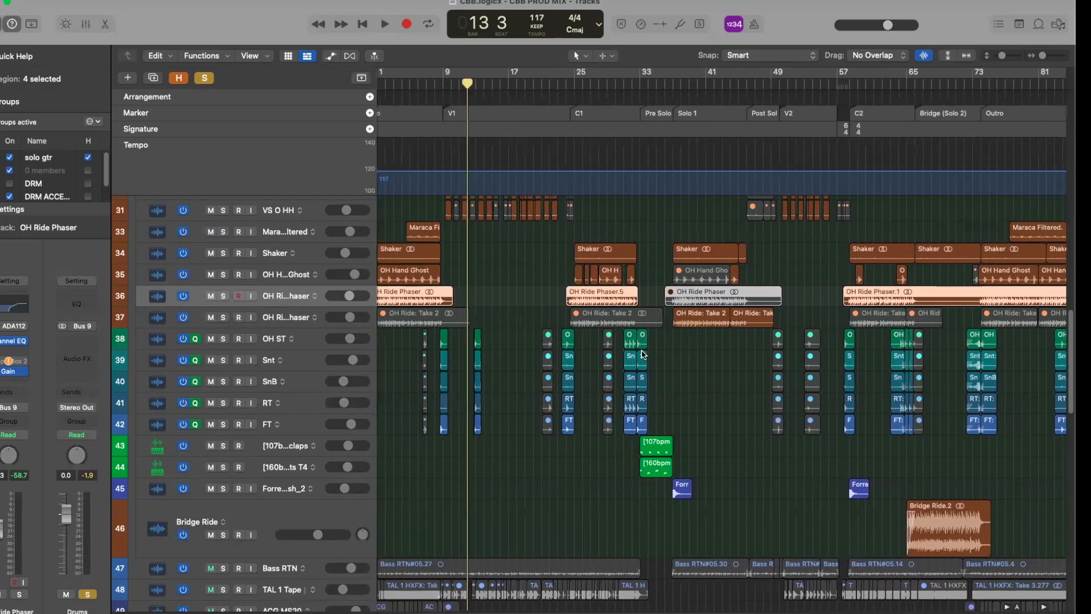
scroll(771, 358, right, 20)
scroll(771, 358, left, 20)
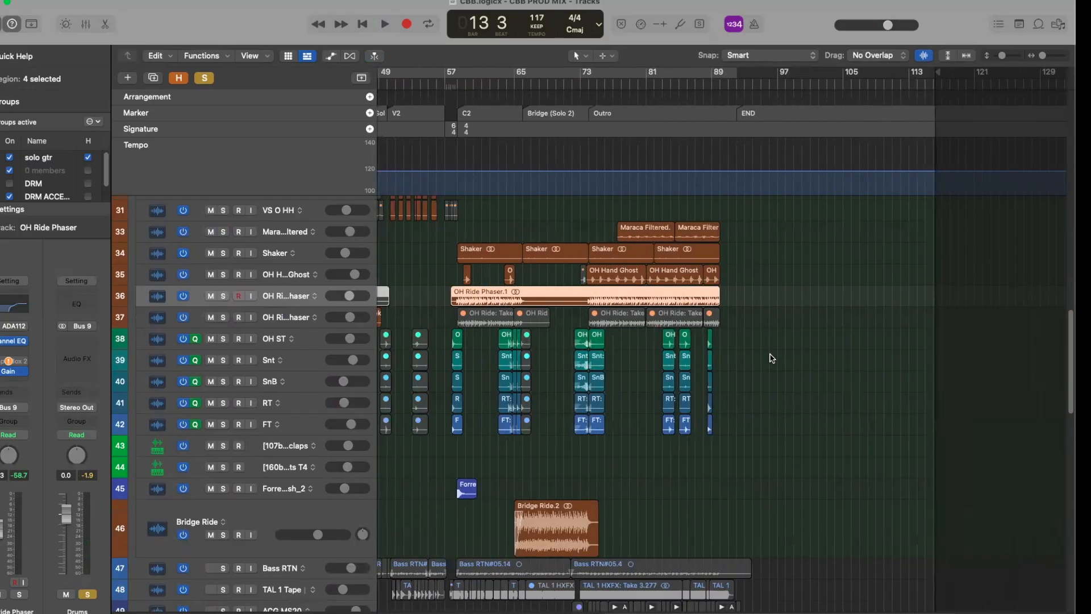
key(super+Down)
key(super+Down)
key(super+Right)
key(super+Right)
key(super+Right)
key(super+Right)
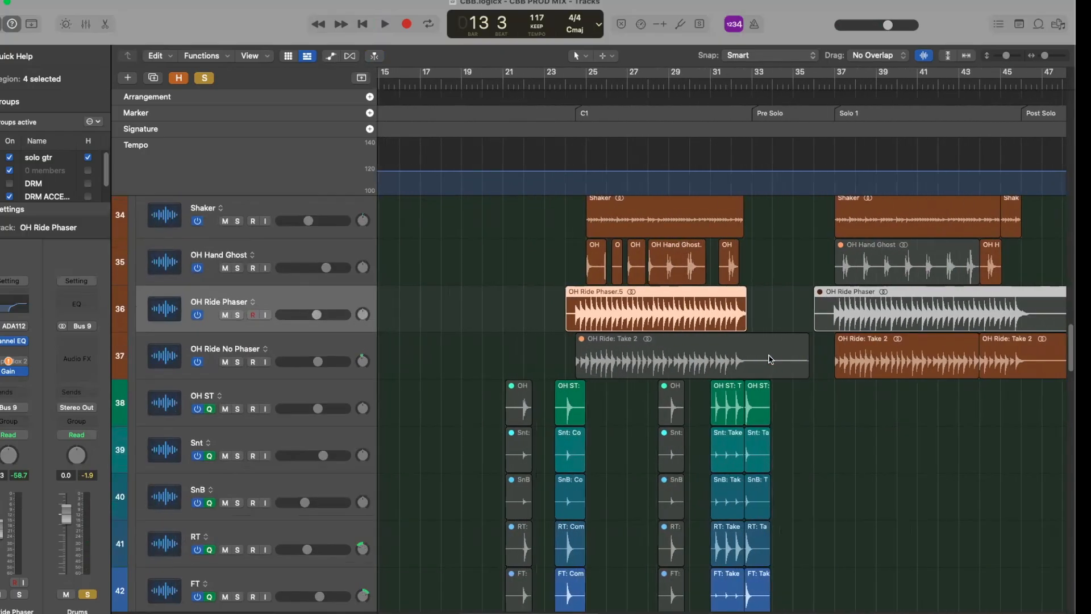
Audition the drum fill leading into Pre Solo with the Drums stack soloed, playing from bar 30 through bar 32.
scroll(762, 409, right, 2)
key(super+Up)
key(super+Up)
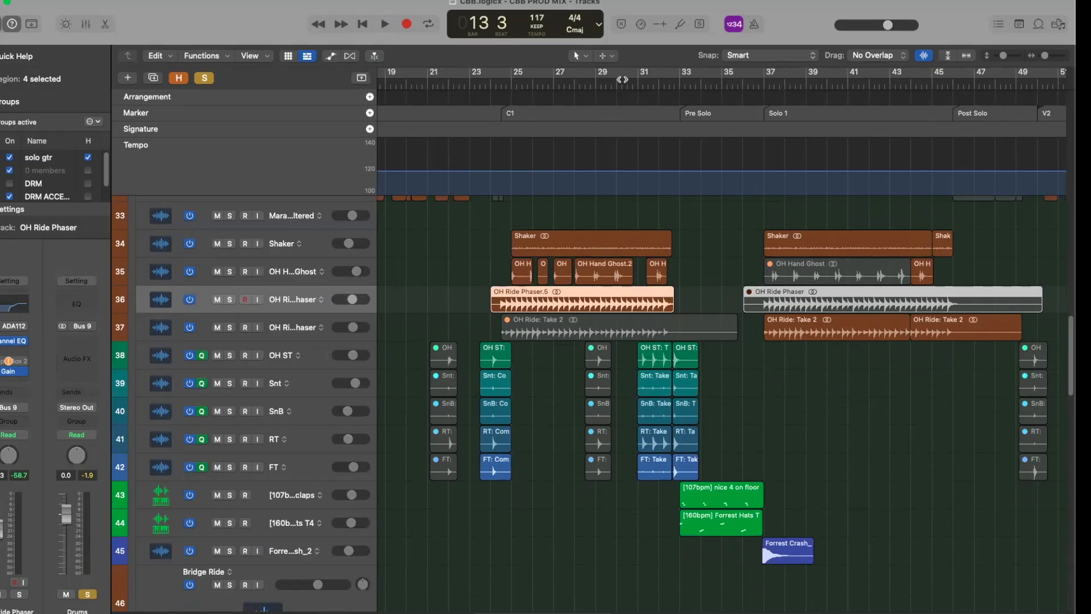
drag(639, 83, 606, 84)
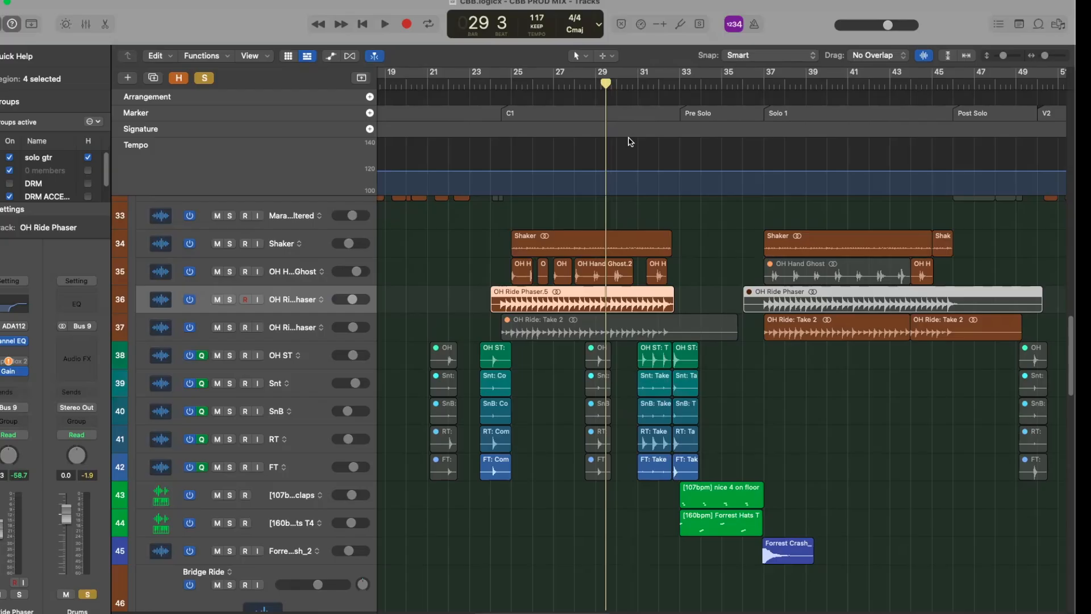
mouse_move(615, 84)
mouse_down()
mouse_move(639, 85)
mouse_move(623, 87)
mouse_up()
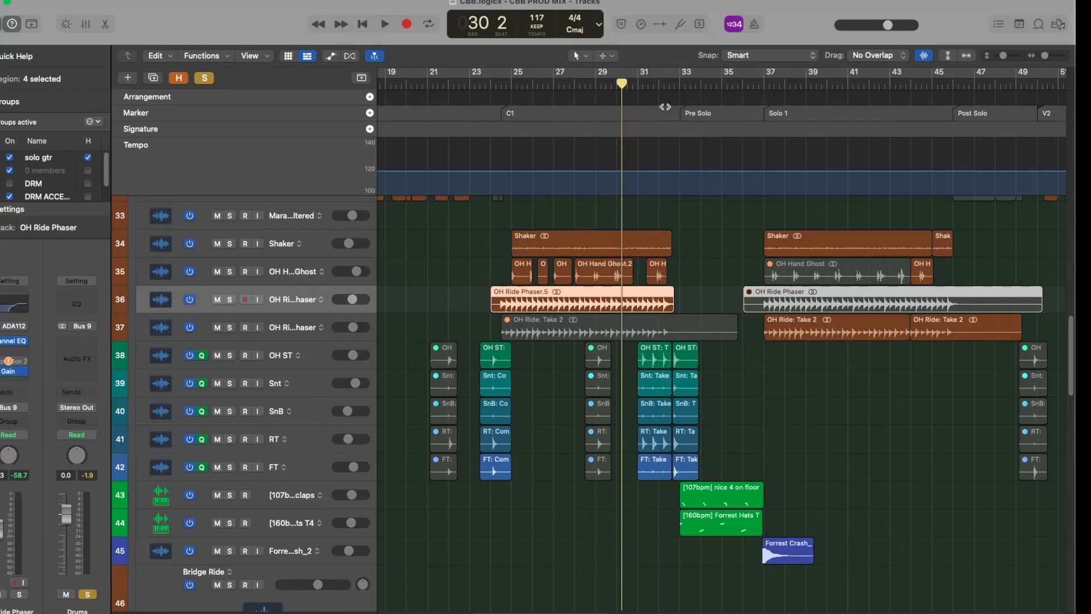
key(space)
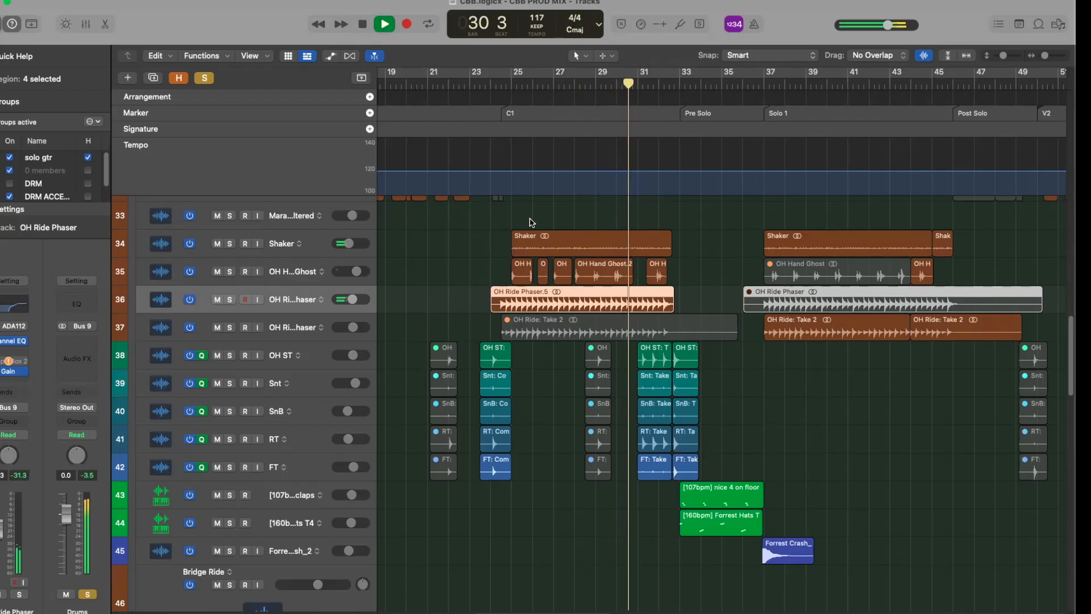
scroll(544, 271, down, 2)
scroll(544, 271, down, 1)
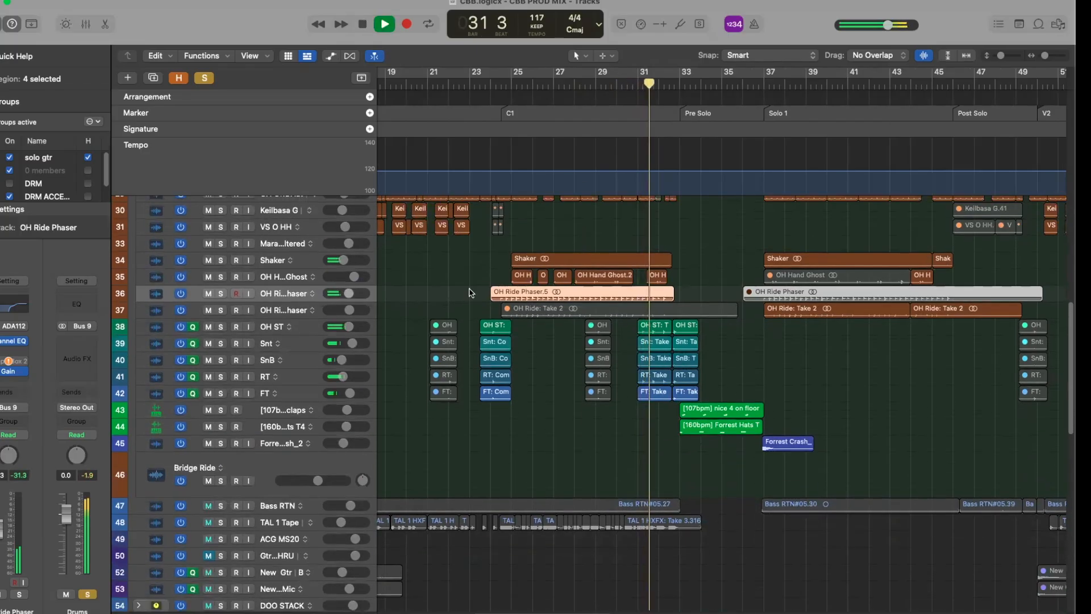
scroll(481, 267, down, 3)
scroll(482, 267, down, 1)
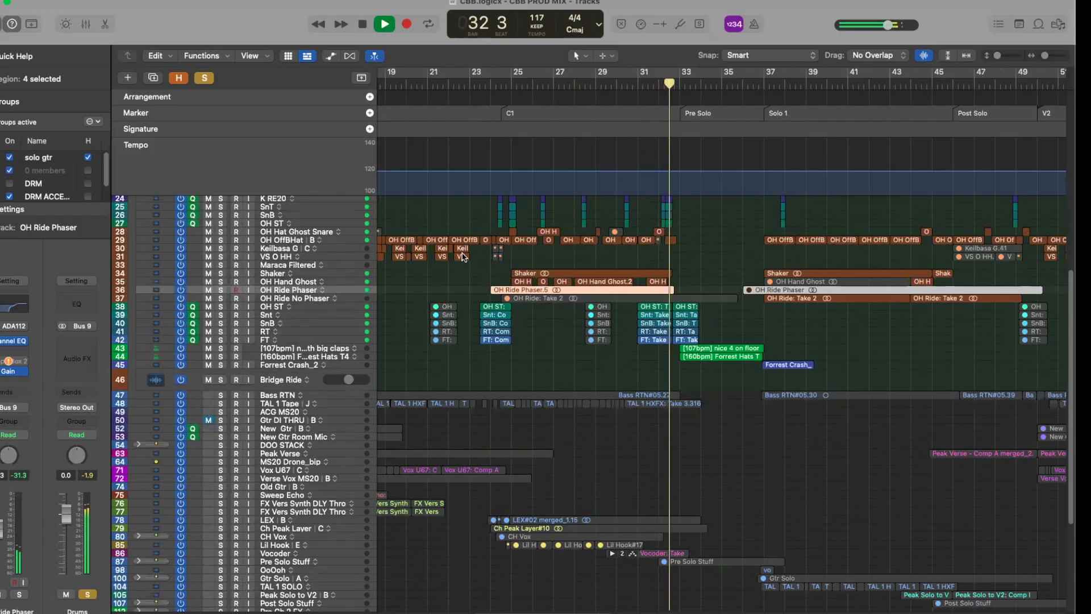
scroll(463, 257, up, 5)
key(space)
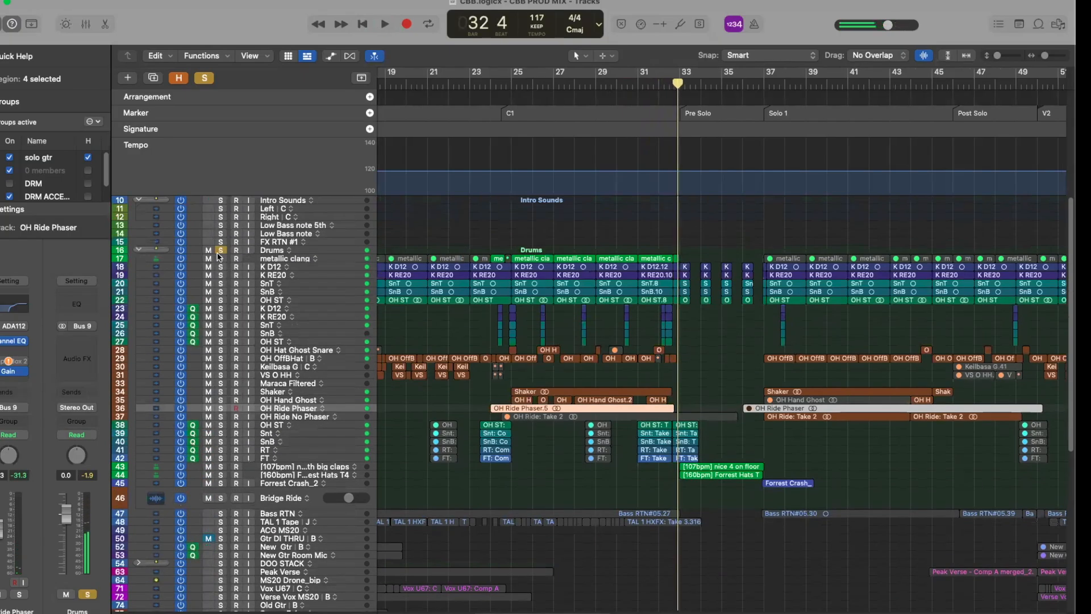
Unsolo the Drums stack and audition the same fill in the full mix from about bar 30 to bar 33.
scroll(611, 299, up, 3)
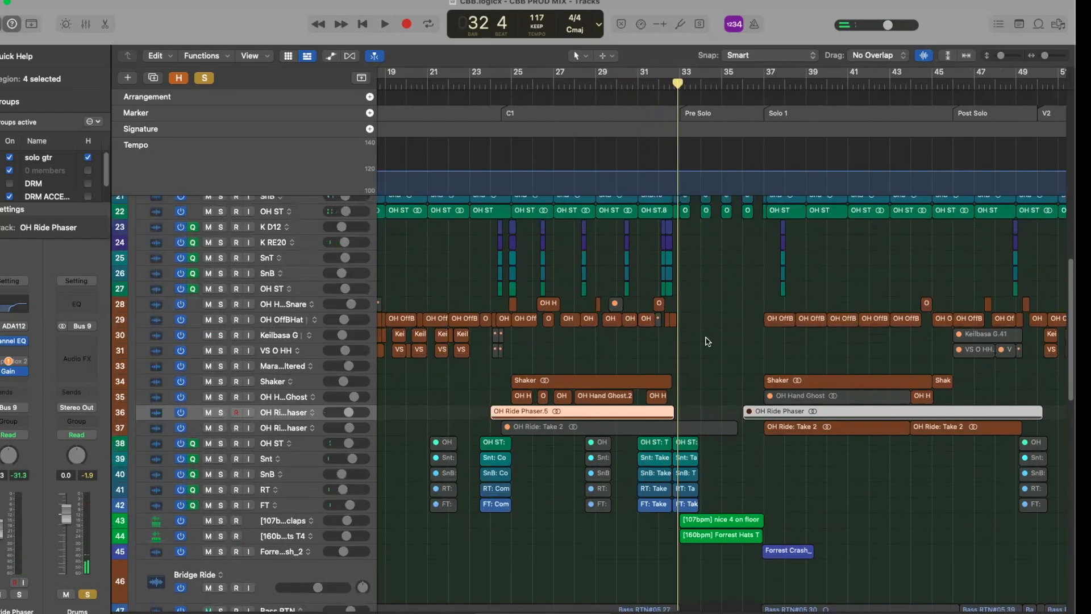
scroll(707, 338, down, 3)
click(221, 237)
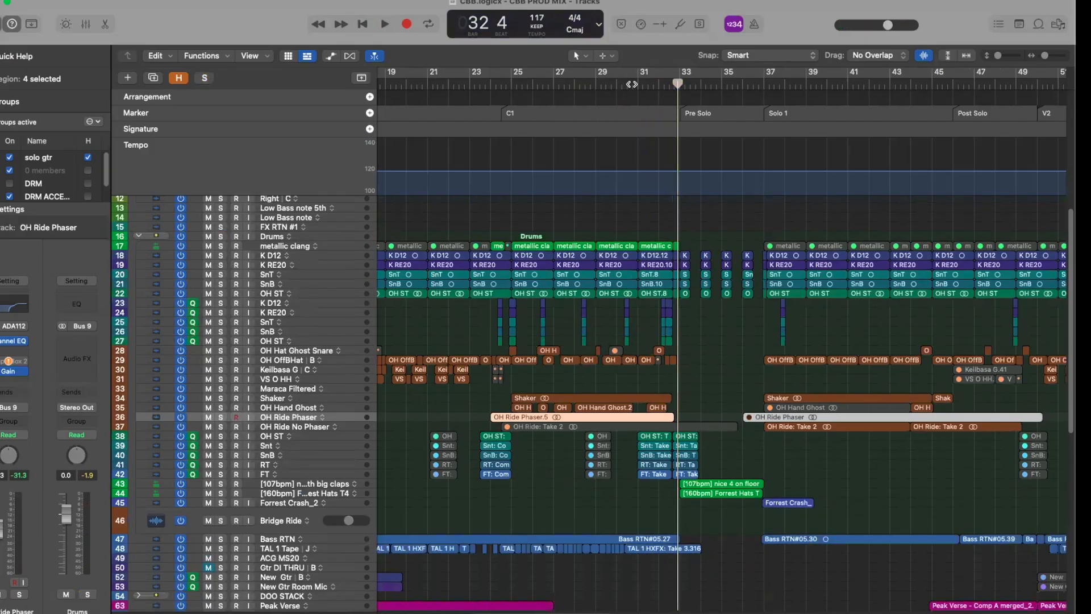
click(628, 84)
key(space)
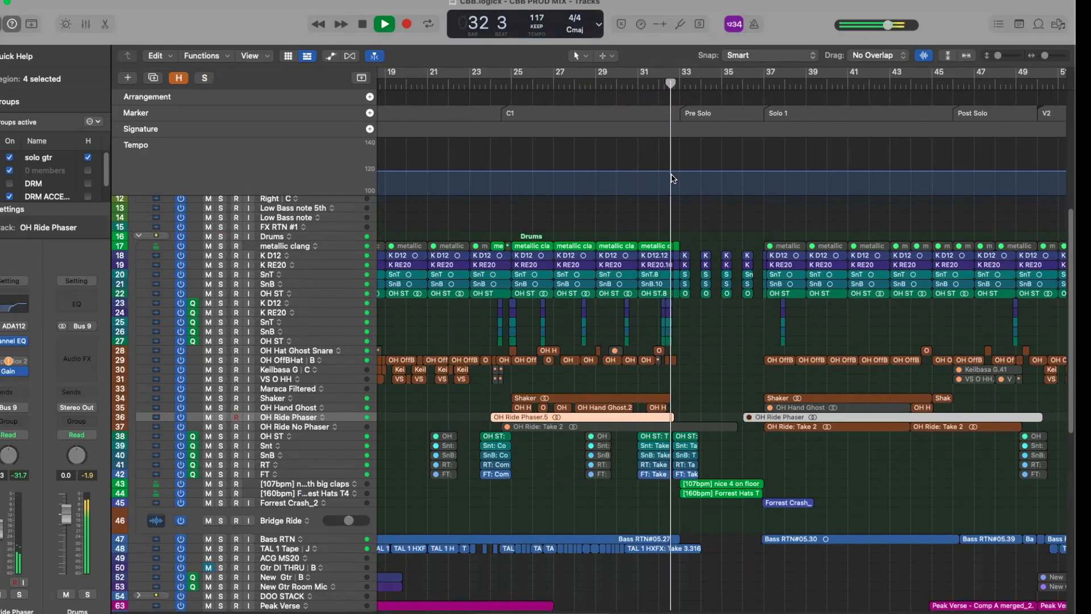
key(space)
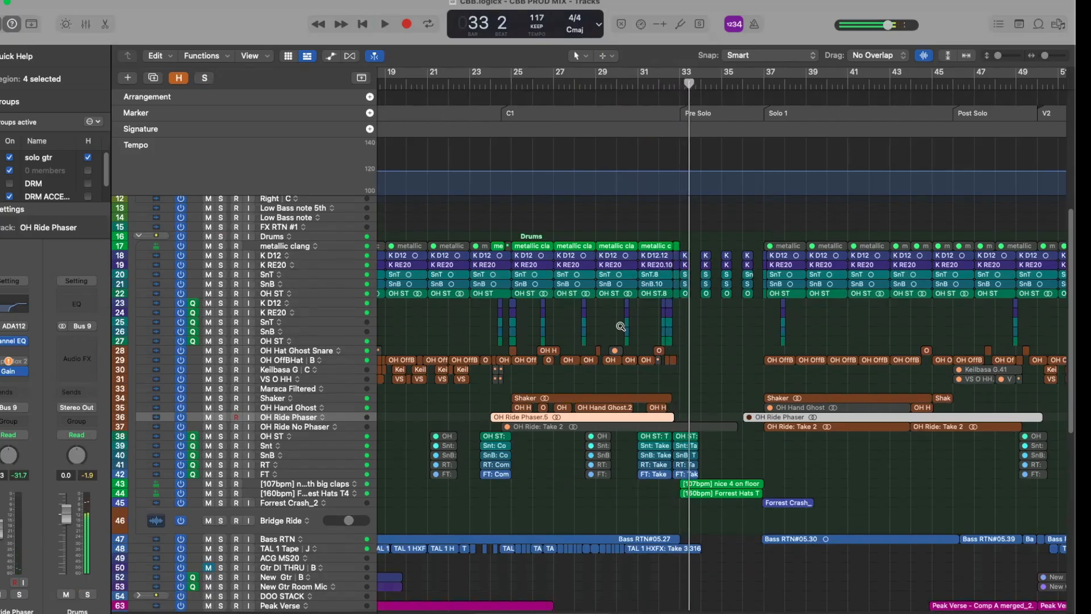
Solo the Drums stack again and play the drums from just before bar 9 into V1.
key(z)
key(super+Up)
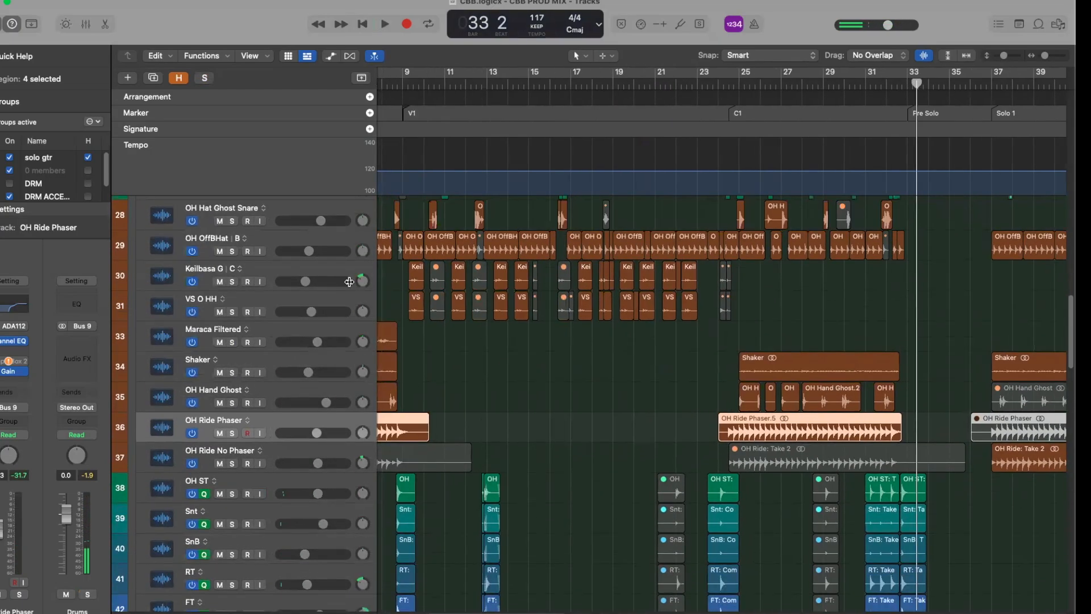
scroll(467, 258, left, 1)
key(s)
scroll(467, 258, left, 4)
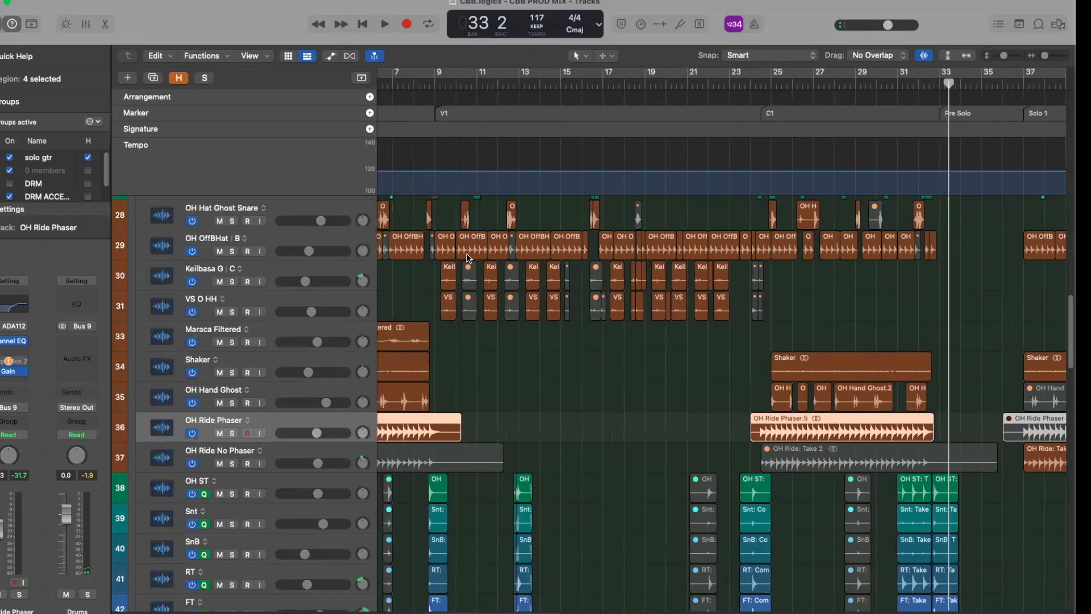
scroll(590, 142, up, 5)
click(540, 84)
key(space)
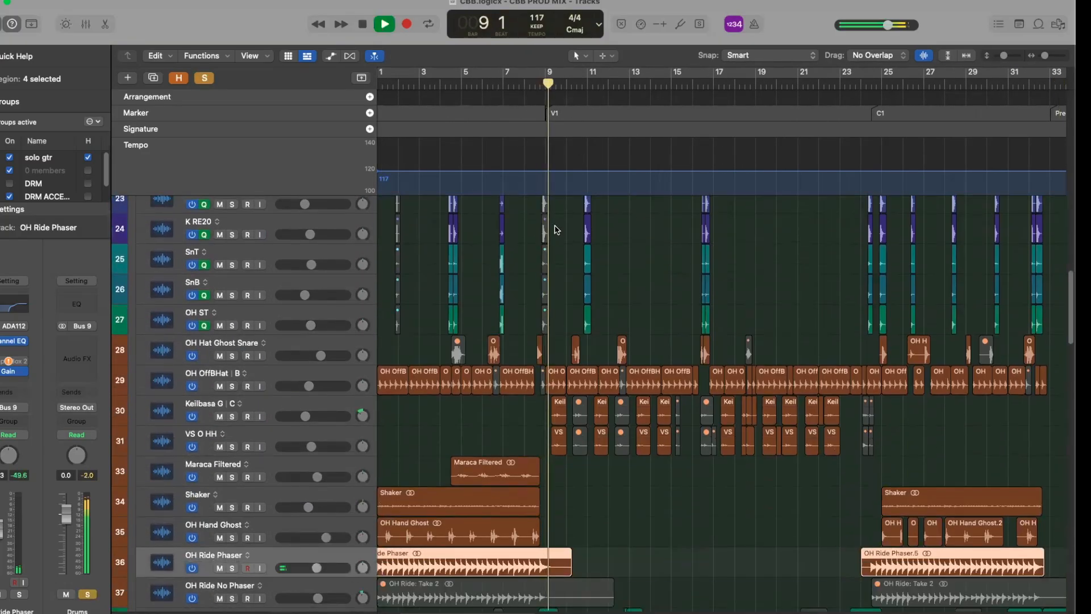
Solo the Keilbasa G and VS O HH tracks together, audition them to bar 11, and unsolo them.
click(232, 417)
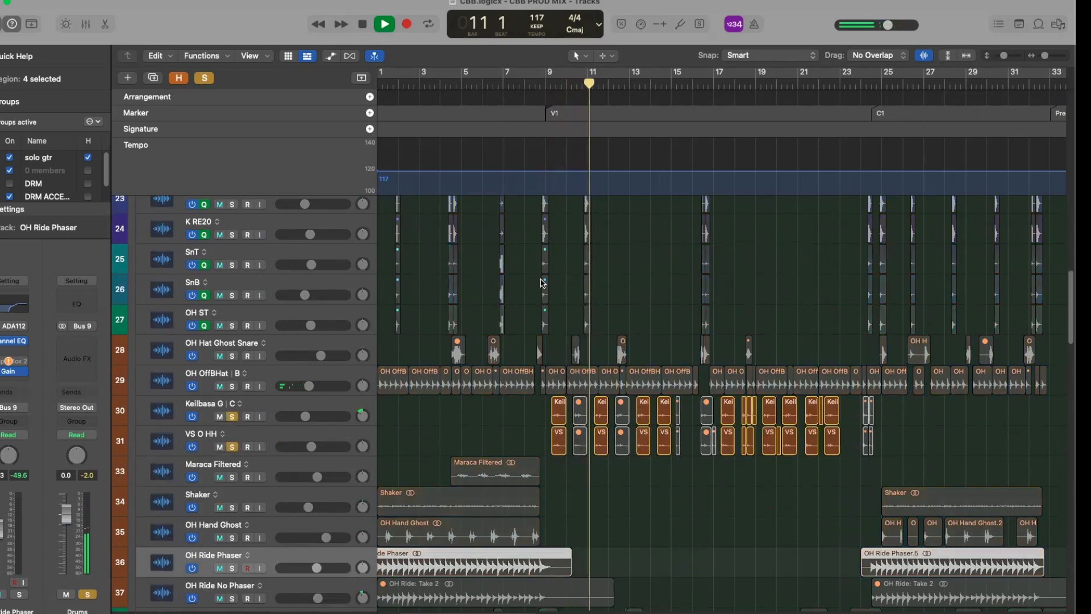
key(space)
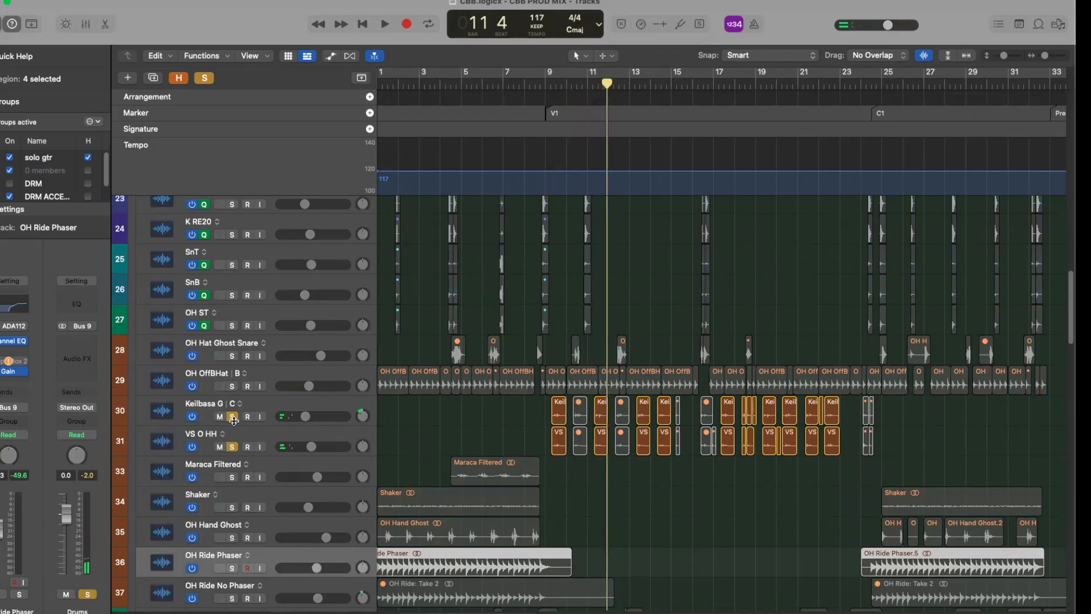
click(232, 417)
scroll(641, 423, down, 10)
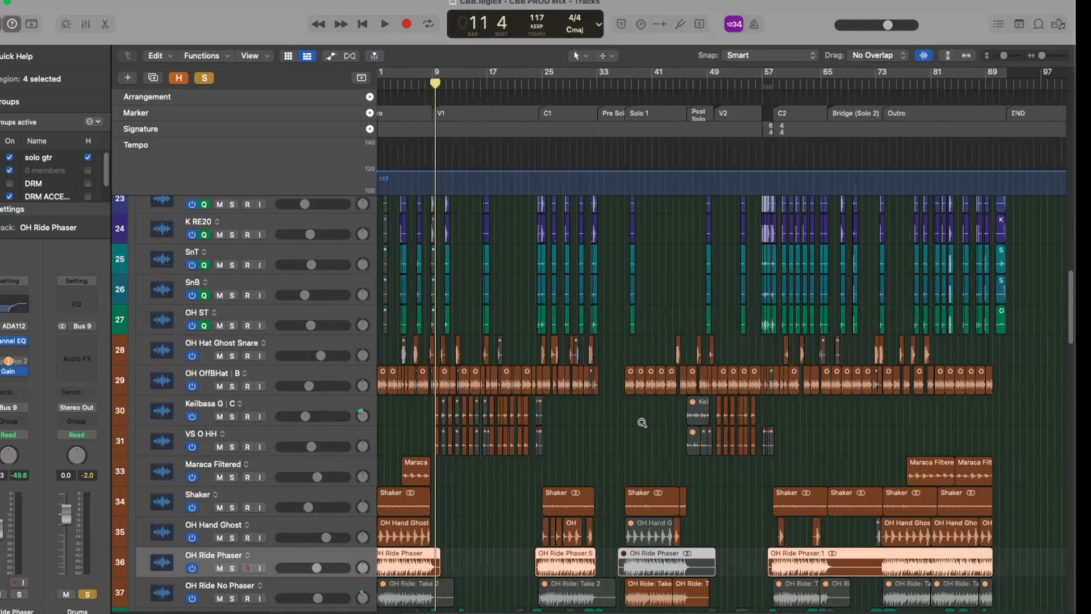
Look over the regions on the drum and percussion tracks, from the kicks and overheads to Forrest Crash_2, across the song sections.
scroll(642, 425, down, 5)
scroll(646, 428, up, 5)
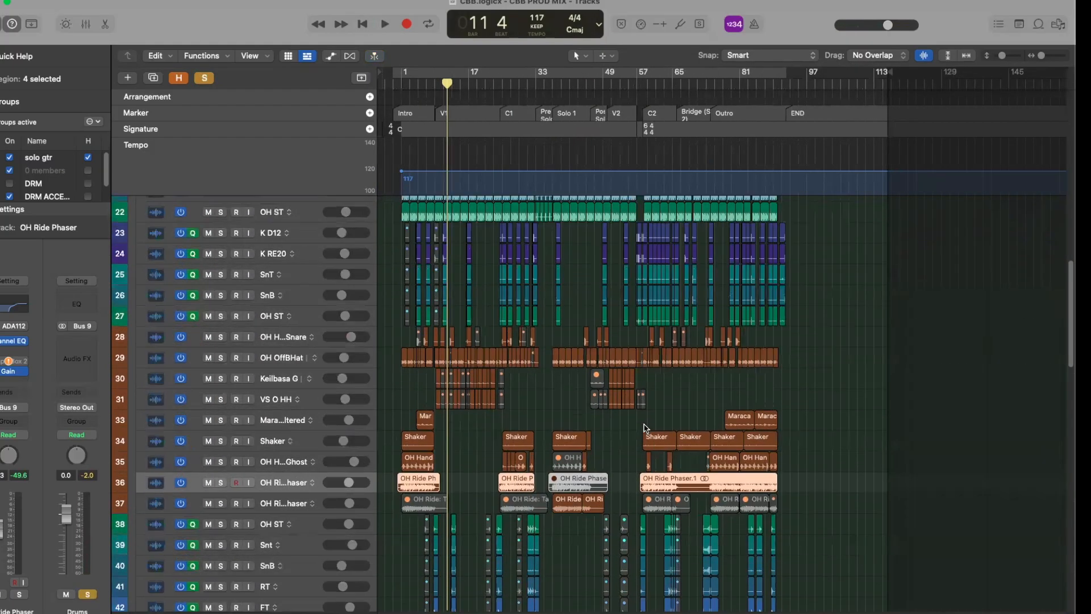
scroll(647, 427, down, 5)
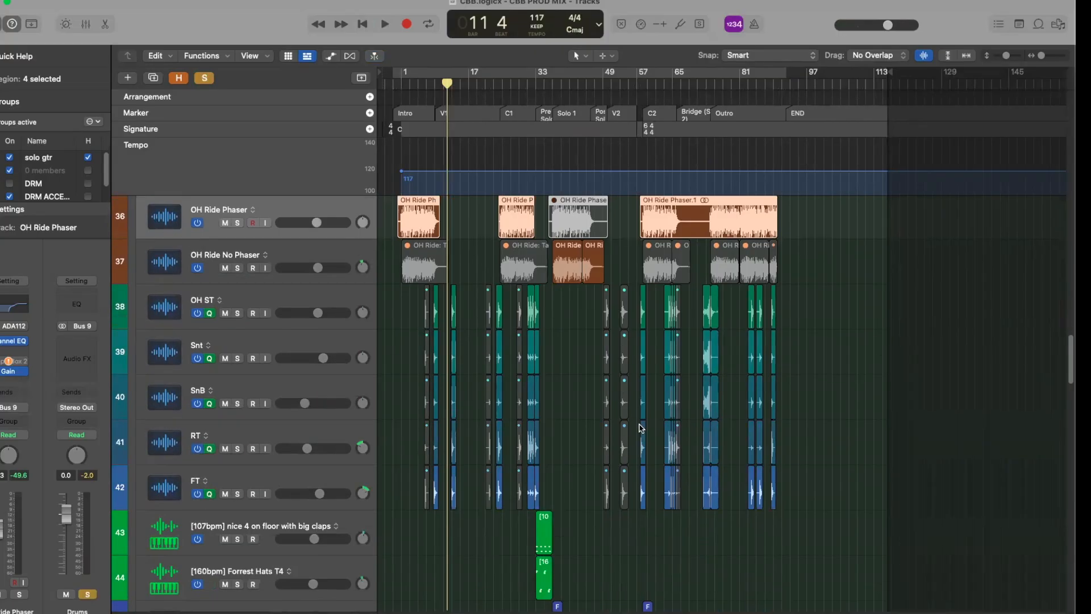
scroll(635, 392, up, 5)
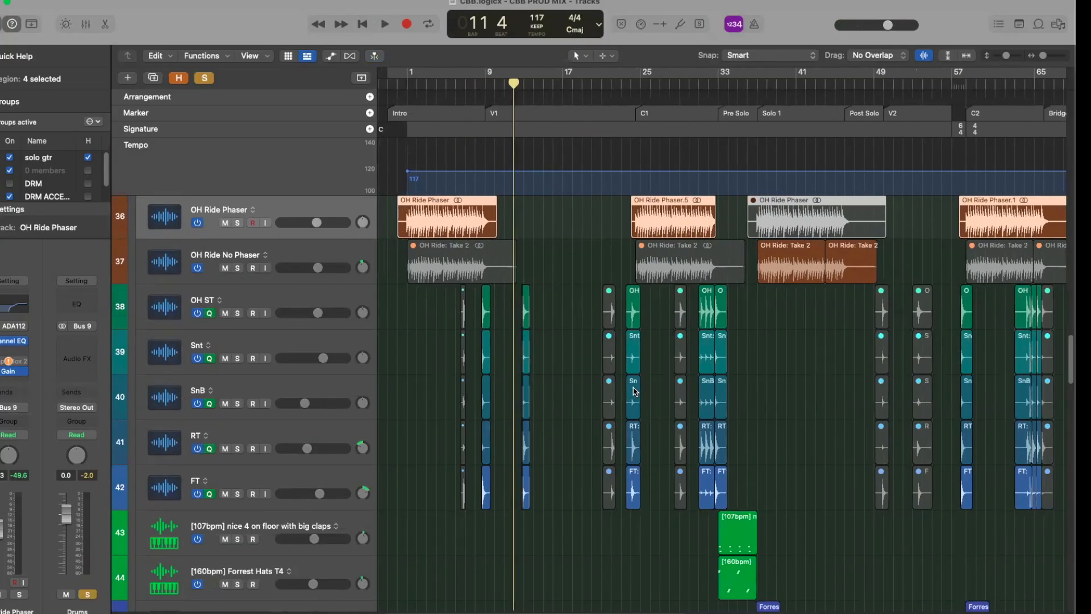
scroll(631, 384, down, 5)
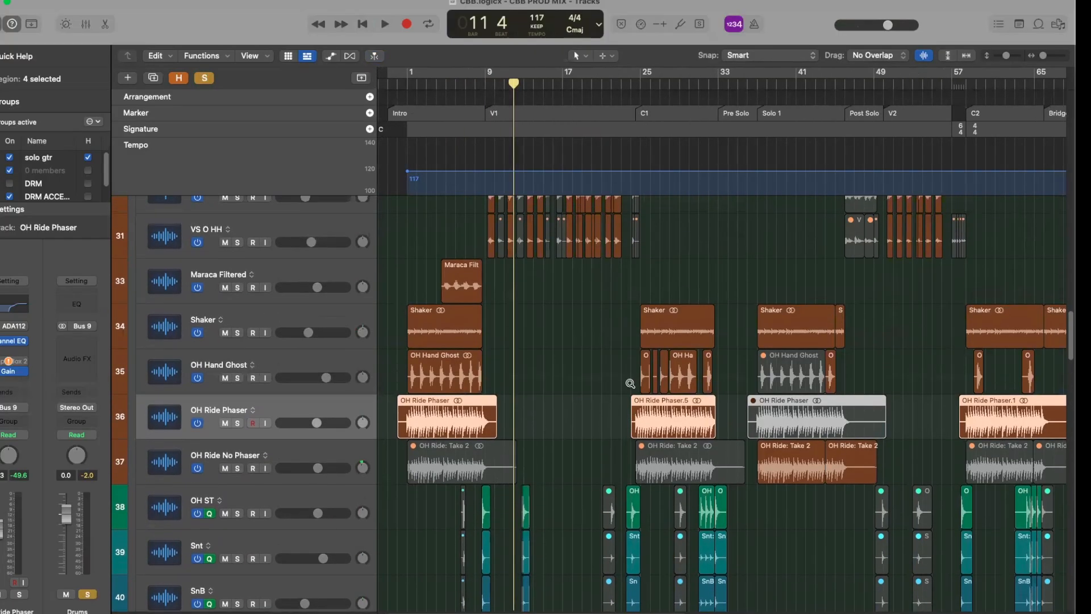
scroll(785, 353, up, 5)
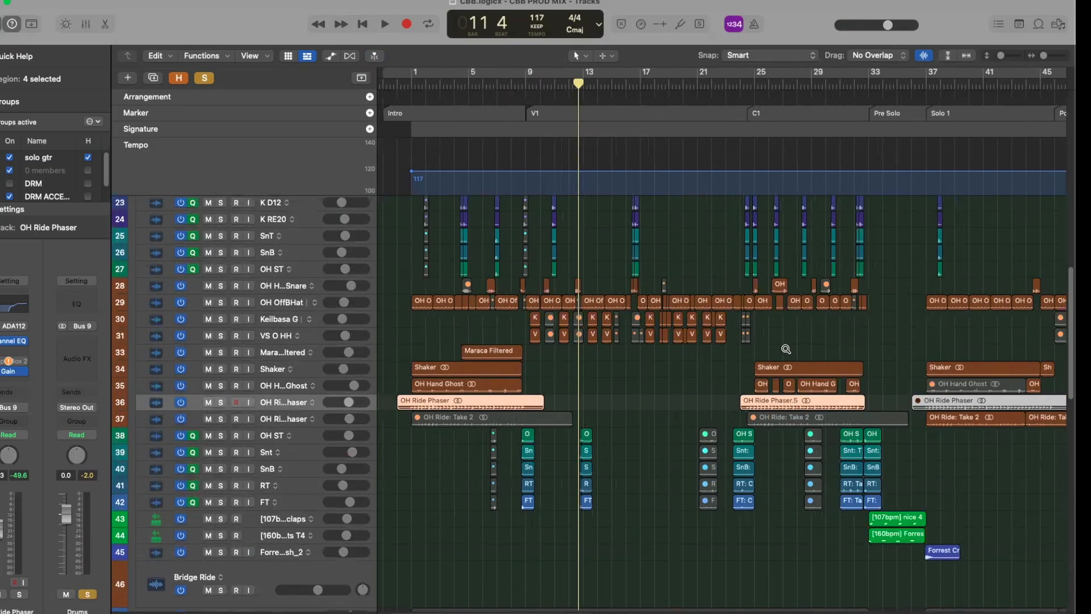
scroll(730, 359, down, 2)
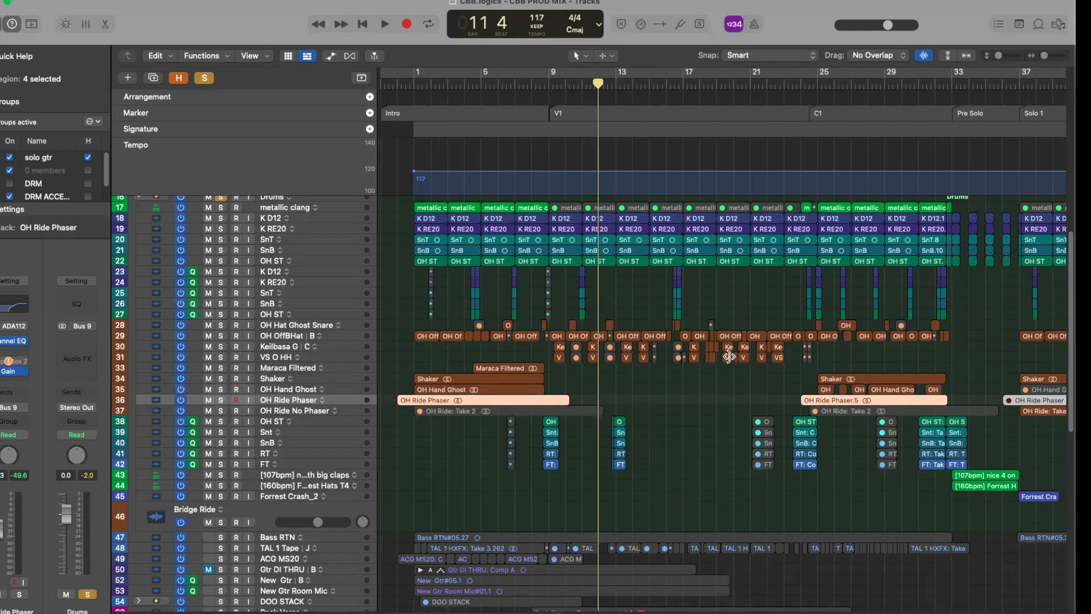
scroll(721, 357, up, 3)
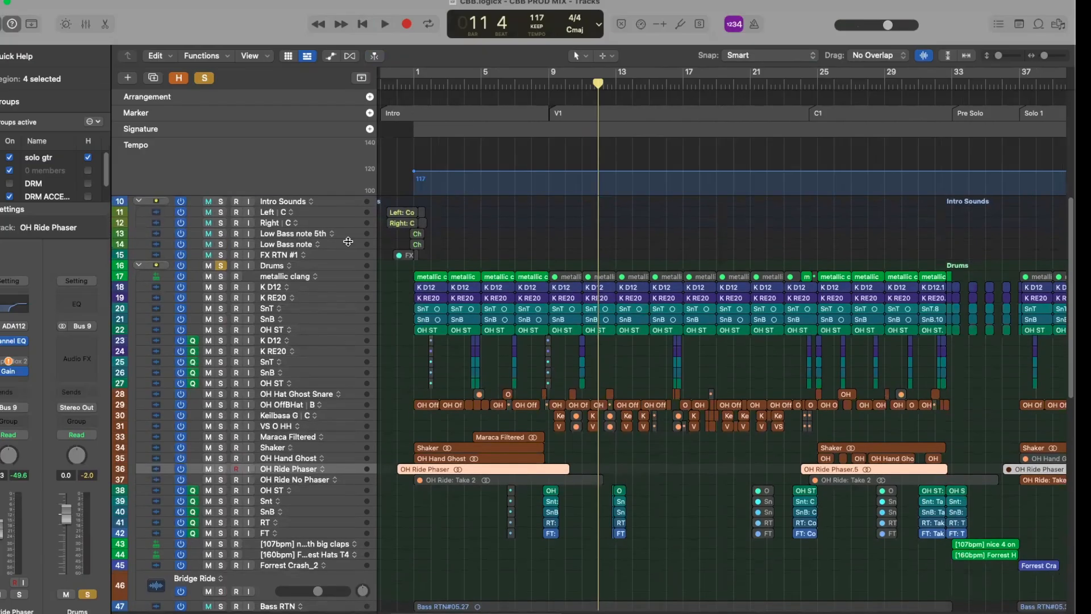
scroll(438, 296, down, 7)
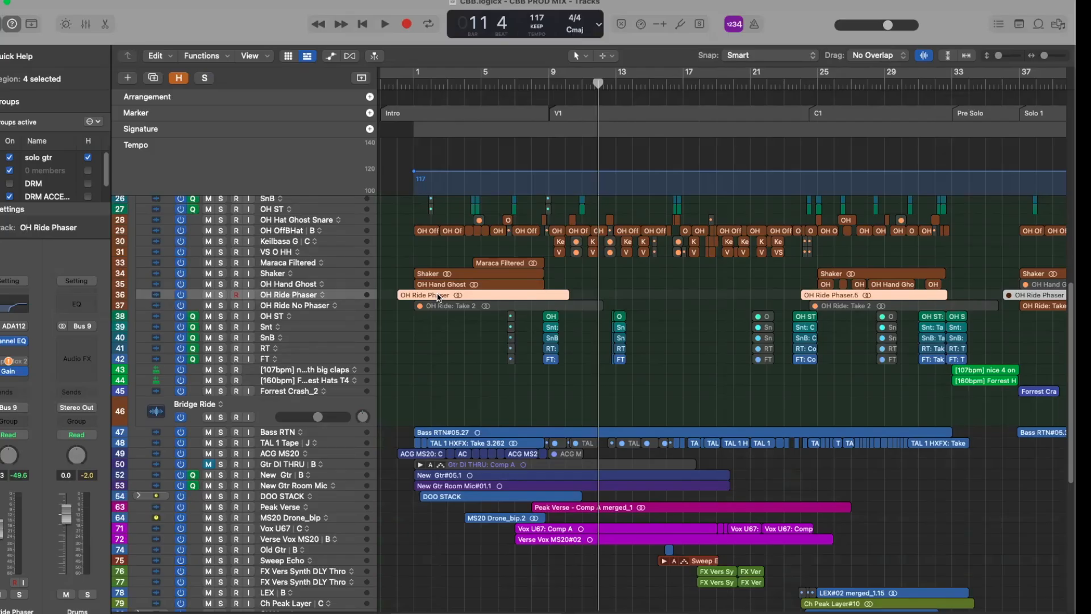
Select the Bass RTN track with its regions and return the playhead to bar 1.
drag(999, 59, 991, 66)
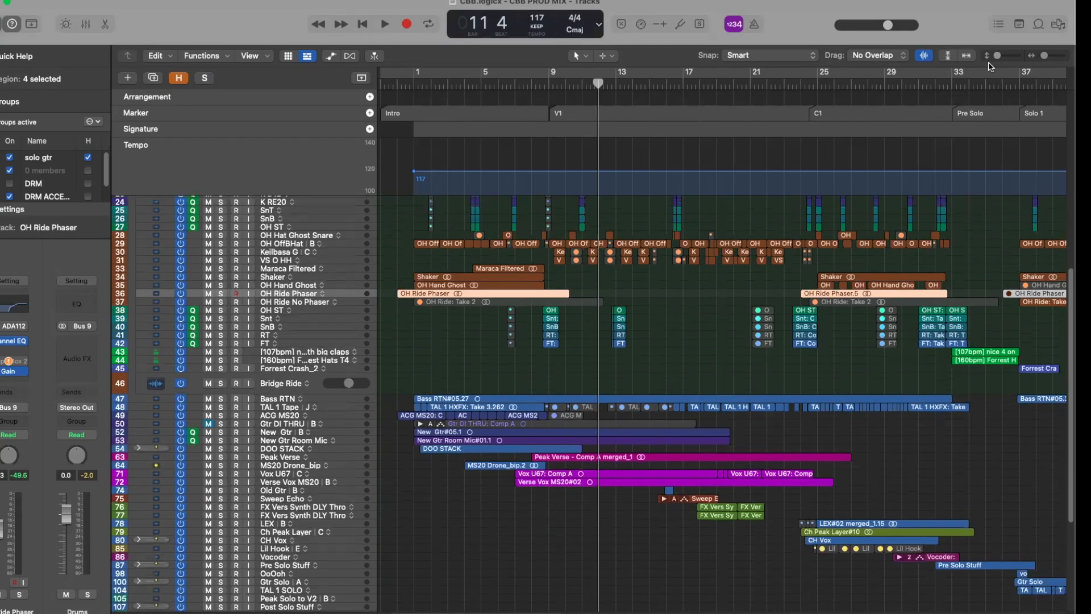
scroll(687, 239, down, 5)
scroll(687, 239, up, 3)
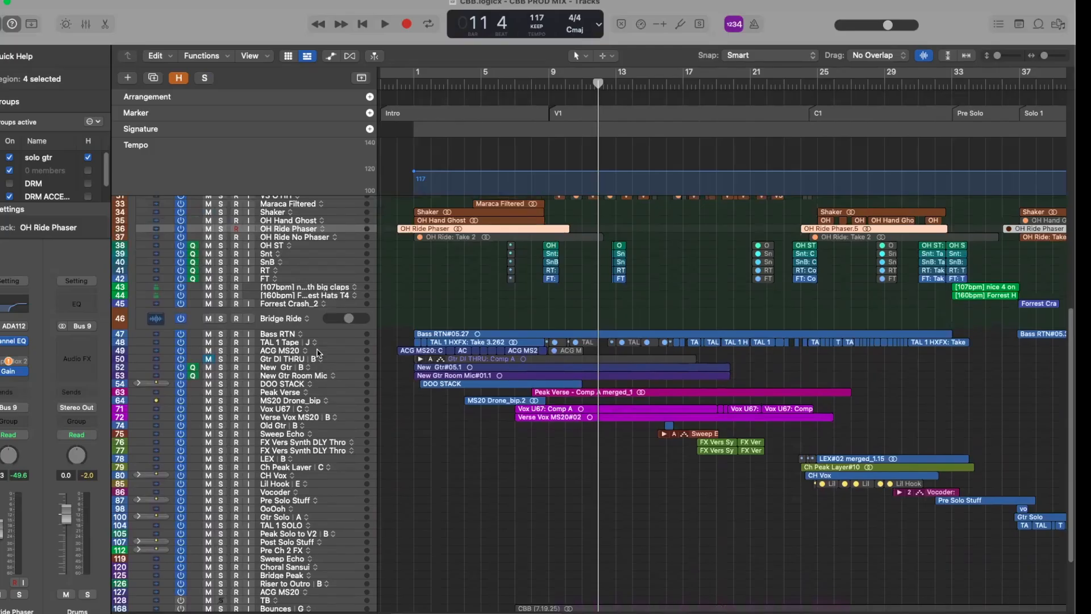
click(327, 336)
scroll(645, 401, up, 8)
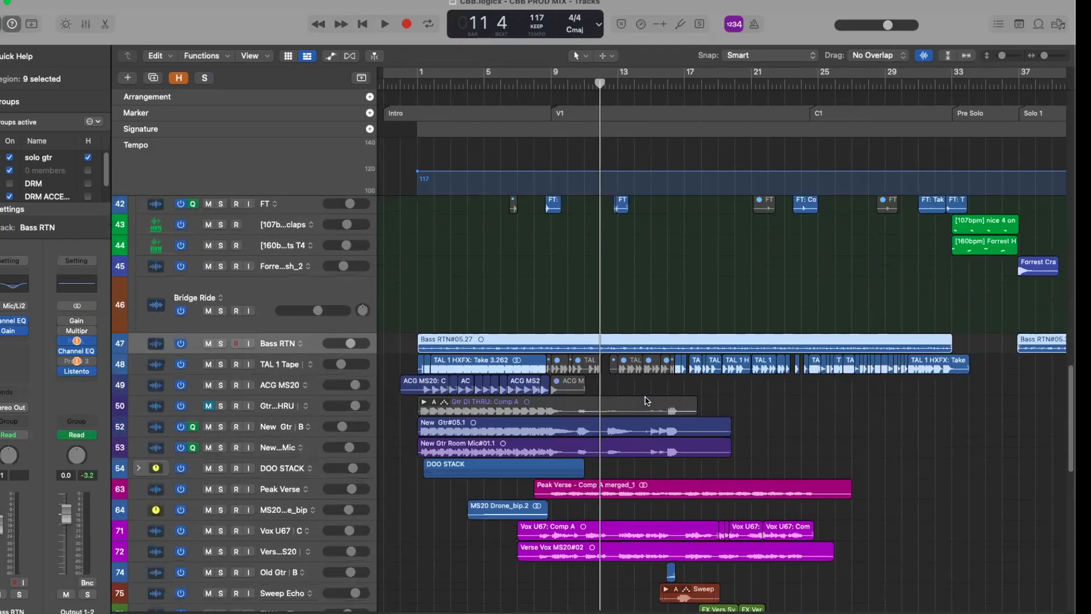
scroll(645, 400, down, 2)
key(Return)
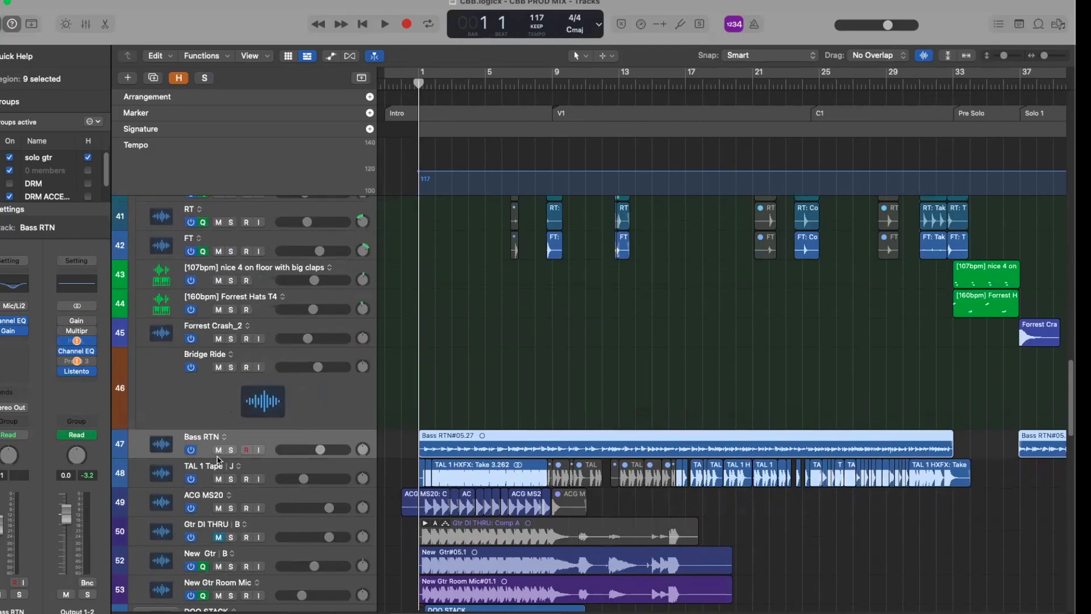
Open the project notes and examine the pedal settings photo captioned "bass (send at +4.5dB)".
click(1059, 26)
click(1020, 25)
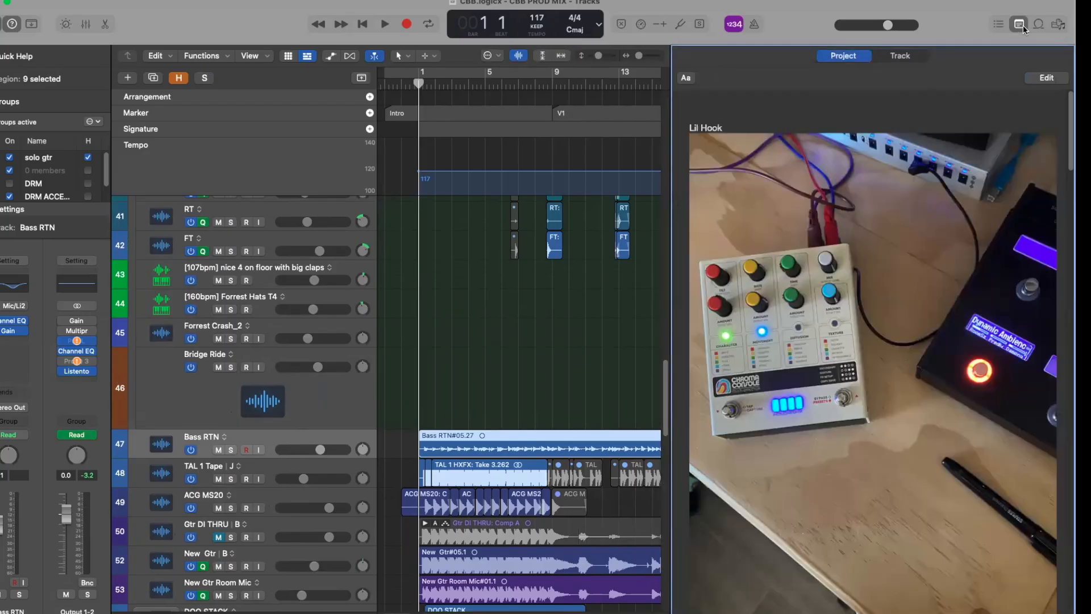
scroll(764, 323, down, 15)
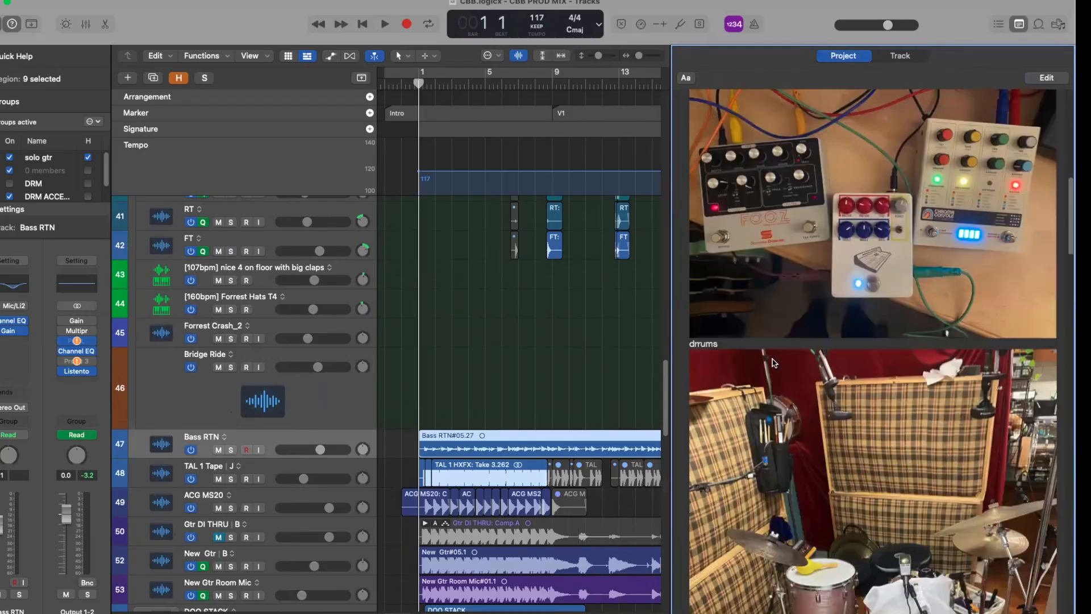
scroll(771, 363, down, 15)
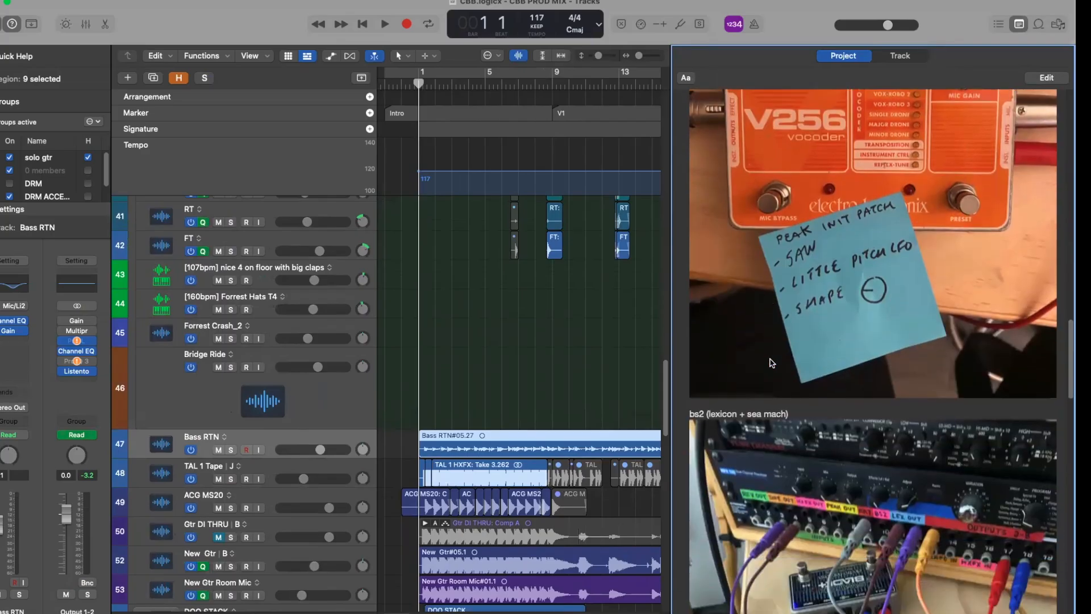
scroll(771, 363, up, 3)
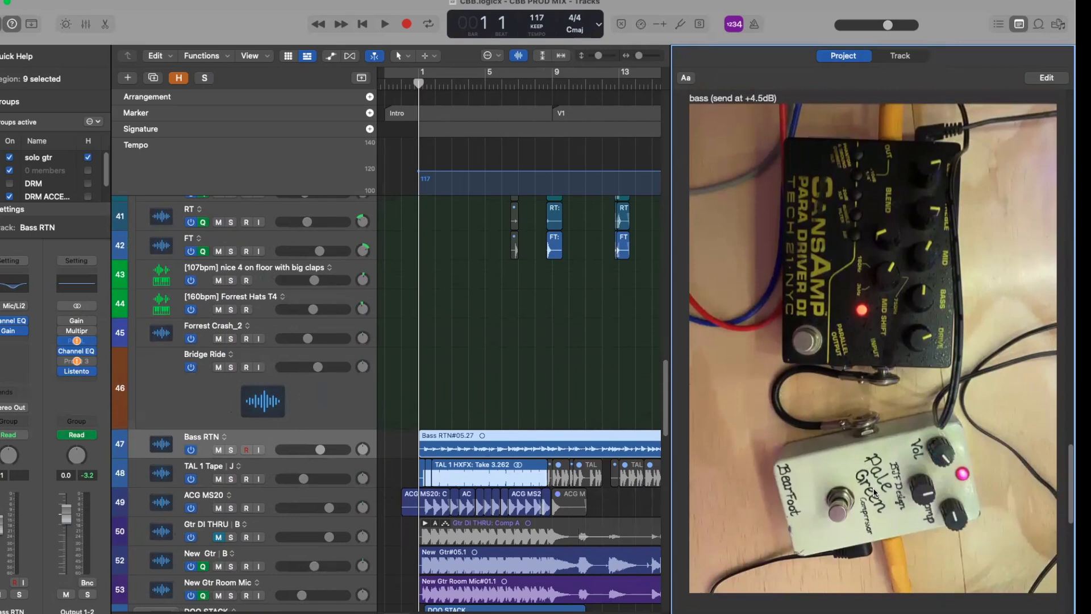
scroll(802, 276, down, 1)
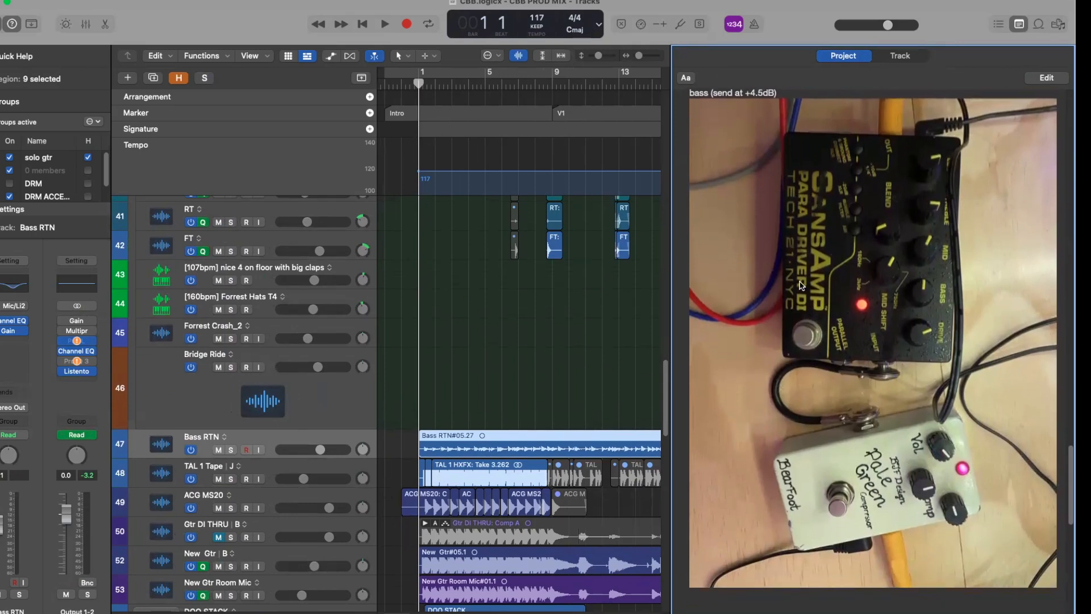
scroll(803, 290, down, 2)
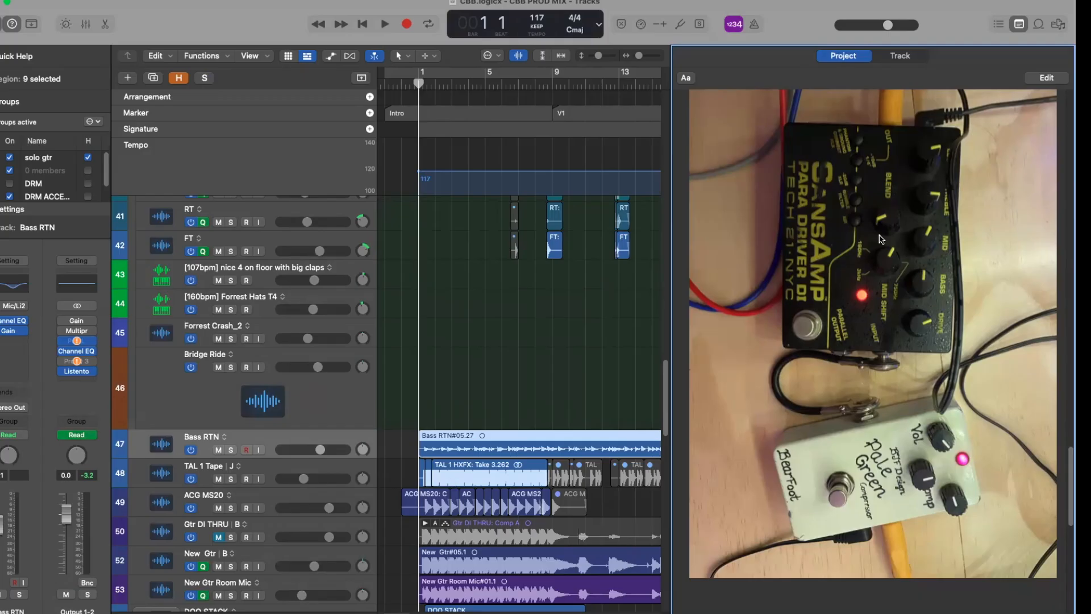
scroll(803, 152, up, 3)
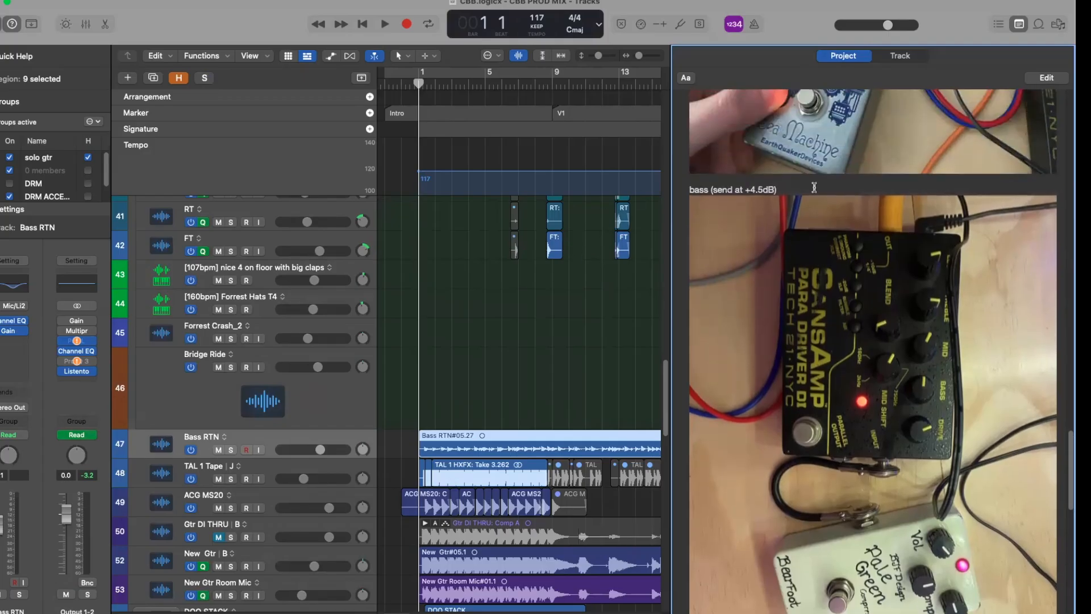
scroll(819, 216, down, 2)
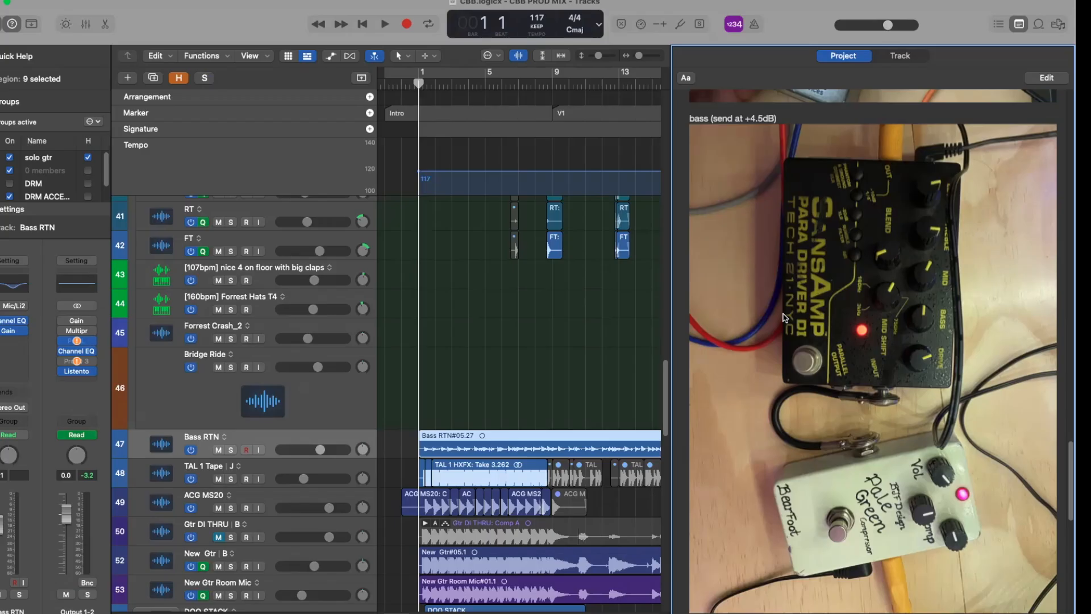
Audition the Bass RTN track in solo from bar 1 into verse 1, and turn its solo off after stopping.
click(555, 339)
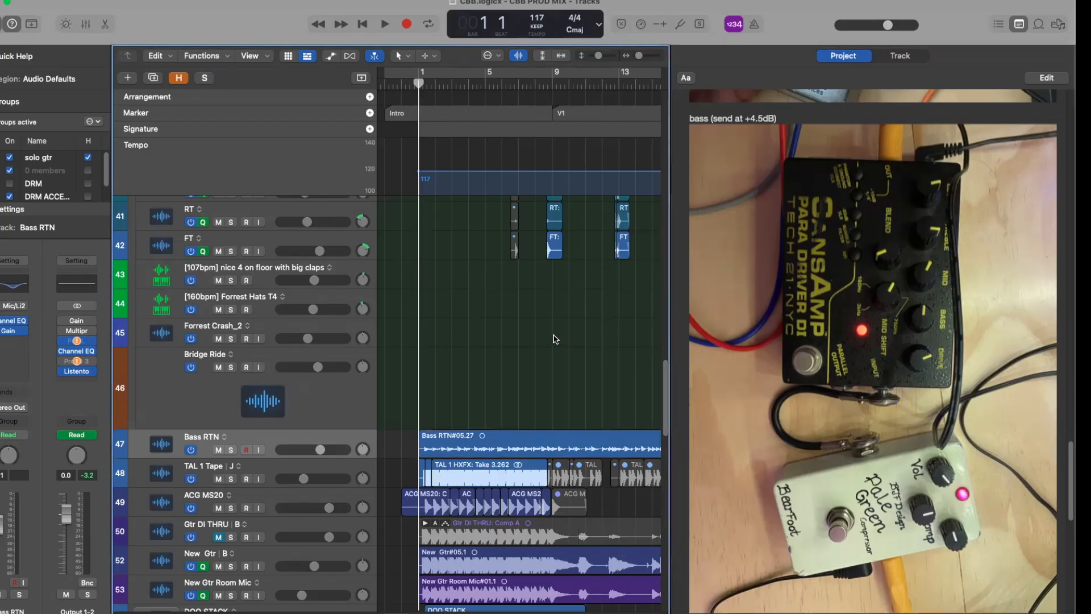
ctrl+alt+click(553, 336)
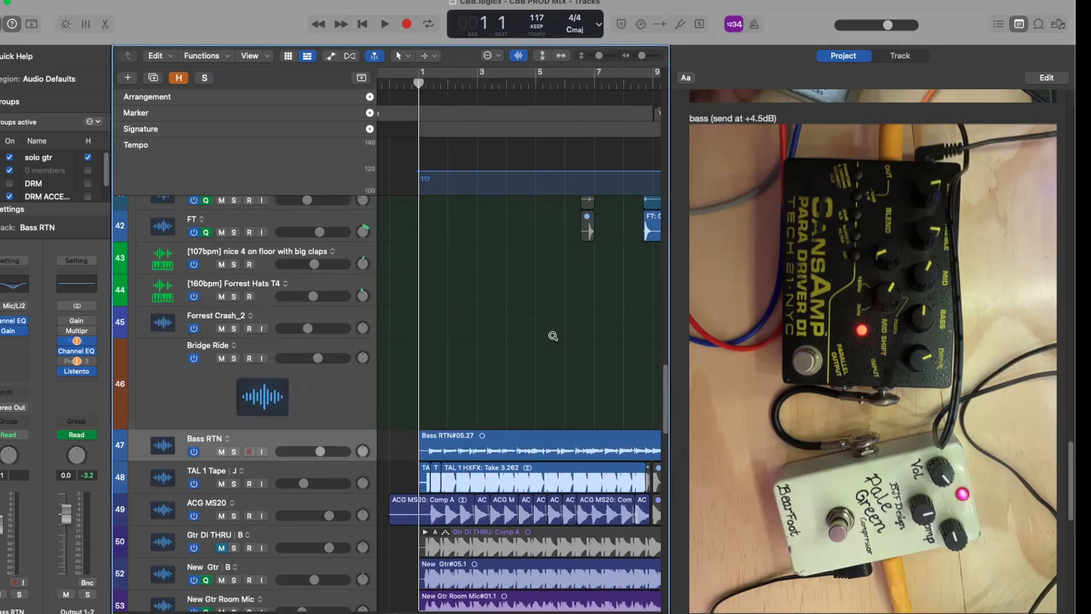
click(238, 464)
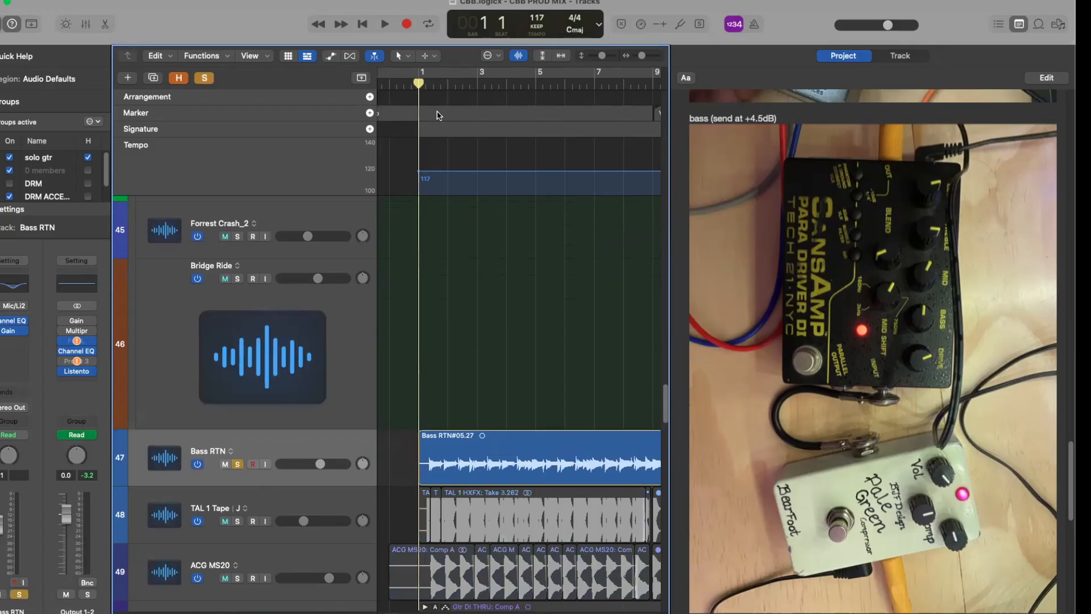
key(space)
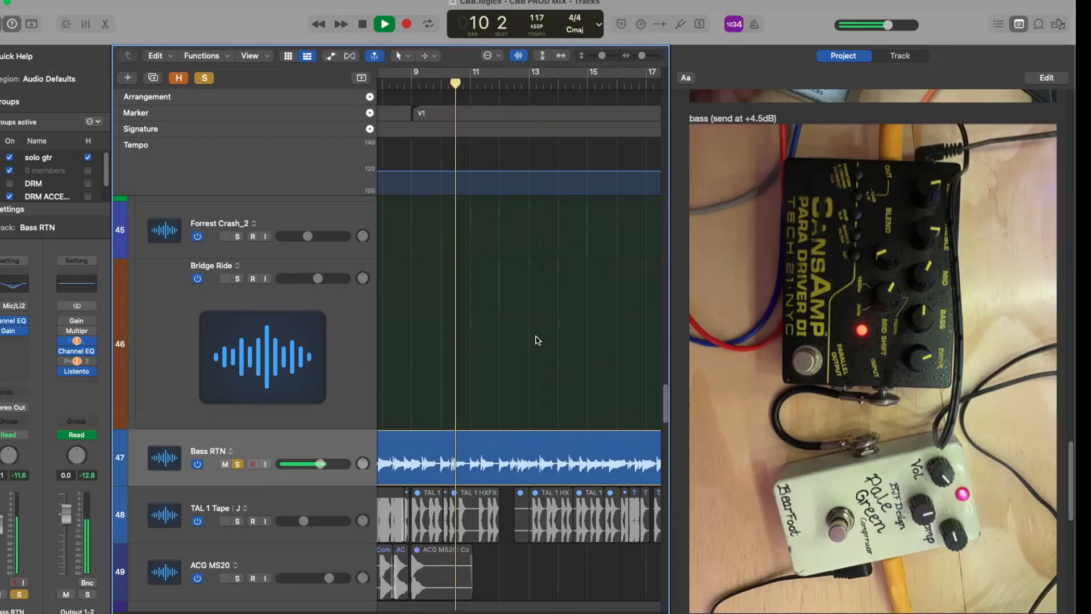
ctrl+alt+click(537, 338)
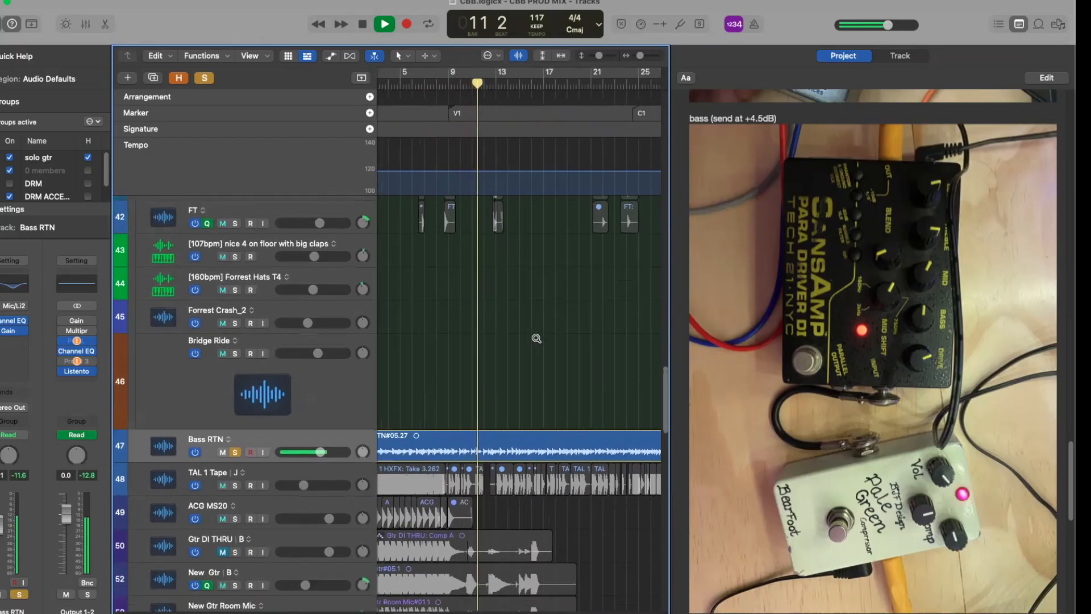
ctrl+alt+click(536, 338)
key(space)
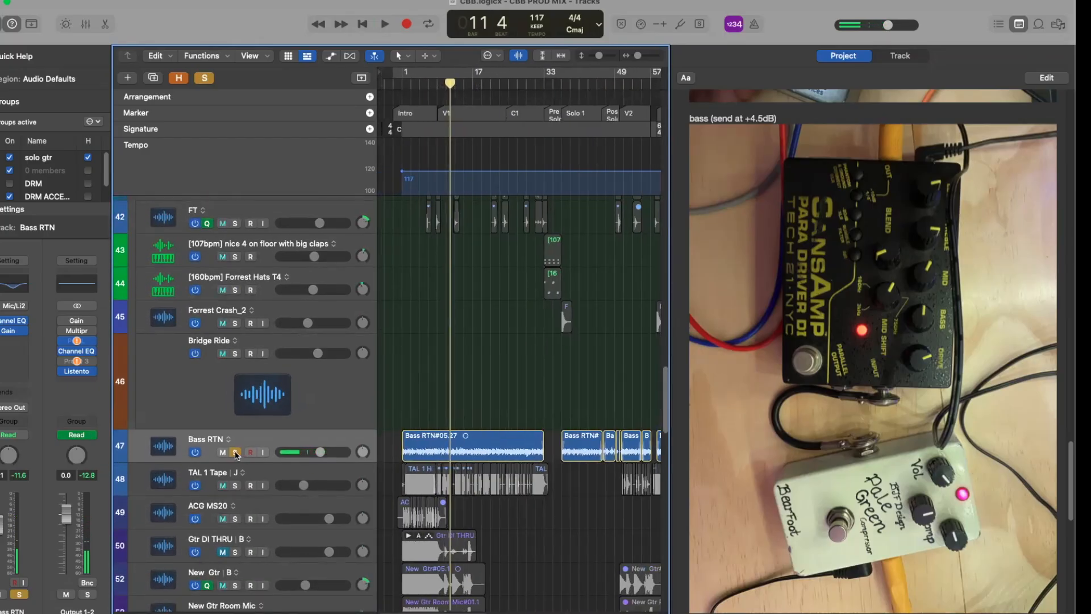
click(235, 453)
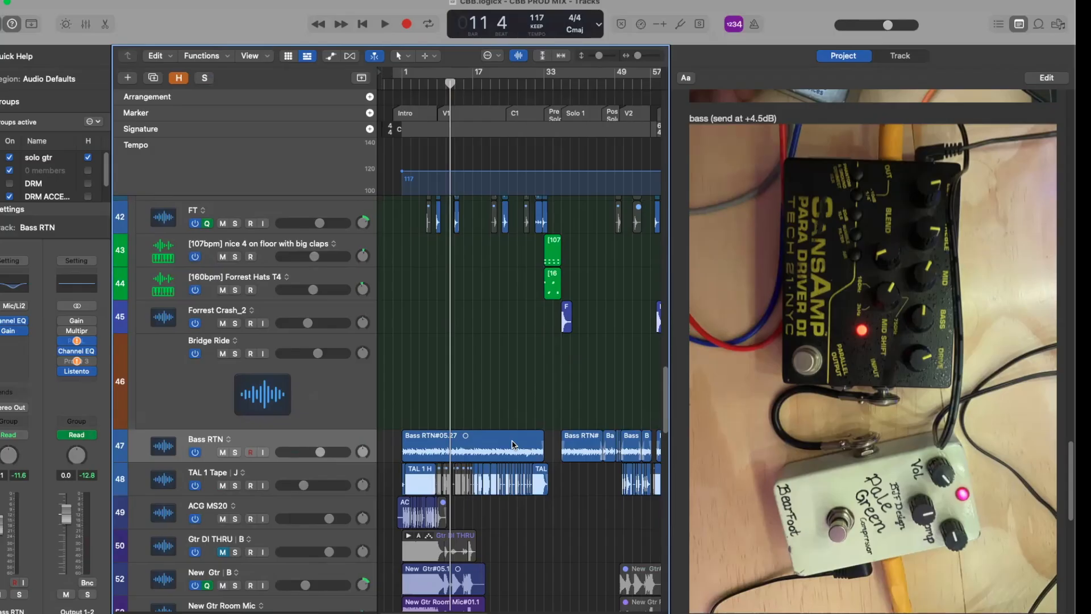
Select all regions on the Bass RTN track and inspect their waveforms across the whole song.
ctrl+alt+click(418, 427)
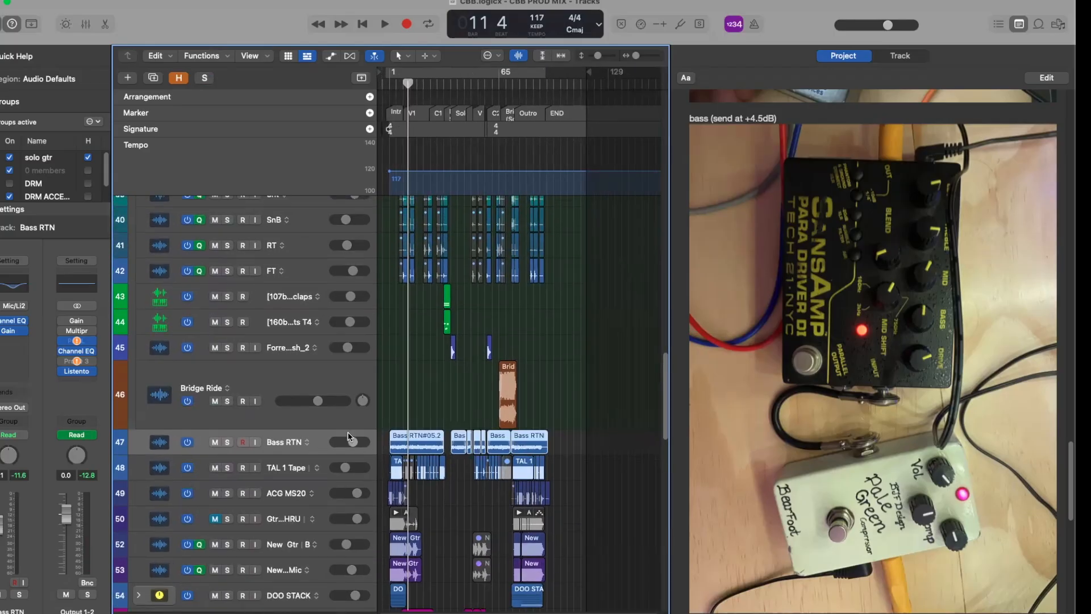
click(317, 444)
ctrl+alt+click(432, 425)
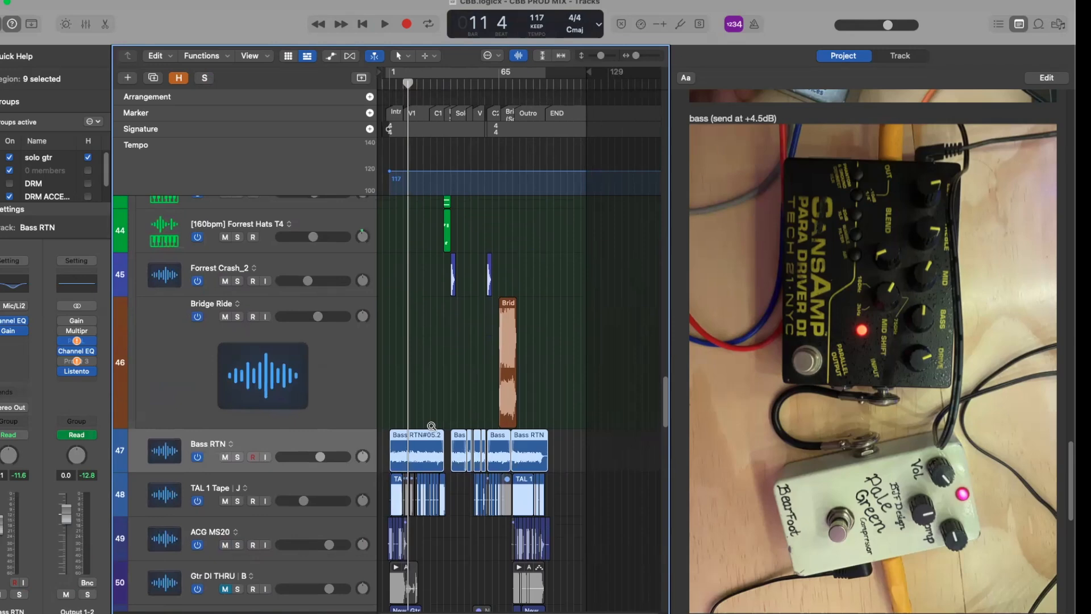
ctrl+alt+click(432, 427)
ctrl+alt+click(432, 429)
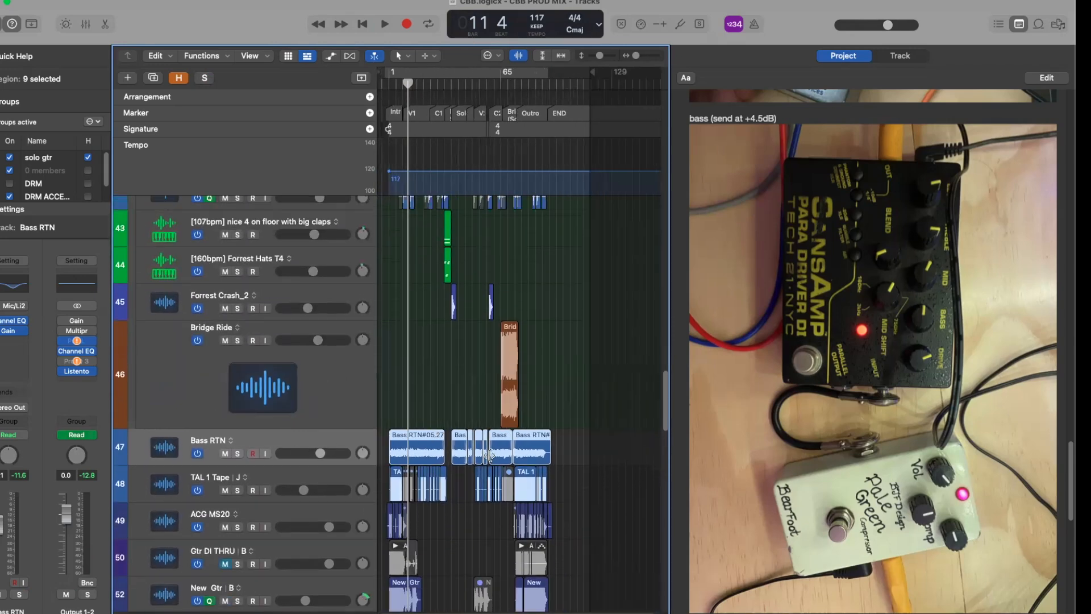
scroll(480, 461, down, 5)
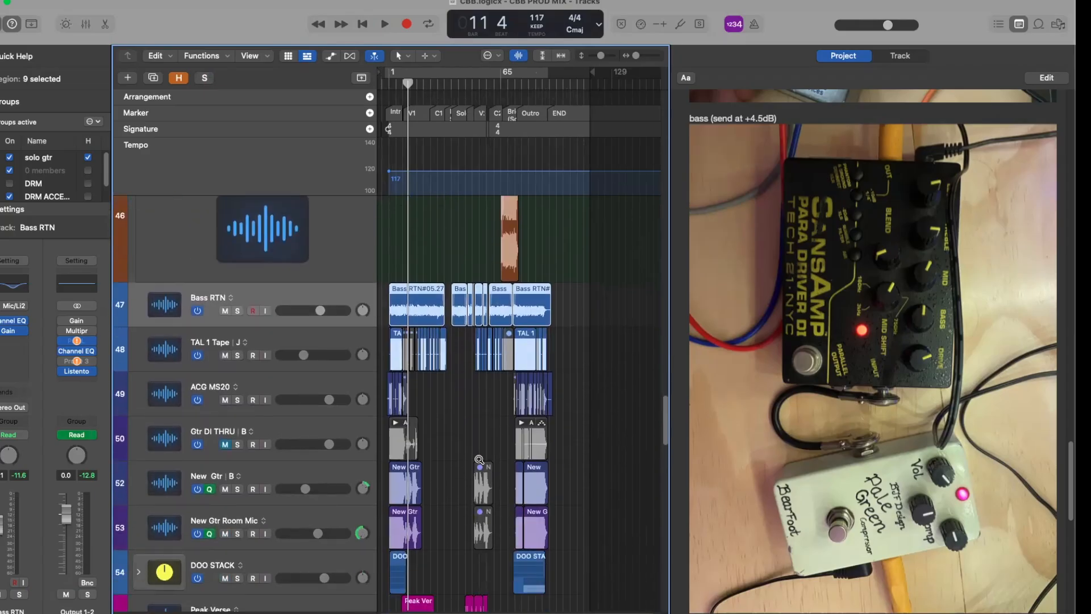
ctrl+alt+click(479, 460)
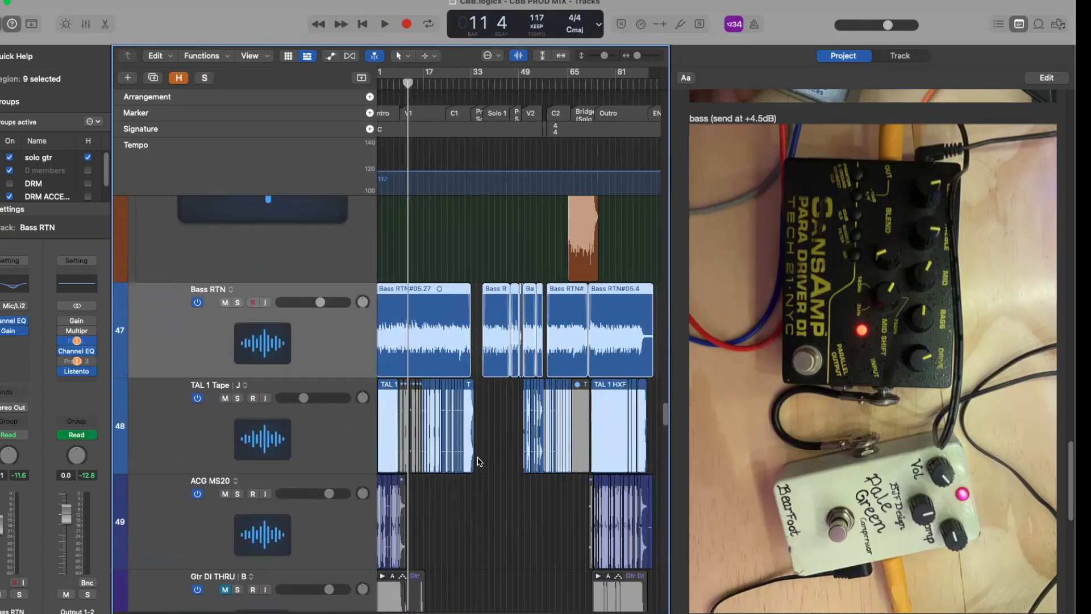
Return the playhead to bar 1 and select the TAL 1 Tape track with its regions, fitting them to the view.
key(comma)
key(comma)
key(comma)
key(comma)
key(comma)
key(comma)
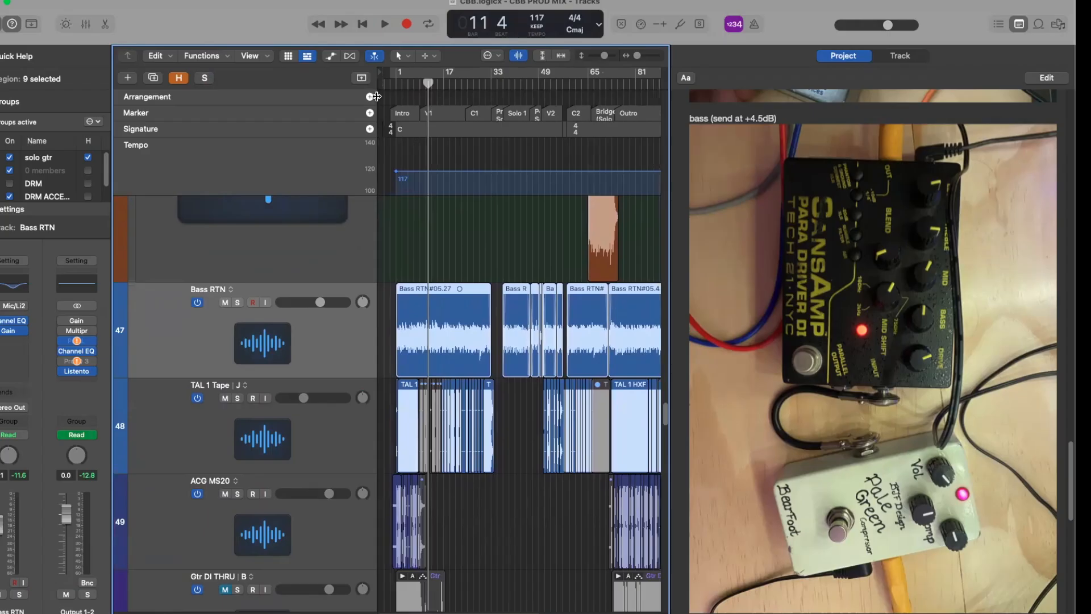
key(comma)
key(comma)
key(comma)
key(comma)
key(super+Up)
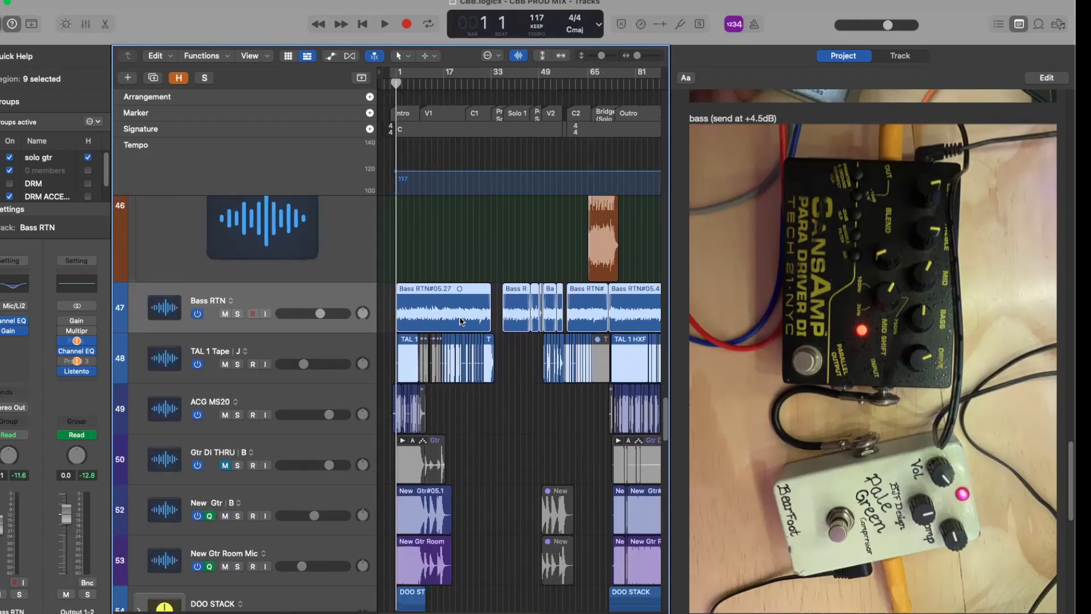
click(284, 351)
key(z)
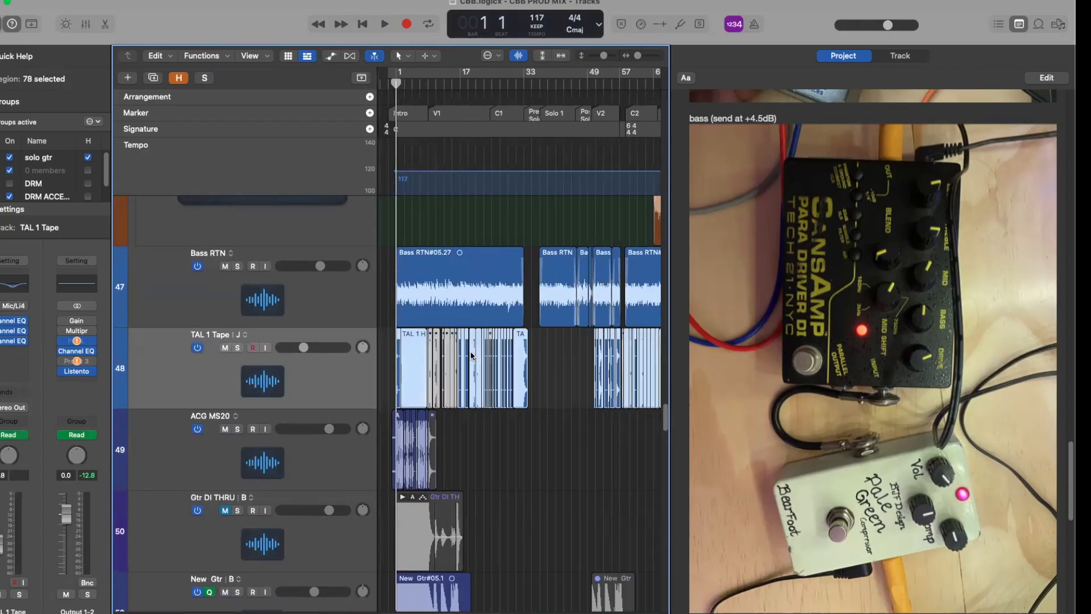
Enlarge the TAL 1 Tape regions in the intro and hide the project notes.
key(super+Down)
key(super+Right)
key(super+Right)
key(super+Right)
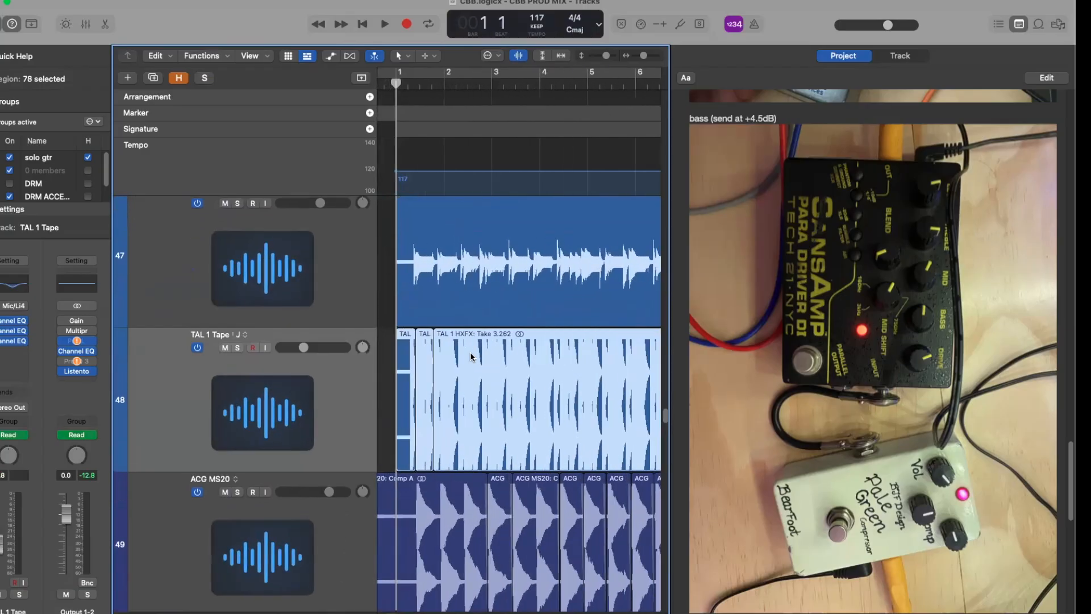
key(super+Right)
key(super+Down)
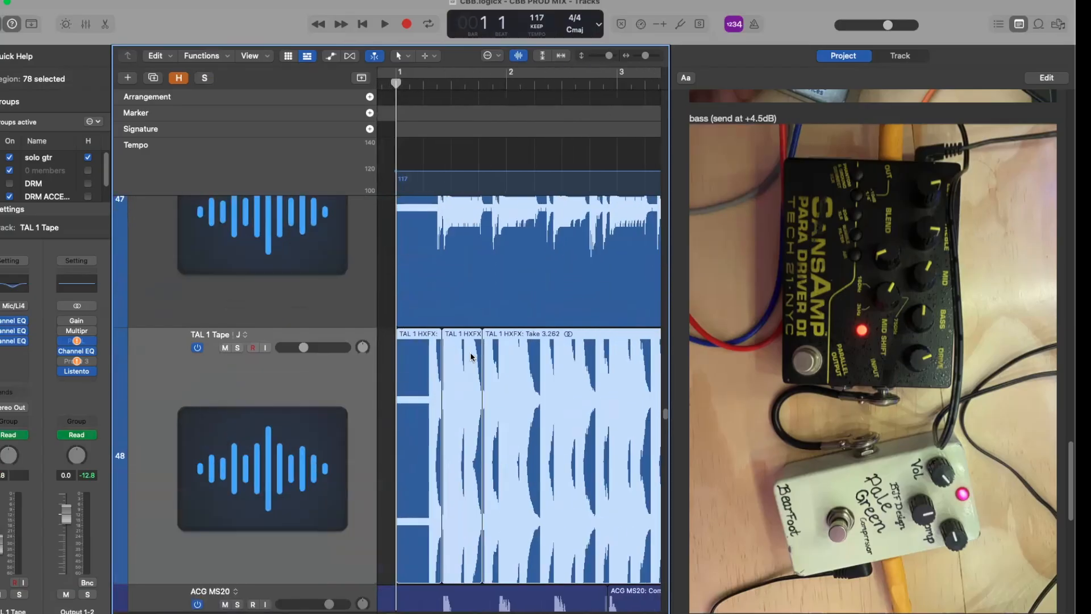
key(super+Right)
key(super+Up)
click(1020, 25)
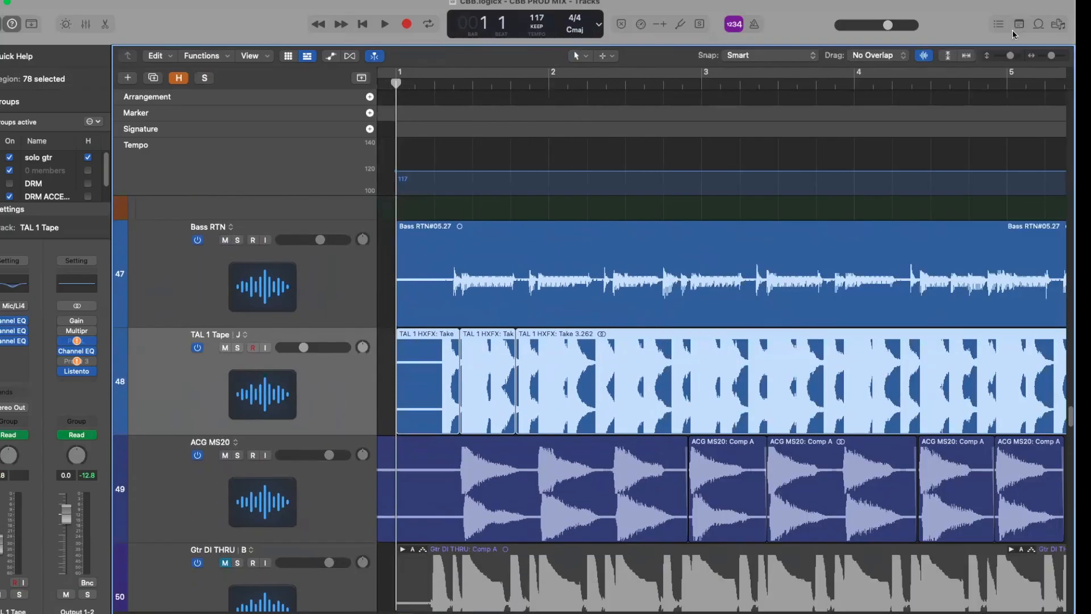
key(super+Left)
key(super+Up)
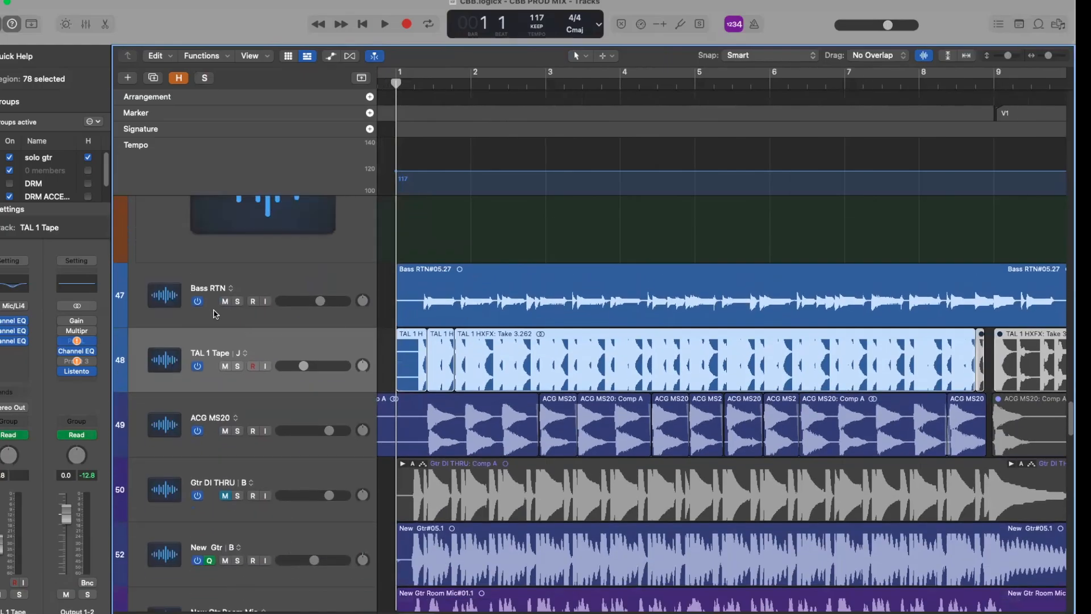
Audition the TAL 1 Tape track in solo from bar 1, and turn its solo off after stopping.
click(239, 367)
key(space)
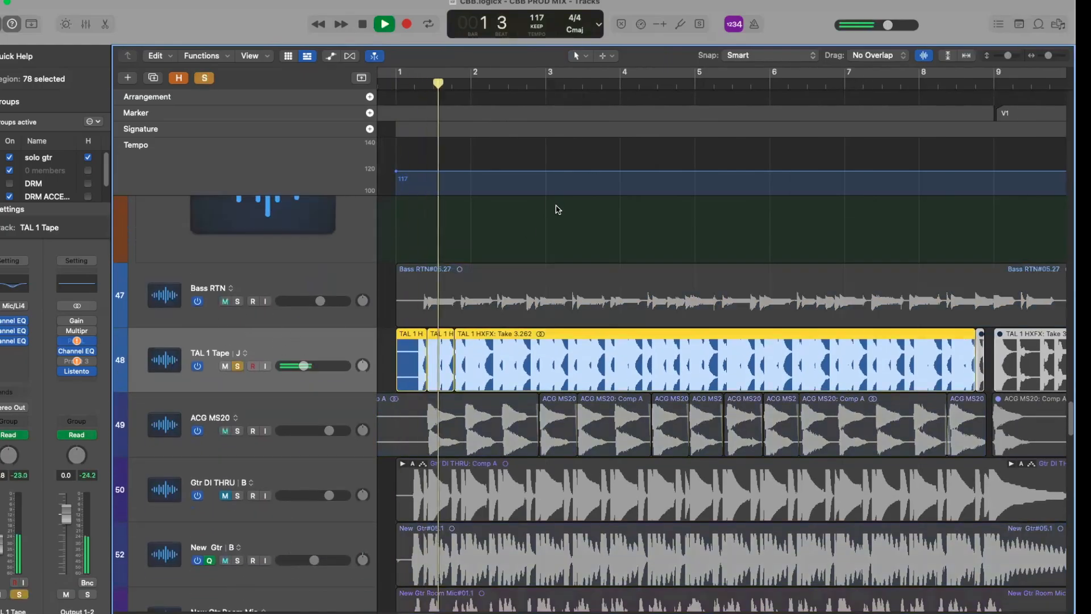
key(space)
key(s)
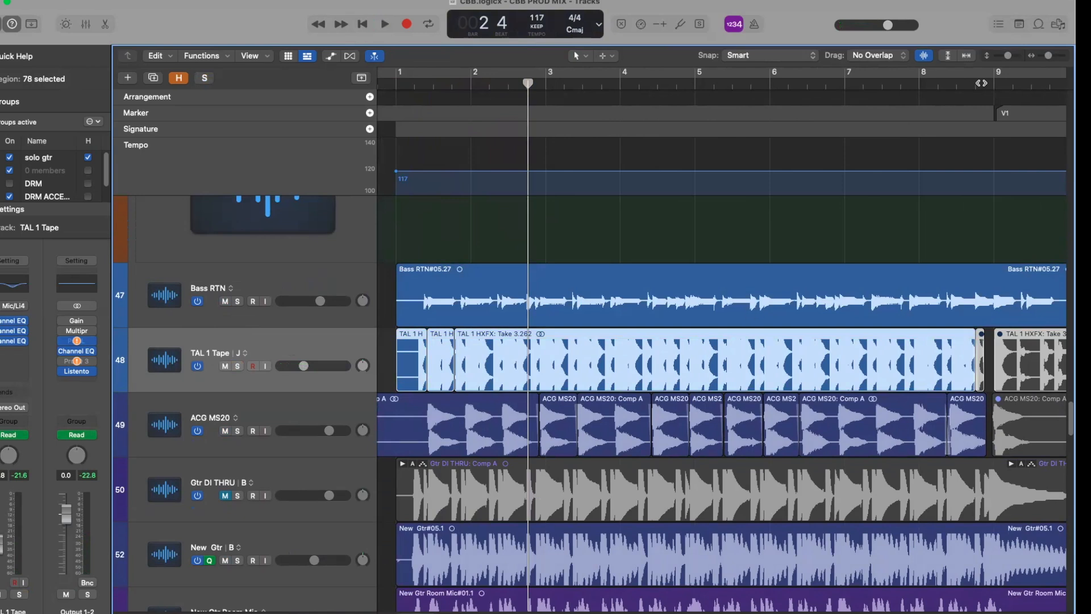
Inspect the TAL 1 Tape waveforms from the intro through verse 1, and reselect all regions on the track.
click(1015, 56)
drag(1011, 60, 1046, 58)
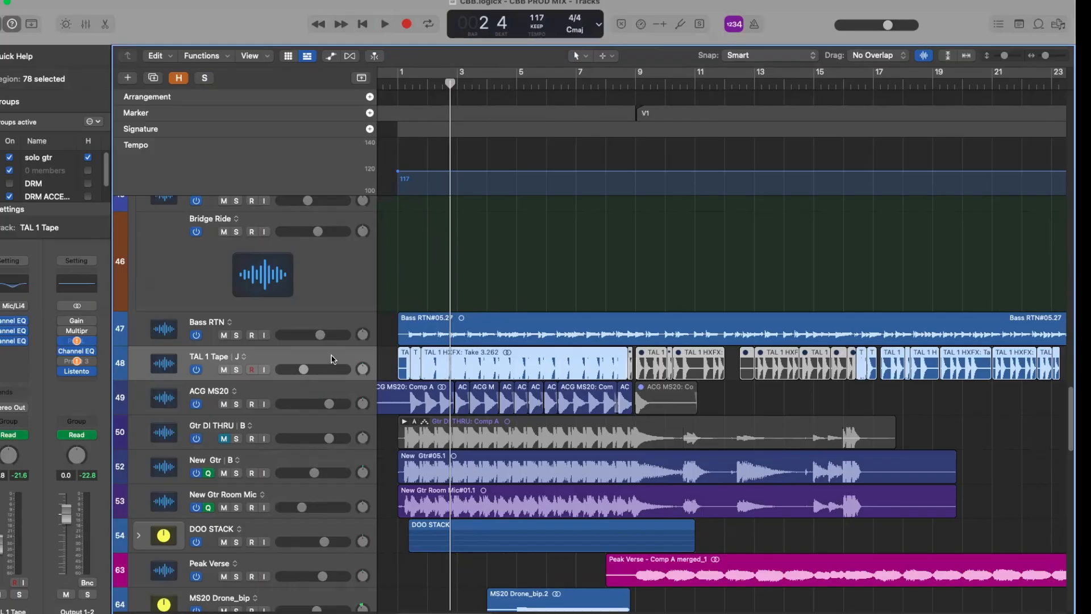
key(super+Down)
key(super+Down)
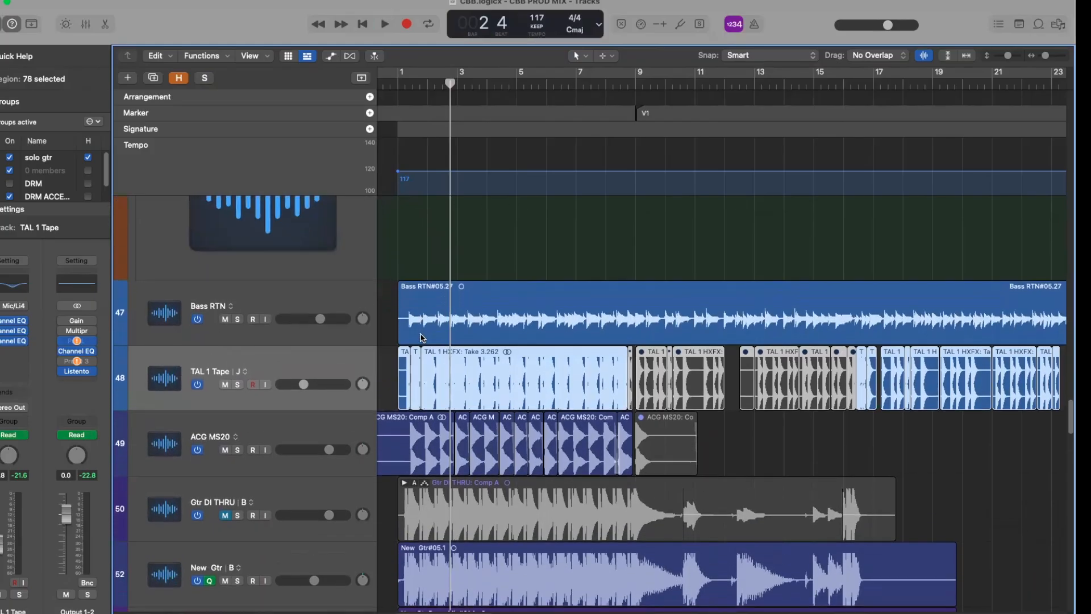
key(super+Right)
key(super+Right)
key(super+Right)
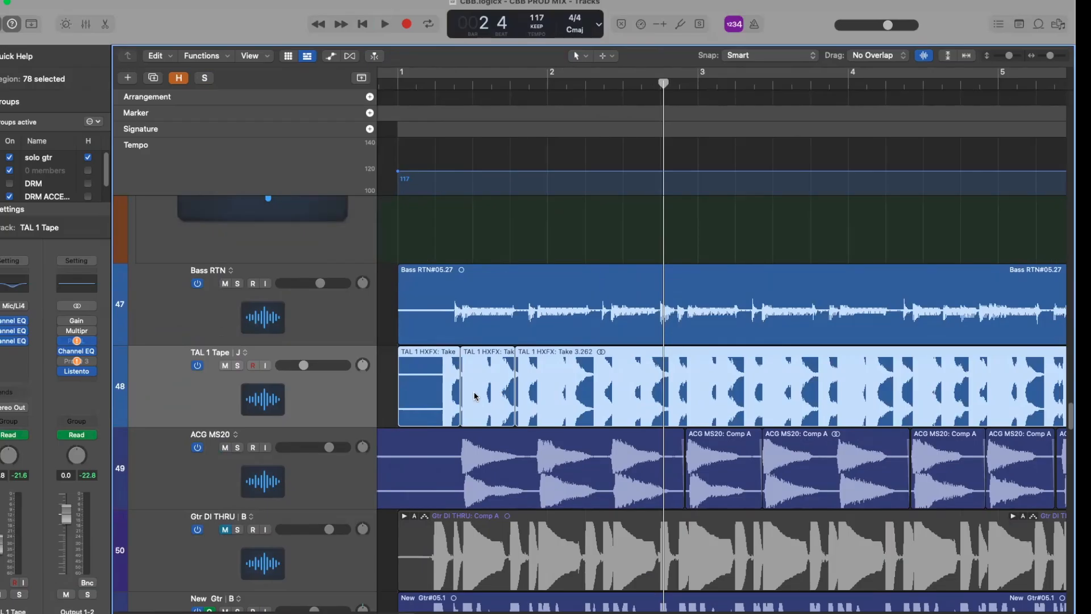
click(380, 386)
click(319, 391)
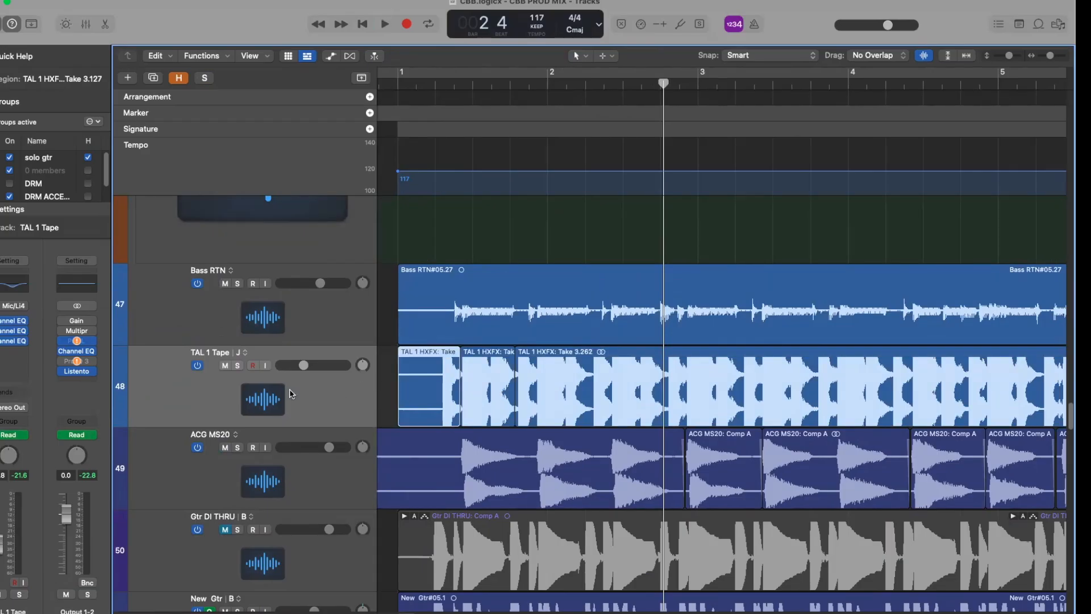
click(291, 394)
click(384, 387)
click(364, 388)
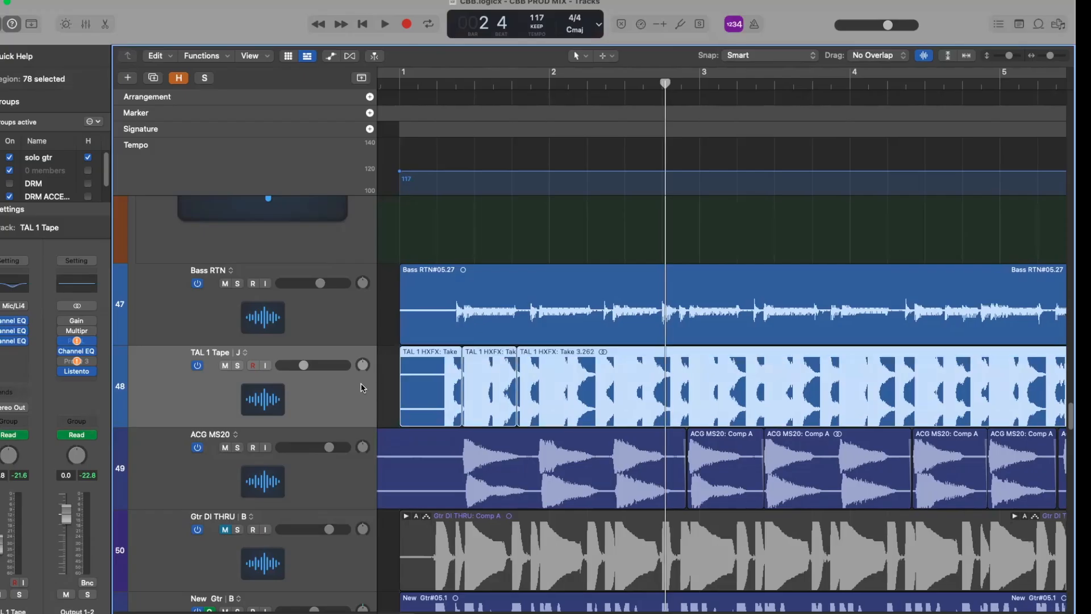
Switch the TAL 1 Tape track's solo on and off, and move the playhead to bar 1 beat 2.
click(239, 366)
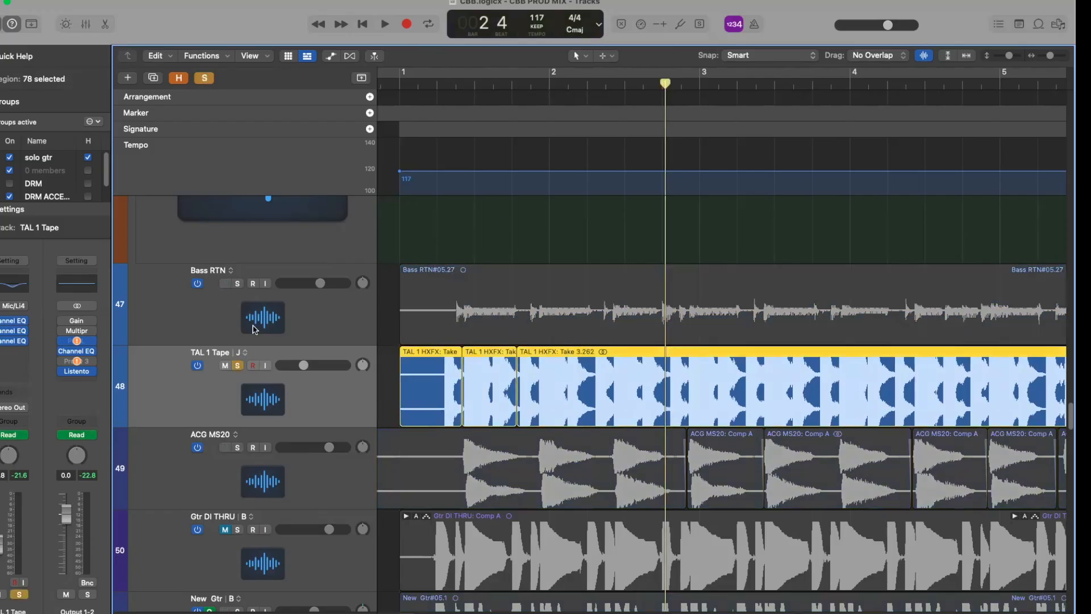
click(239, 367)
click(376, 393)
click(387, 394)
click(360, 398)
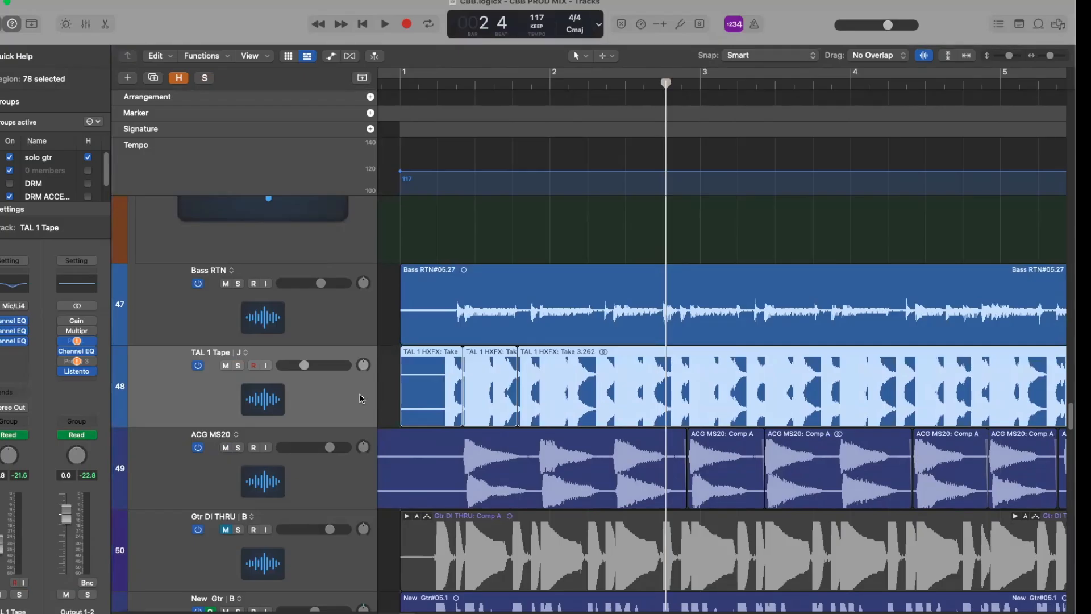
drag(458, 84, 441, 102)
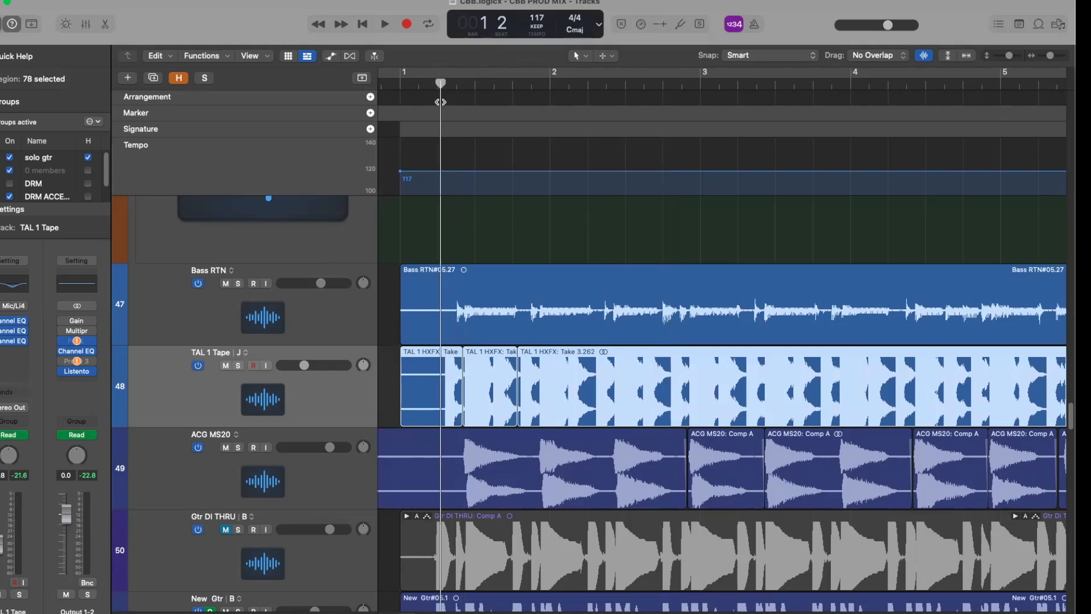
click(238, 366)
click(238, 367)
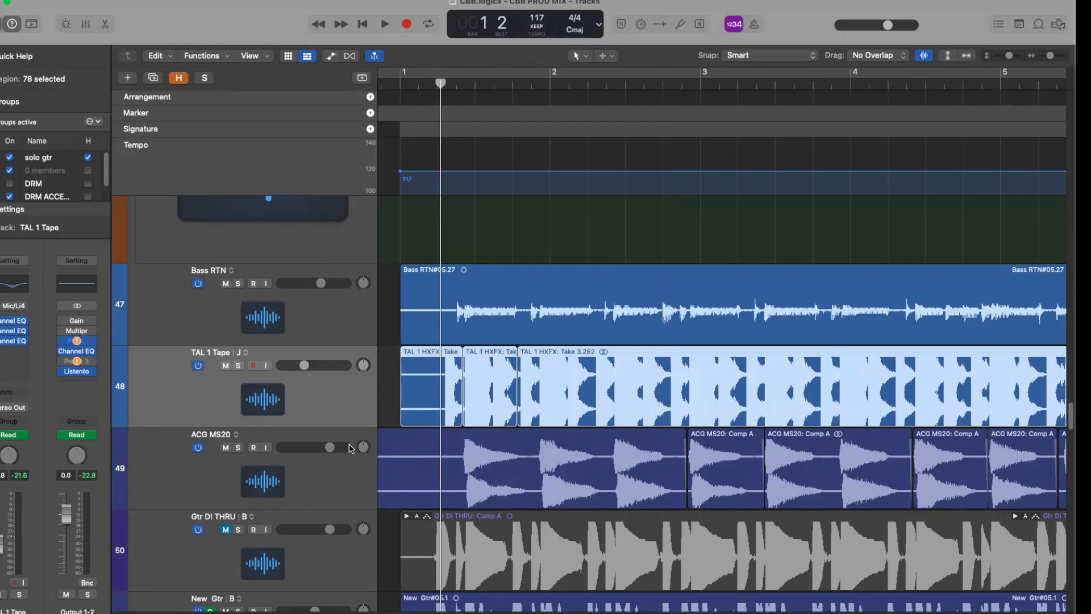
Compare the intro regions of the bass and synth tracks, and play the full mix from about bar 4.
scroll(624, 389, left, 1)
scroll(623, 389, down, 6)
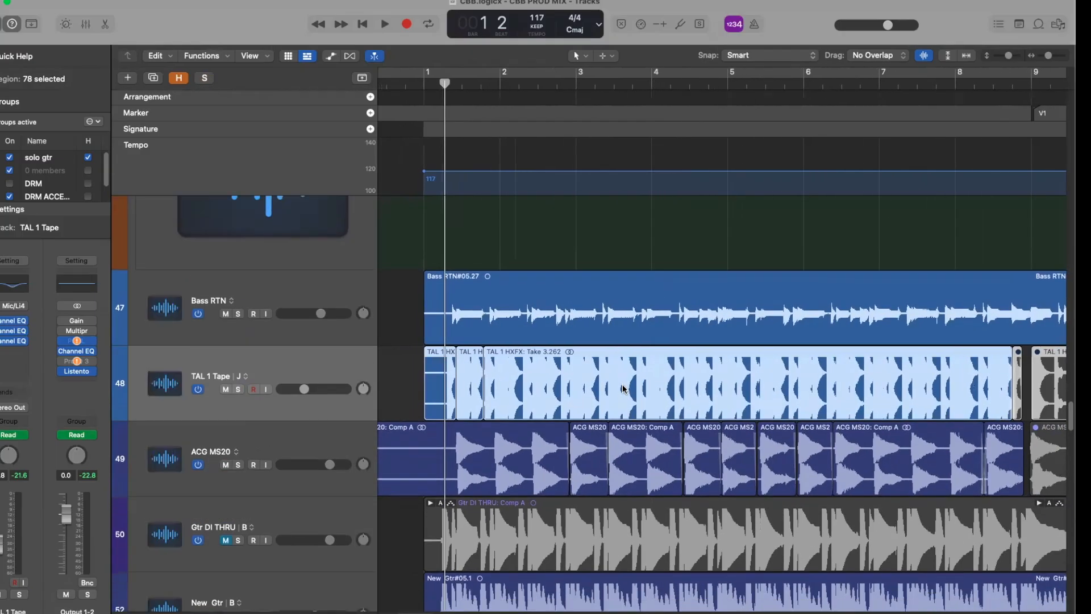
scroll(634, 386, down, 8)
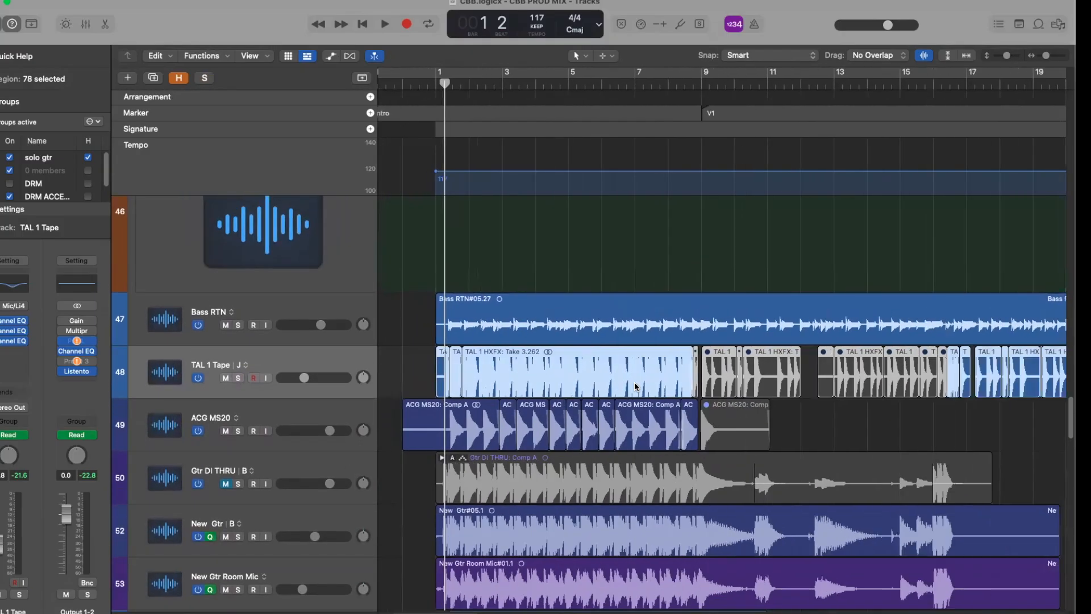
scroll(636, 387, up, 3)
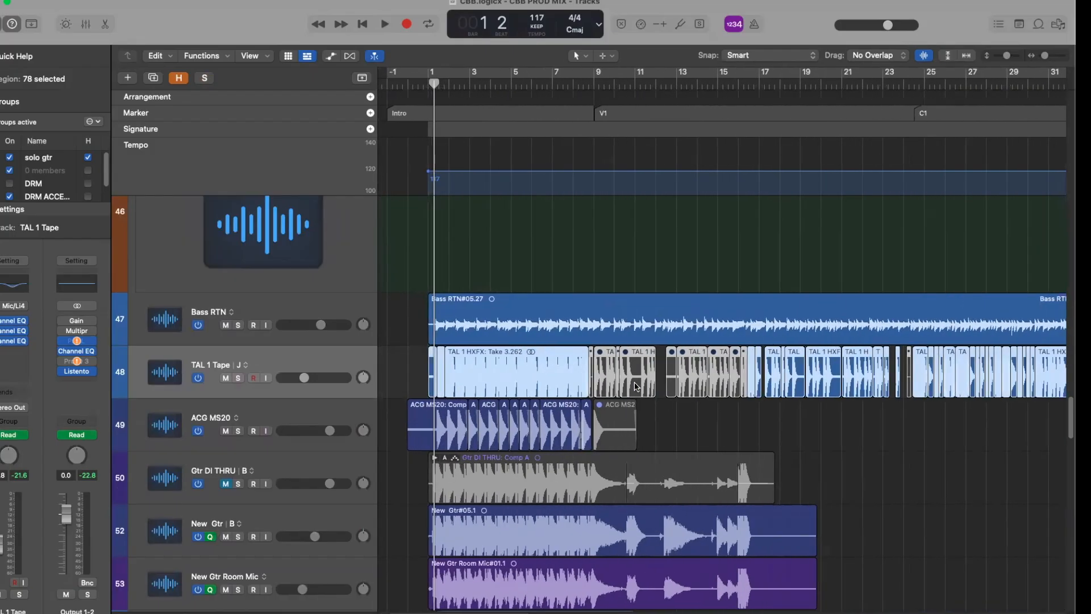
scroll(636, 387, up, 6)
scroll(634, 382, up, 1)
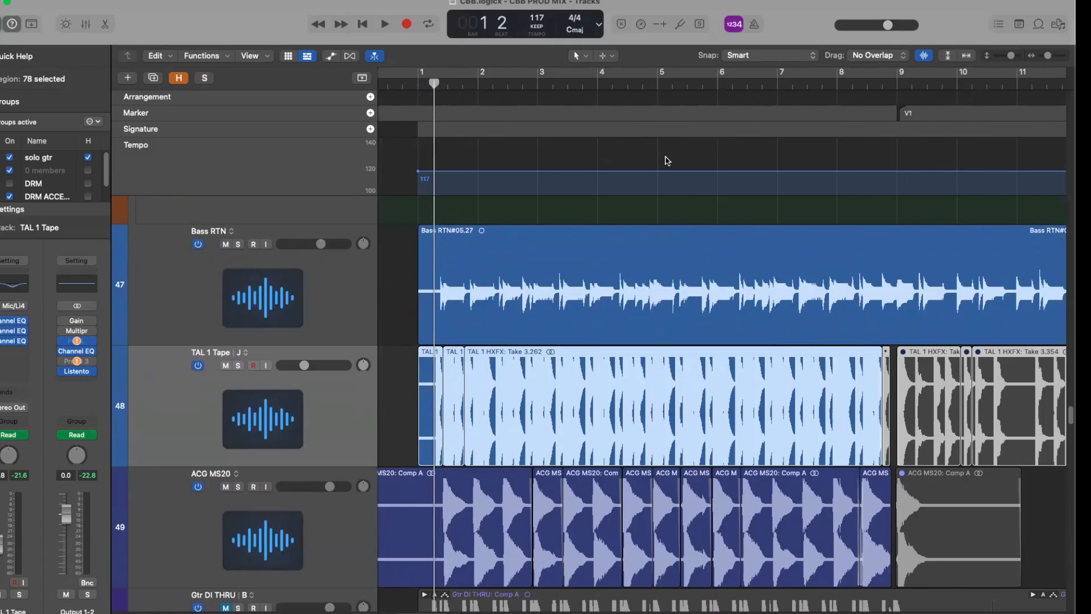
click(618, 86)
key(space)
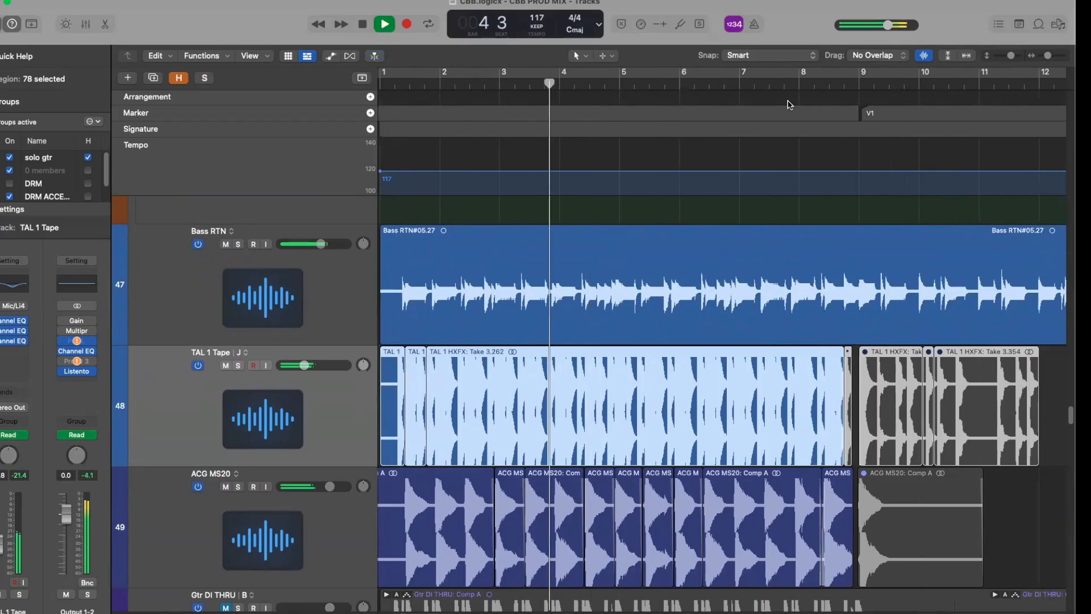
Solo the TAL 1 Tape track and audition the end of verse 1 from about bar 16 to bar 20.
click(238, 366)
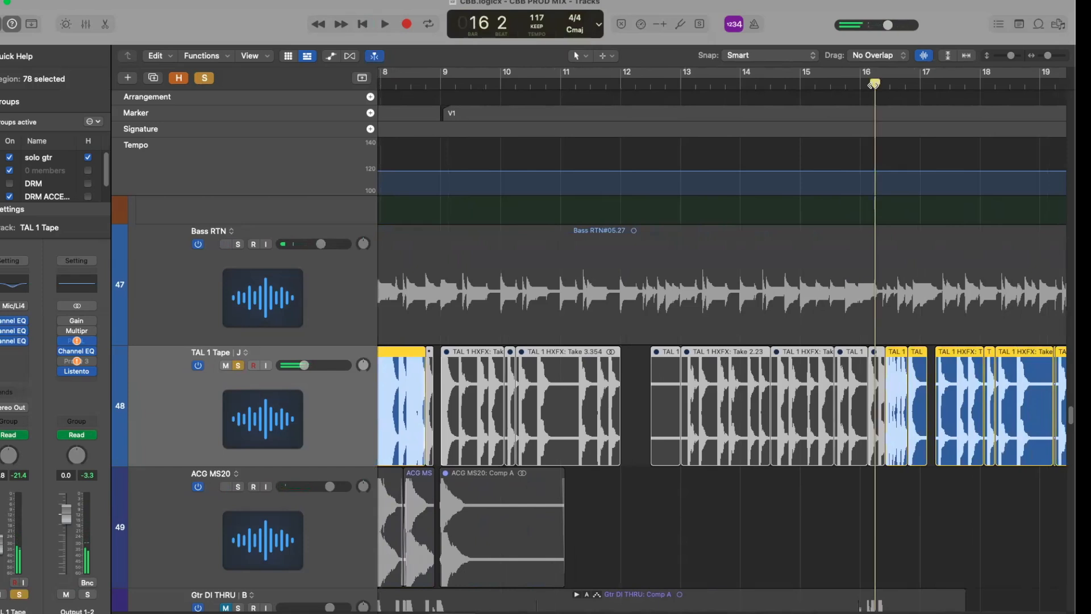
scroll(756, 277, right, 5)
key(space)
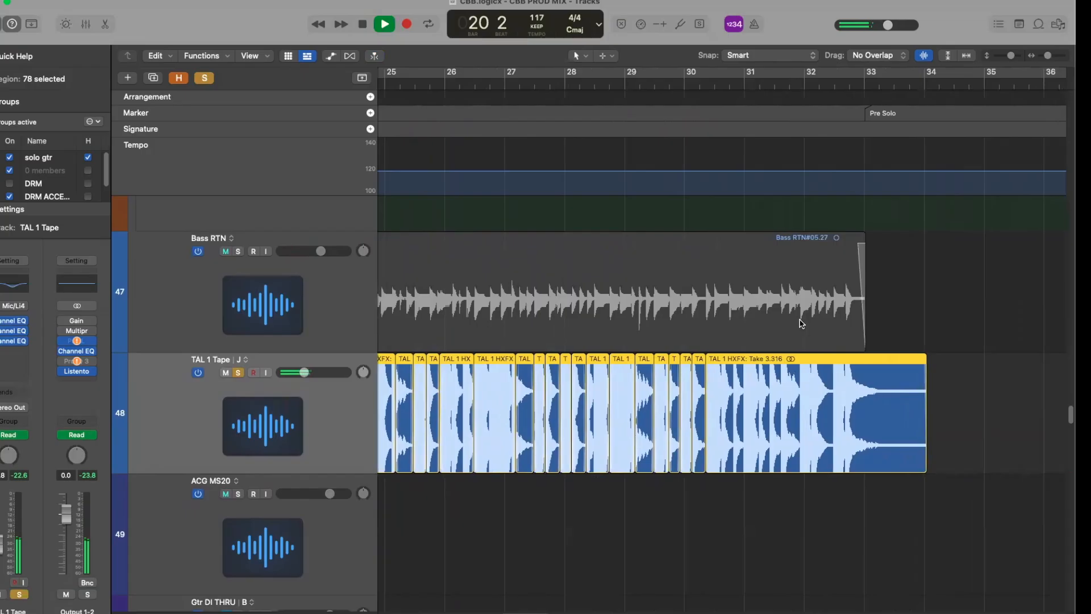
key(space)
Audition the soloed TAL 1 Tape part in verse 2, stopping at bar 55.
scroll(802, 324, right, 15)
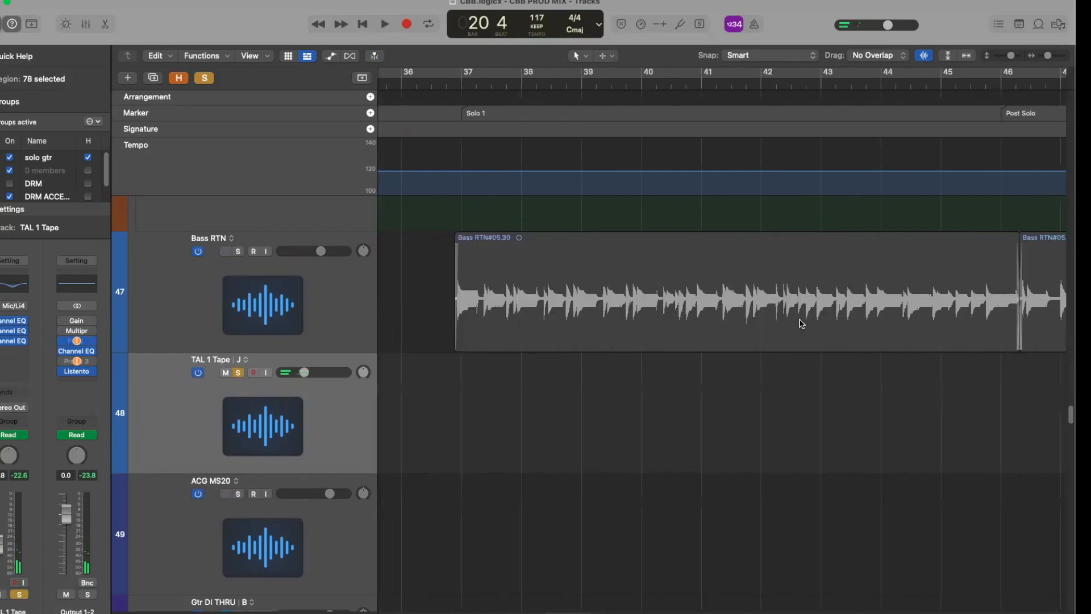
scroll(802, 324, right, 6)
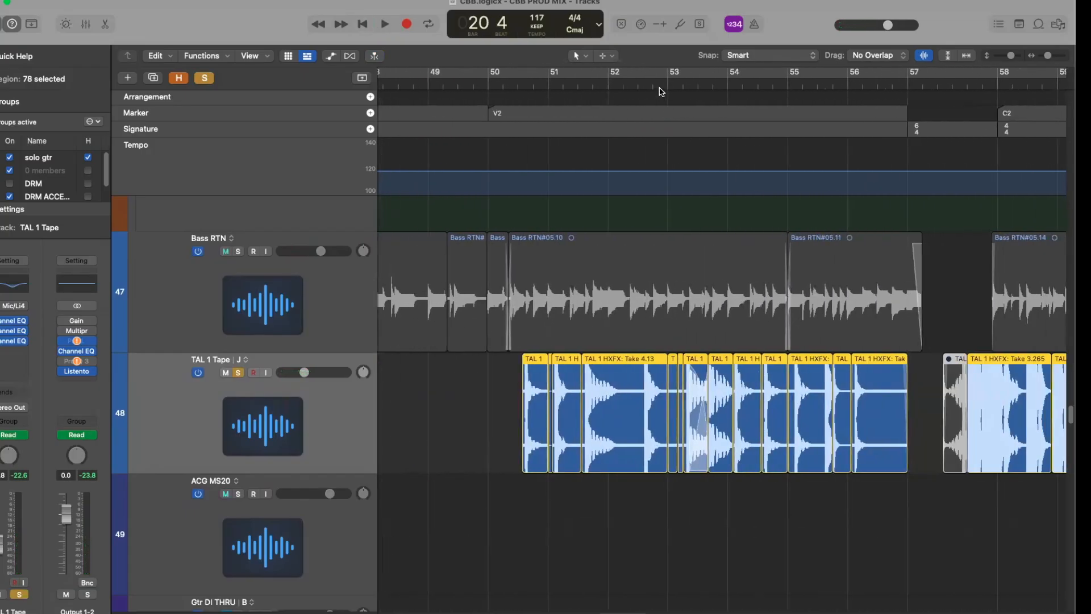
key(space)
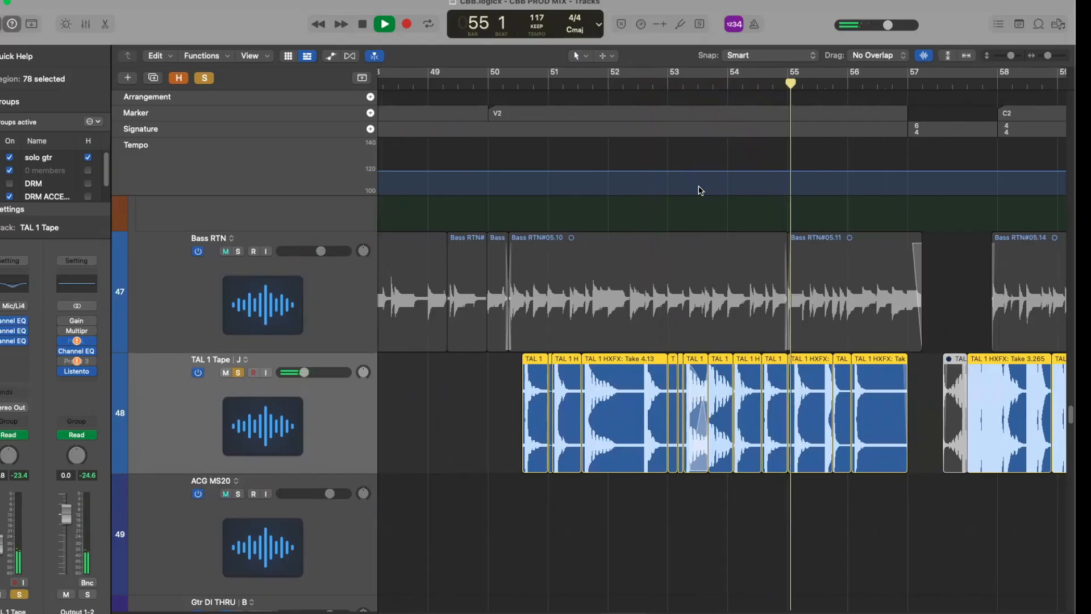
key(space)
Audition the soloed TAL 1 Tape part through chorus 2, stop at bar 63, and turn the track's solo off.
scroll(700, 191, right, 3)
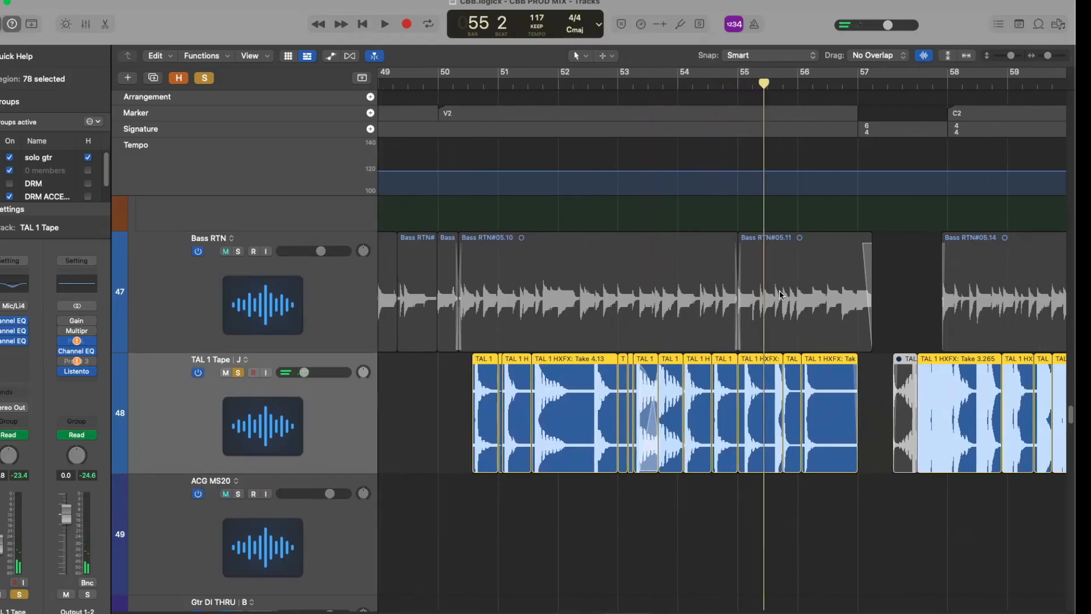
key(space)
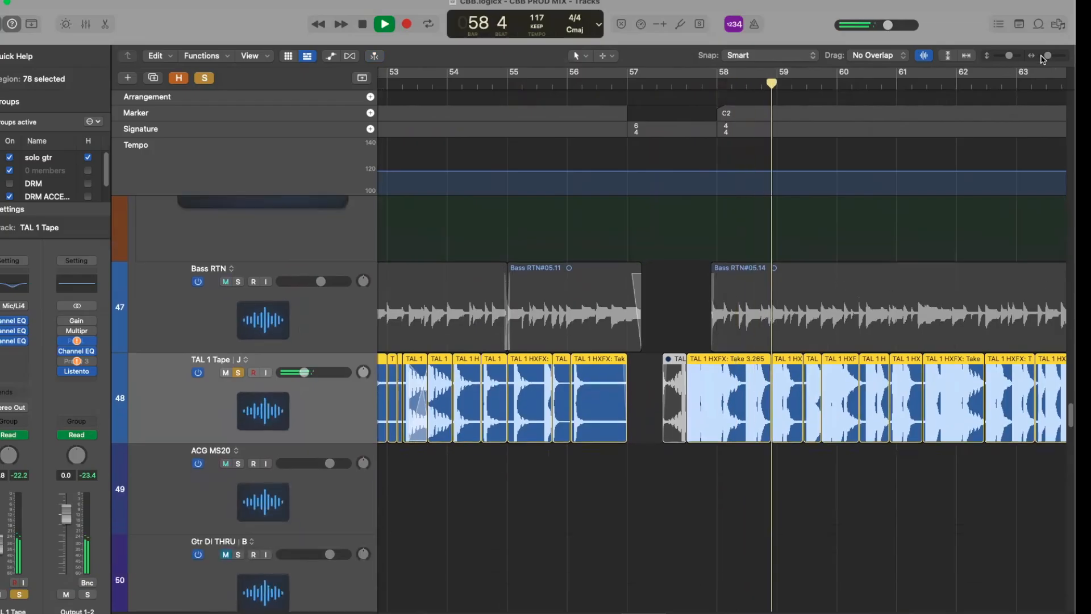
scroll(938, 170, down, 5)
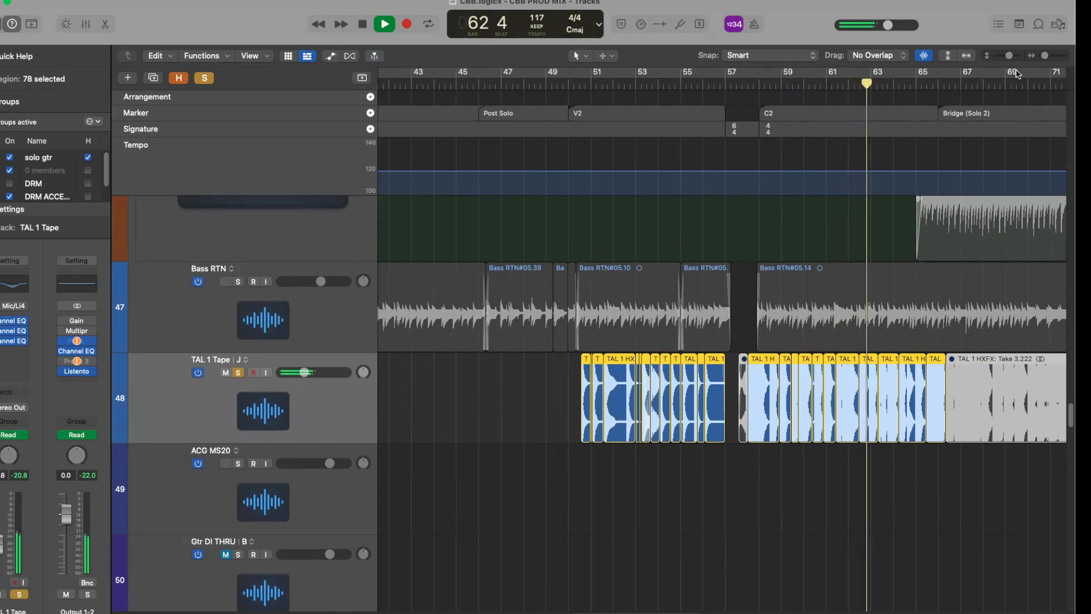
key(space)
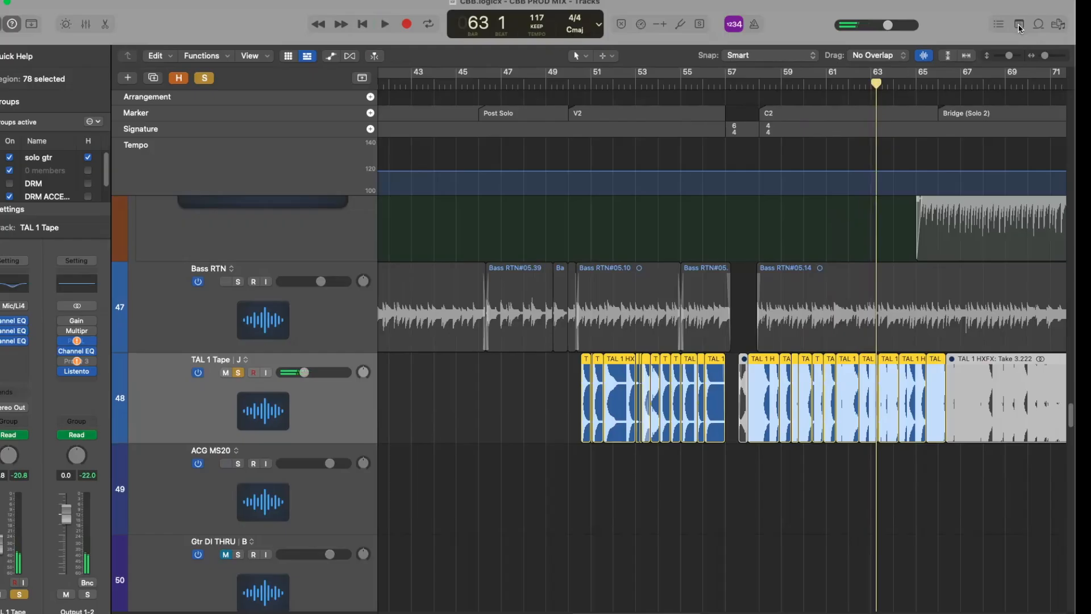
click(239, 373)
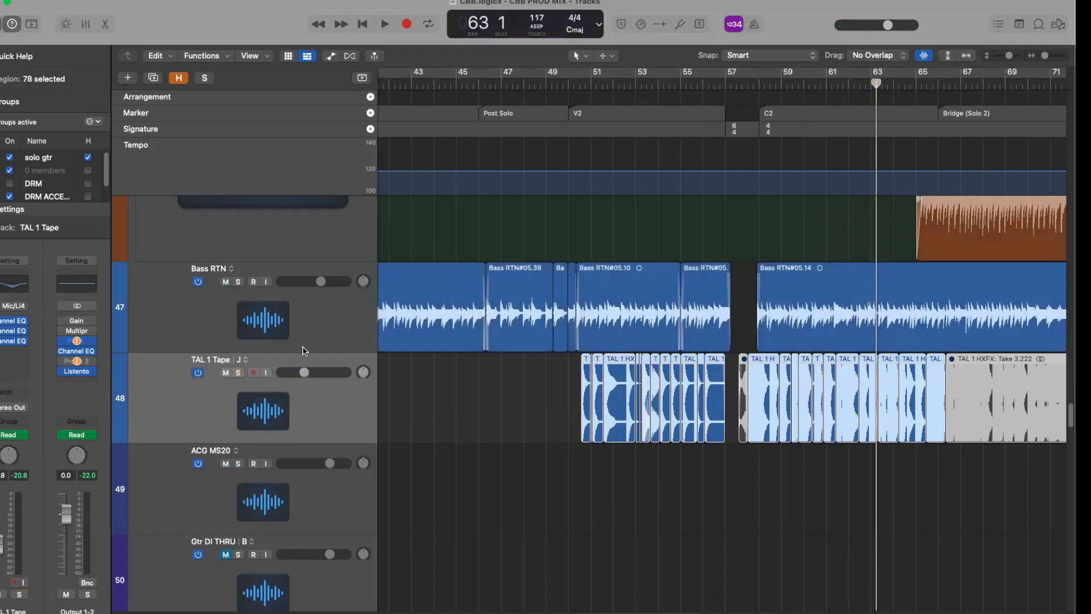
Select the ACG MS20 track with its regions, switch its solo on and off, and inspect its intro waveforms.
click(1022, 25)
click(1022, 25)
key(z)
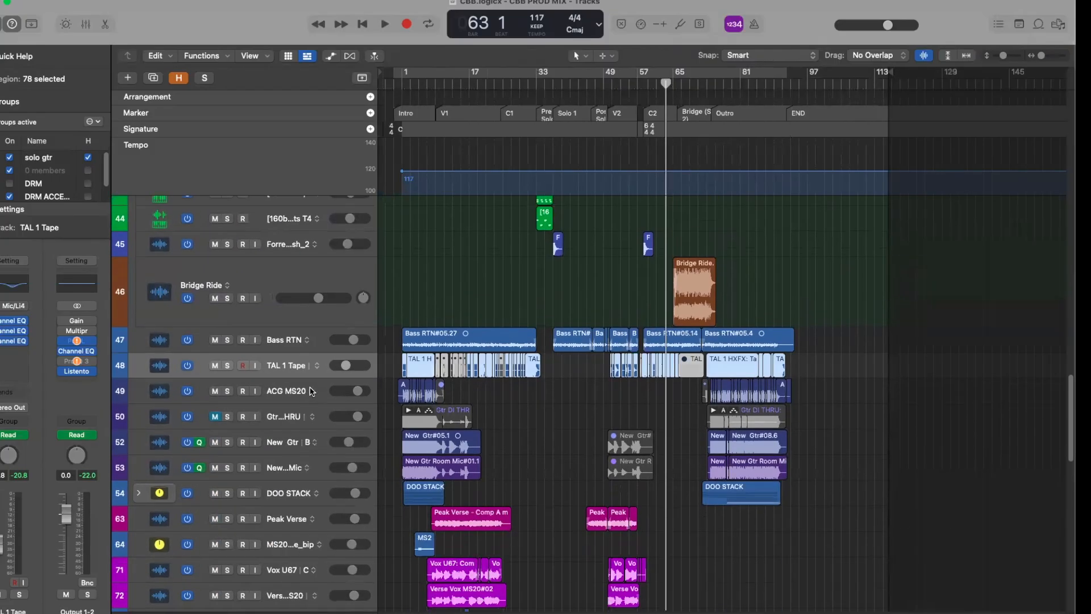
click(238, 378)
key(z)
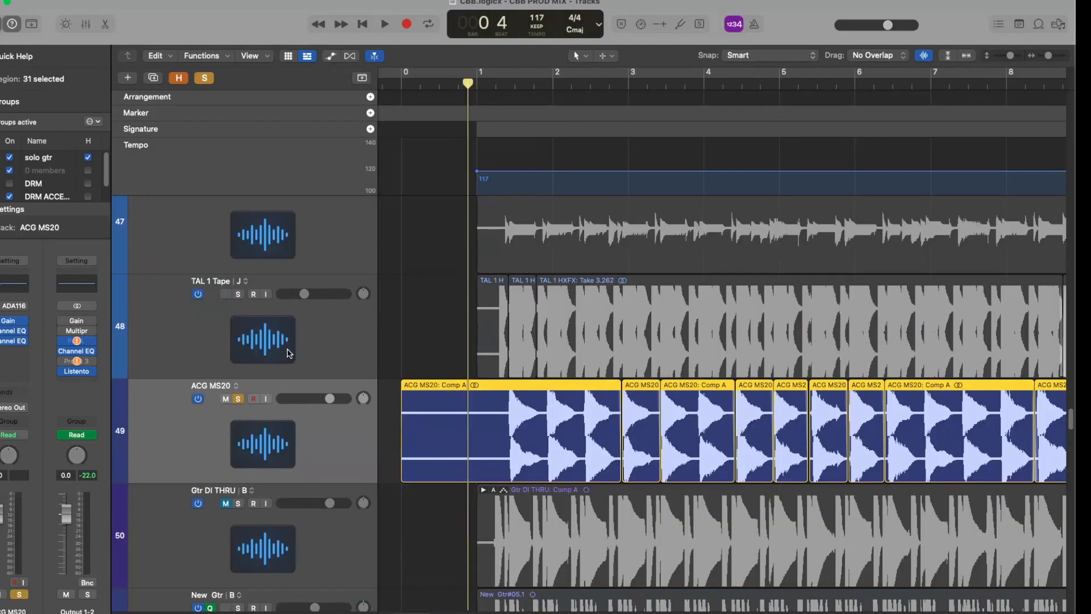
click(238, 399)
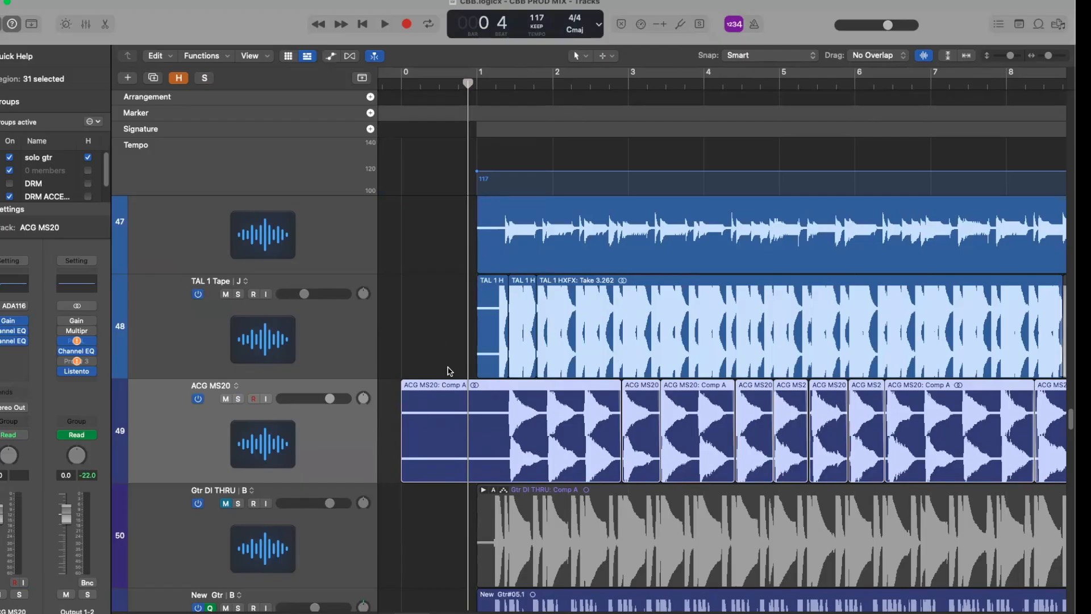
scroll(450, 371, down, 5)
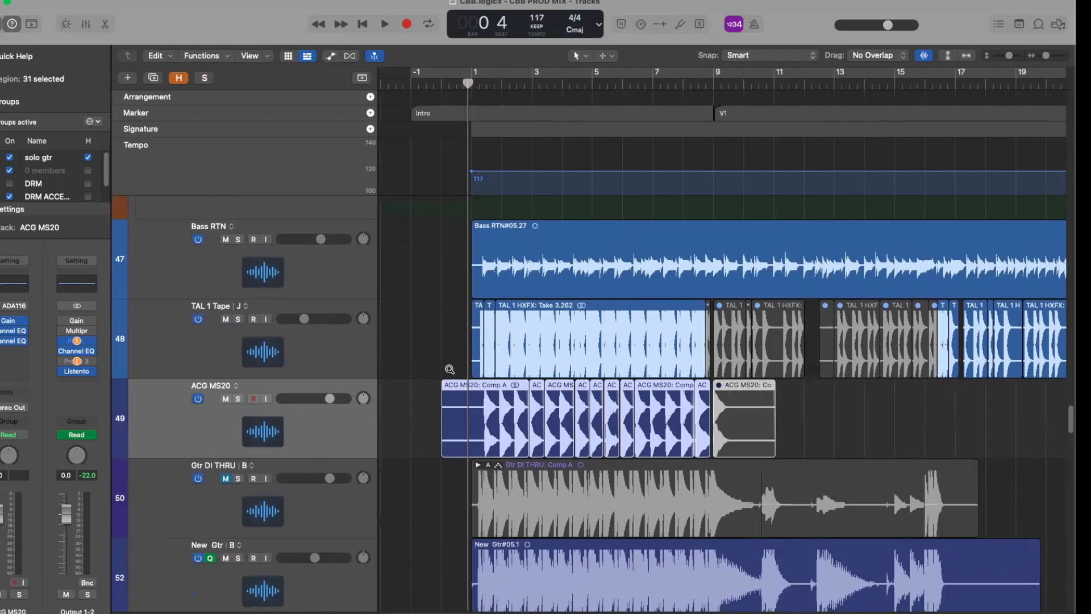
scroll(409, 312, up, 3)
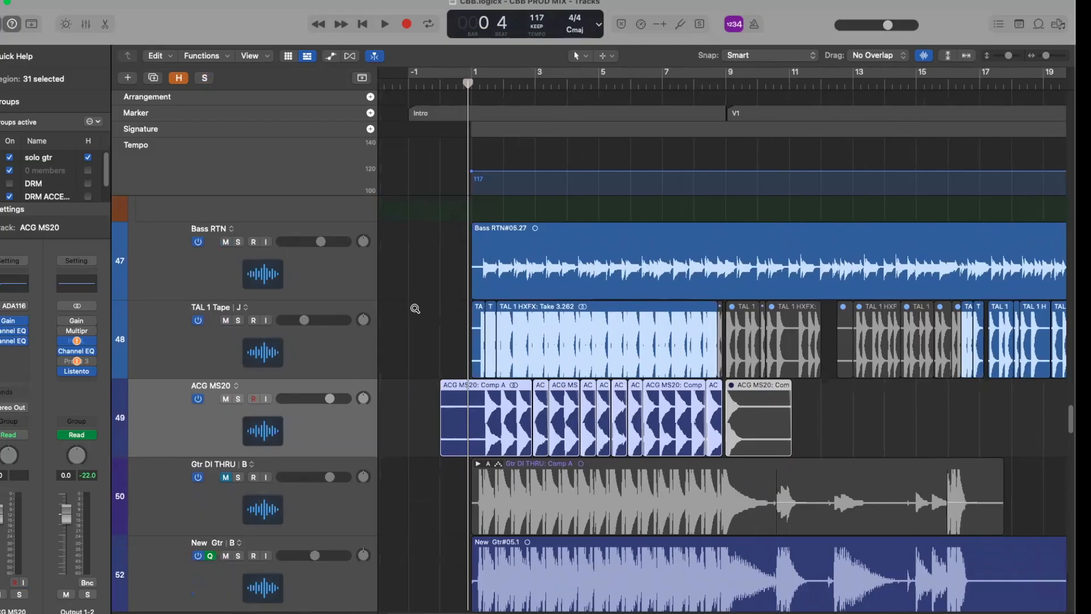
Solo the ACG MS20 track and audition its intro part, stopping playback at bar 6.
key(space)
key(space)
click(238, 399)
key(space)
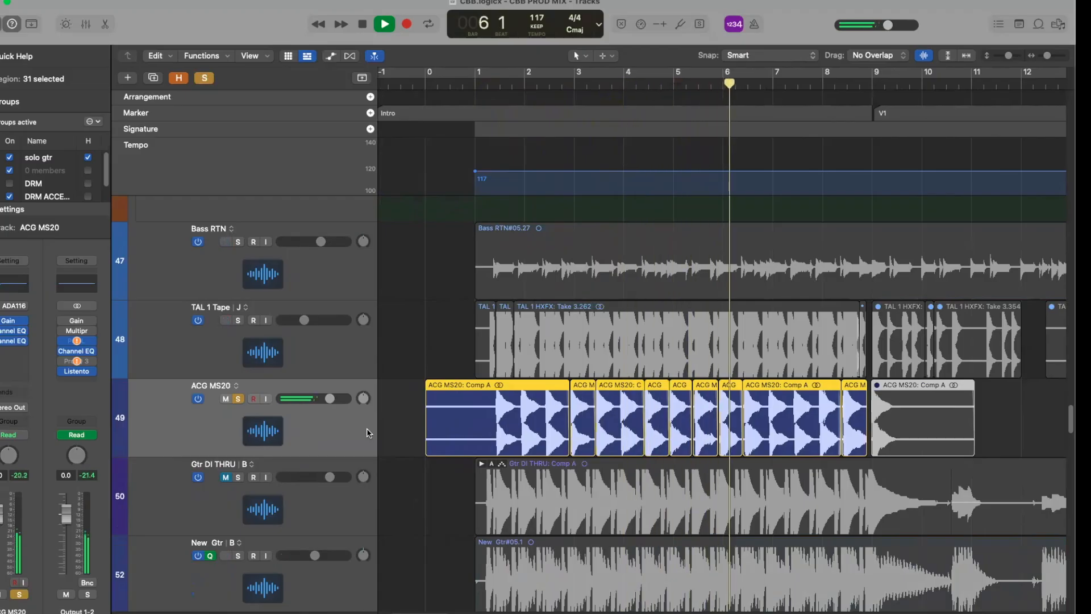
key(space)
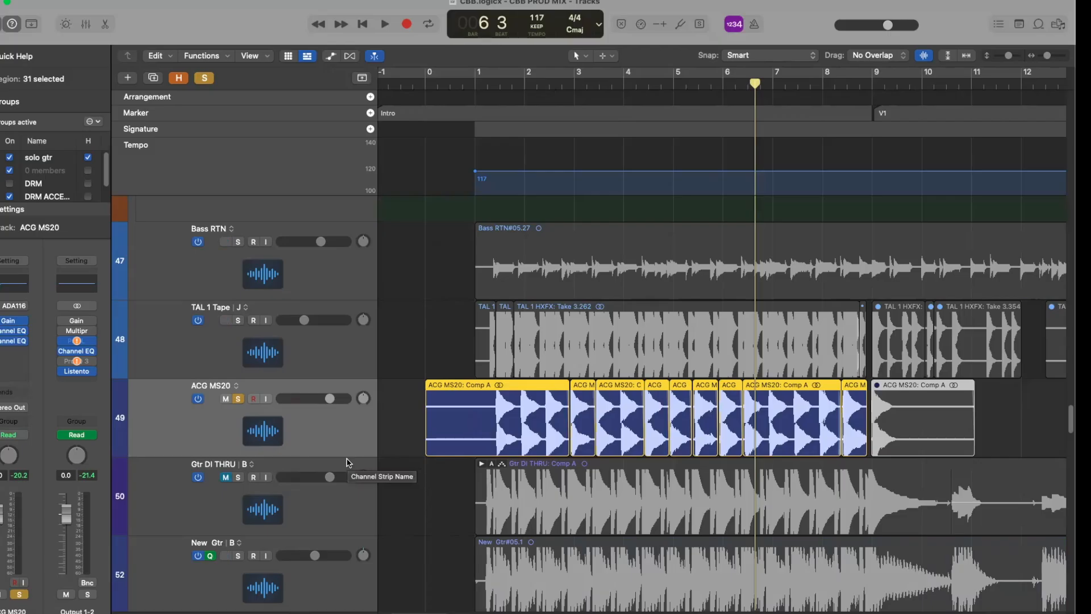
Solo TAL 1 Tape together with ACG MS20, audition both from the project start to bar 4, and turn both solos off.
click(239, 321)
key(Return)
key(space)
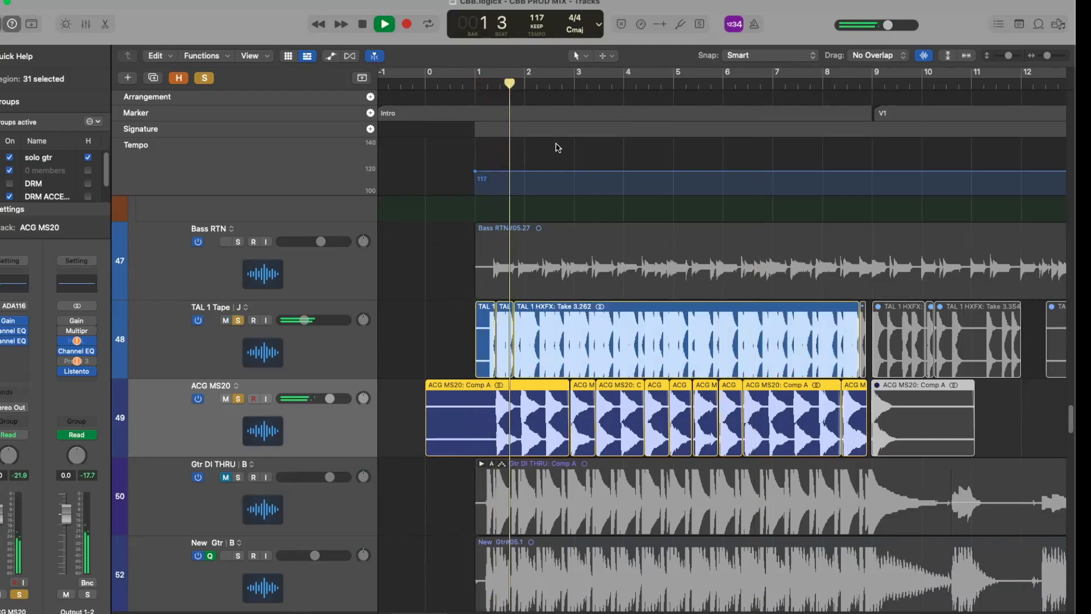
scroll(508, 314, right, 2)
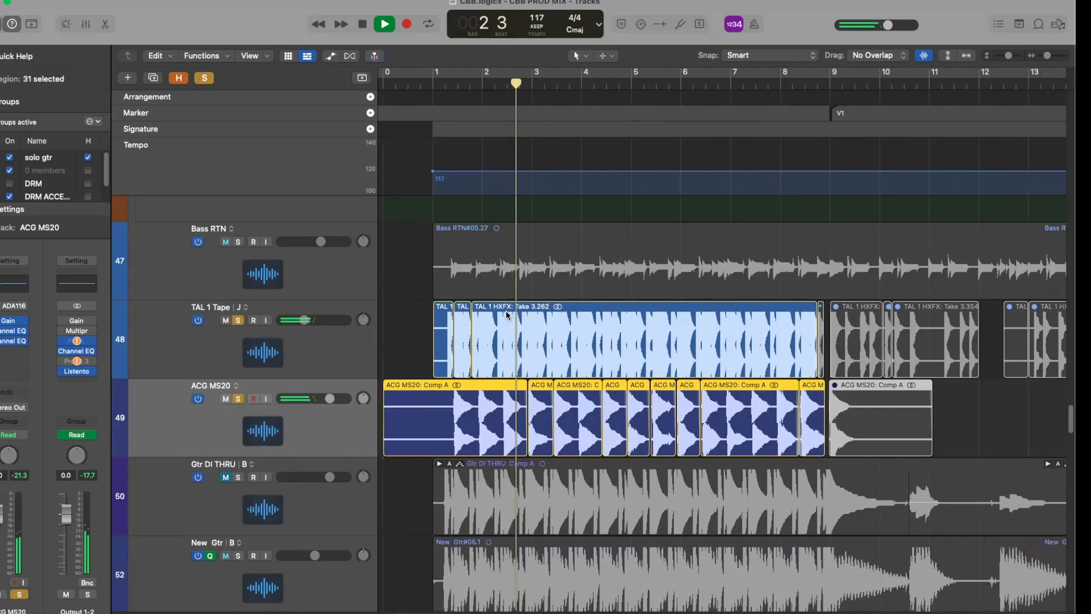
scroll(508, 315, down, 3)
scroll(508, 314, down, 2)
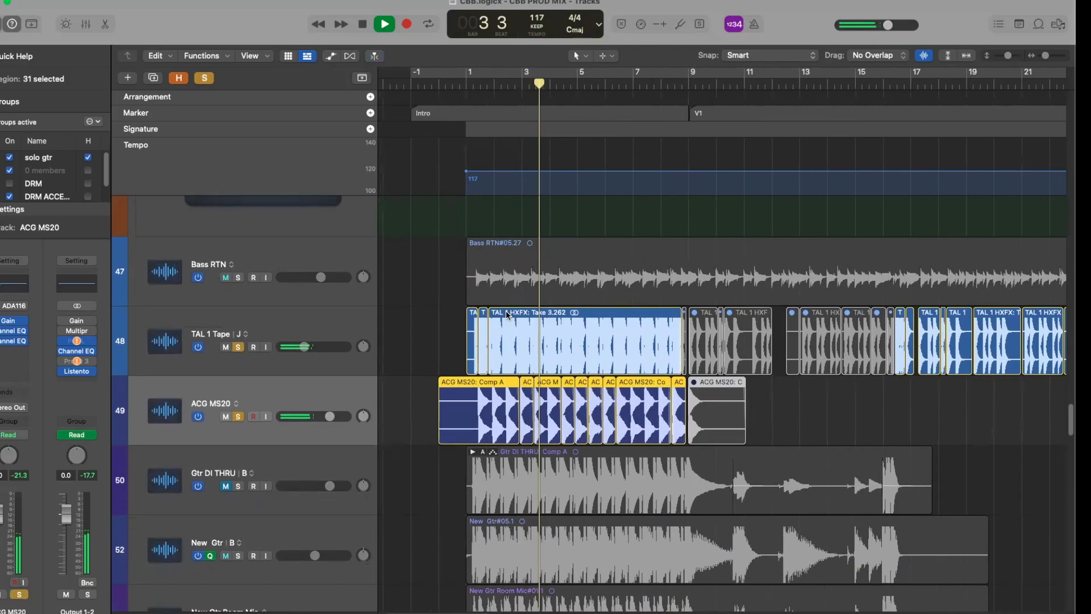
key(space)
click(238, 346)
click(238, 415)
Solo the New Gtr track and audition its intro part from bar 1, stopping at bar 5.
scroll(279, 388, down, 5)
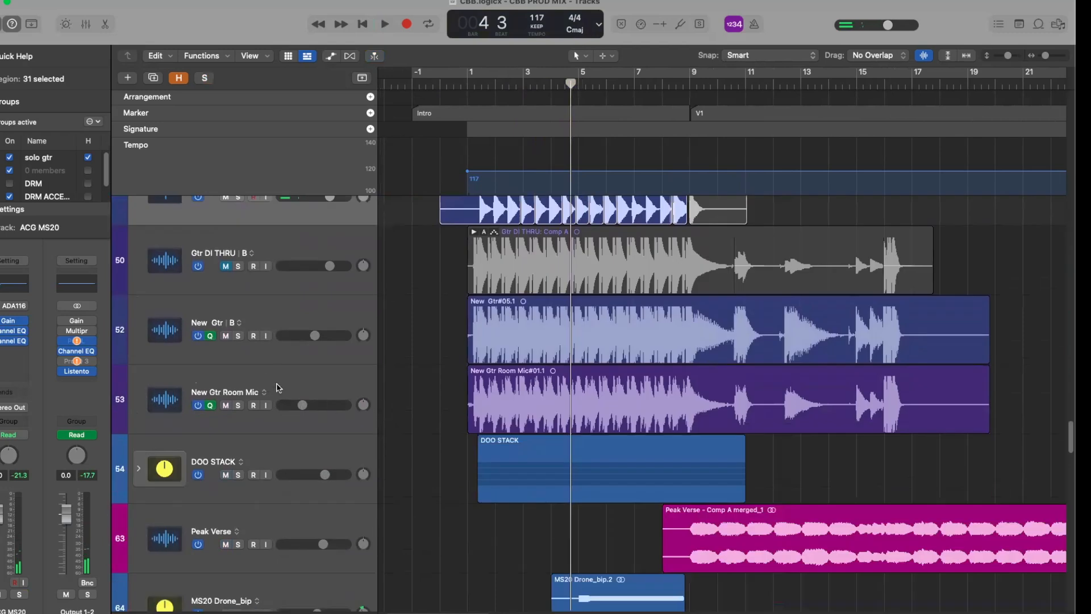
click(240, 311)
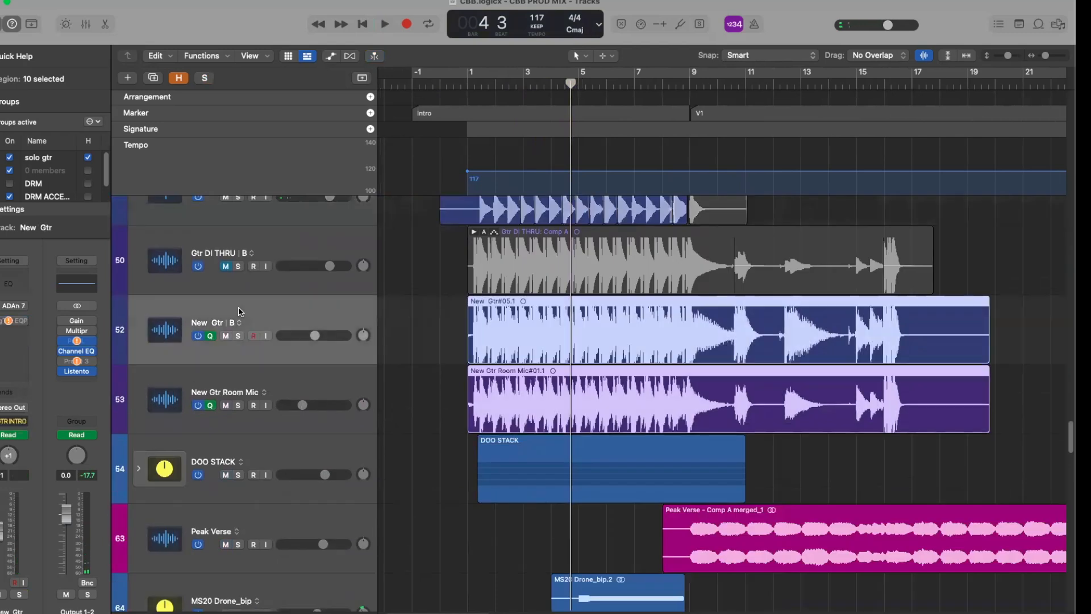
click(239, 336)
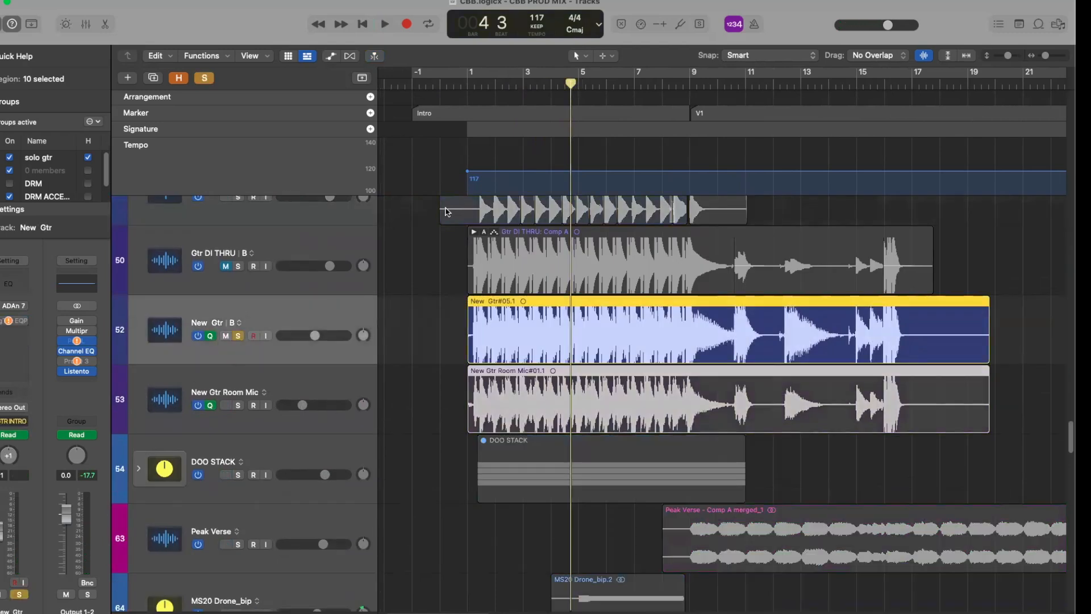
drag(570, 84, 475, 84)
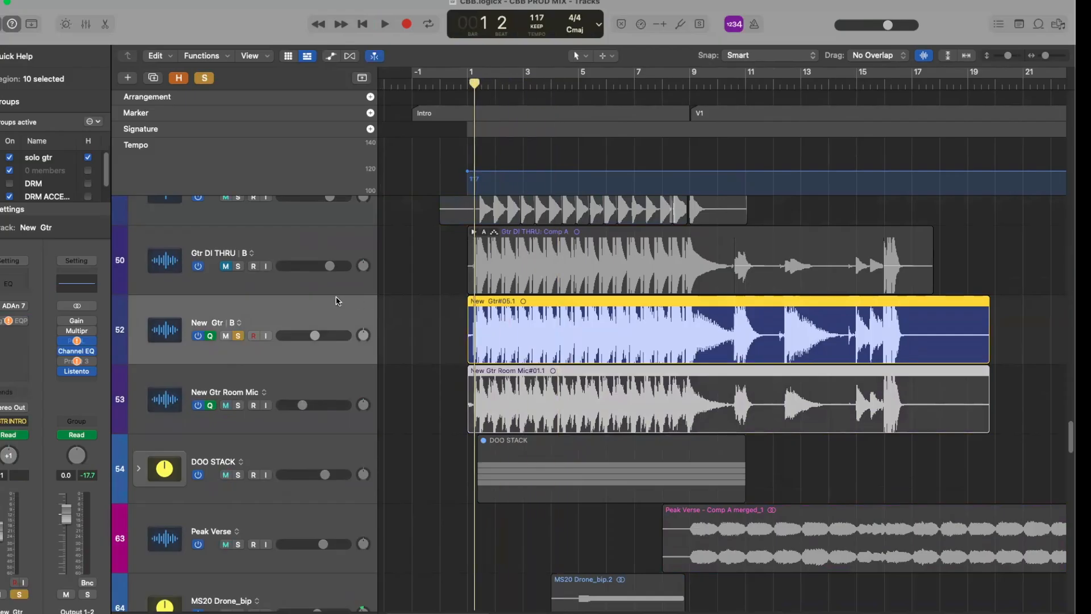
scroll(452, 324, up, 6)
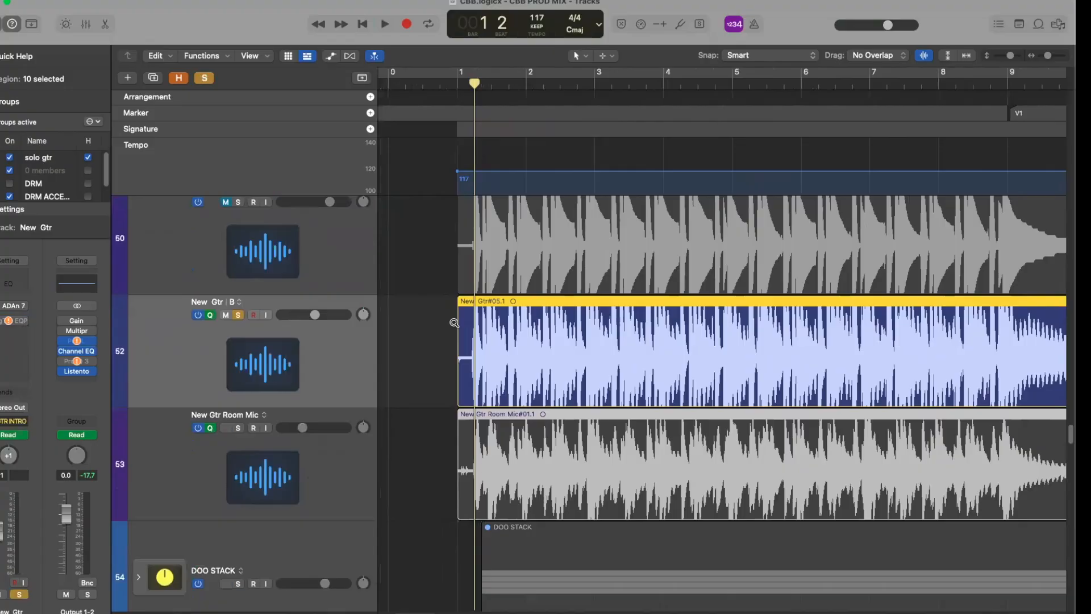
scroll(455, 322, down, 3)
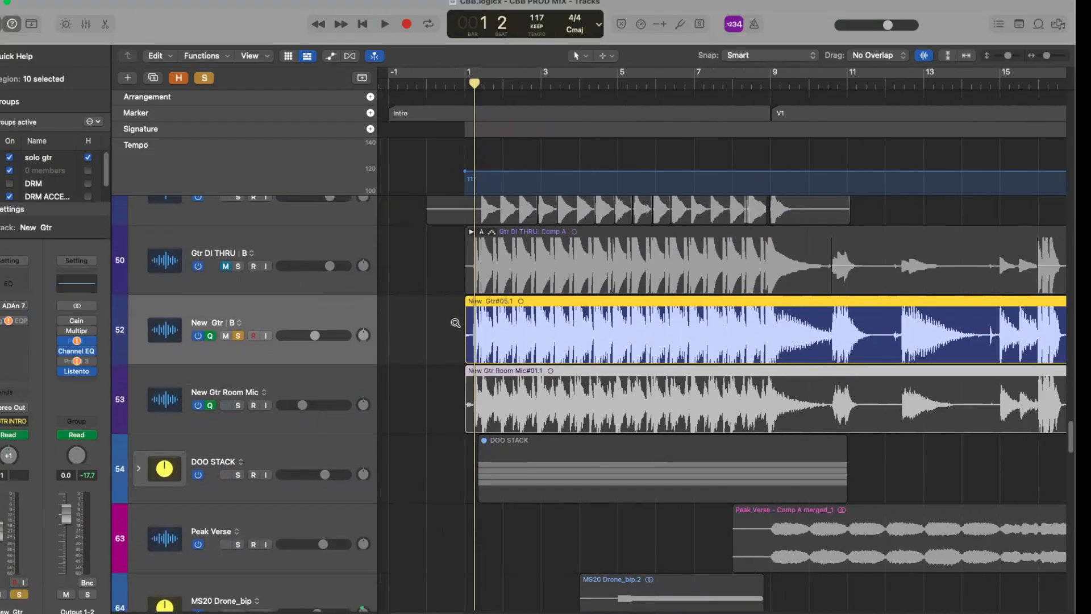
scroll(456, 323, down, 3)
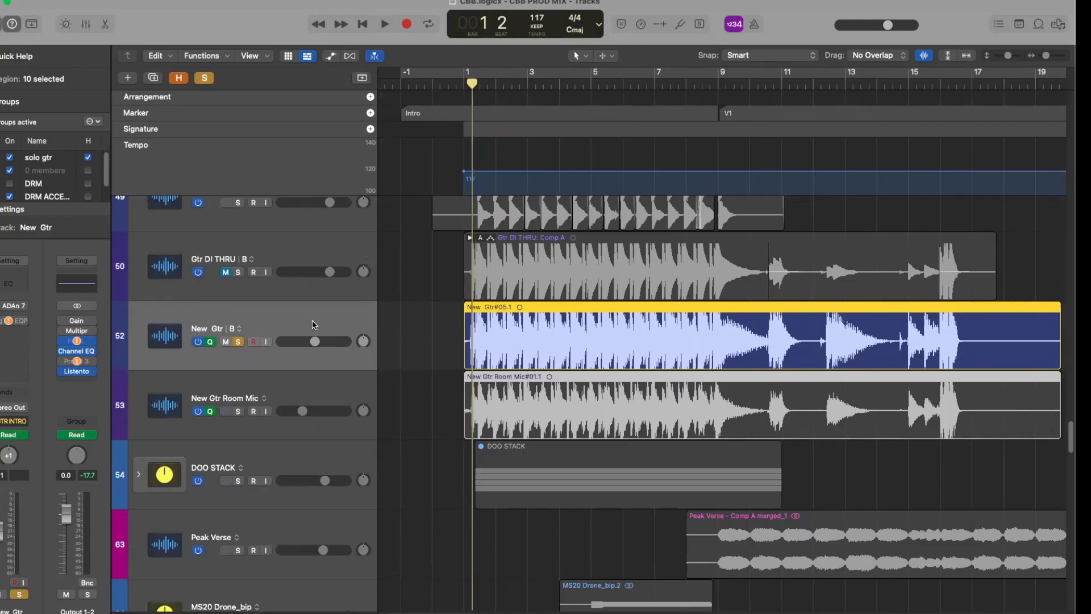
key(space)
key(space)
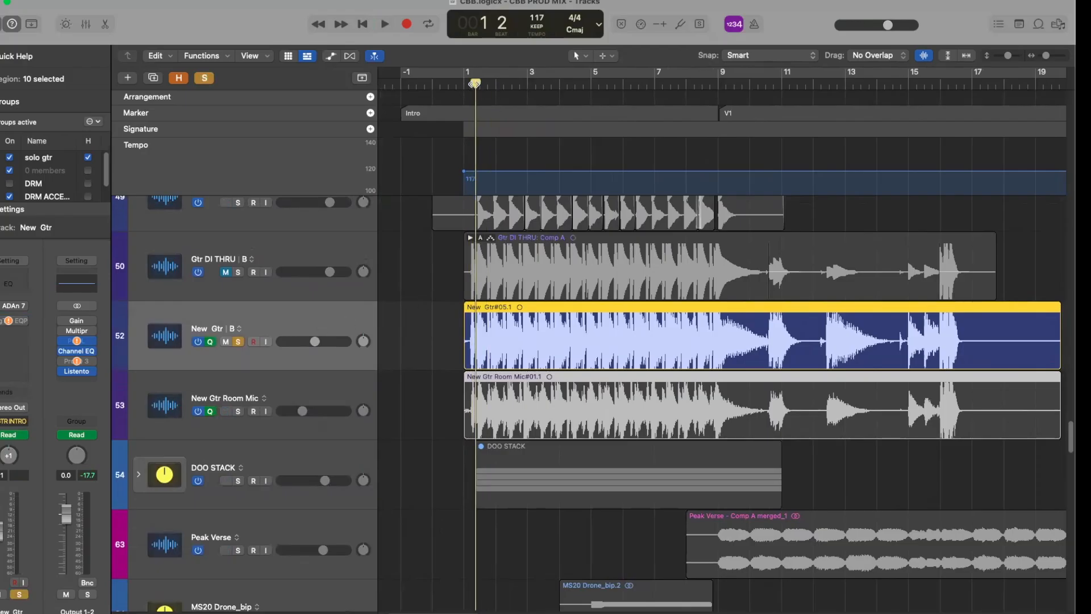
key(space)
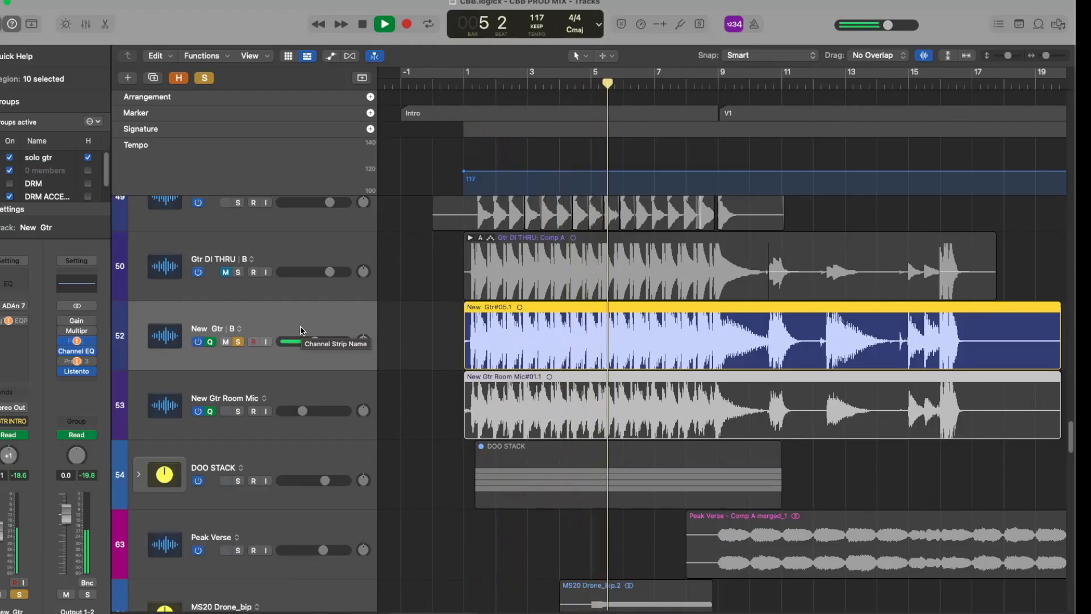
key(space)
Add New Gtr Room Mic to the solo and audition both guitar tracks from bar 1 to bar 3.
click(237, 412)
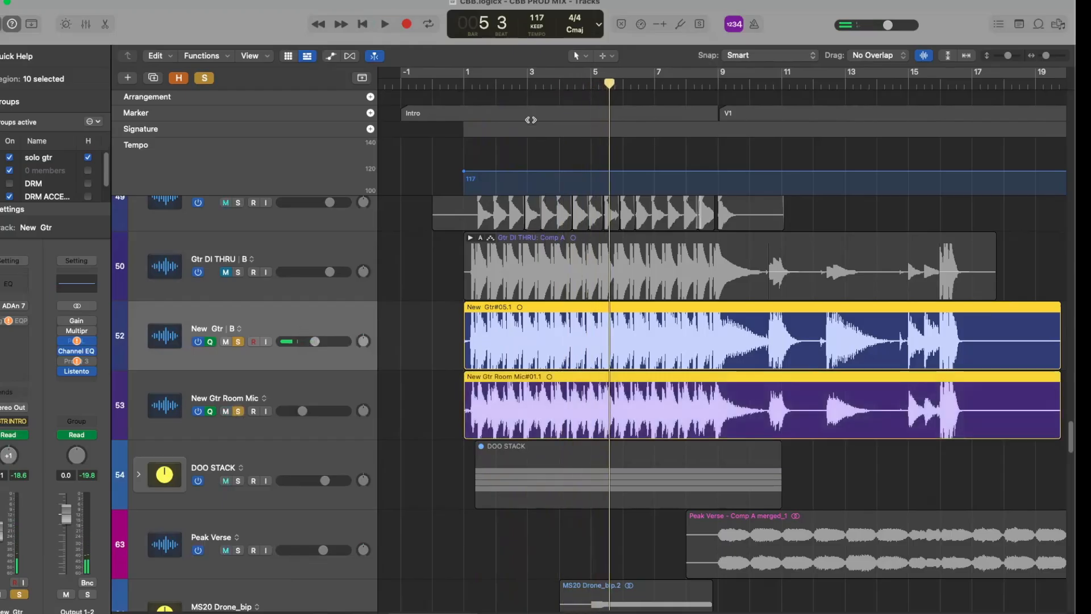
drag(517, 83, 491, 88)
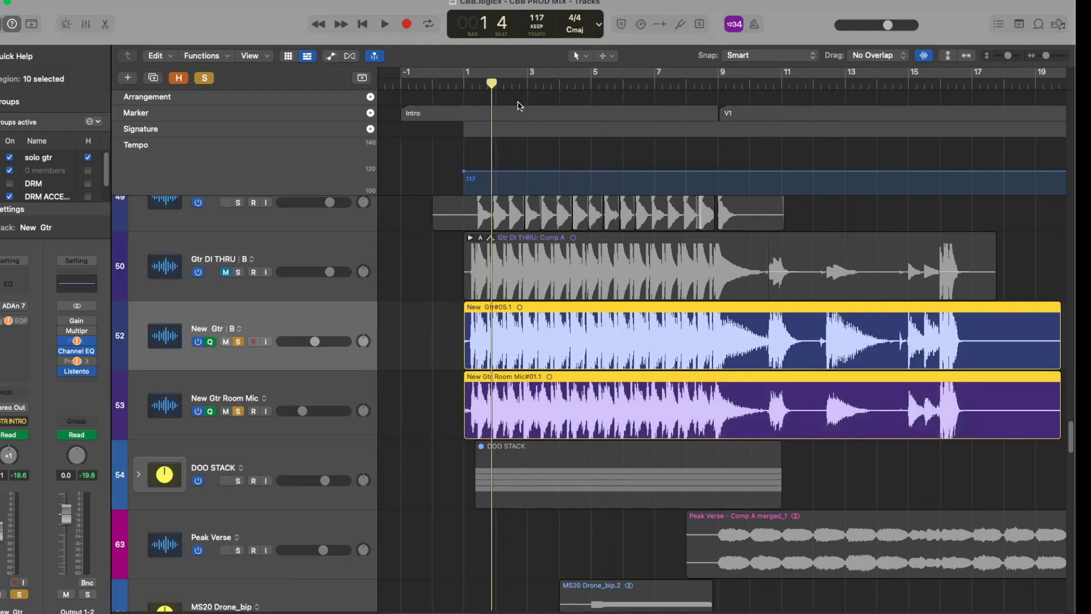
key(space)
click(303, 389)
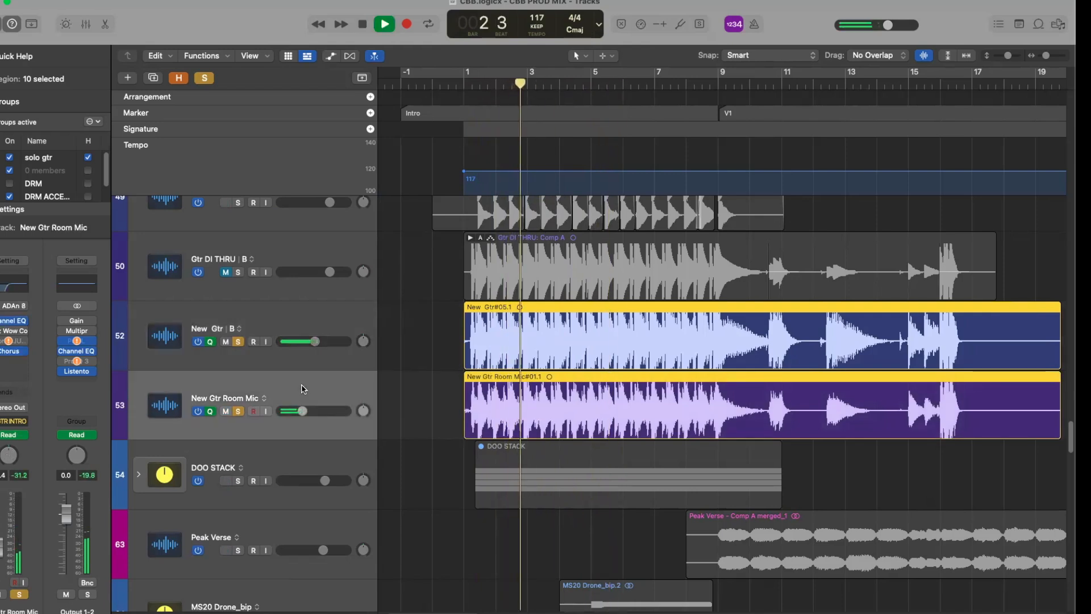
key(space)
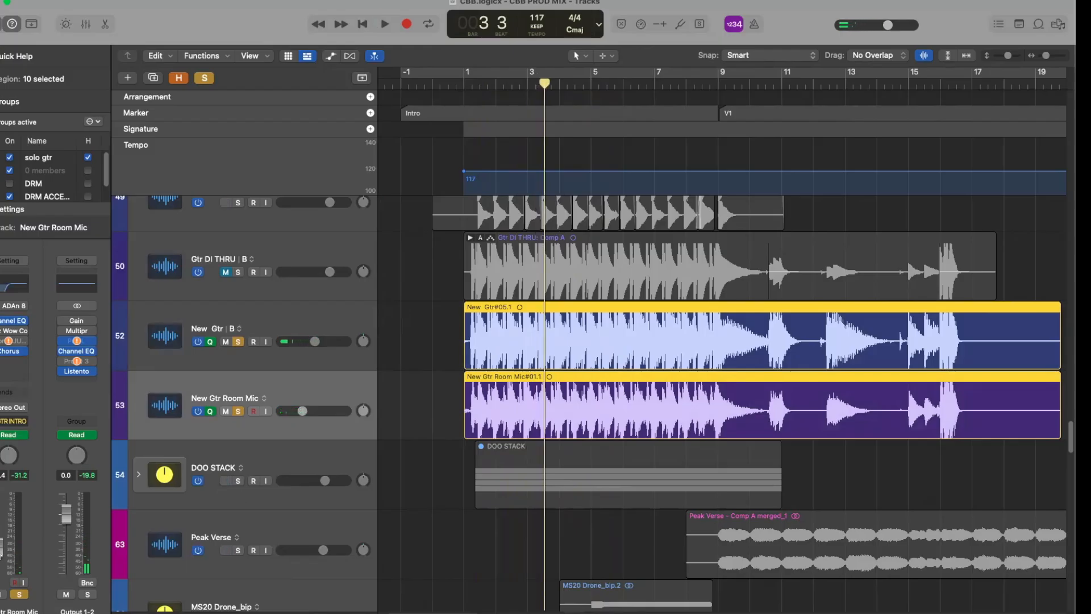
Resume playback with New Gtr briefly unsoloed to hear the room mic alone, stop at bar 7, and turn both guitar solos off.
key(space)
click(238, 342)
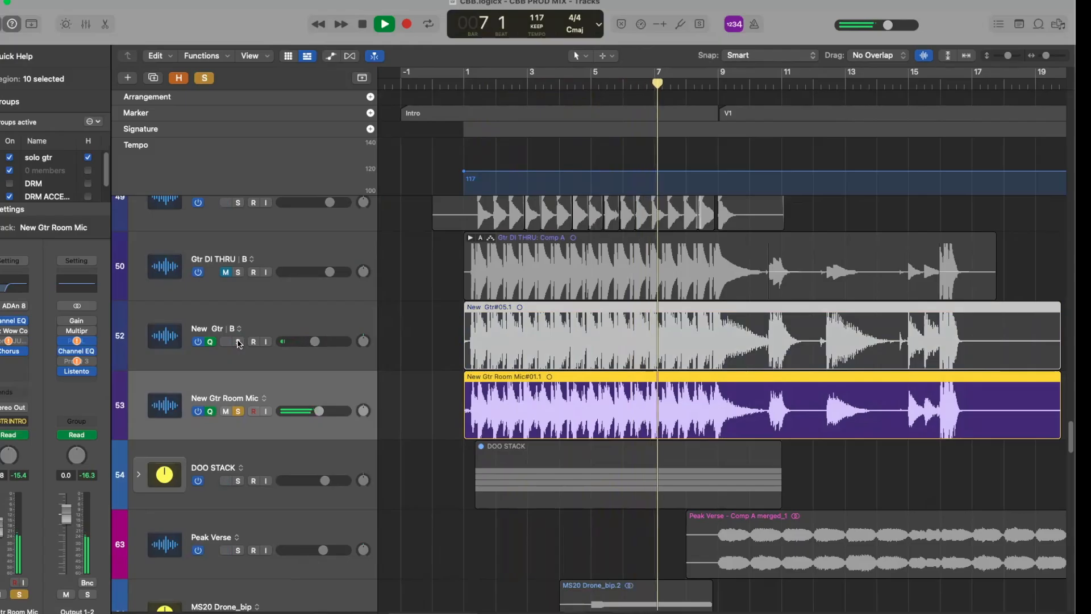
click(238, 341)
key(space)
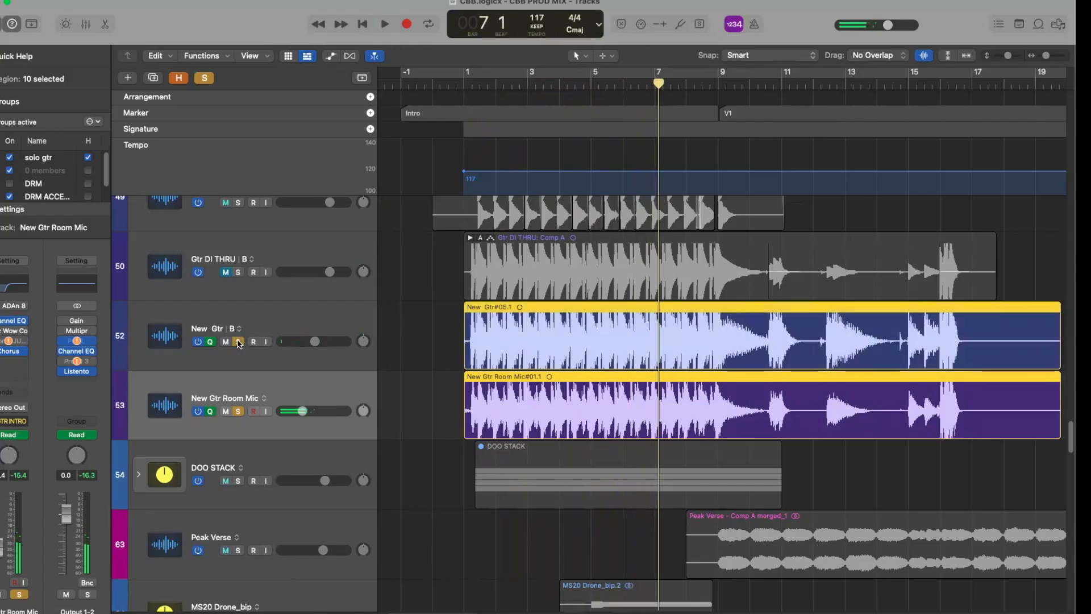
click(238, 412)
click(238, 342)
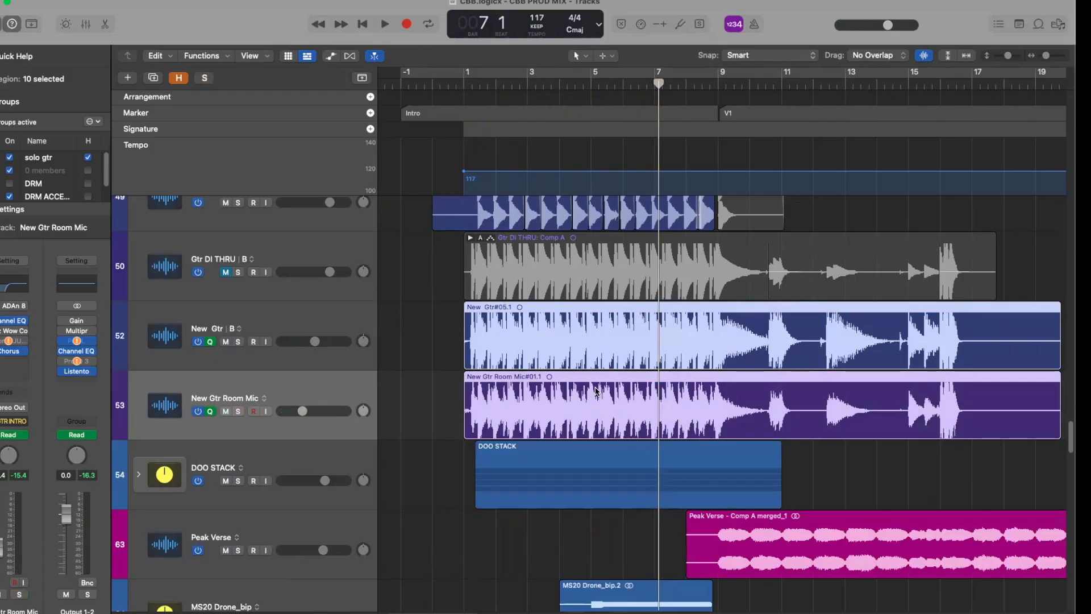
Select the DOO STACK track and expand it to show its individual Doo vocal tracks.
key(z)
click(310, 419)
scroll(532, 407, down, 10)
scroll(531, 407, up, 10)
scroll(447, 440, left, 5)
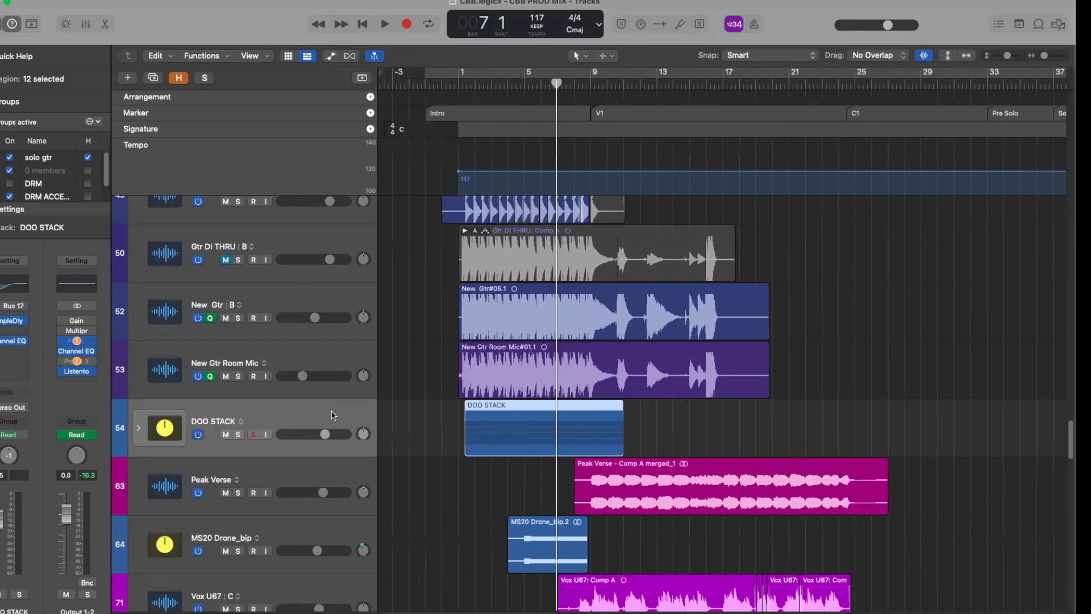
click(137, 429)
scroll(420, 403, down, 4)
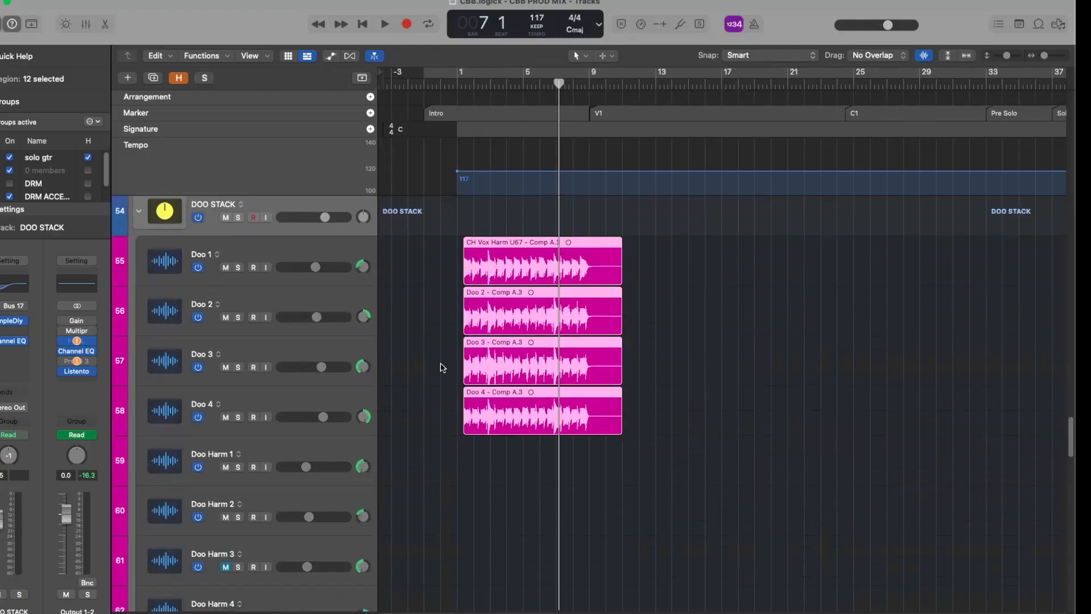
Solo DOO STACK, audition its intro vocals from bar 1 to bar 5, and turn the stack's solo off.
drag(507, 85, 452, 106)
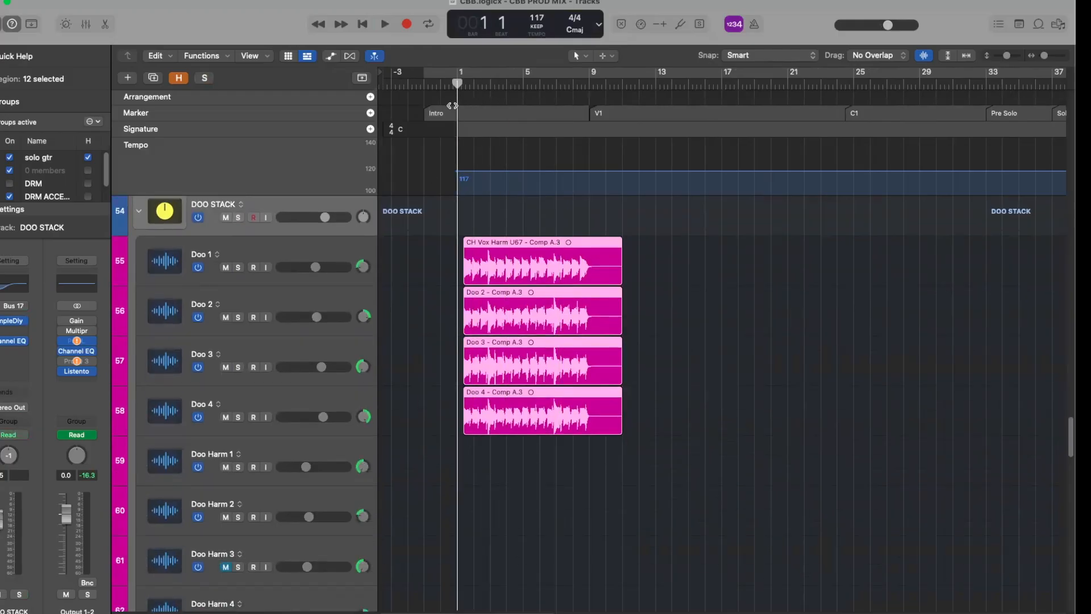
key(space)
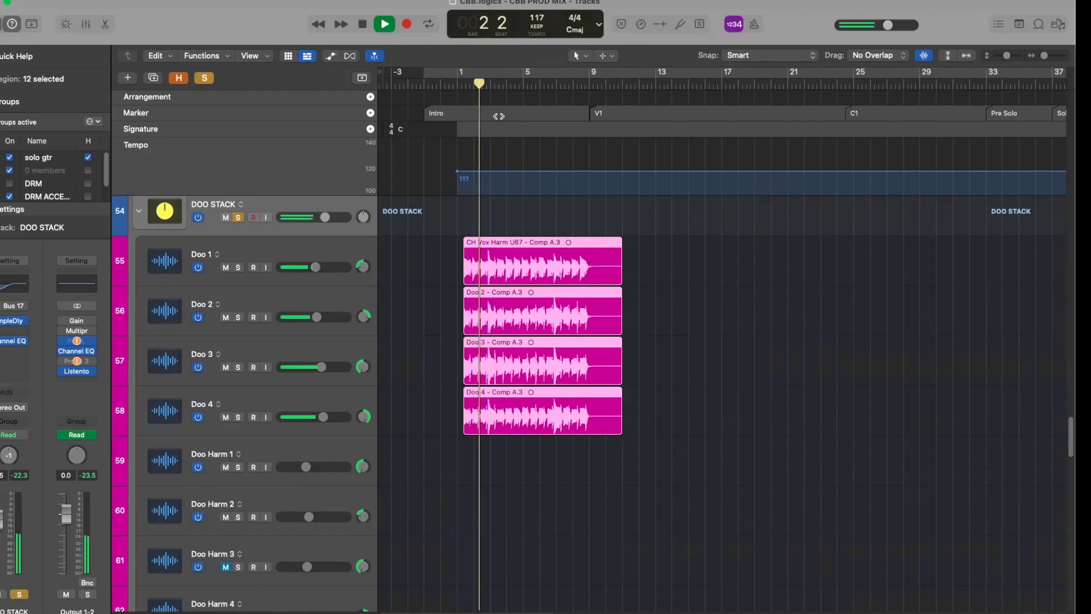
click(460, 323)
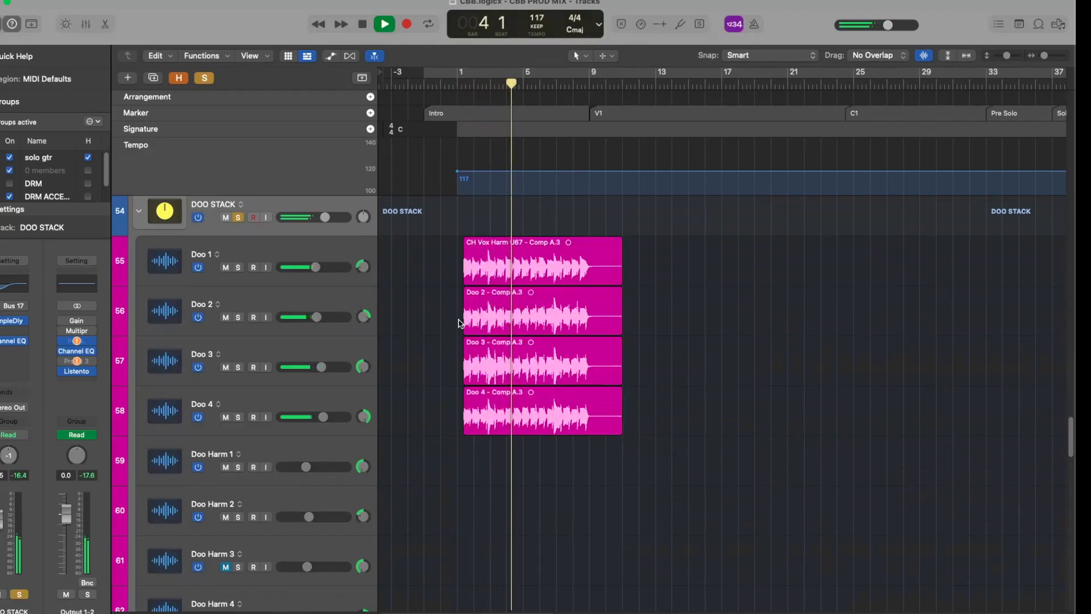
key(space)
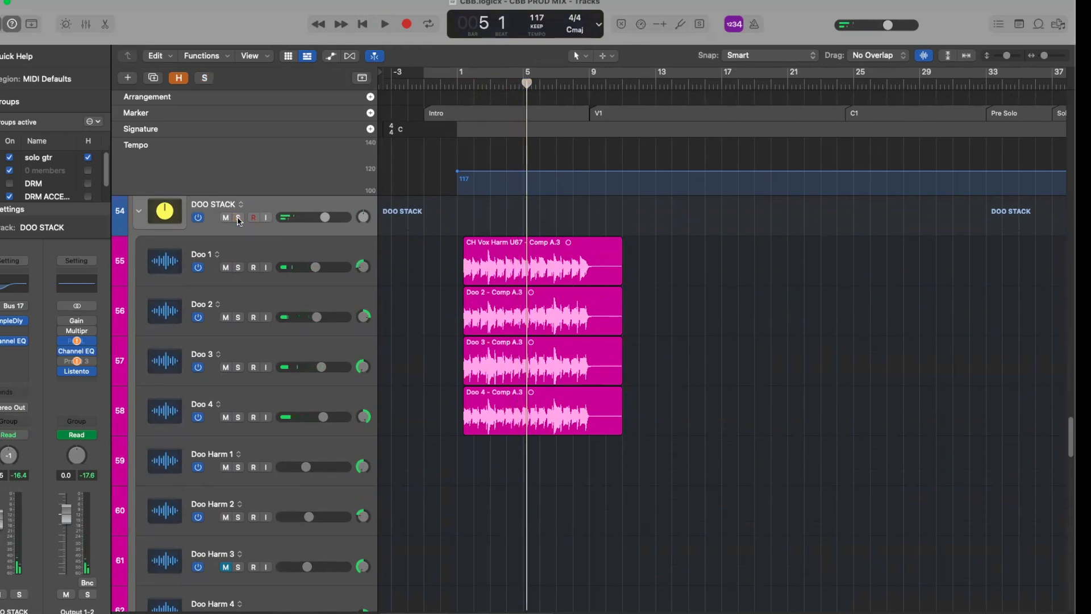
Select the MS20 Drone_bip track below the Doo vocal tracks to examine its intro region.
key(super+Up)
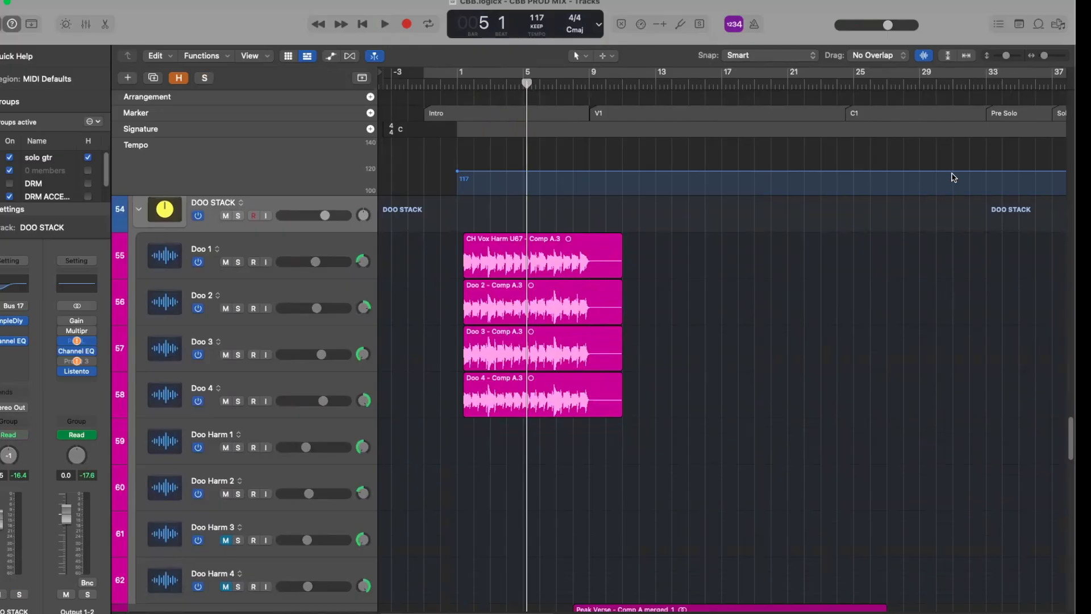
drag(1007, 57, 999, 67)
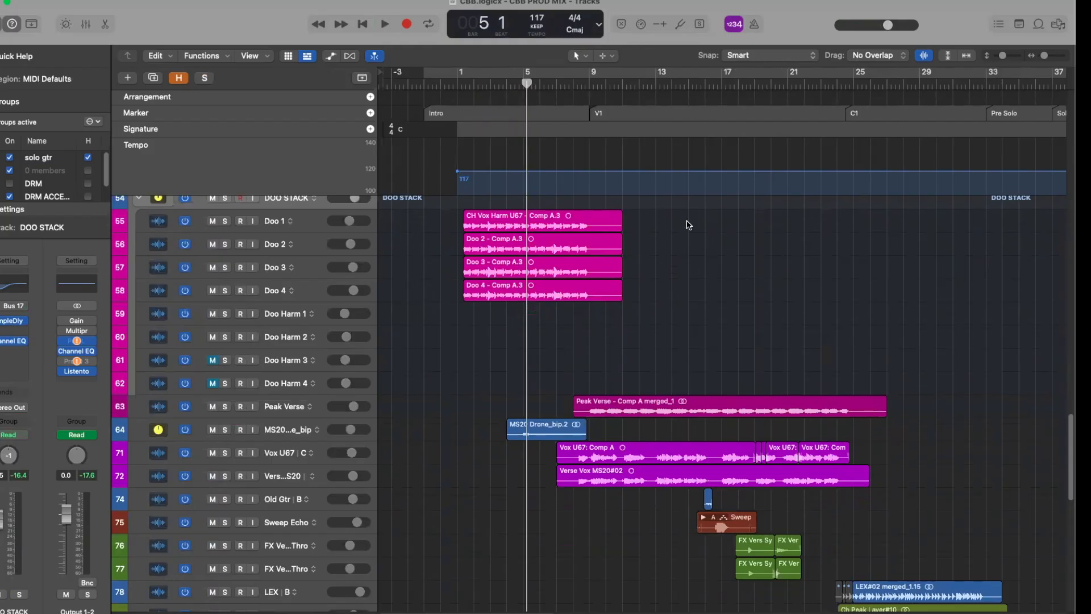
drag(1044, 55, 1045, 56)
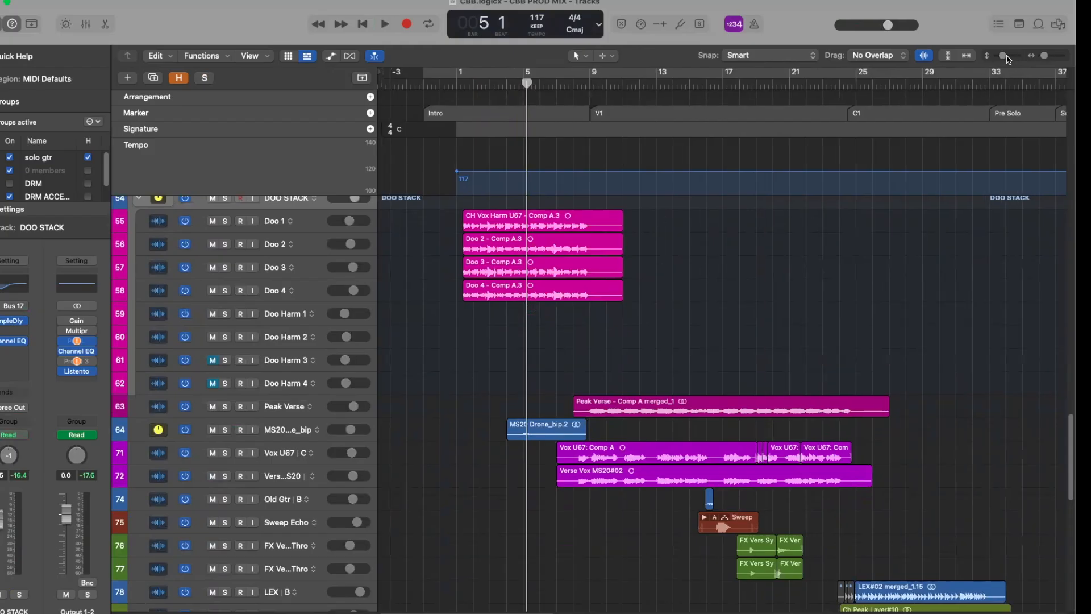
click(1006, 59)
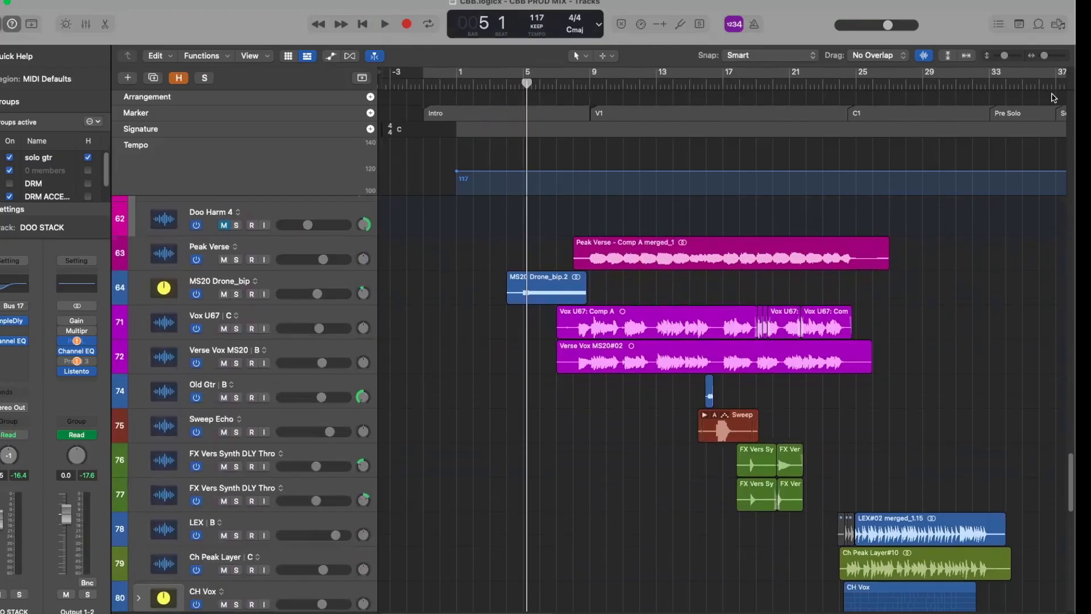
drag(1044, 59, 1050, 60)
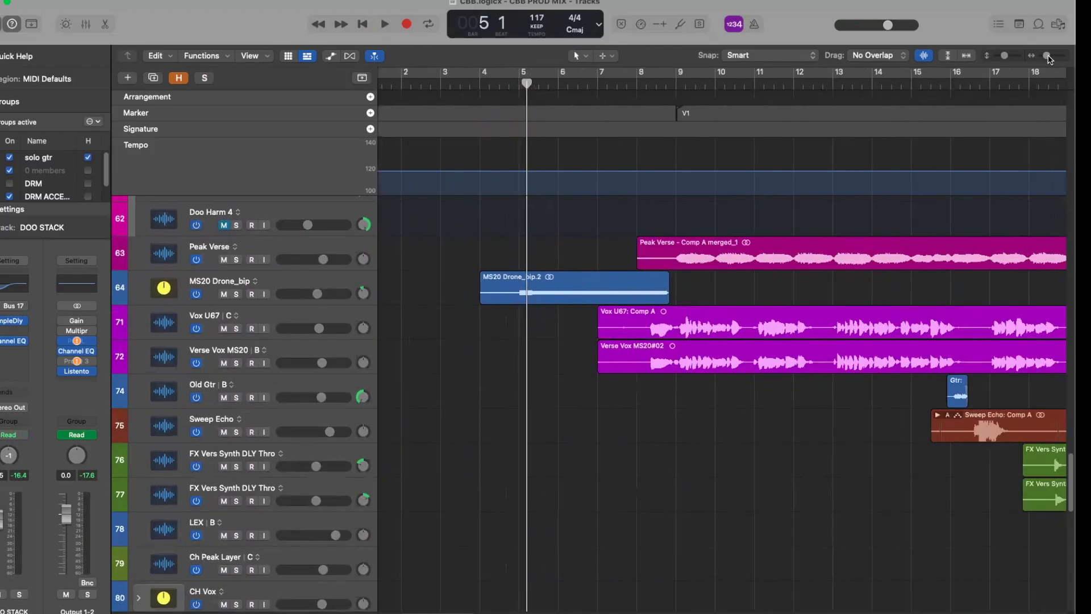
click(1007, 59)
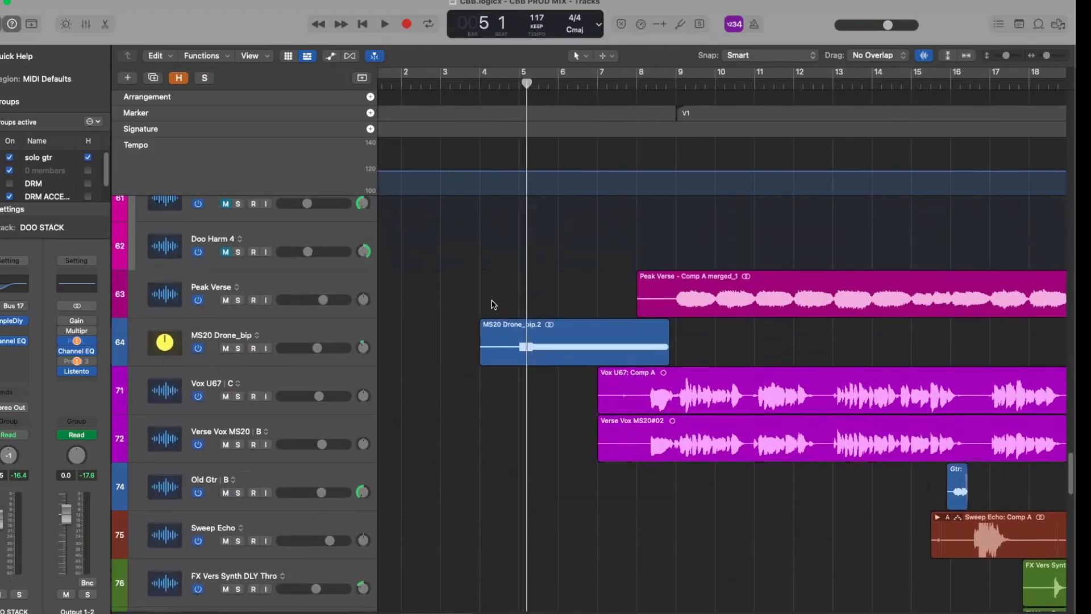
click(294, 349)
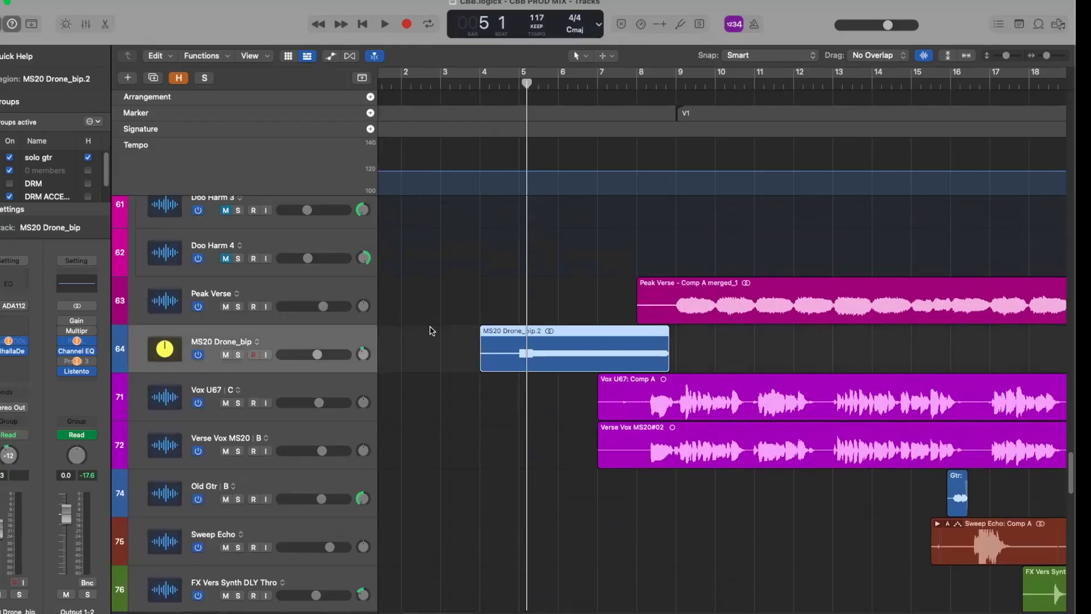
Solo MS20 Drone_bip, audition it from bar 5 to the end of bar 7, and turn its solo off.
scroll(474, 366, up, 3)
scroll(475, 365, left, 3)
scroll(474, 365, right, 3)
click(239, 365)
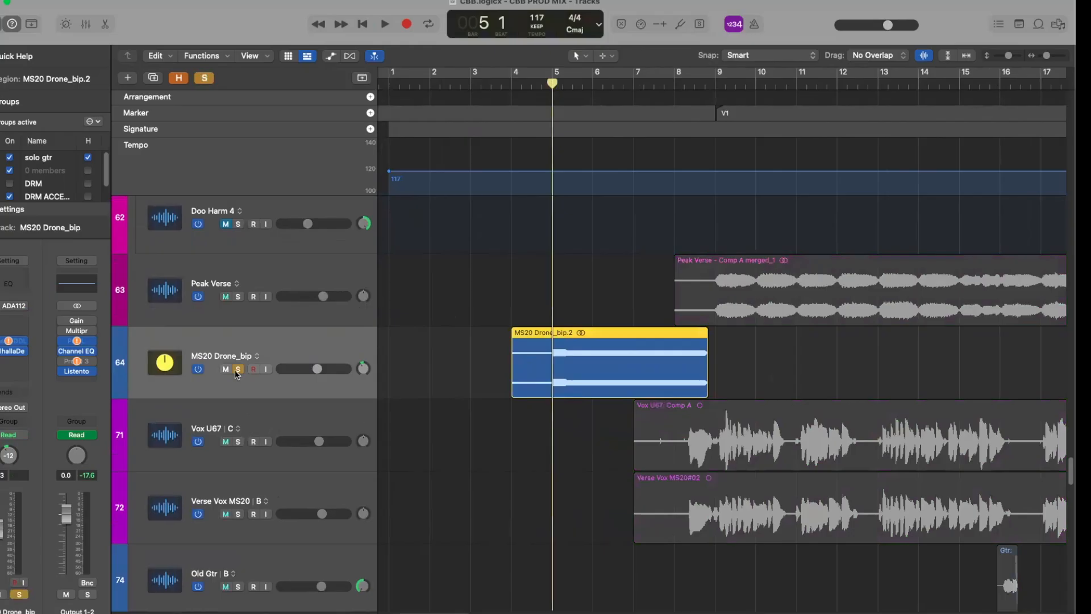
key(space)
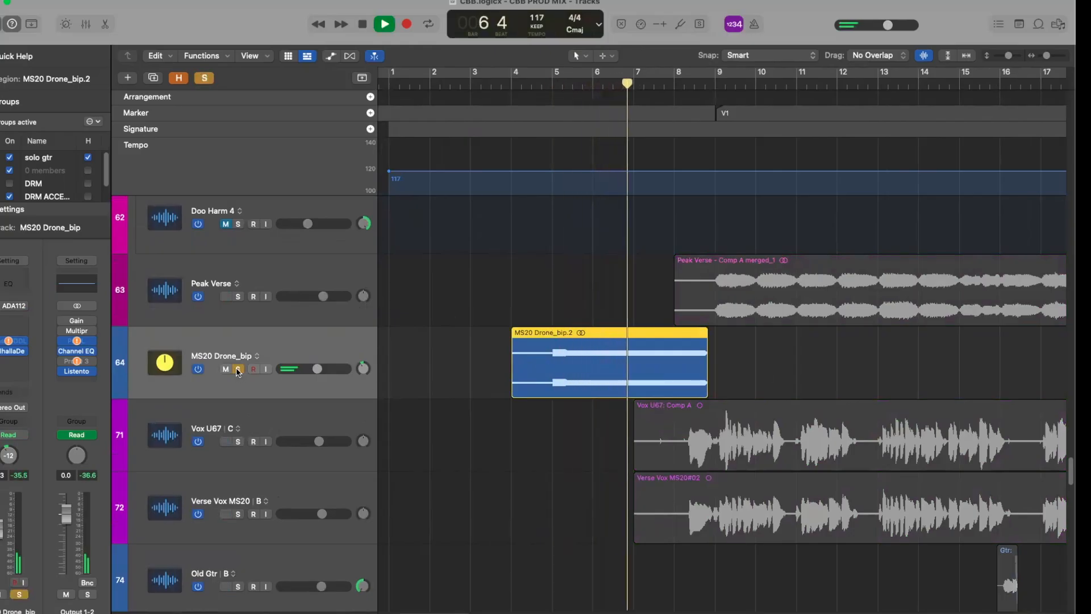
key(space)
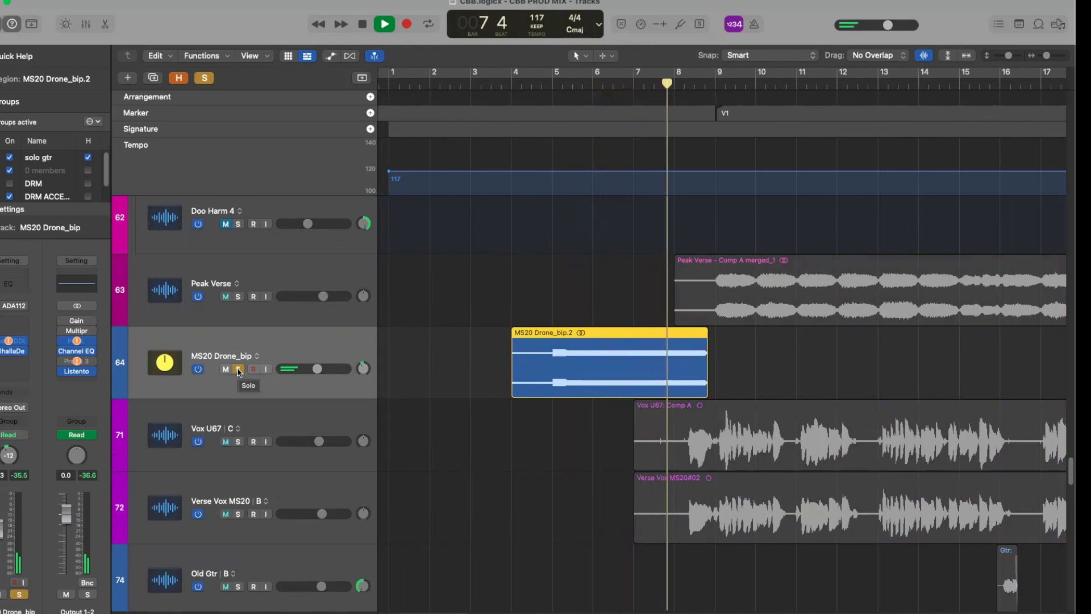
click(239, 369)
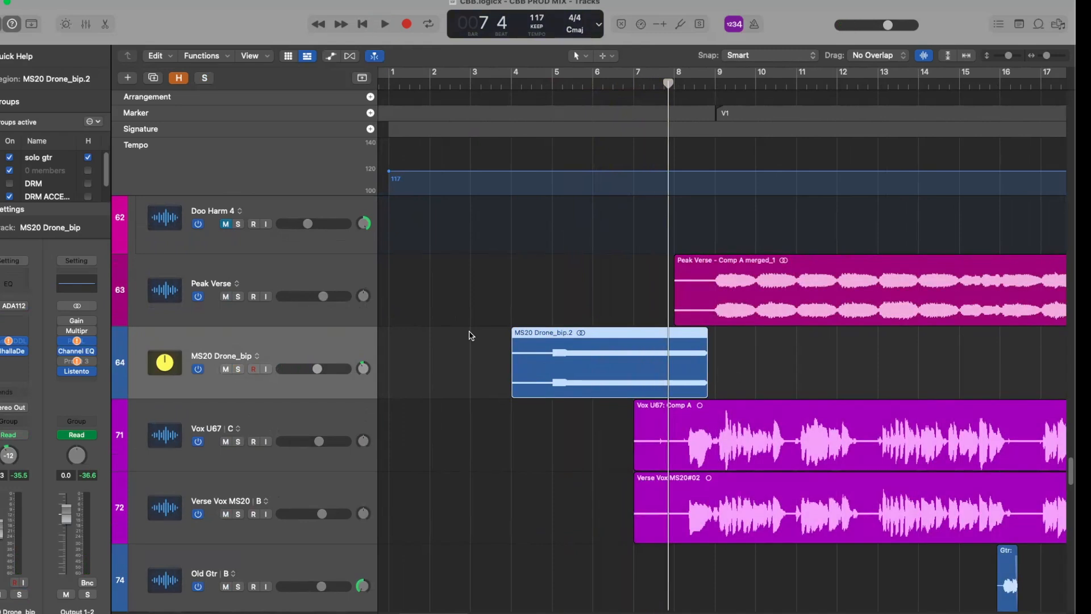
Duplicate the MS20 Drone_bip track with its region and transpose the copied region up 12 semitones.
click(472, 369)
click(339, 358)
key(super+d)
drag(572, 374, 574, 415)
key(alt+shift+Up)
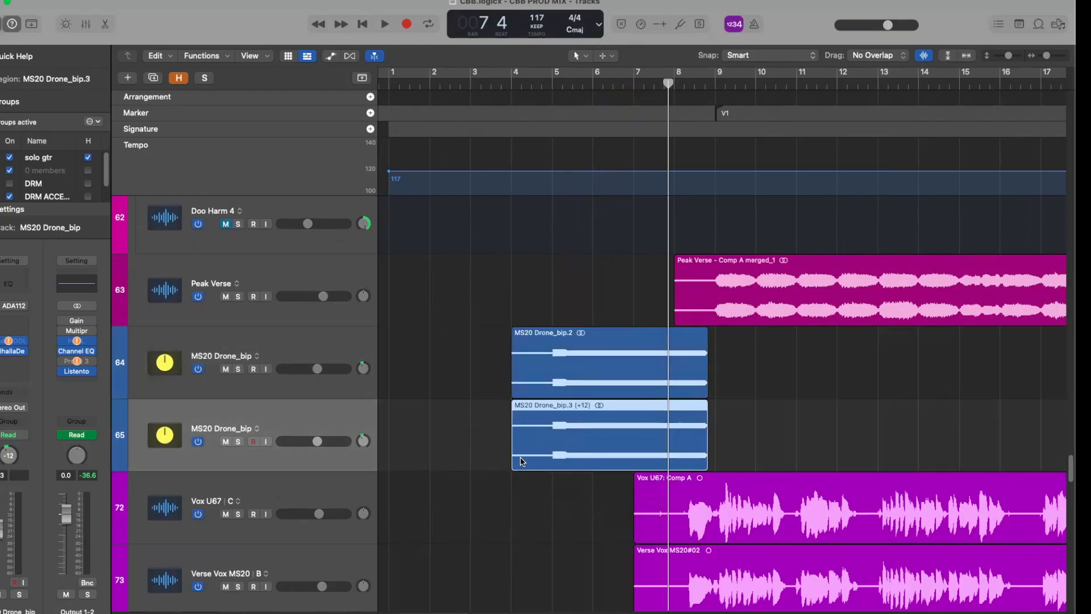
Trim about one bar off the transposed drone copy, fade in its start, and place it at about bar 7.
drag(515, 452, 657, 450)
right_click(561, 436)
click(581, 455)
Play from bar 4 to bar 8, soloing both MS20 Drone_bip tracks during playback, and turn both solos off.
click(539, 75)
key(space)
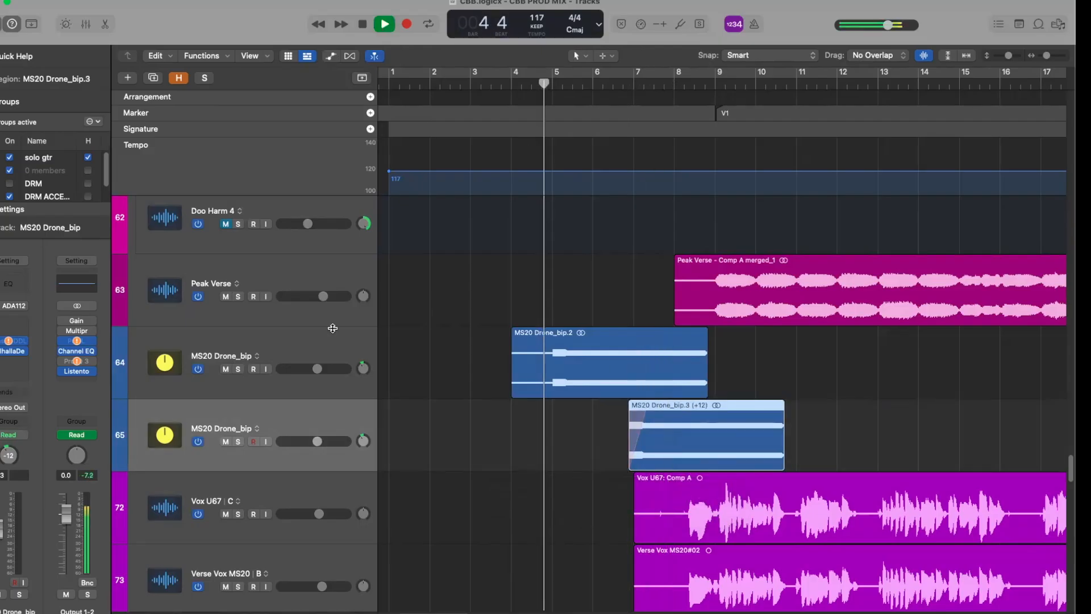
key(ctrl+s)
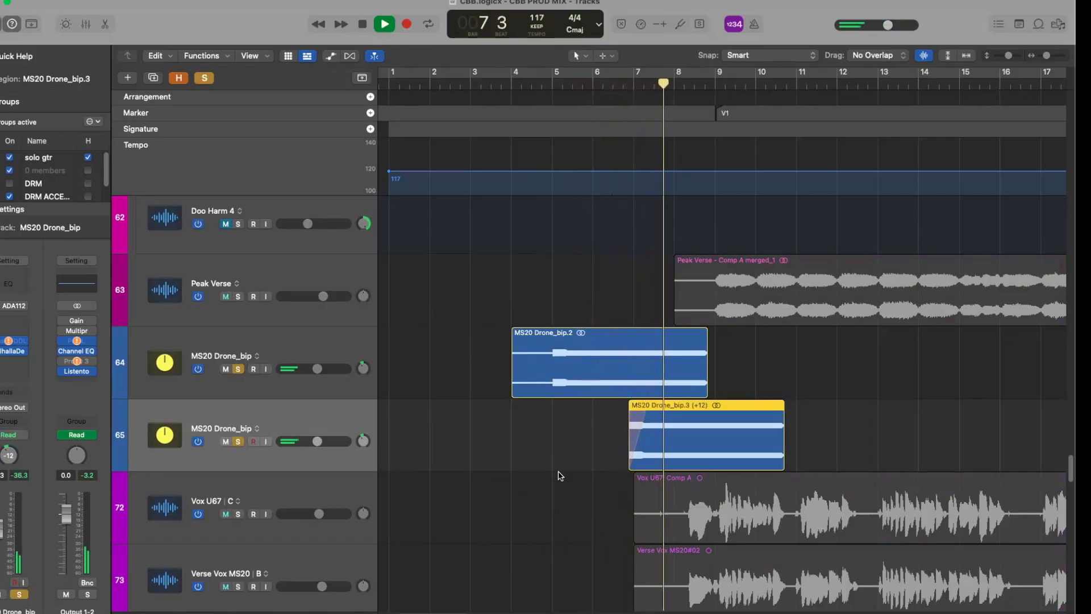
key(space)
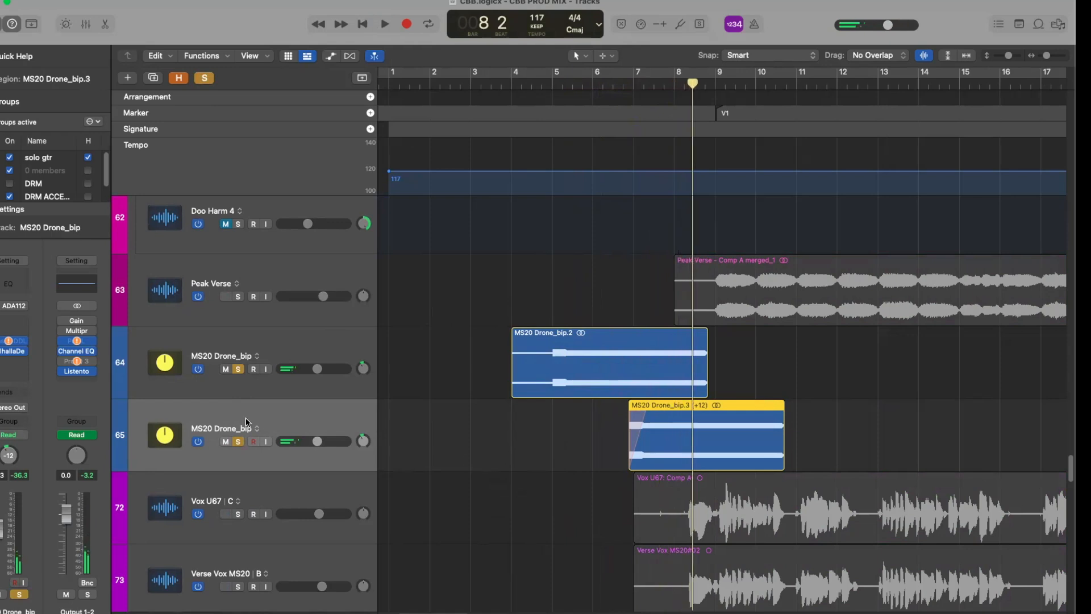
click(239, 369)
click(238, 441)
Mute the transposed drone region on the duplicate MS20 Drone_bip track.
click(475, 417)
click(738, 434)
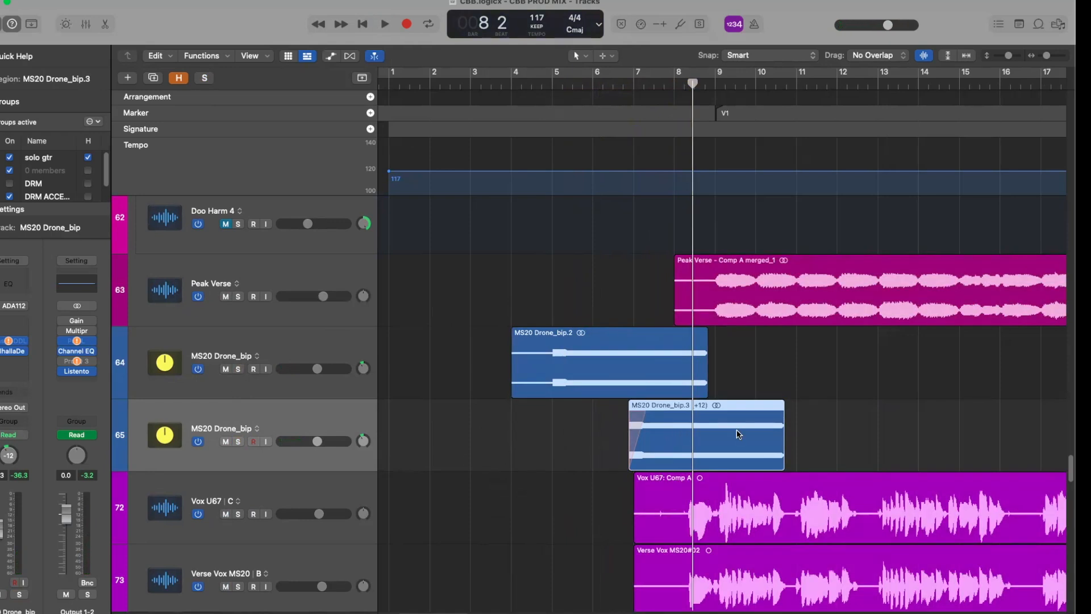
key(m)
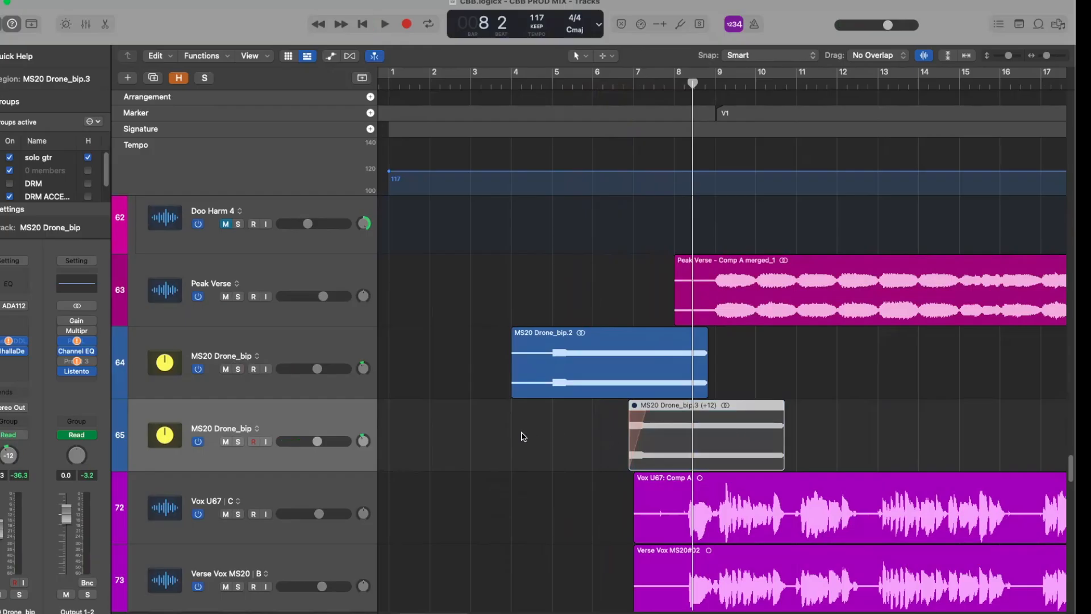
Undo the drone region's mute, placement, trim and transposition edits and remove the duplicated MS20 Drone_bip track.
key(super+z)
key(super+z)
key(super+z)
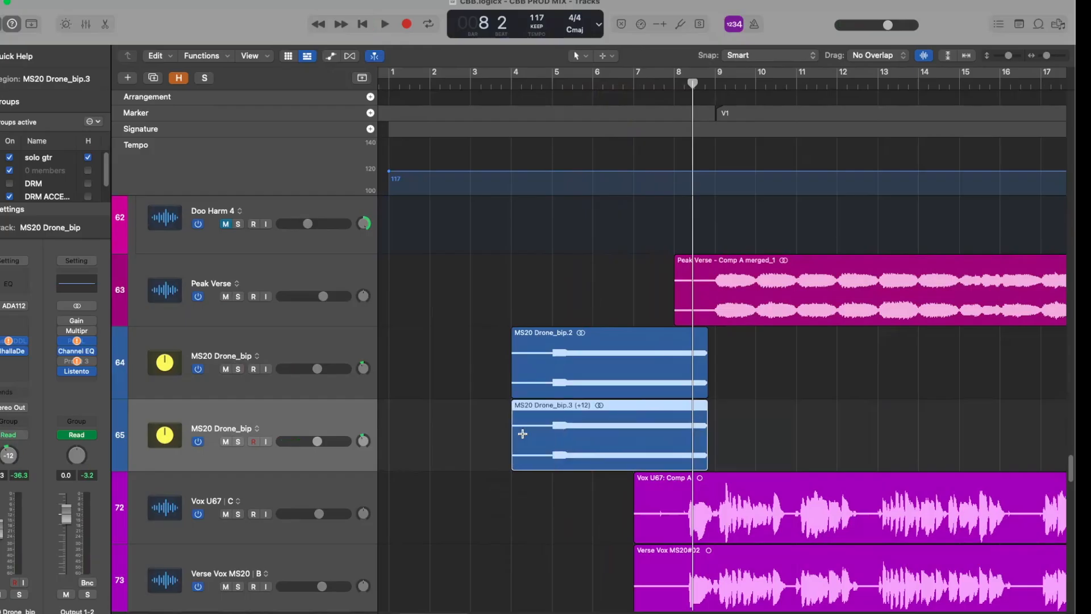
key(super+z)
key(super+z)
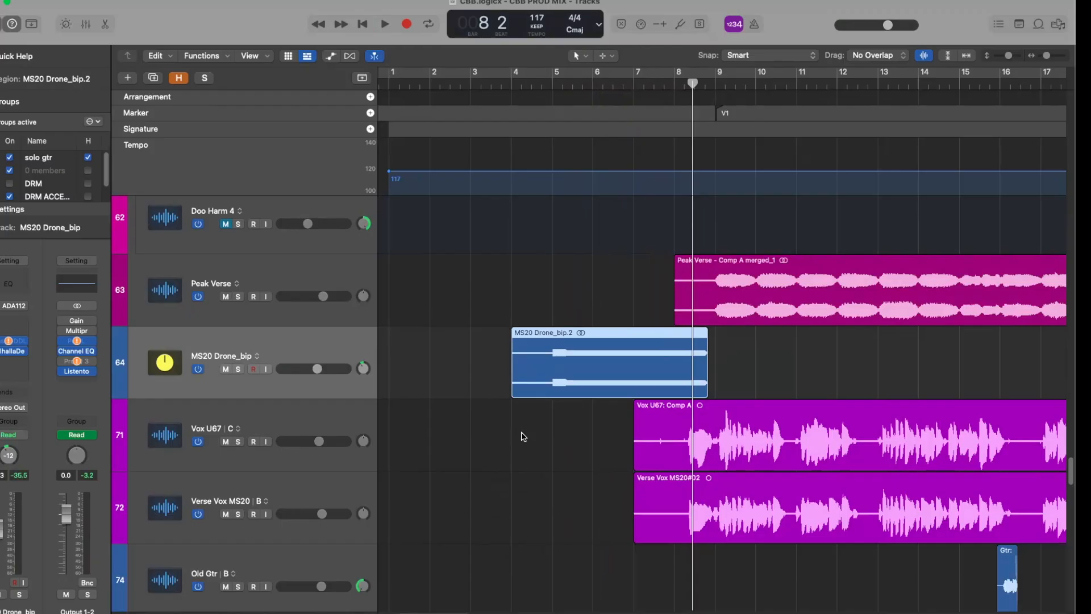
Select the Vox U67 track to examine its verse vocal regions, toggling its solo on and off.
key(z)
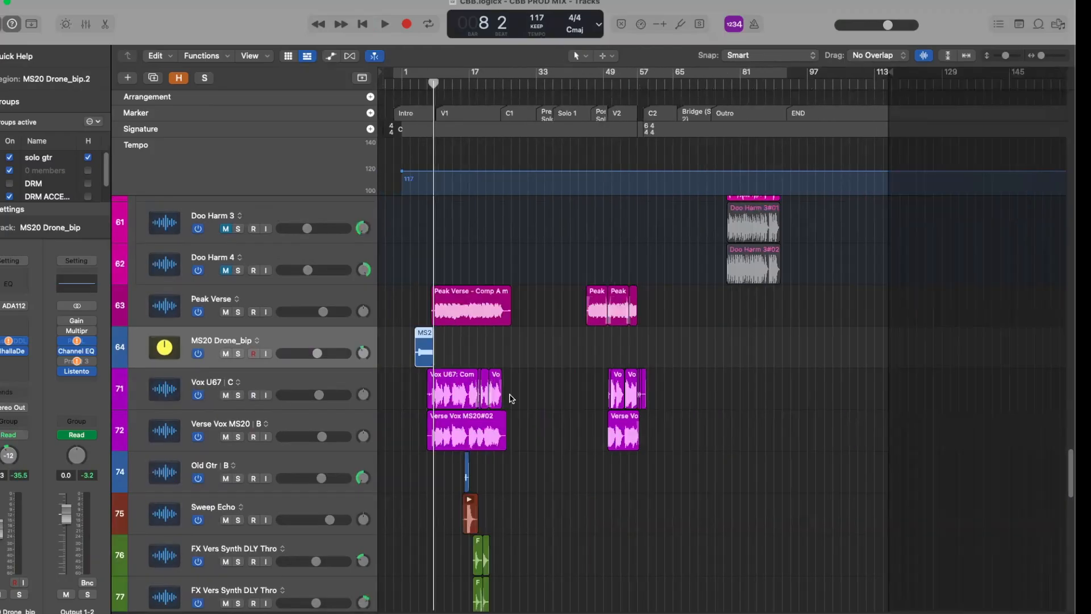
key(z)
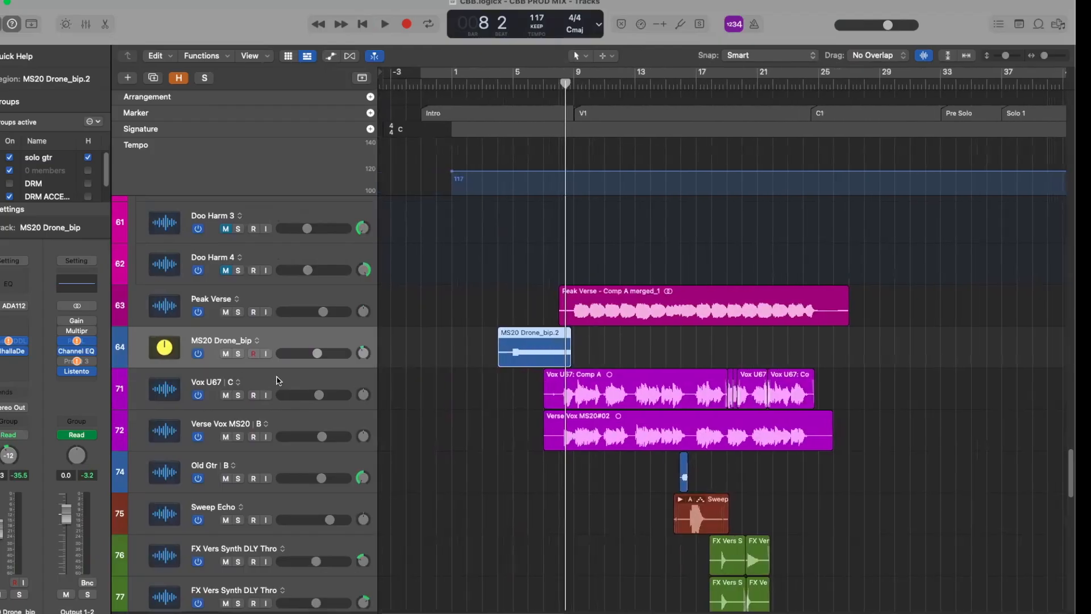
key(Down)
key(z)
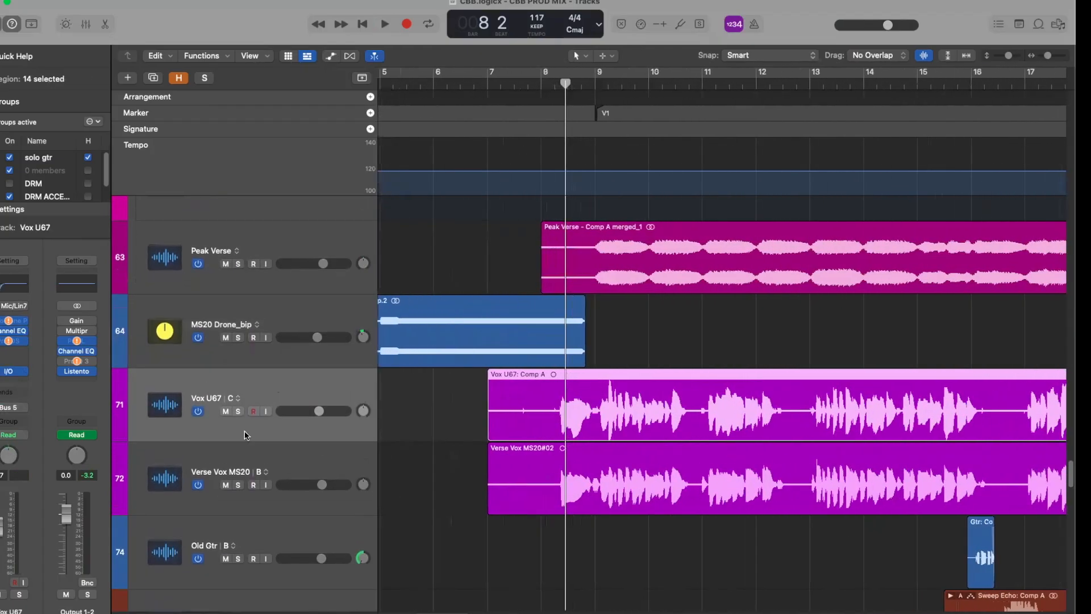
key(s)
key(s)
Select the Old Gtr track, audition its short region at bar 16 in solo, and turn the solo off.
key(Down)
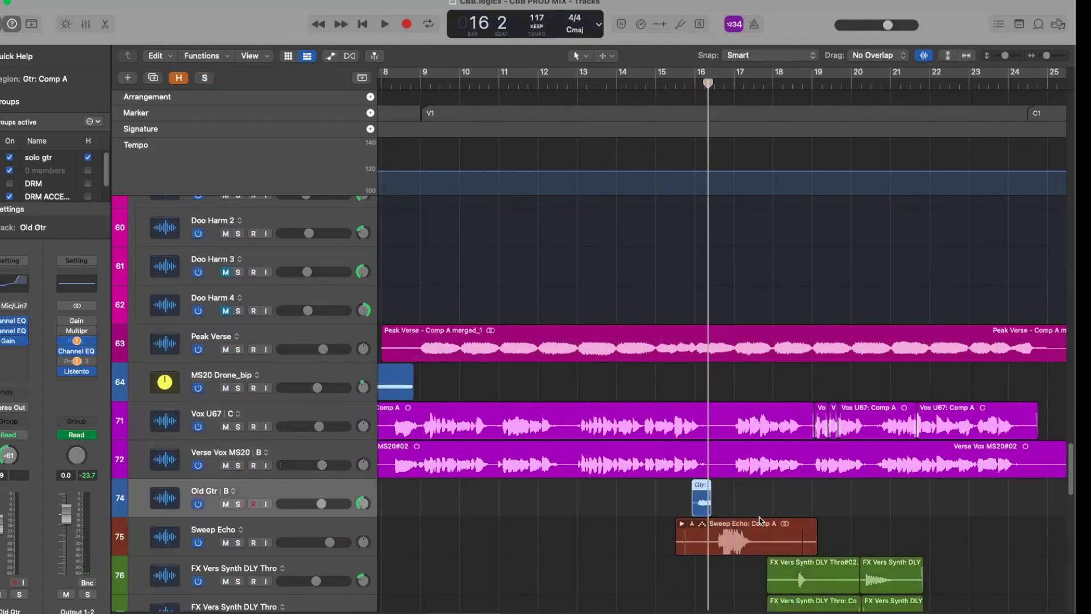
key(z)
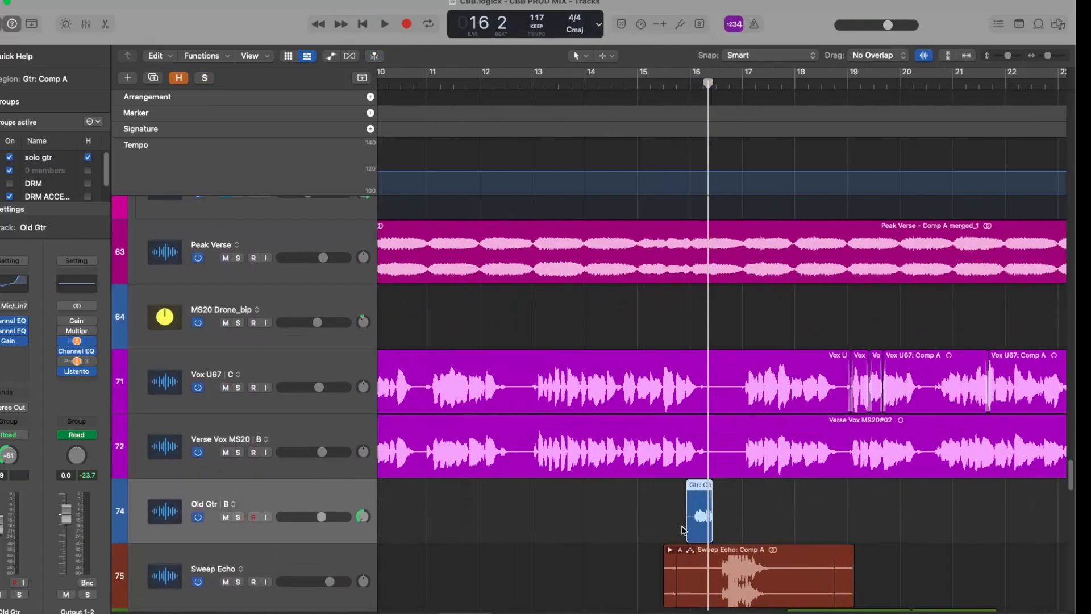
click(238, 517)
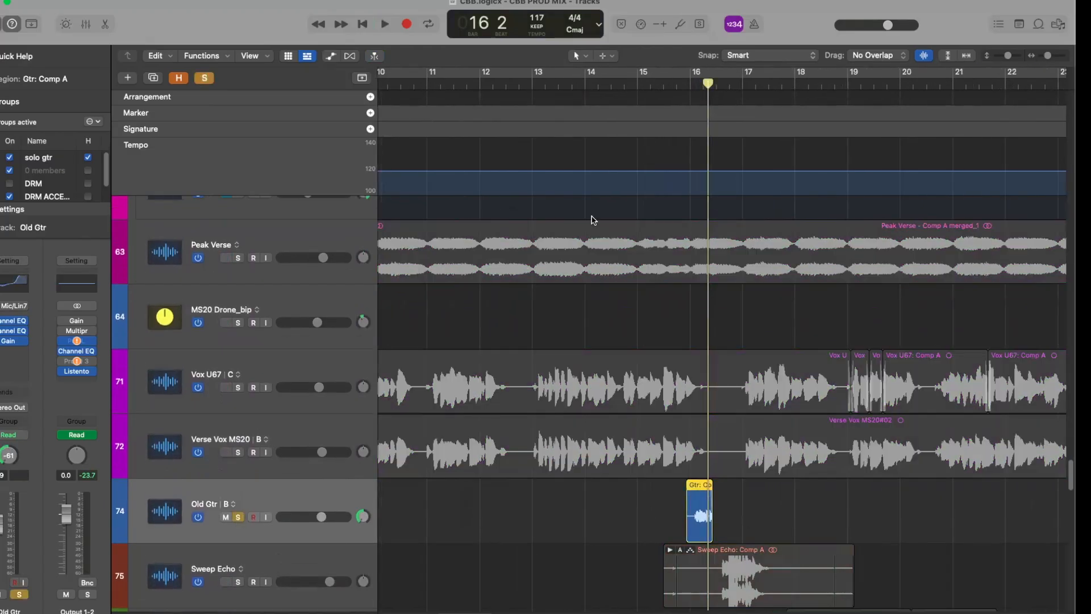
click(689, 83)
key(space)
key(space)
click(238, 517)
Extend the Old Gtr region's start back to just before bar 1 and audition it in solo from about bar 2 to bar 5.
key(z)
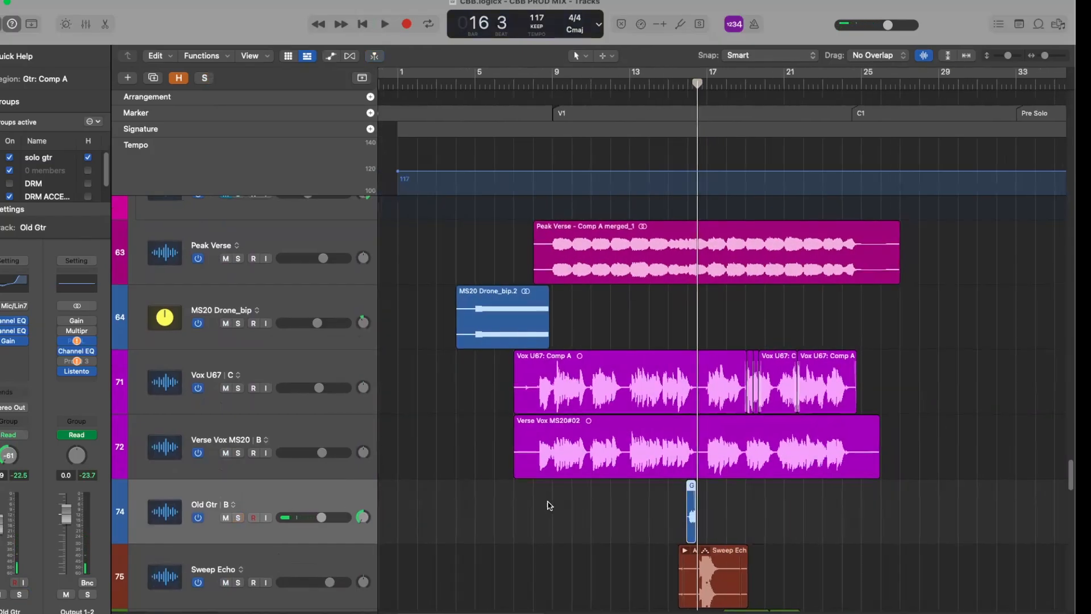
drag(622, 525, 233, 522)
click(238, 517)
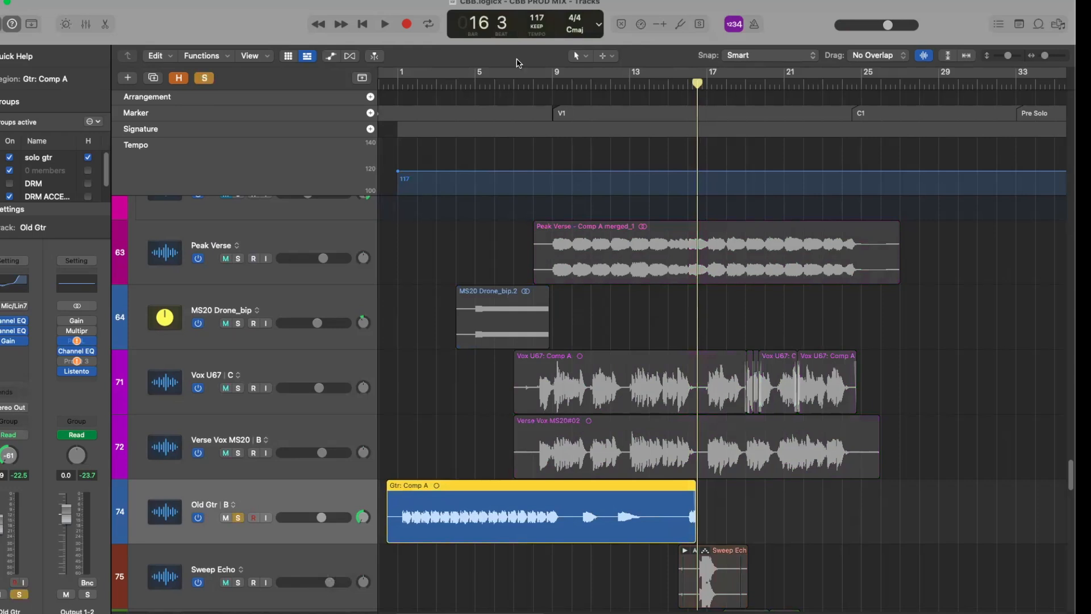
click(419, 84)
key(space)
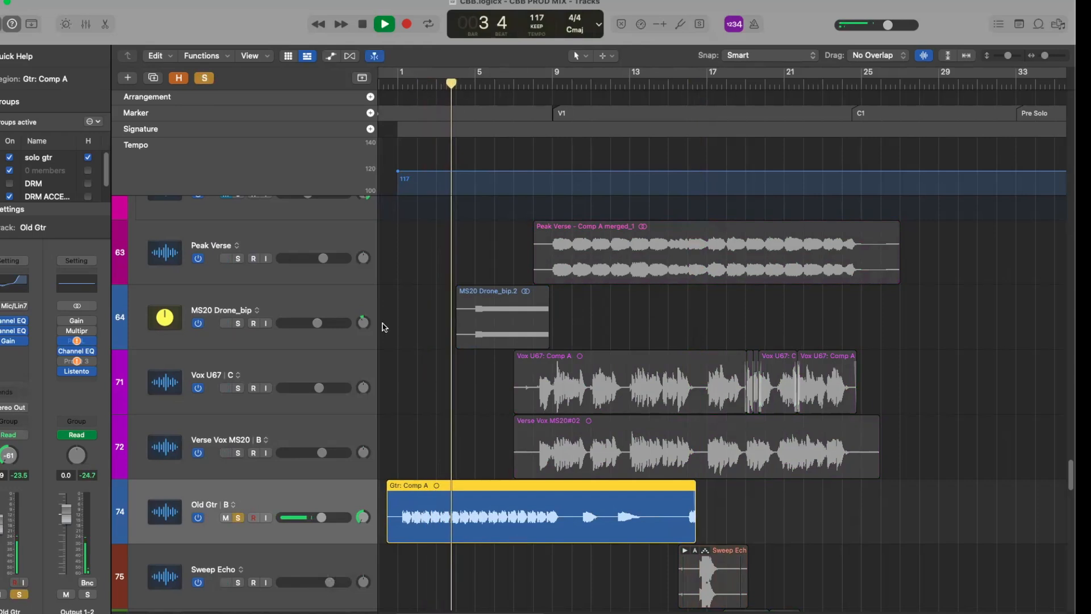
key(space)
click(238, 518)
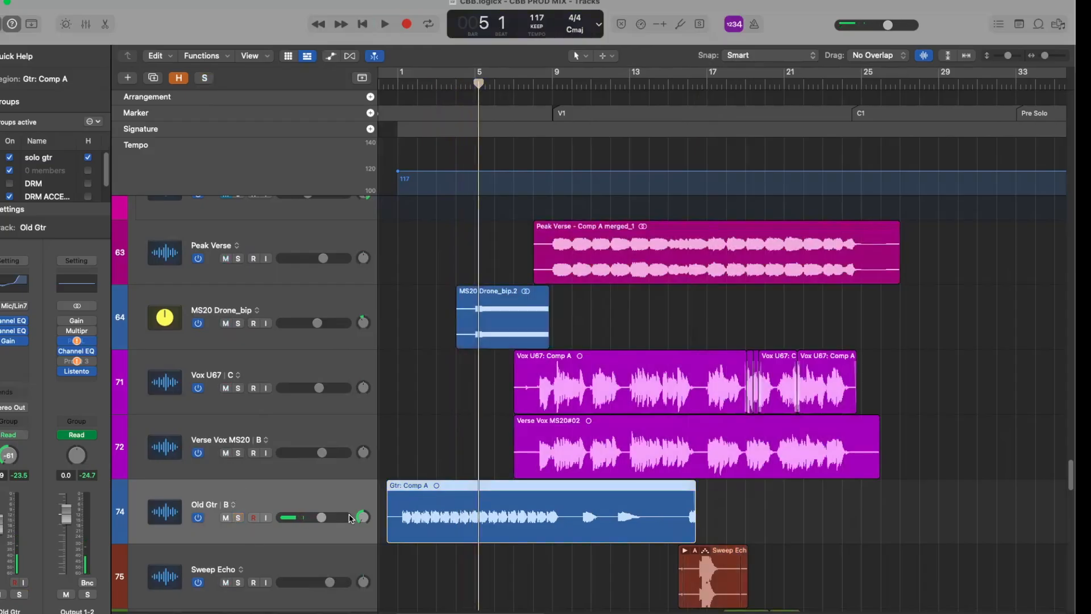
Trim the start of the Old Gtr region back to about bar 16, leaving only the short guitar phrase.
scroll(408, 516, up, 3)
scroll(409, 516, left, 3)
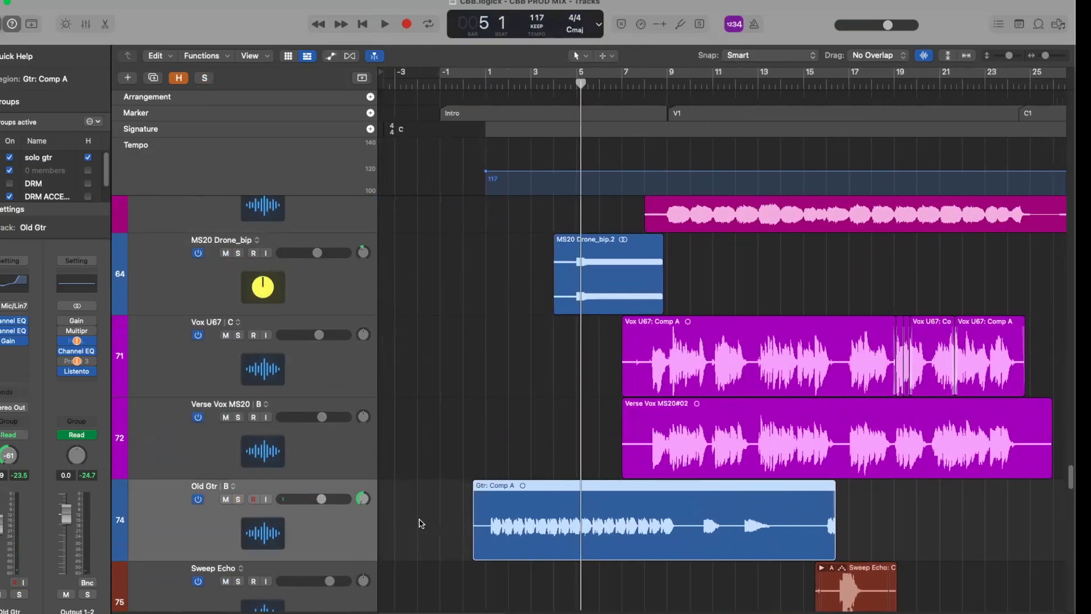
drag(474, 541, 826, 539)
Select and solo the Sweep Echo track, audition its region from bar 16 to bar 17, and turn the solo off.
key(Down)
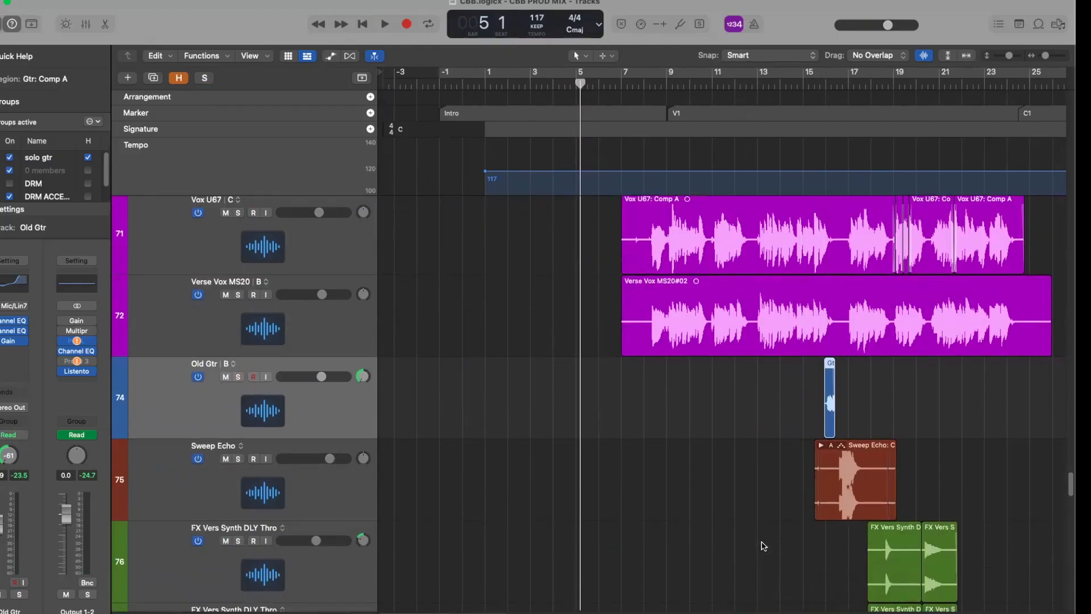
key(super+Up)
click(238, 460)
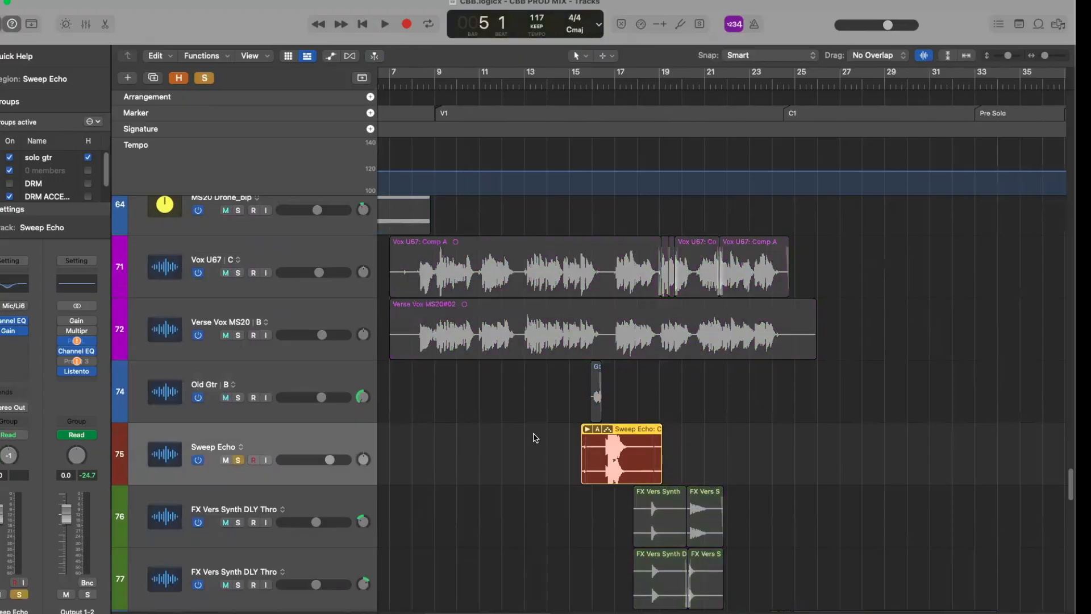
scroll(569, 438, right, 3)
drag(573, 84, 516, 86)
key(space)
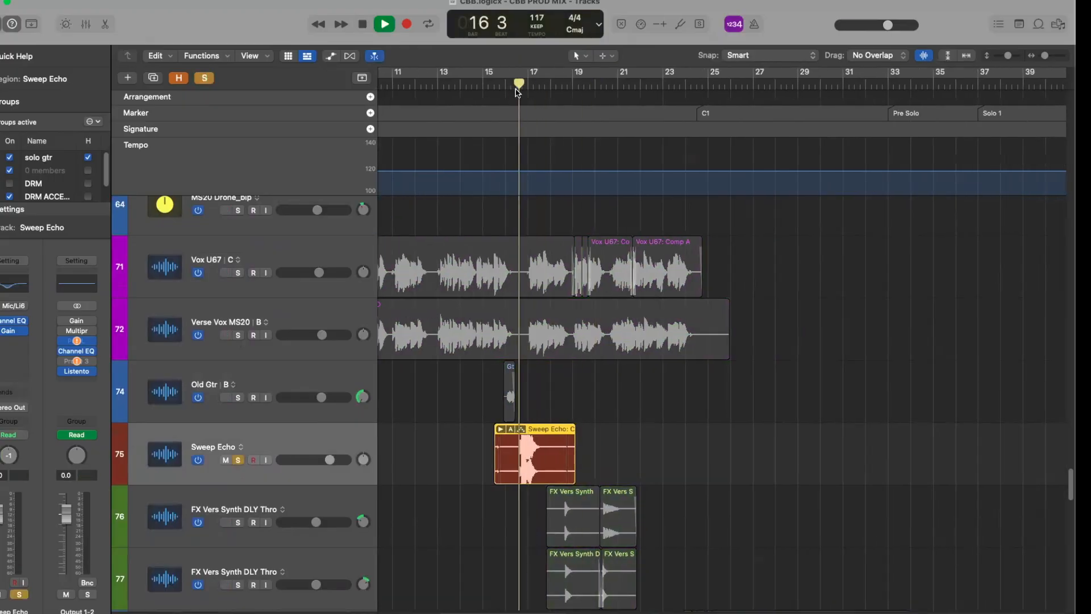
key(space)
key(s)
key(z)
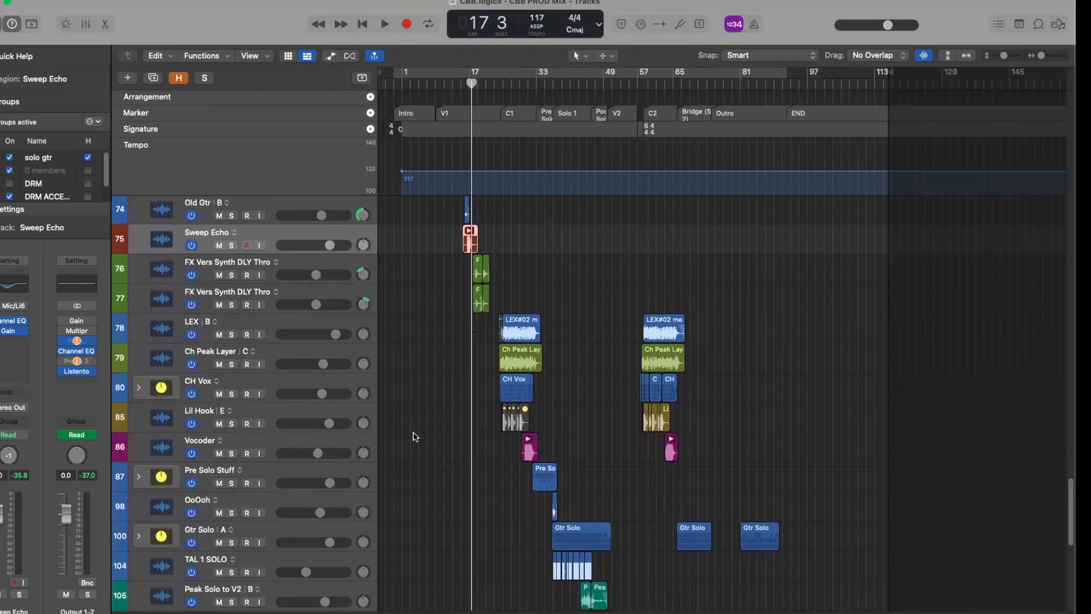
scroll(392, 415, up, 5)
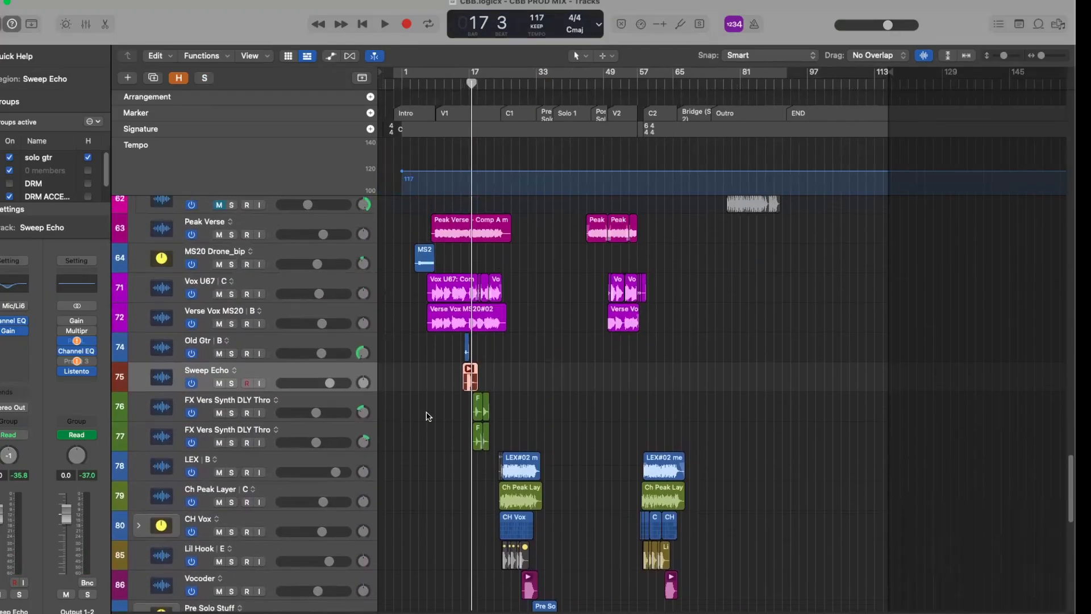
Expand the Sweep Echo take folder around bars 16 to 19 to show its individual takes.
key(super+Right)
key(super+Right)
key(super+Right)
key(super+Down)
key(super+Down)
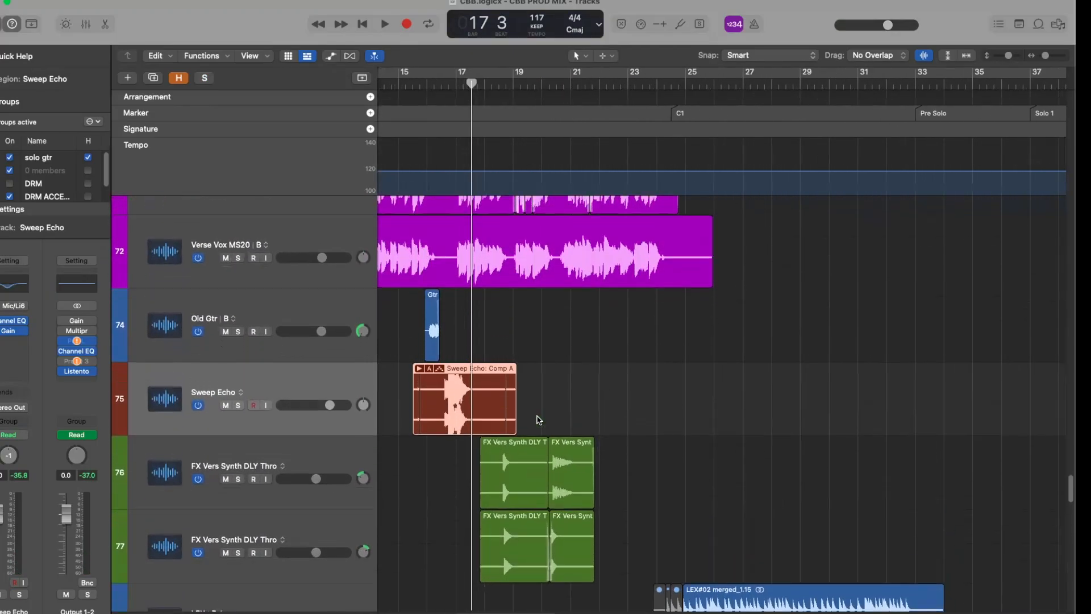
key(super+Right)
key(super+Right)
click(722, 399)
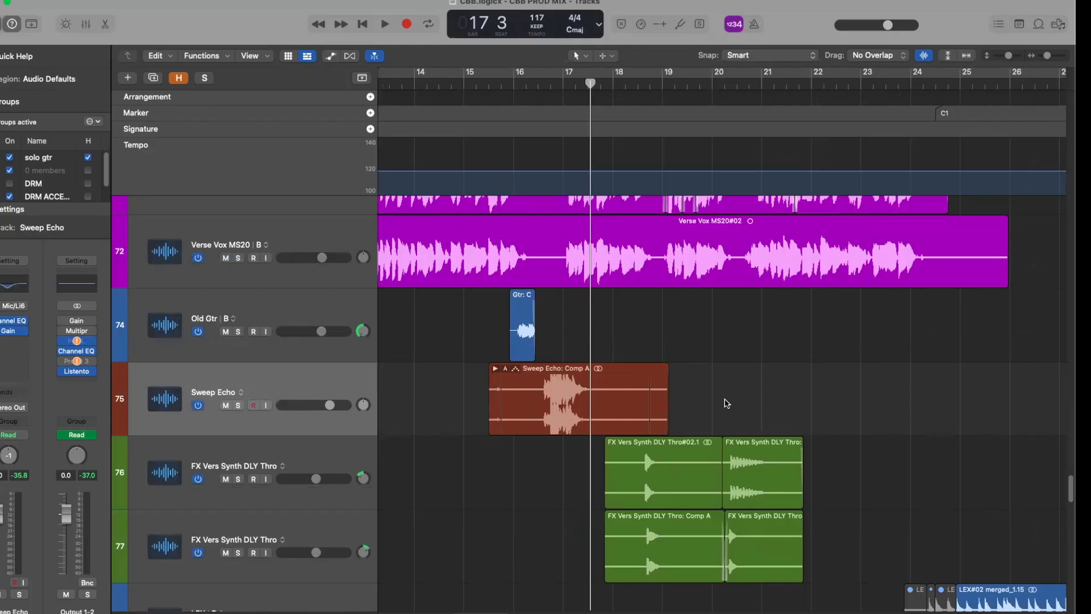
ctrl+alt+click(722, 400)
drag(684, 401, 511, 478)
ctrl+alt+click(517, 403)
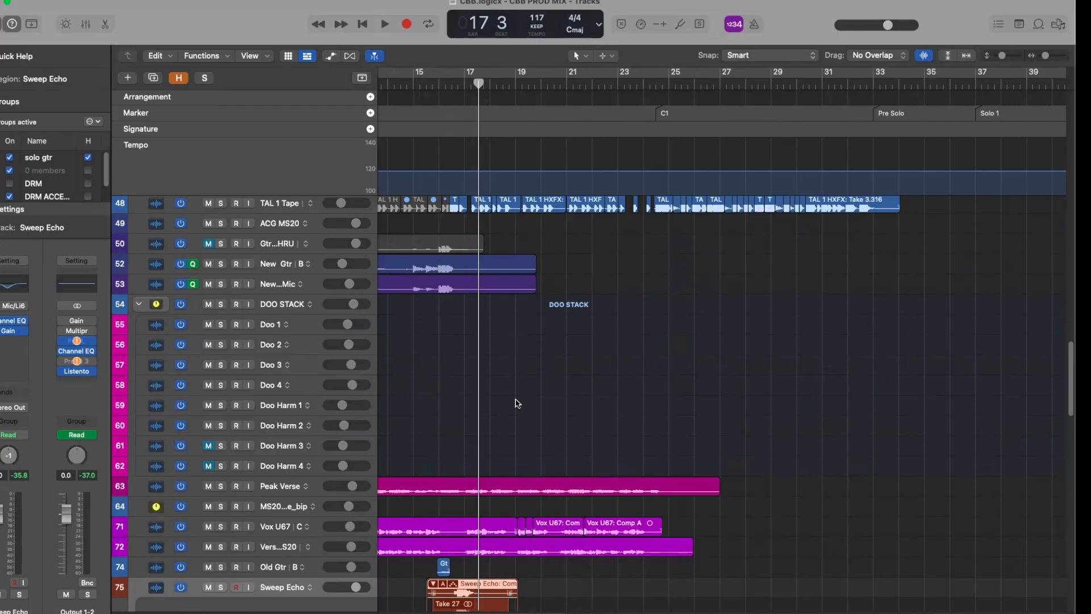
scroll(558, 443, down, 10)
key(z)
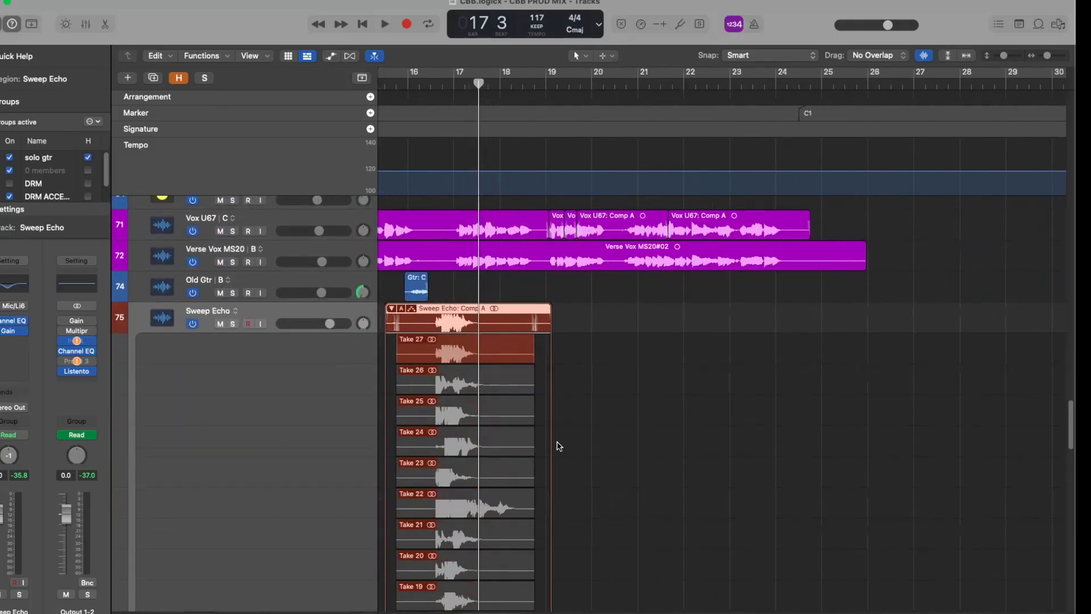
scroll(560, 446, left, 5)
scroll(568, 444, down, 3)
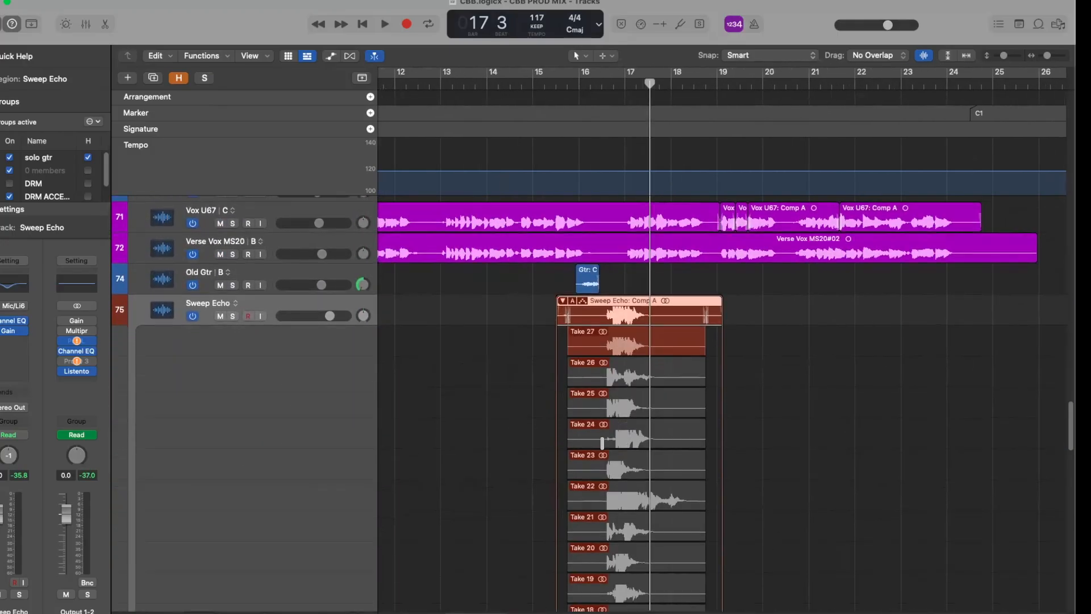
Switch the Sweep Echo comp to Take 26 and play it within the mix from about bar 16.
click(631, 297)
click(595, 85)
key(space)
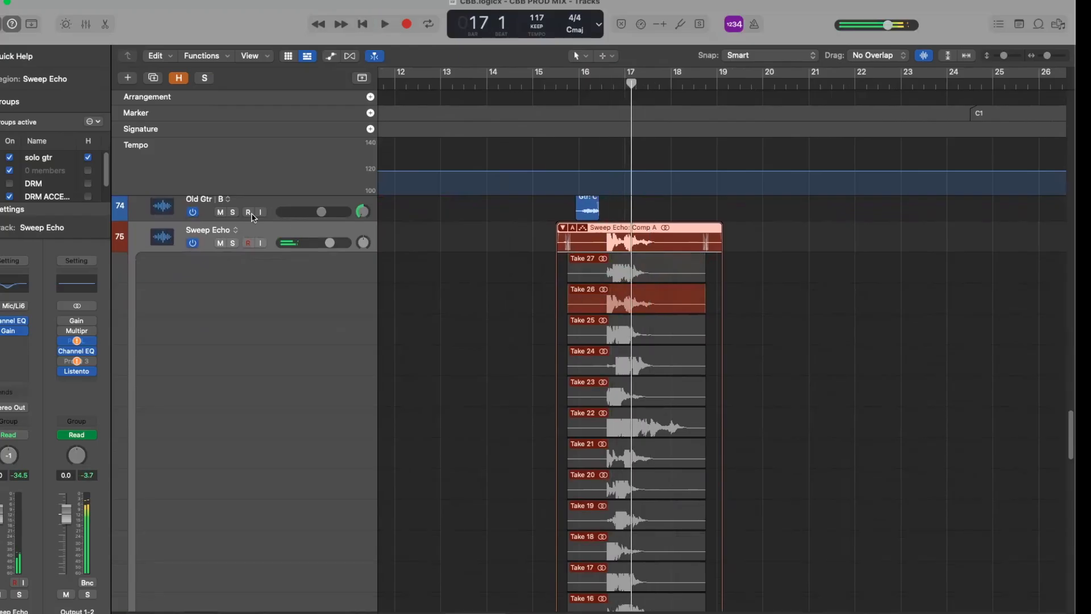
Solo the Sweep Echo track and audition Take 25 and Take 22 between bars 16 and 17.
click(232, 242)
click(610, 331)
key(space)
click(631, 425)
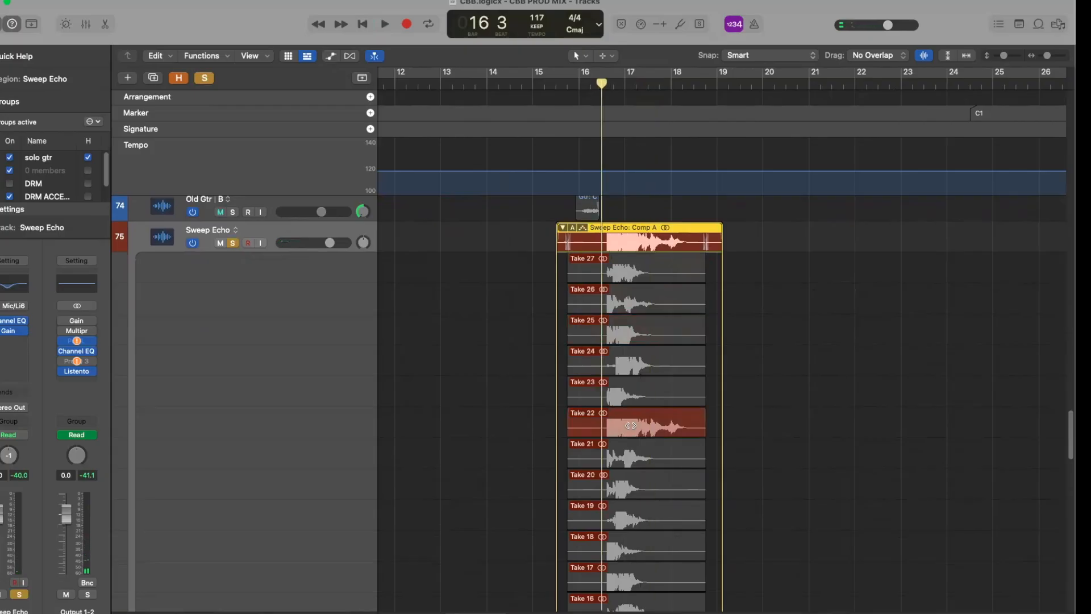
key(space)
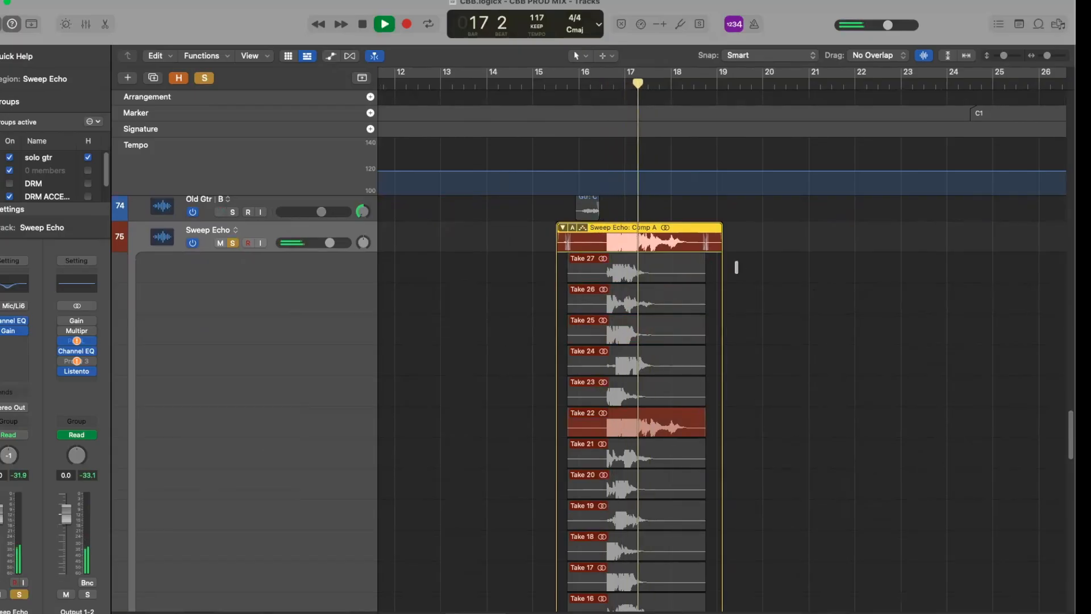
key(space)
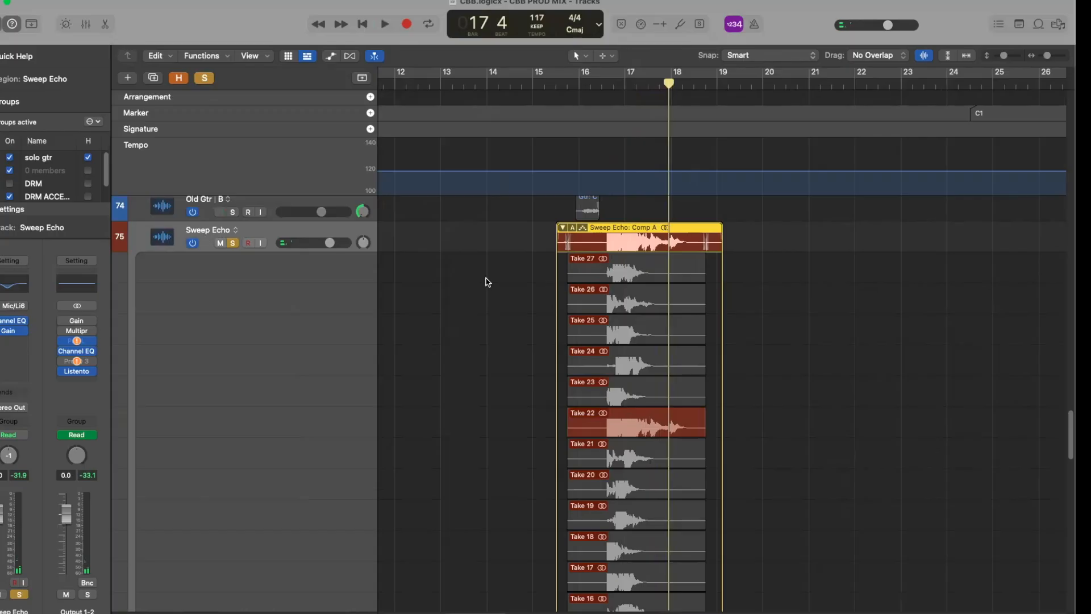
Audition another Sweep Echo take in solo and look through the rest of the take list.
scroll(640, 466, down, 5)
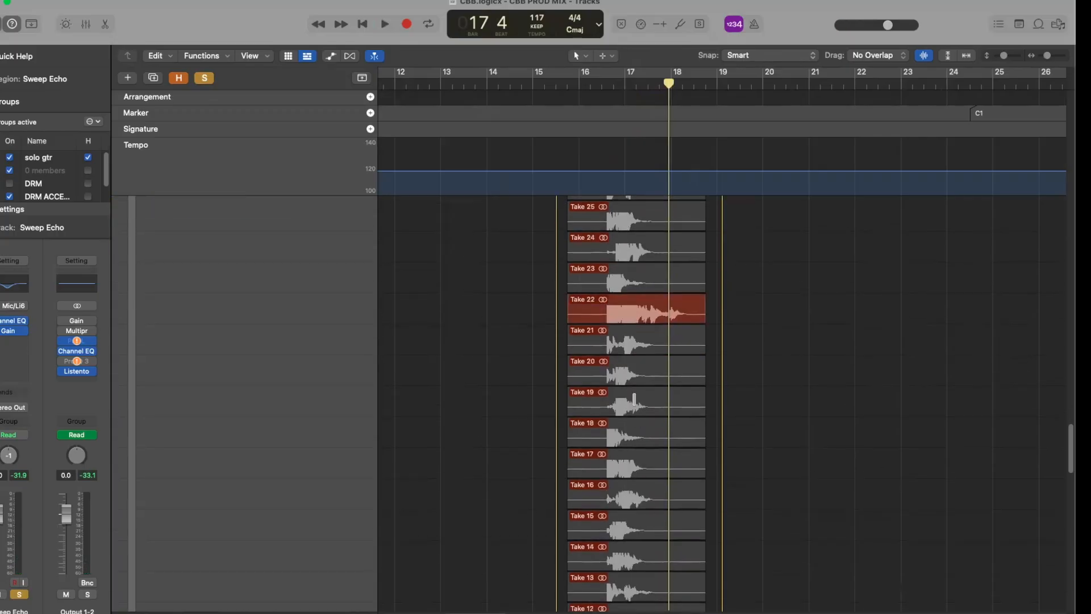
key(space)
scroll(631, 398, down, 8)
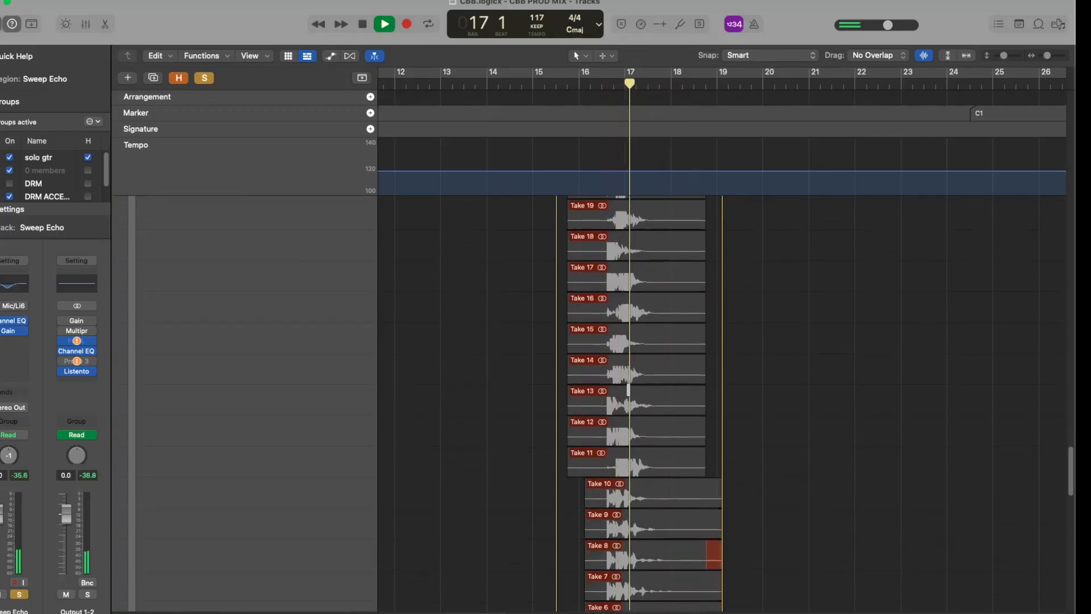
key(space)
scroll(637, 469, up, 12)
scroll(594, 483, down, 4)
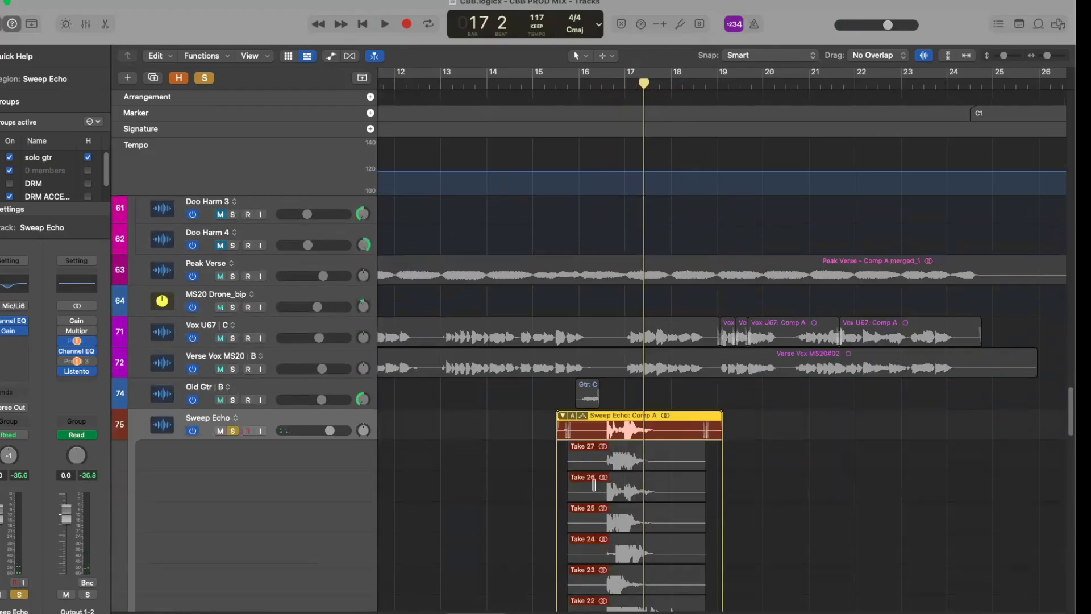
Set the Sweep Echo comp back to Take 27 and audition it in solo from bar 16 beat 2 to bar 17.
scroll(532, 471, down, 2)
click(625, 441)
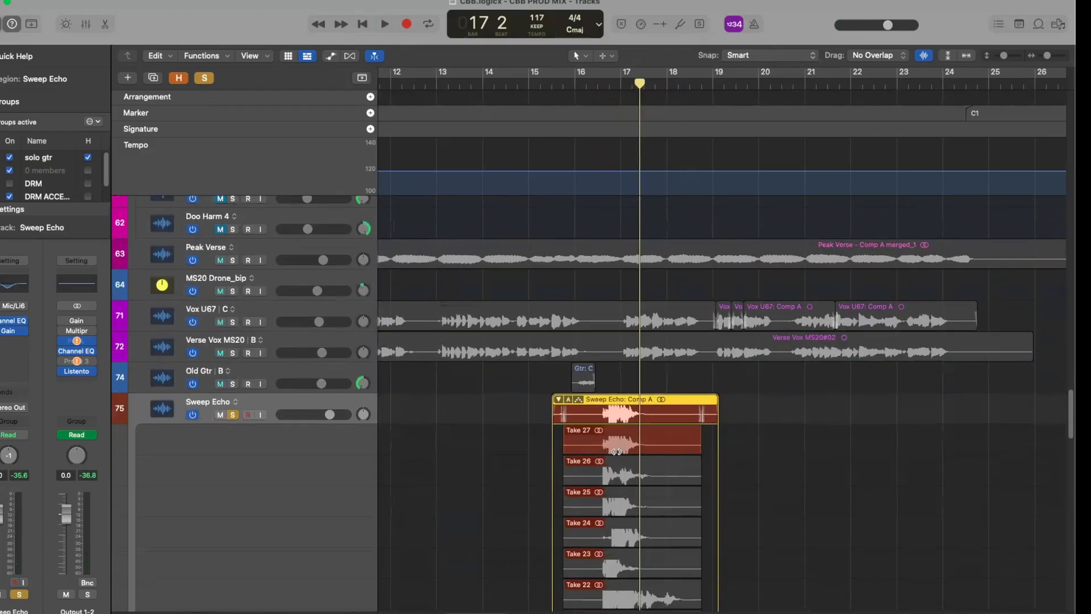
drag(617, 83, 593, 84)
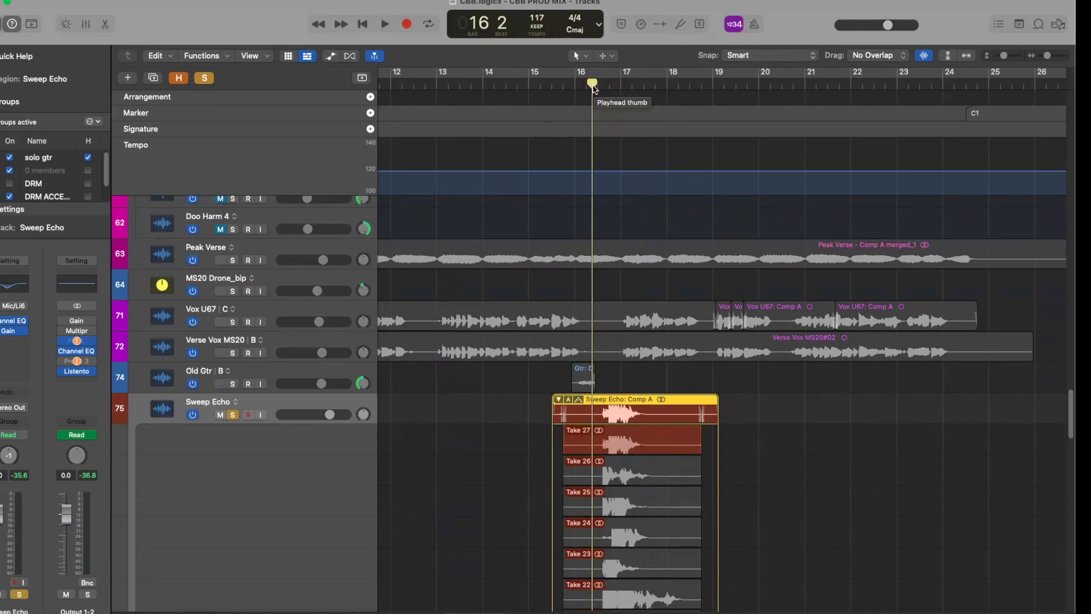
key(space)
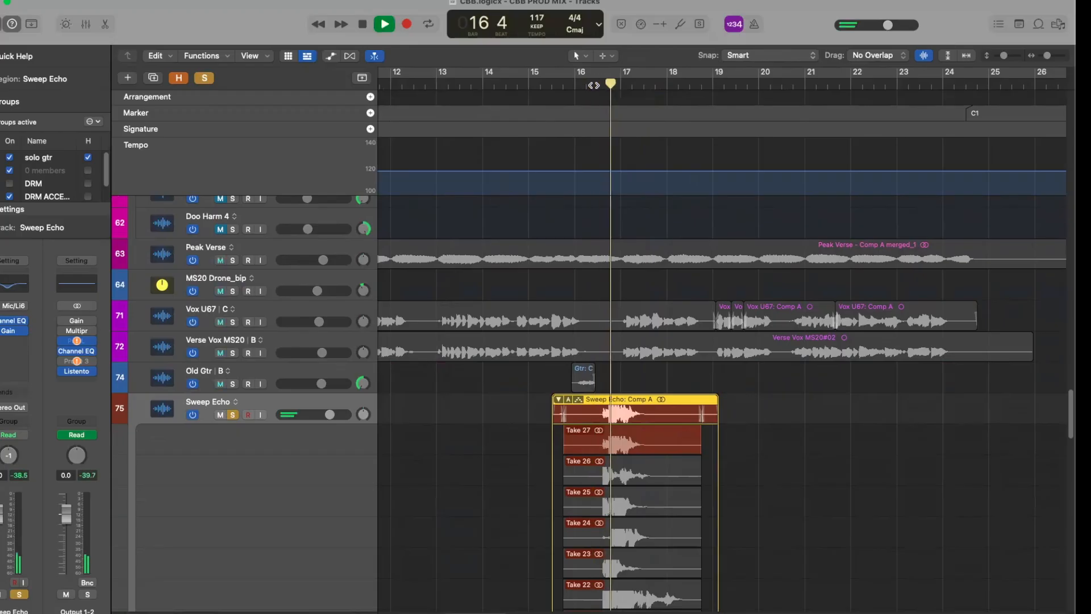
key(space)
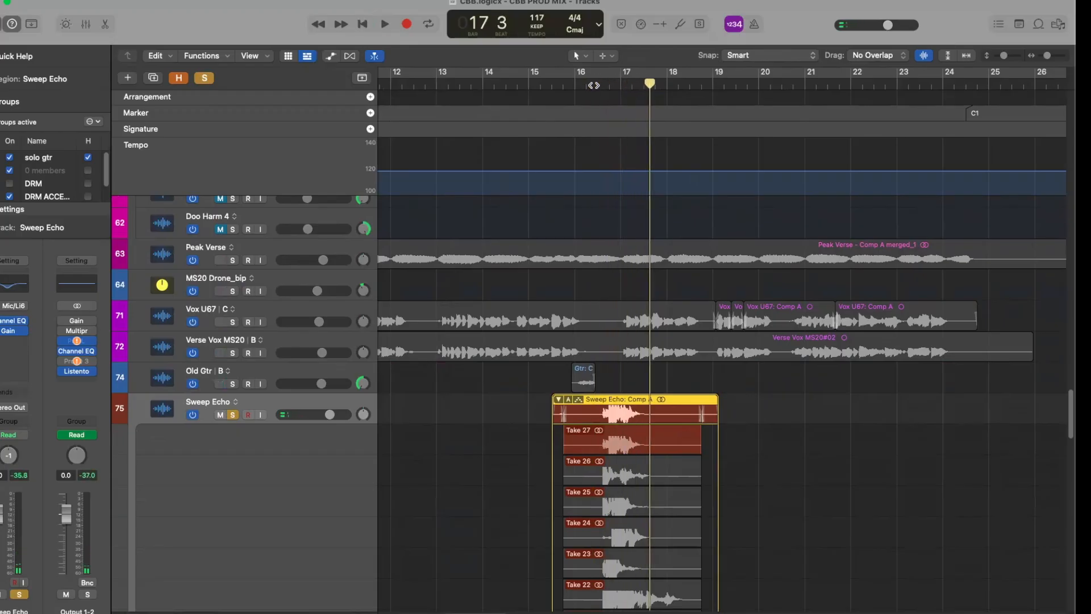
Look through the remaining Sweep Echo takes, collapse the take folder, and turn the solo off.
scroll(615, 307, down, 5)
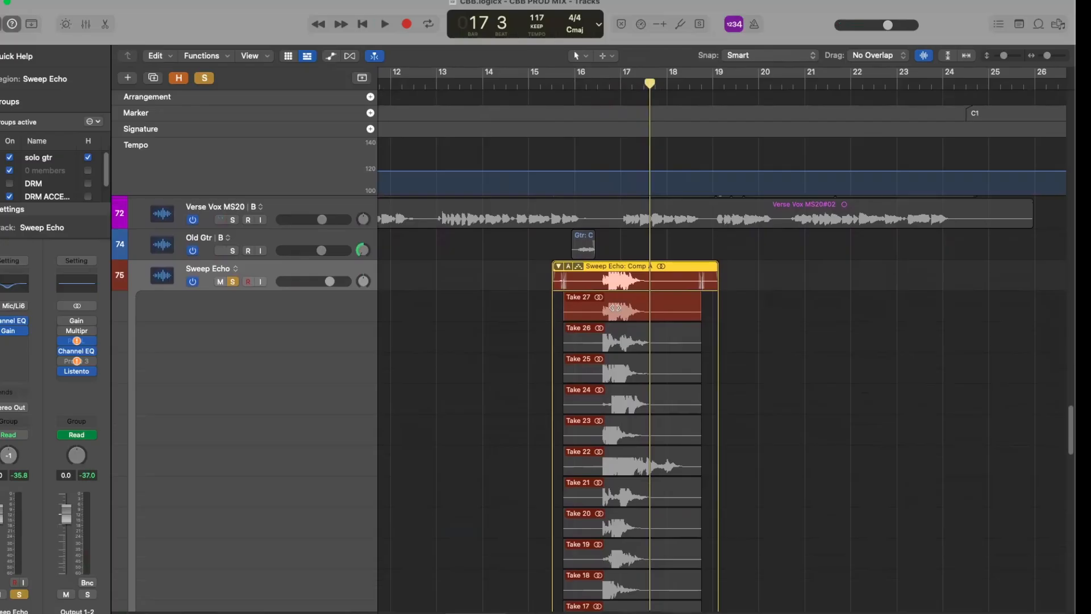
scroll(615, 308, down, 5)
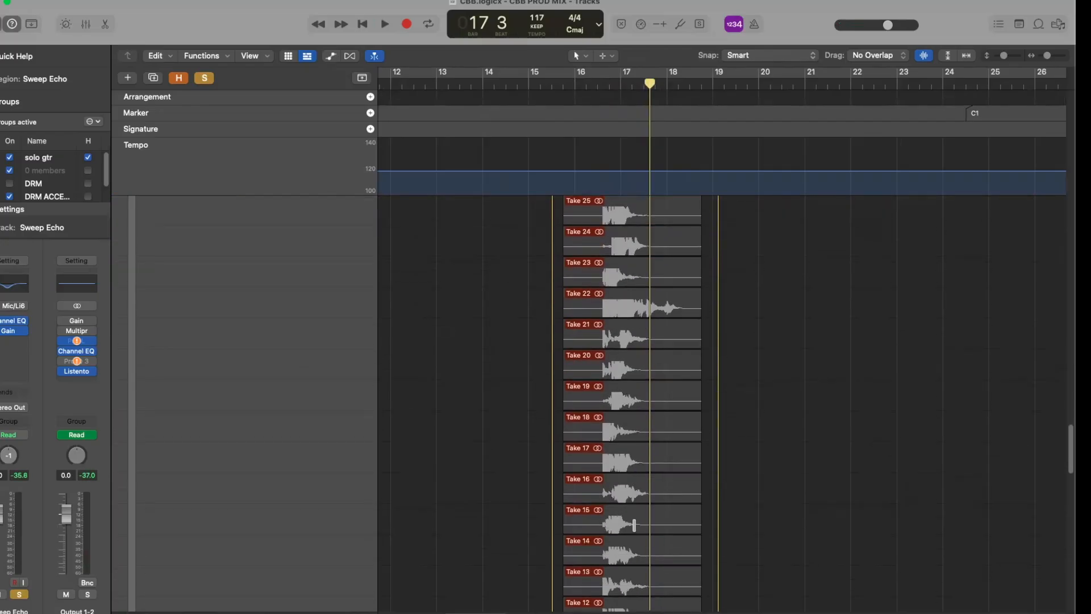
scroll(634, 524, down, 5)
scroll(616, 348, up, 10)
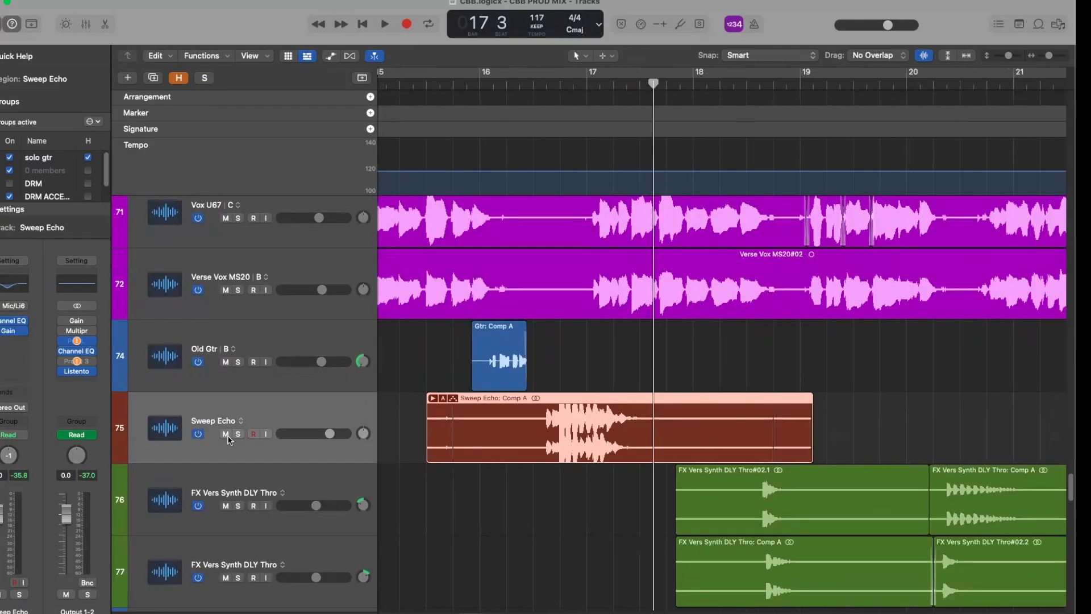
Mute the Sweep Echo track, play the mix from mid-bar 15 to bar 17 without it, and unmute the track.
click(225, 434)
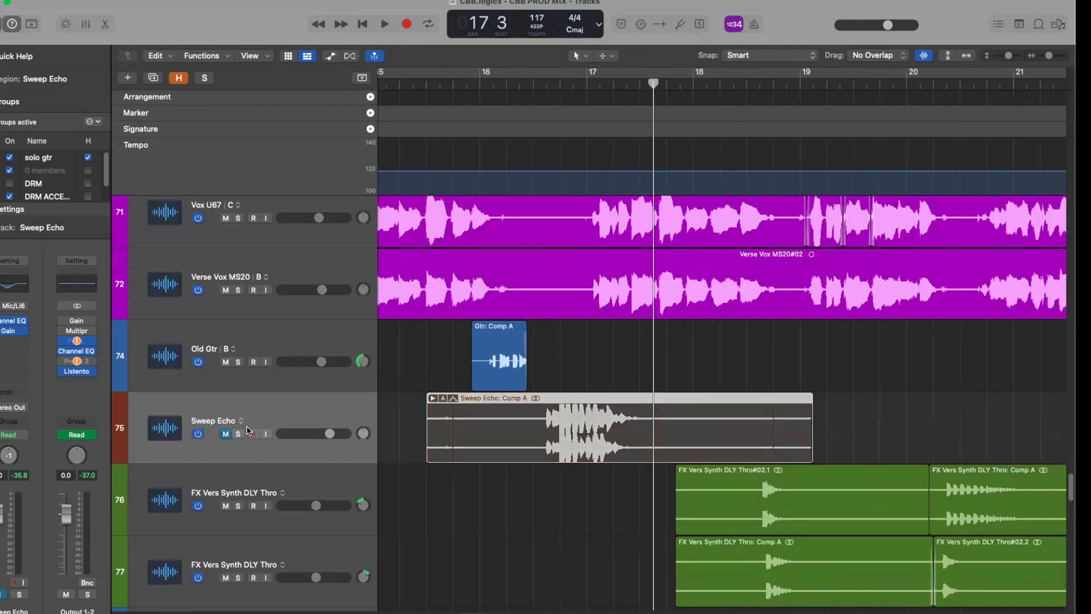
scroll(520, 116, left, 2)
click(549, 83)
key(space)
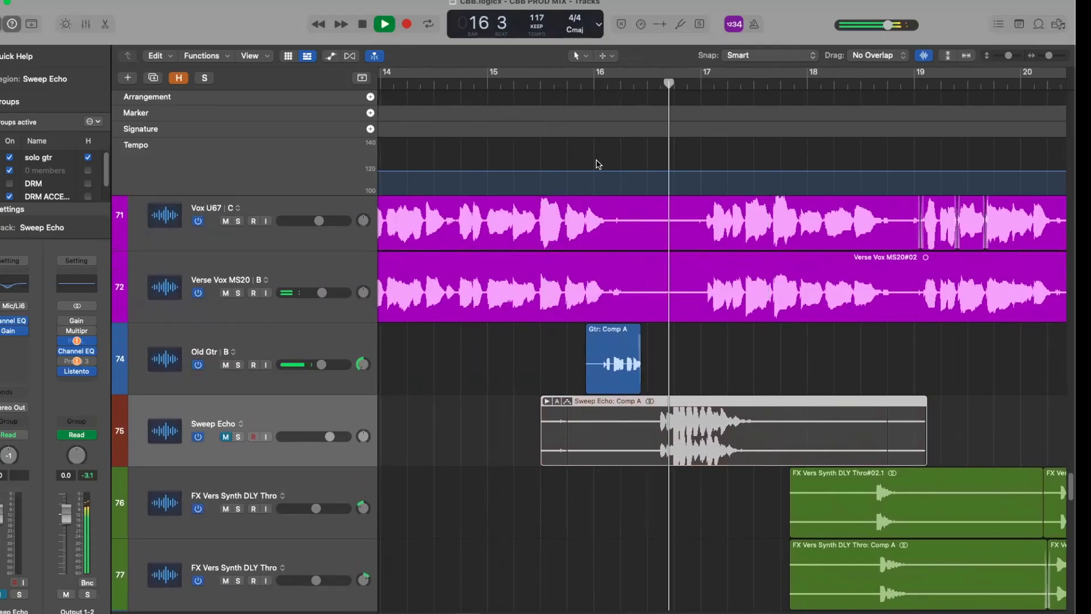
key(space)
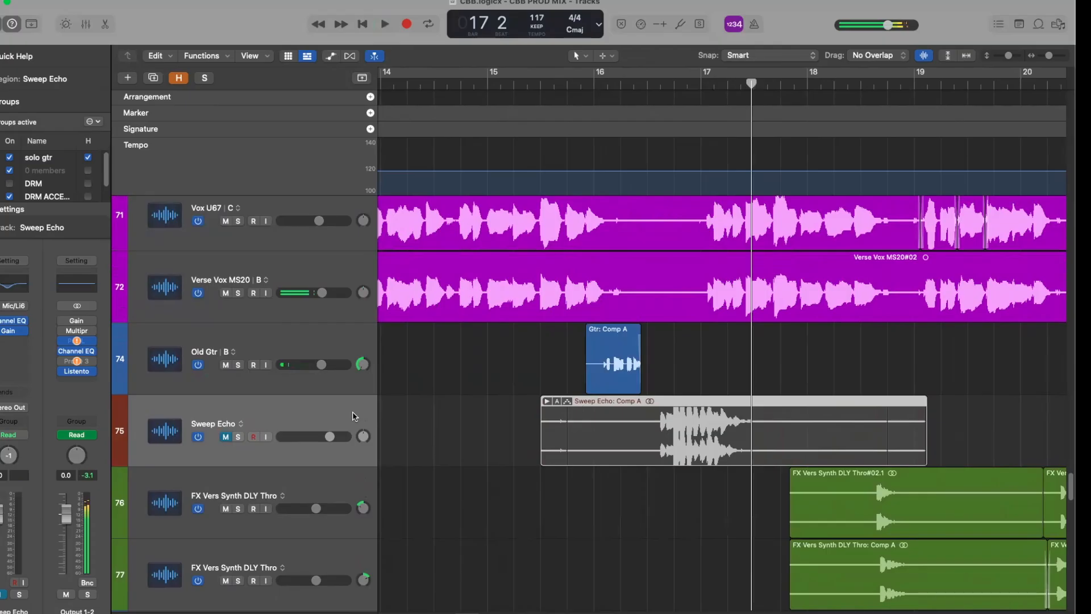
click(596, 406)
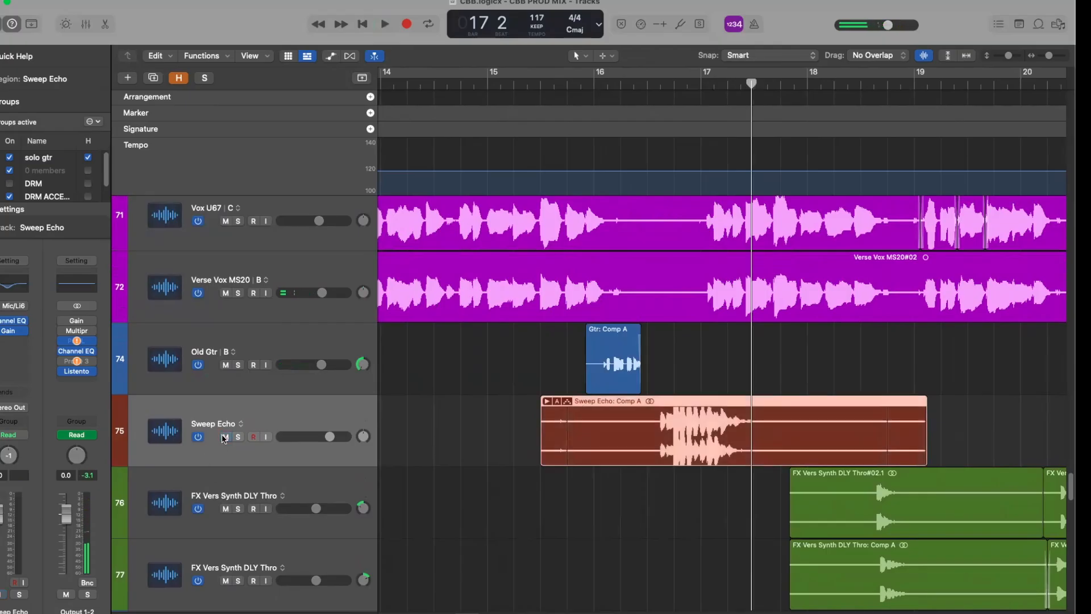
scroll(762, 383, up, 1)
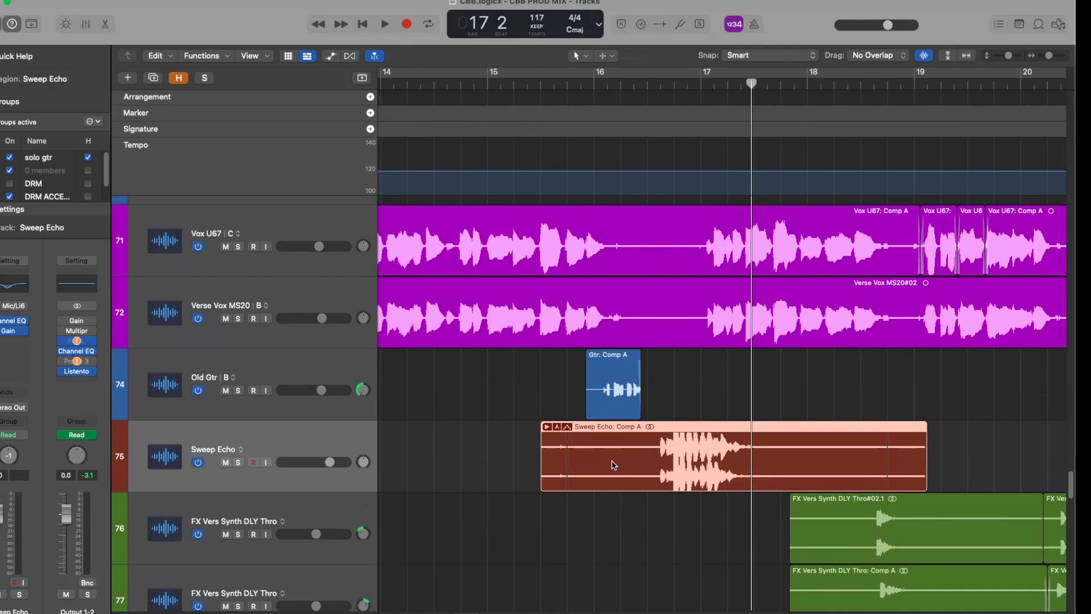
scroll(940, 479, up, 1)
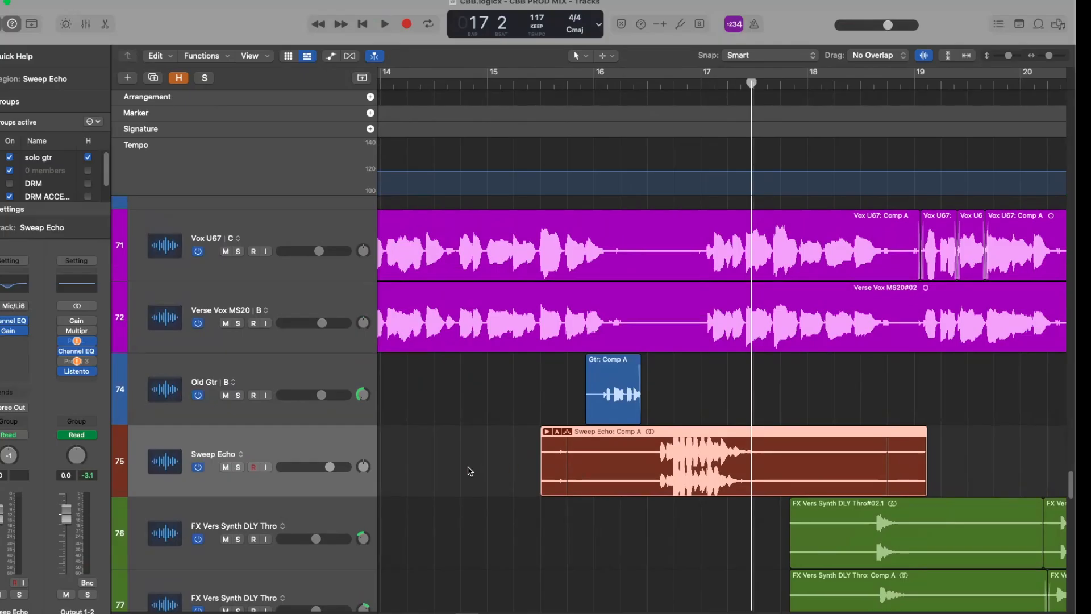
Select the first FX Vers Synth DLY Thro track and play its regions in the mix from about bar 18 to bar 21.
scroll(637, 464, down, 2)
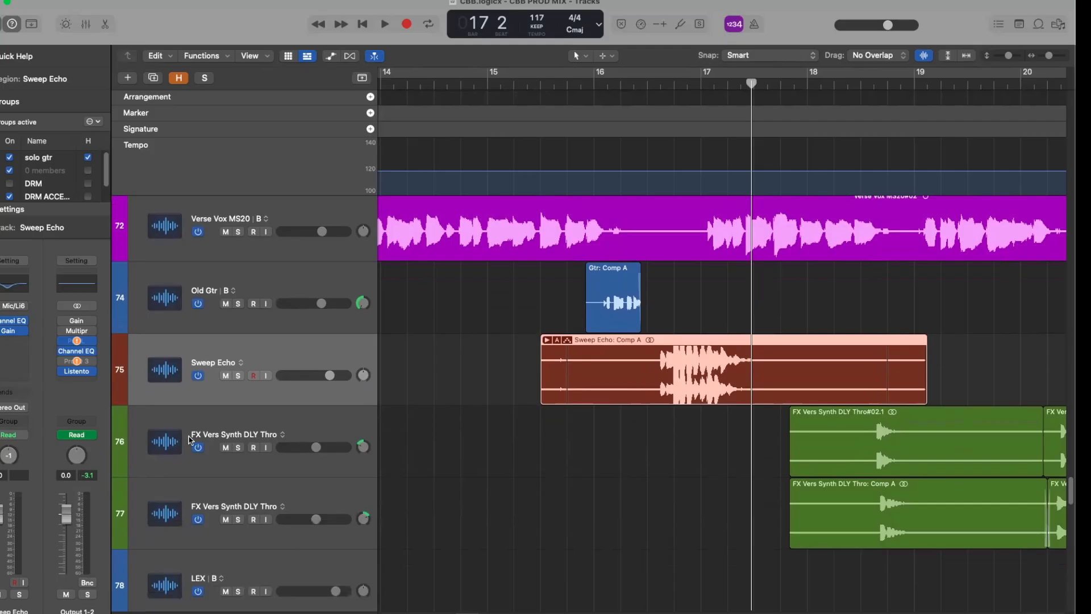
click(303, 427)
scroll(906, 370, right, 4)
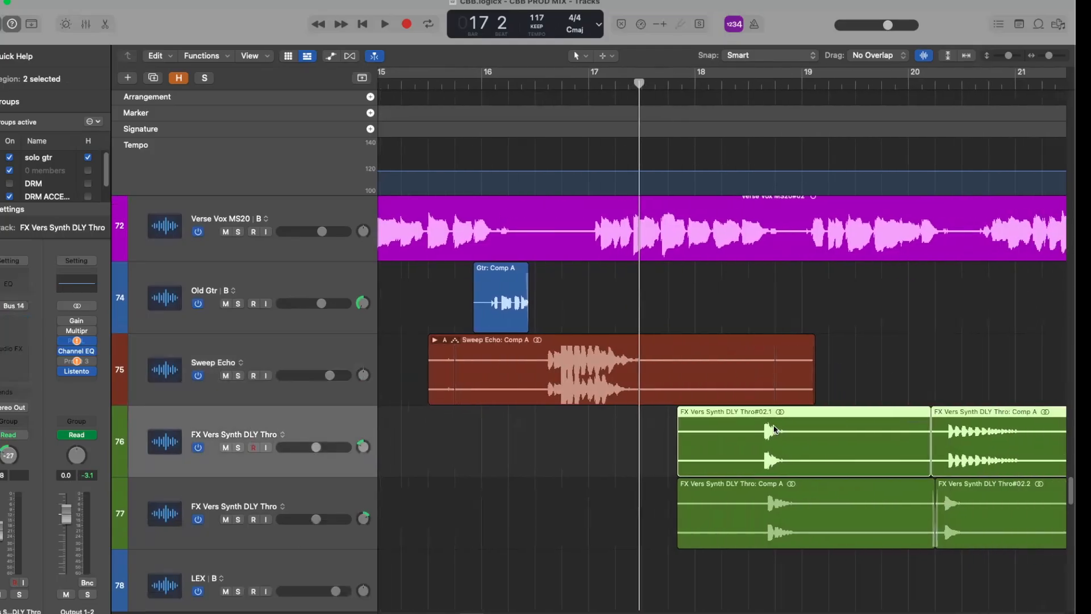
key(super+Left)
key(super+Up)
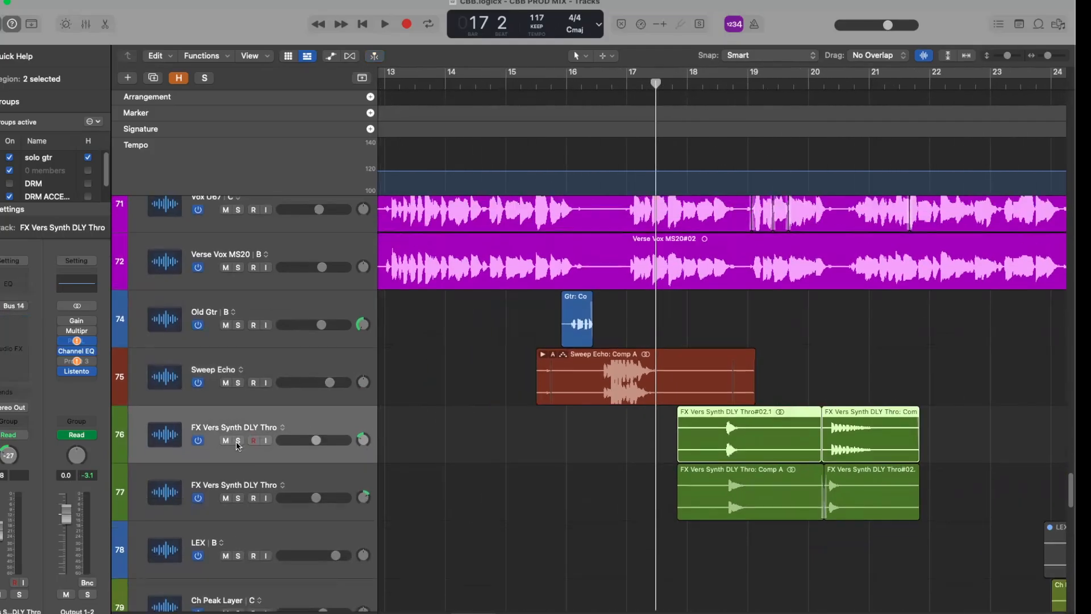
key(space)
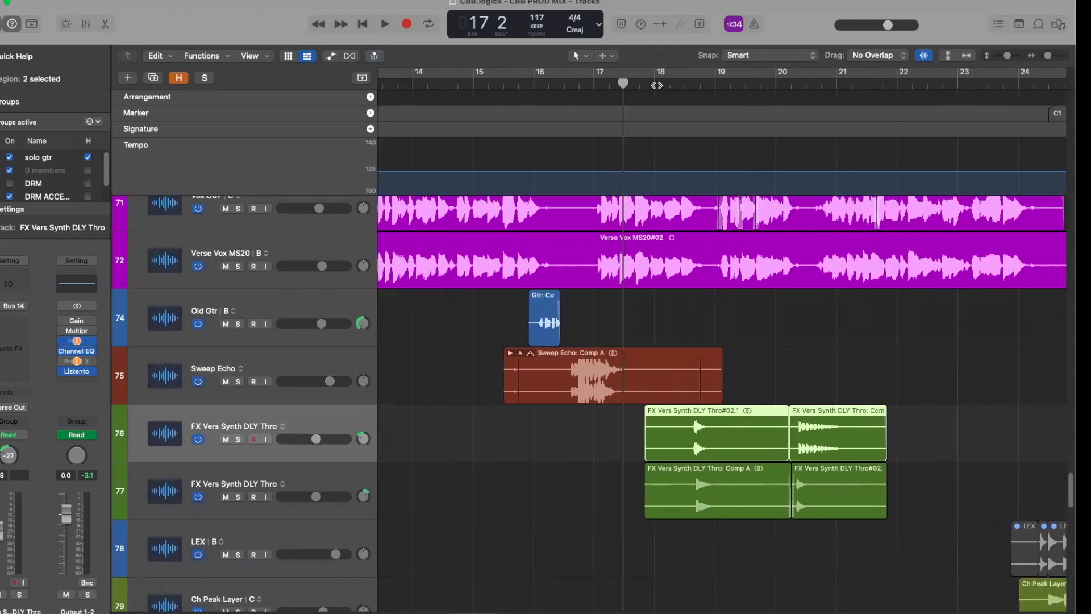
key(super+Up)
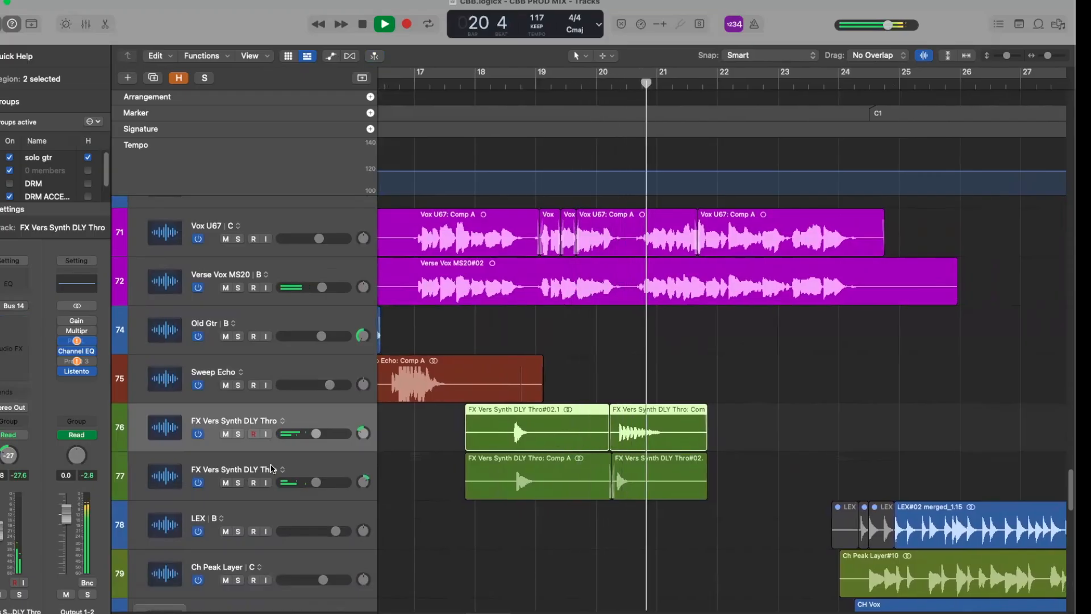
key(space)
Solo both FX Vers Synth DLY Thro tracks, examine their delay hits around bar 18 beat 3, and turn the solo off.
key(ctrl+s)
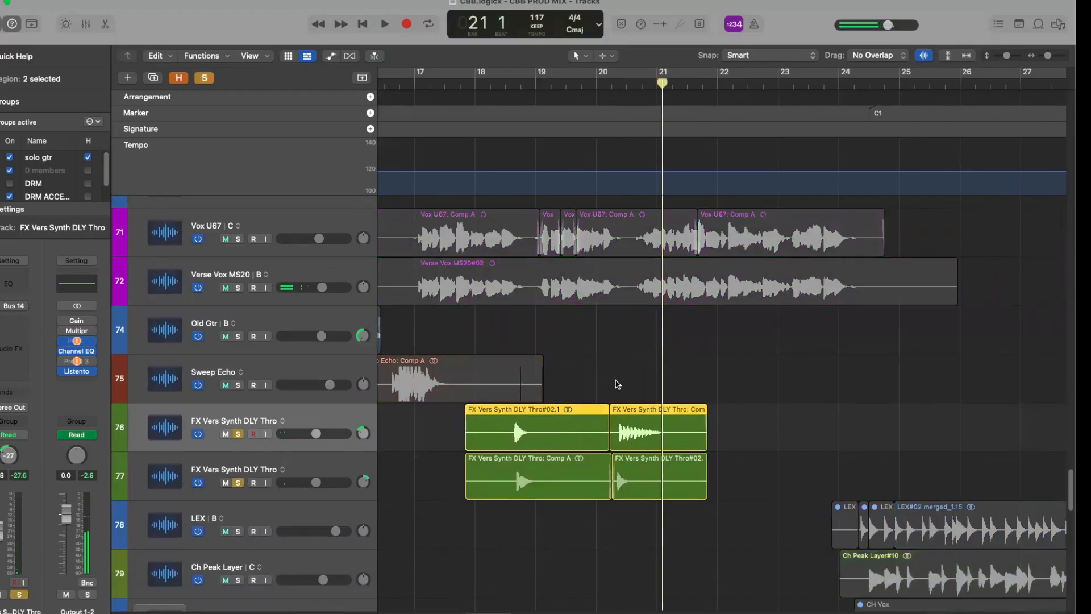
drag(541, 86, 512, 93)
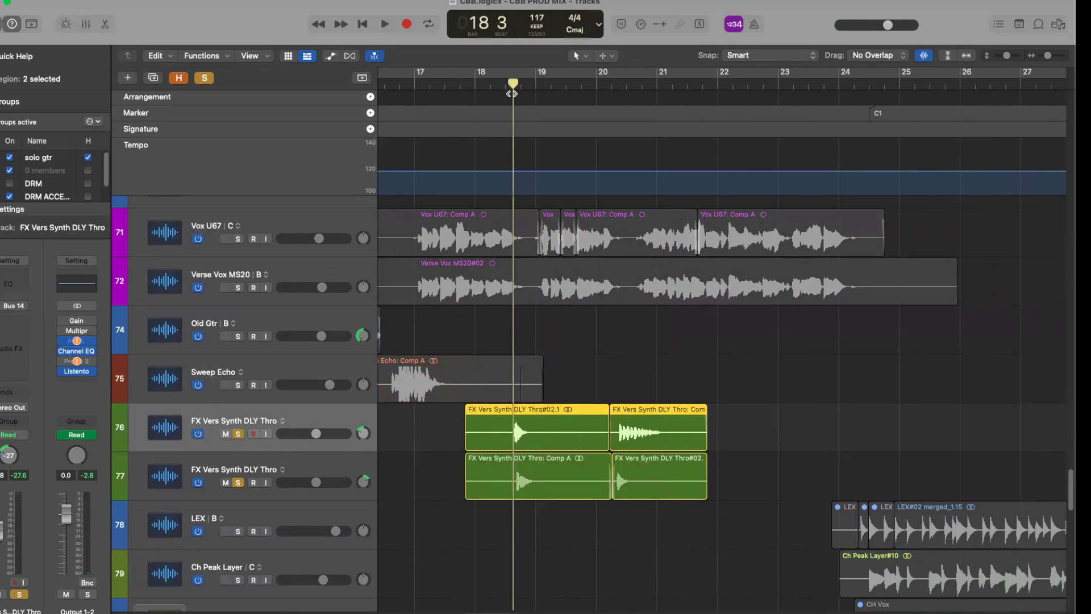
scroll(548, 141, up, 4)
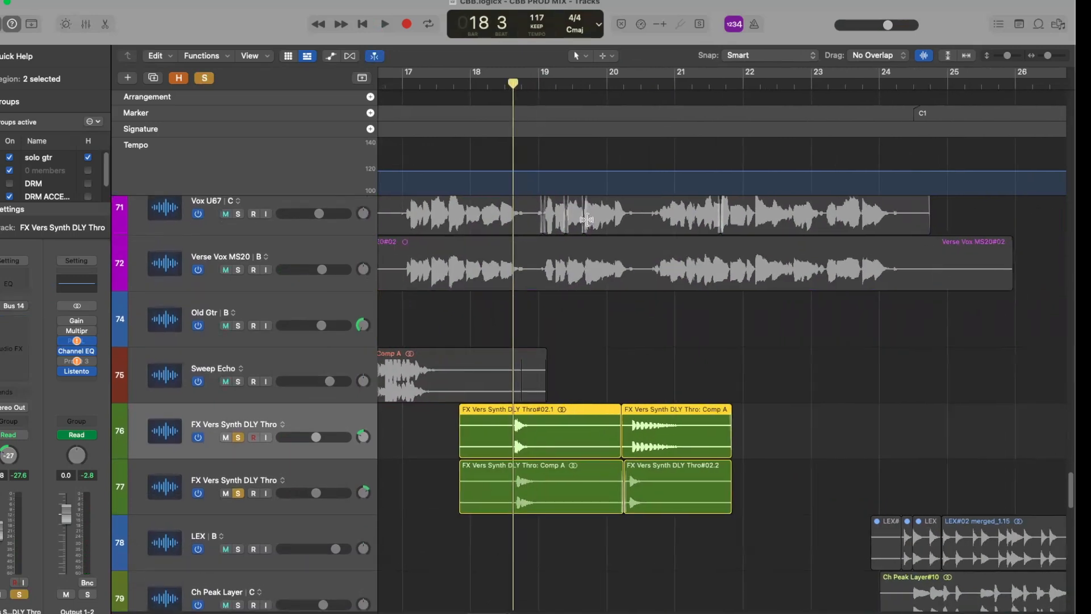
scroll(587, 220, up, 4)
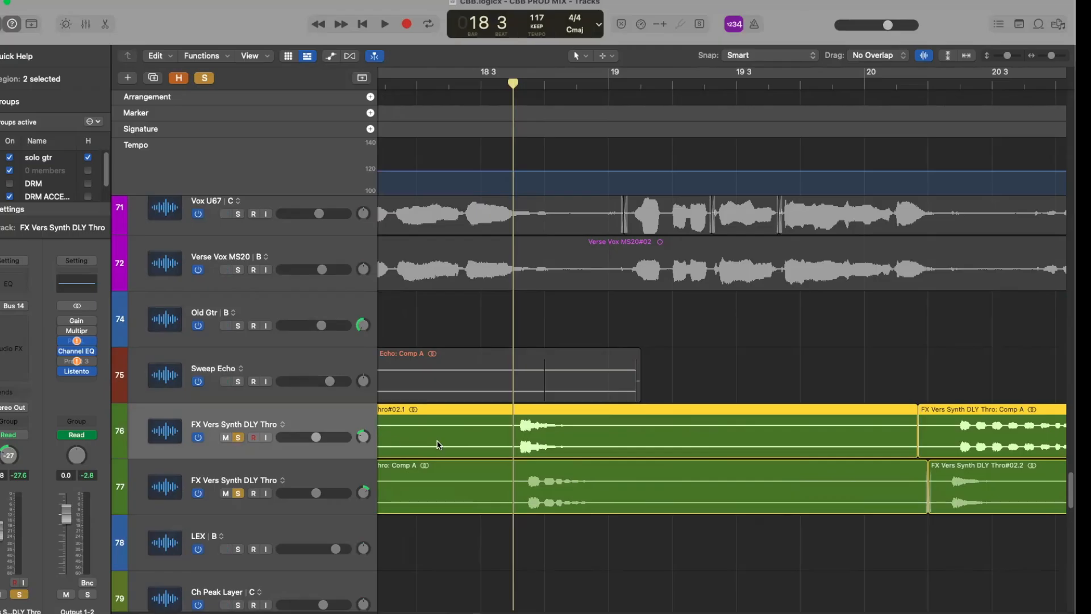
key(super+Left)
click(239, 438)
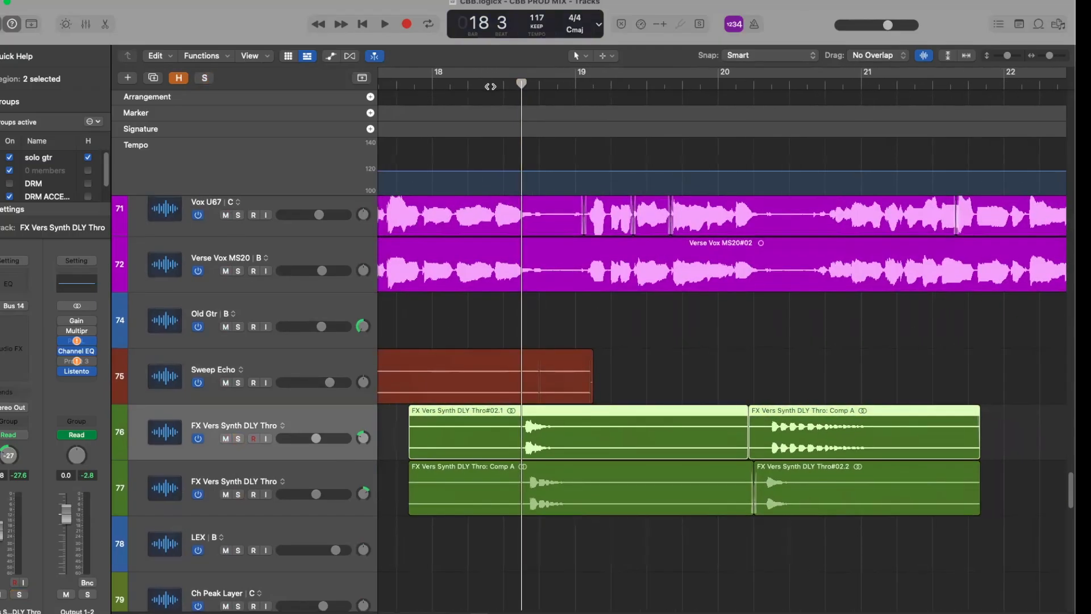
Play both FX Vers Synth DLY Thro tracks in solo from about bar 18 beat 3 to bar 21, and turn the solo off.
key(space)
key(s)
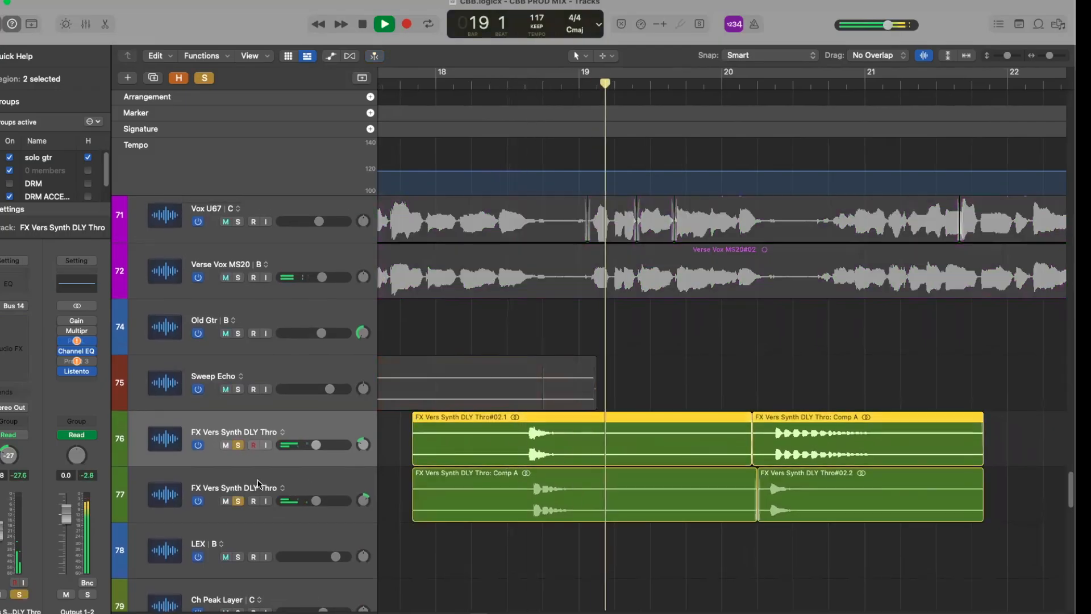
scroll(629, 302, up, 1)
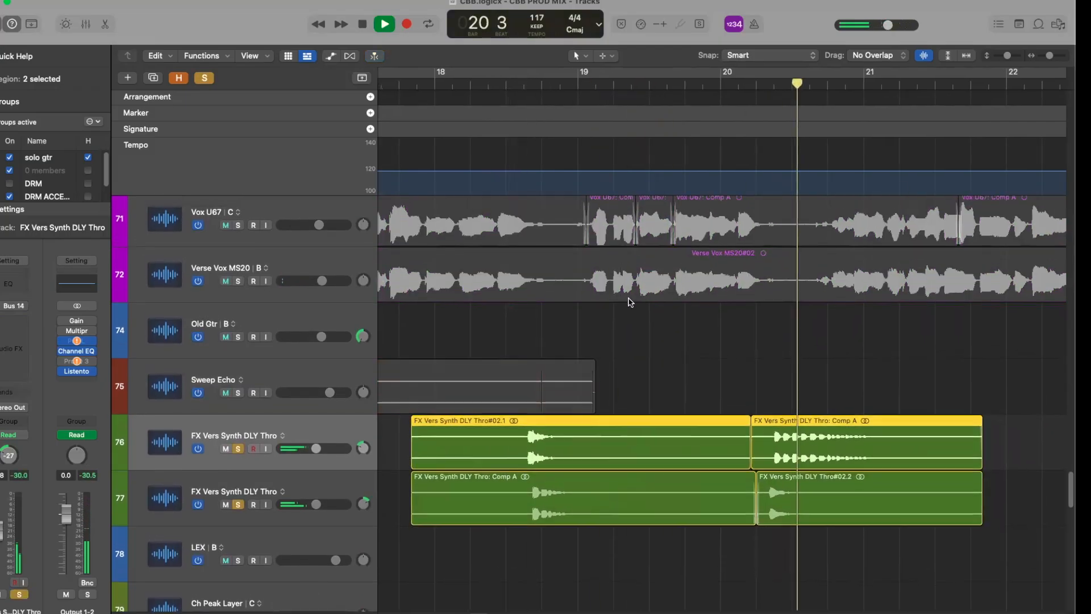
key(space)
key(s)
key(z)
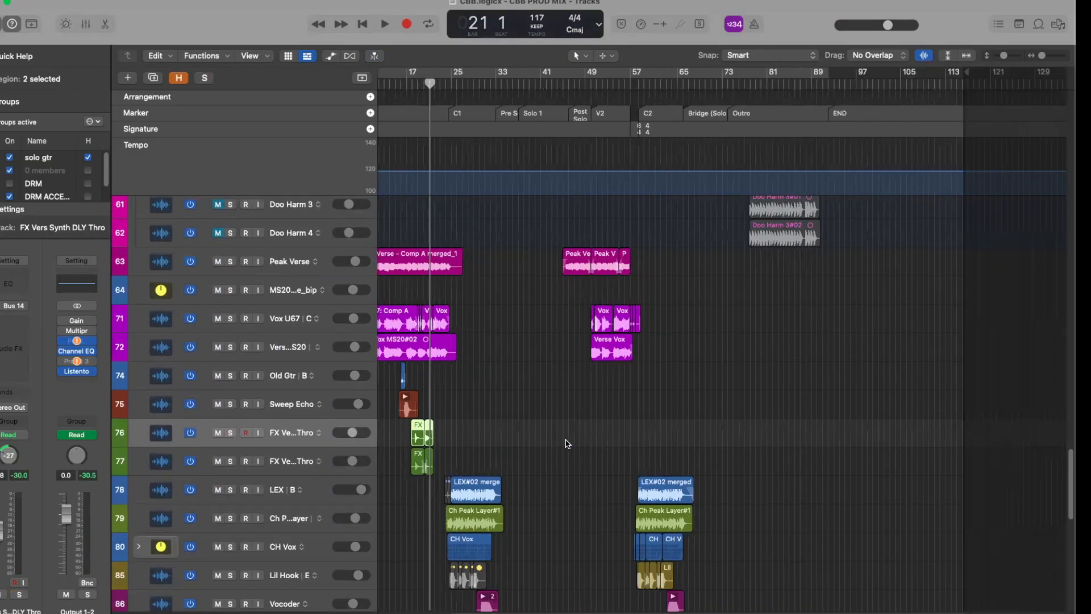
Select the LEX track with its regions and examine its chorus part in the C1 section.
drag(401, 452, 421, 441)
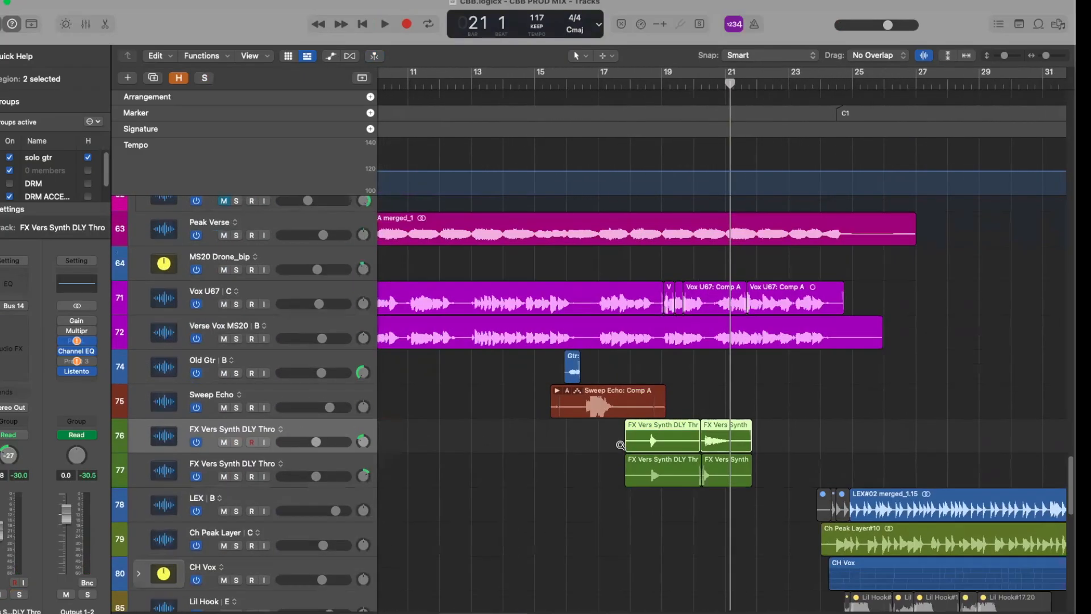
scroll(621, 445, right, 4)
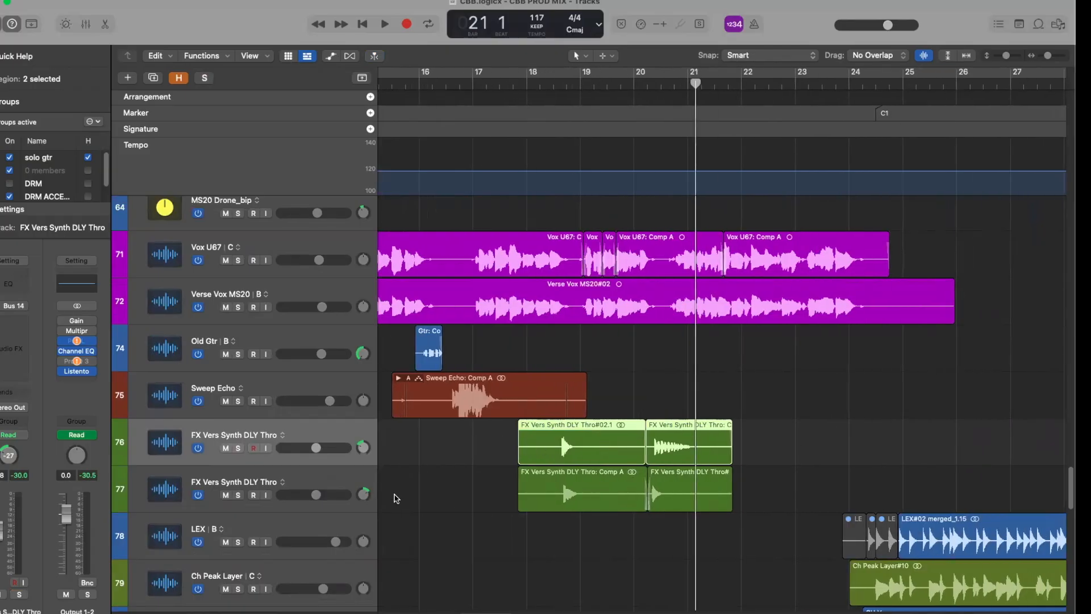
scroll(548, 481, down, 4)
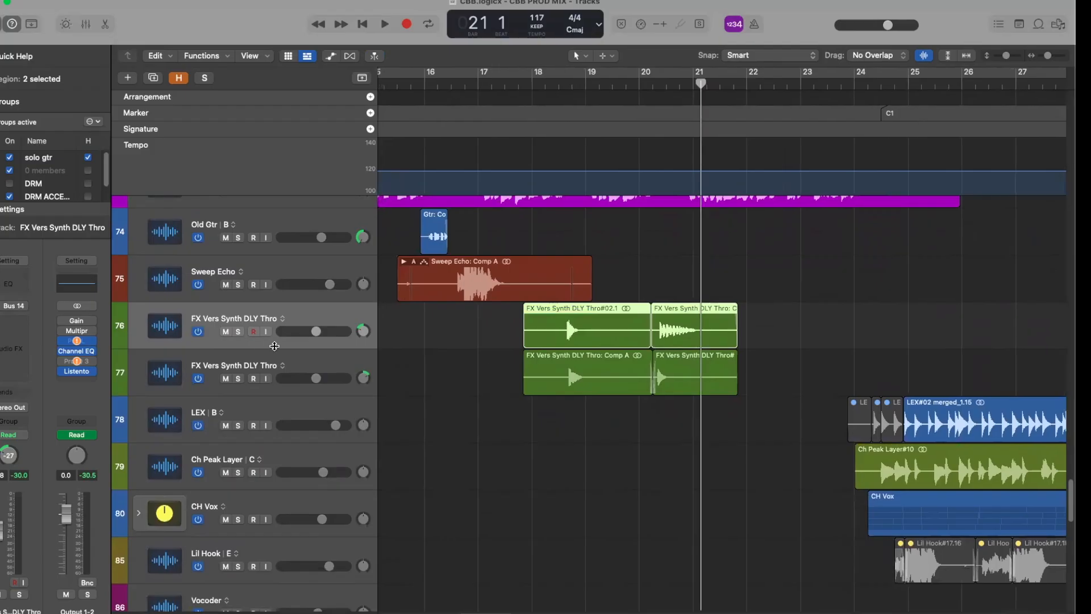
scroll(360, 346, down, 2)
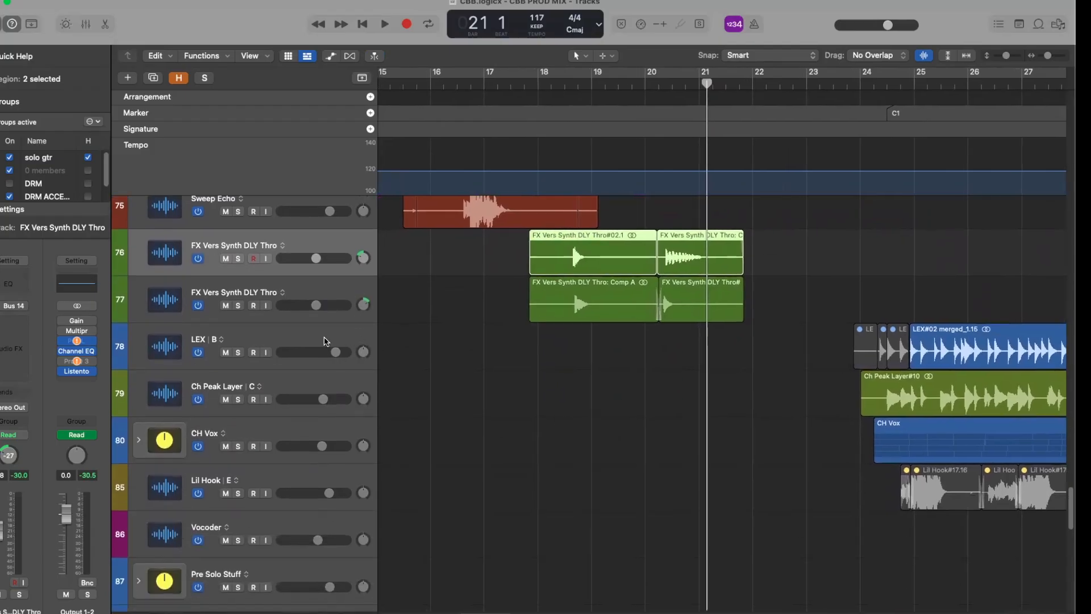
click(536, 341)
scroll(549, 342, right, 4)
scroll(549, 341, down, 6)
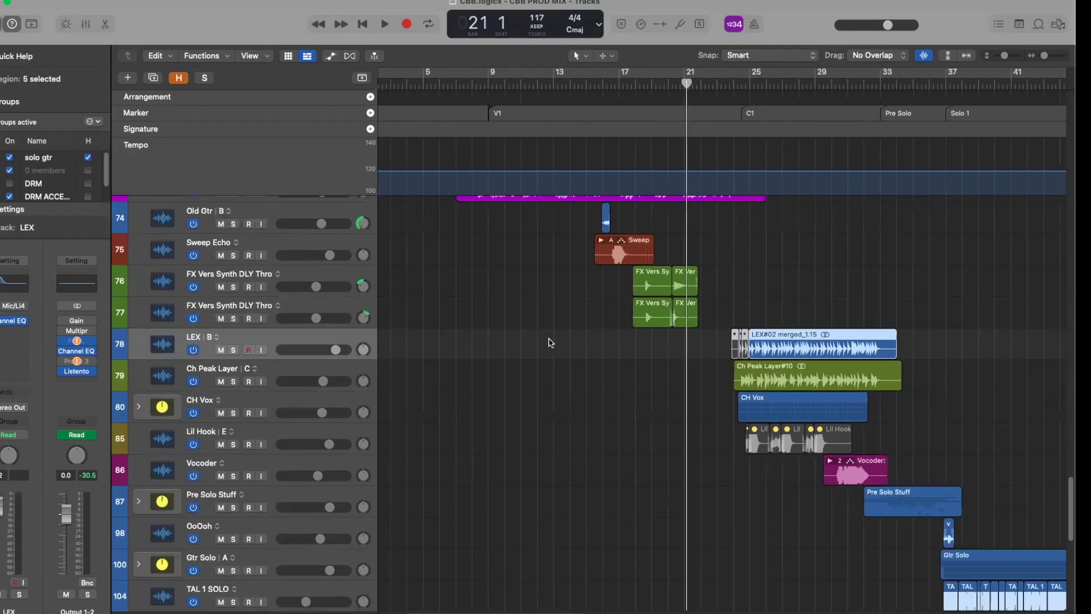
scroll(834, 352, right, 2)
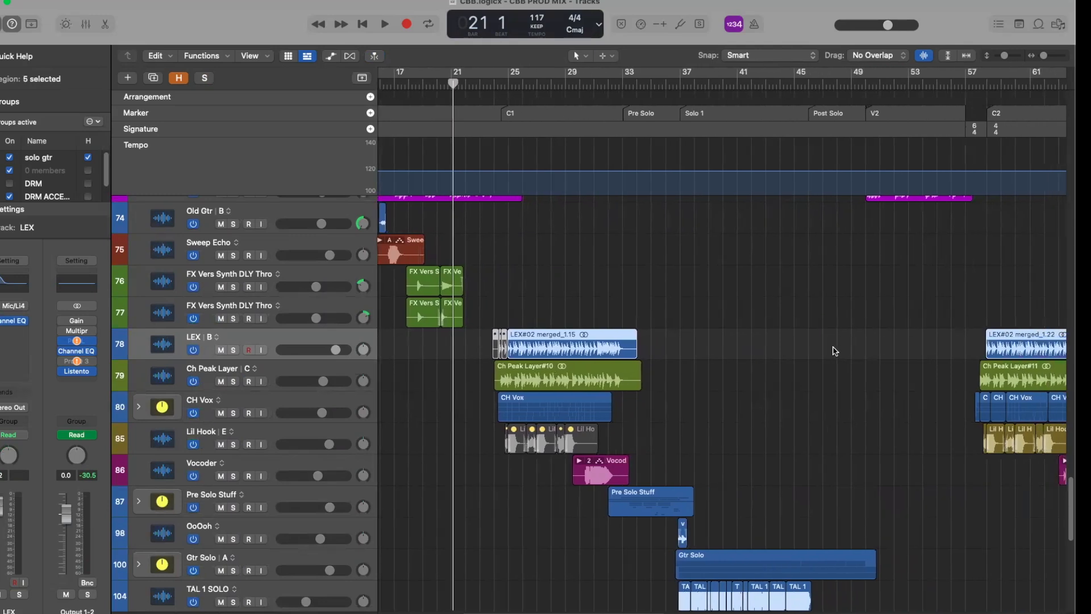
scroll(835, 350, up, 6)
scroll(834, 350, up, 3)
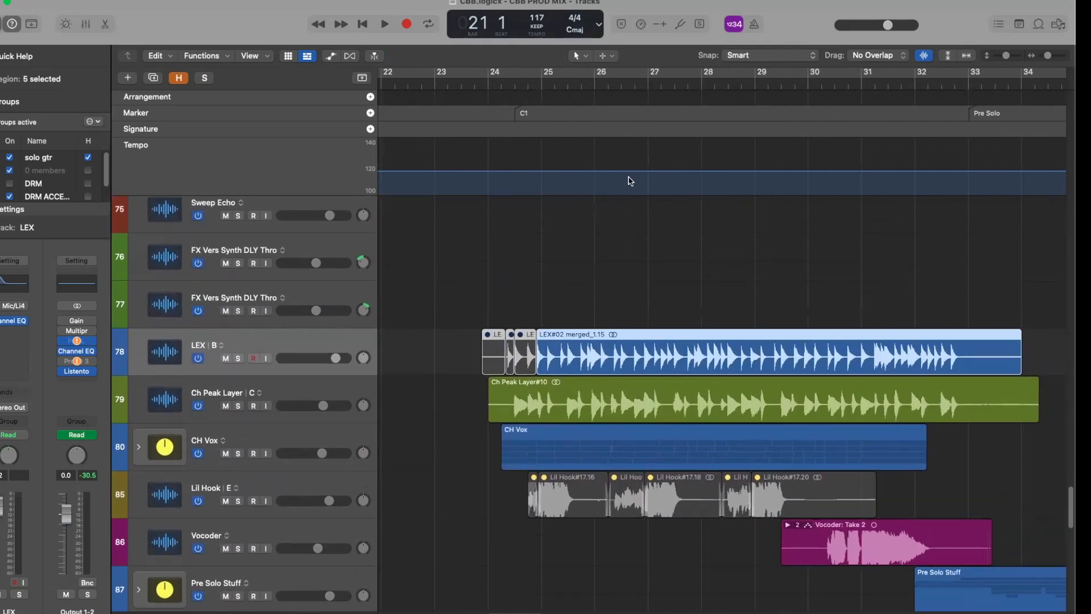
Play the Bass RTN track in solo from bar 24 beat 2 to bar 26, and turn its solo off.
click(500, 90)
scroll(565, 291, up, 15)
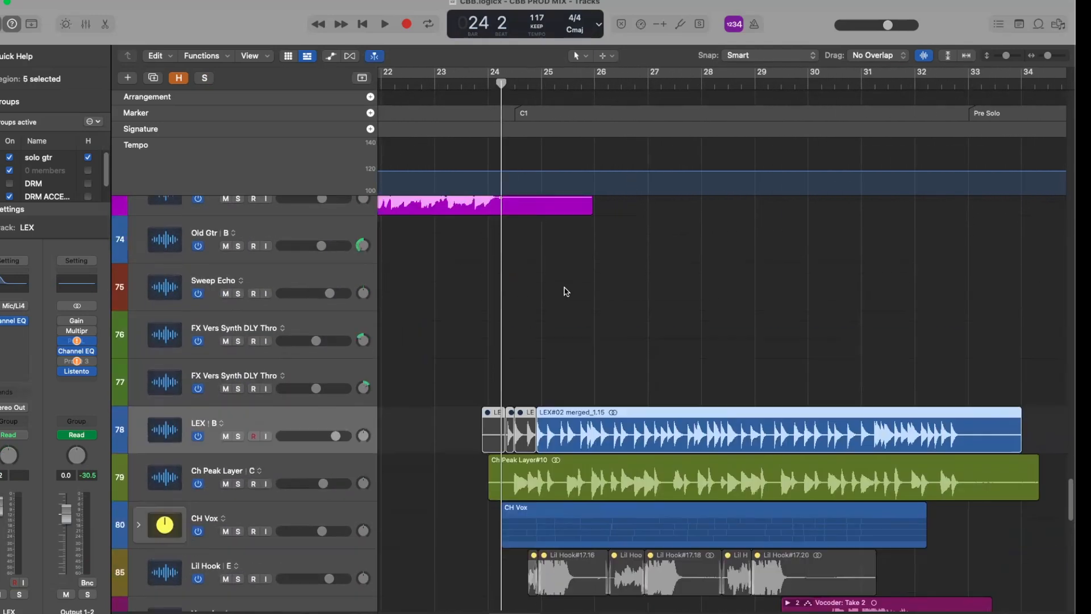
scroll(566, 291, up, 8)
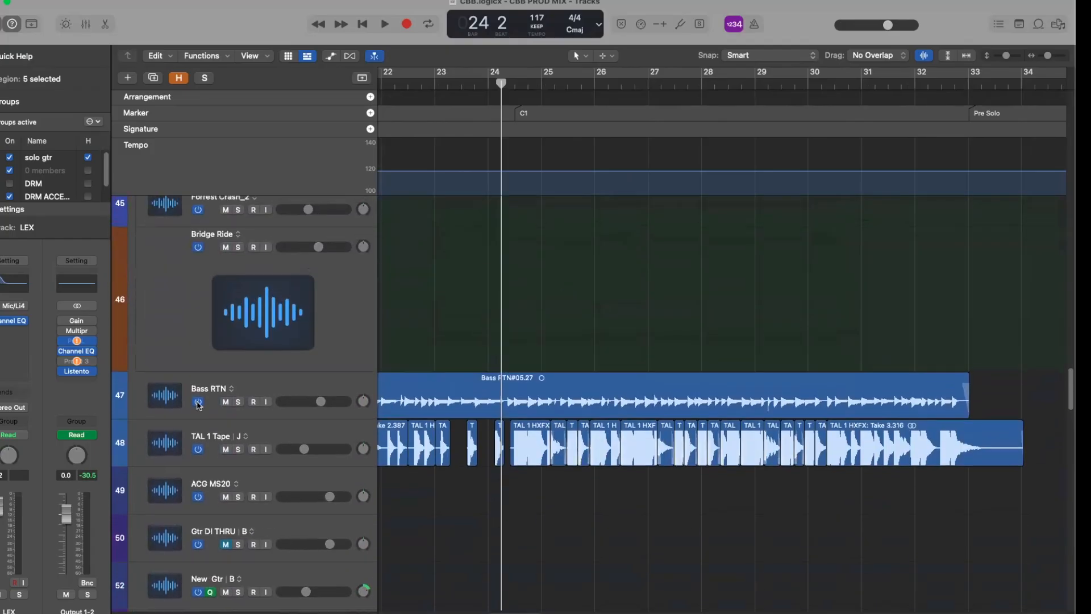
click(239, 401)
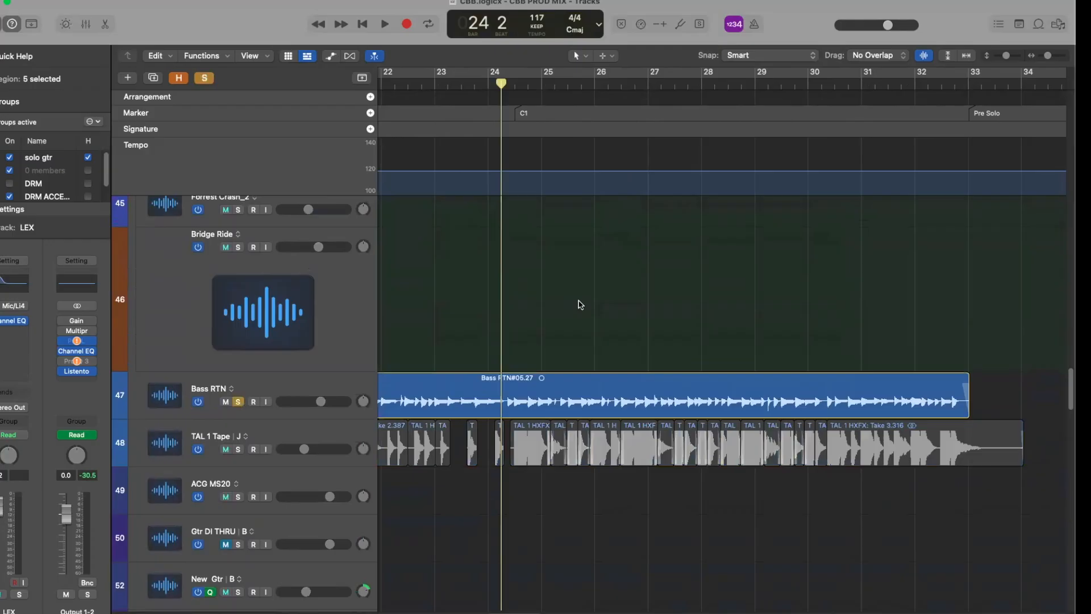
key(space)
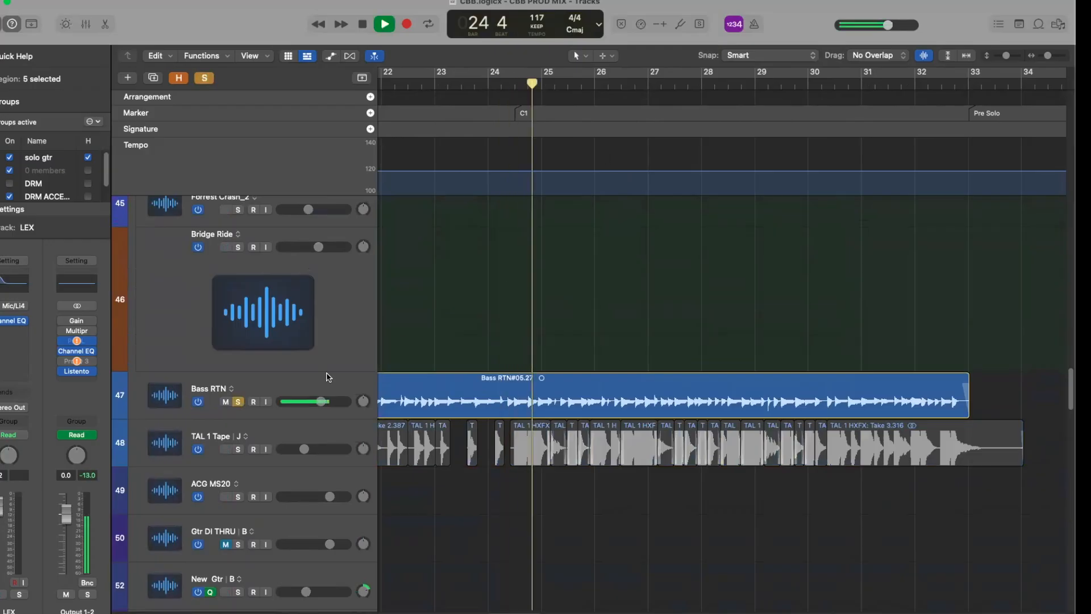
key(space)
click(239, 402)
Solo the LEX track and place the playhead at bar 24 beat 4.
scroll(366, 367, down, 5)
scroll(480, 407, down, 10)
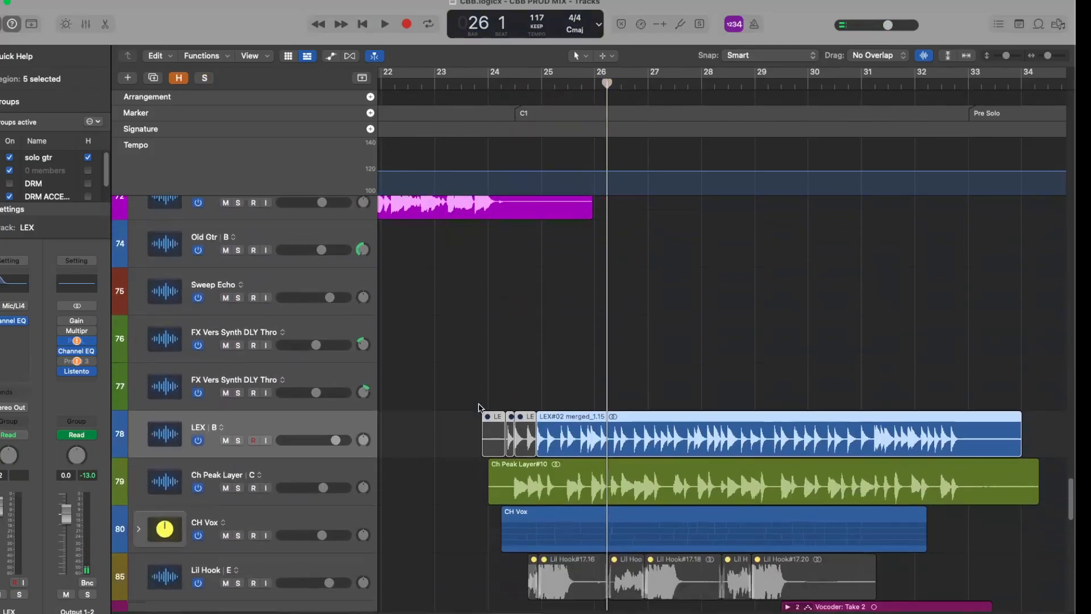
click(238, 440)
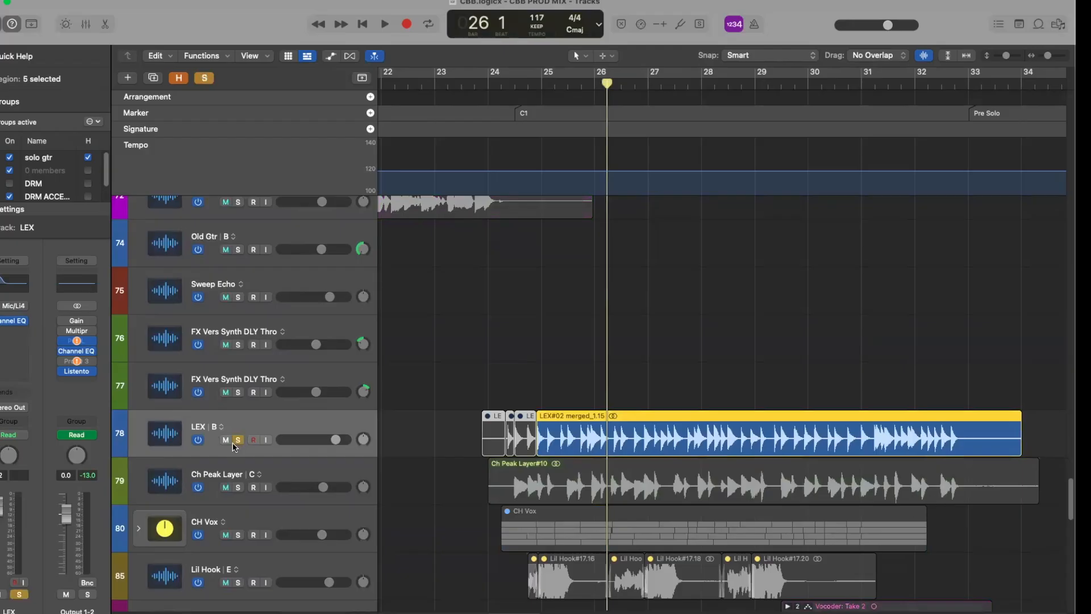
click(543, 91)
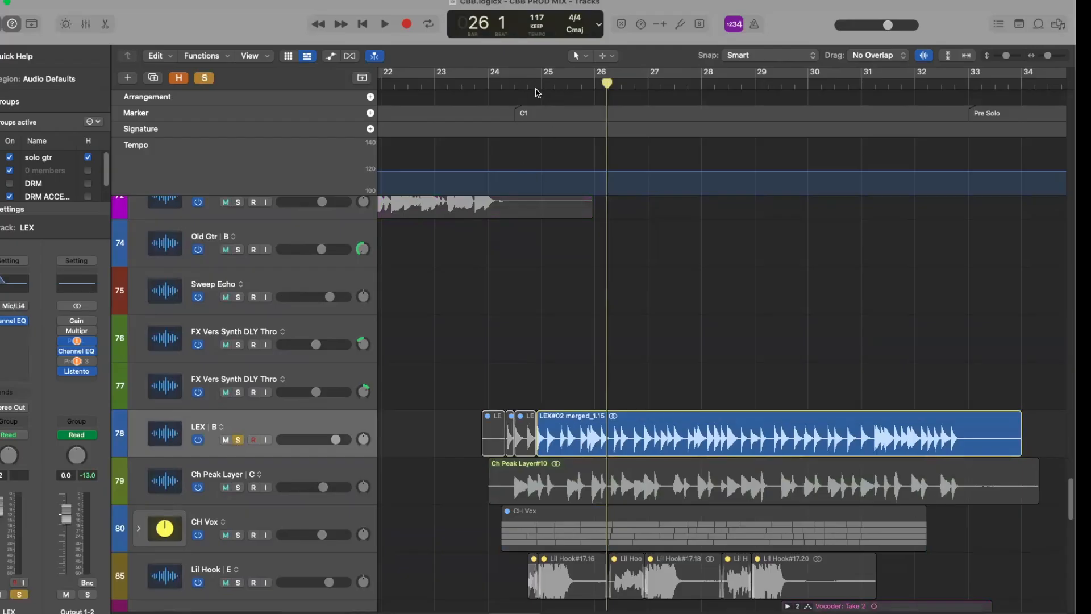
mouse_move(549, 86)
mouse_down()
mouse_move(515, 87)
mouse_move(528, 86)
mouse_up()
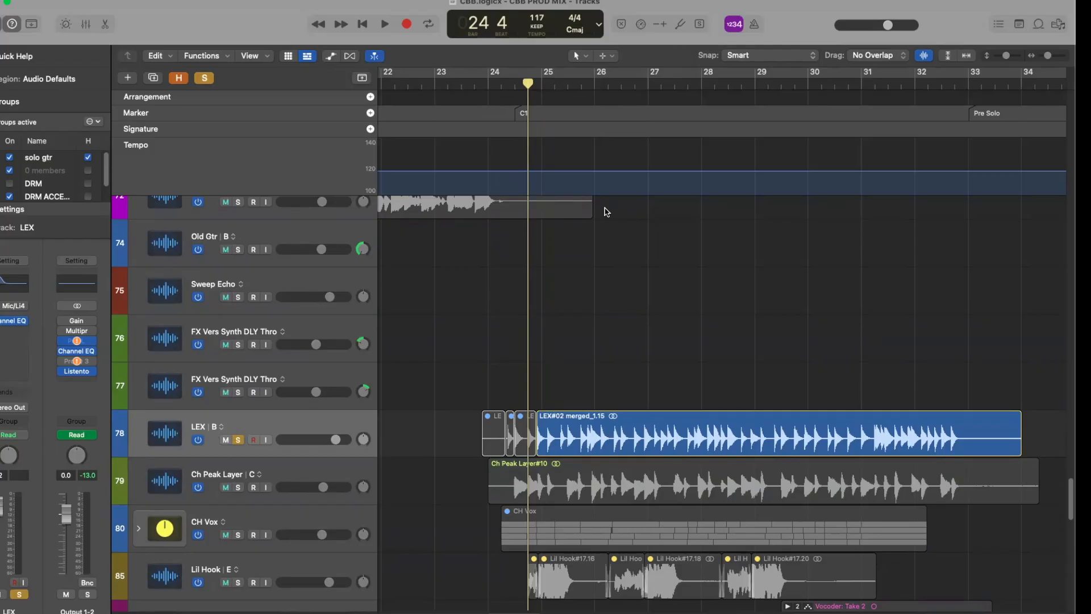
Play the soloed LEX part from just before bar 25 to bar 29 beat 3.
ctrl+alt+click(609, 316)
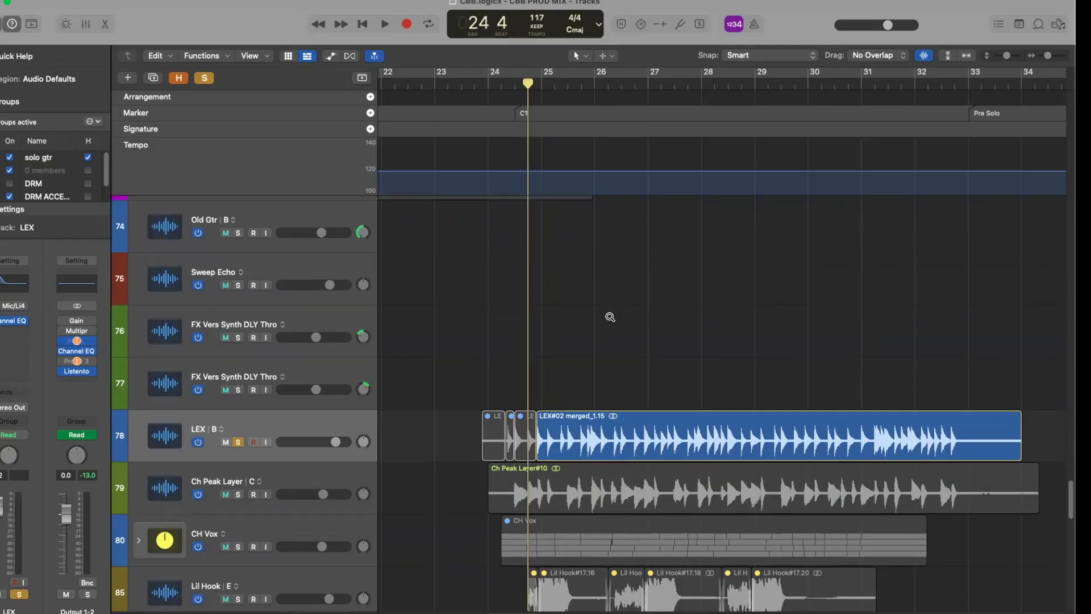
ctrl+alt+click(609, 316)
click(585, 84)
drag(585, 84, 553, 86)
key(space)
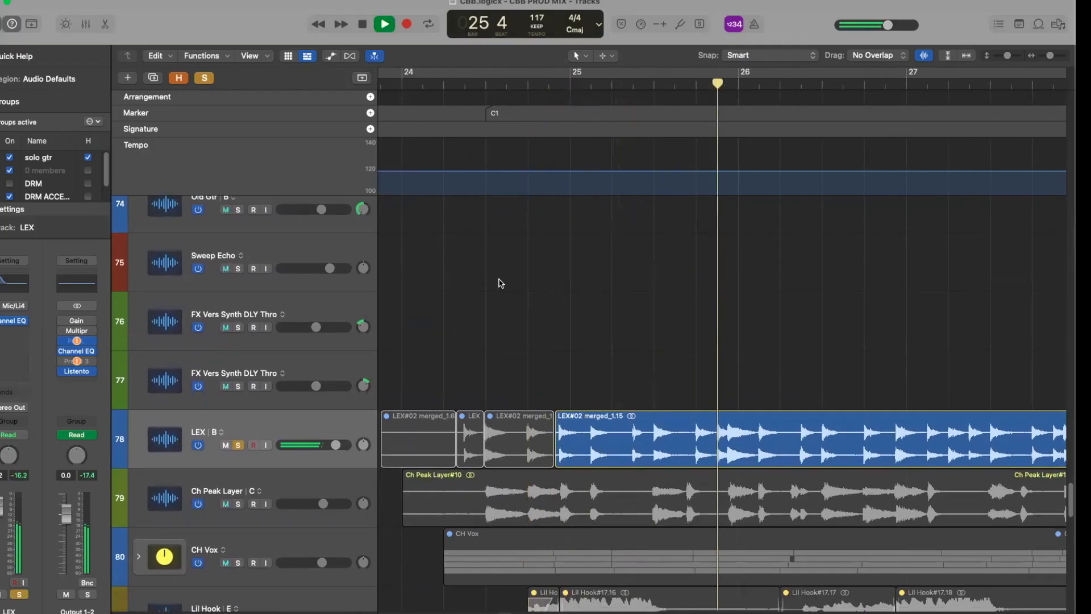
ctrl+alt+click(555, 325)
scroll(471, 407, right, 10)
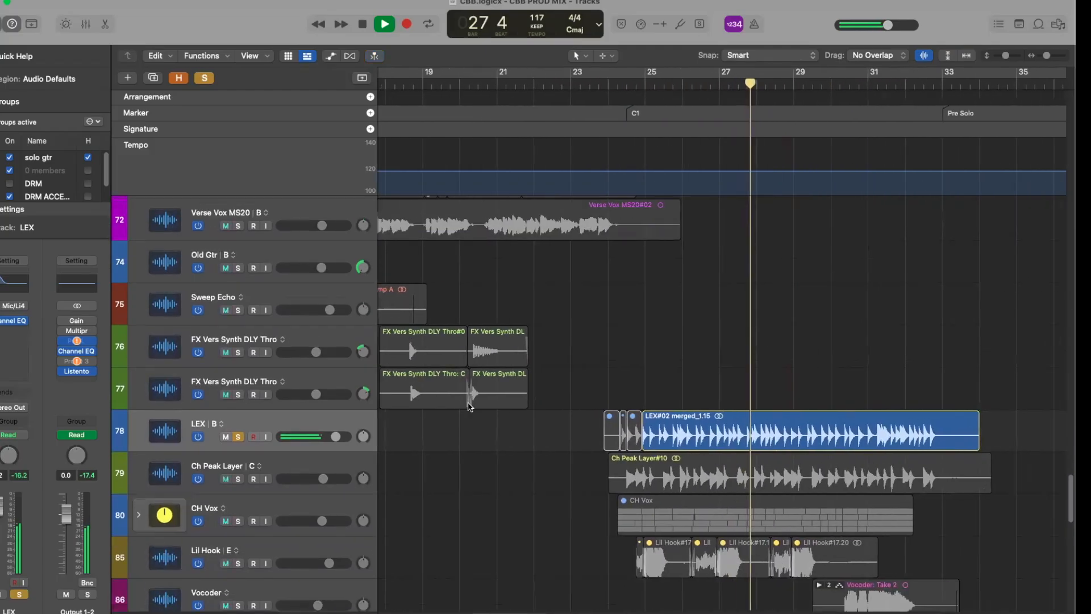
ctrl+alt+click(522, 404)
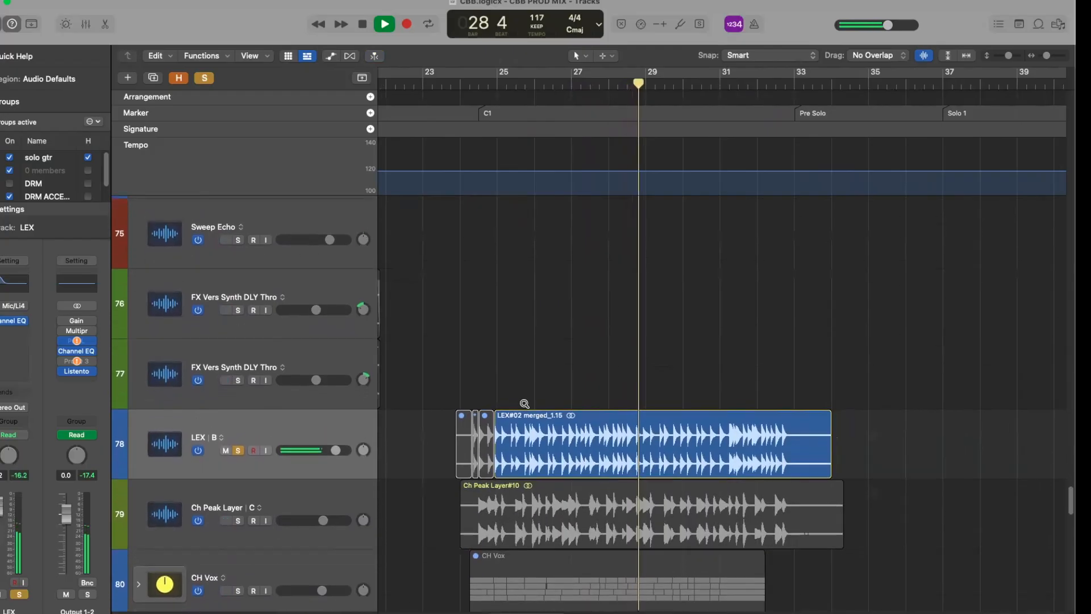
key(space)
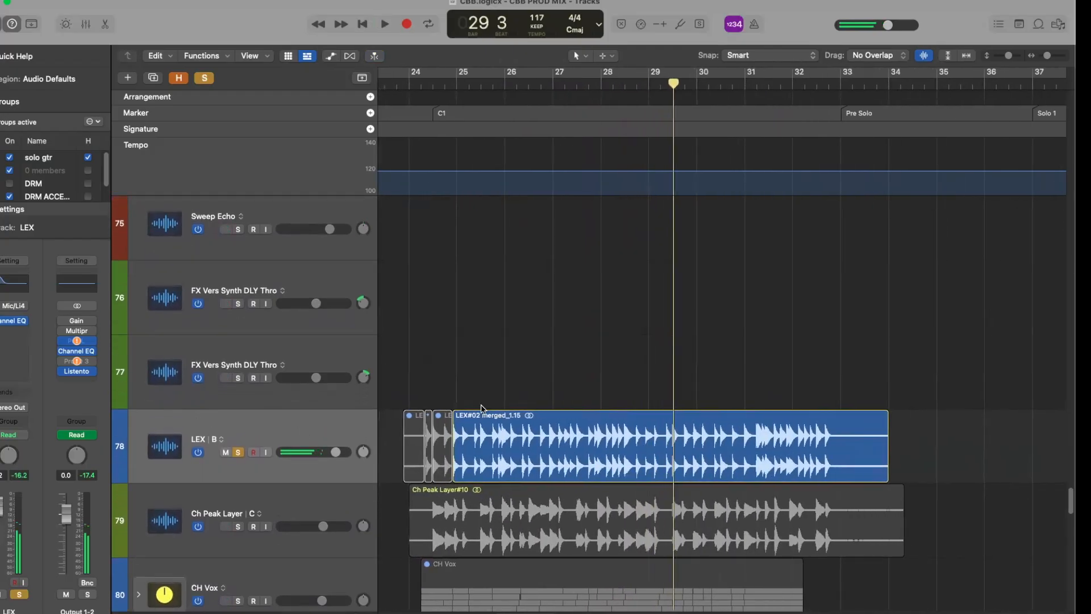
ctrl+alt+click(481, 407)
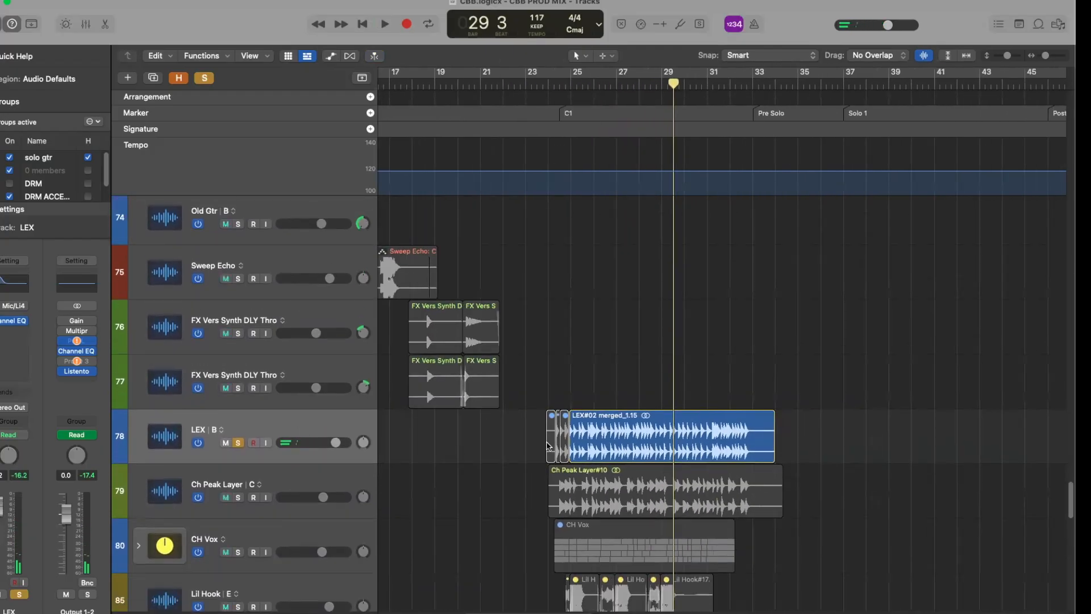
Select the LEX#02 merged_1.15 region, examine the LEX track's Channel EQ curve, close the EQ, and turn the solo off.
click(609, 437)
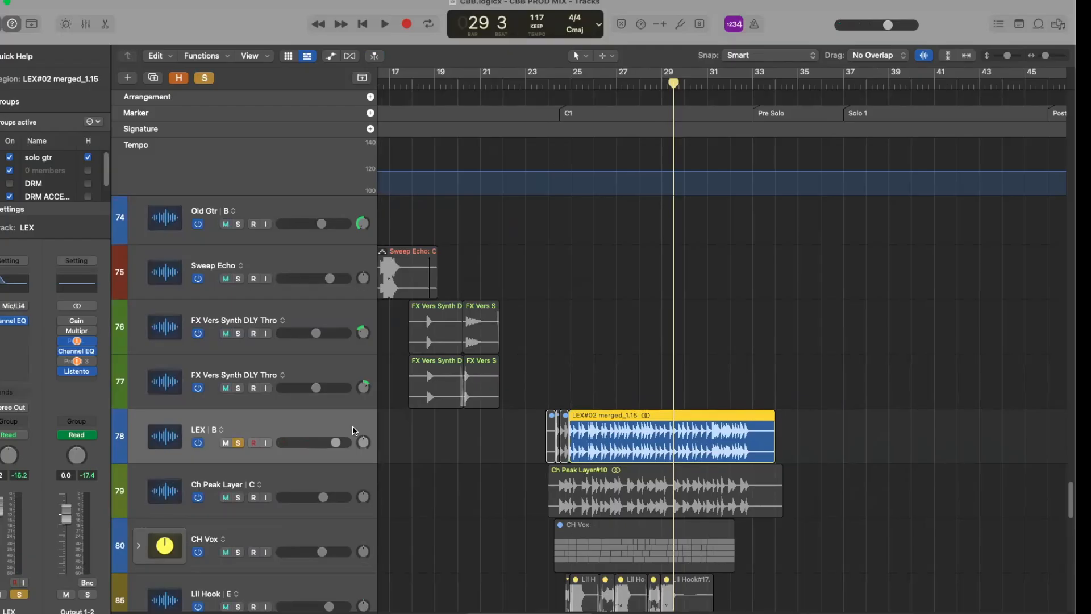
click(14, 283)
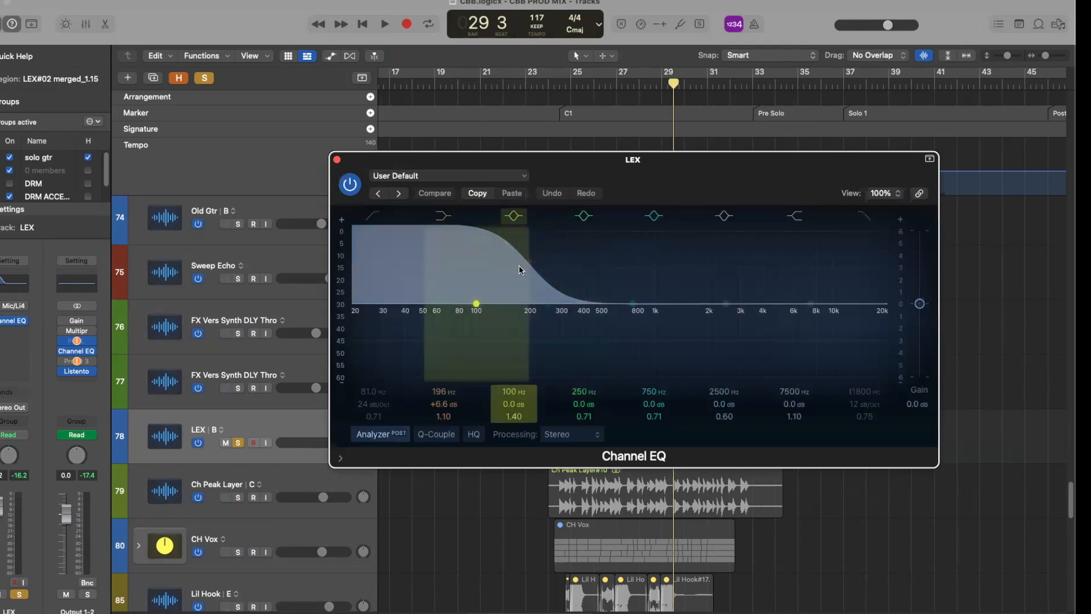
click(336, 160)
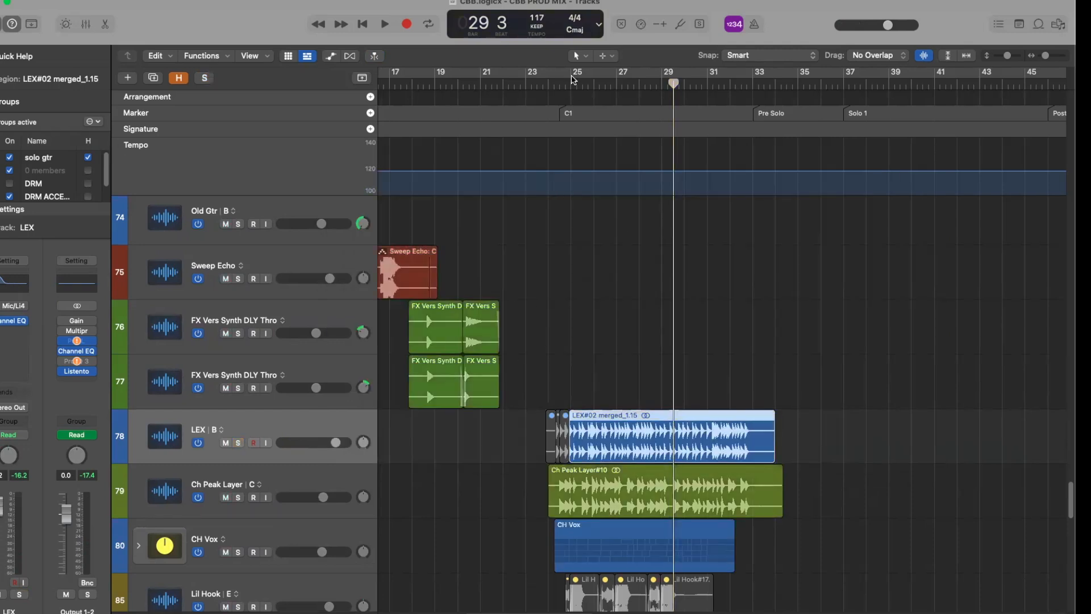
Place the playhead at bar 25 and set a cycle range from bar 25 to bar 33 over the first chorus.
click(572, 84)
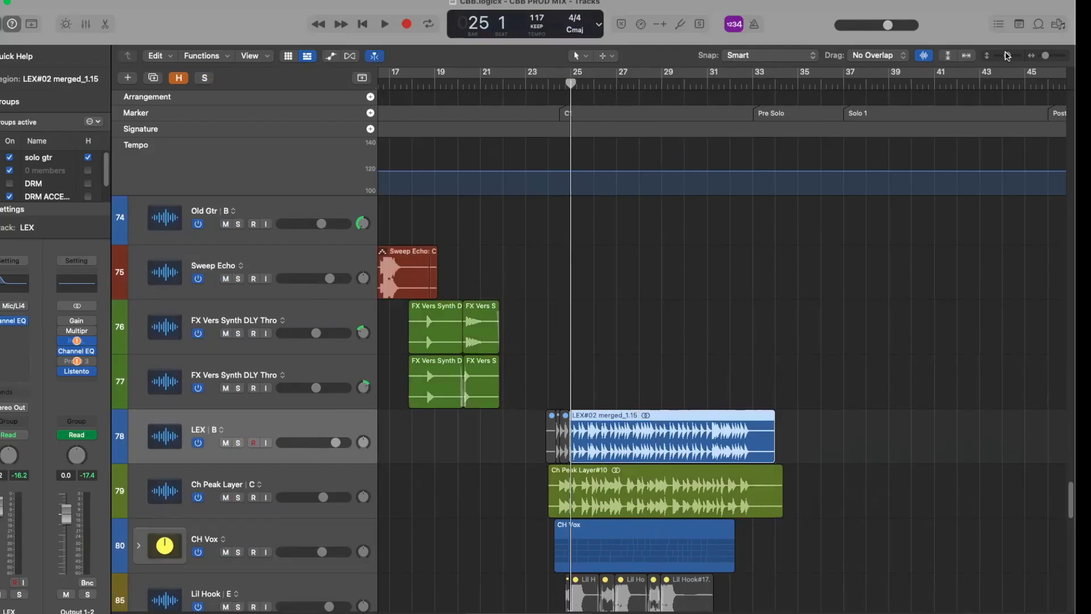
drag(1007, 55, 998, 56)
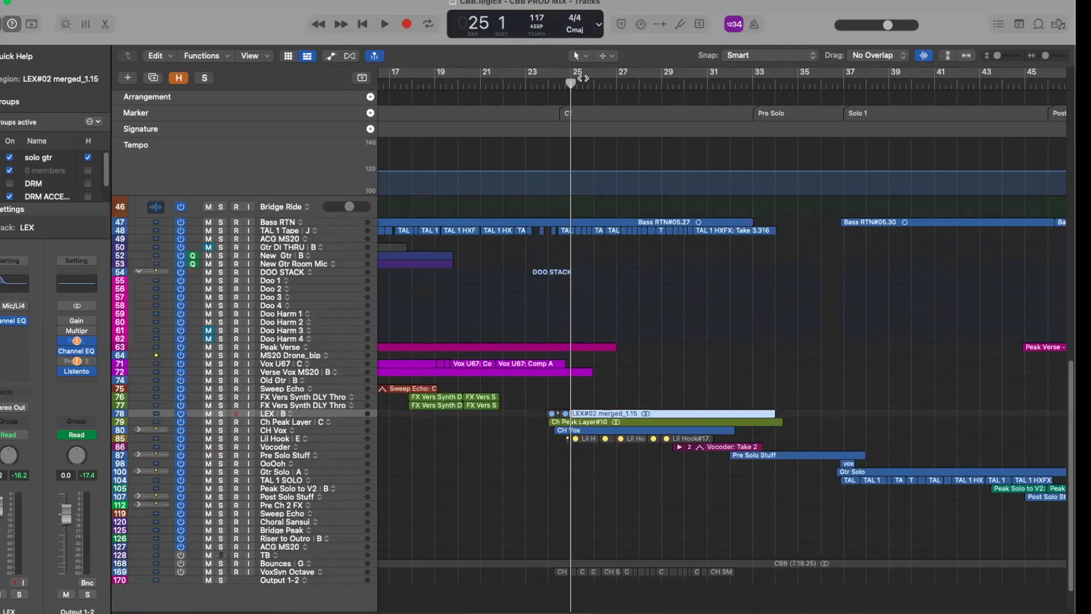
drag(580, 78, 753, 79)
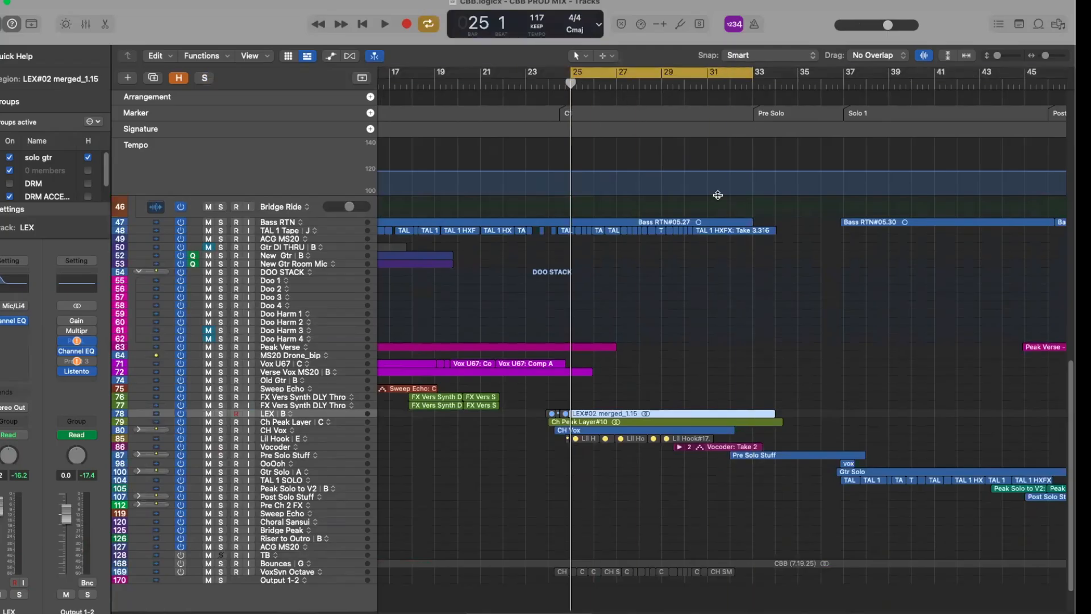
Play the LEX part within the full mix from bar 25 to bar 27 beat 2.
key(super+Down)
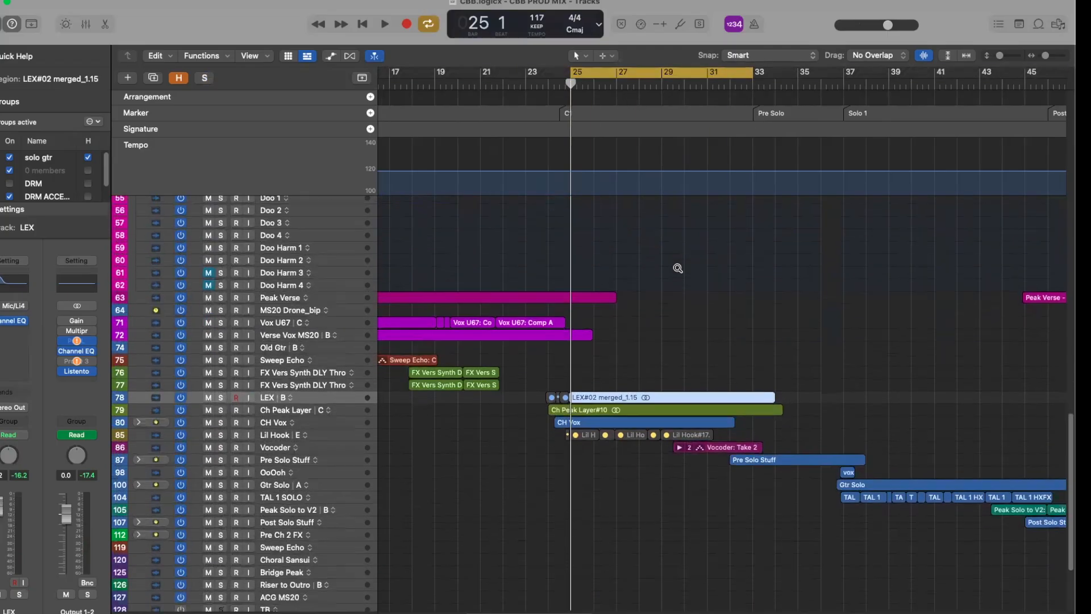
scroll(680, 270, up, 1)
key(space)
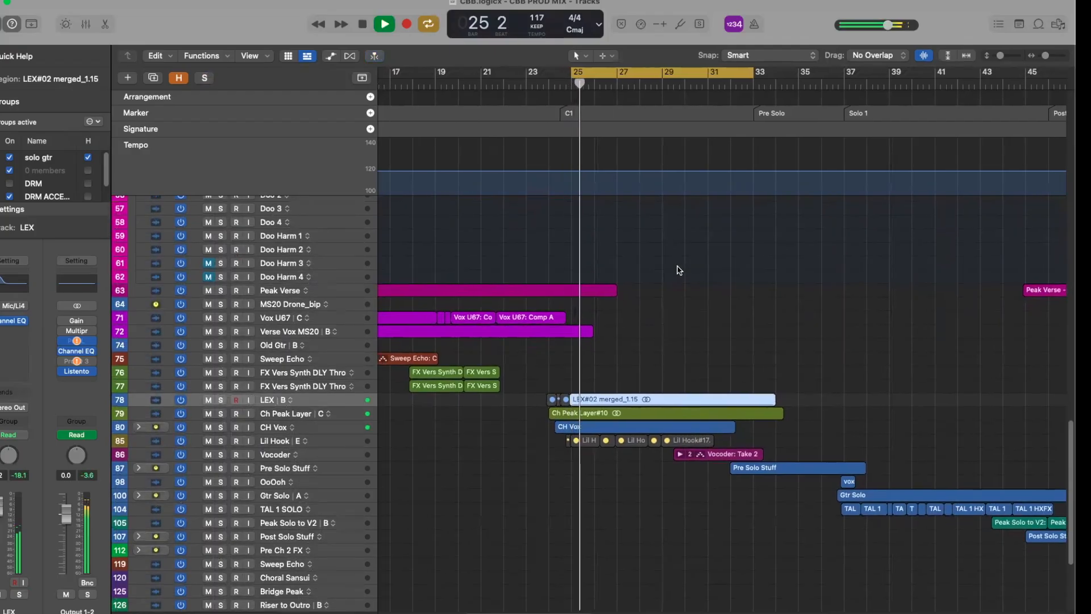
scroll(680, 270, up, 1)
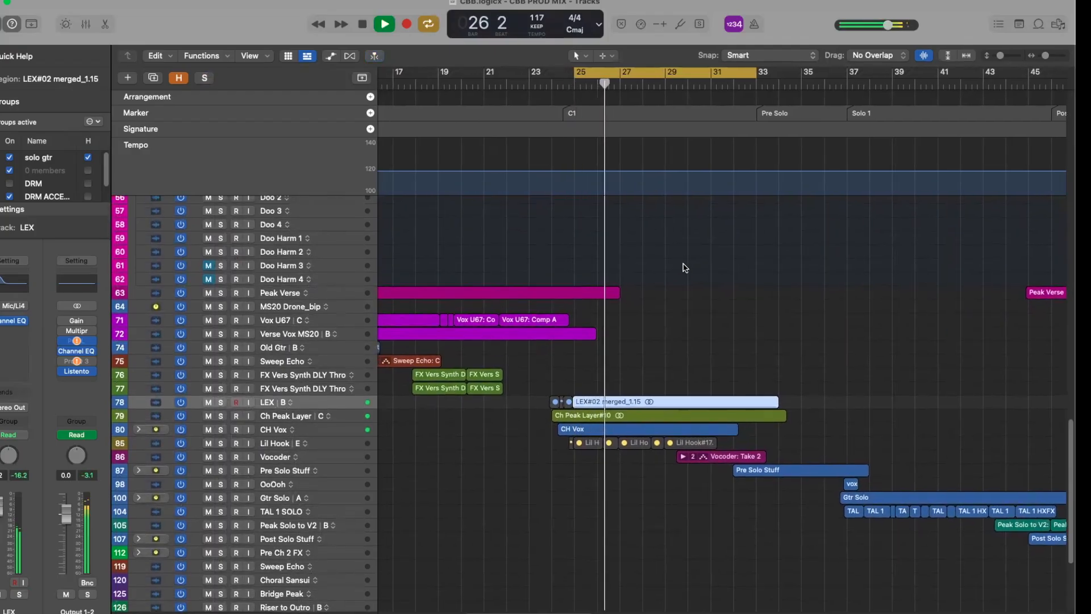
key(space)
Solo the Bass RTN track and play it from bar 25 to bar 26 beat 2.
key(super+Down)
ctrl+alt+click(688, 268)
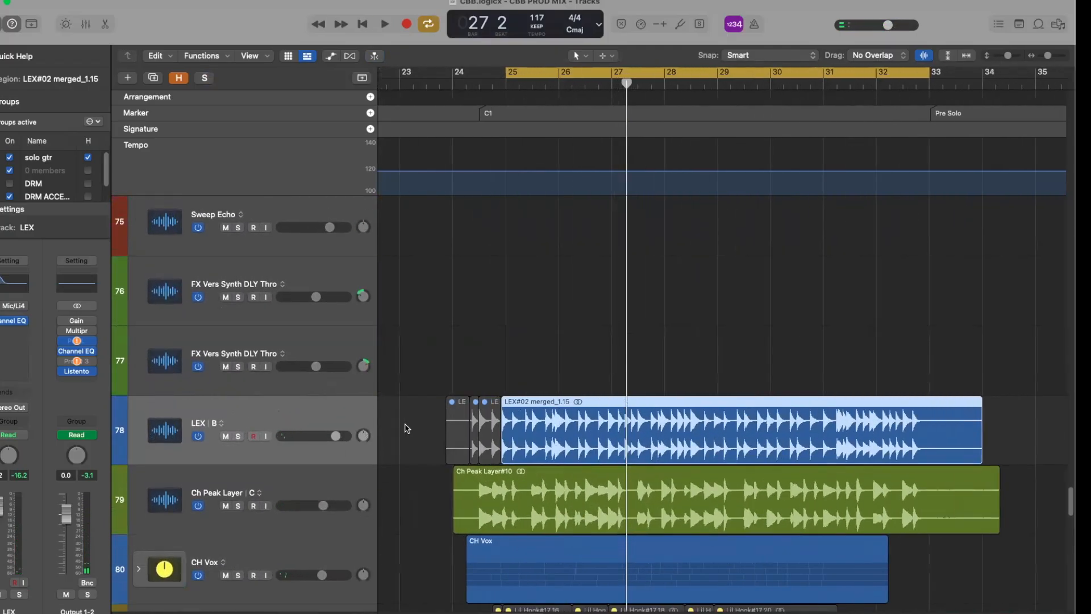
scroll(277, 386, down, 2)
scroll(421, 379, down, 4)
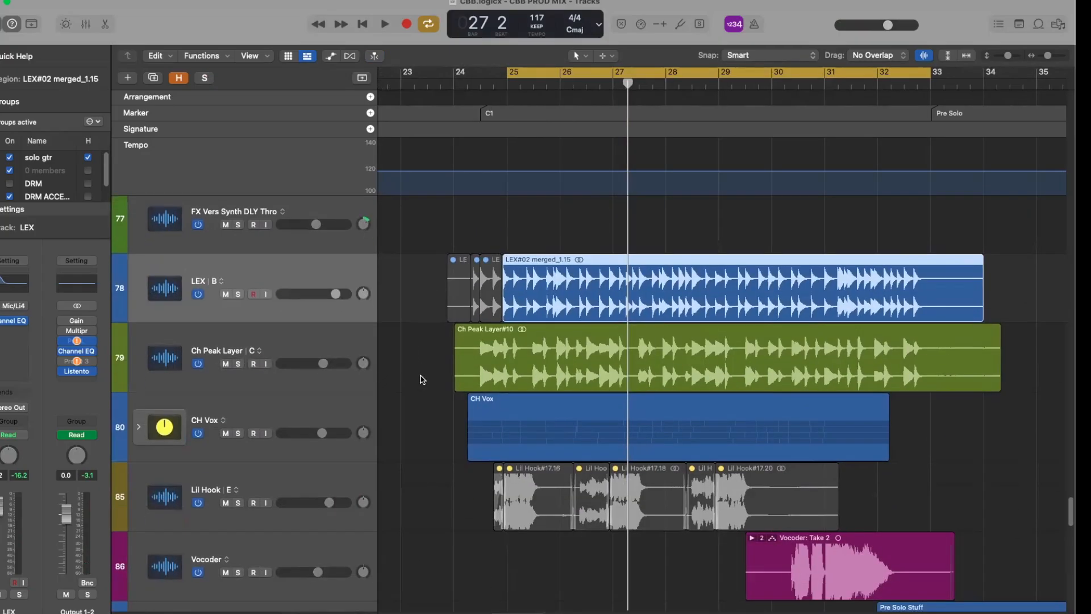
key(s)
scroll(262, 301, up, 10)
scroll(262, 301, up, 15)
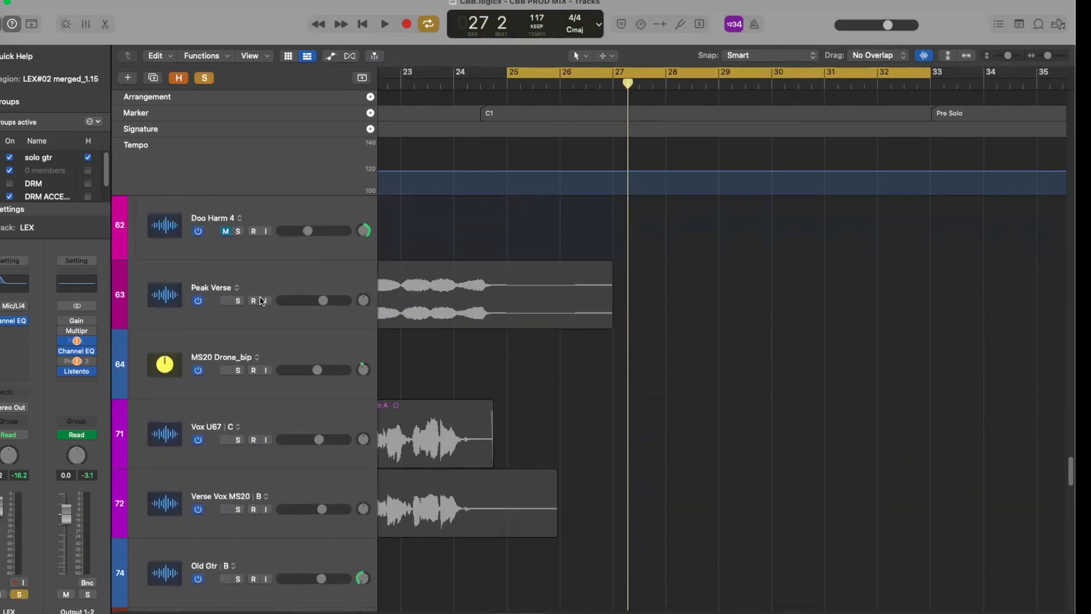
scroll(261, 301, up, 3)
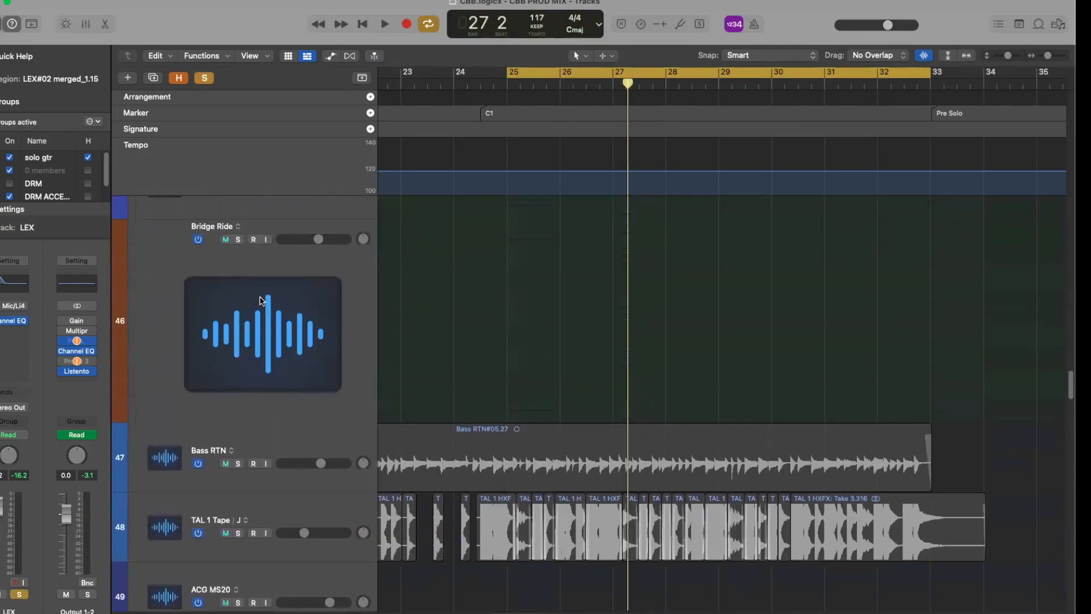
click(238, 463)
key(space)
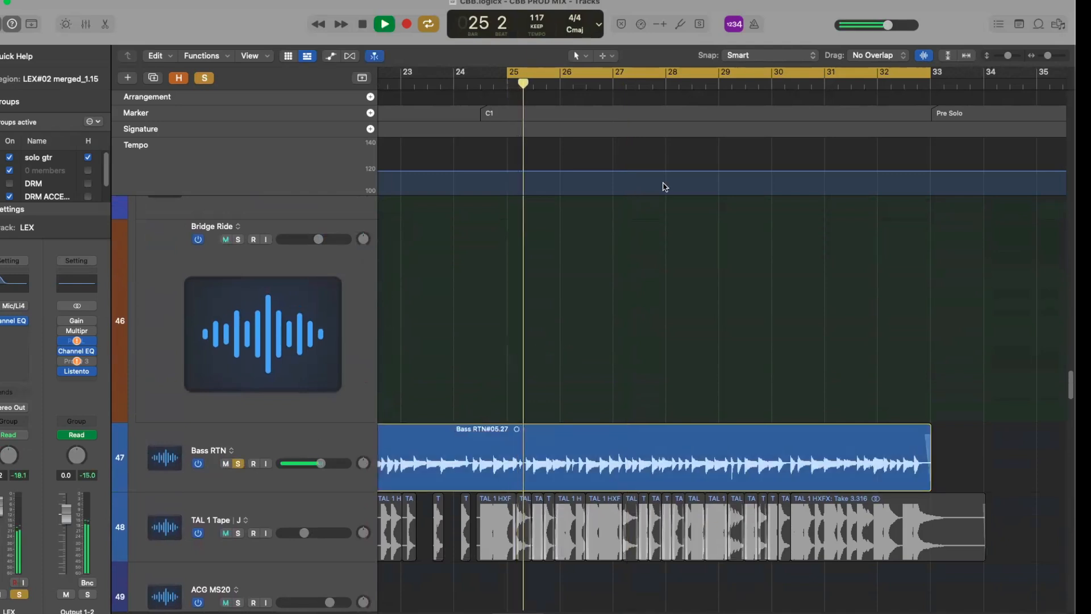
key(super+Up)
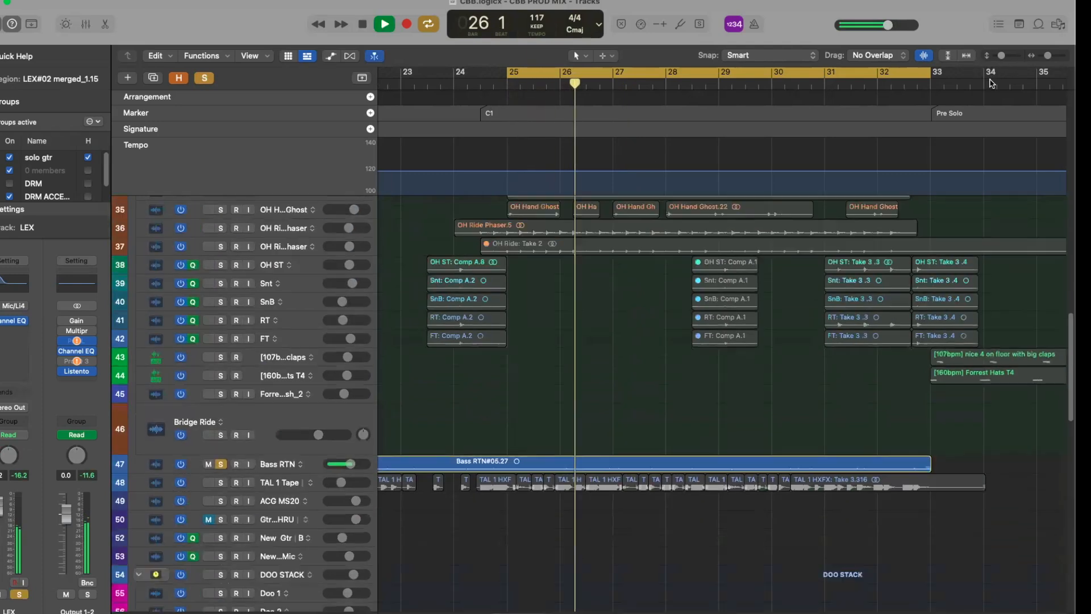
key(space)
scroll(991, 80, right, 1)
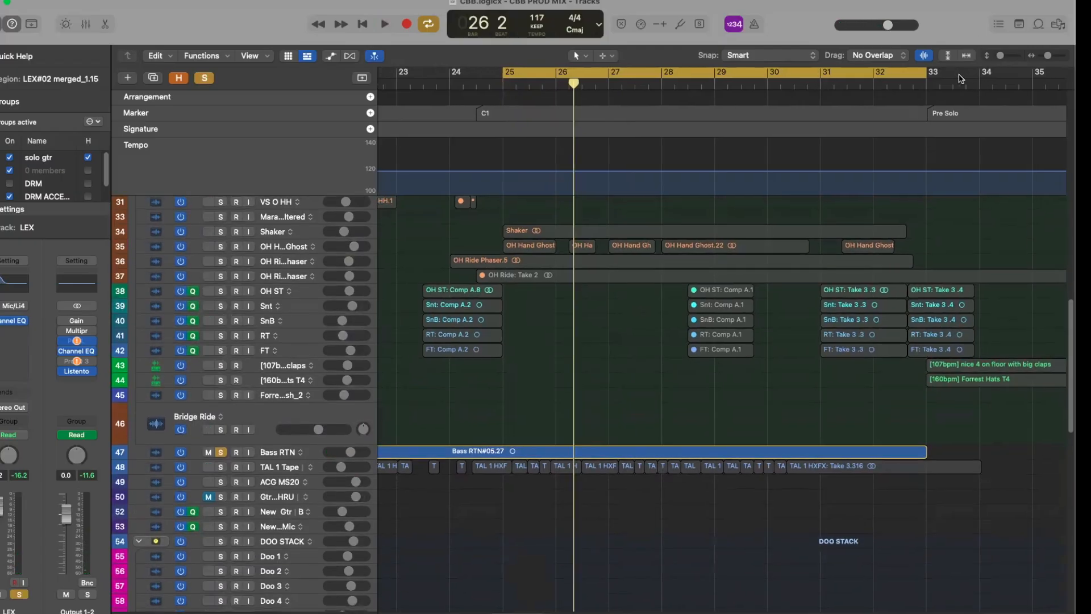
scroll(737, 227, up, 5)
scroll(737, 228, down, 1)
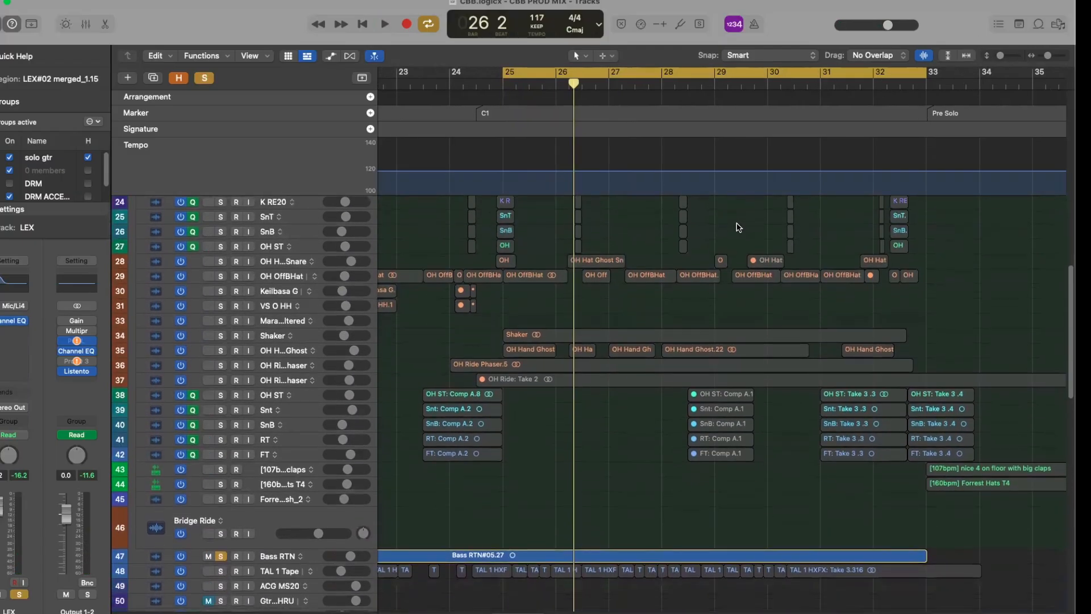
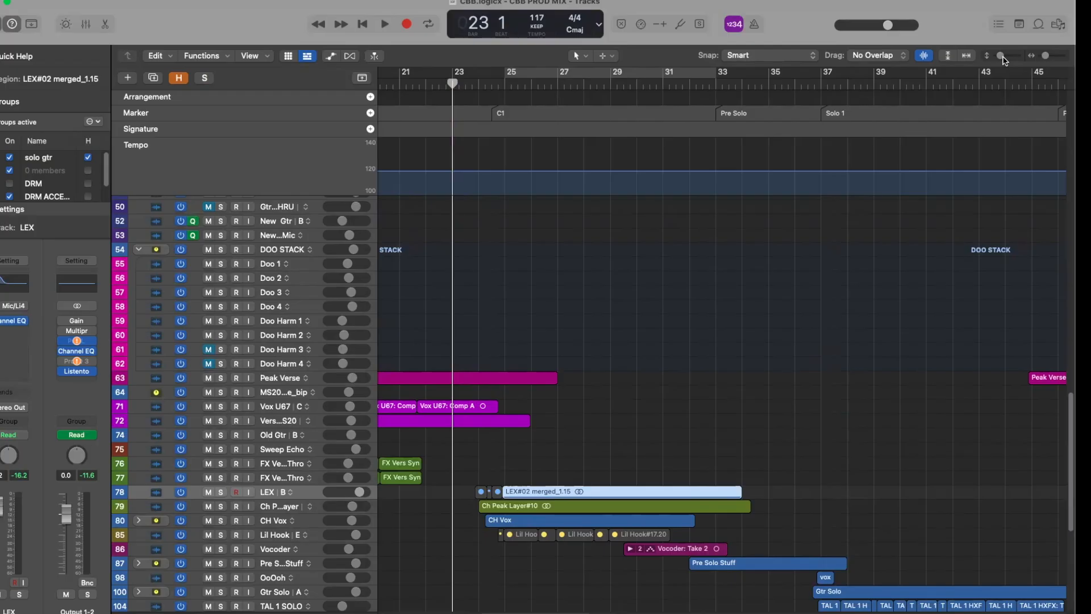
Select the LEX and Ch Peak Layer tracks in turn to compare their first-chorus regions, ending on Ch Peak Layer.
drag(1002, 57, 1005, 56)
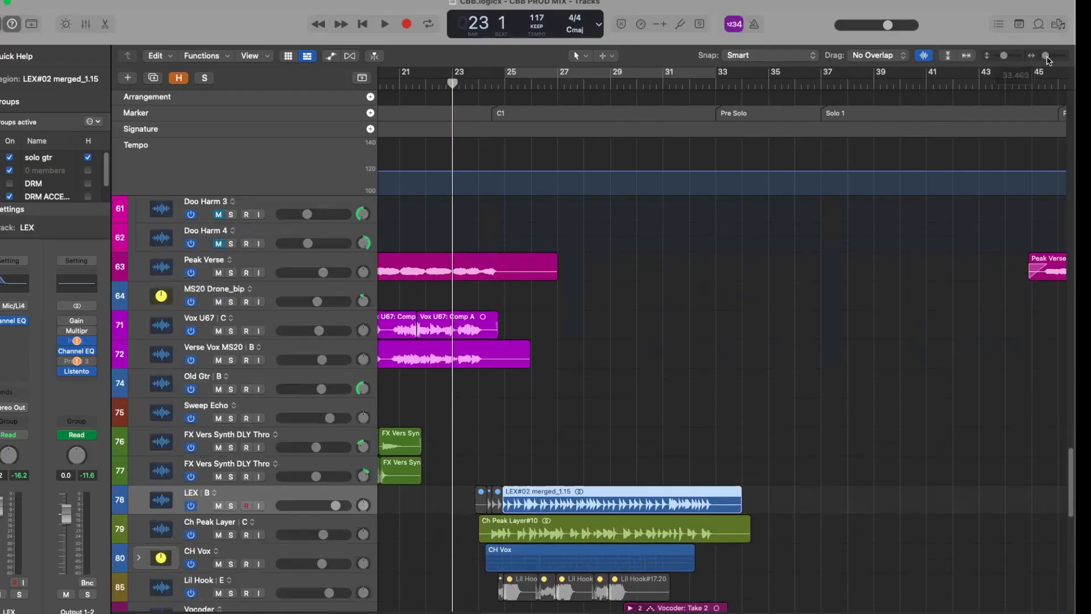
click(1047, 55)
scroll(935, 221, down, 7)
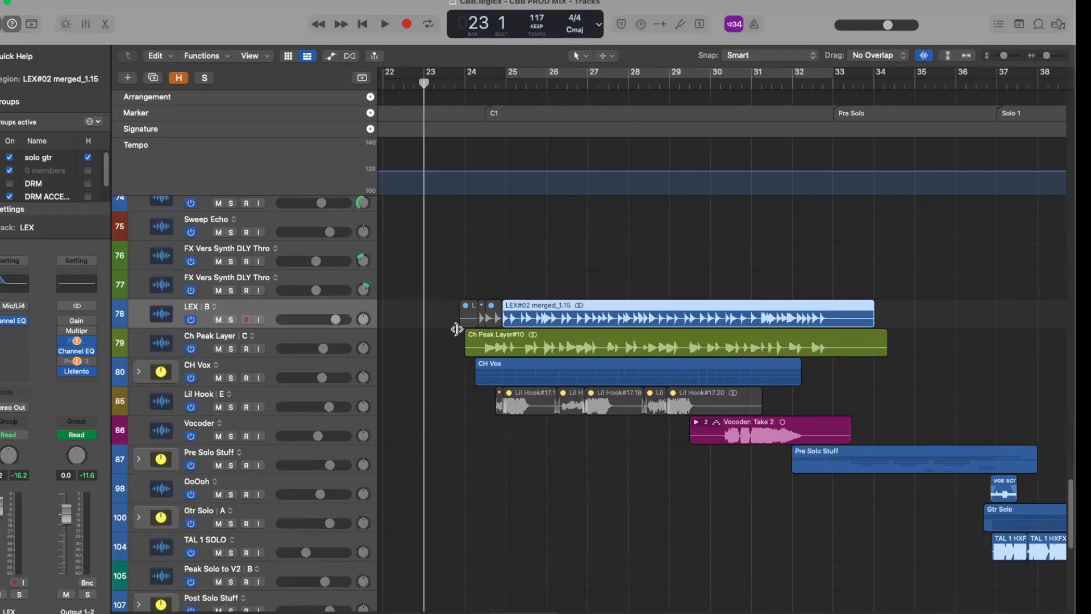
click(329, 343)
click(270, 320)
click(269, 338)
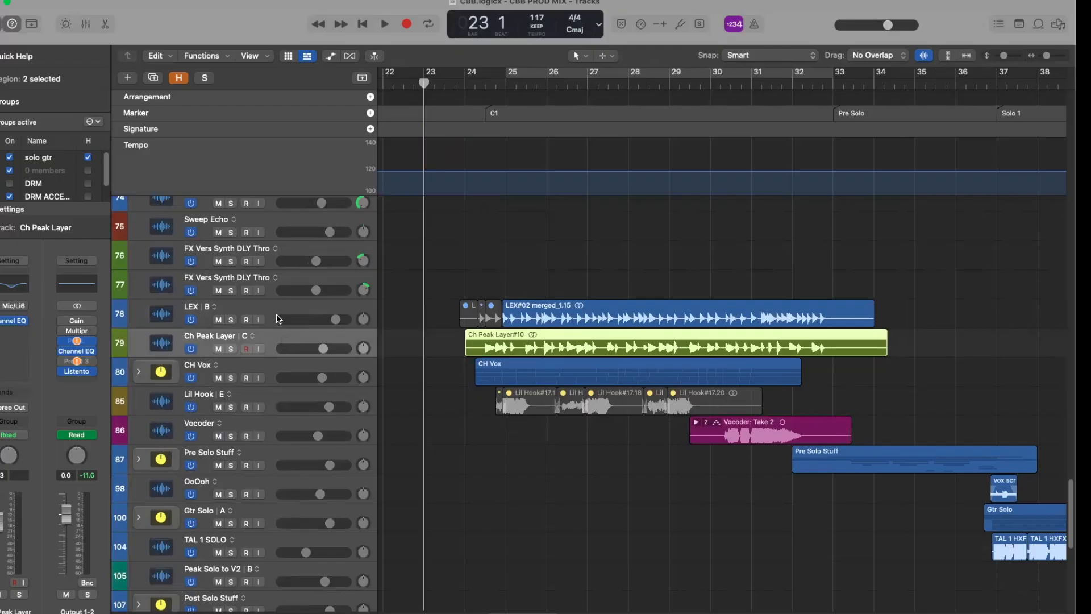
click(268, 315)
click(270, 339)
click(269, 312)
click(281, 340)
Solo the Ch Peak Layer track, play it from bar 24 to bar 25 beat 2, and turn the solo off.
click(470, 96)
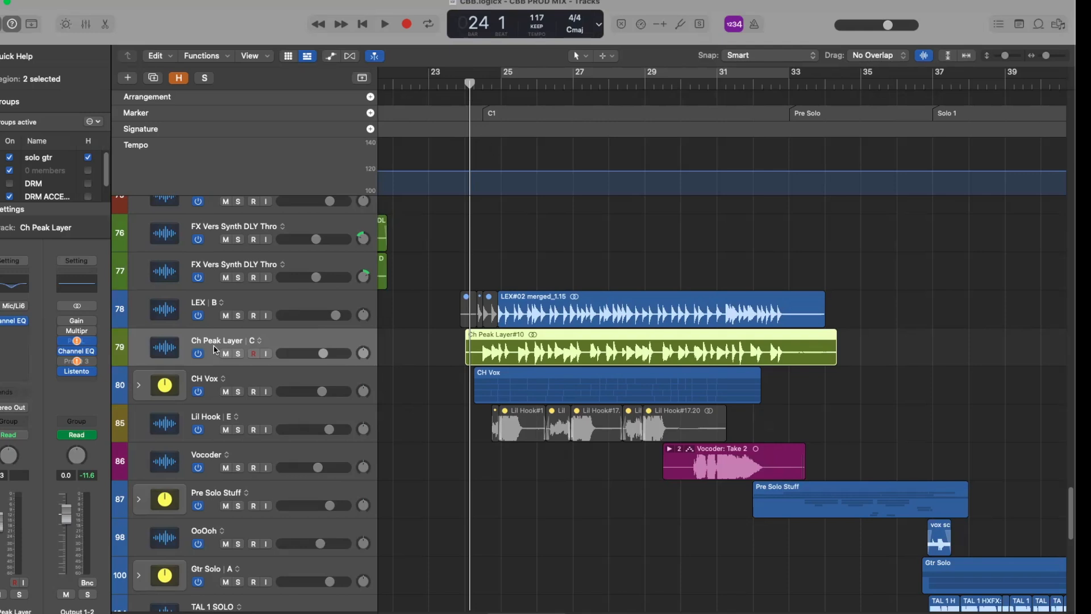
click(238, 353)
key(space)
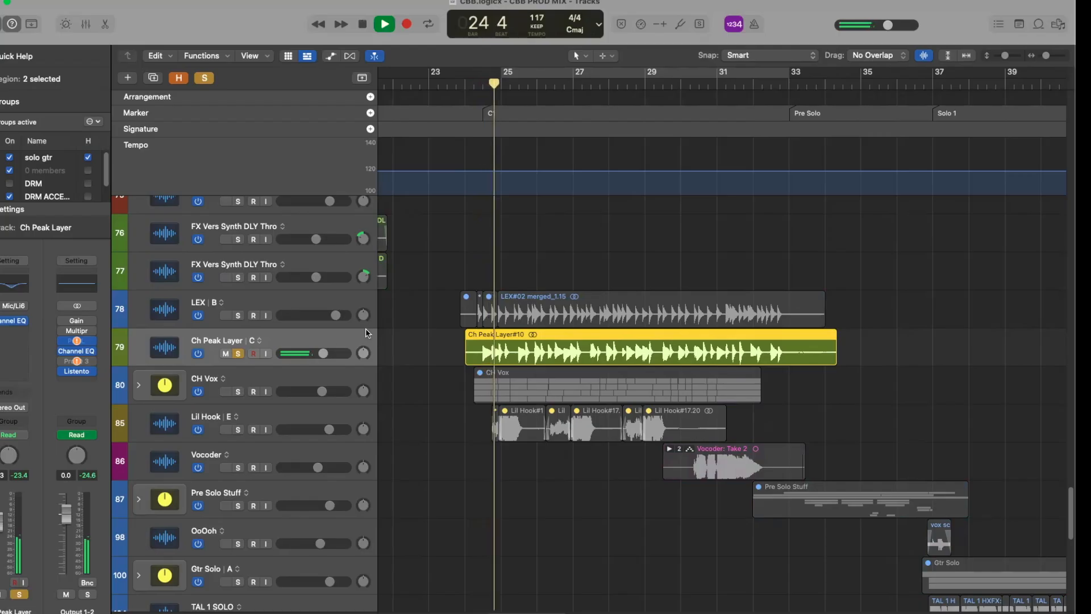
key(space)
key(s)
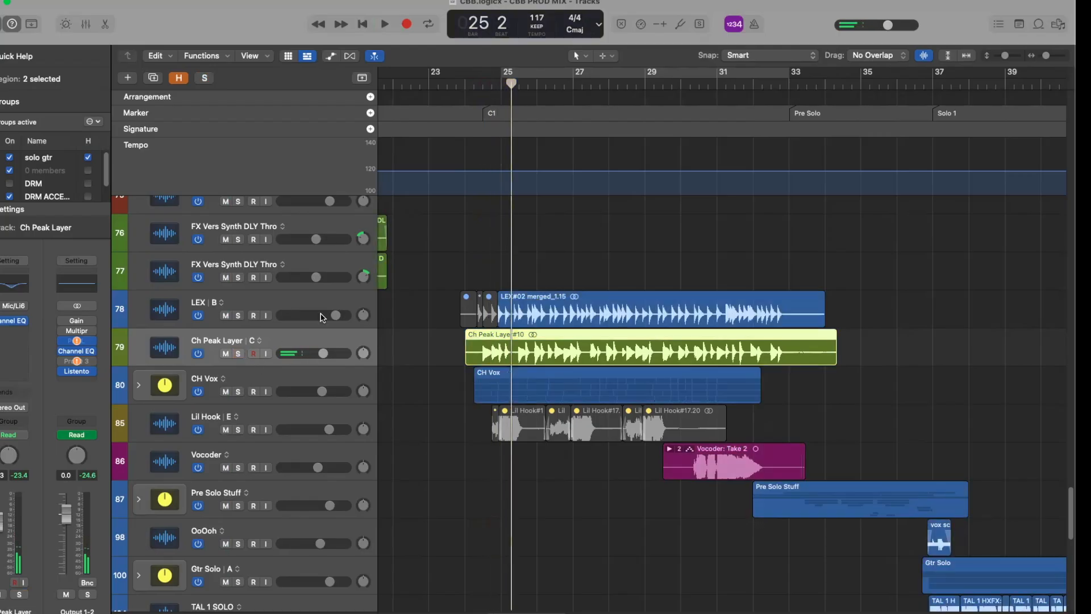
Solo the TAL 1 Tape track, play it from bar 25 beat 2 to bar 26 beat 4, and turn the solo off.
key(super+Up)
key(super+Up)
scroll(323, 317, up, 10)
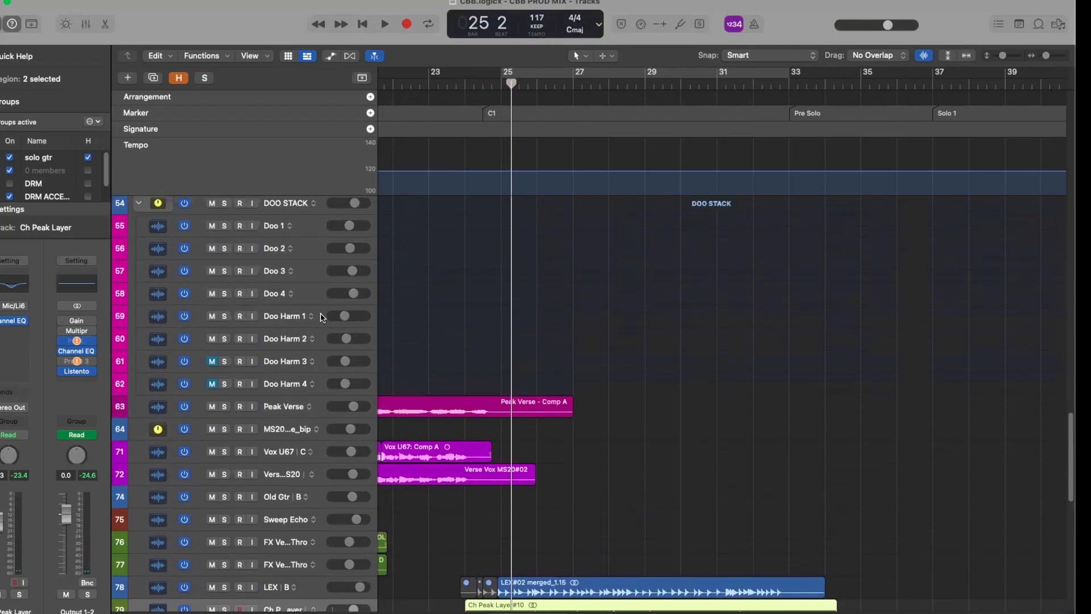
scroll(322, 317, up, 3)
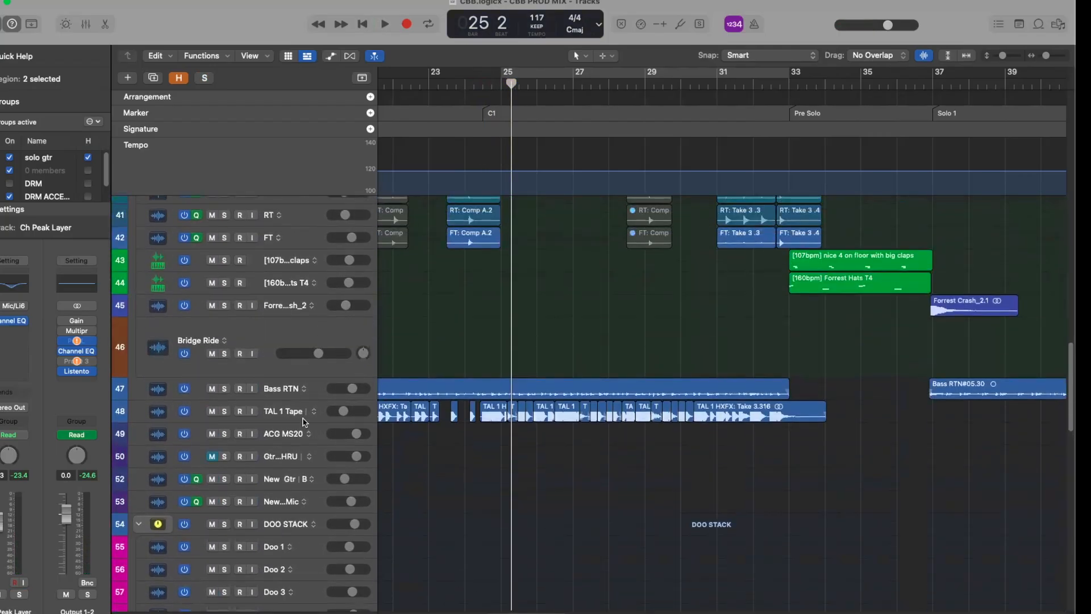
click(225, 412)
key(space)
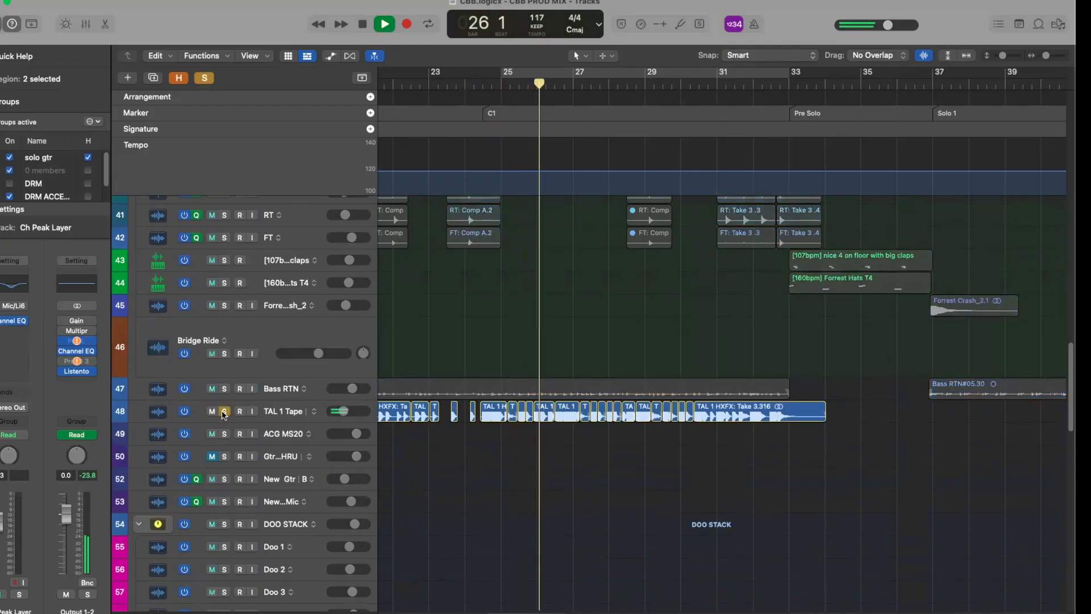
click(226, 412)
key(space)
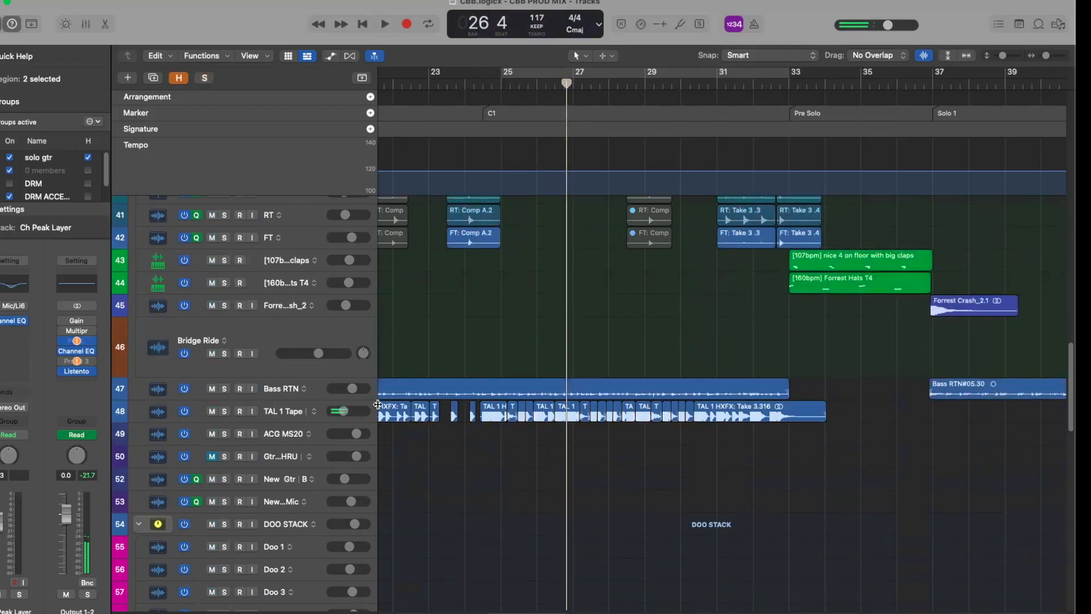
Compare the TAL 1 Tape and Ch Peak Layer parts by soloing each in turn up to bar 27 beat 3.
scroll(370, 397, down, 3)
key(s)
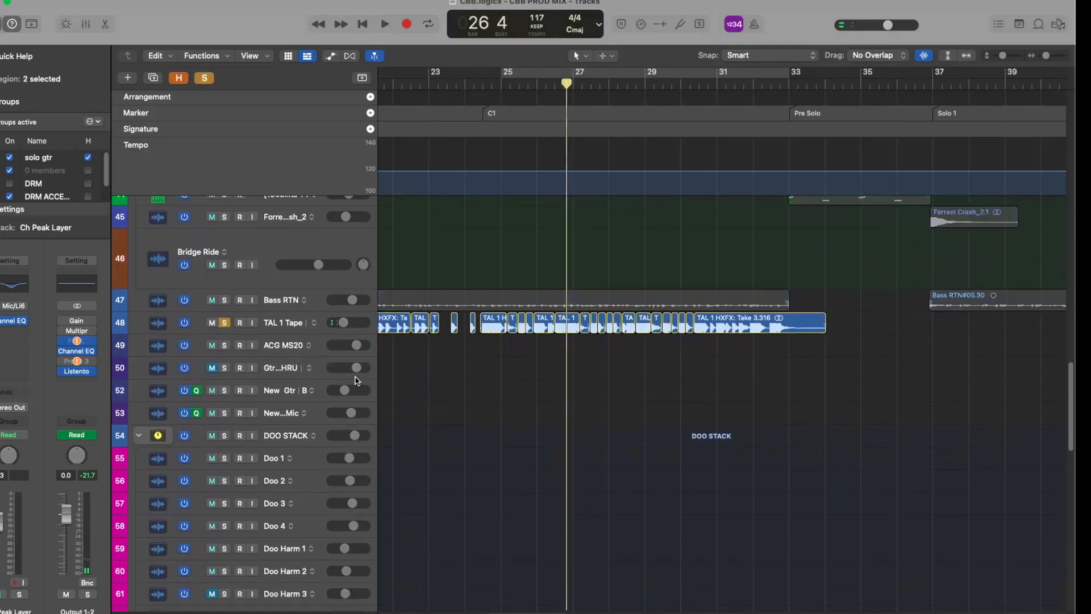
scroll(357, 380, down, 10)
click(225, 497)
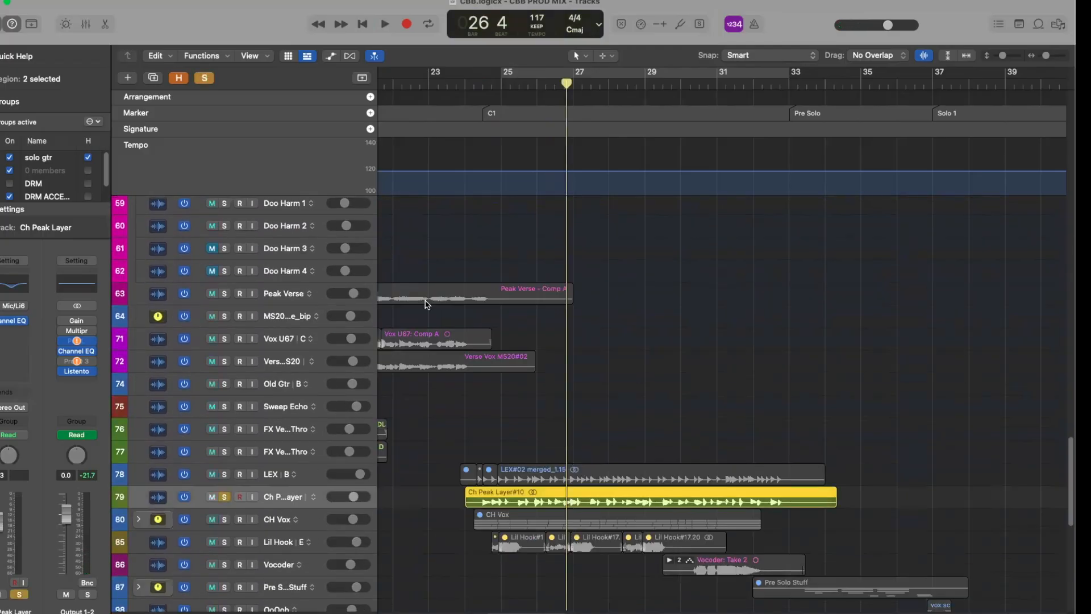
drag(493, 85, 486, 85)
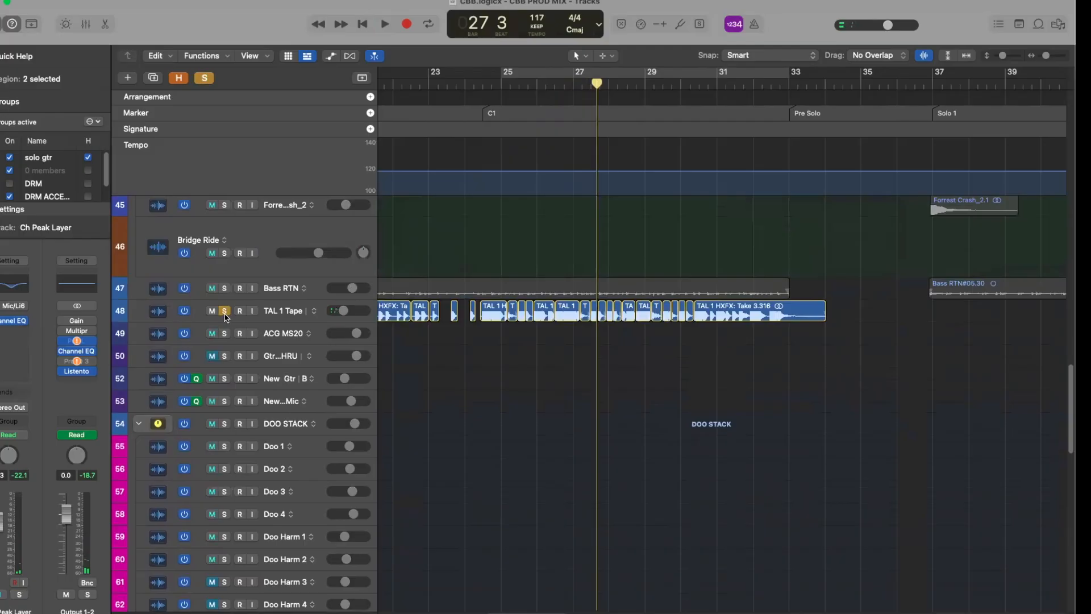
Solo Ch Peak Layer again, play it from bar 27 beat 3 to bar 29 beat 1, and turn the solo off.
scroll(293, 357, down, 3)
scroll(293, 357, down, 10)
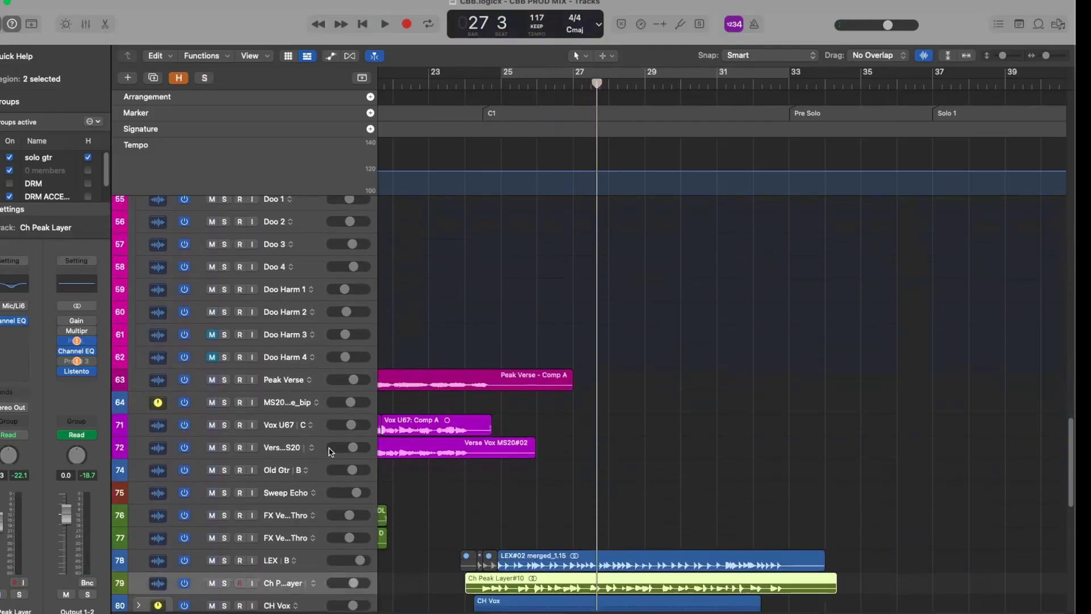
click(225, 456)
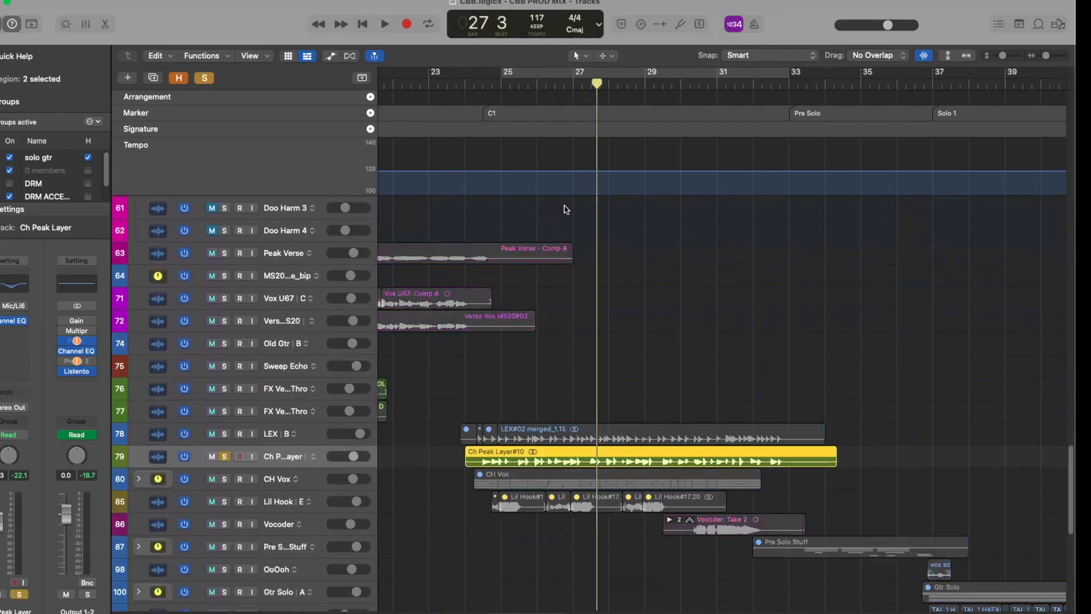
click(482, 102)
key(space)
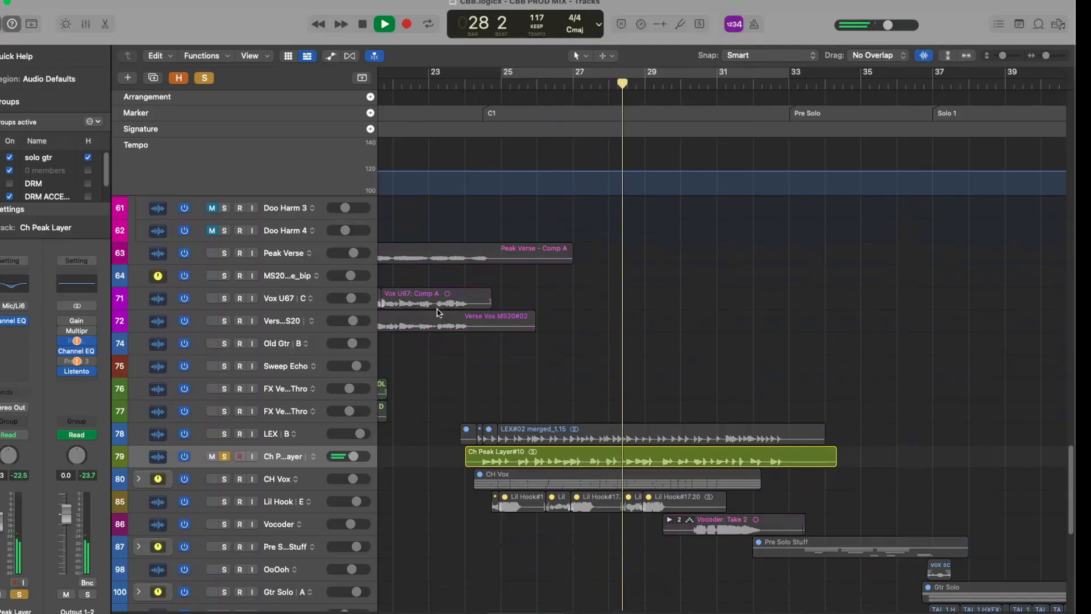
key(space)
click(224, 456)
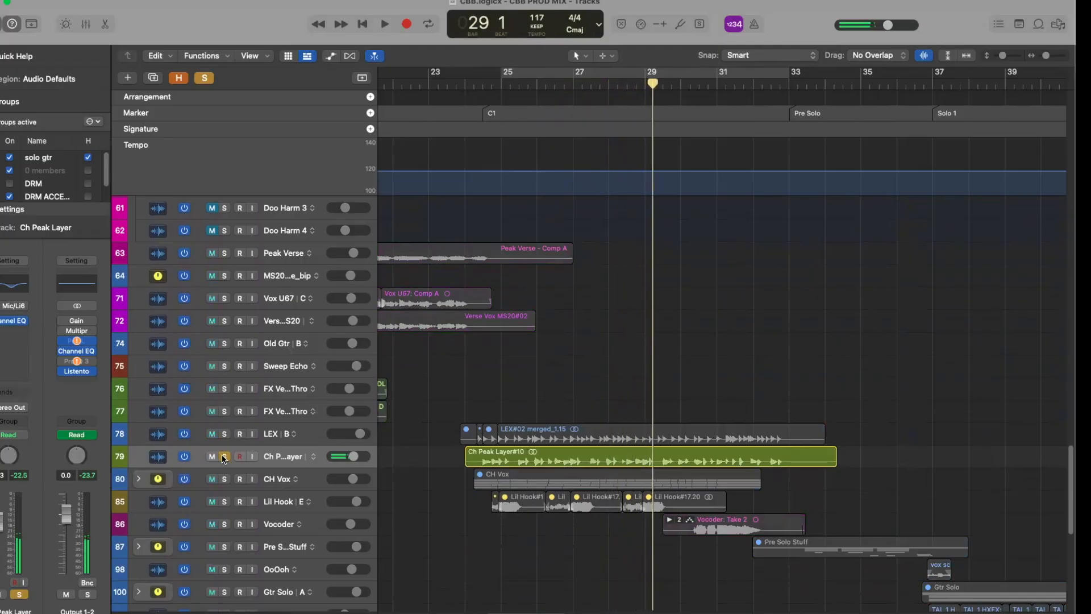
Select the CH Vox track stack and expand it to show its four CH SM7 Vox tracks.
click(317, 484)
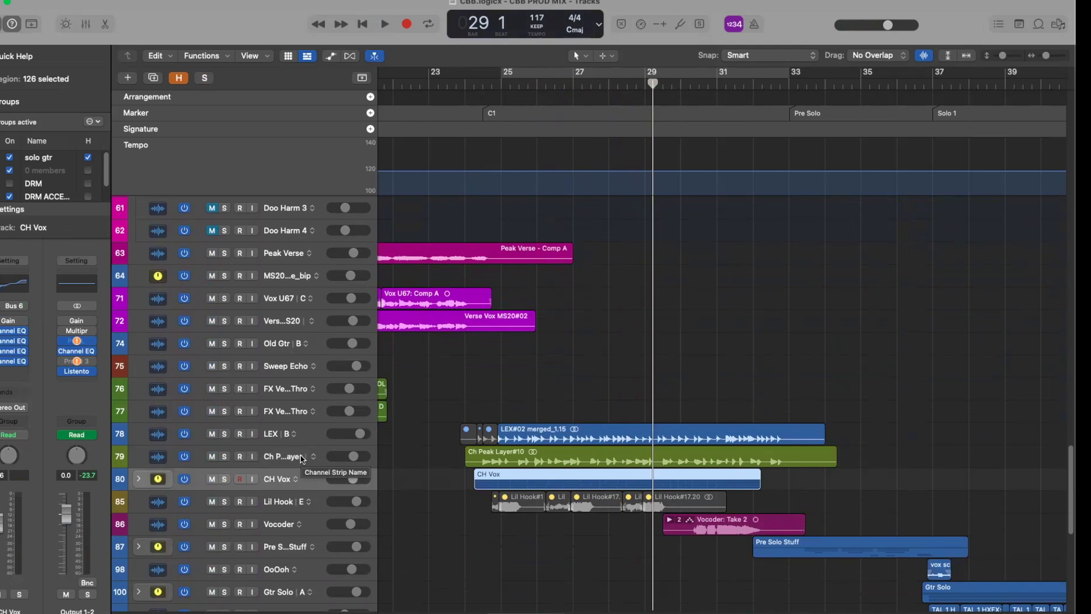
ctrl+alt+click(440, 475)
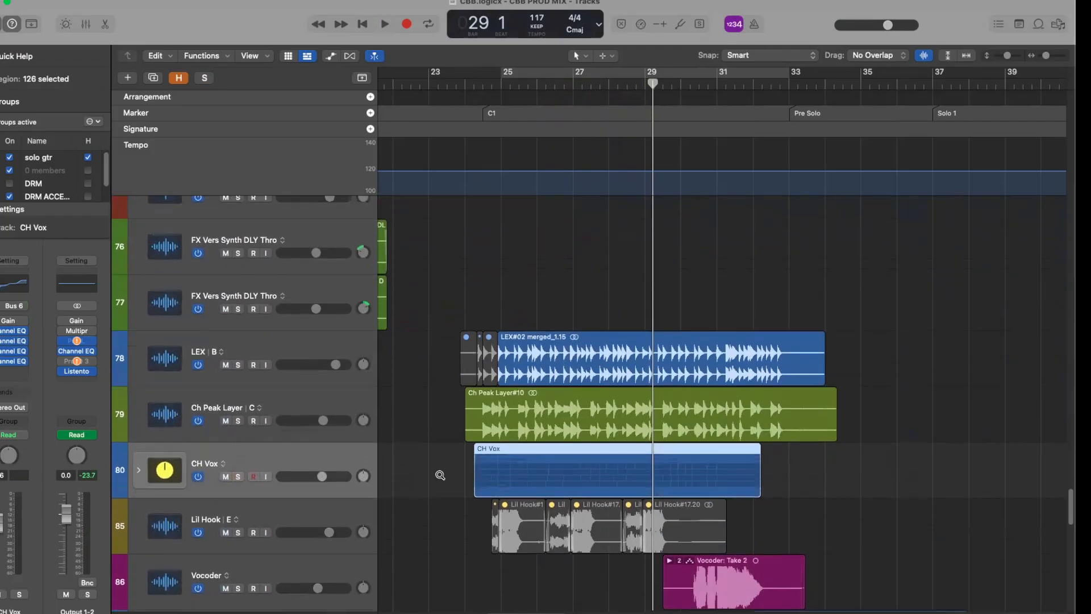
click(138, 473)
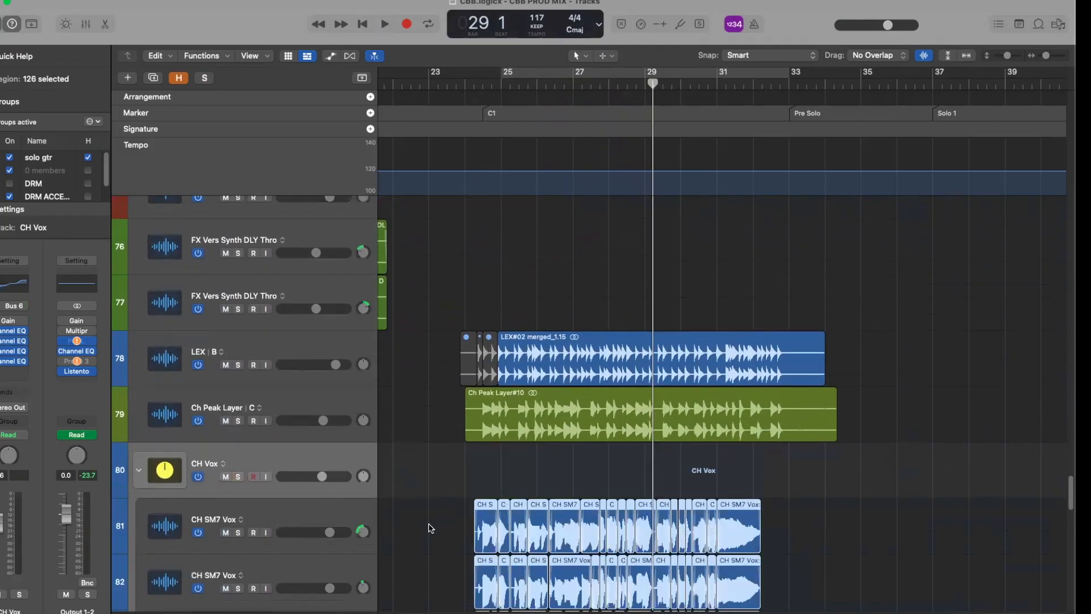
scroll(649, 509, down, 7)
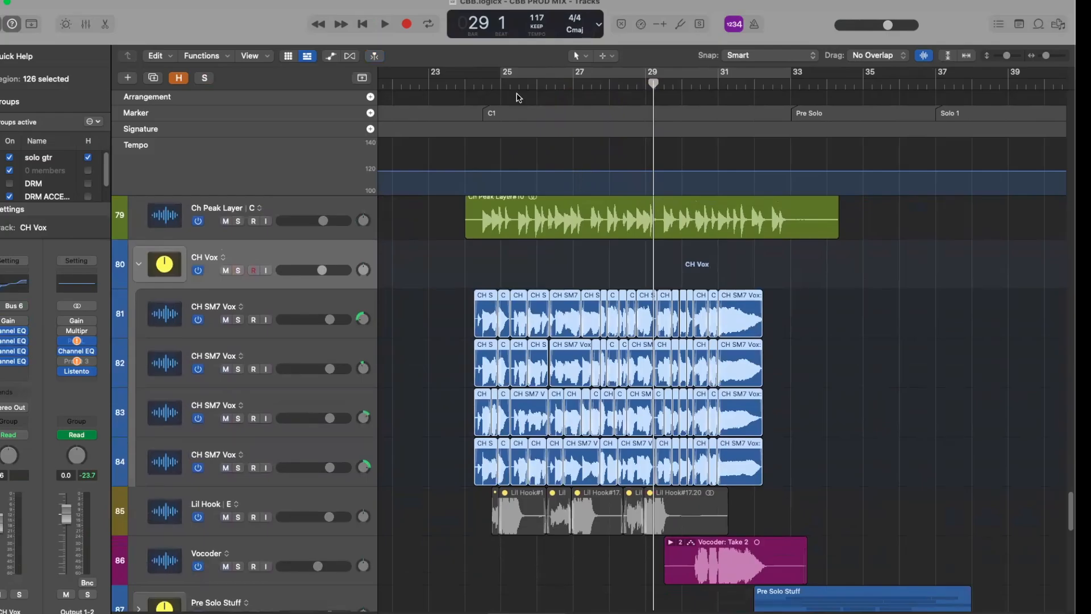
Solo the CH Vox stack and start playing its first-chorus vocals from bar 26.
click(500, 84)
click(240, 271)
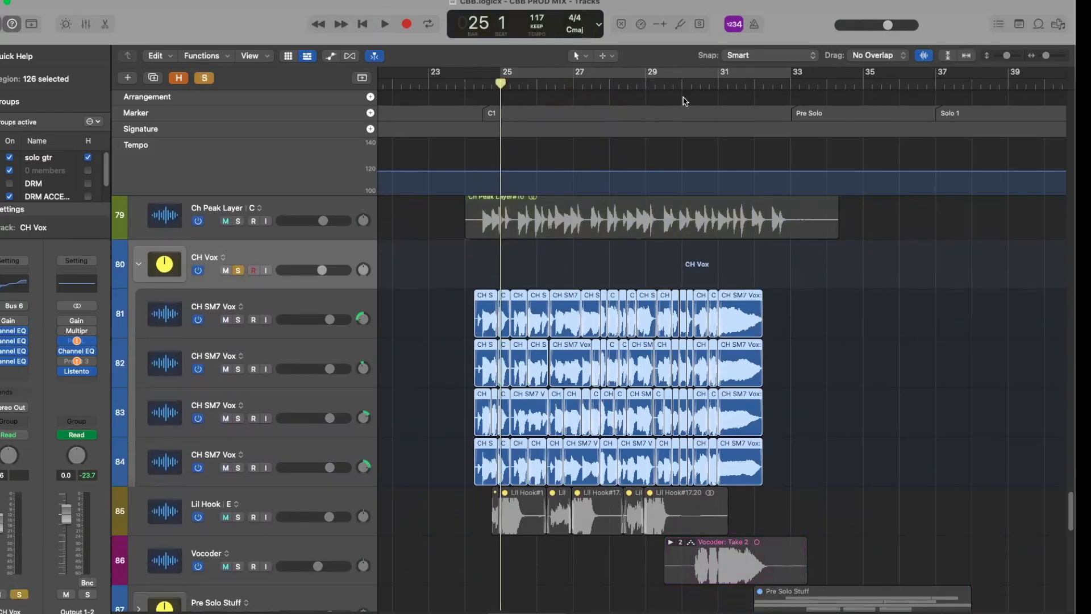
double_click(552, 85)
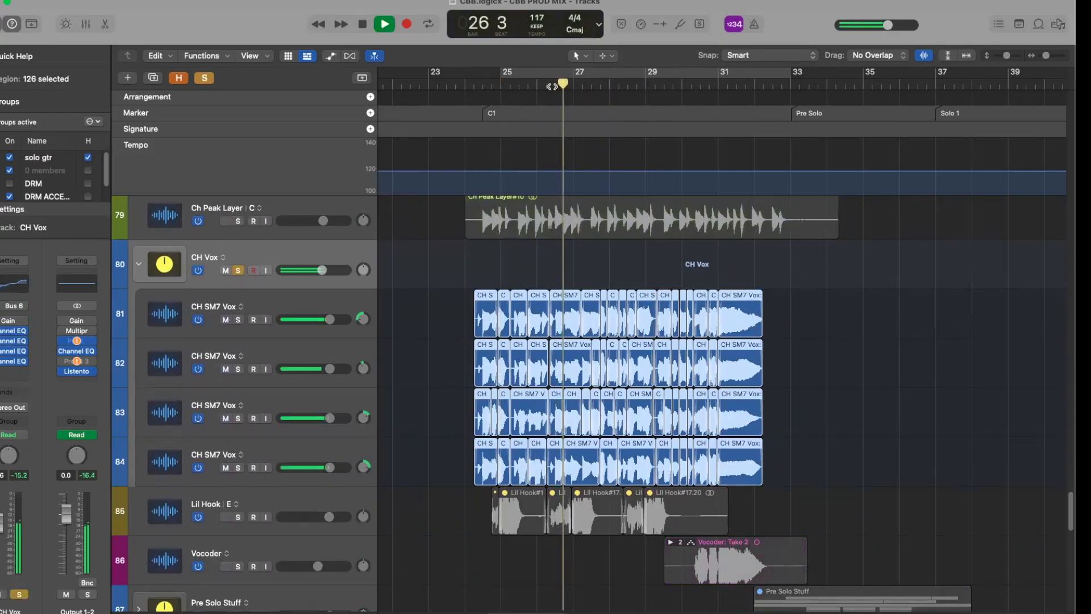
key(super+Left)
key(super+Left)
key(super+Left)
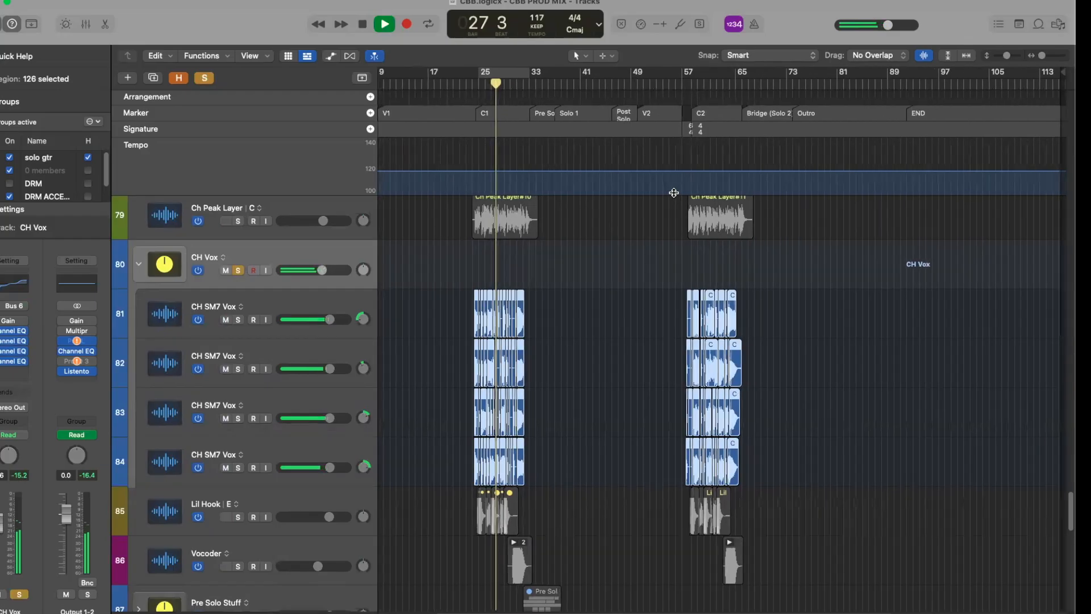
key(super+Right)
Select the individual CH SM7 Vox tracks in turn while the stack plays to bar 30, and clear the solo.
click(320, 299)
key(Down)
key(Down)
key(Down)
key(Down)
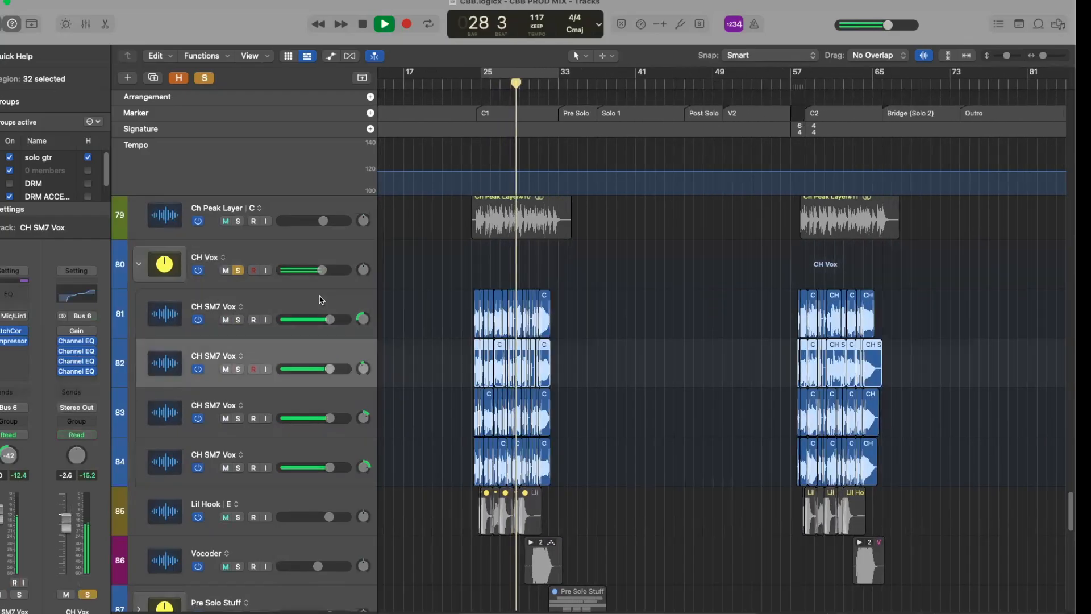
key(Up)
key(Up)
key(Up)
key(Up)
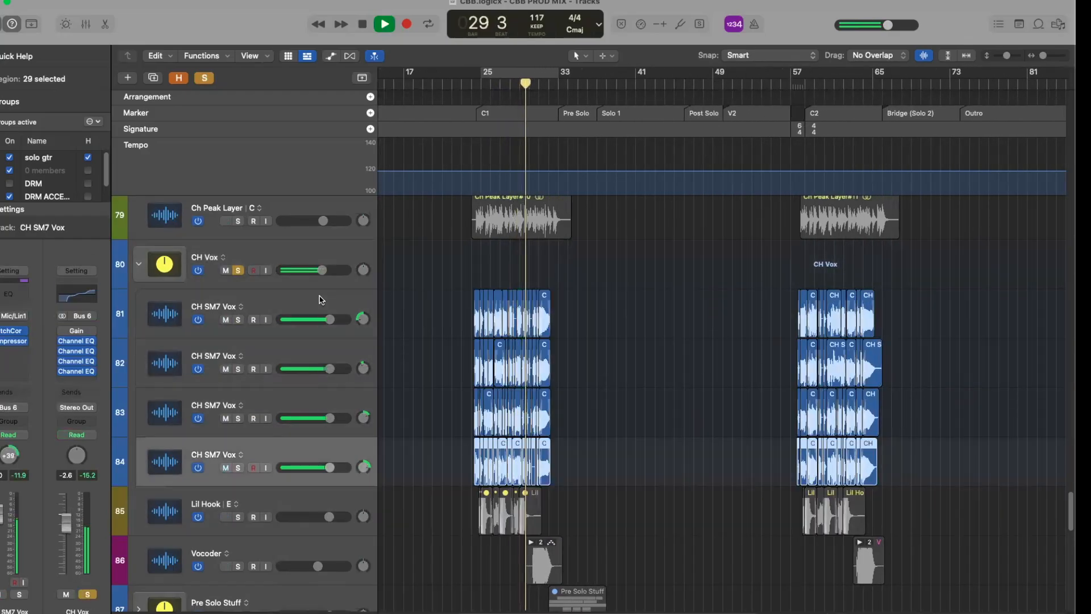
key(space)
ctrl+alt+click(404, 297)
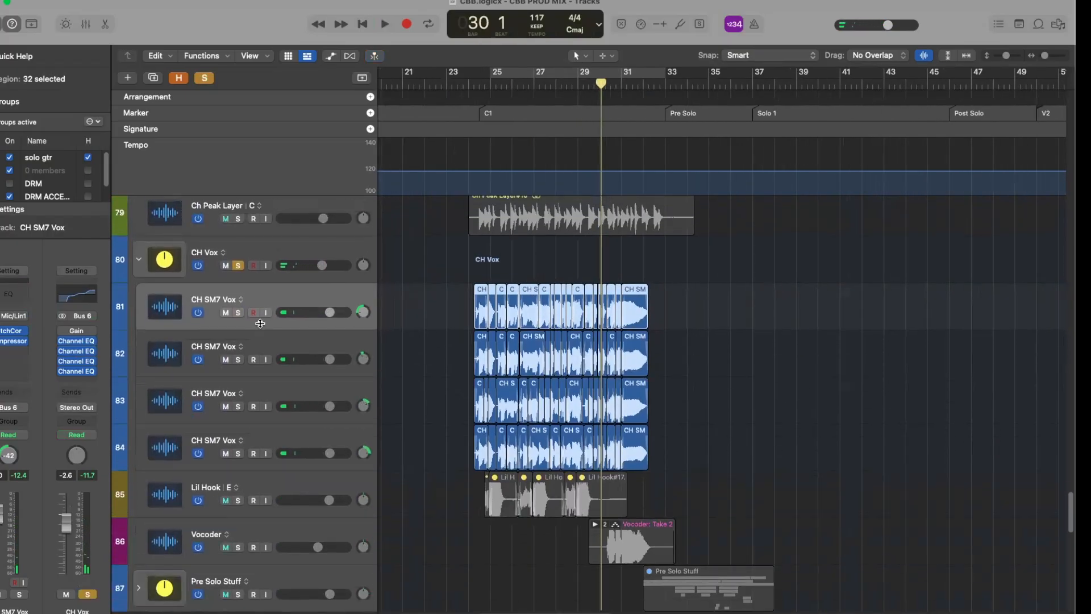
key(ctrl+shift+s)
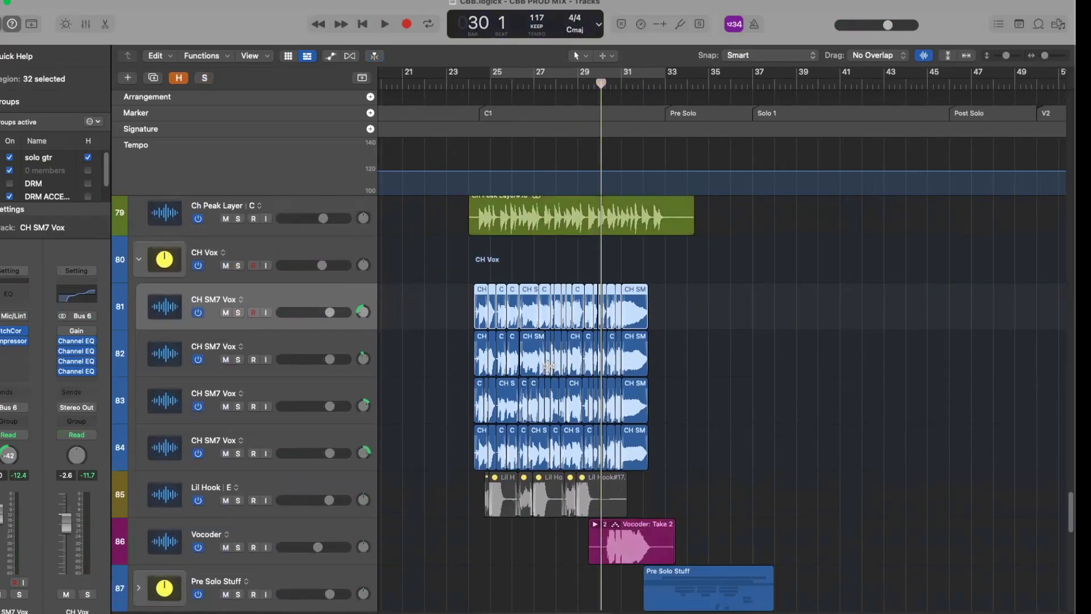
Select the six first-chorus regions on the Lil Hook track and unmute them.
key(super+Right)
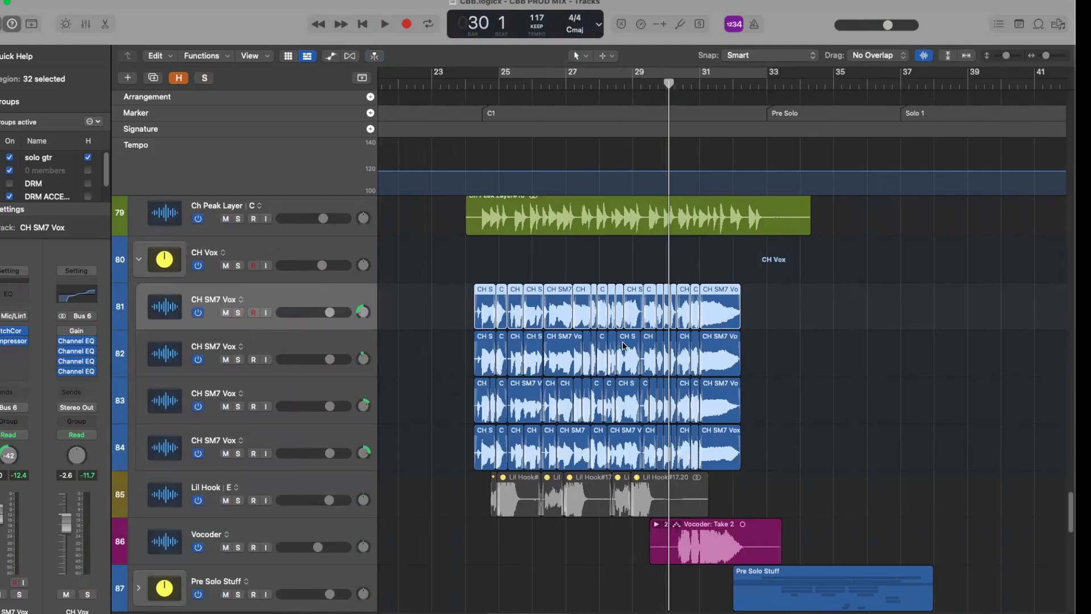
key(super+Left)
key(super+Up)
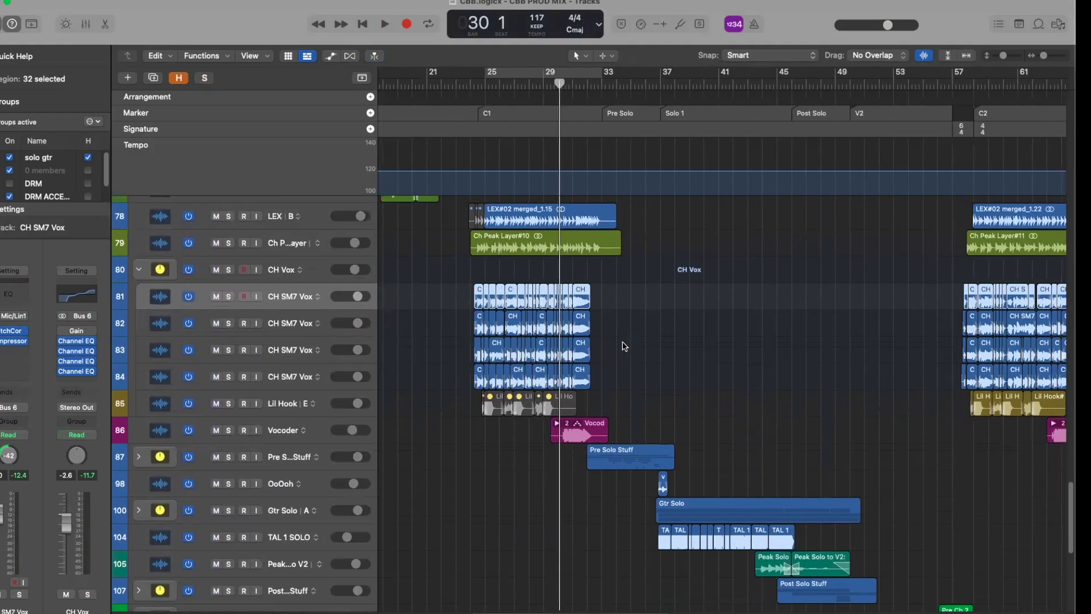
click(274, 407)
drag(458, 402, 598, 406)
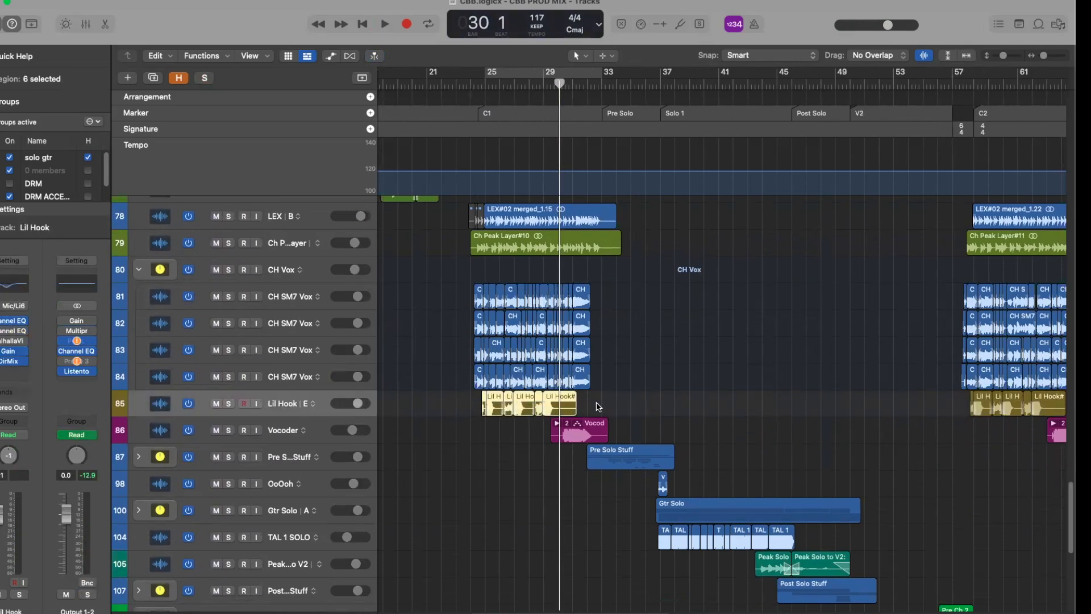
Solo Lil Hook together with LEX, Ch Peak Layer and CH Vox, and play from bar 24 beat 4 to bar 29 beat 3.
key(super+Right)
key(ctrl+s)
click(480, 86)
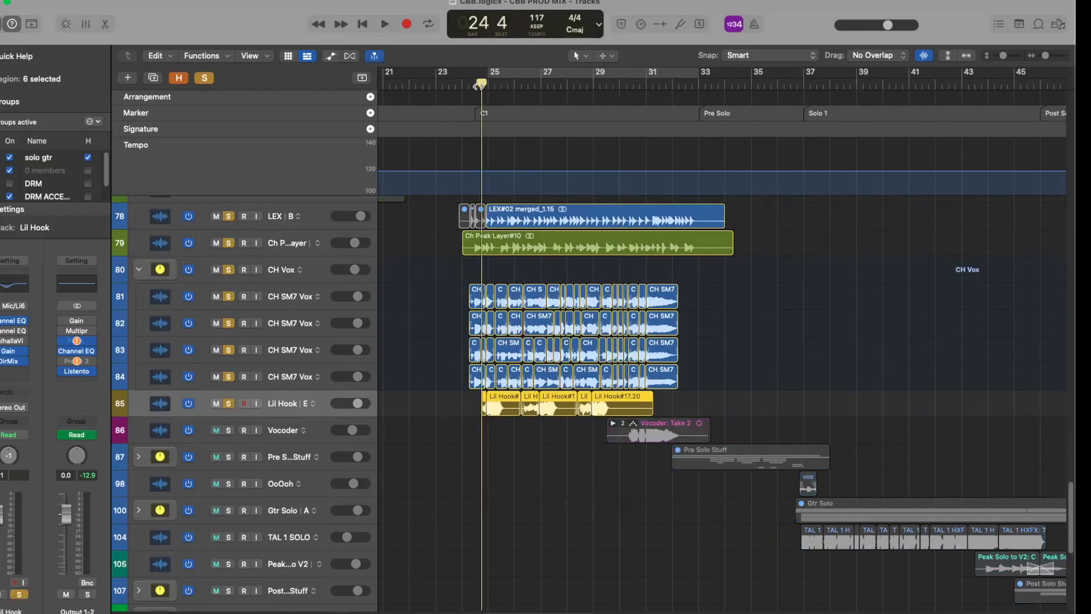
key(space)
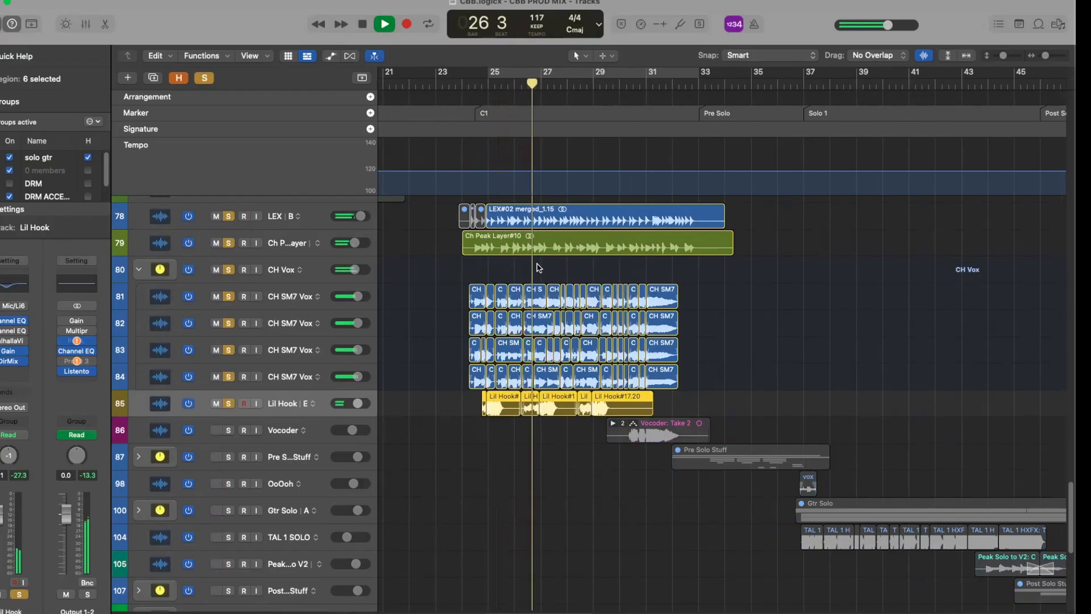
key(super+Left)
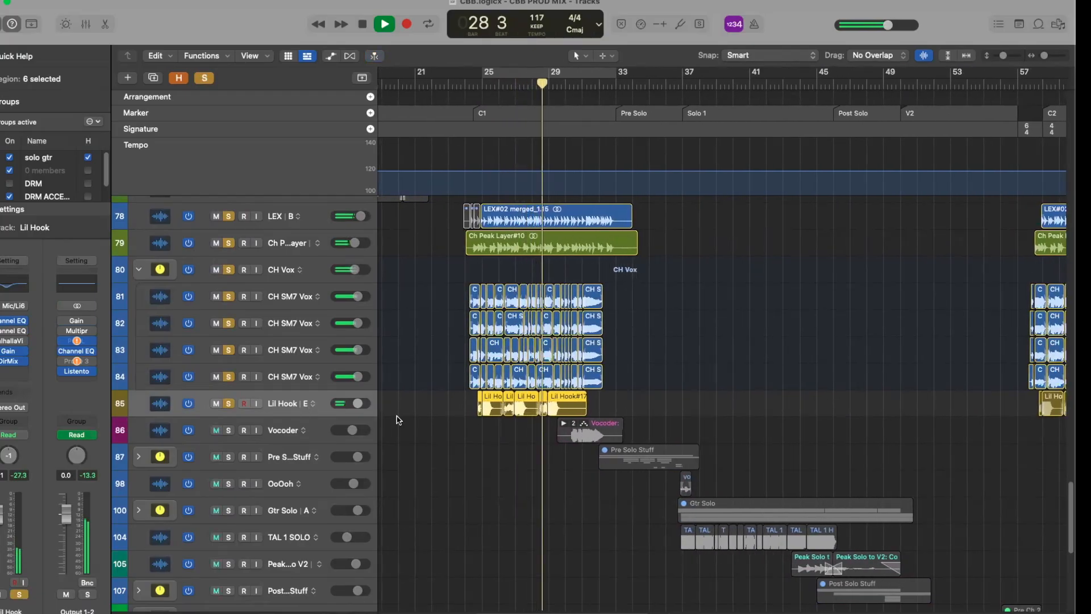
key(space)
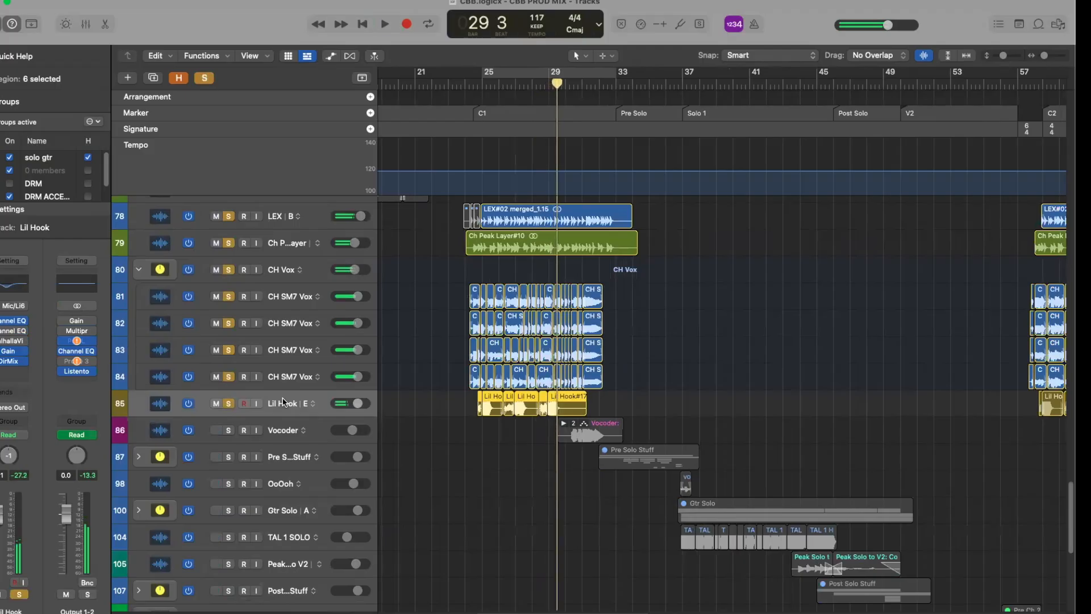
Mute the first-chorus Lil Hook regions again and clear all track solos.
click(283, 402)
scroll(483, 378, right, 5)
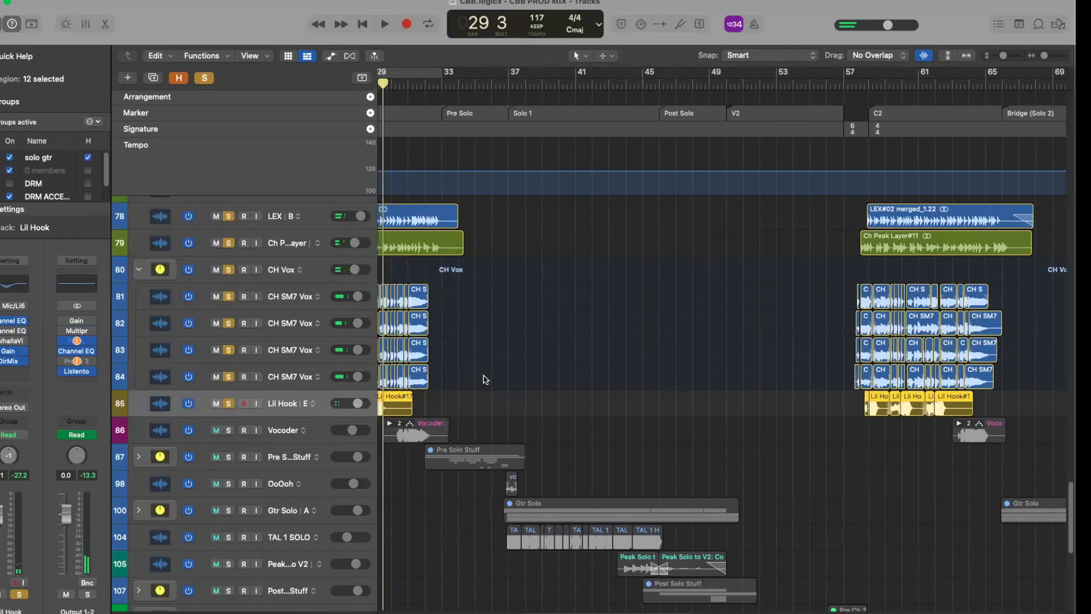
scroll(486, 381, left, 5)
drag(643, 413, 467, 409)
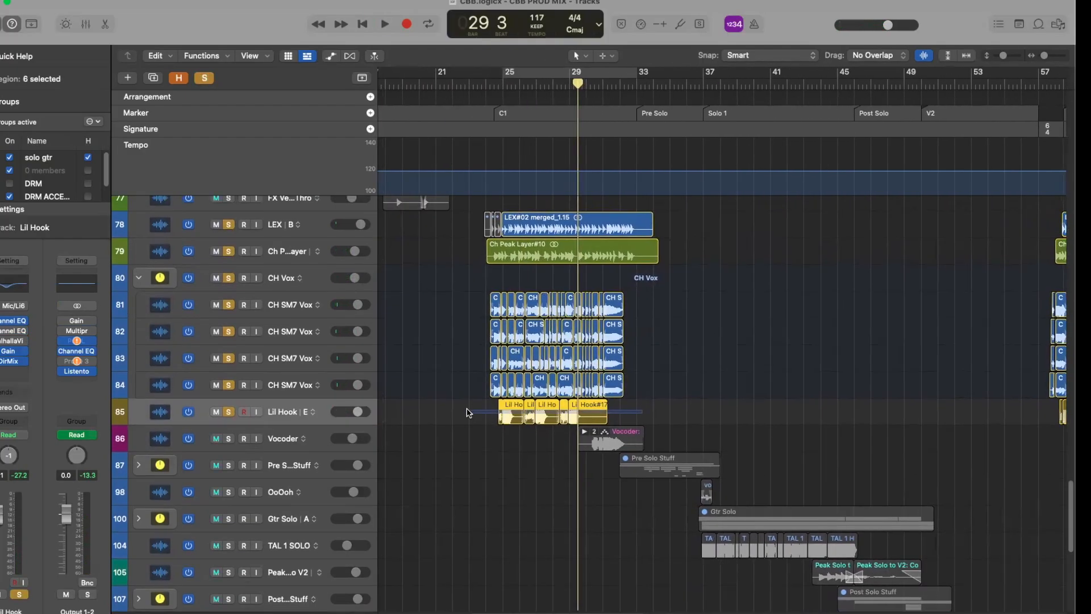
key(ctrl+m)
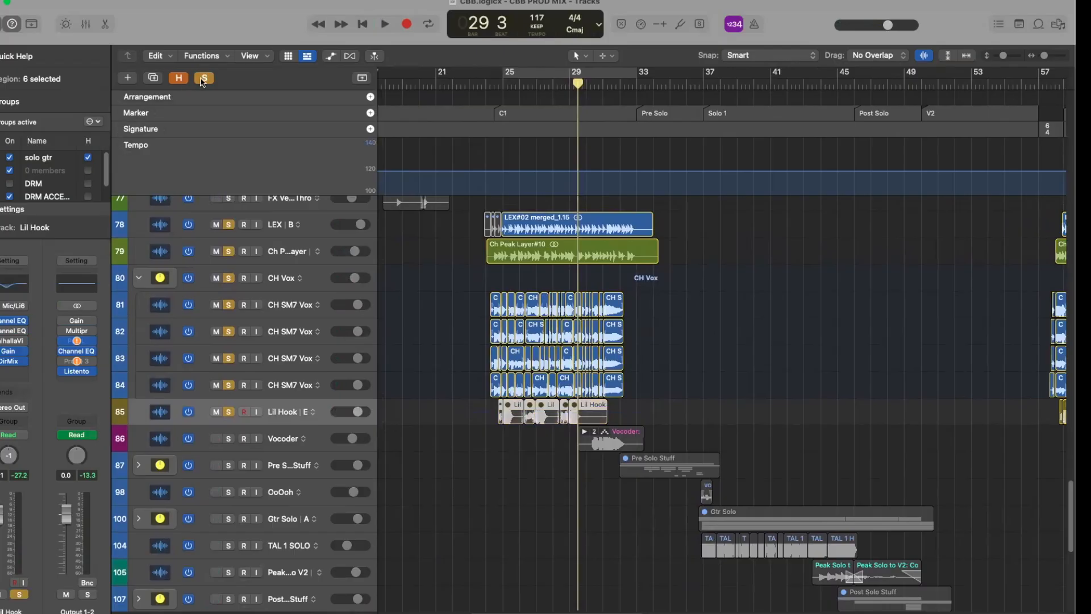
click(203, 80)
Solo Lil Hook, play its second-chorus part from bar 57 beat 3 to bar 60 beat 3, and turn the solo off.
scroll(609, 310, right, 10)
click(721, 85)
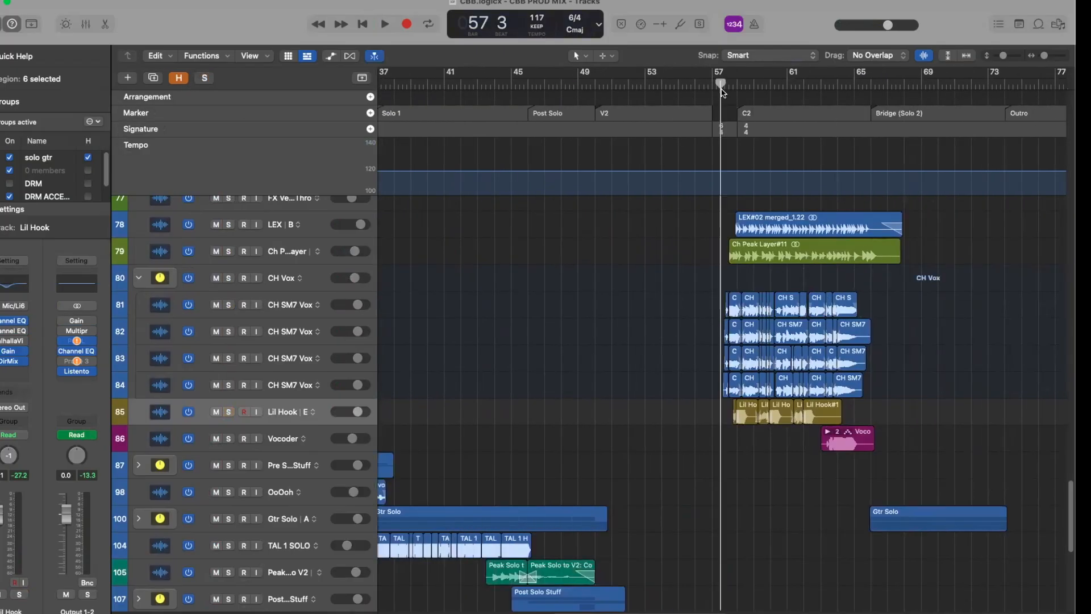
click(228, 411)
key(space)
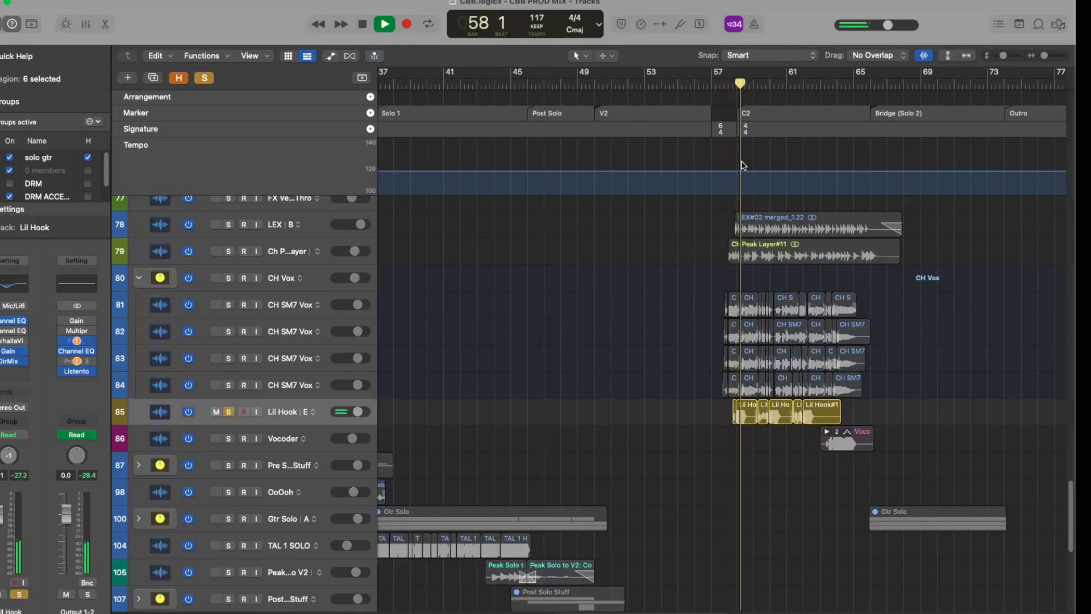
click(284, 414)
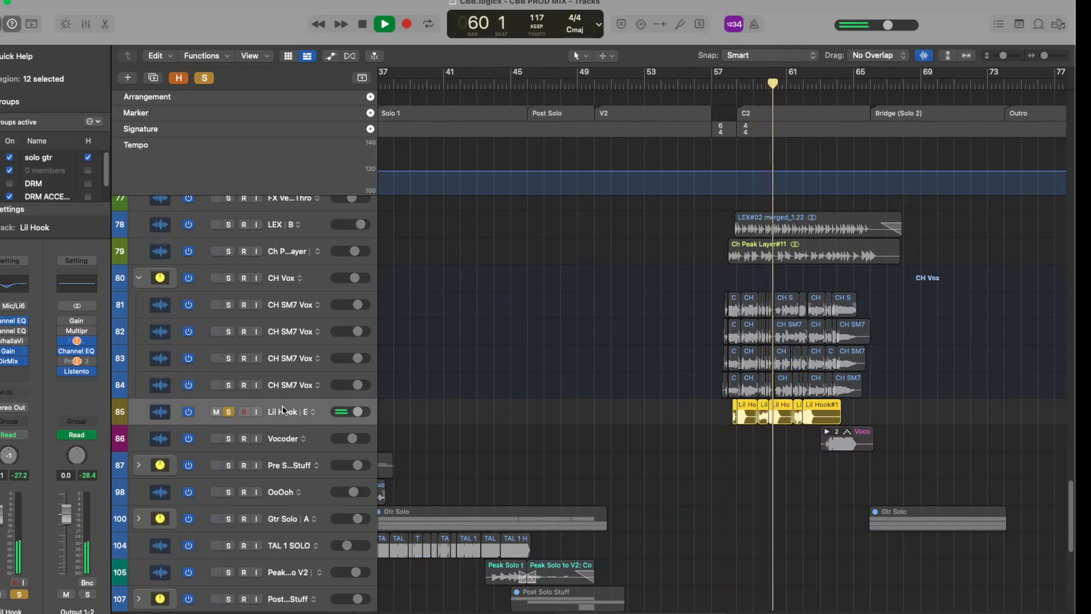
key(space)
scroll(988, 176, down, 1)
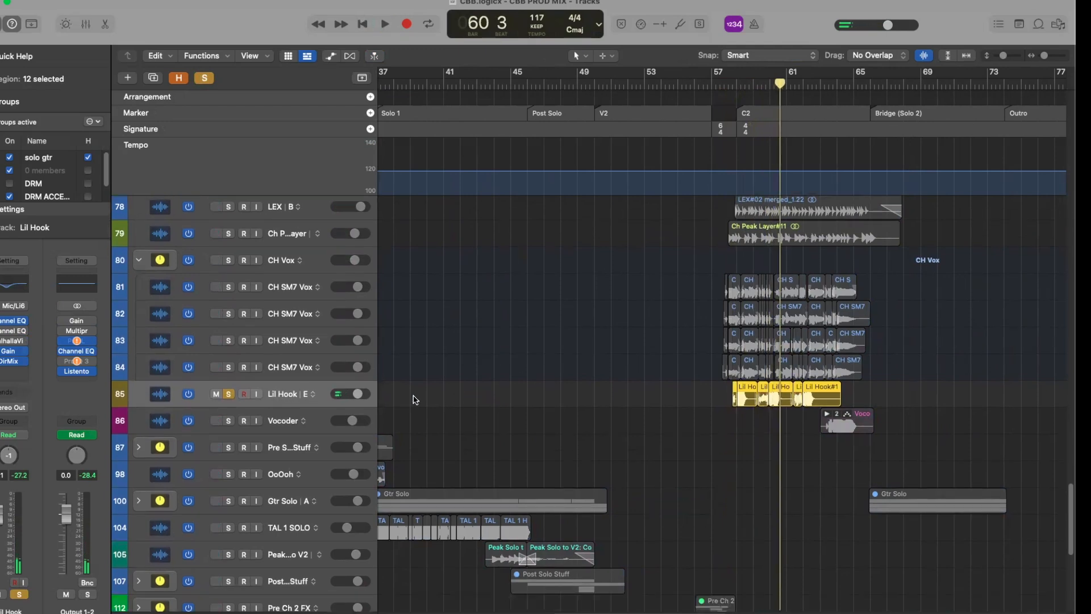
click(230, 395)
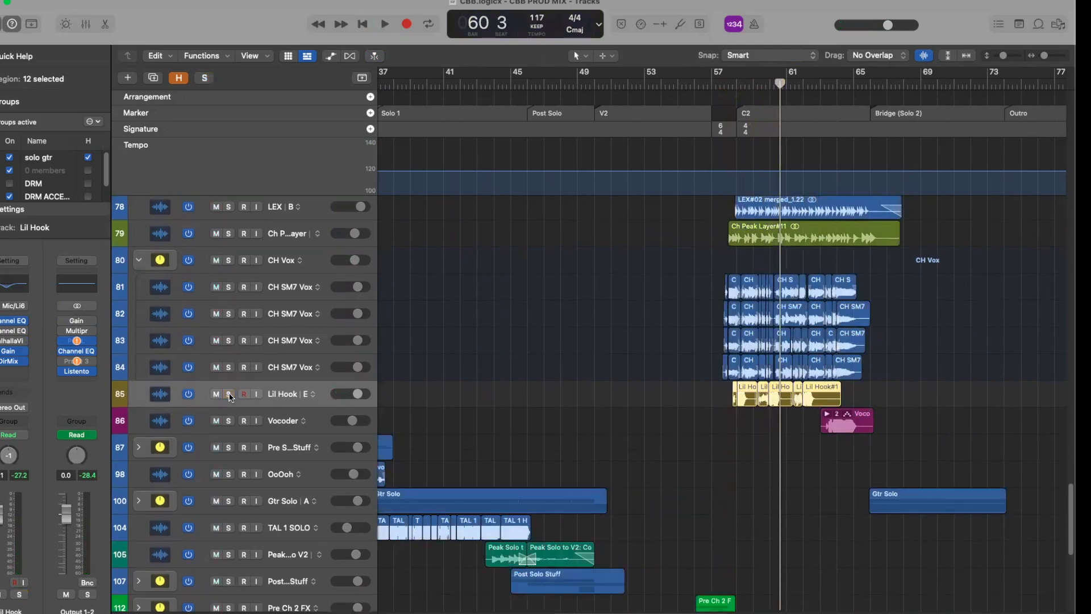
Examine the waveforms of the second-chorus Lil Hook regions up close beneath the CH SM7 Vox tracks.
key(super+Down)
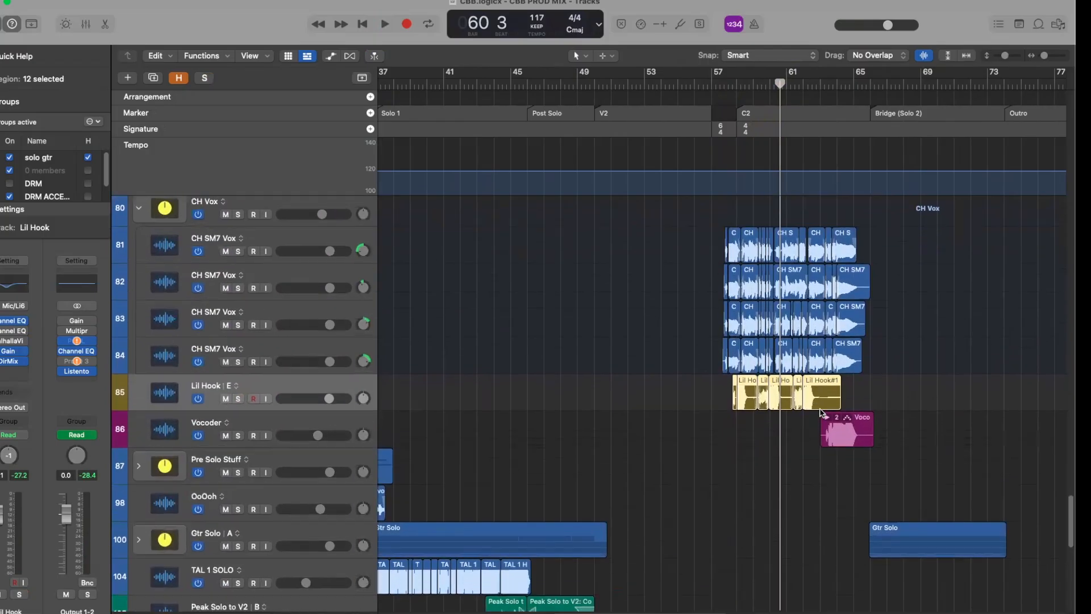
key(super+Down)
key(super+Down)
key(super+Down)
key(super+Right)
key(super+Right)
key(super+Right)
key(super+Right)
key(super+Right)
key(super+Right)
key(super+Right)
key(super+Right)
key(super+Right)
key(super+Right)
key(super+Right)
key(super+Right)
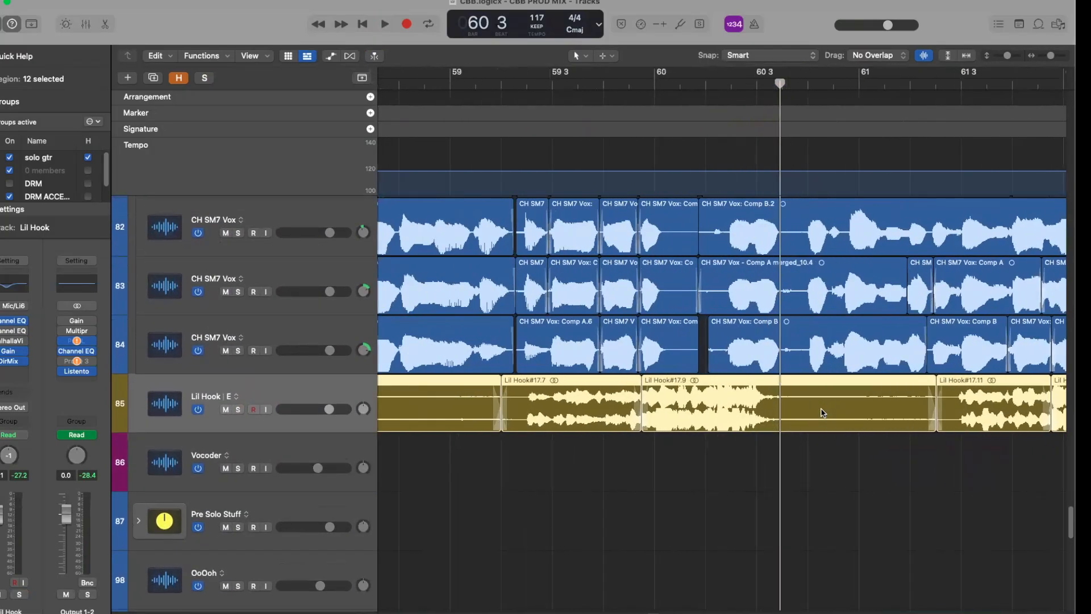
key(super+Left)
key(super+Left)
key(super+Left)
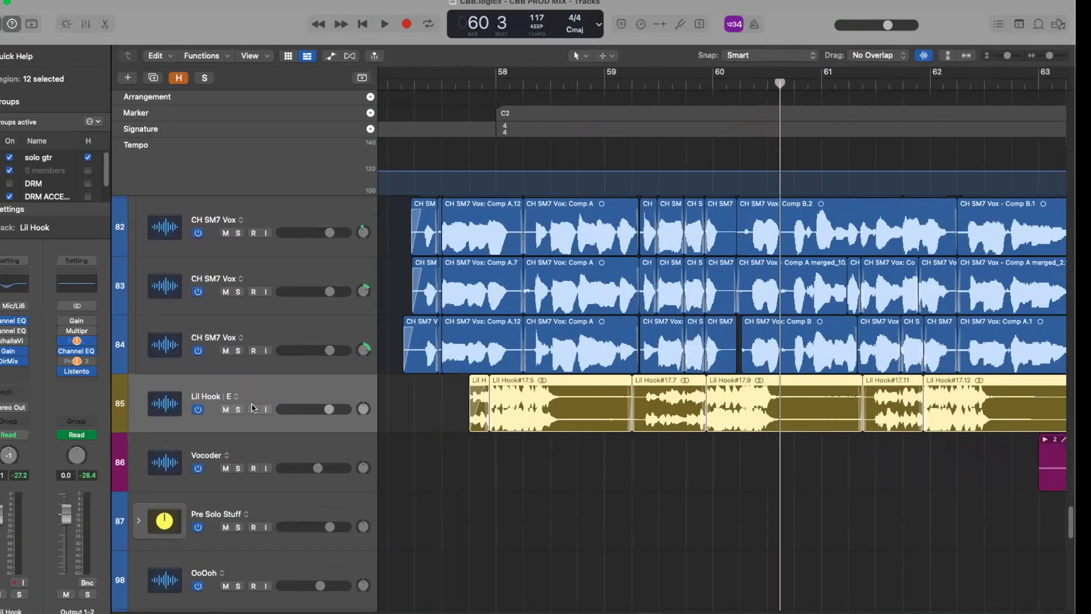
scroll(264, 395, up, 1)
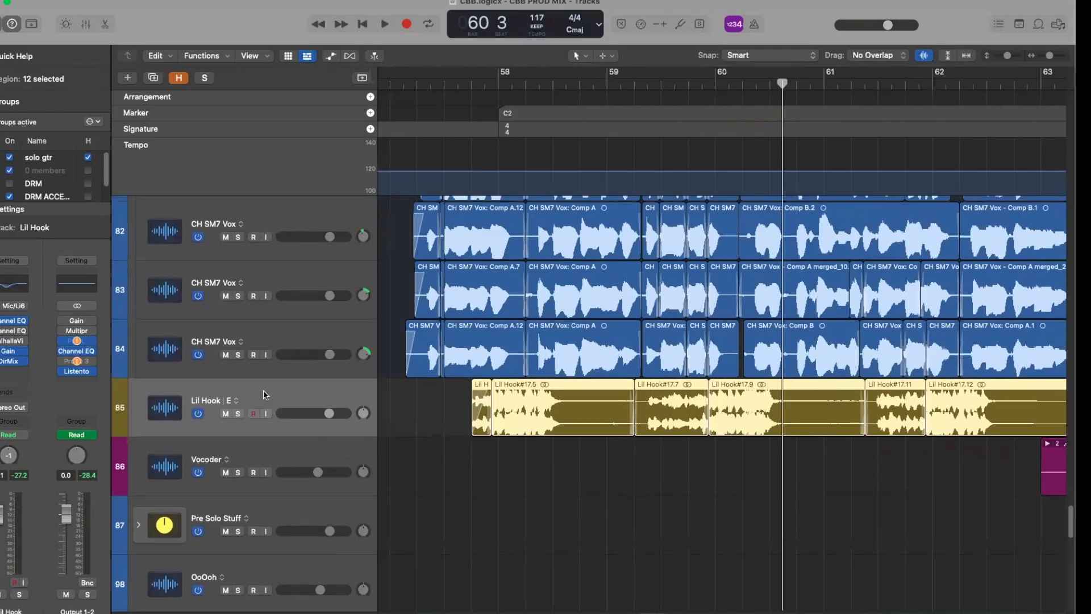
scroll(264, 395, left, 1)
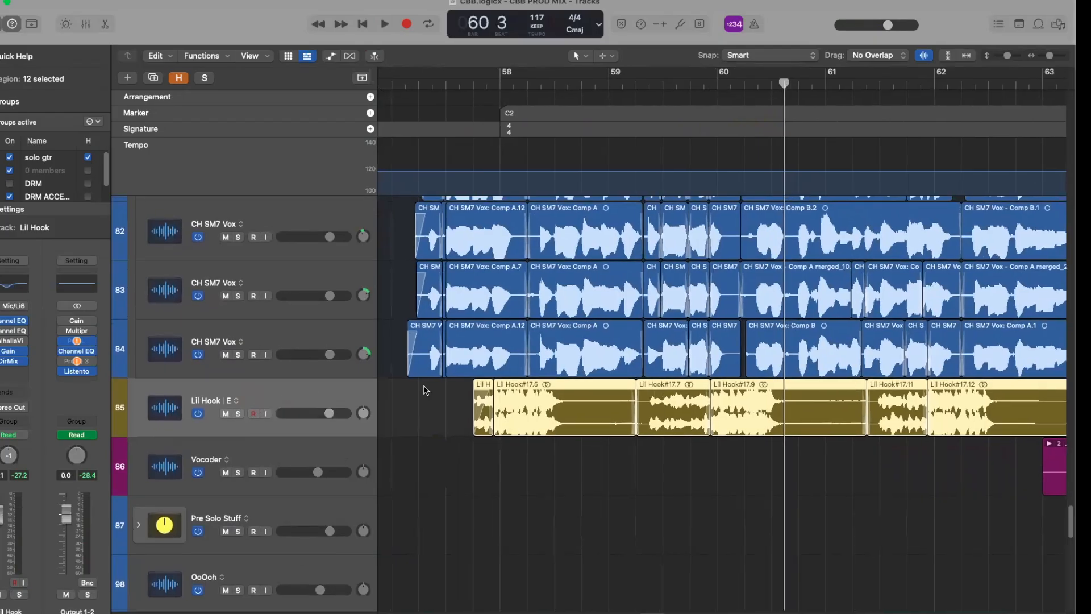
Solo Lil Hook again, play it from about bar 58 to bar 60 beat 3, then turn the solo off and deselect its regions.
click(239, 415)
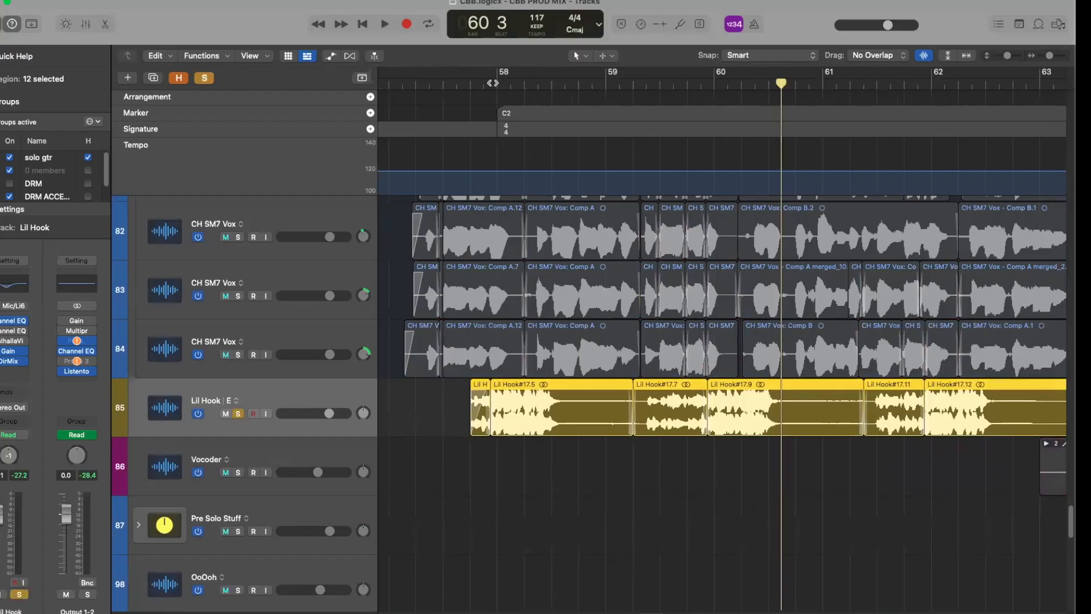
double_click(495, 83)
click(678, 84)
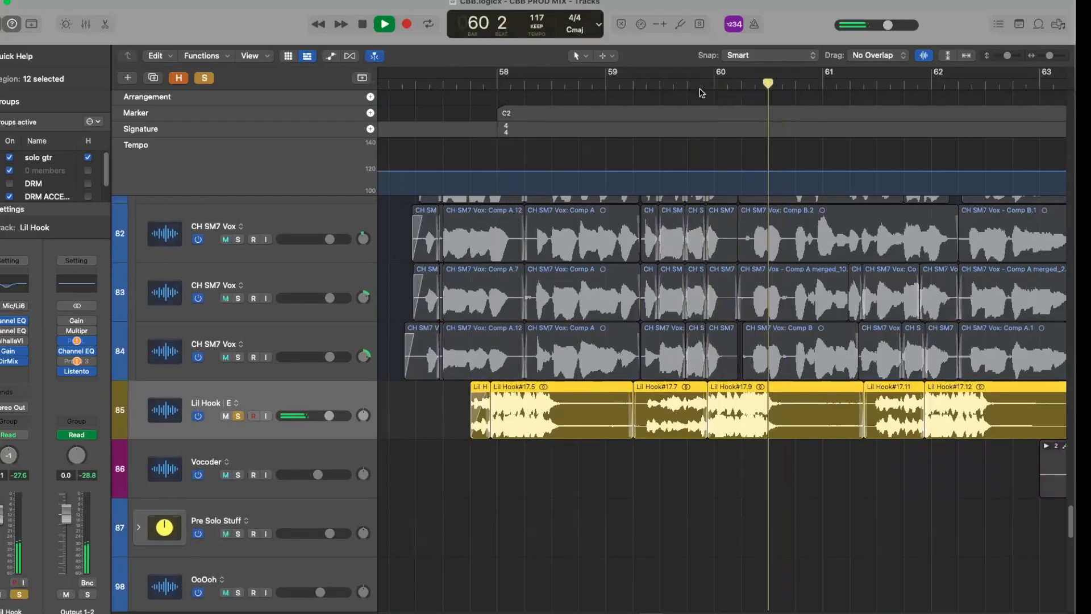
key(space)
click(239, 416)
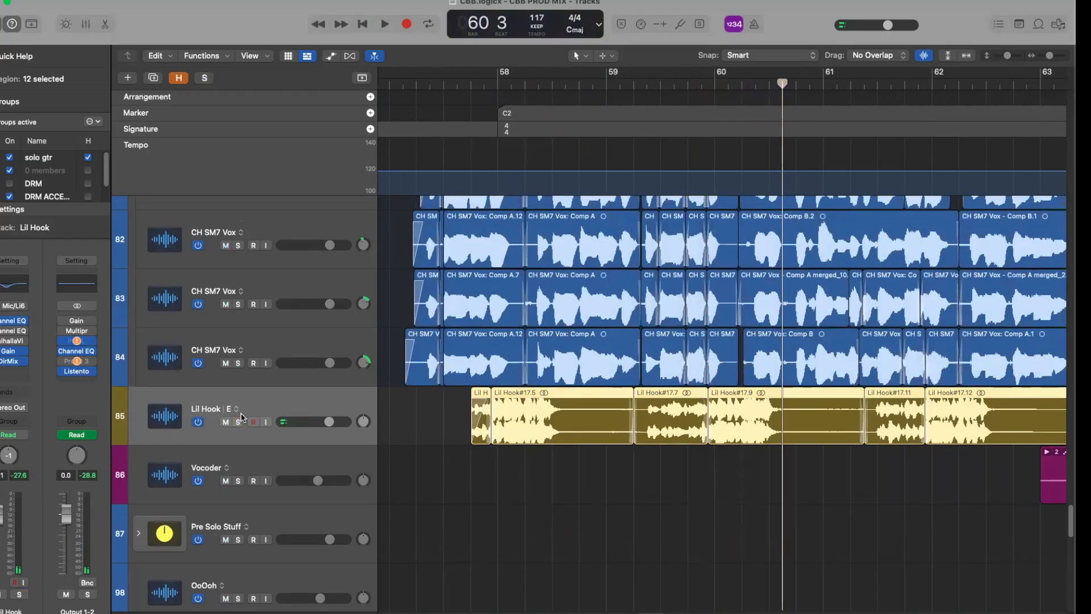
click(443, 409)
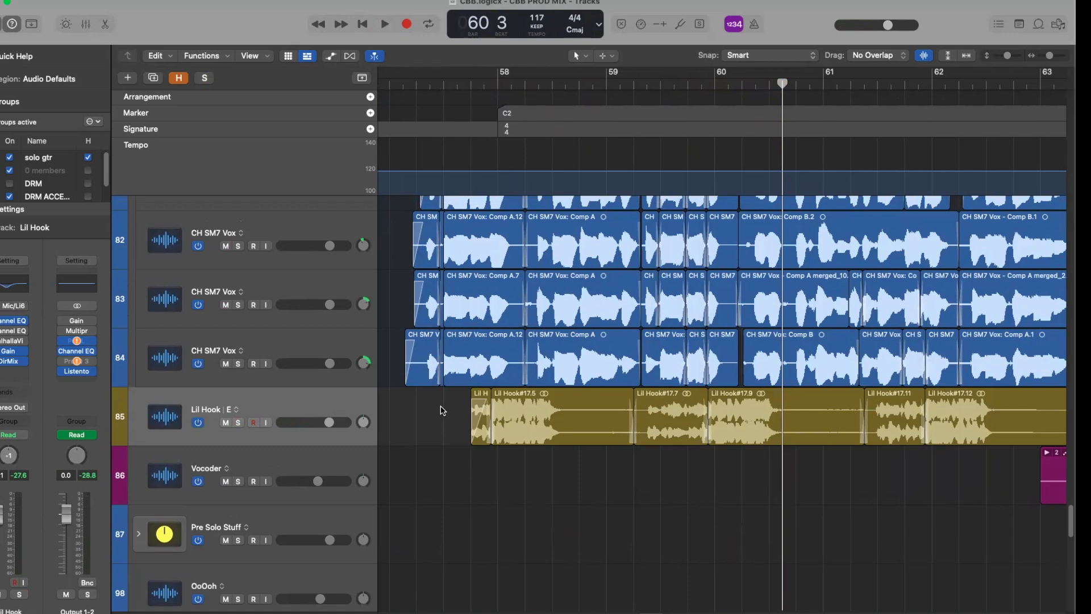
Open the project notes and examine the Lil Hook photo of the Chroma Console pedal settings.
scroll(442, 409, down, 5)
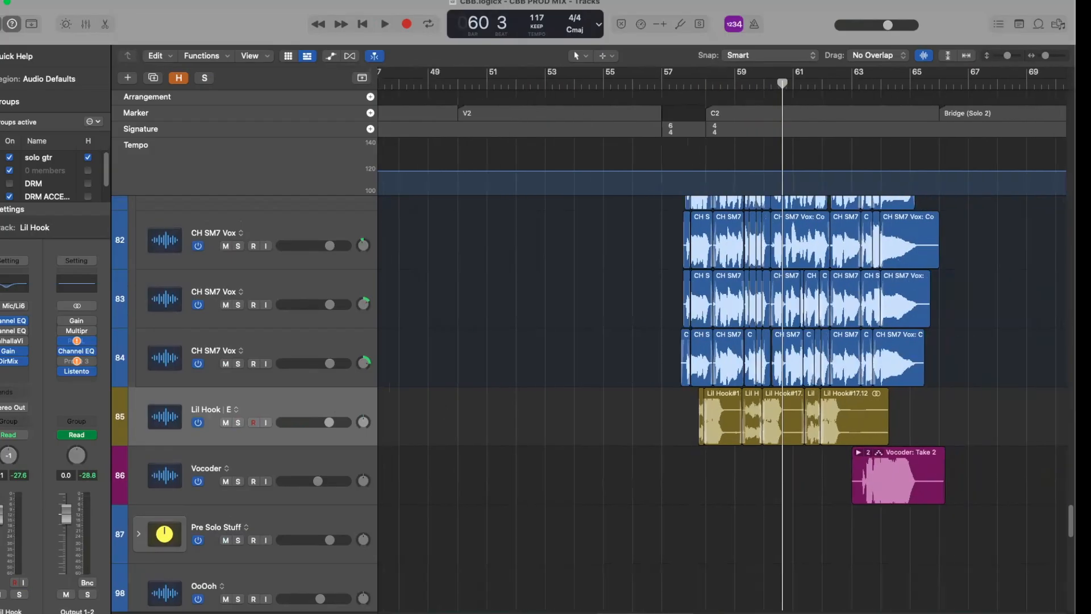
click(1019, 24)
scroll(897, 286, down, 10)
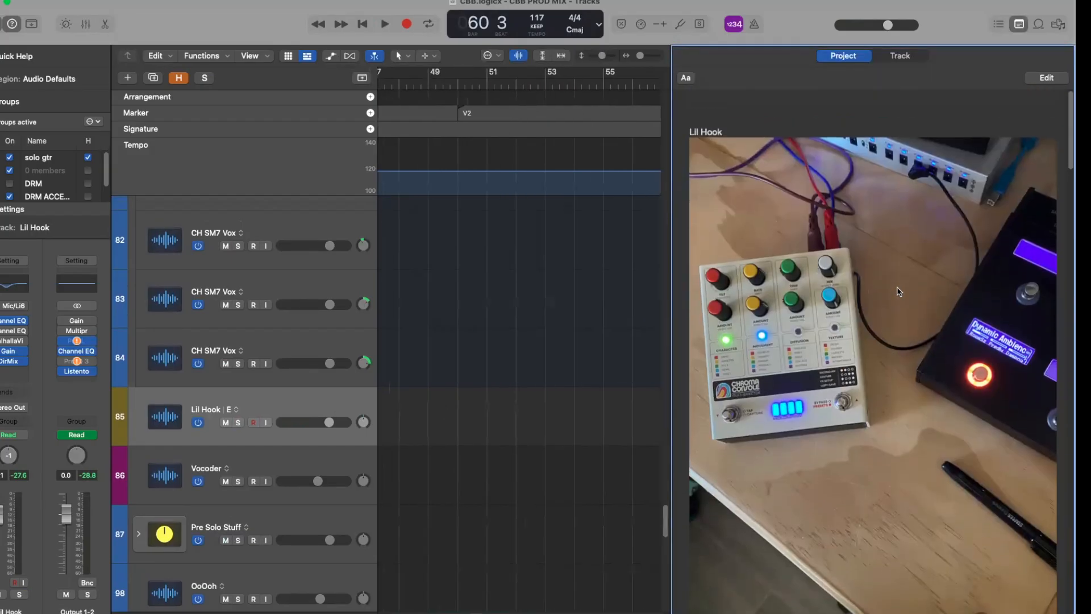
scroll(883, 372, down, 3)
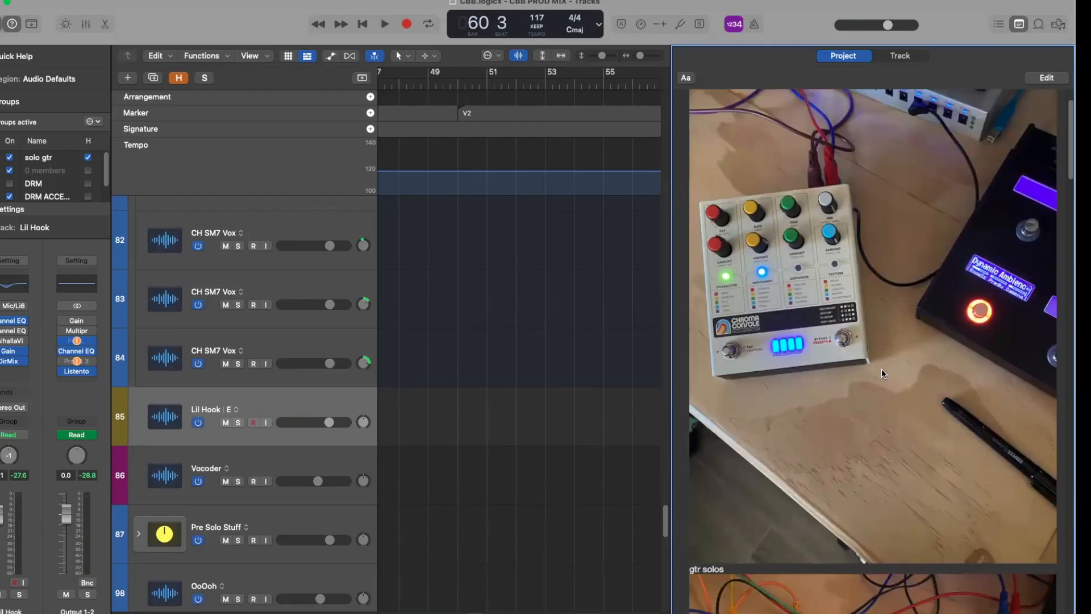
scroll(883, 373, up, 3)
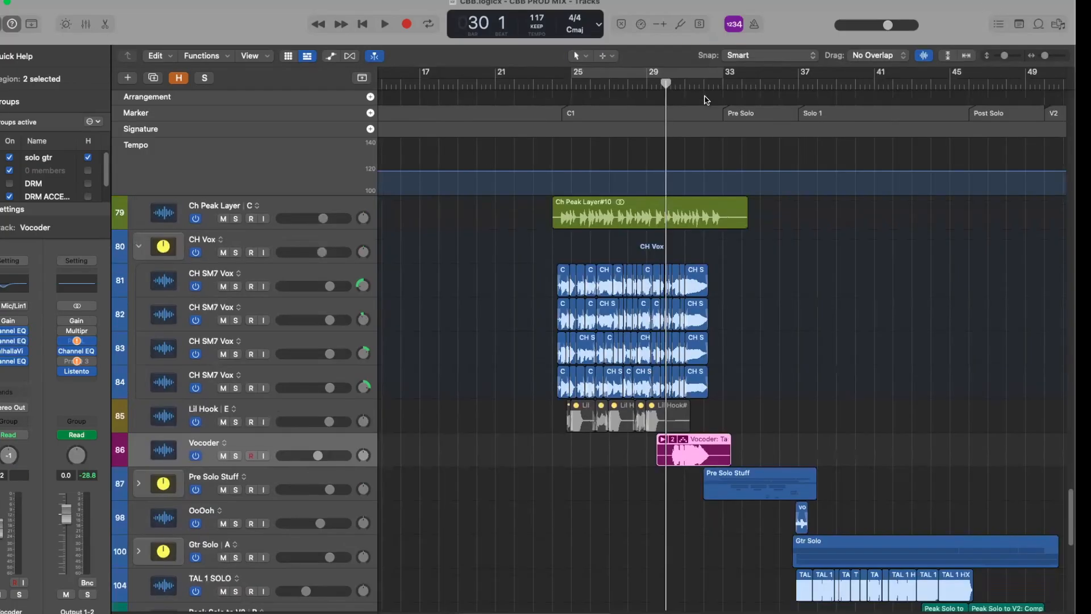
Place the playhead at bar 30, solo the Vocoder track and play its first-chorus part.
drag(688, 87, 666, 87)
click(236, 456)
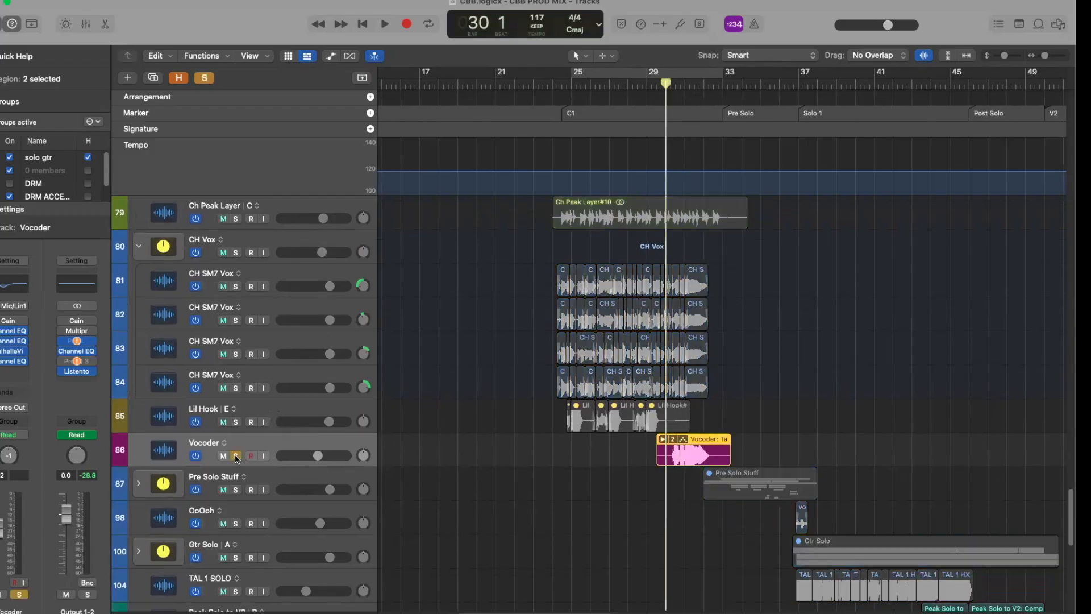
key(space)
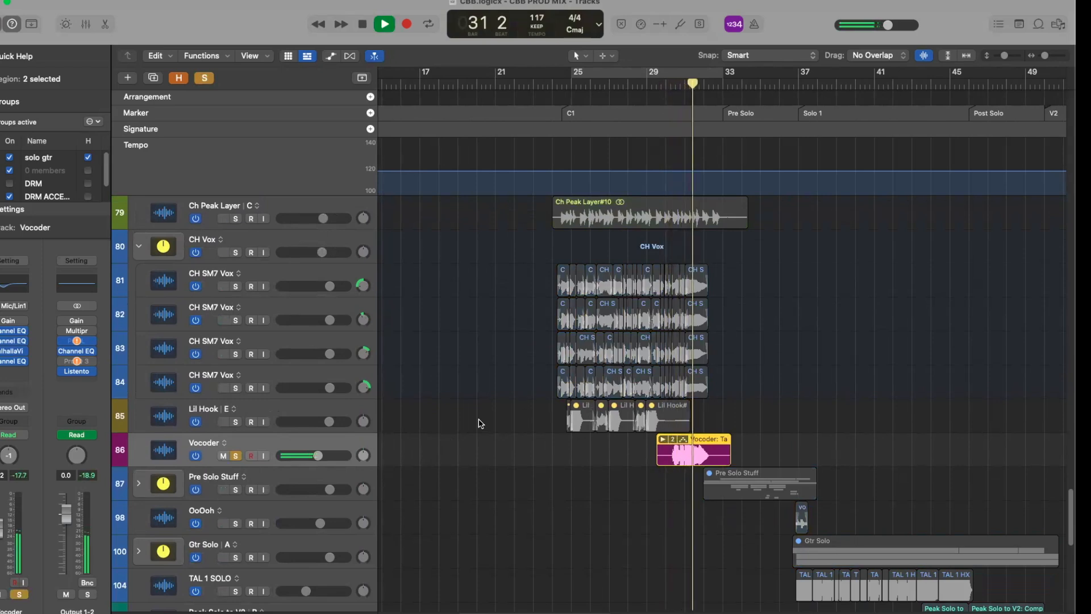
click(704, 113)
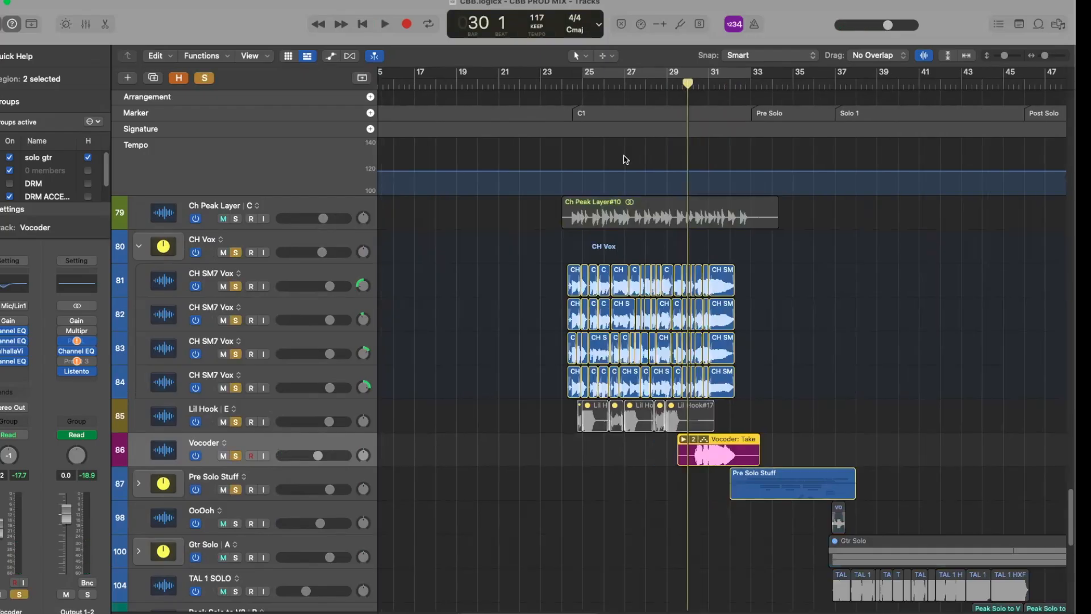
Play the Vocoder together with the CH Vox stack, clear every solo from CH Vox through Pre Solo Stuff, and stop playback.
scroll(404, 310, right, 1)
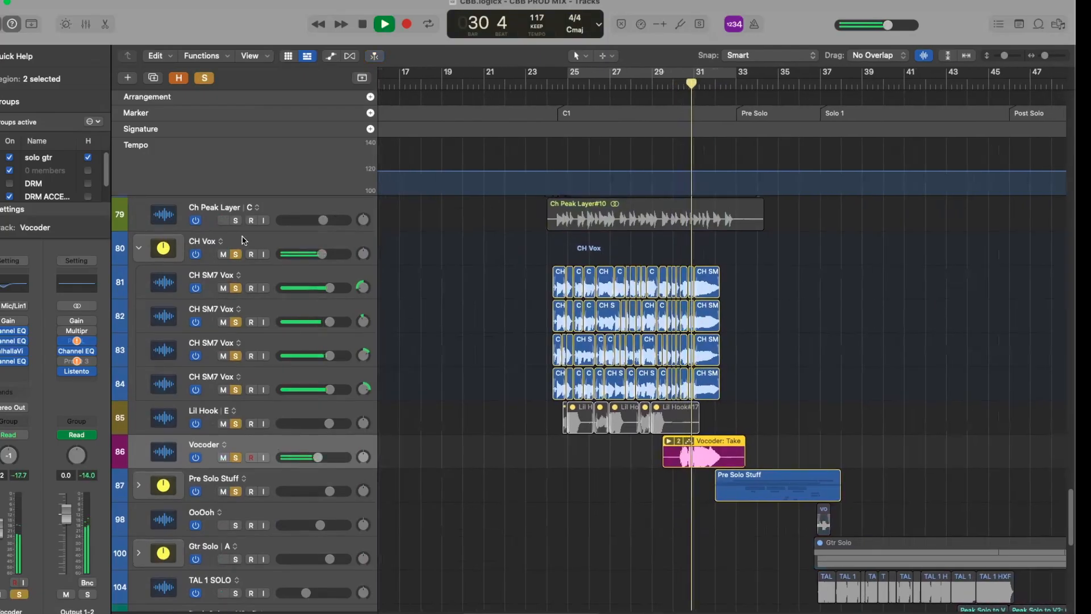
drag(237, 255, 236, 491)
key(space)
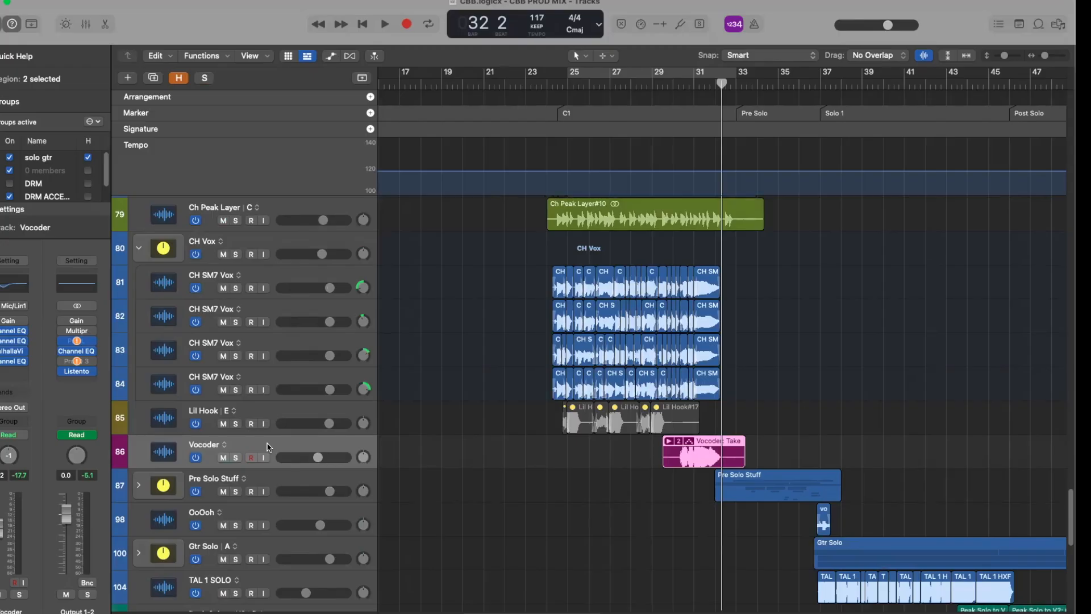
Reduce the track height, select the Pre Solo Stuff stack below the Vocoder track and expand it to show its subtracks.
scroll(607, 458, right, 3)
scroll(607, 457, left, 2)
scroll(585, 468, down, 2)
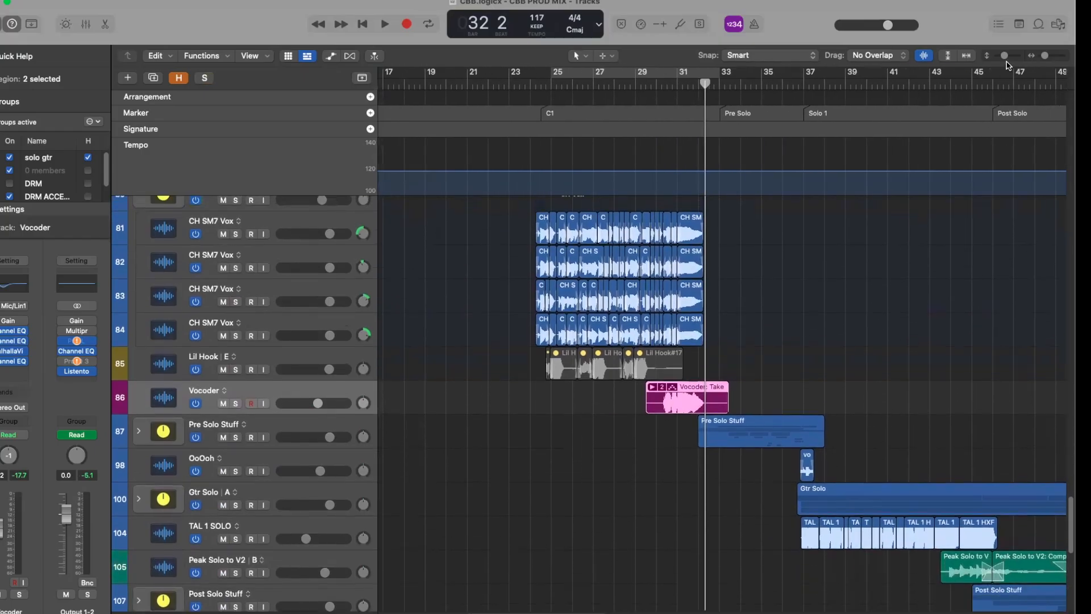
click(1005, 56)
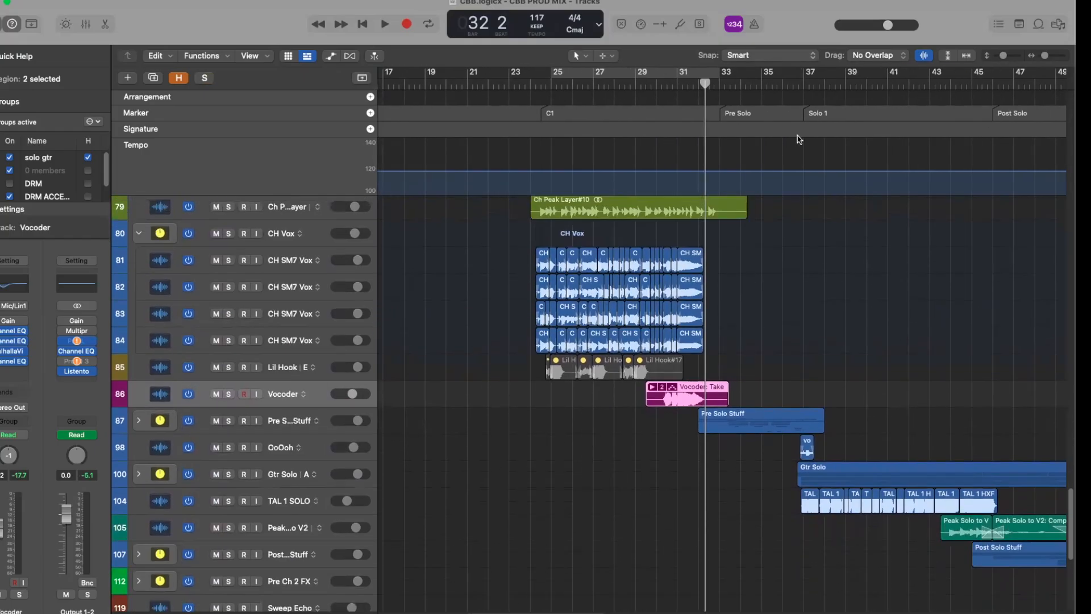
click(283, 422)
scroll(779, 256, right, 3)
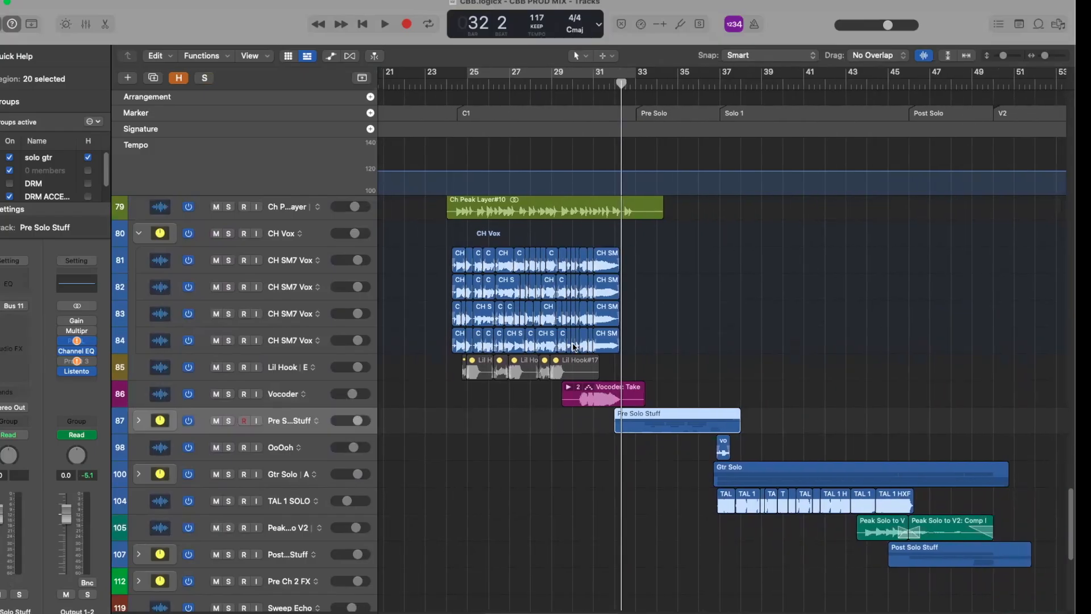
click(139, 422)
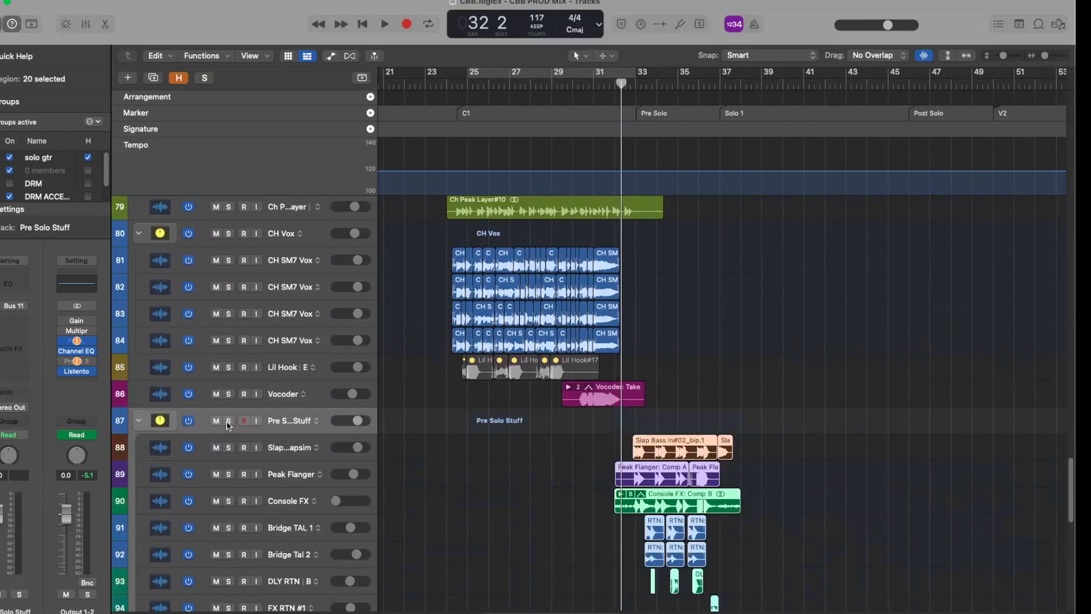
Solo the Pre Solo Stuff stack and play all its layers from about bar 32 beat 3 to bar 37 beat 2.
click(229, 420)
key(super+Up)
scroll(576, 445, right, 3)
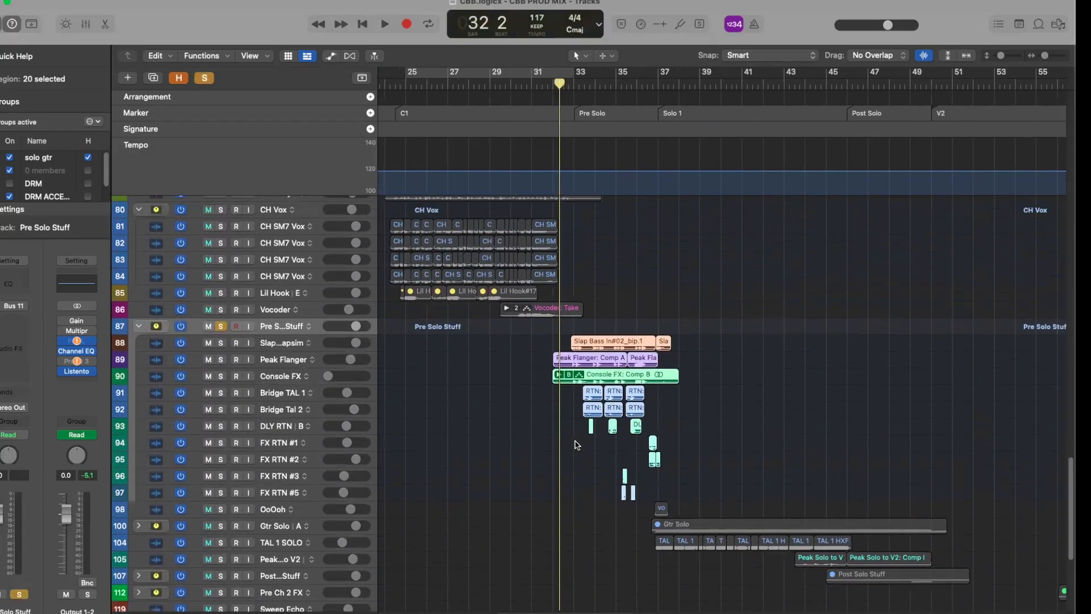
key(z)
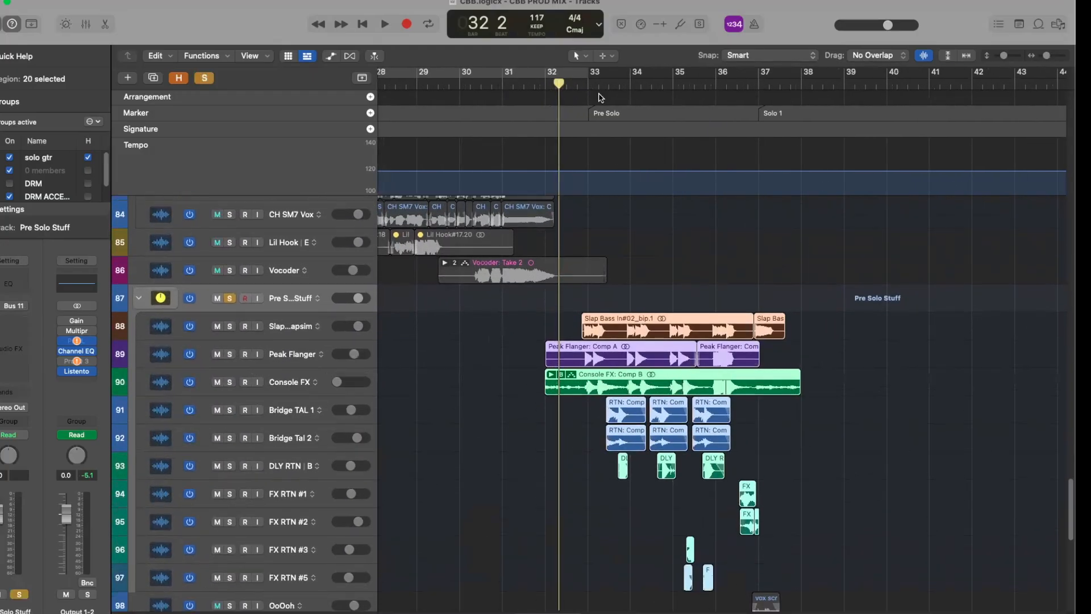
click(572, 84)
key(space)
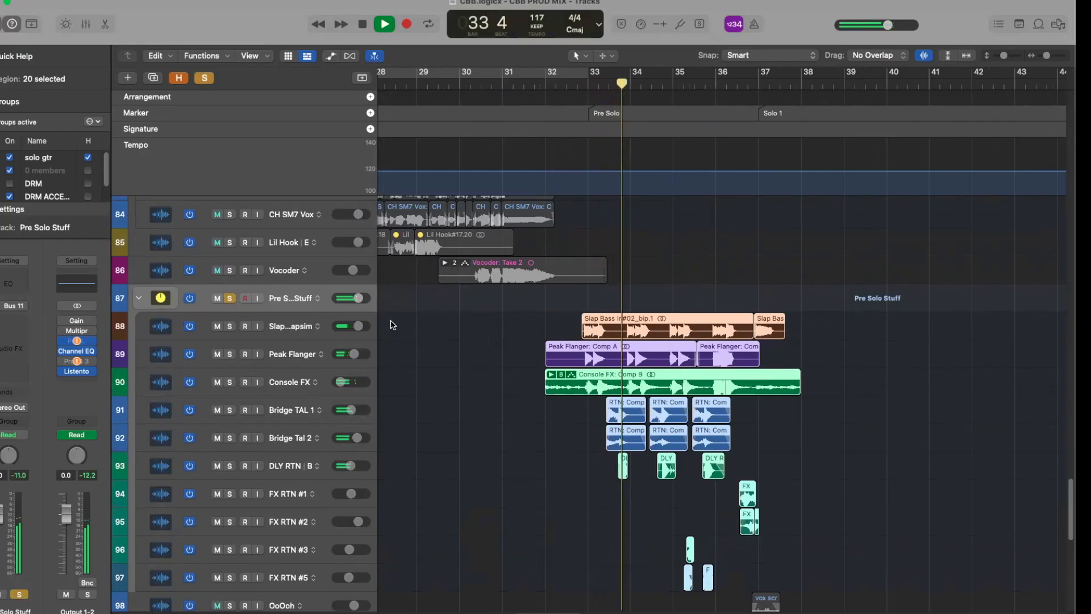
scroll(521, 348, right, 5)
scroll(523, 351, down, 1)
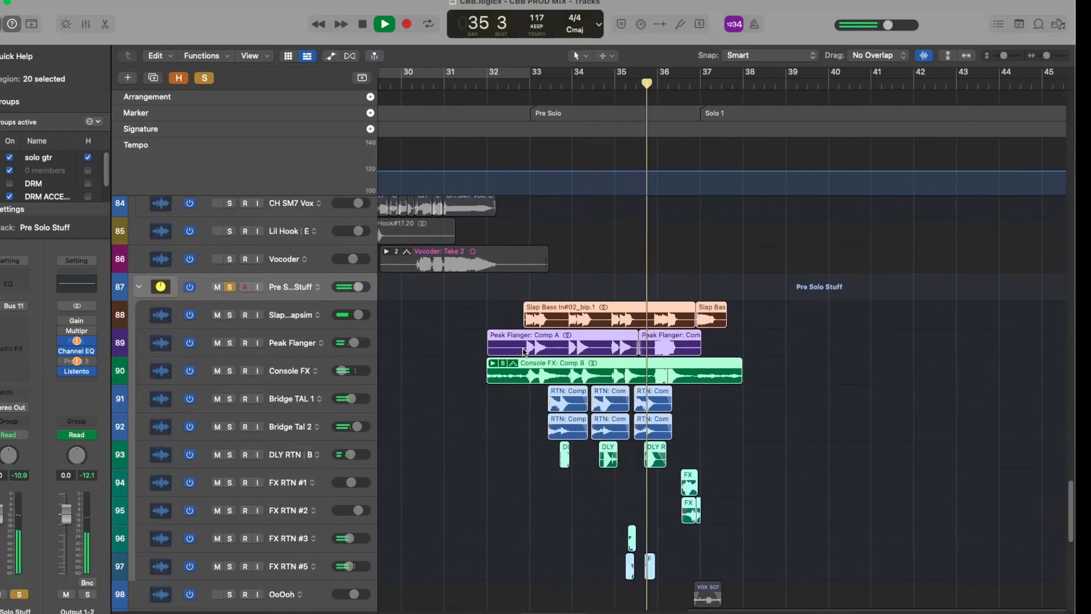
scroll(557, 325, down, 2)
scroll(557, 325, left, 1)
scroll(556, 325, up, 1)
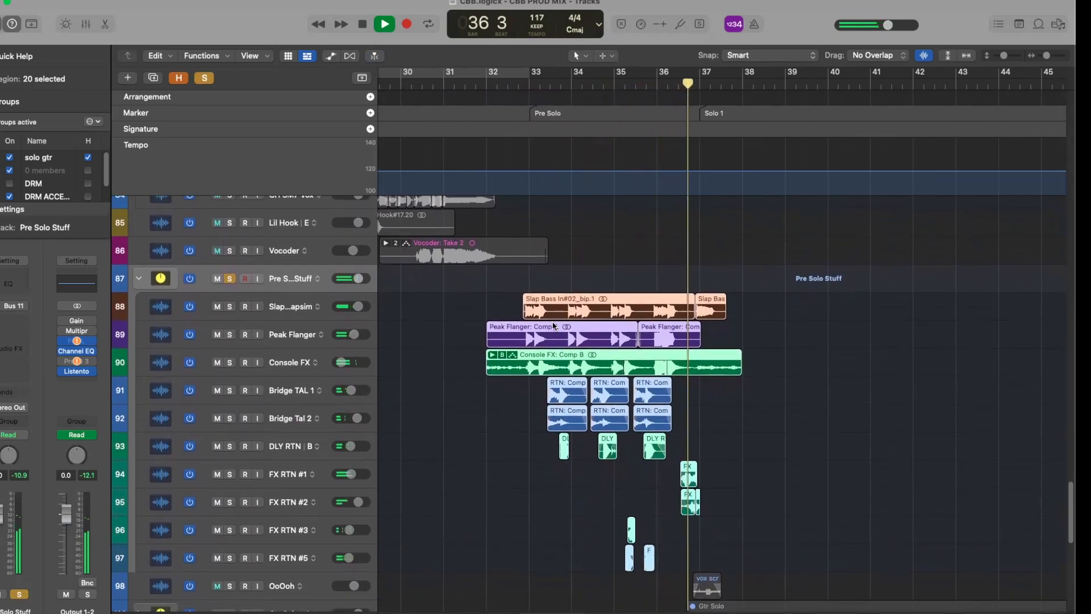
key(space)
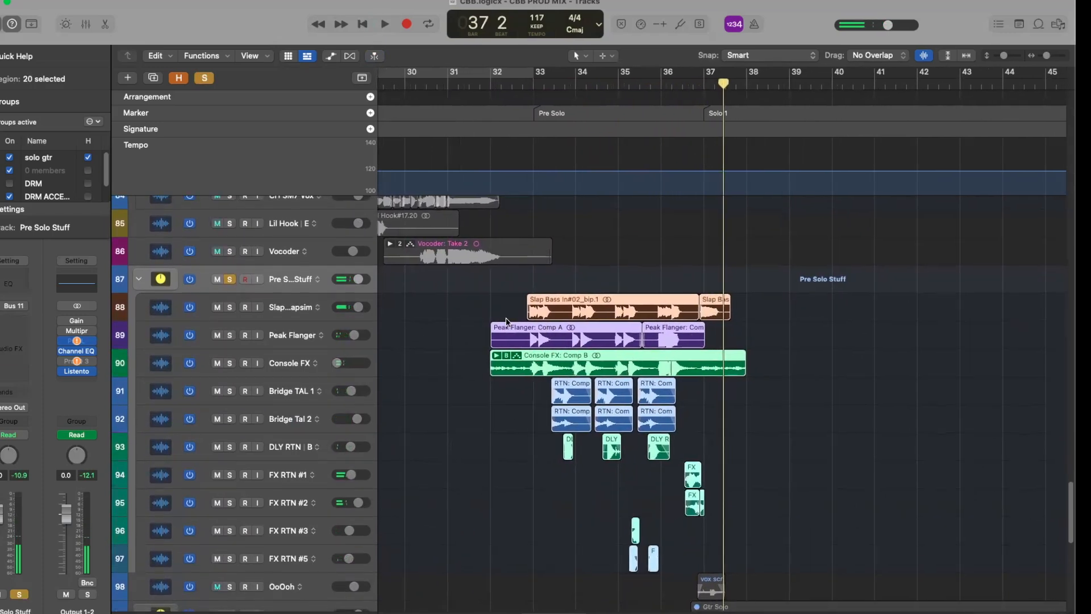
Move the solo from the Pre Solo Stuff stack to the Slap Bass track, play it from bar 32 beat 4, then turn its solo off.
click(506, 319)
click(230, 280)
click(229, 307)
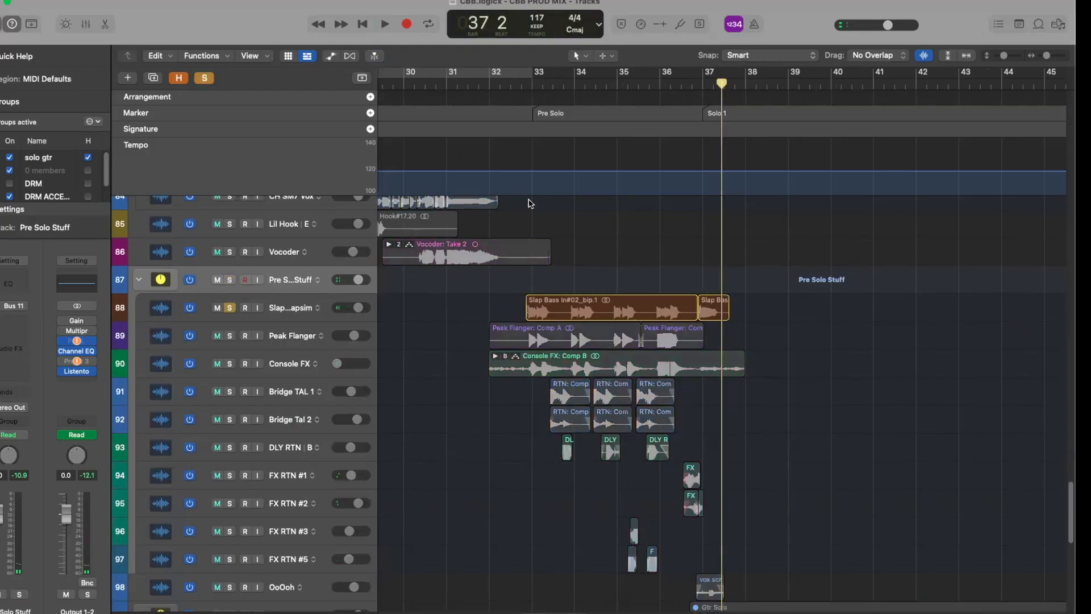
drag(529, 82, 519, 85)
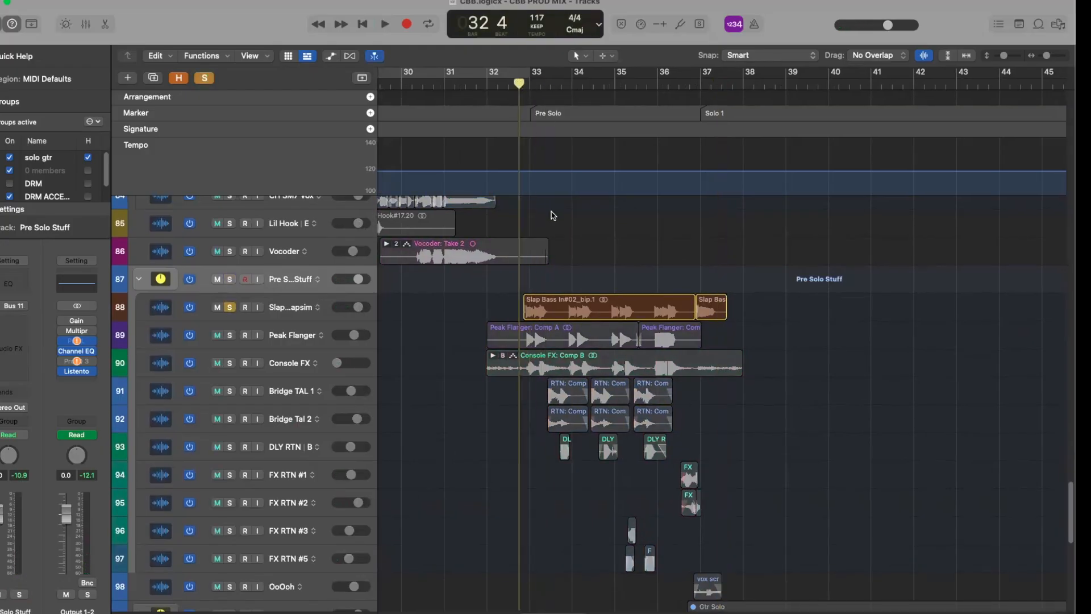
key(space)
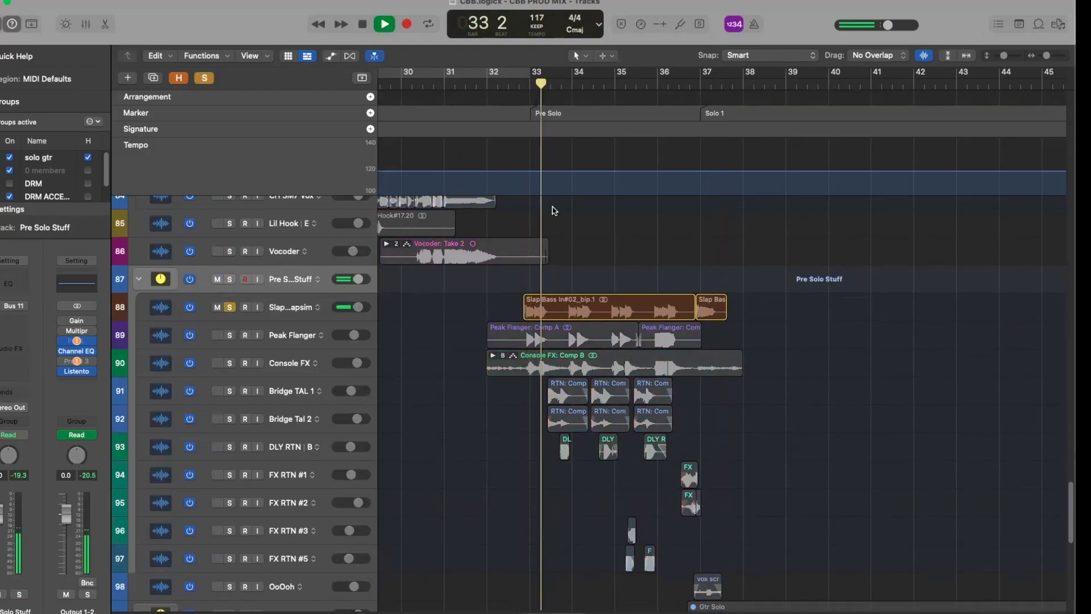
key(space)
click(245, 304)
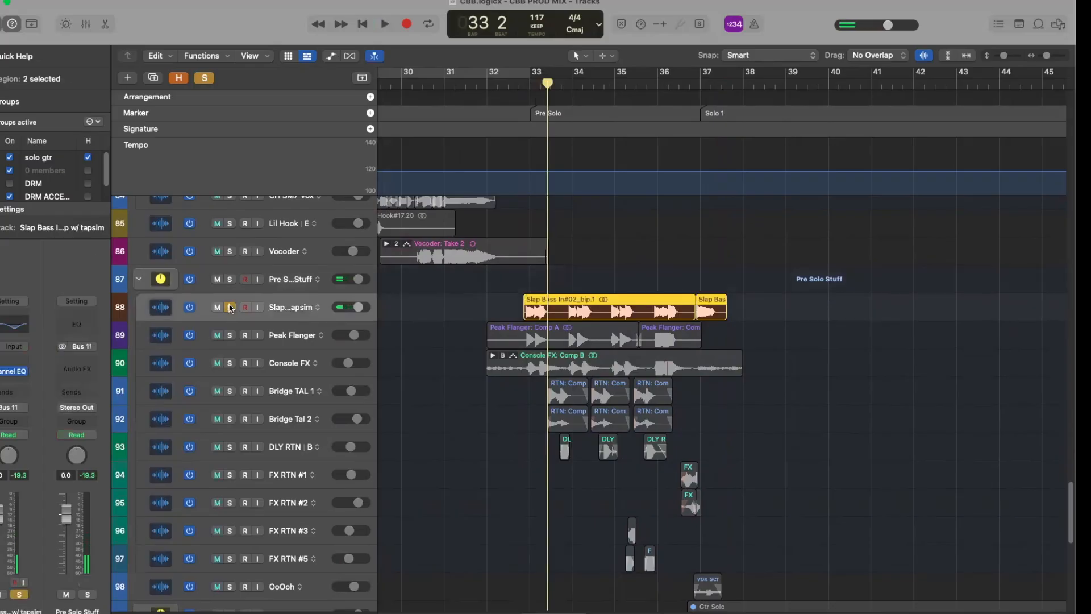
click(229, 307)
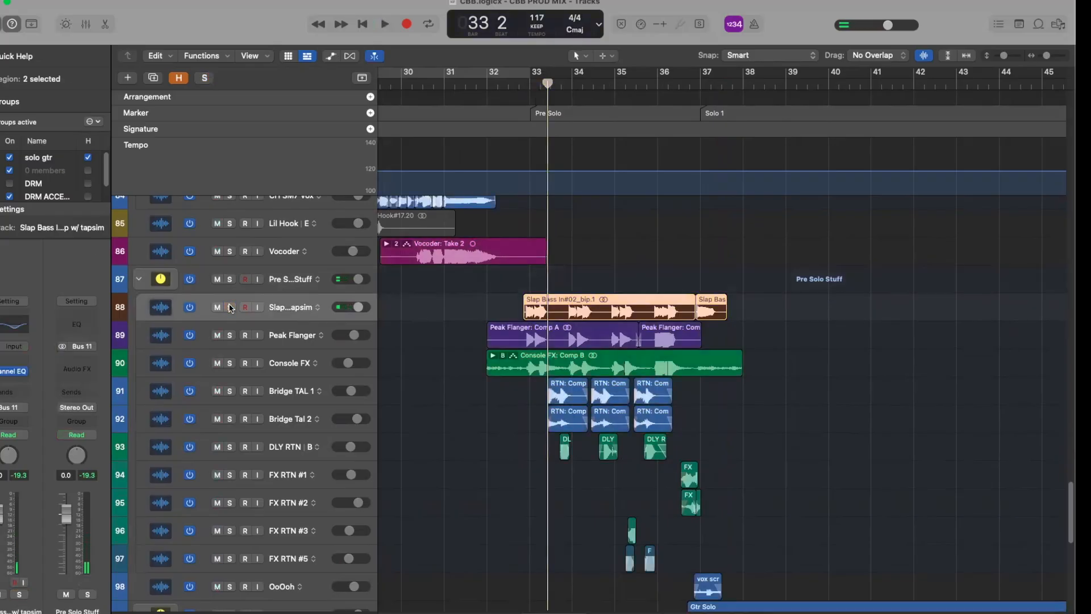
Solo the Peak Flanger track, play it from bar 32 beat 4 to bar 33 beat 2, then turn the solo off and select the track.
click(230, 335)
drag(549, 94, 520, 93)
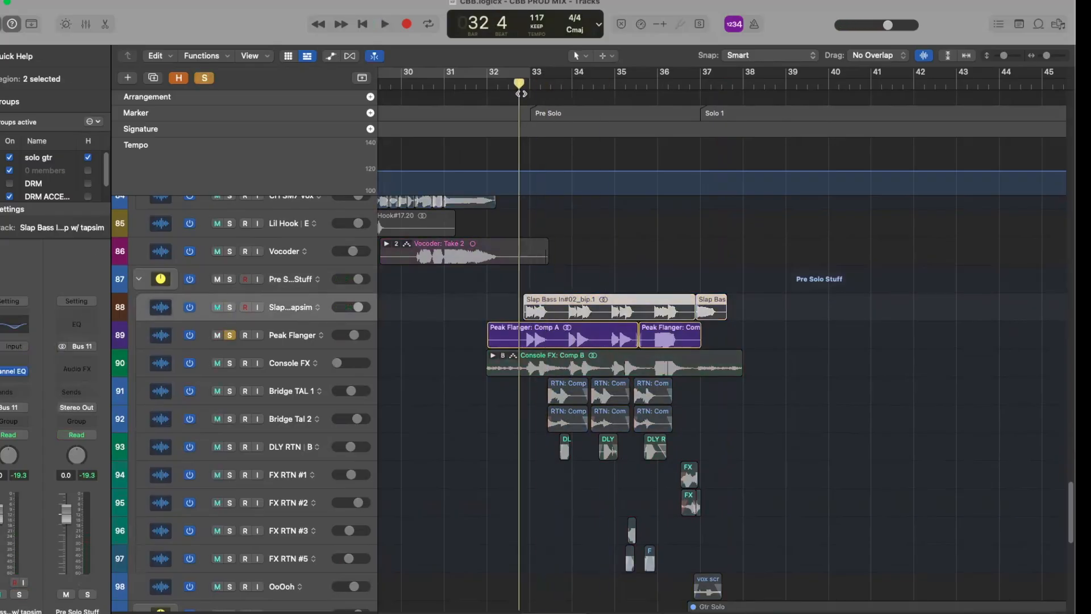
key(space)
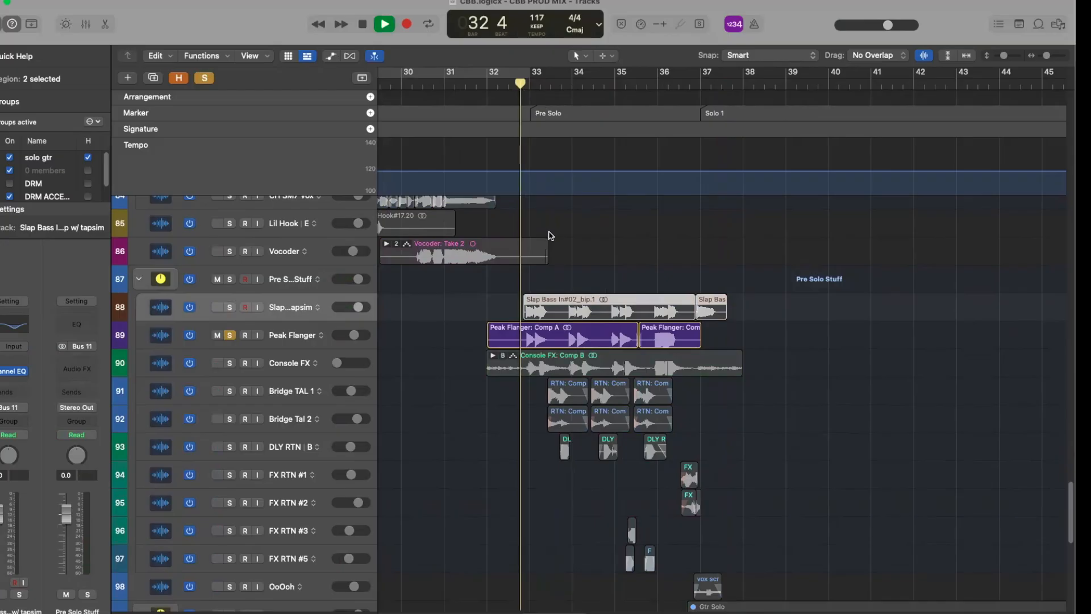
key(space)
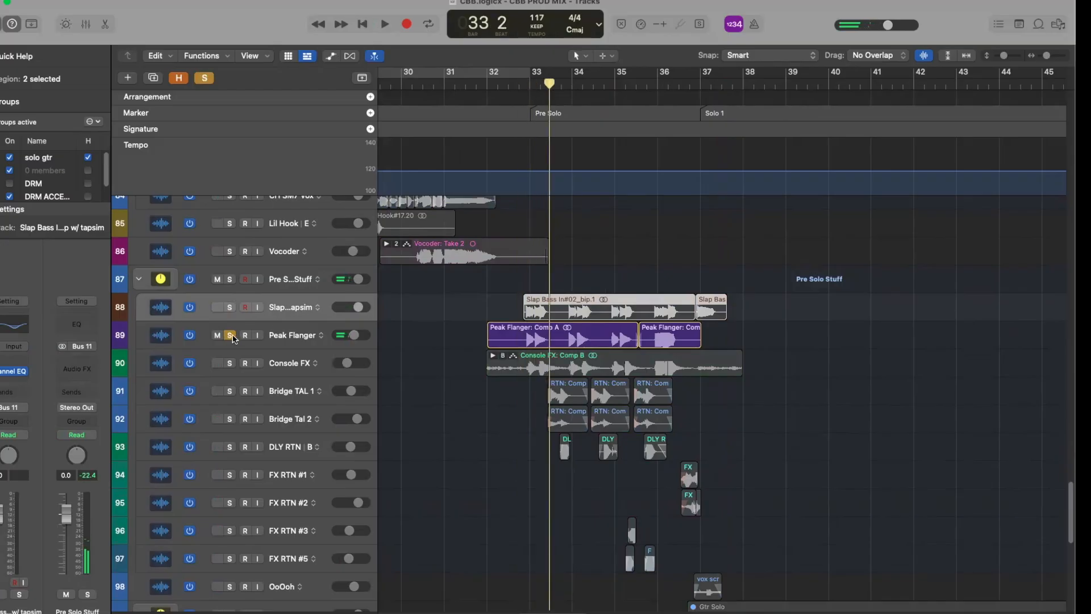
click(230, 336)
click(289, 341)
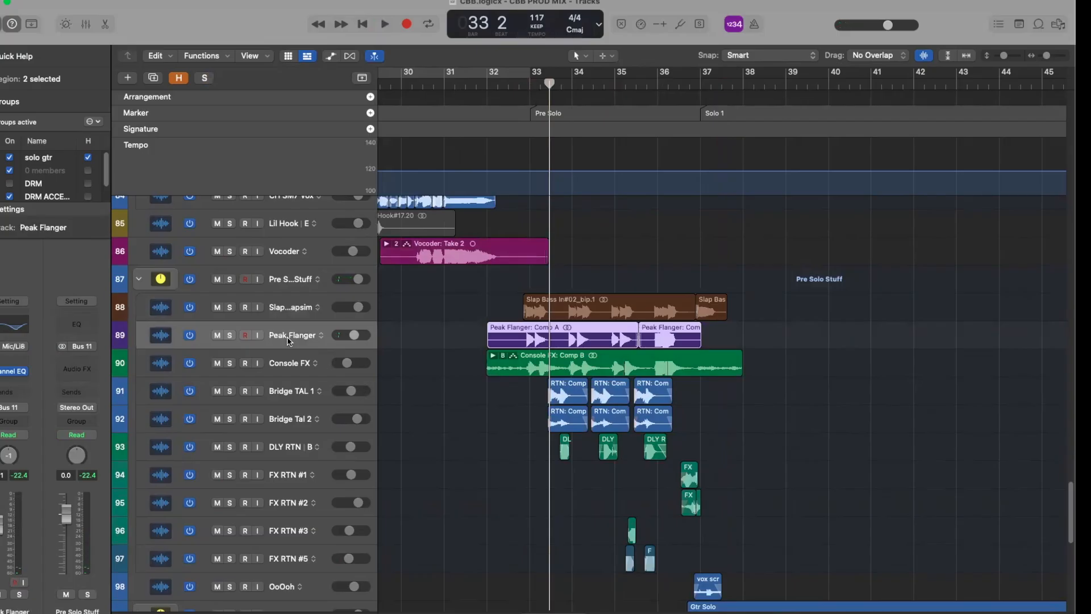
Select and solo the Console FX track, play it from bar 32 to bar 36 beat 2 and show the track automation.
click(286, 365)
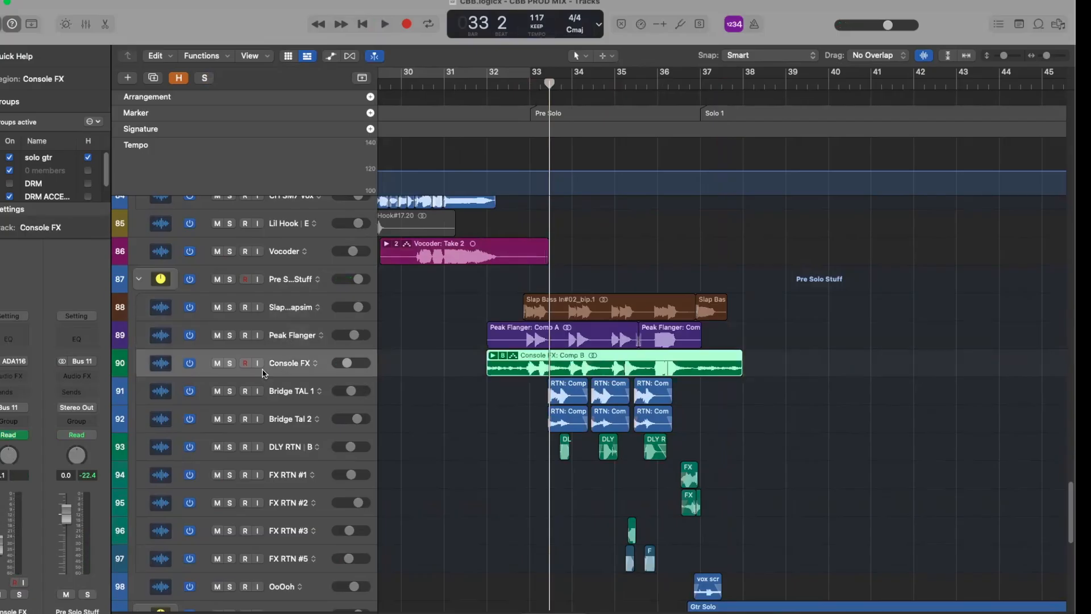
click(228, 367)
drag(550, 86, 492, 94)
key(space)
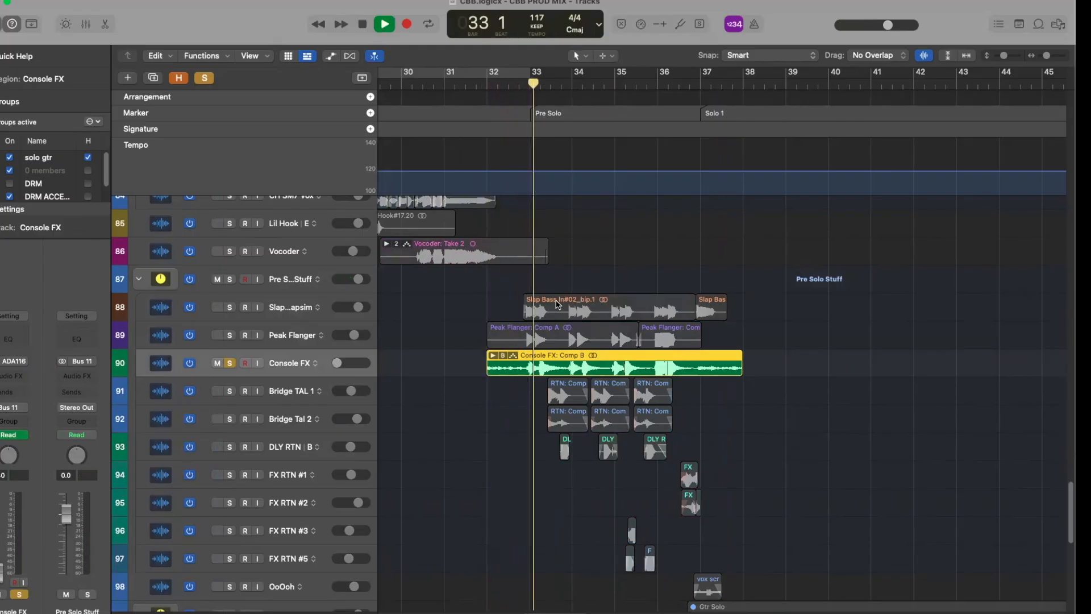
key(a)
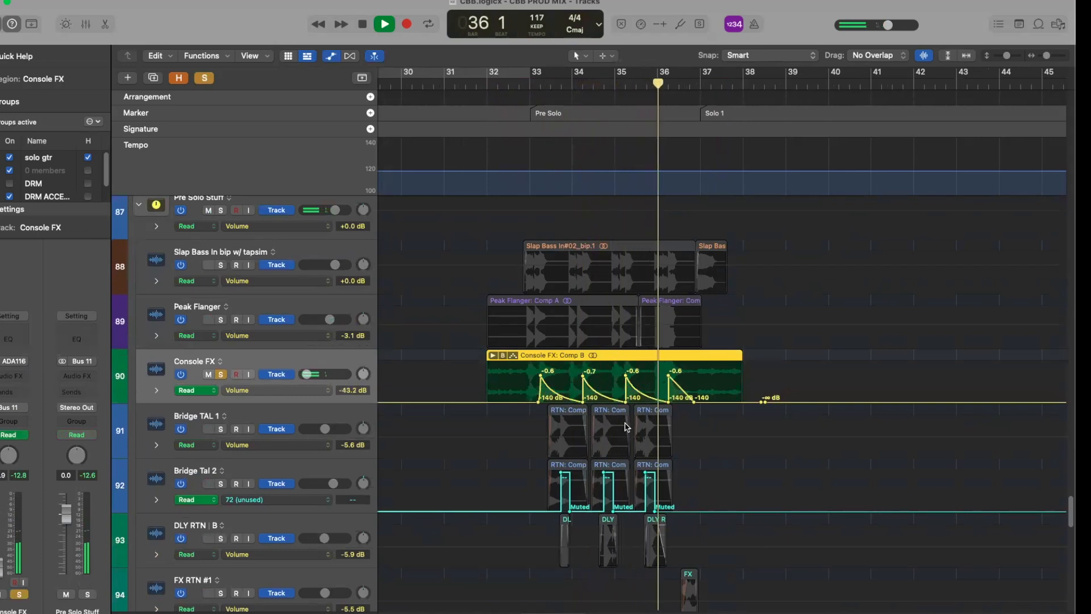
key(space)
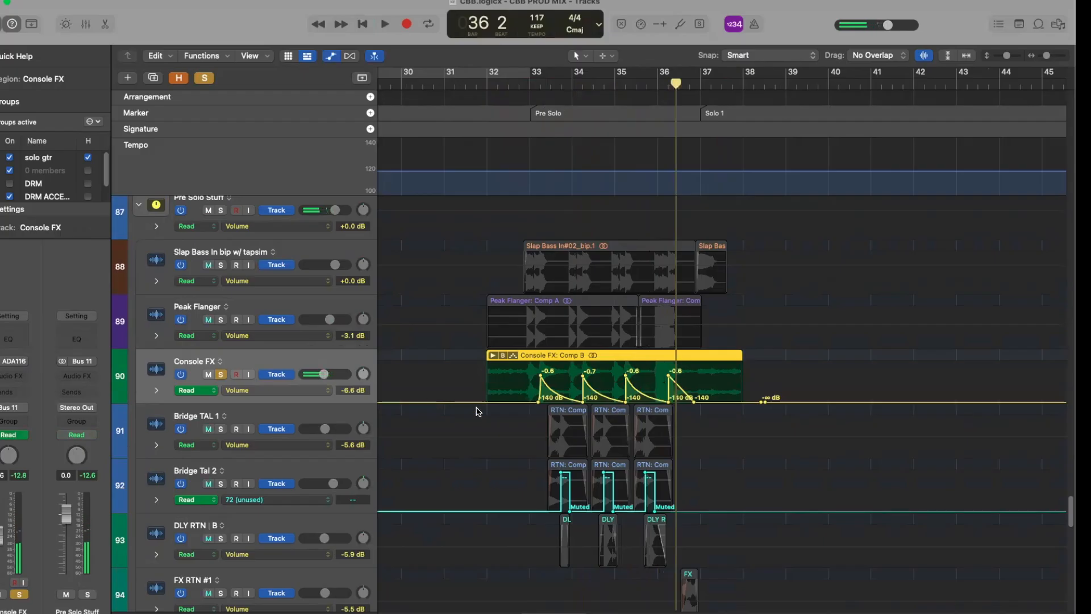
Flatten the Console FX volume automation to +2.3 dB across its region and play the result up to bar 36 beat 3.
click(478, 405)
key(space)
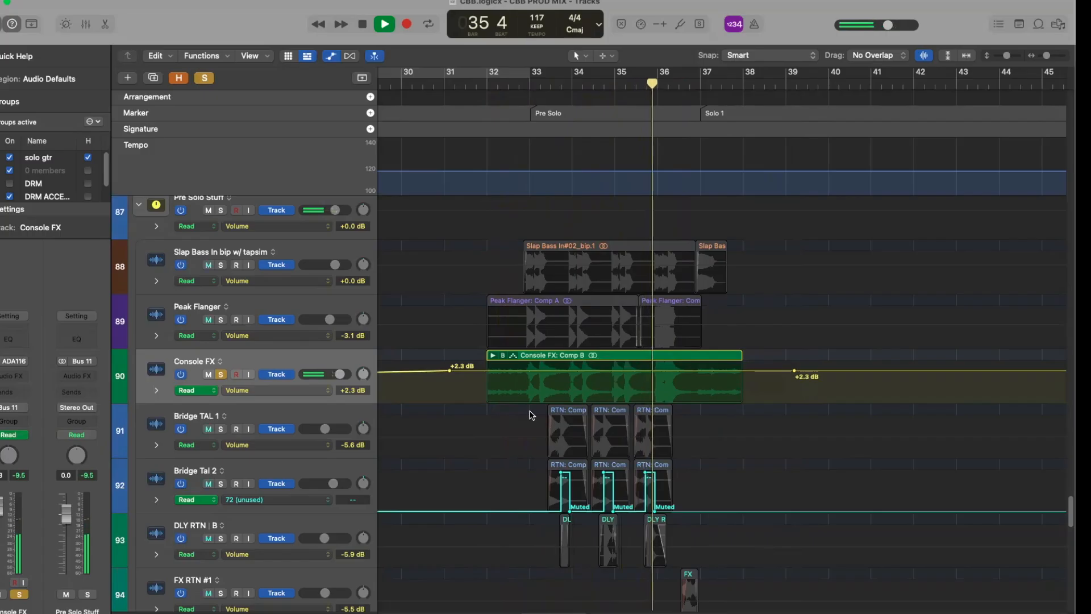
key(space)
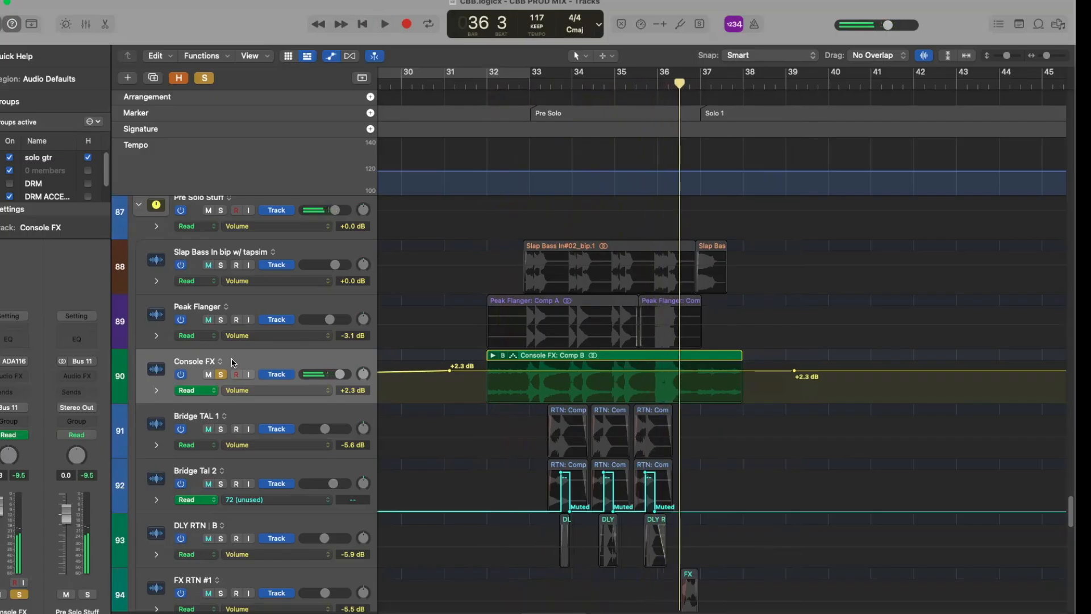
Select the Console FX track again and replay its soloed, flattened part from bar 32.
click(233, 362)
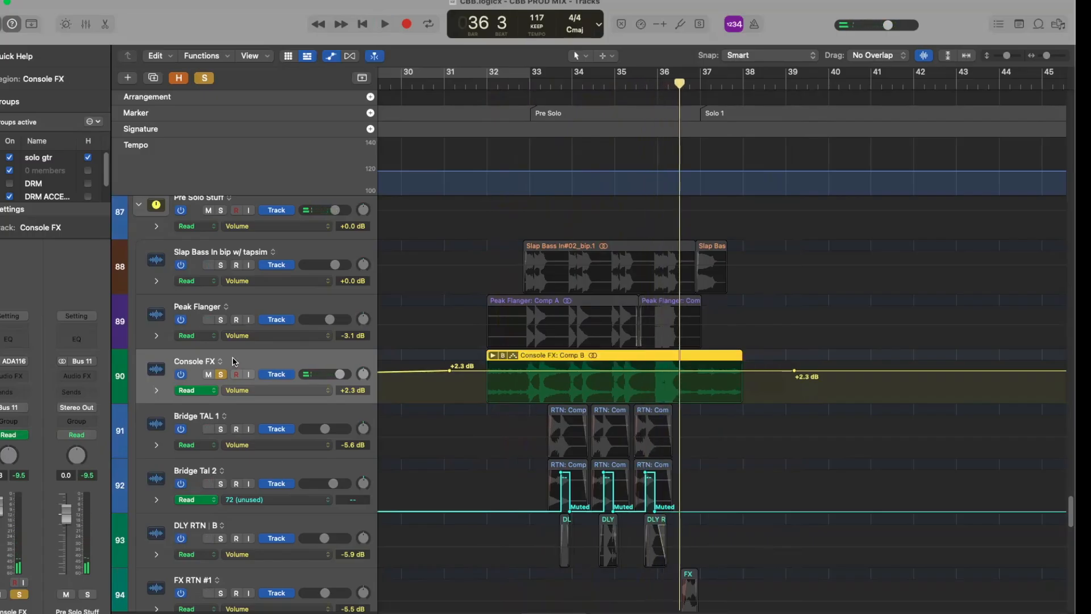
click(493, 84)
key(space)
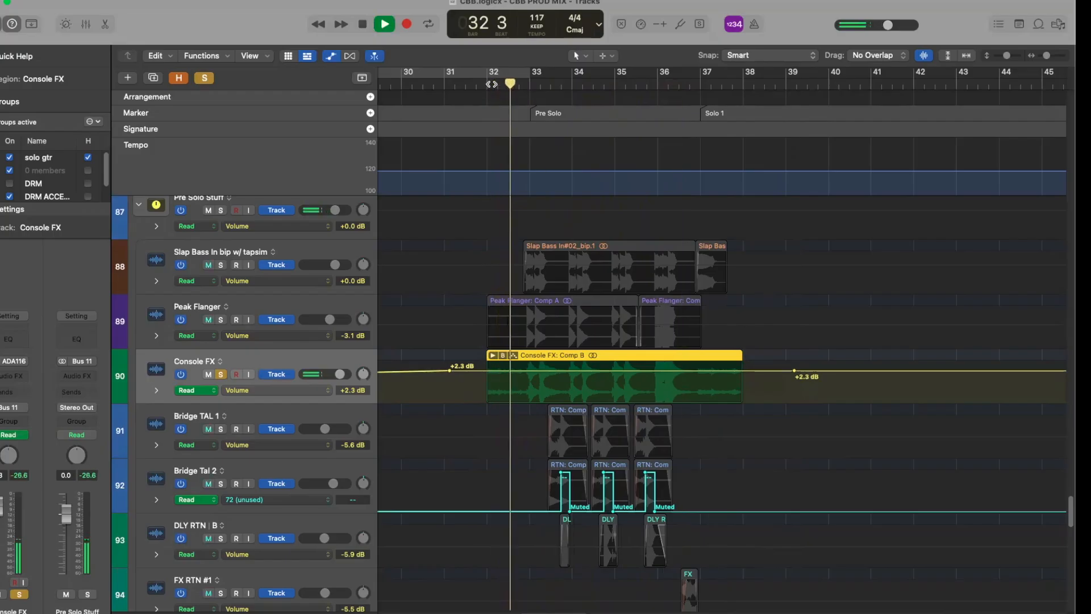
Move the playhead back into bar 32 and audition the soloed Console FX track with its level volume automation up to bar 34.
key(space)
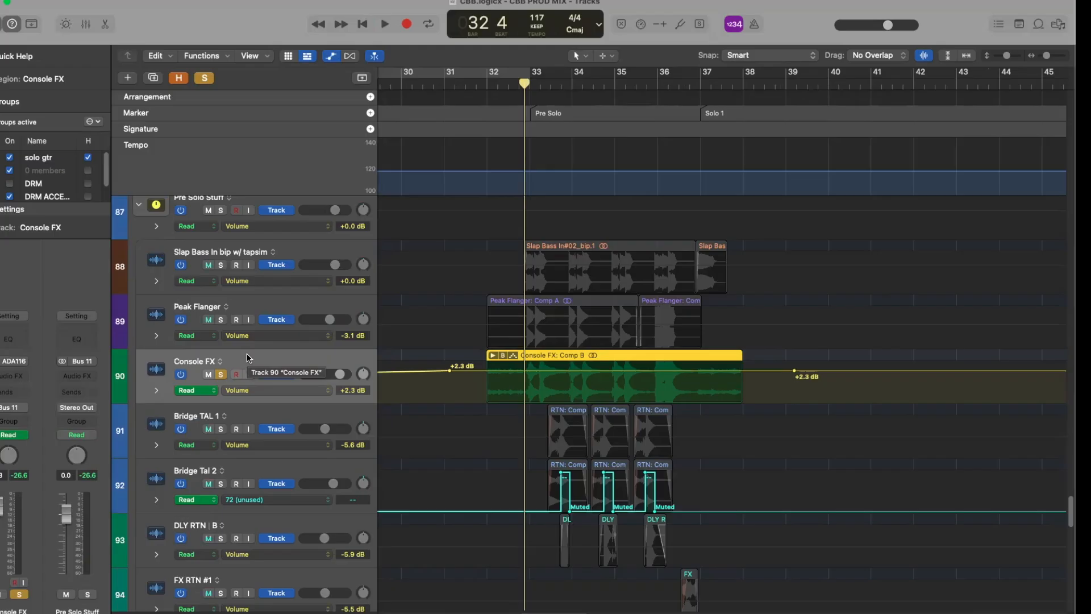
mouse_move(525, 83)
mouse_down()
mouse_move(488, 82)
mouse_move(539, 83)
mouse_move(518, 84)
mouse_up()
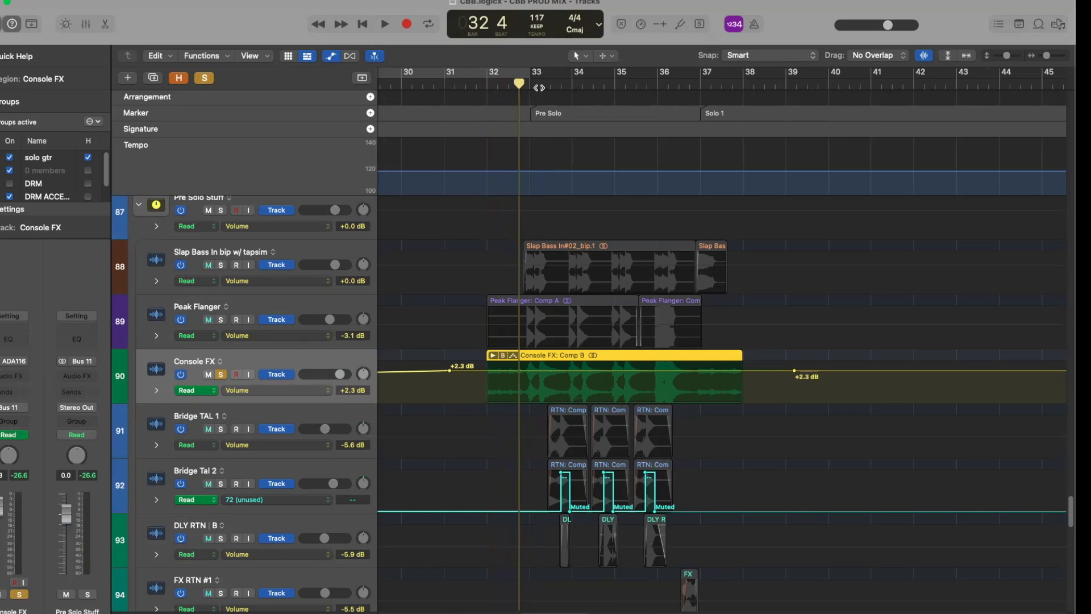
click(505, 84)
key(space)
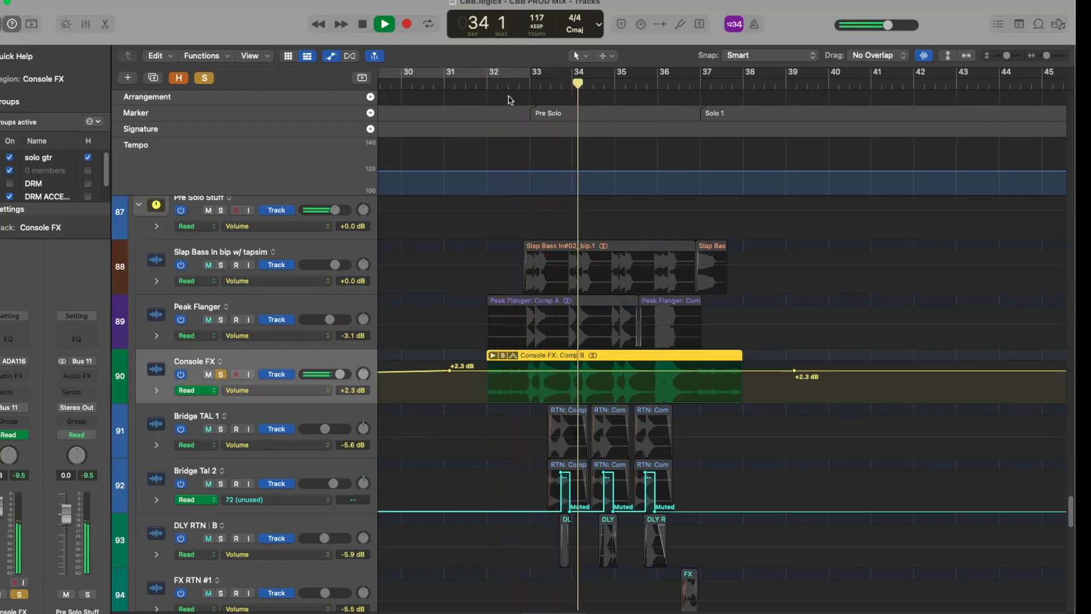
key(space)
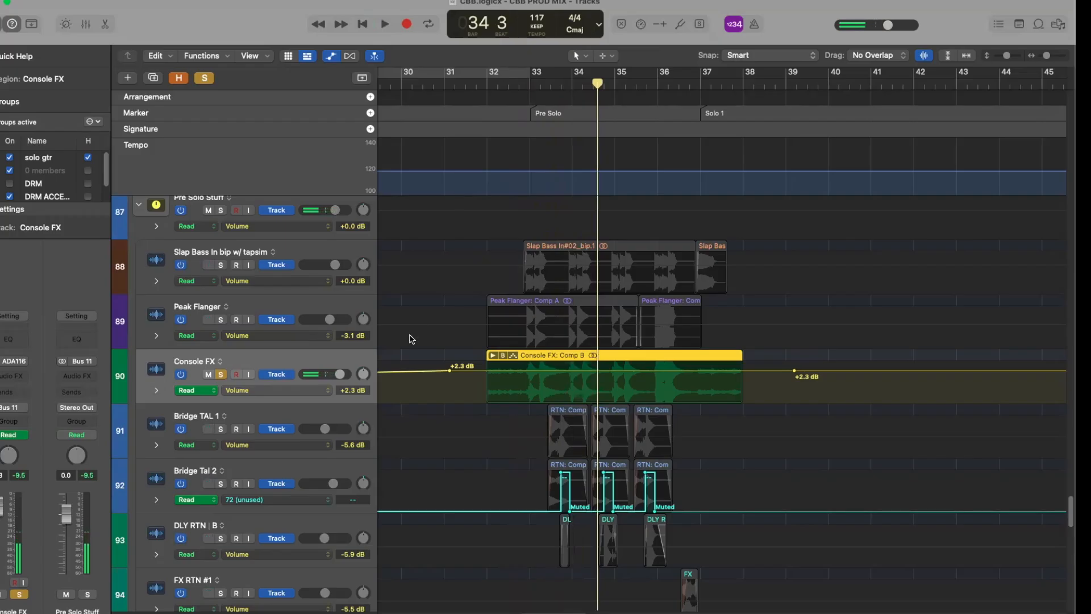
Undo the last two Console FX volume automation changes, audition the track from around bar 33, and unsolo it.
key(super+z)
key(super+z)
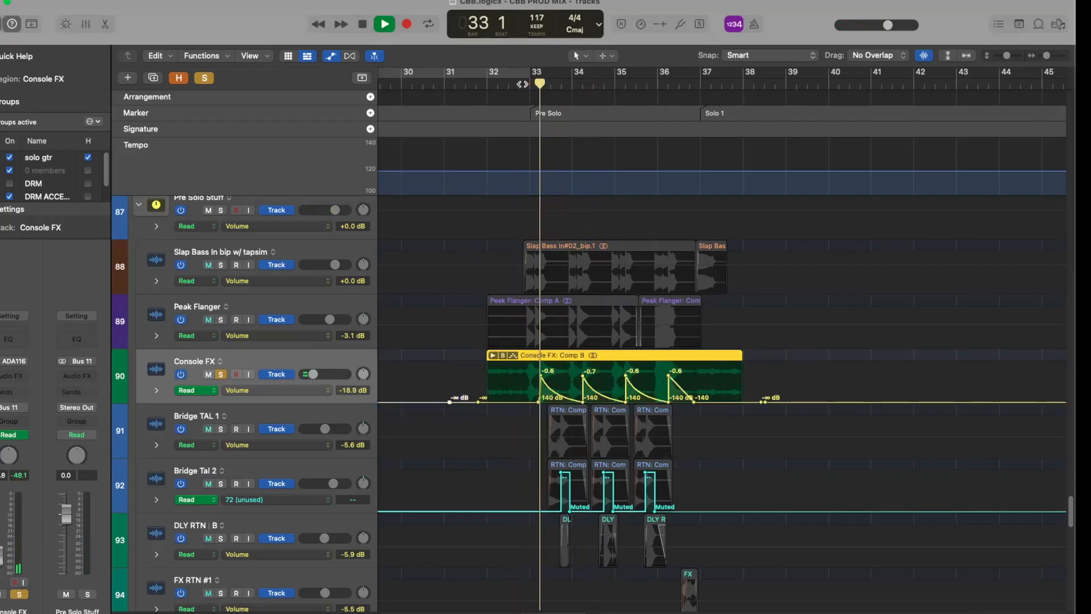
key(space)
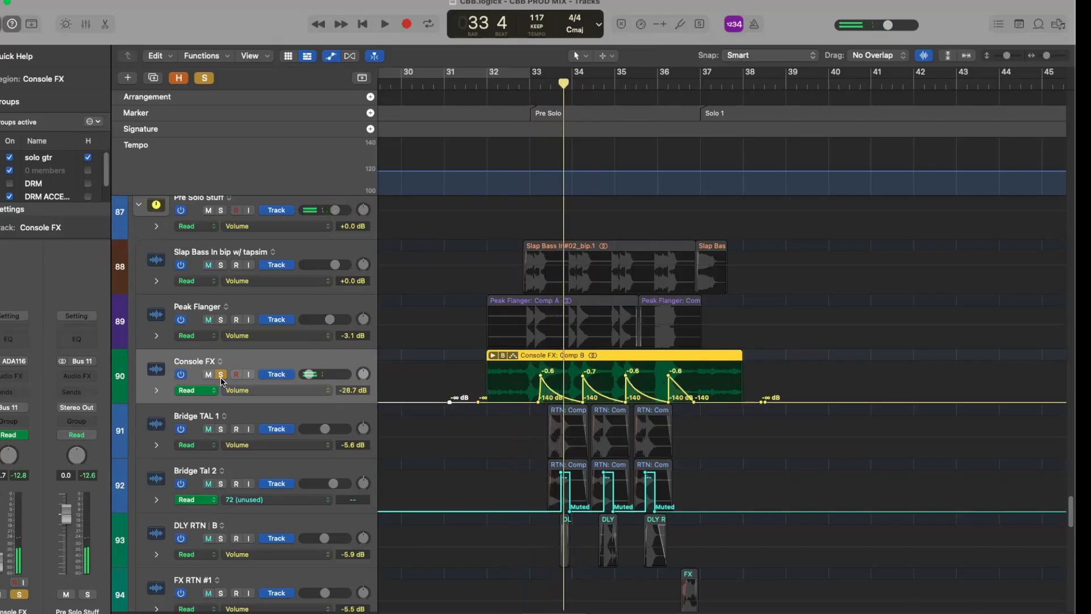
click(221, 375)
Solo the Bridge TAL 1 track, audition its three regions, and unsolo it.
click(239, 415)
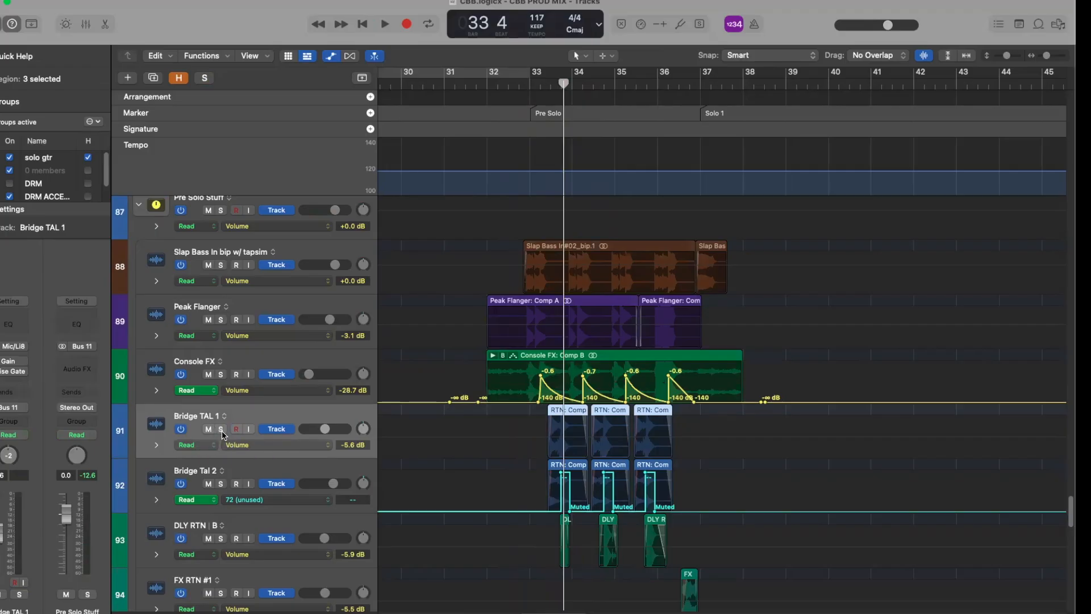
click(221, 430)
scroll(563, 220, down, 2)
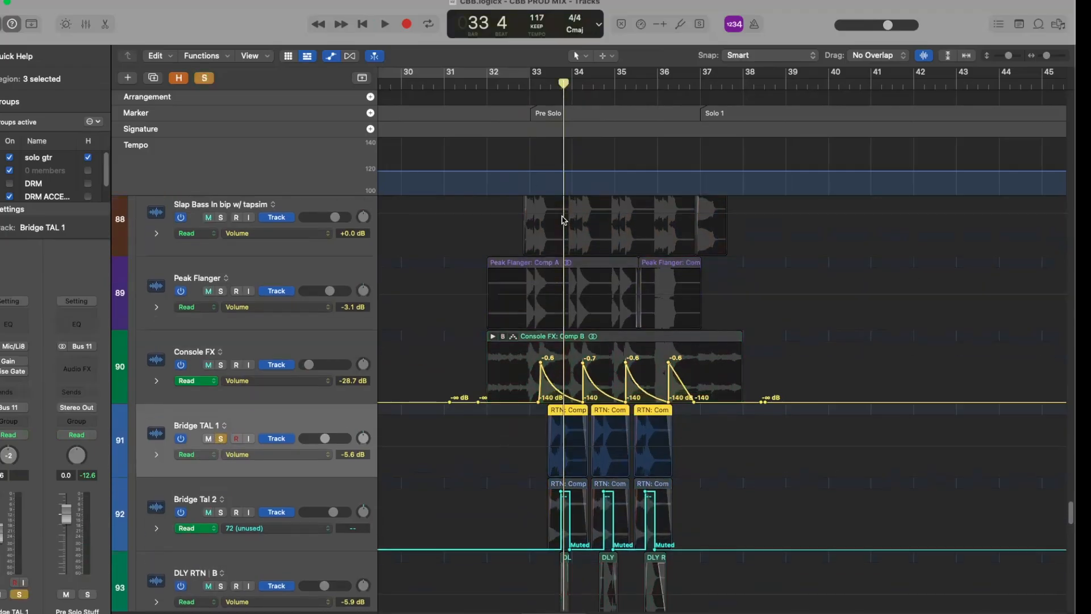
key(space)
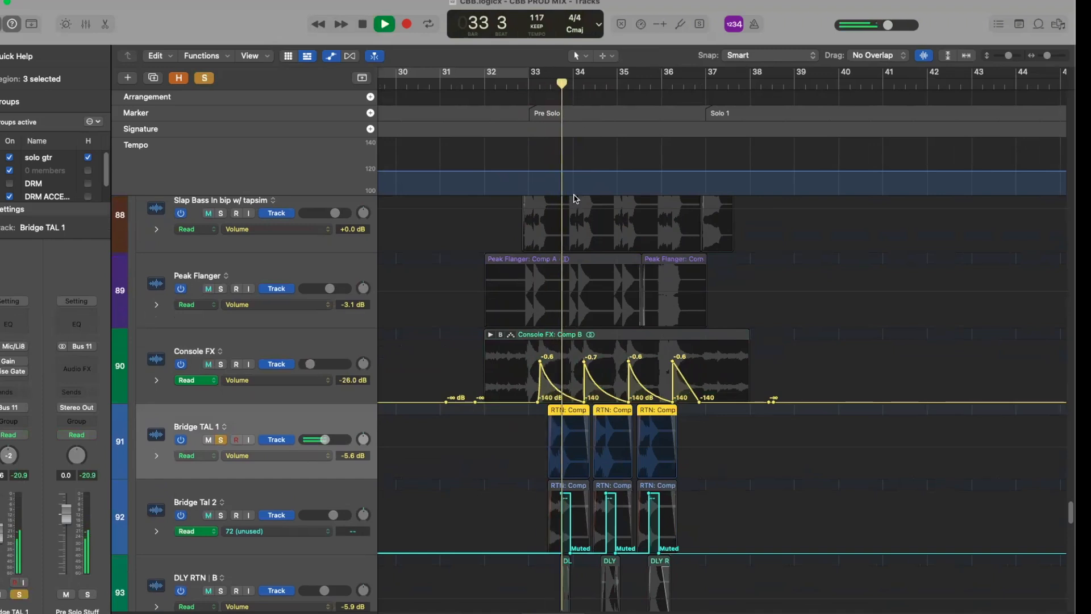
scroll(574, 198, up, 3)
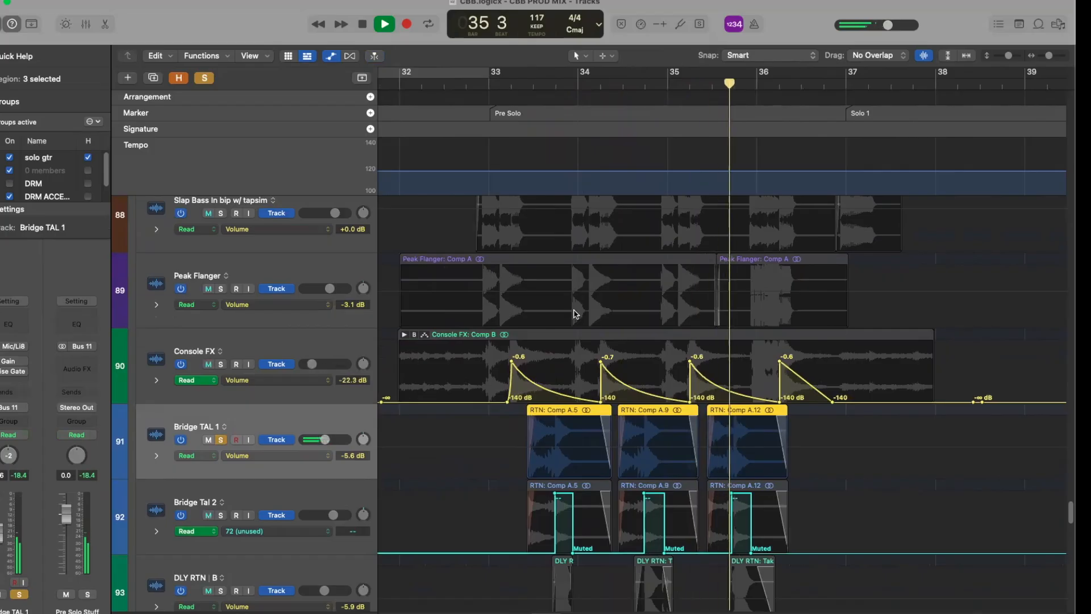
key(space)
click(222, 439)
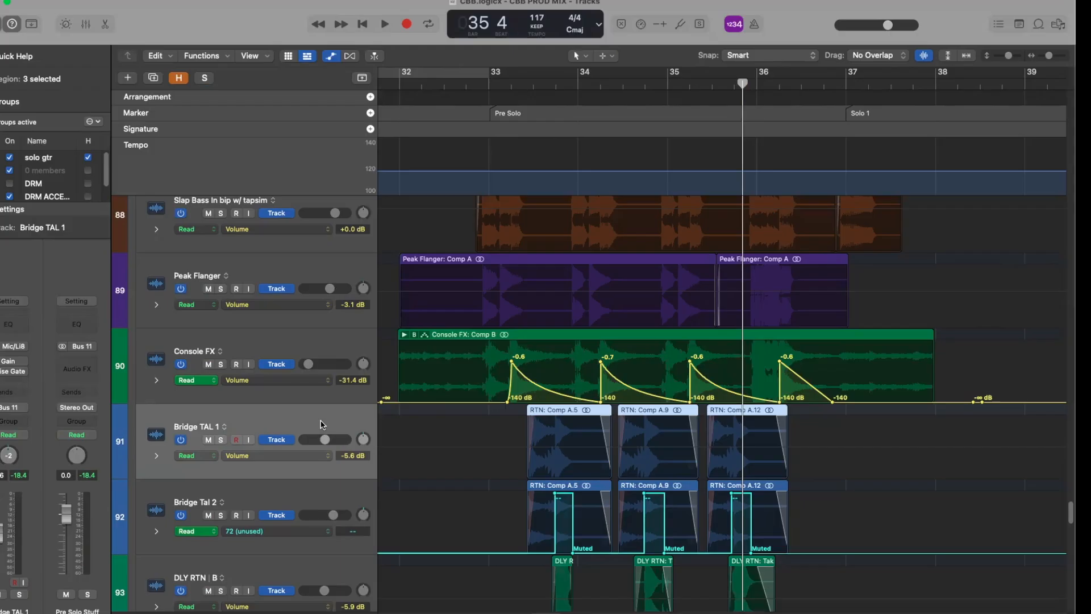
Play the Pre Solo section without any solo from the middle of bar 33 through bar 34.
click(533, 82)
key(space)
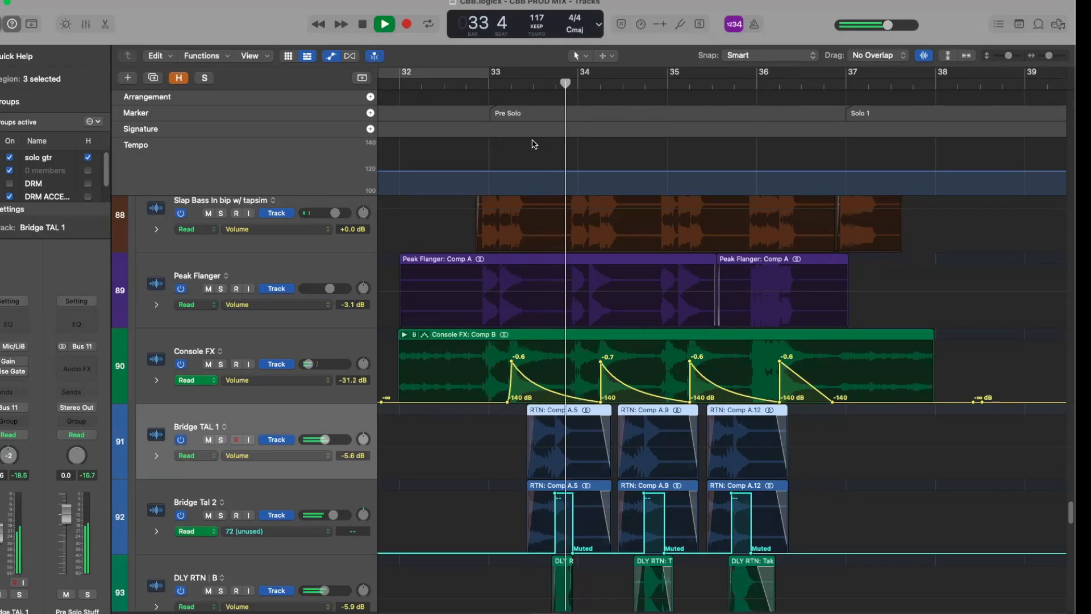
key(space)
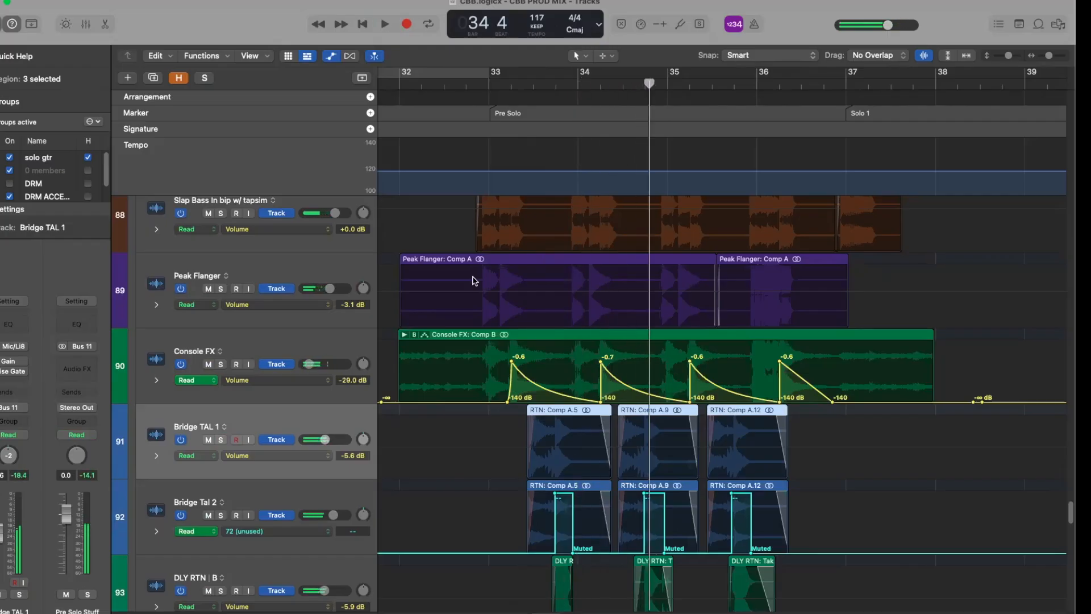
Audition Bridge TAL 1 and Bridge Tal 2 soloed together, continue with Bridge Tal 2 alone, and clear the solos.
click(220, 440)
click(221, 515)
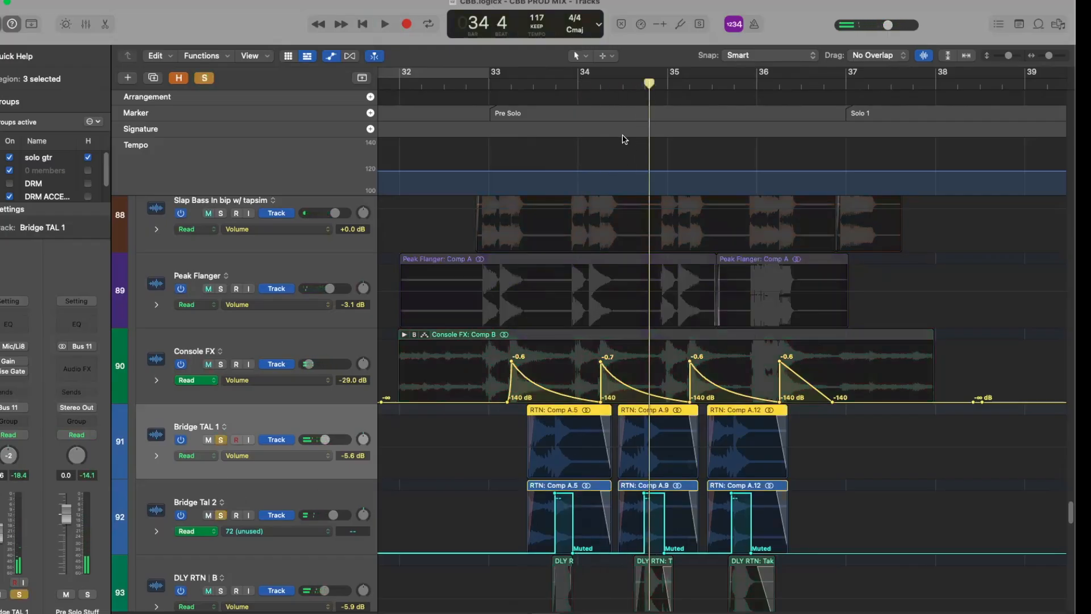
click(523, 84)
key(space)
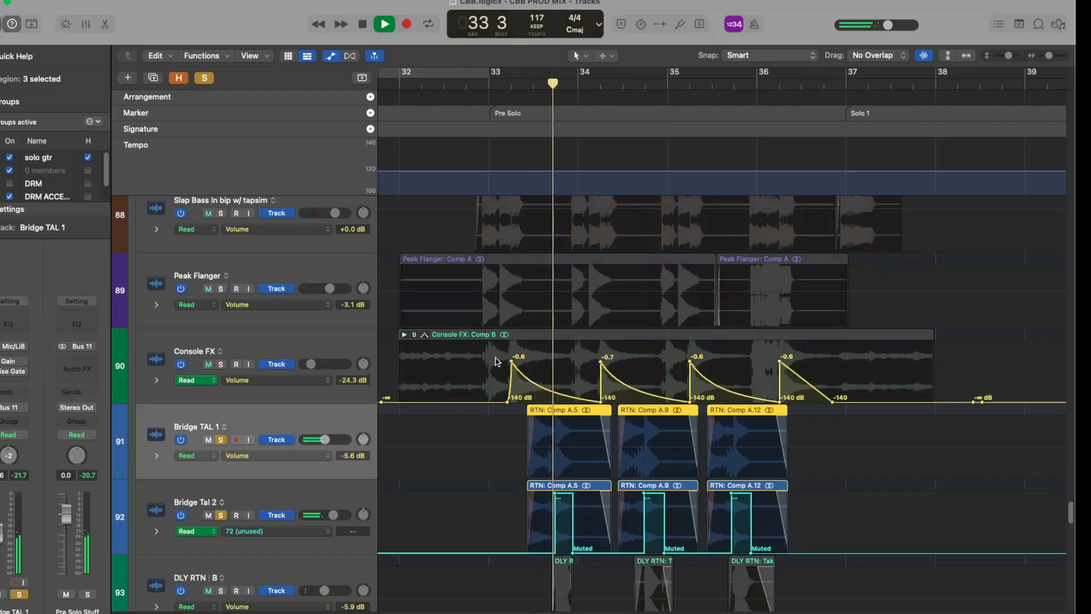
click(220, 439)
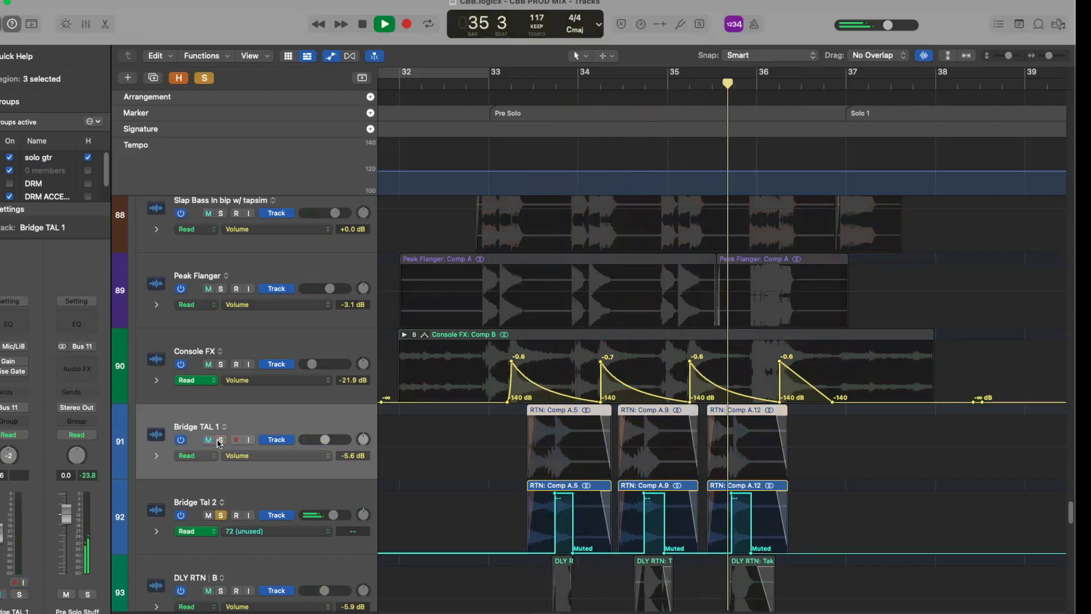
key(space)
click(220, 440)
alt+click(222, 514)
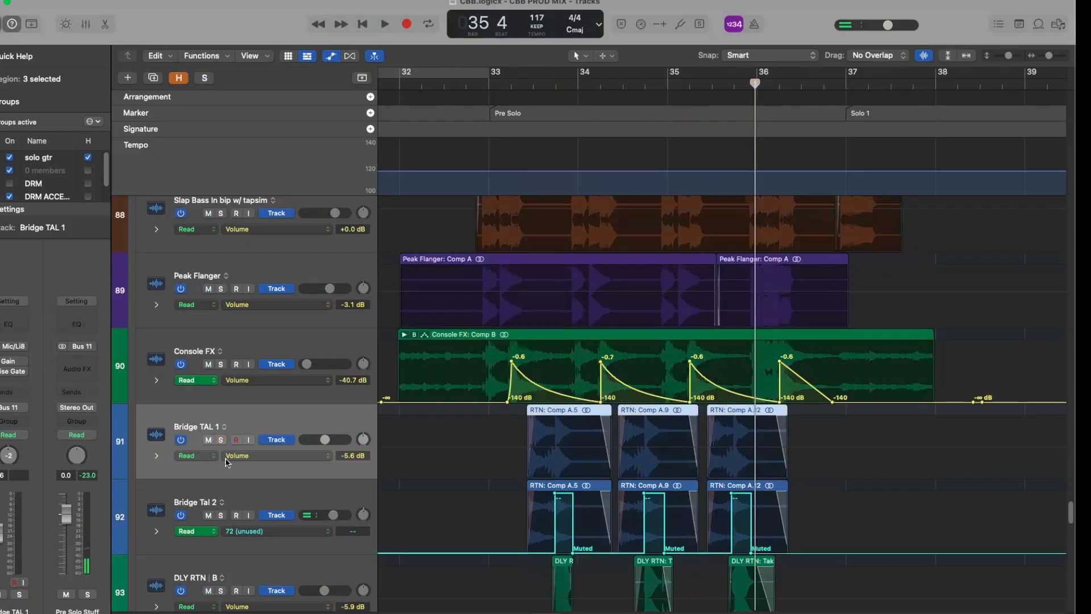
Solo the DLY RTN | B track, audition its delay regions from bar 33 to bar 36, and unsolo it.
scroll(239, 449, down, 4)
click(280, 375)
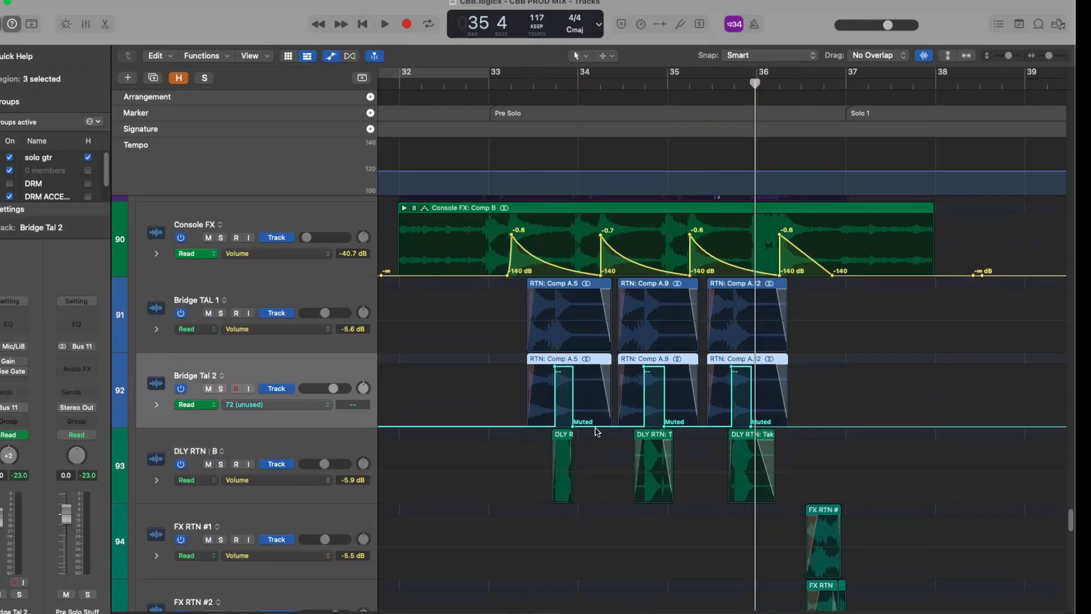
click(549, 85)
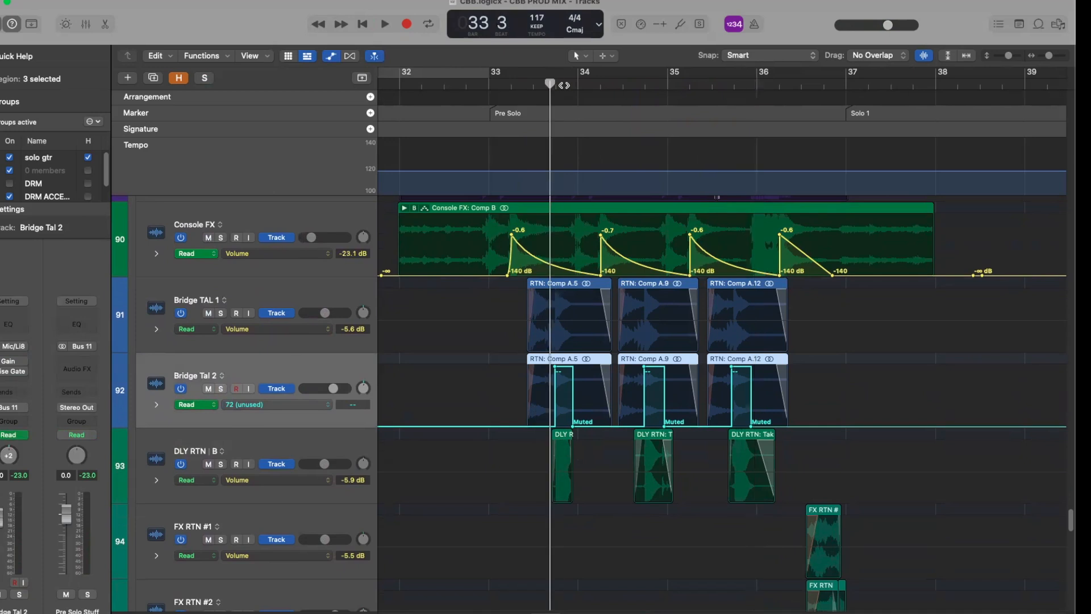
click(220, 465)
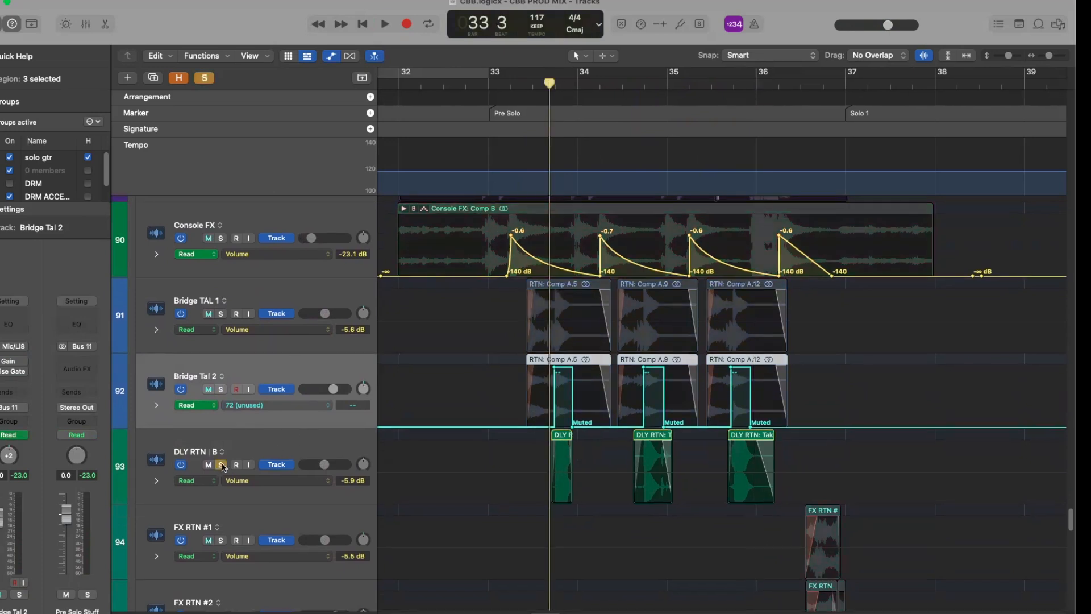
key(space)
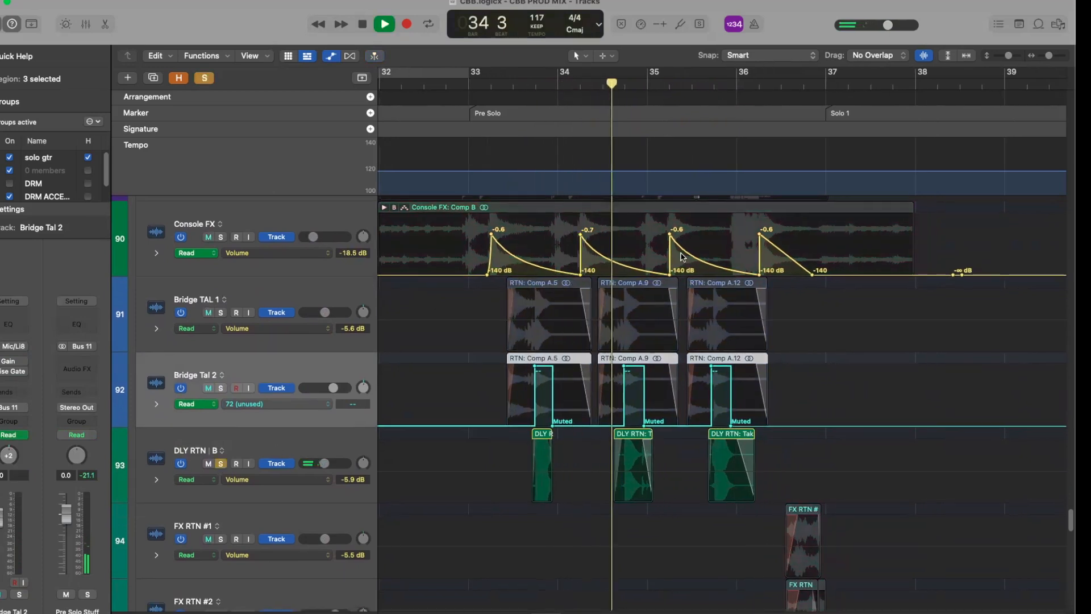
click(713, 83)
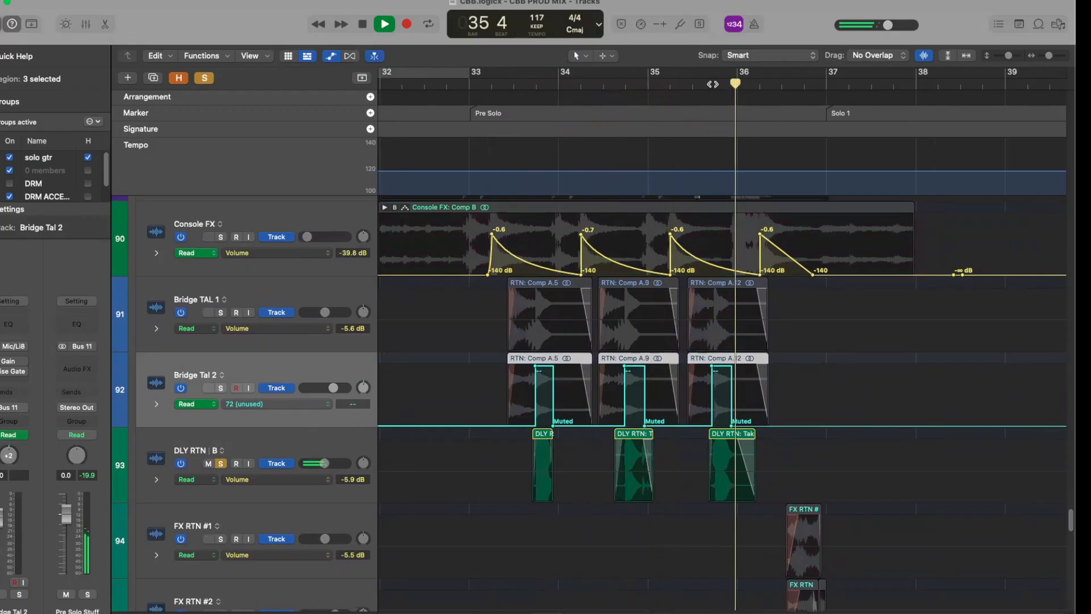
key(space)
click(220, 463)
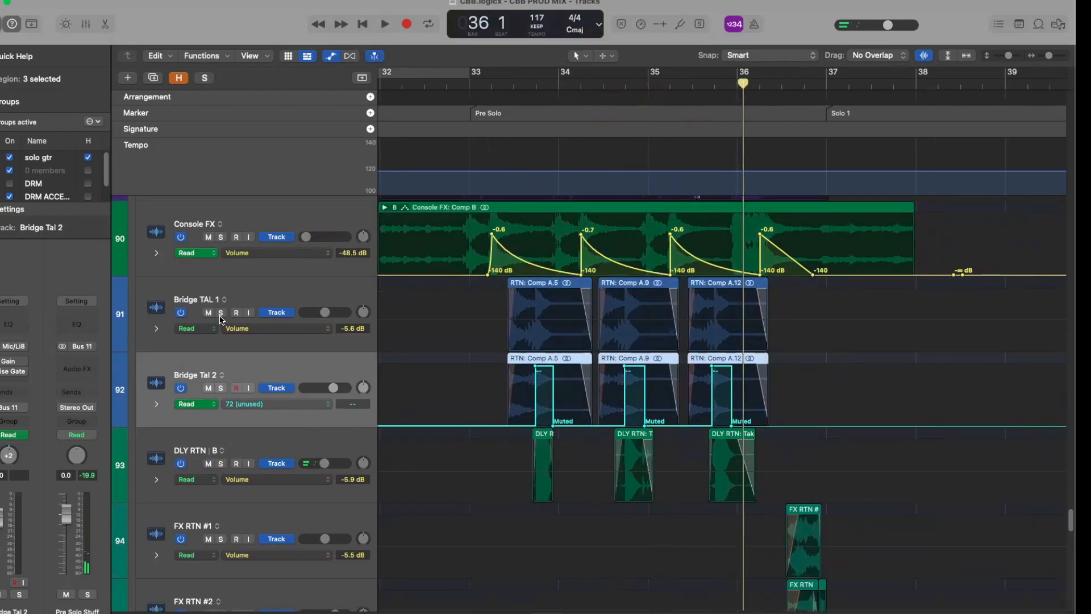
Audition the bridge effects passage from bar 33 to the start of bar 34.
key(ctrl+s)
click(508, 84)
key(space)
key(space)
key(ctrl+s)
click(494, 237)
key(super+Up)
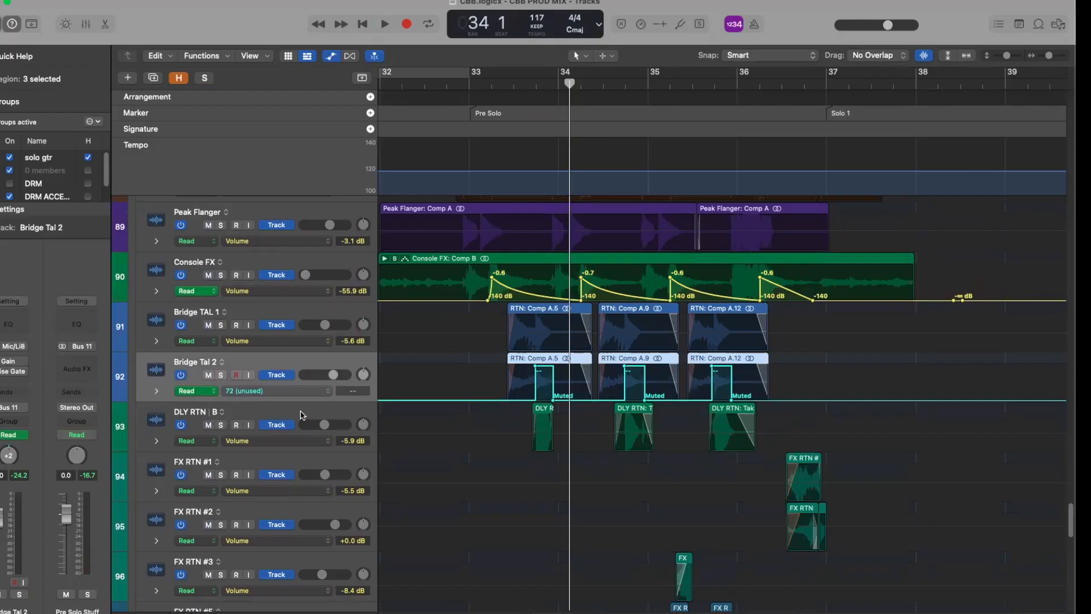
Solo the FX RTN #1 track, audition its region in bar 36, and unsolo it.
key(Down)
key(super+Down)
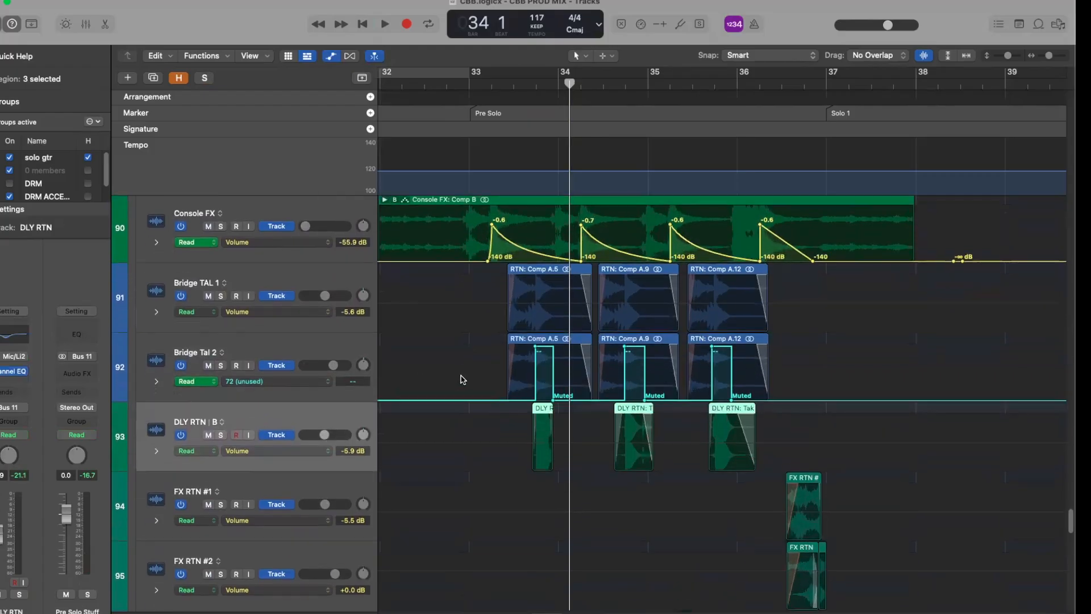
scroll(502, 533, down, 3)
scroll(521, 514, right, 5)
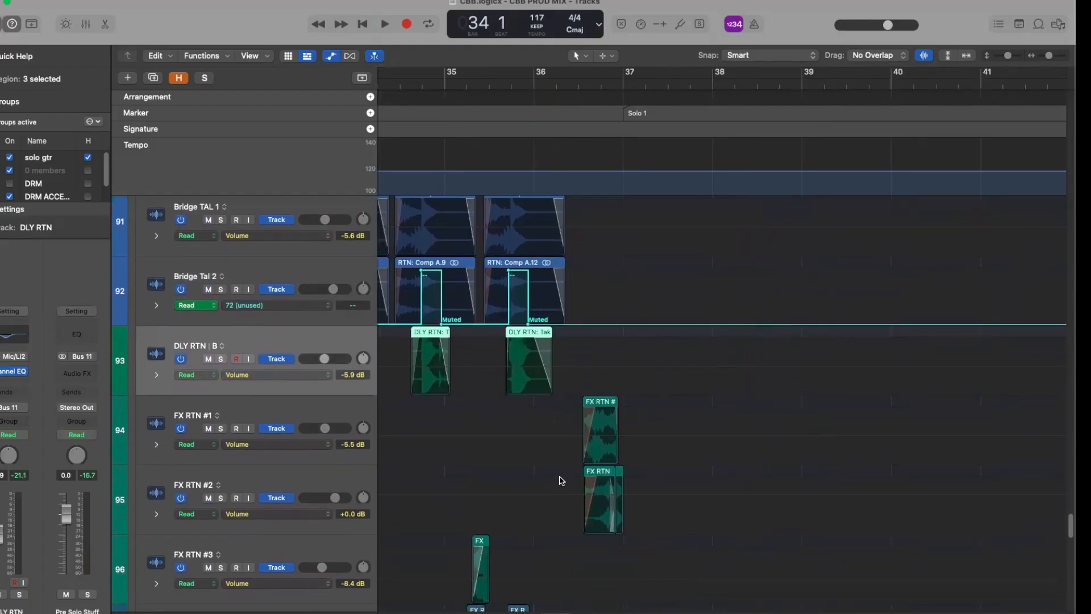
click(329, 412)
click(220, 428)
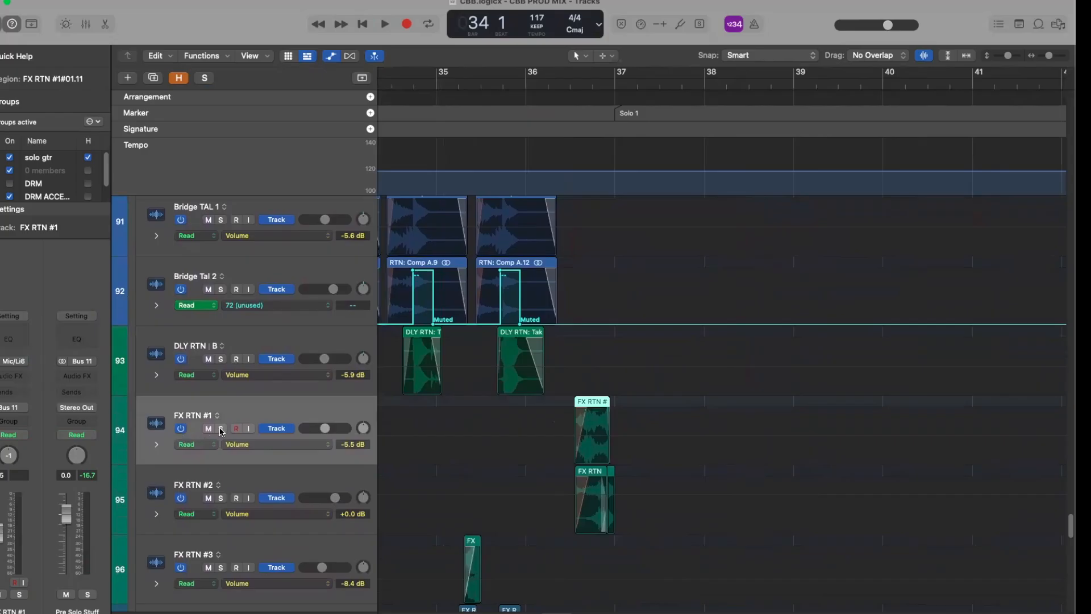
double_click(576, 85)
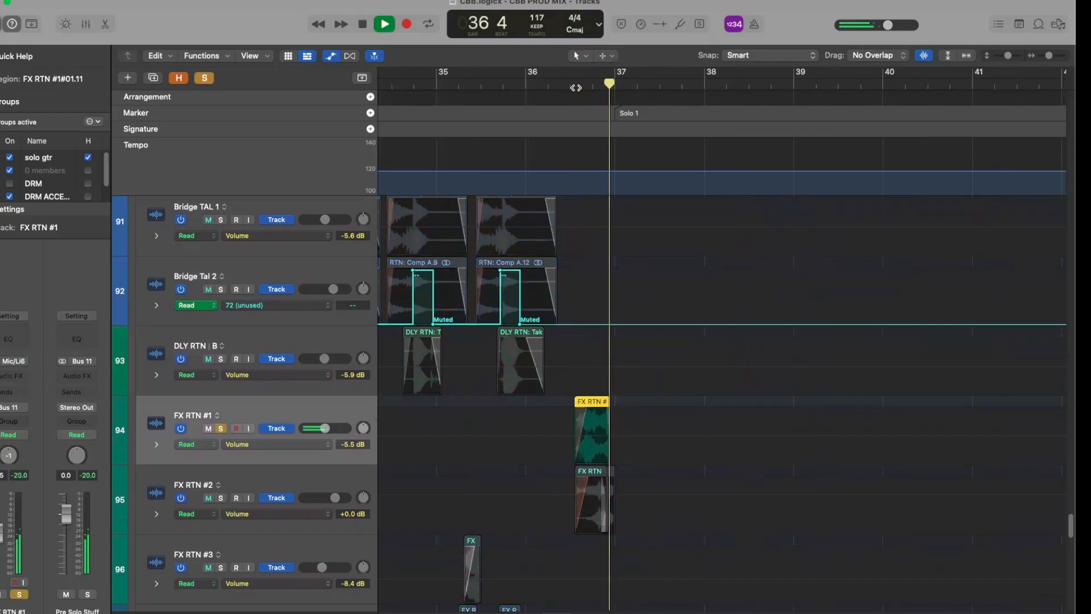
key(space)
click(221, 431)
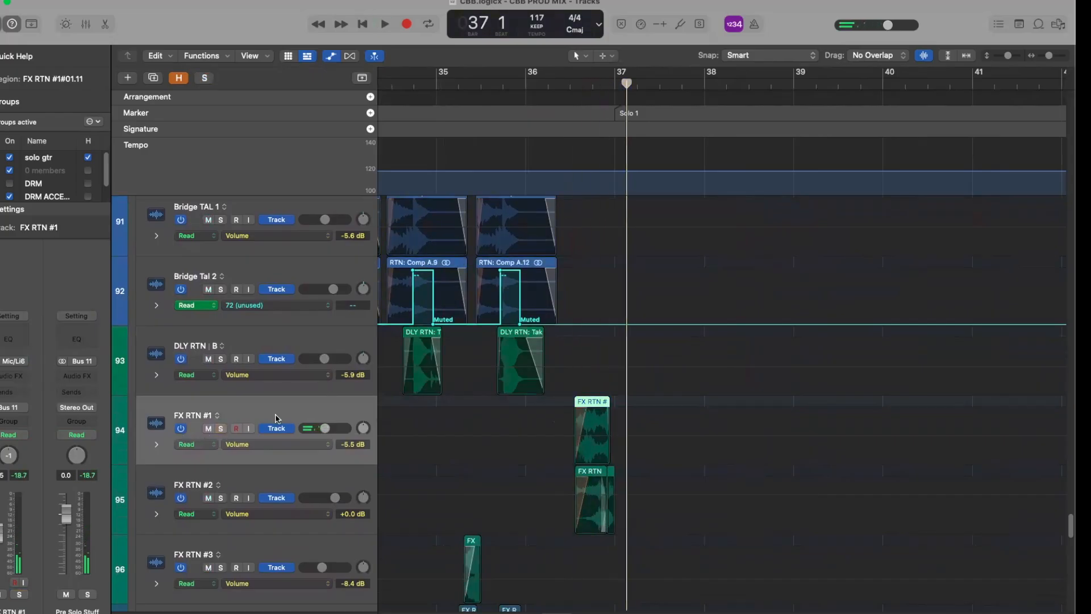
Solo the FX RTN #2 track, play its regions leading into the Solo 1 marker, and unsolo it.
scroll(277, 419, down, 3)
click(277, 419)
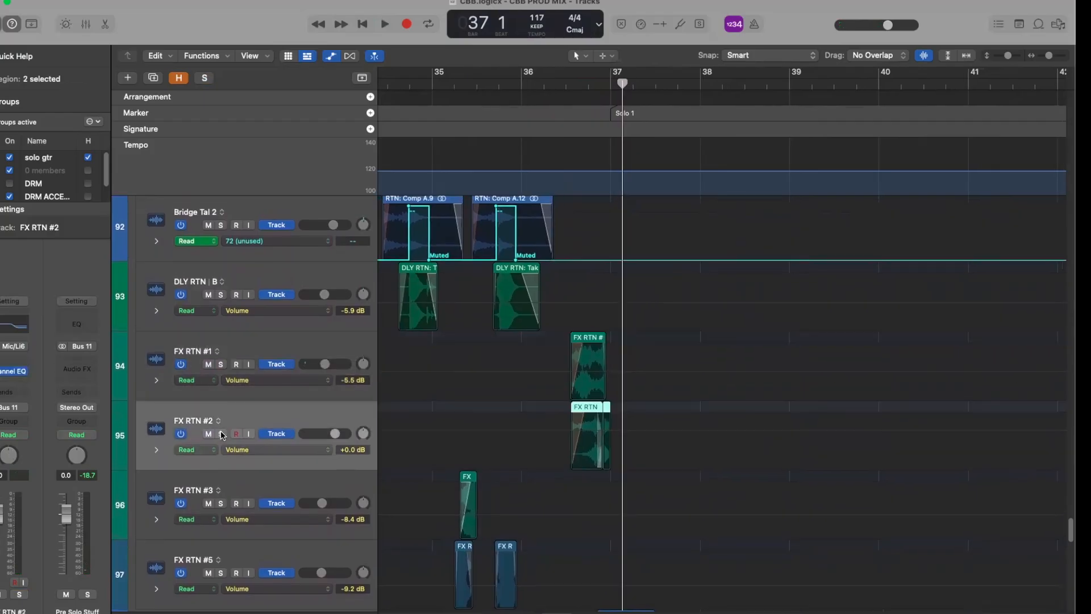
click(221, 434)
double_click(566, 86)
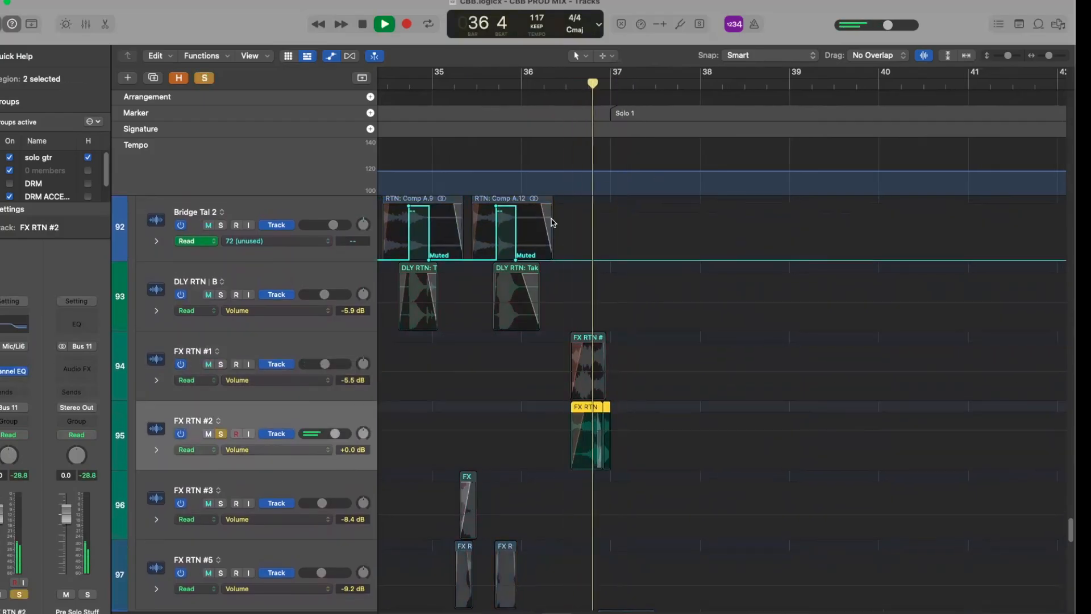
key(space)
click(221, 433)
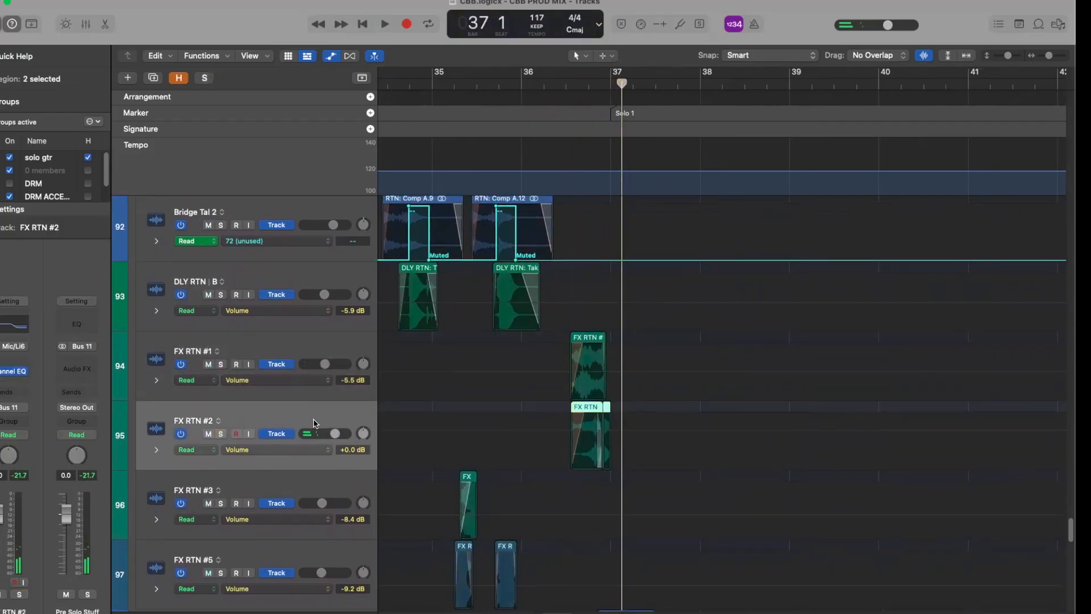
Solo the FX RTN #3 track, audition its region from bar 35 beat 2, and unsolo it.
scroll(446, 475, left, 5)
scroll(421, 494, down, 1)
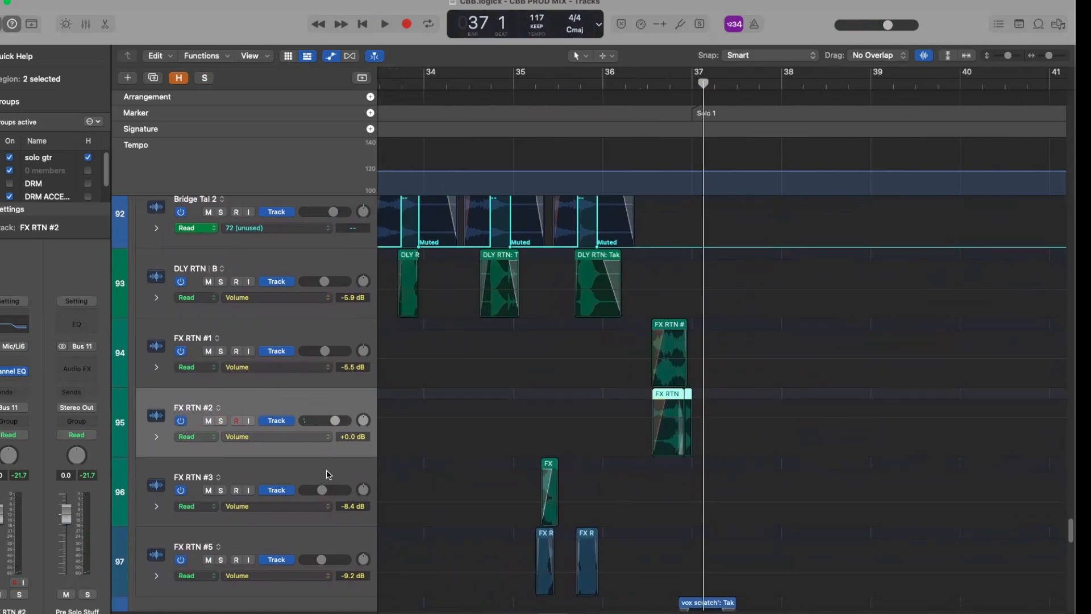
click(327, 474)
click(221, 490)
click(540, 84)
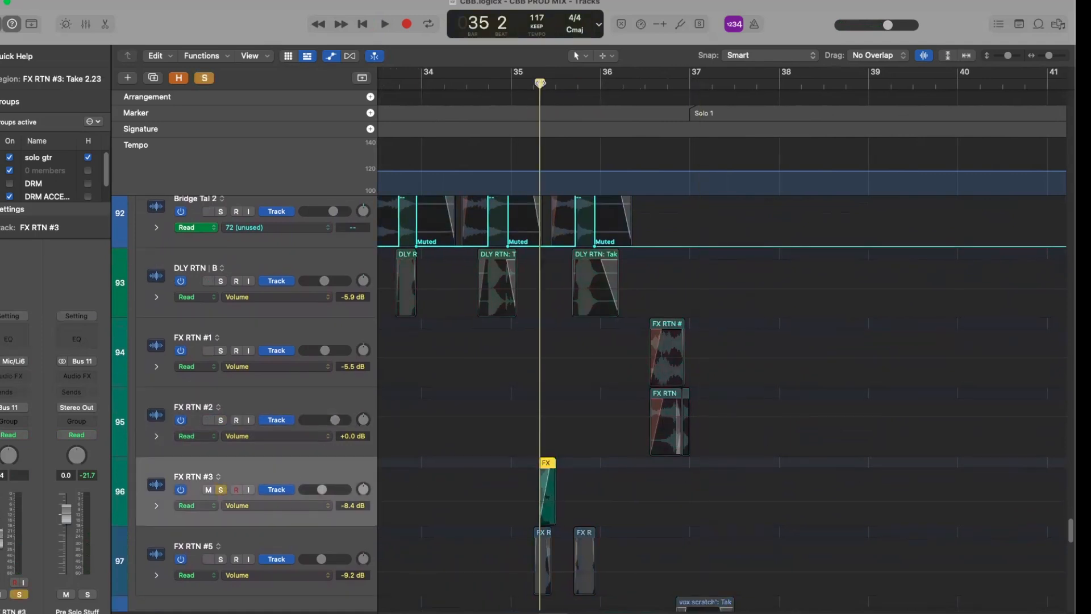
key(space)
key(space)
click(221, 490)
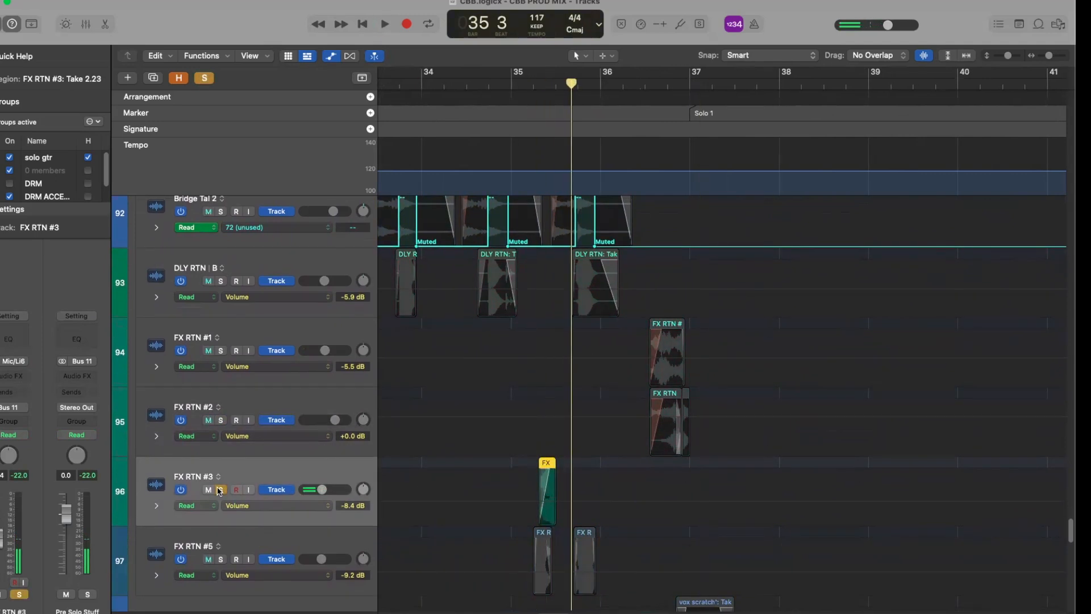
Unsolo the FX RTN #3 track and play the FX RTN #5 regions in the full mix from bar 35.
click(221, 490)
scroll(273, 432, down, 2)
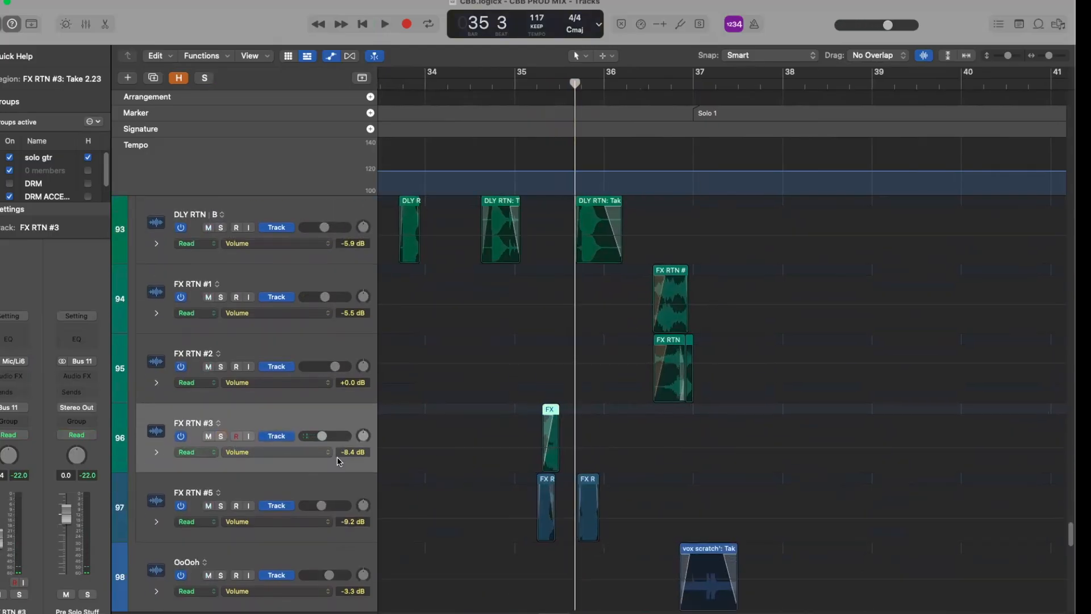
click(283, 484)
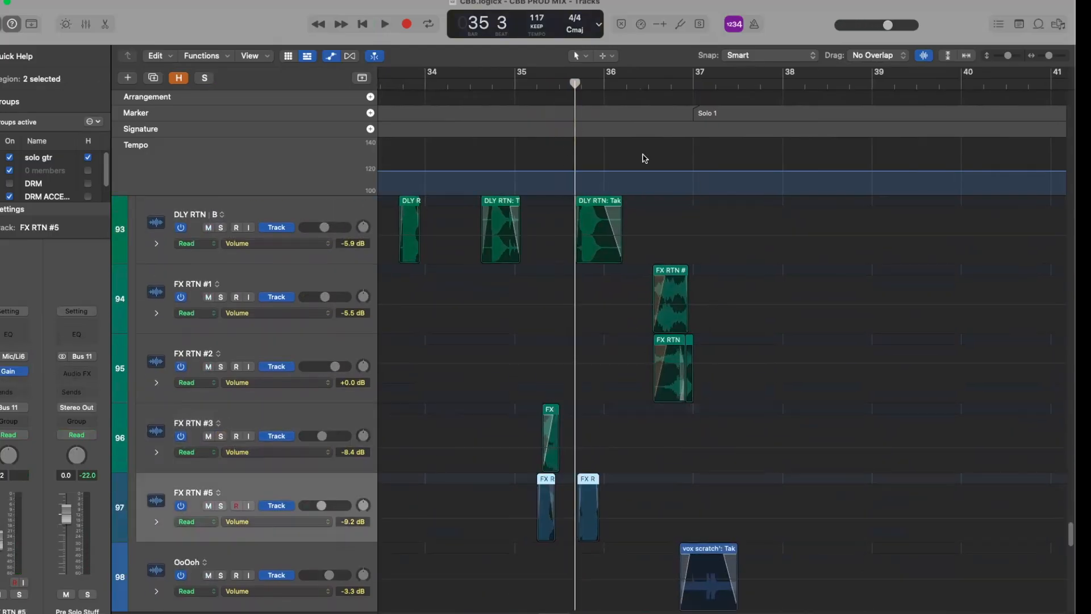
click(536, 84)
key(space)
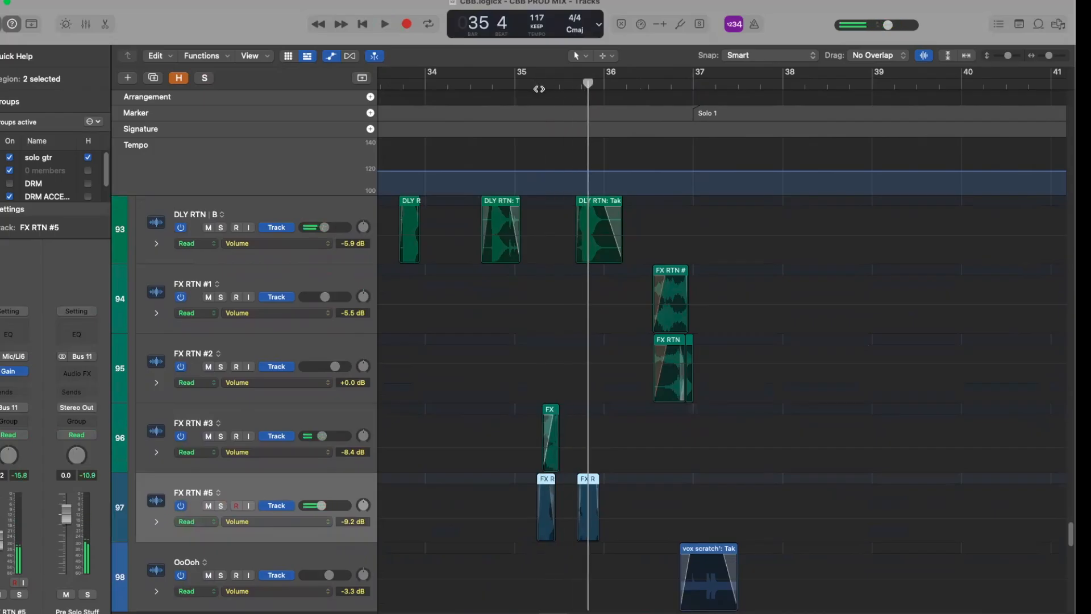
Solo the FX RTN #5 track, audition its two regions from bar 35 into bar 36, and unsolo it.
click(221, 505)
click(532, 84)
key(space)
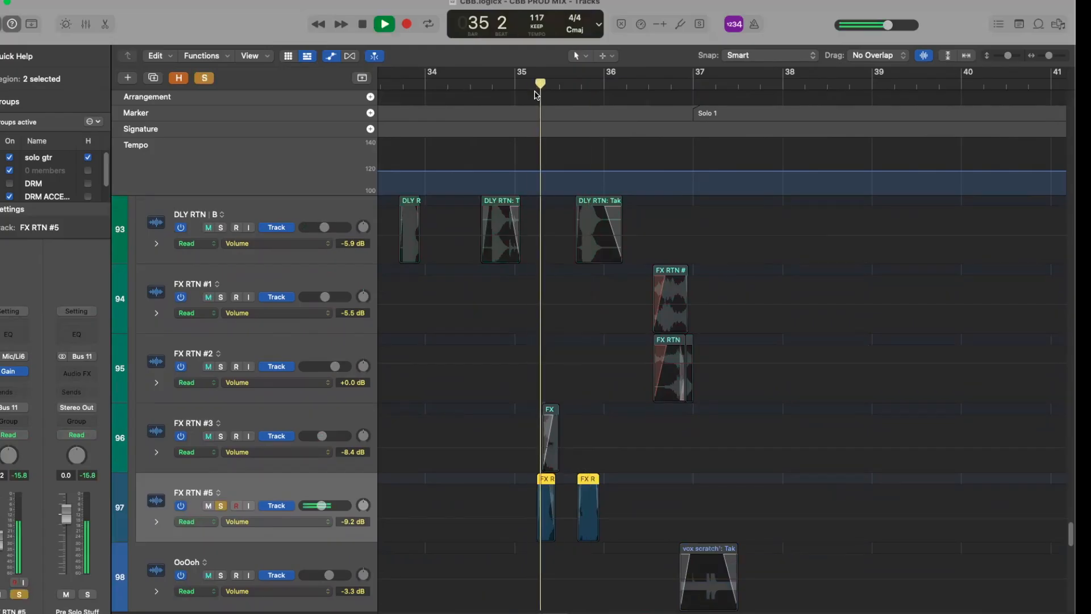
key(space)
click(541, 84)
drag(542, 84, 531, 84)
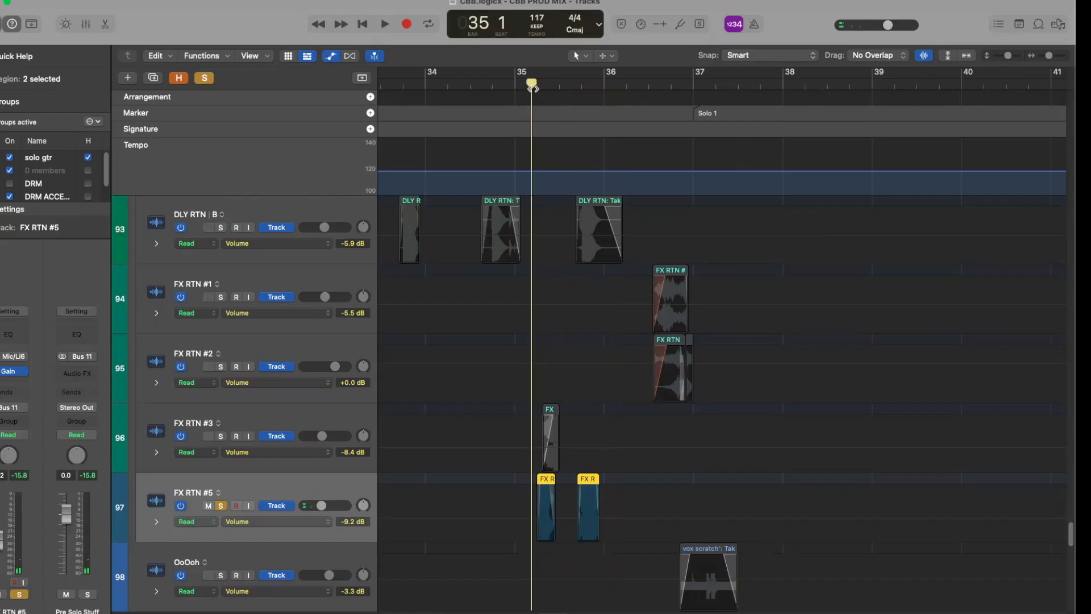
key(space)
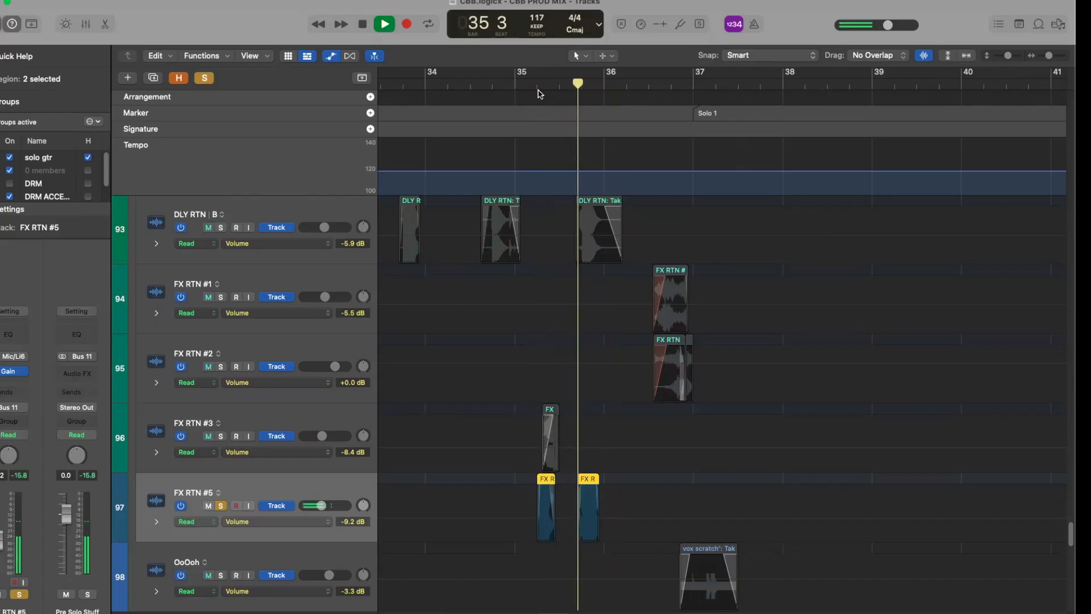
key(space)
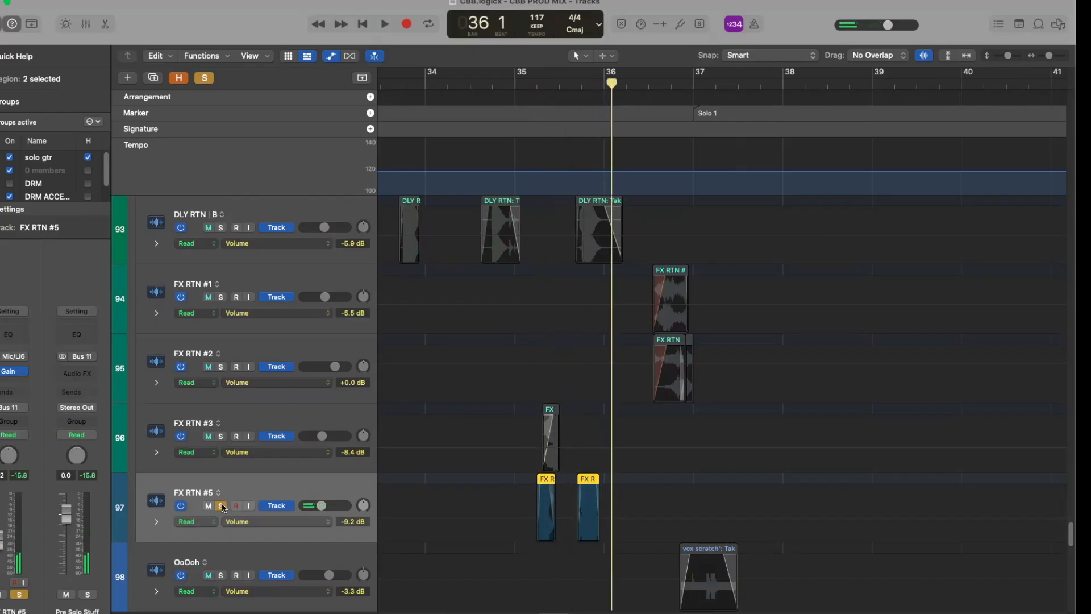
click(221, 506)
Select the vox scratch region on the OoOoh track and play the full mix from bar 36 to bar 39.
key(z)
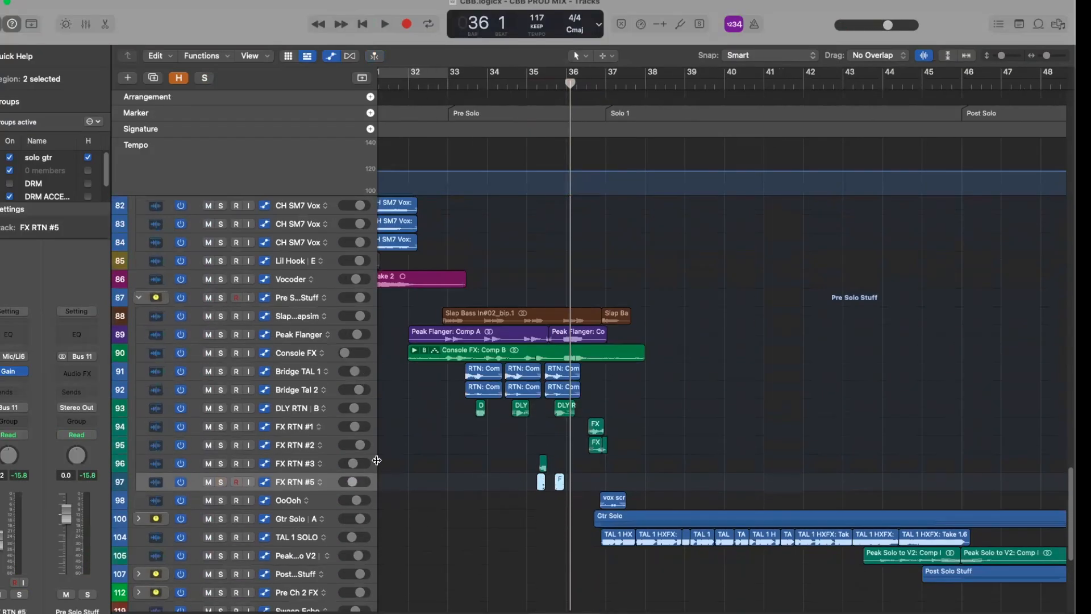
key(super+Down)
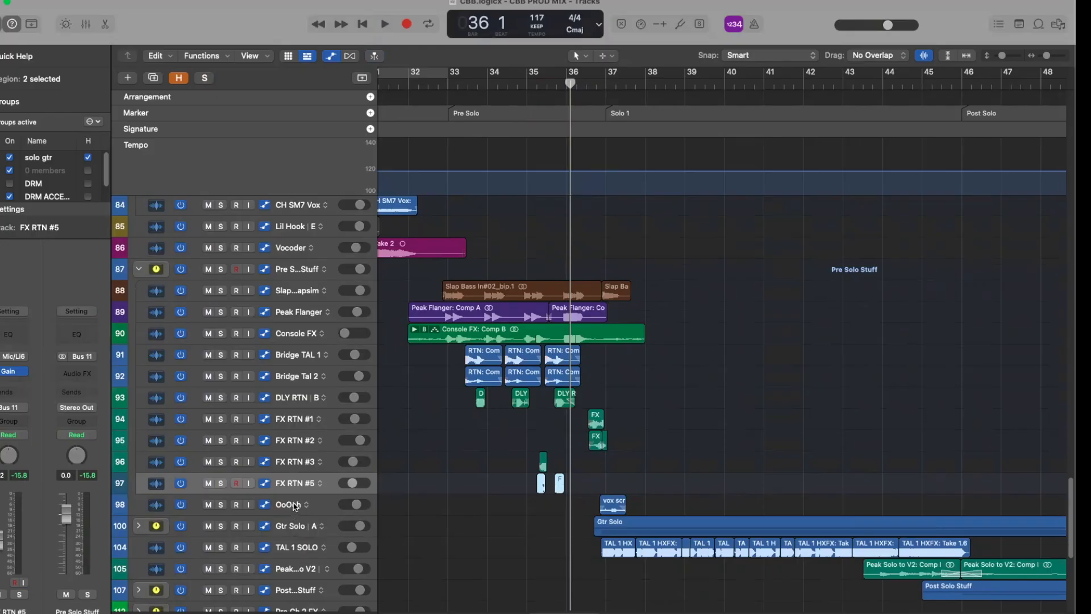
click(613, 506)
key(super+Down)
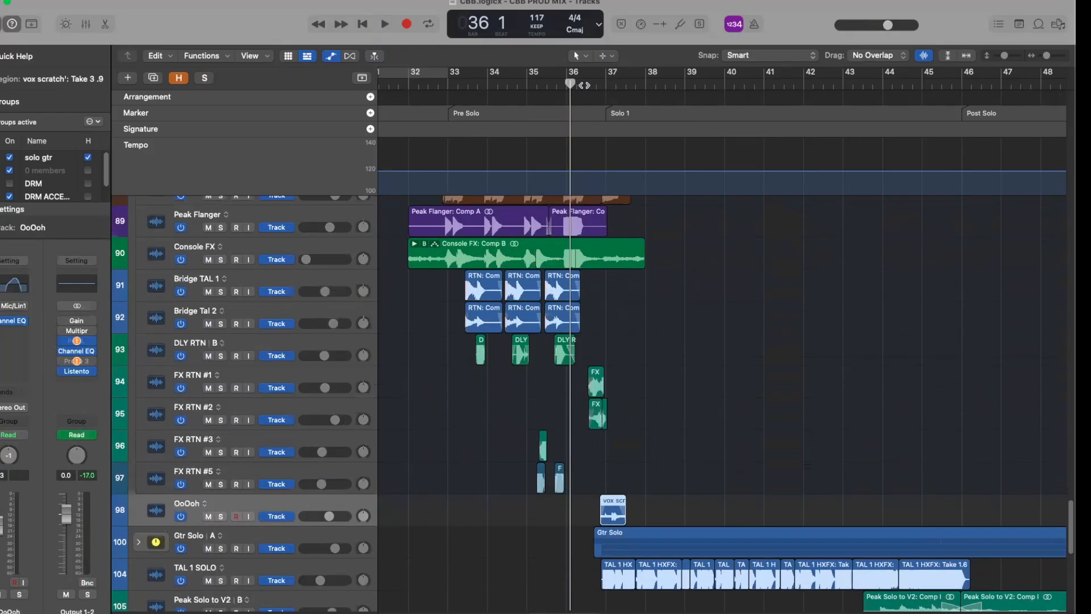
key(space)
key(super+Up)
key(super+Up)
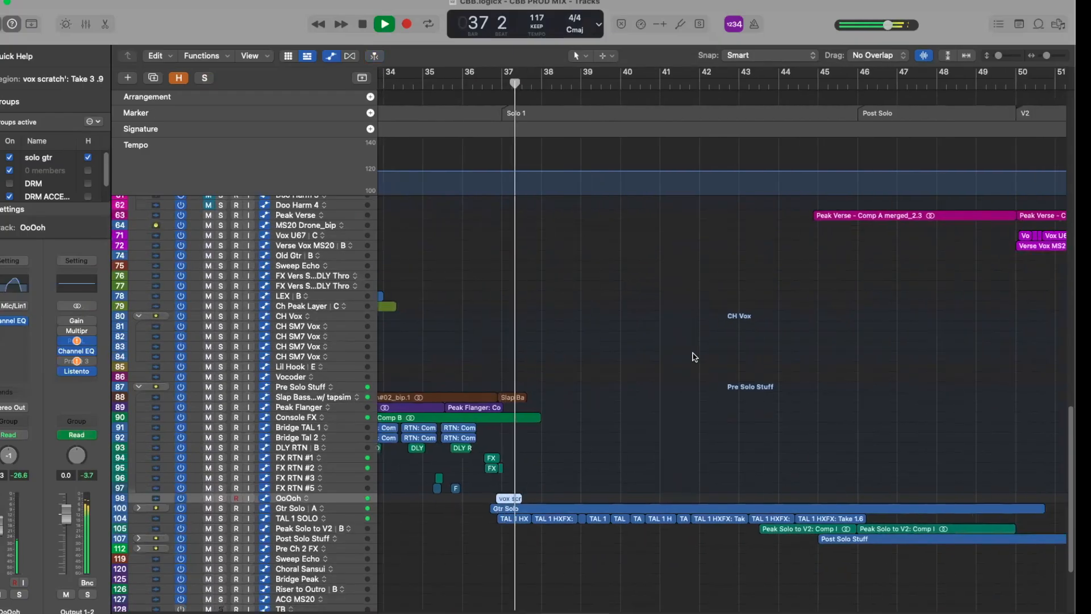
key(super+Down)
key(super+Down)
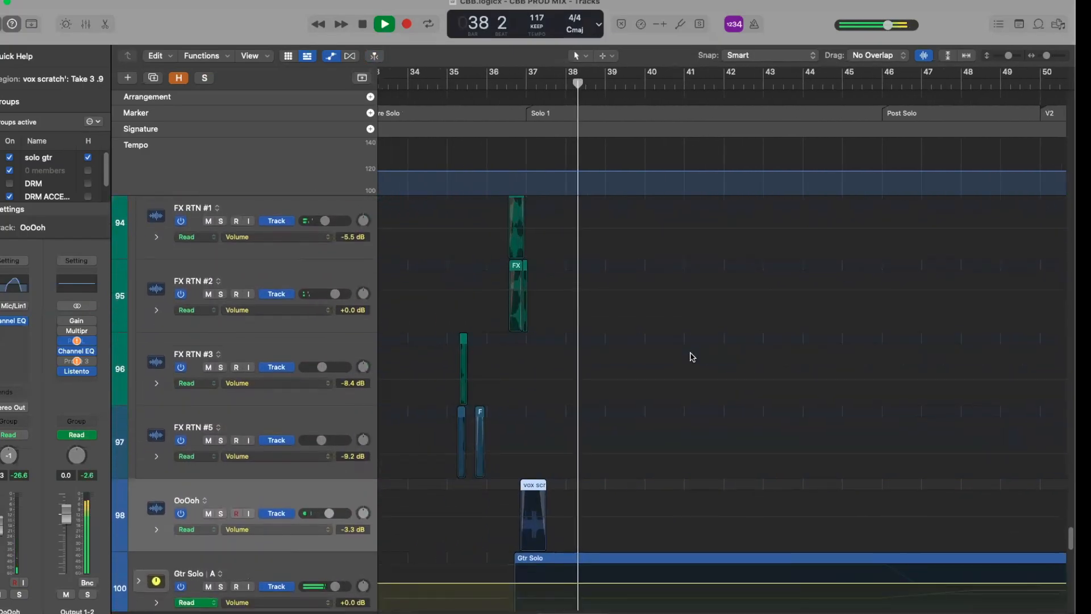
scroll(691, 356, down, 5)
key(space)
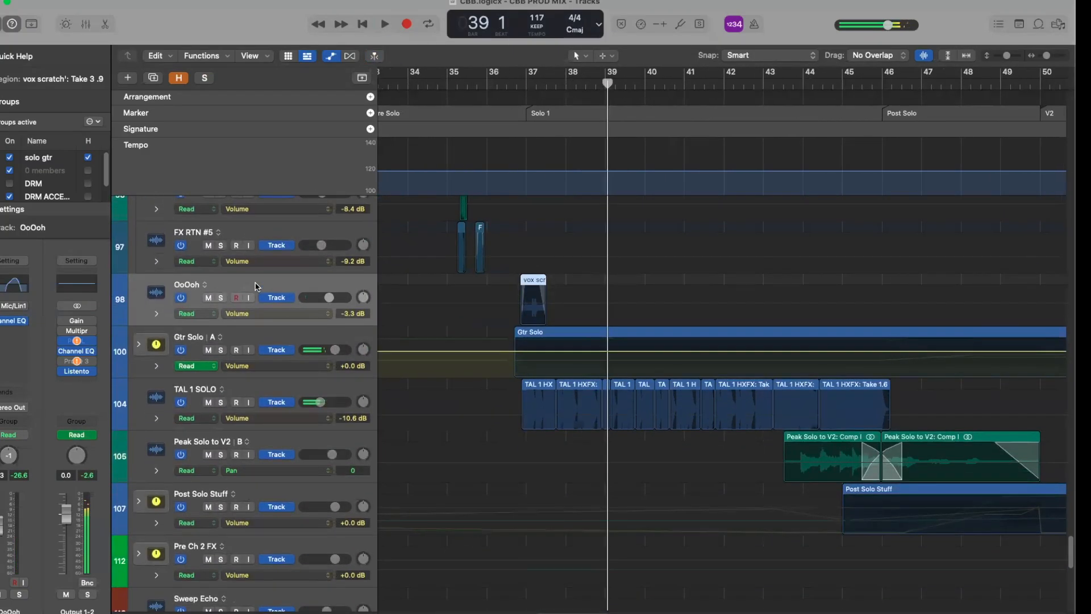
Solo the OoOoh track, audition its vox scratch region around the Solo 1 marker, and unsolo it.
click(221, 299)
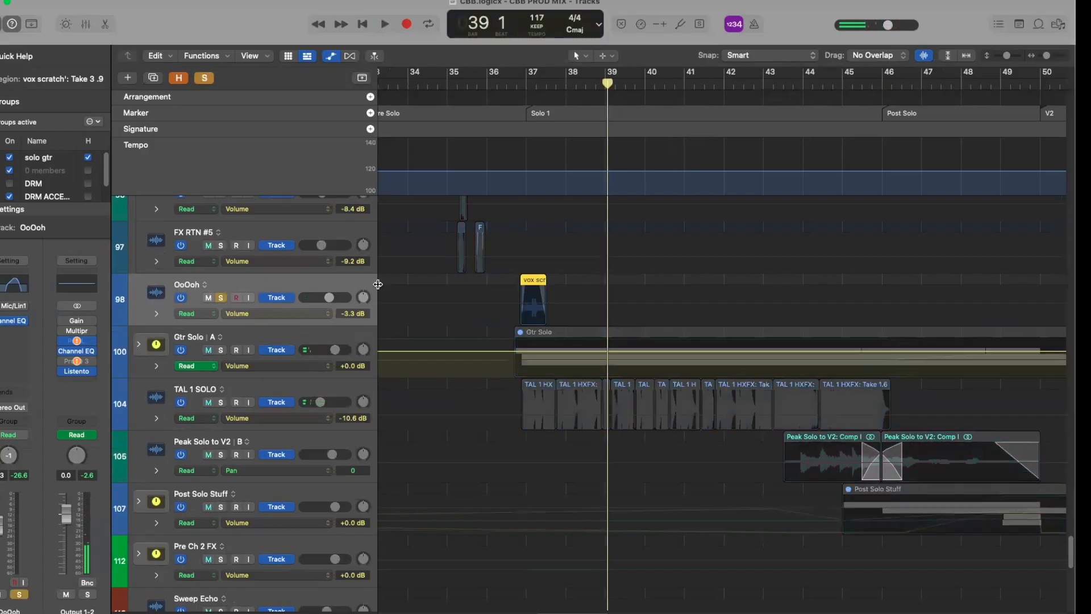
double_click(520, 84)
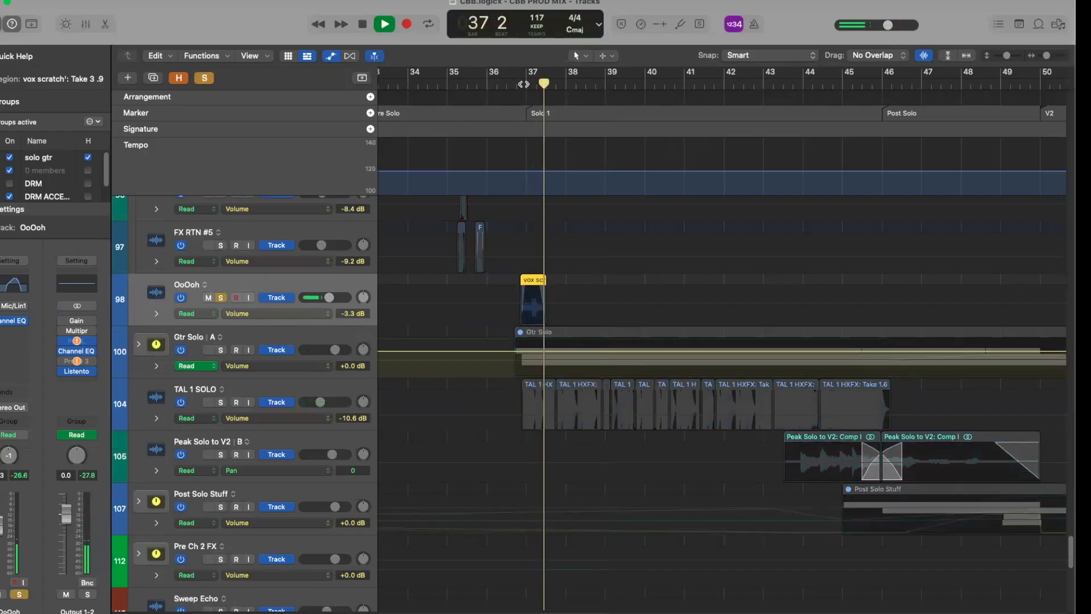
key(space)
click(221, 298)
Play the vox scratch passage in the full mix from bar 36 beat 3 into bar 37.
drag(524, 83, 511, 86)
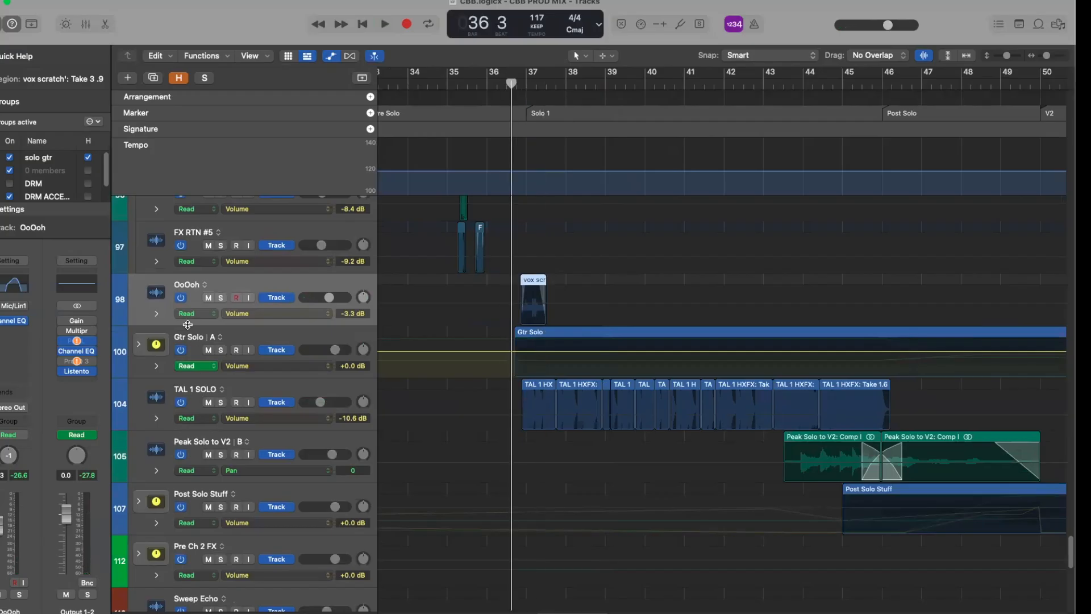
key(space)
key(space)
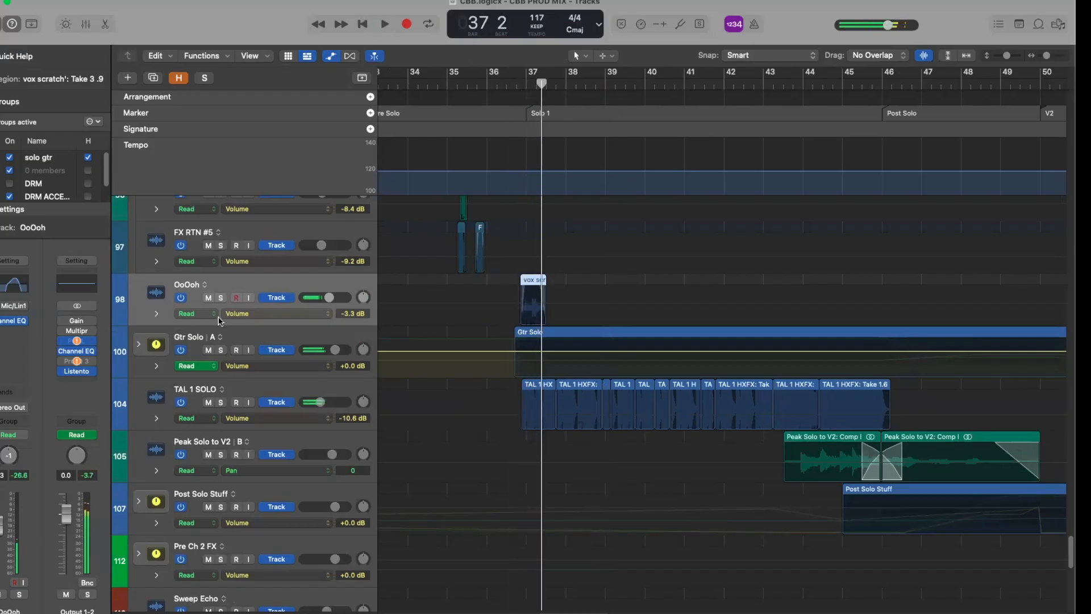
Expand the Gtr Solo track stack, select Solo L - Fooz, and show the gtr solos pedal photo in the project notes.
click(171, 353)
click(138, 344)
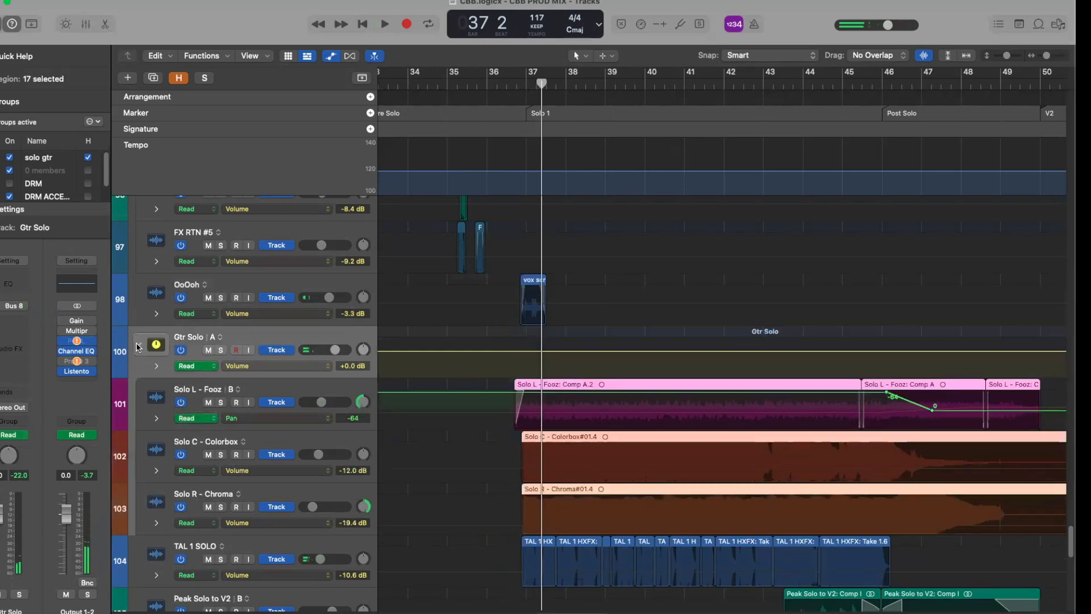
scroll(523, 348, down, 3)
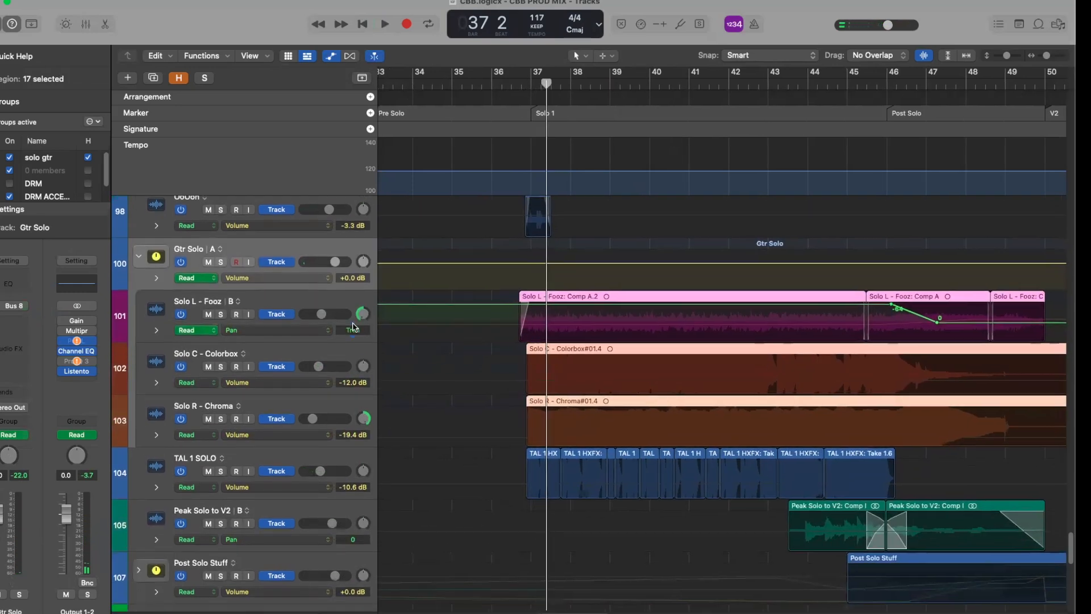
click(313, 307)
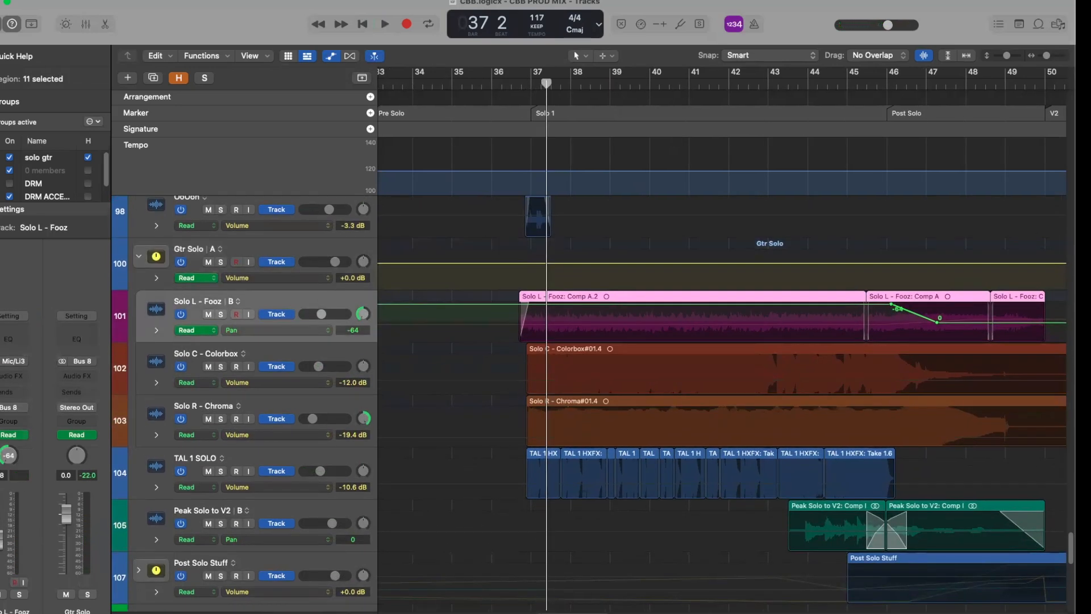
key(alt+super+p)
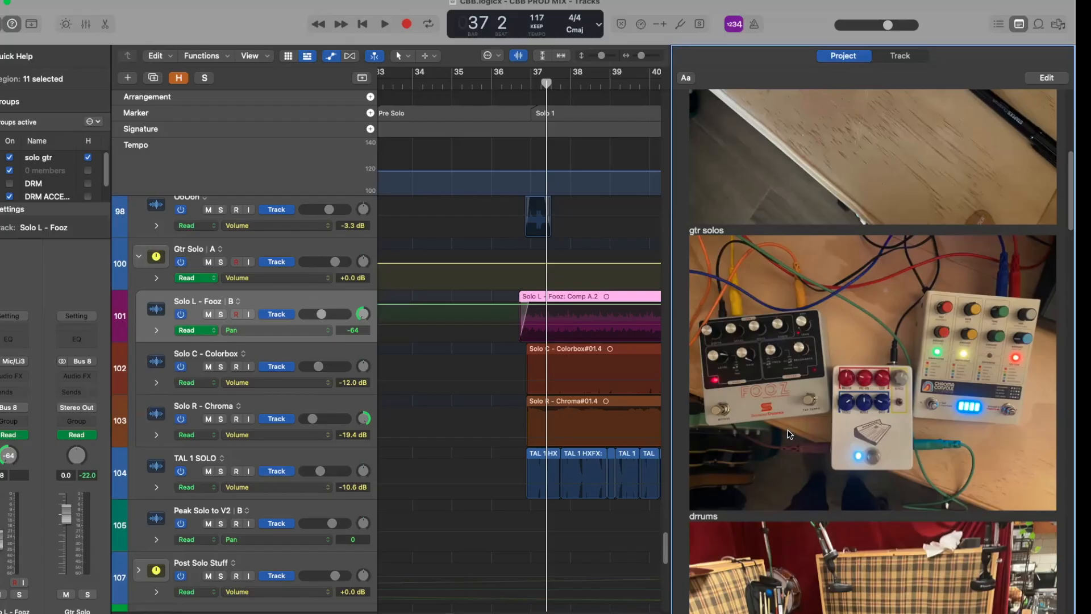
Solo the Solo L - Fooz track, audition it from bar 37 beat 4 to bar 40, and unsolo it.
click(222, 314)
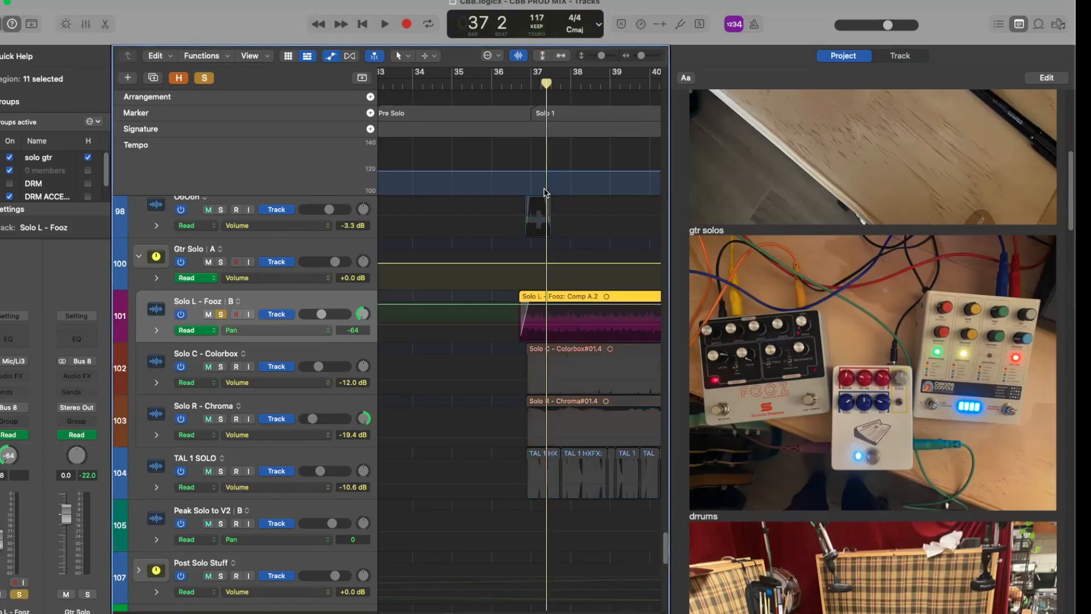
drag(548, 83, 561, 84)
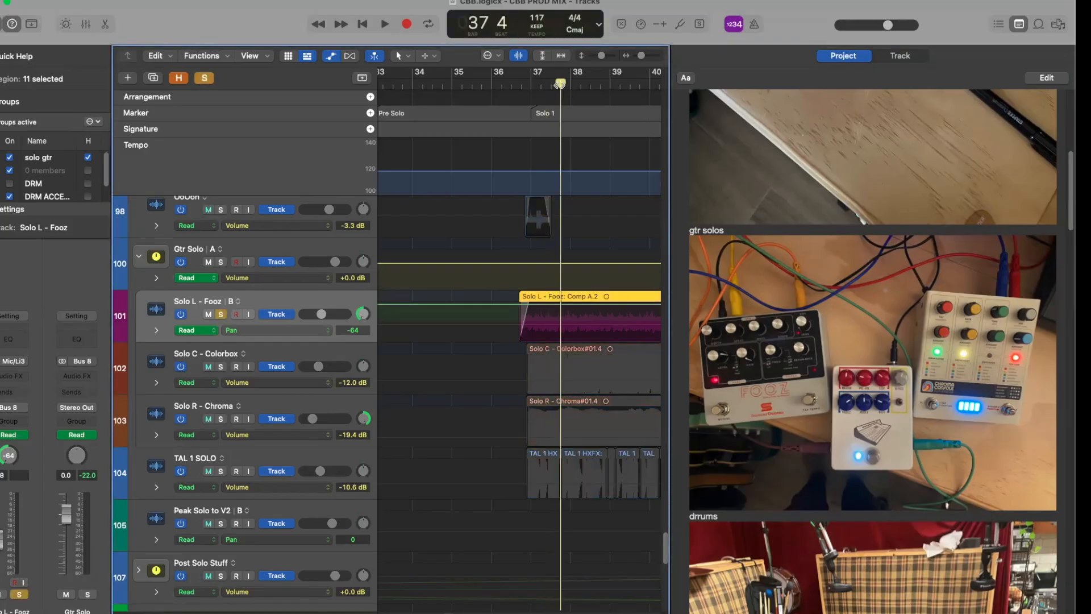
key(space)
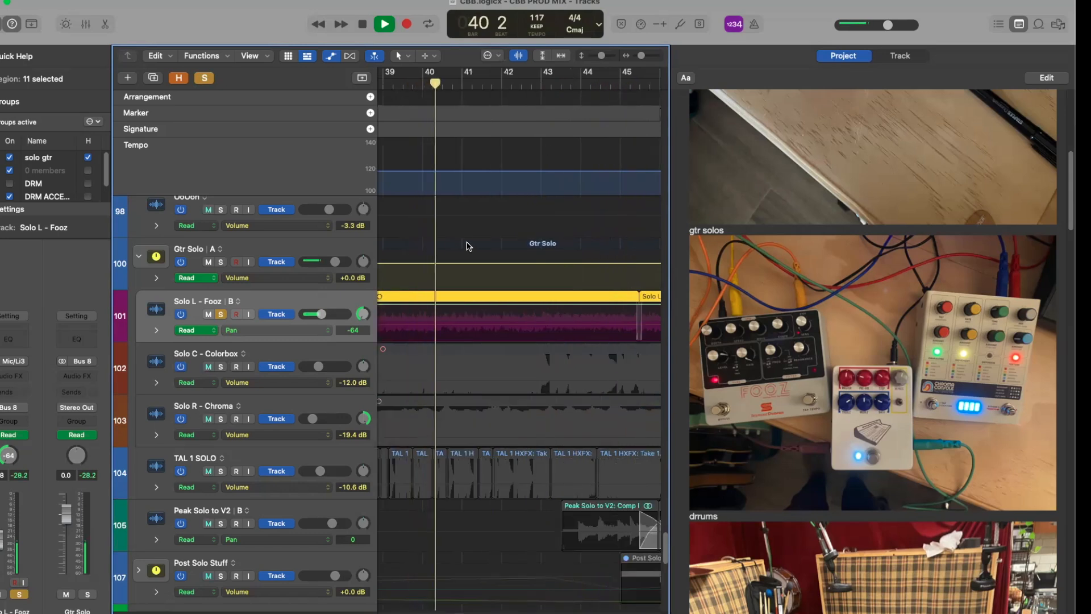
key(space)
click(221, 315)
Solo the Solo C - Colorbox track, audition it from bar 37 to bar 40, and unsolo it.
scroll(394, 295, left, 3)
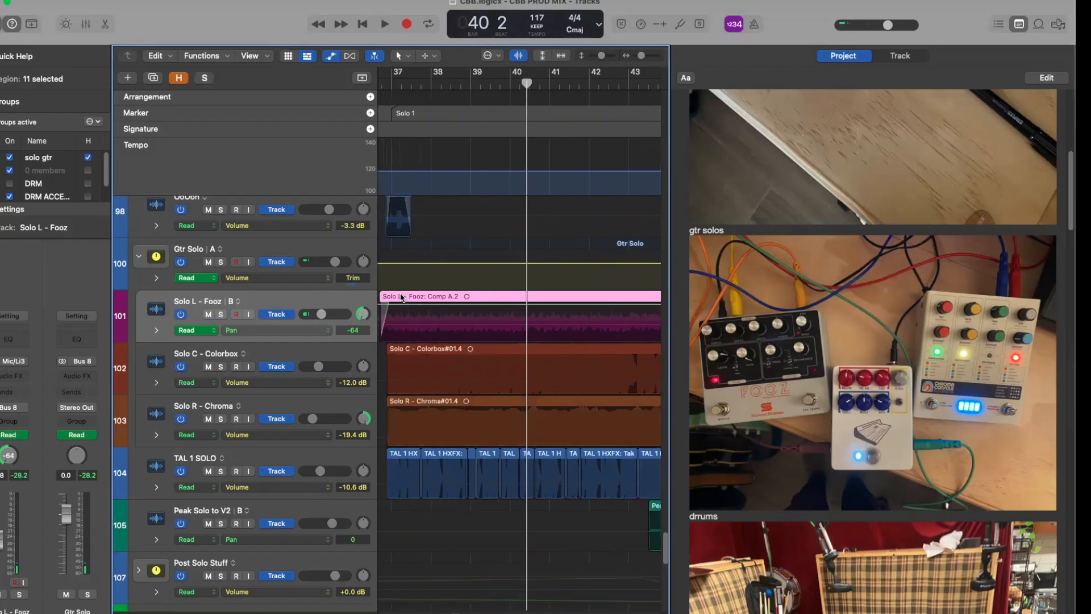
click(221, 367)
scroll(432, 171, left, 2)
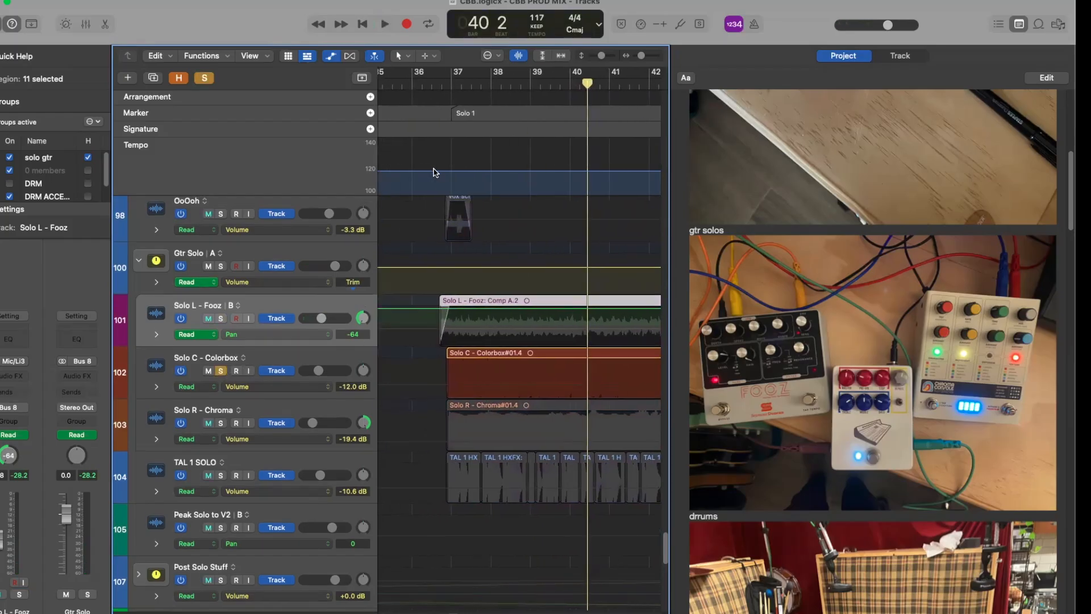
mouse_move(447, 85)
mouse_down()
mouse_move(470, 85)
mouse_move(460, 85)
mouse_up()
key(space)
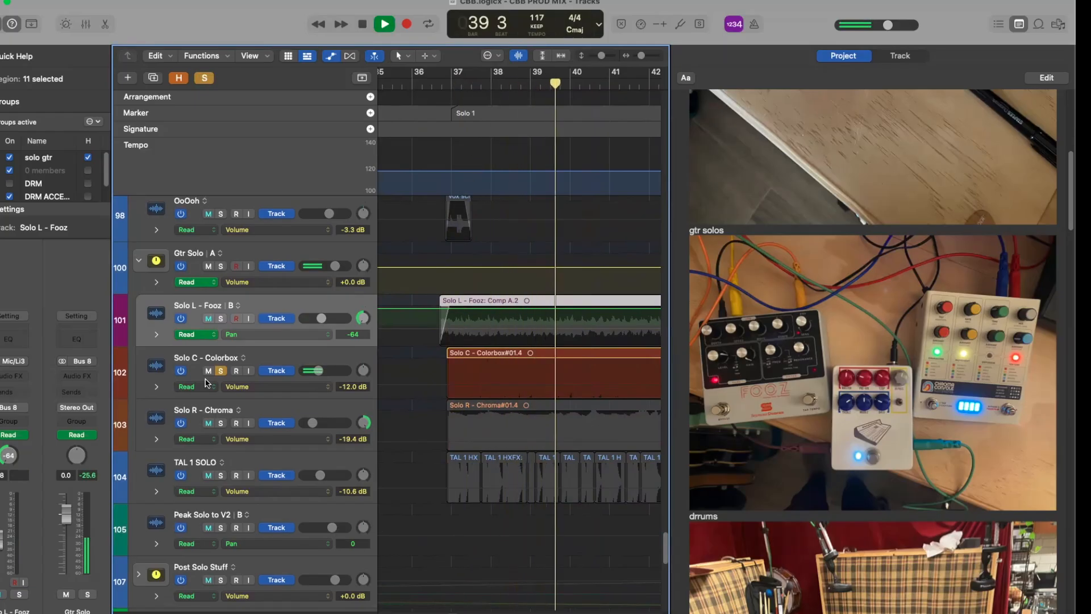
key(space)
click(221, 370)
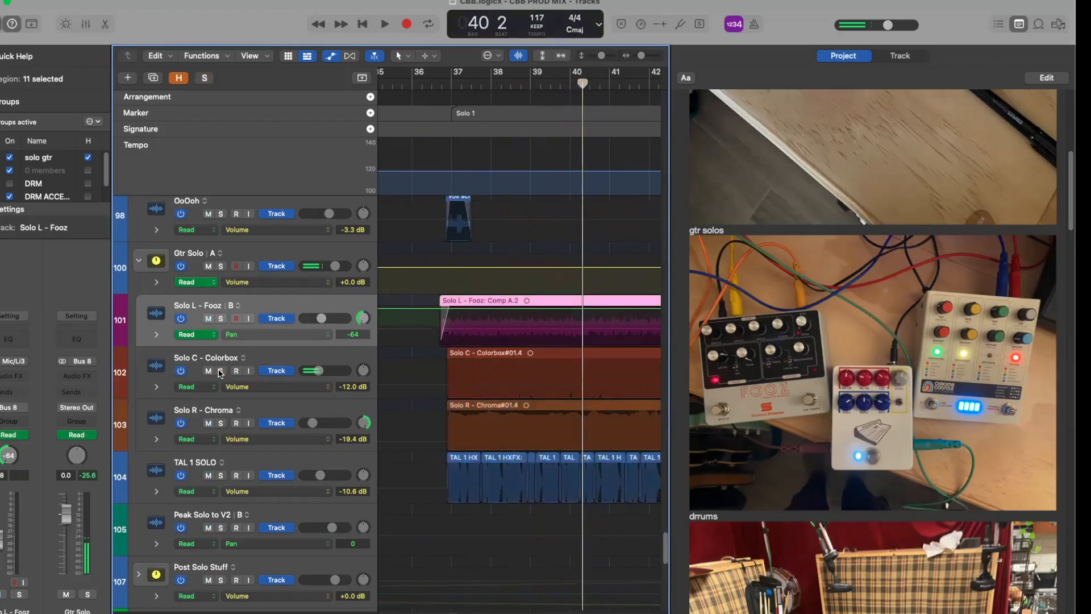
Solo the Solo R - Chroma track, audition it from bar 37 to bar 39, and unsolo it.
click(263, 409)
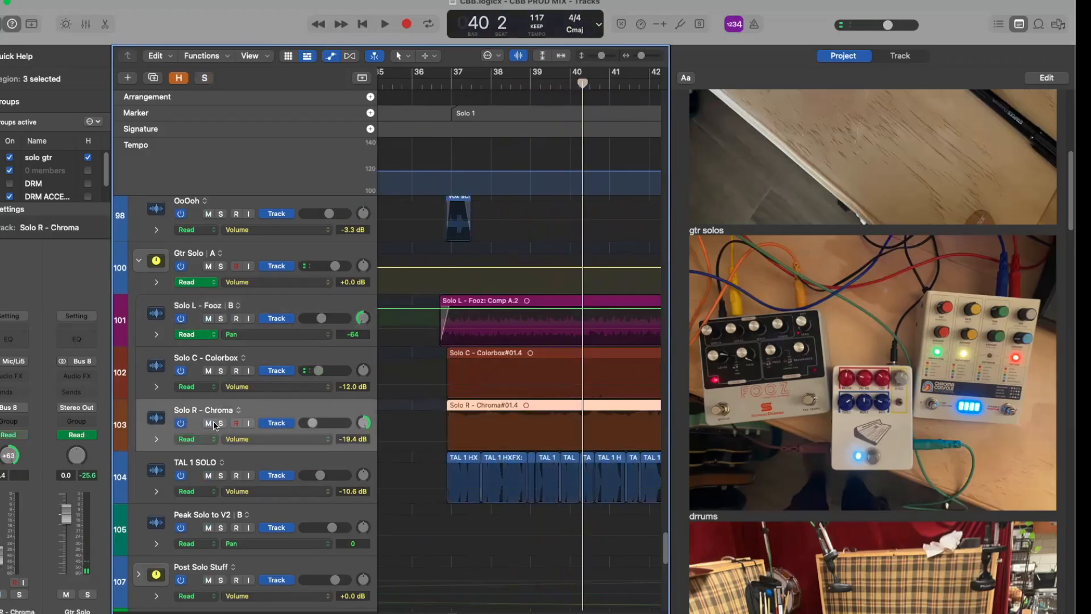
click(220, 423)
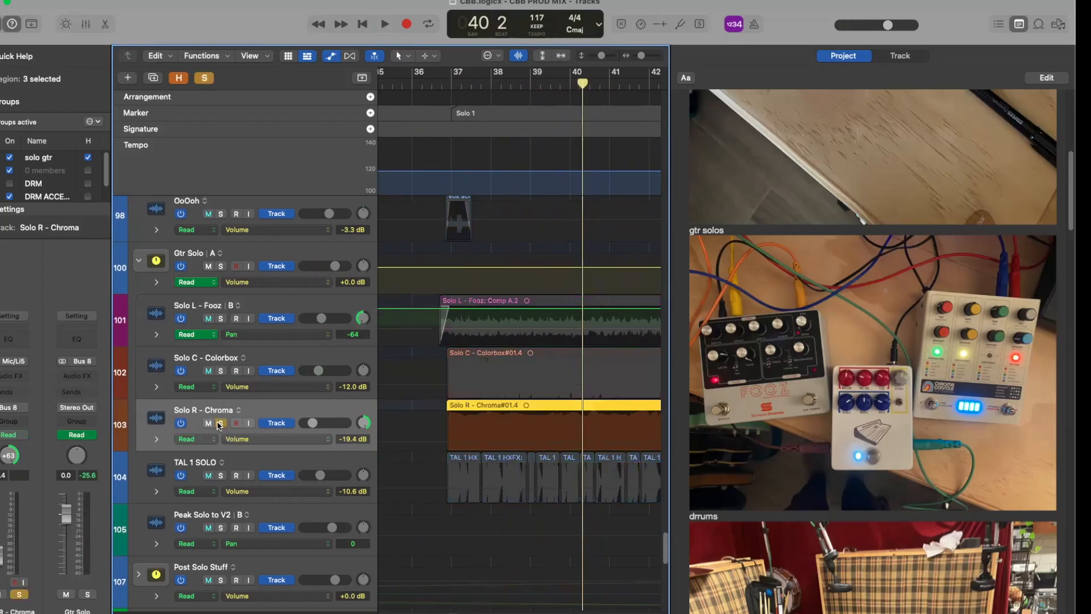
click(453, 89)
key(space)
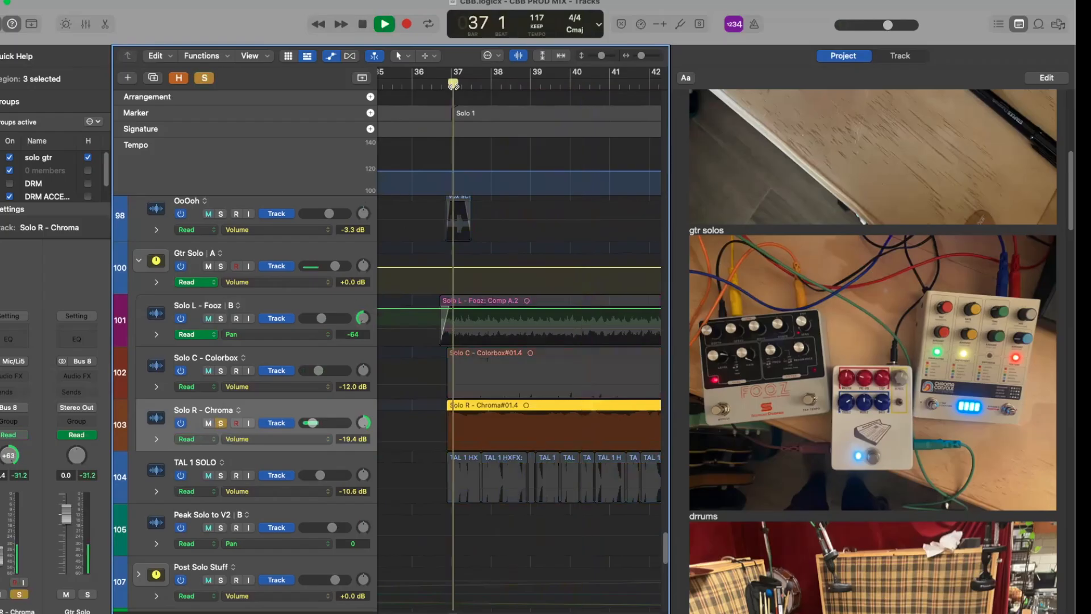
key(space)
click(221, 424)
Solo the whole Gtr Solo stack and audition the combined guitars from bar 41.
click(221, 266)
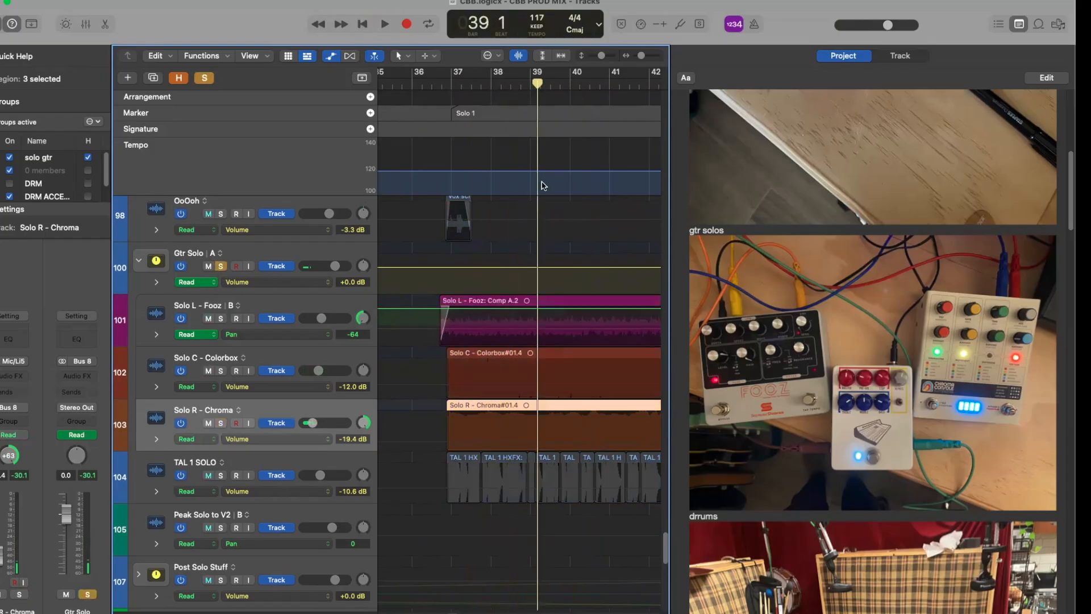
key(super+Left)
key(super+Up)
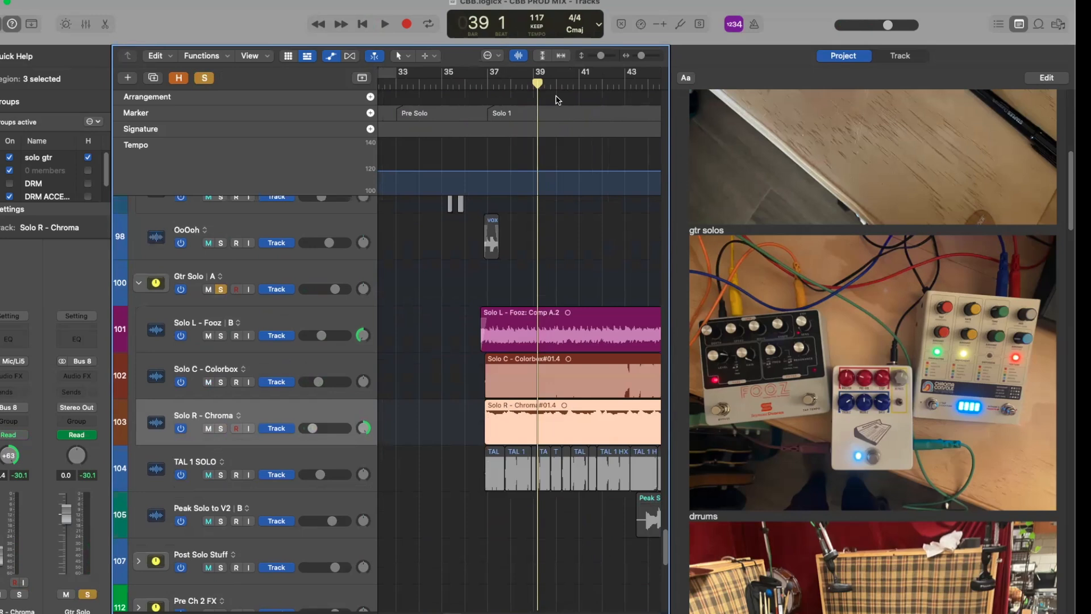
key(a)
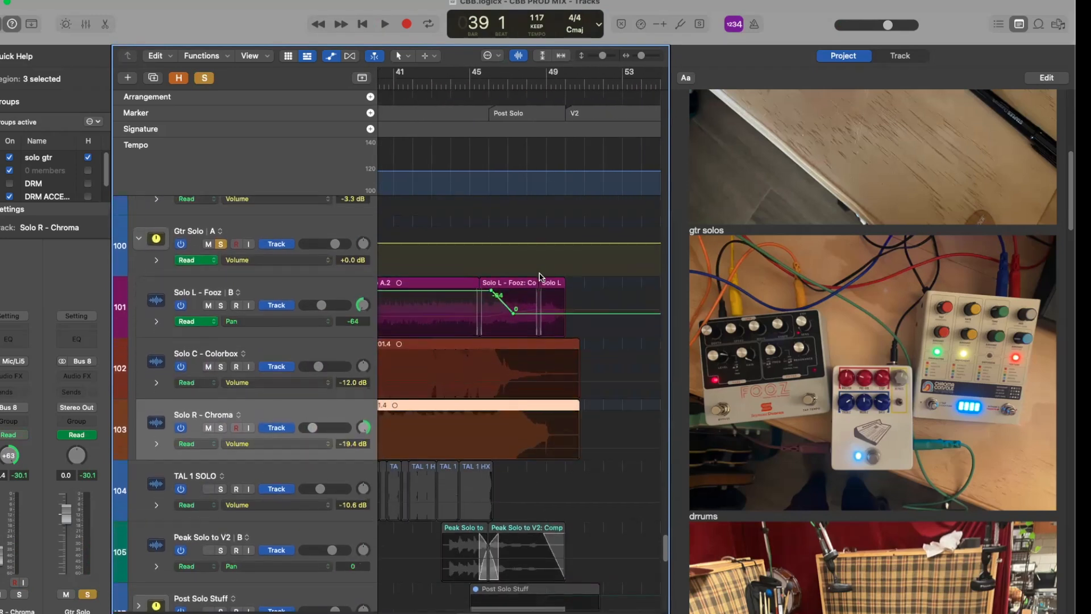
key(super+Up)
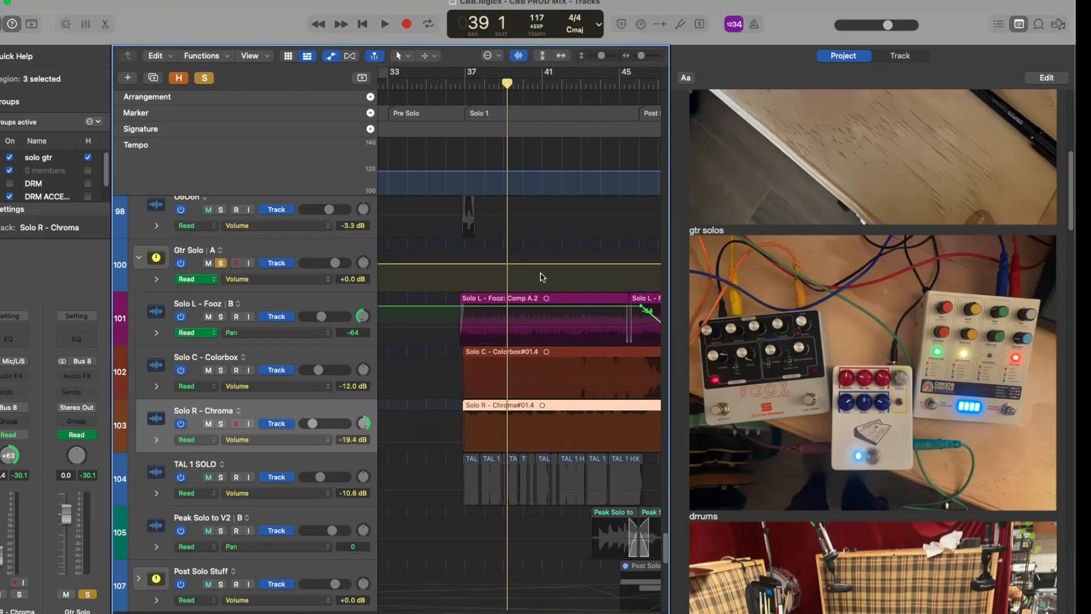
click(538, 86)
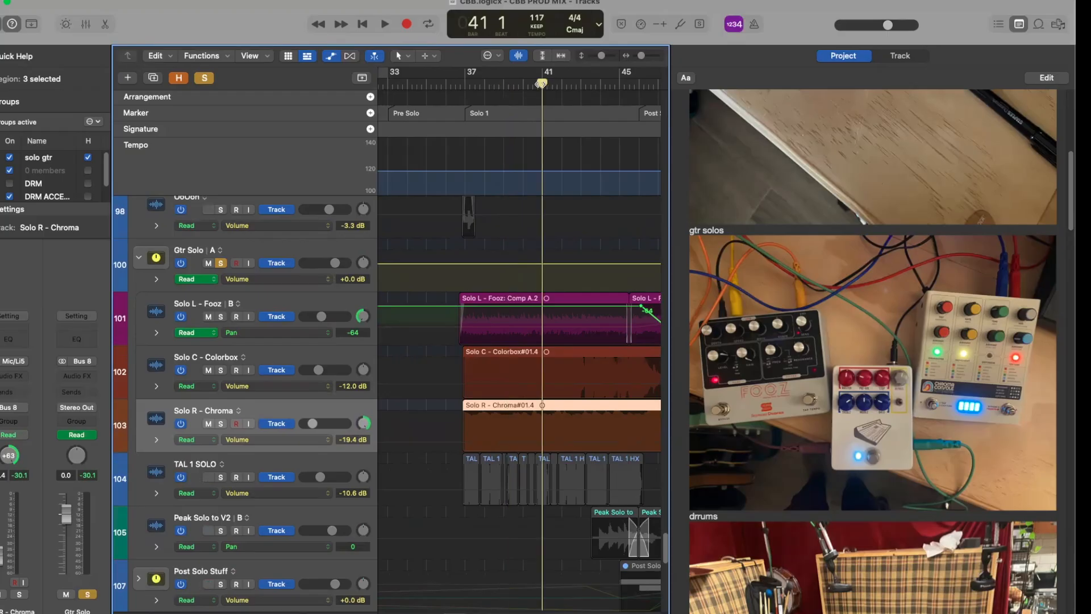
key(space)
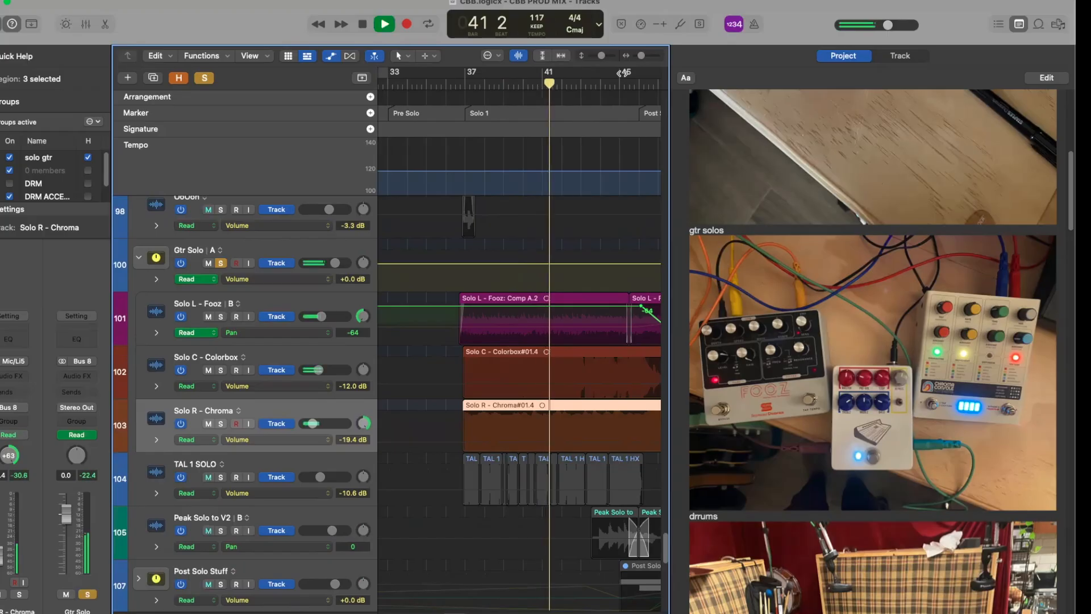
drag(601, 55, 635, 56)
key(space)
Hide the project notes and zoom in on the regions of the Peak Solo to V2 track.
click(1021, 25)
click(602, 459)
key(z)
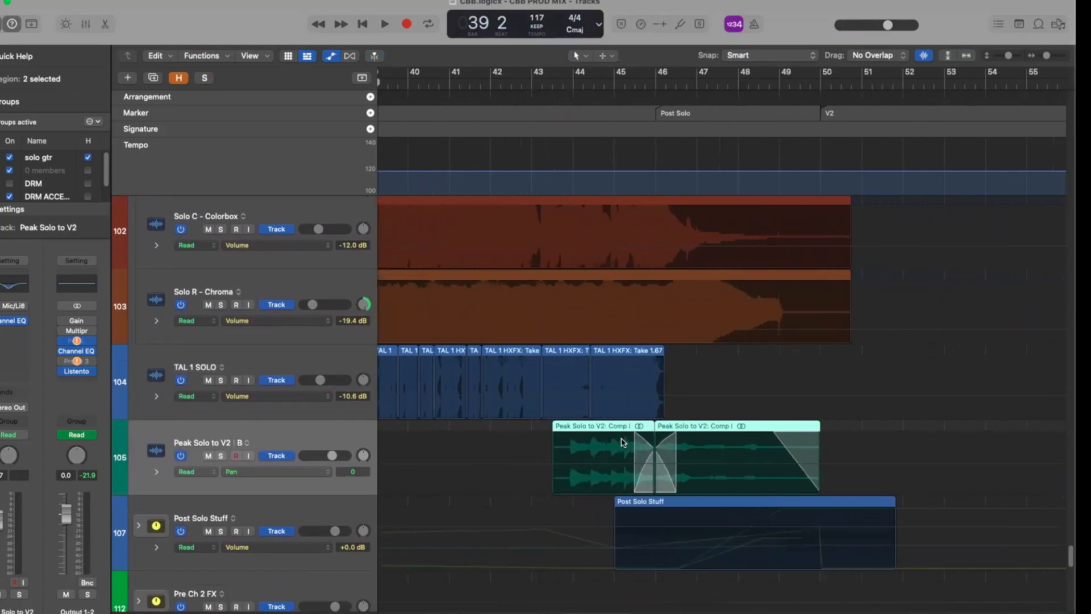
scroll(671, 318, right, 3)
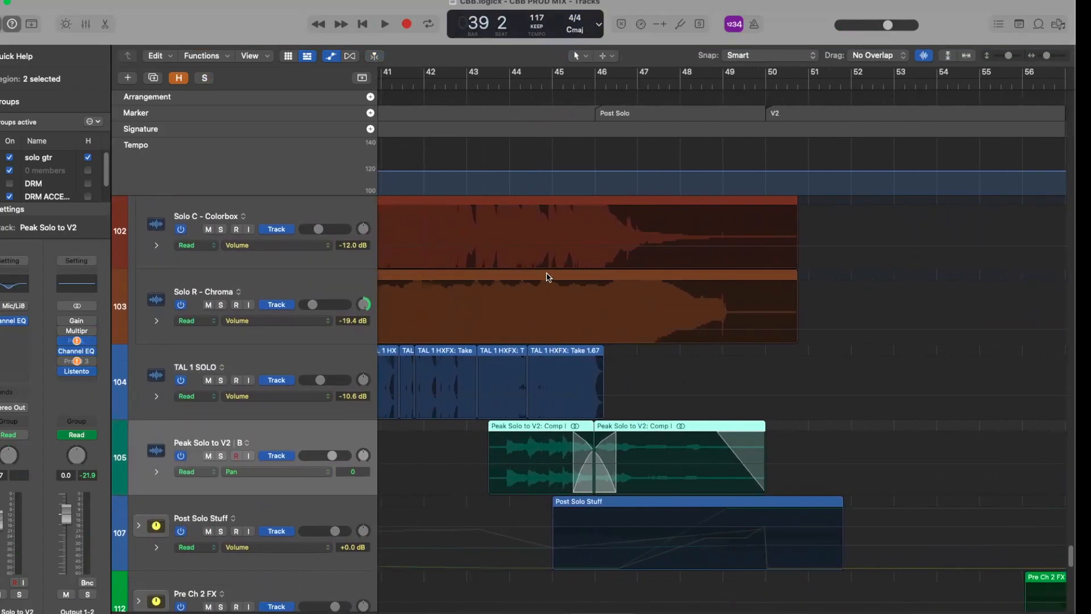
Solo the Peak Solo to V2 track, audition it from bar 43 beat 4 to bar 46 beat 4, and unsolo it.
click(499, 80)
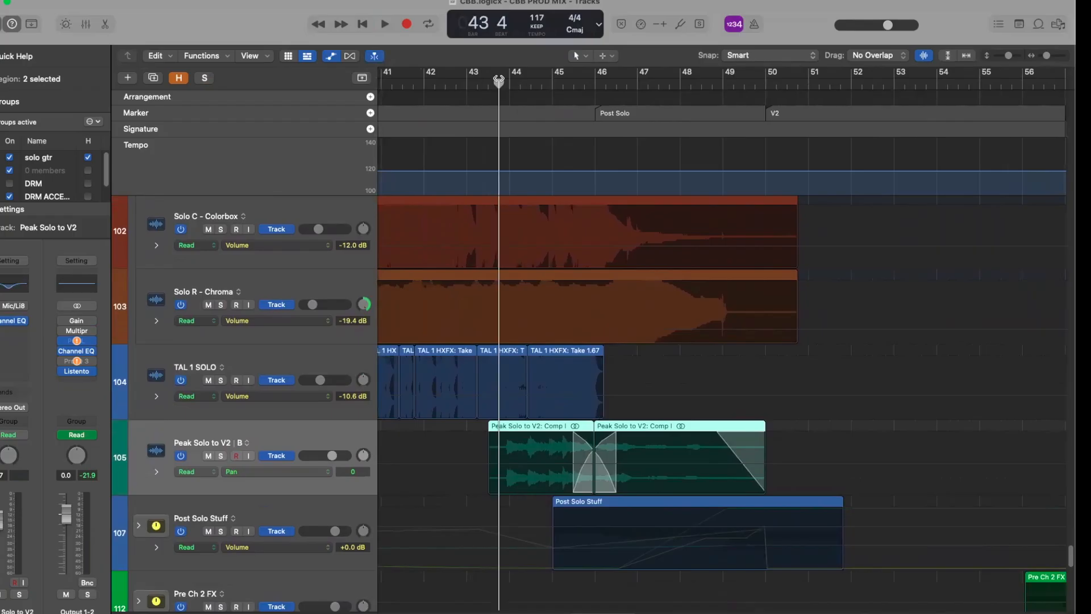
click(220, 456)
key(space)
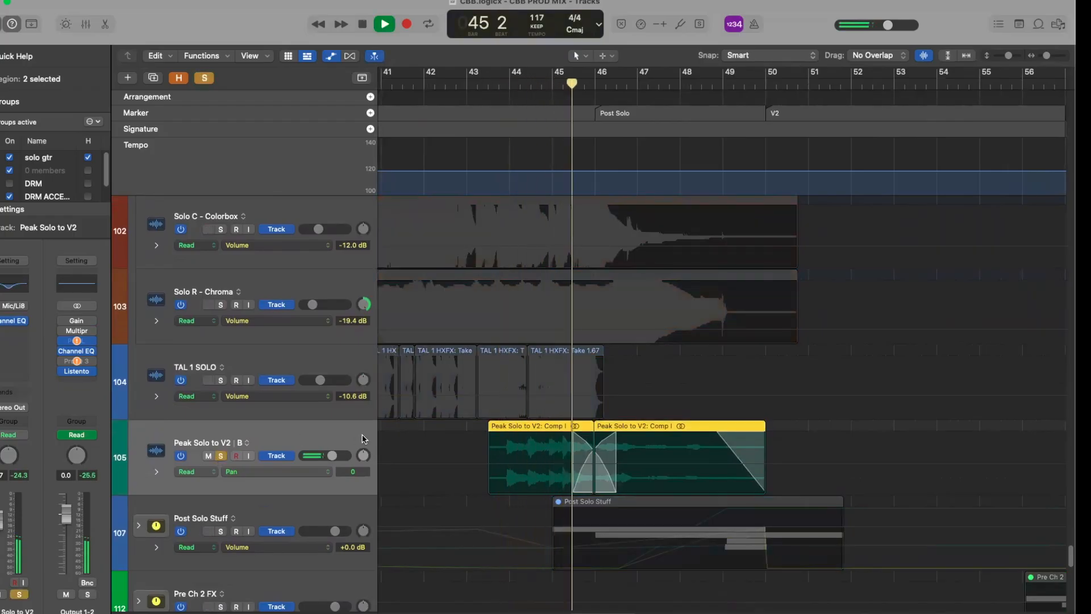
key(super+Left)
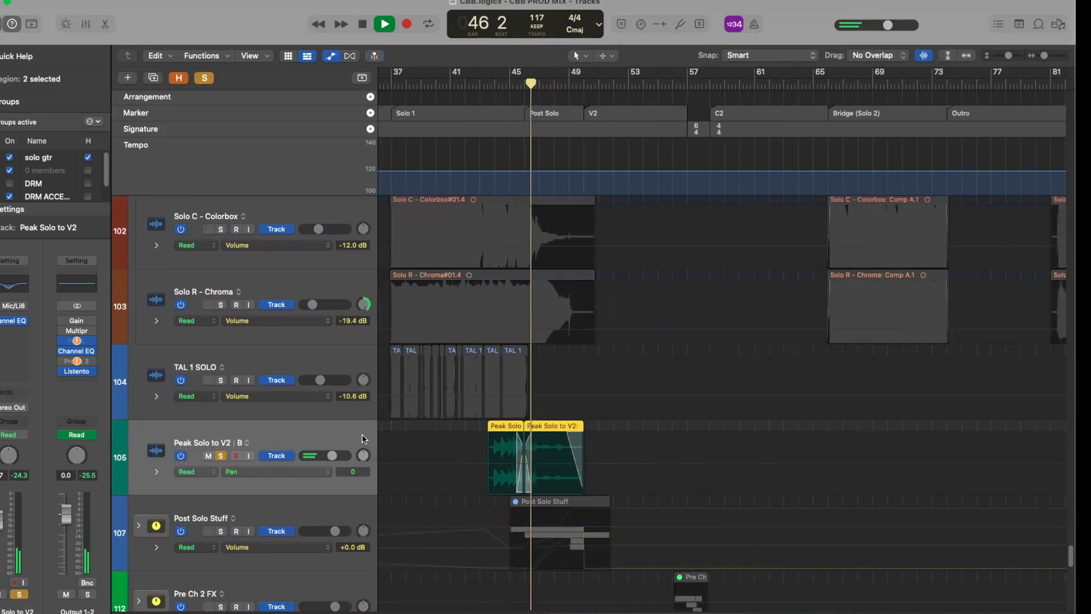
key(space)
key(s)
Locate and solo the Peak Verse track below the DOO STACK tracks, with track automation shown.
key(super+Up)
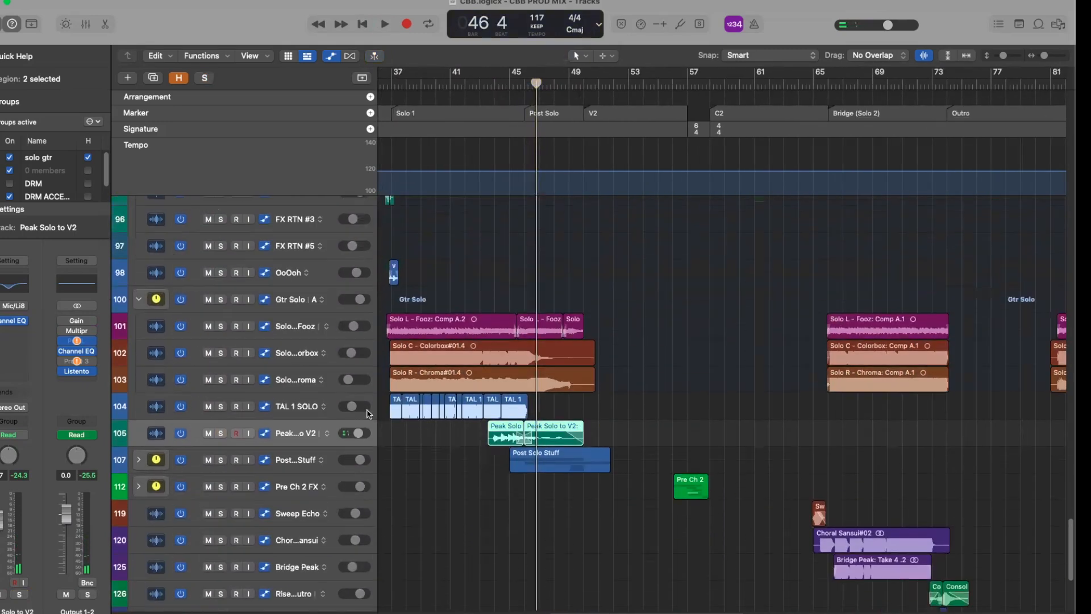
scroll(455, 405, up, 15)
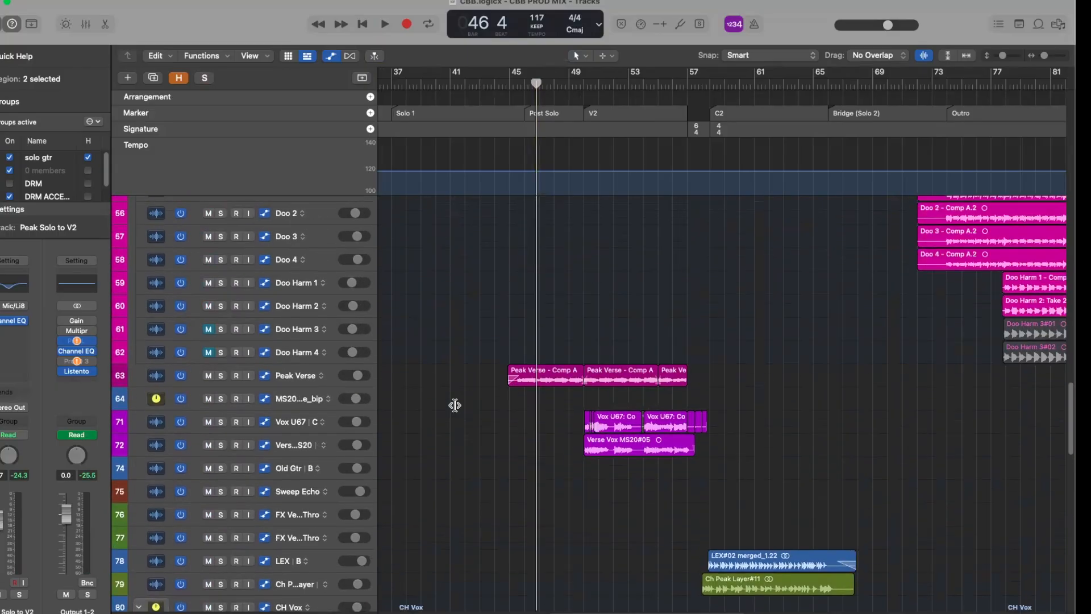
scroll(454, 405, up, 10)
scroll(456, 404, down, 9)
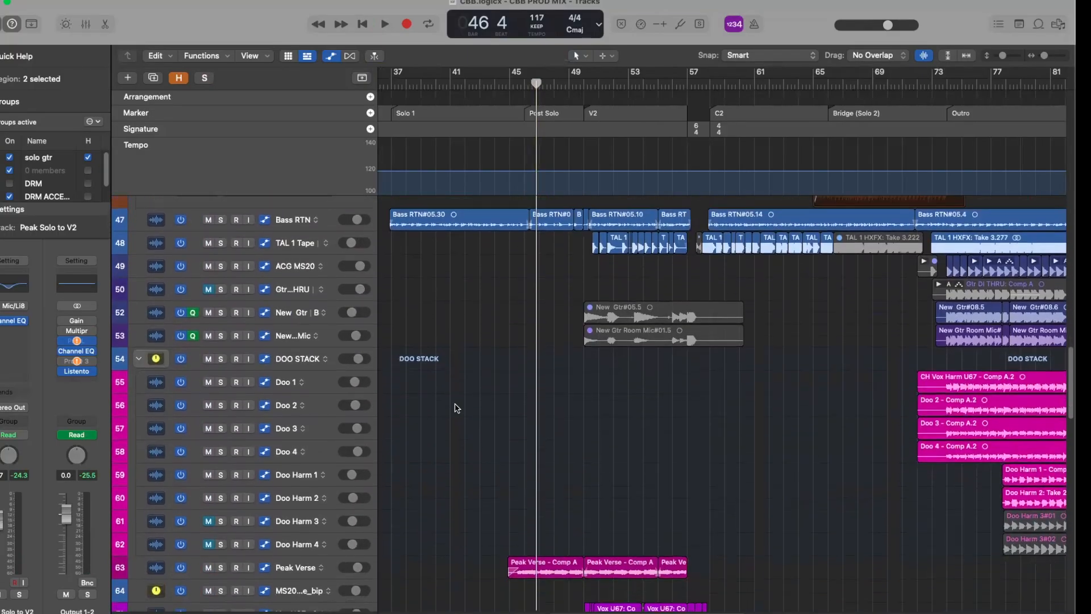
ctrl+alt+click(457, 404)
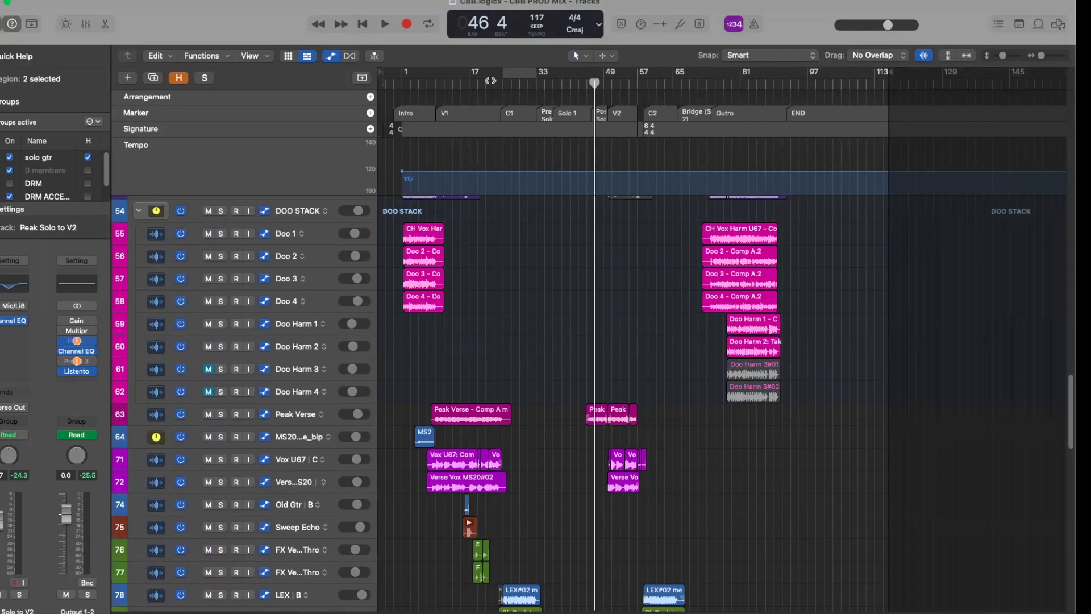
drag(444, 84, 412, 112)
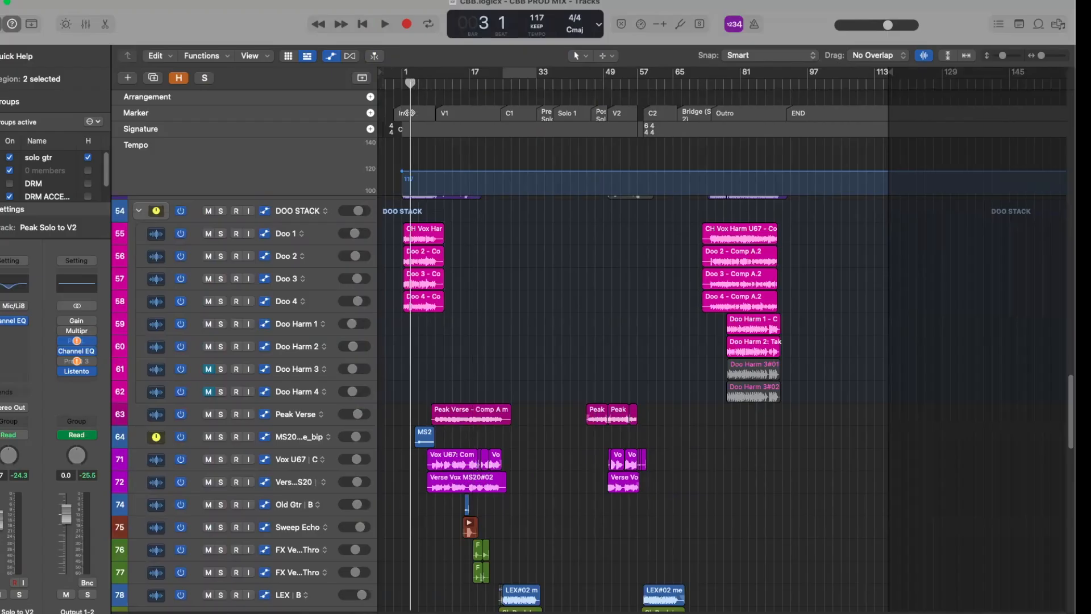
click(220, 414)
key(a)
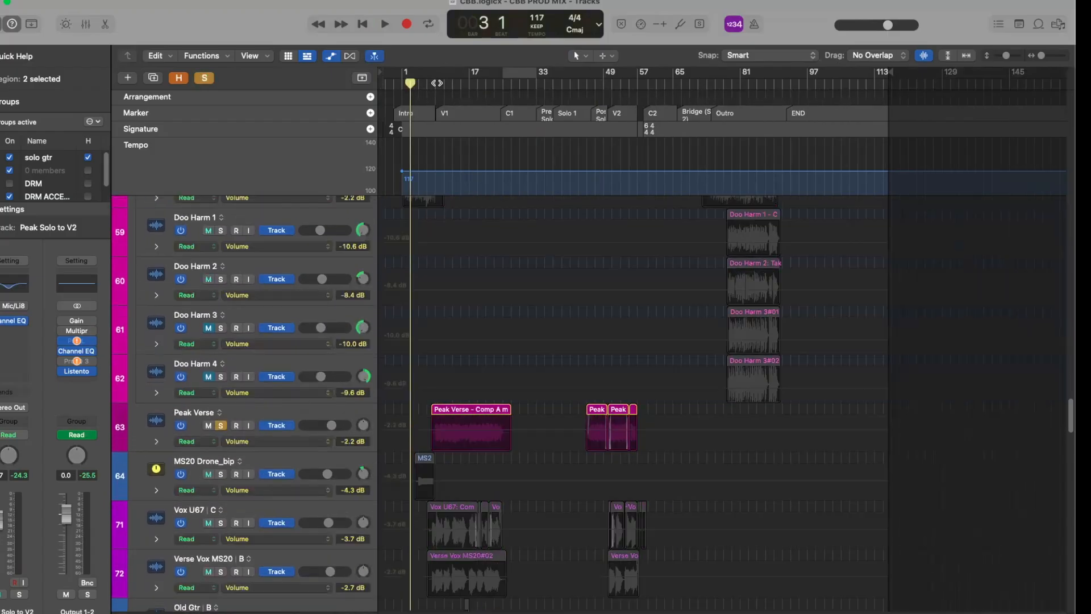
Audition the Peak Verse track from near the start of V1 to bar 12 beat 4, and unsolo it.
click(441, 81)
key(space)
scroll(443, 435, up, 3)
scroll(443, 435, left, 5)
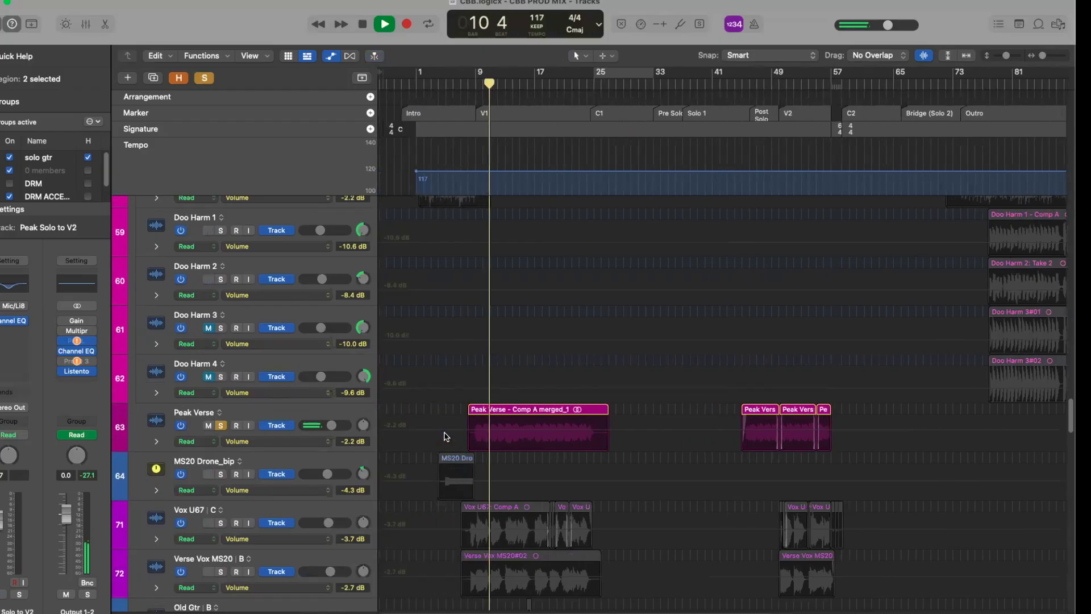
click(325, 418)
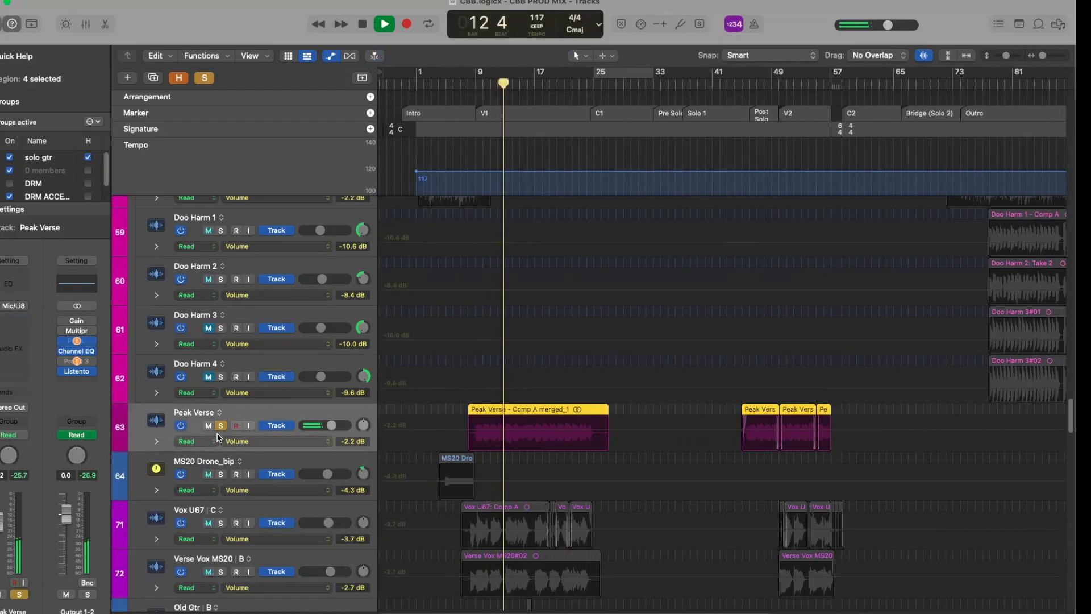
key(space)
key(s)
Examine the Peak Verse regions running from Post Solo through V2.
key(super+Down)
scroll(638, 429, right, 5)
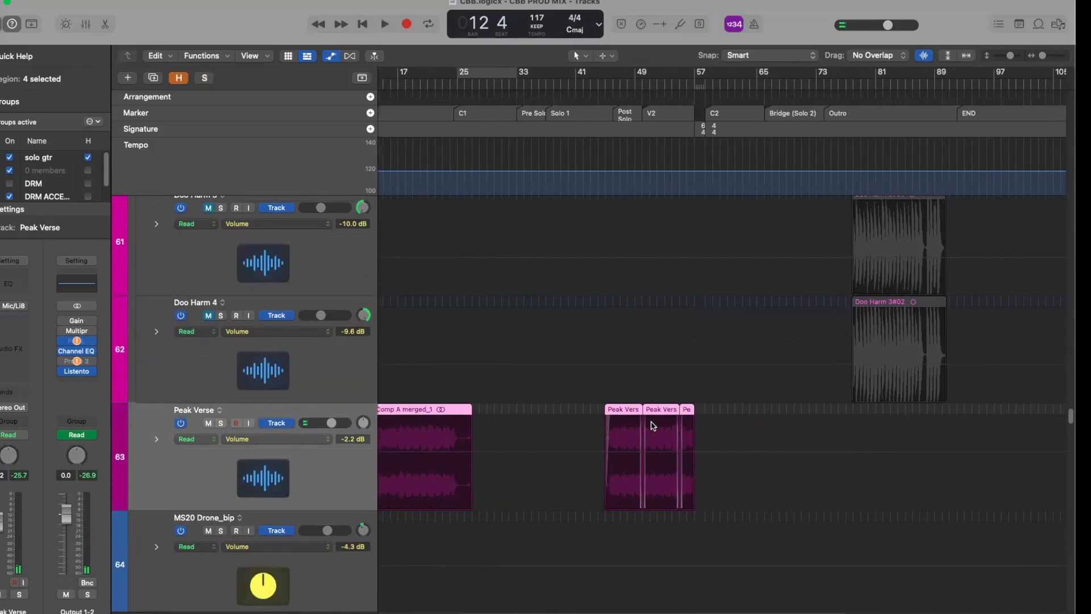
scroll(642, 427, down, 6)
scroll(650, 425, up, 4)
scroll(653, 426, up, 1)
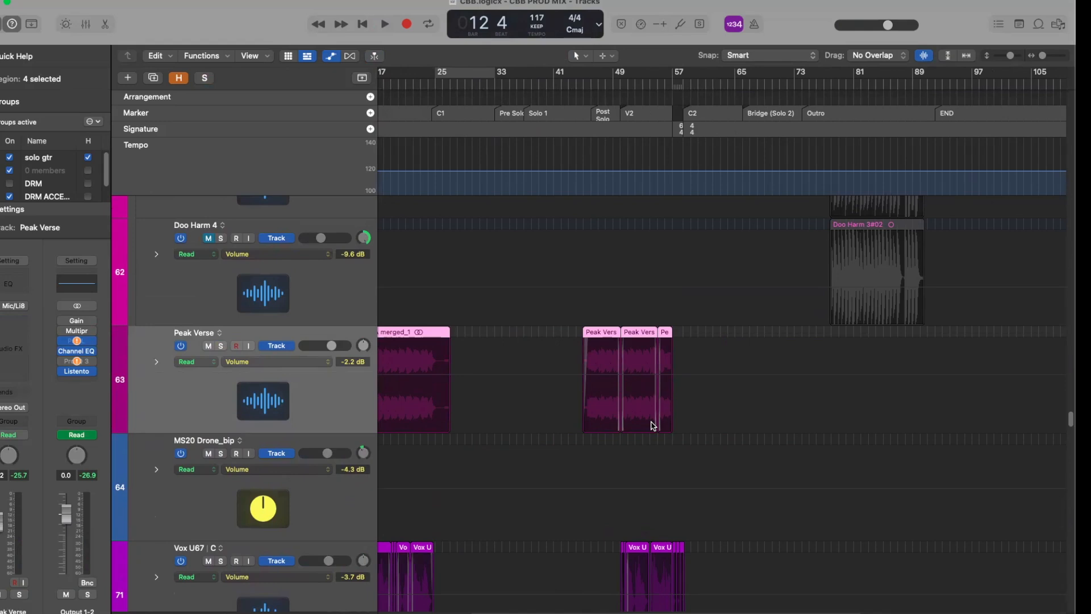
scroll(542, 401, left, 3)
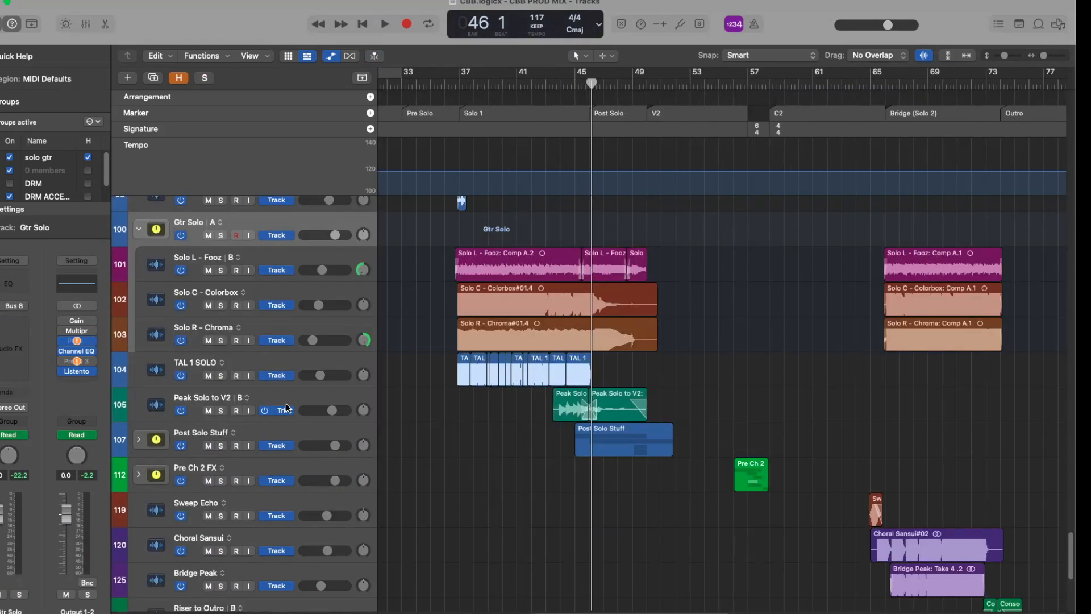
Select the Peak Solo to V2 track and view its regions with track automation shown.
click(293, 399)
key(a)
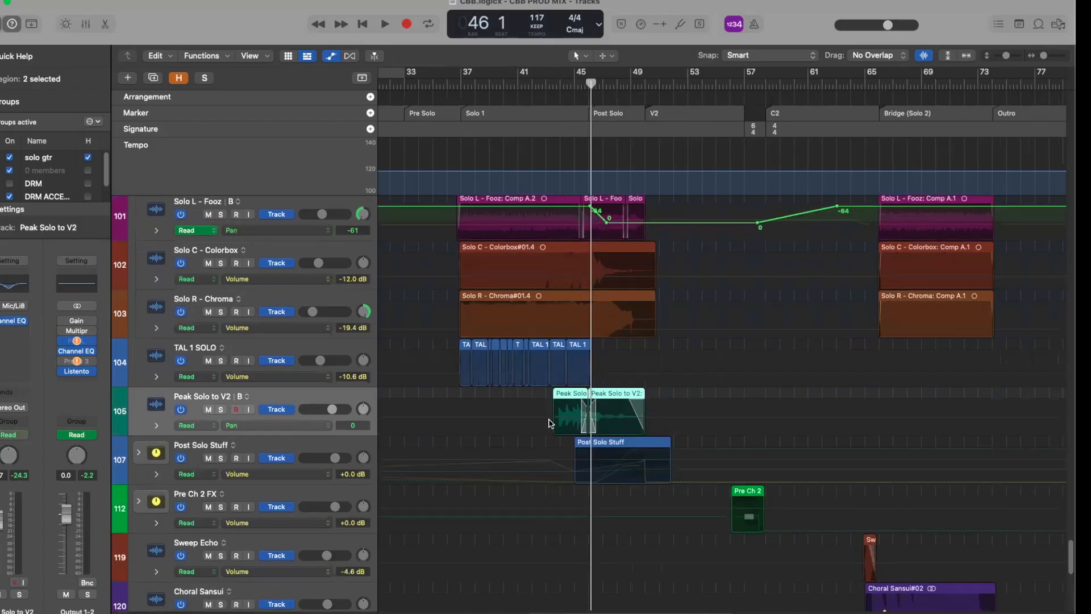
scroll(586, 425, left, 4)
scroll(626, 429, up, 5)
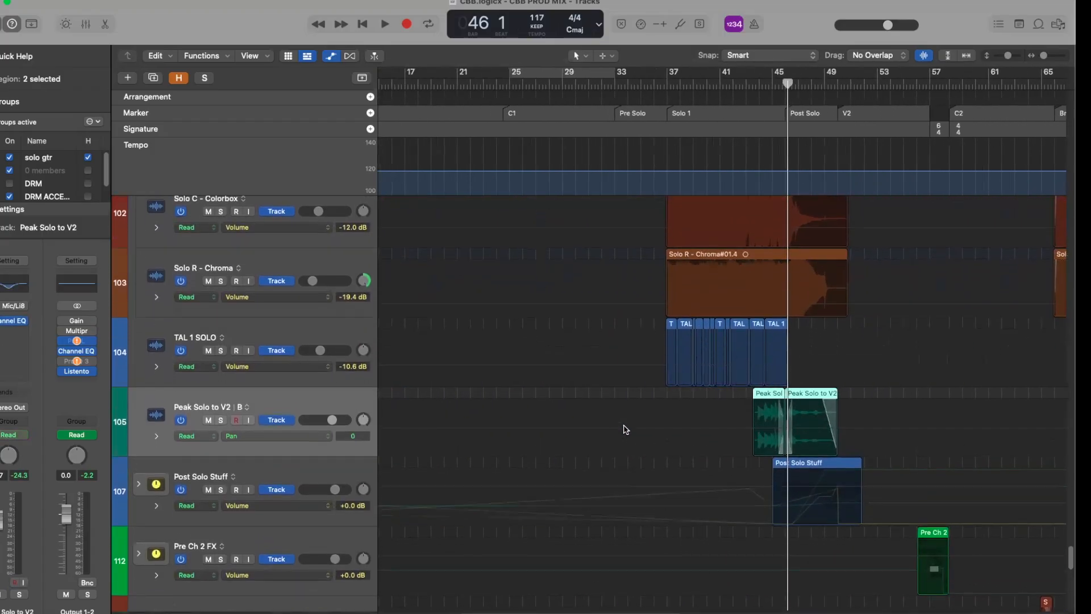
Select and expand the Post Solo Stuff track stack, with track automation hidden.
click(157, 507)
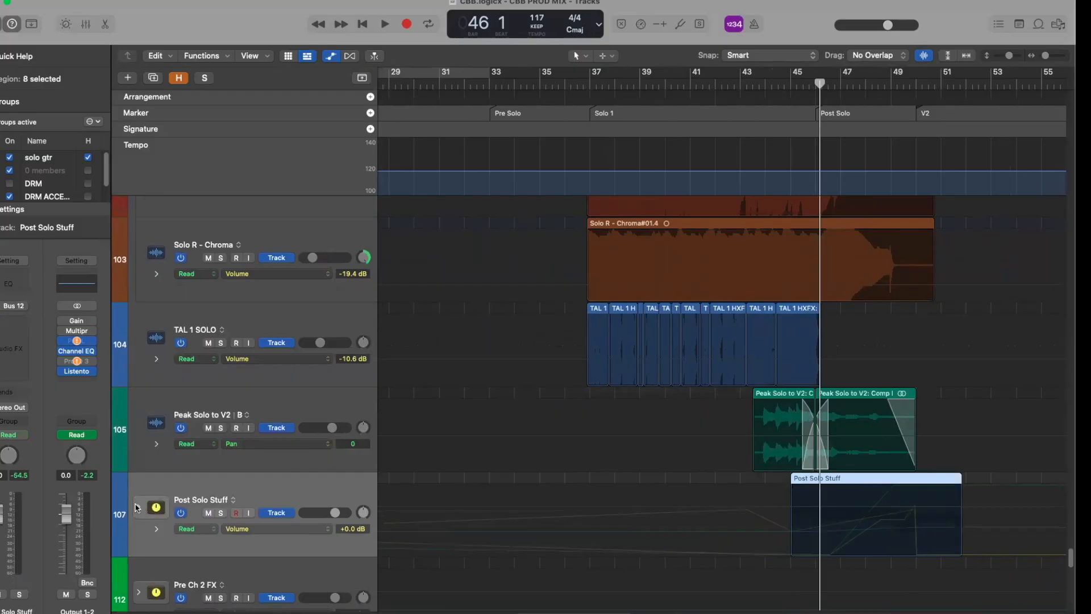
click(136, 507)
scroll(541, 466, right, 5)
scroll(637, 469, up, 4)
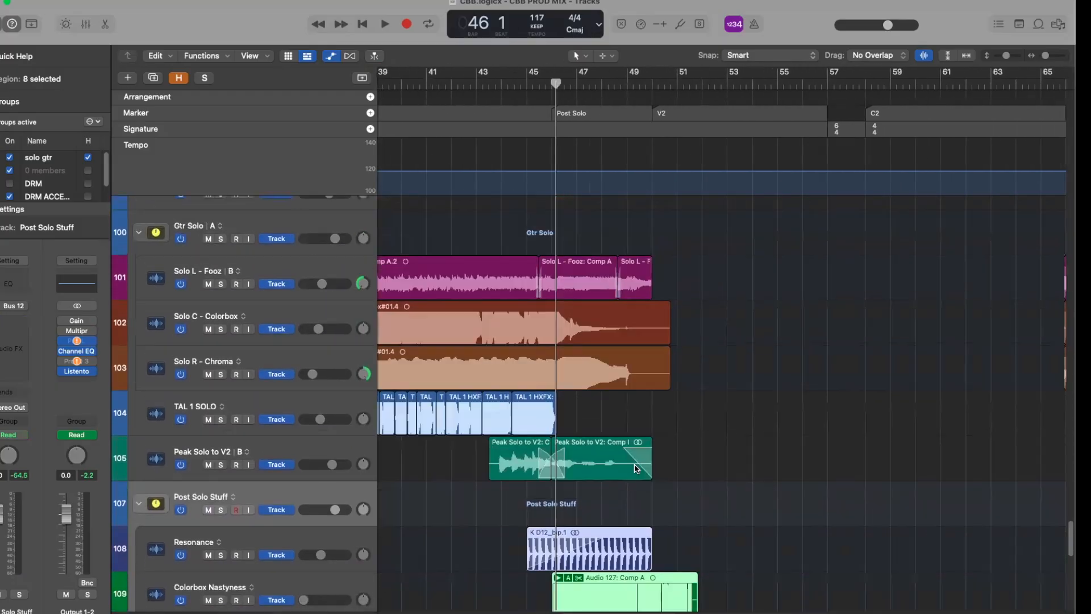
scroll(631, 468, down, 5)
Solo the Post Solo Stuff stack, audition it from bar 45 to bar 50 while showing its volume automation, and unsolo it.
click(221, 368)
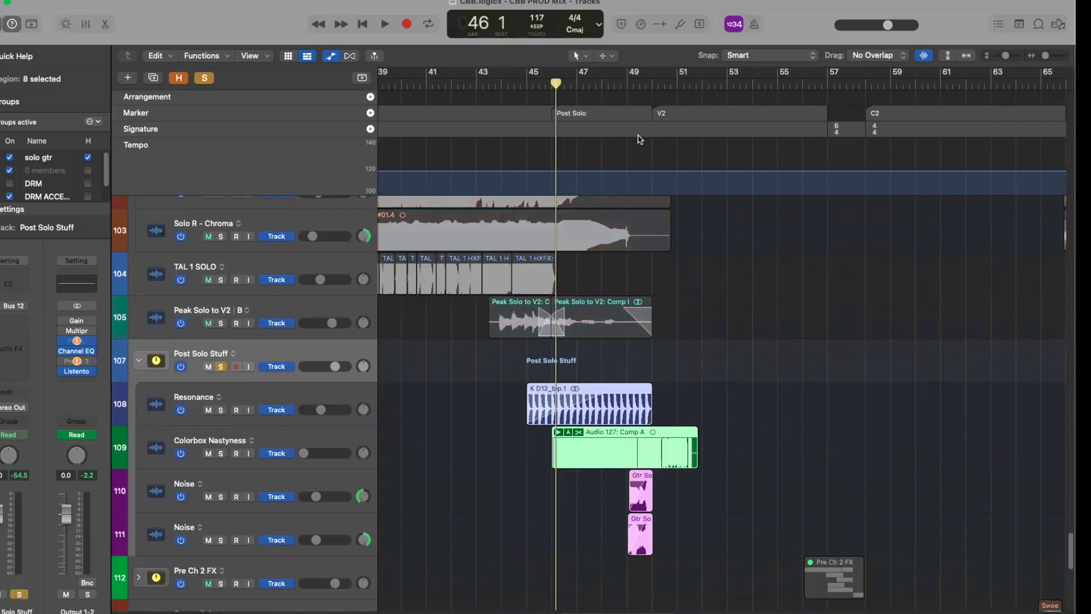
key(comma)
key(space)
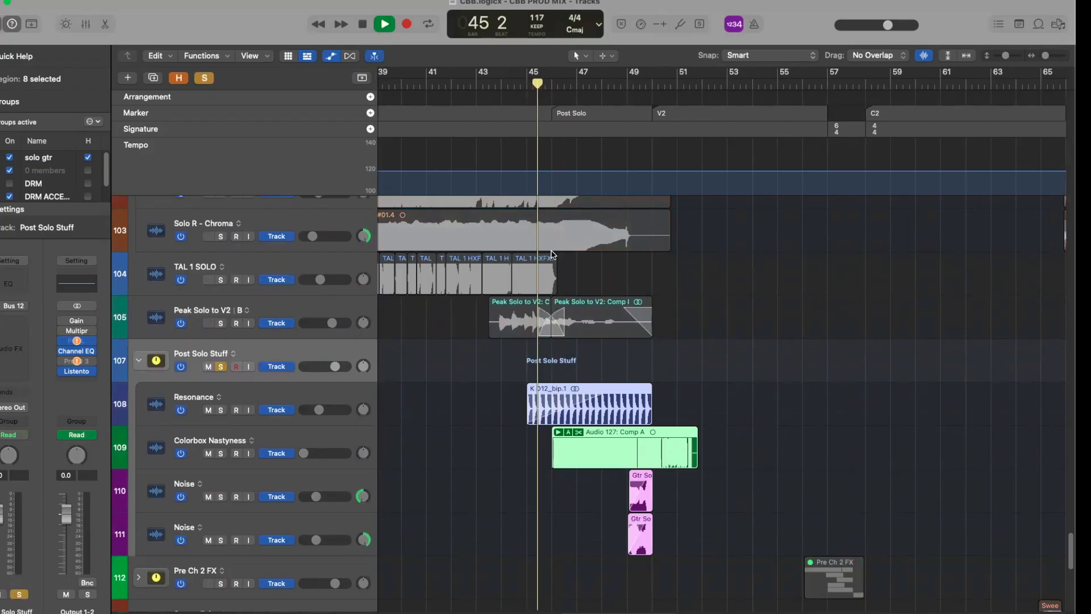
scroll(653, 286, down, 3)
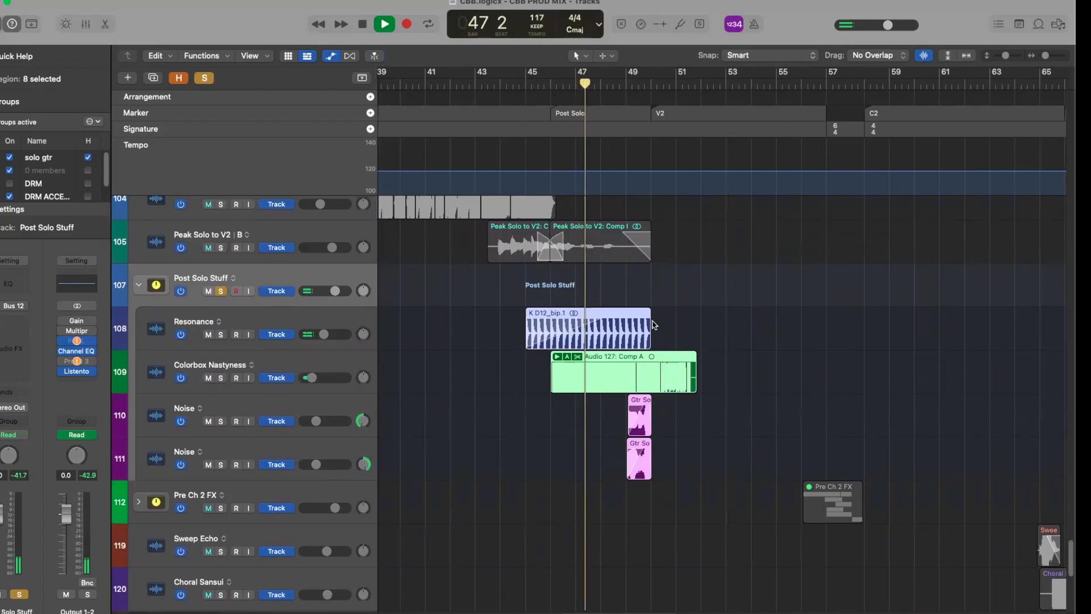
key(a)
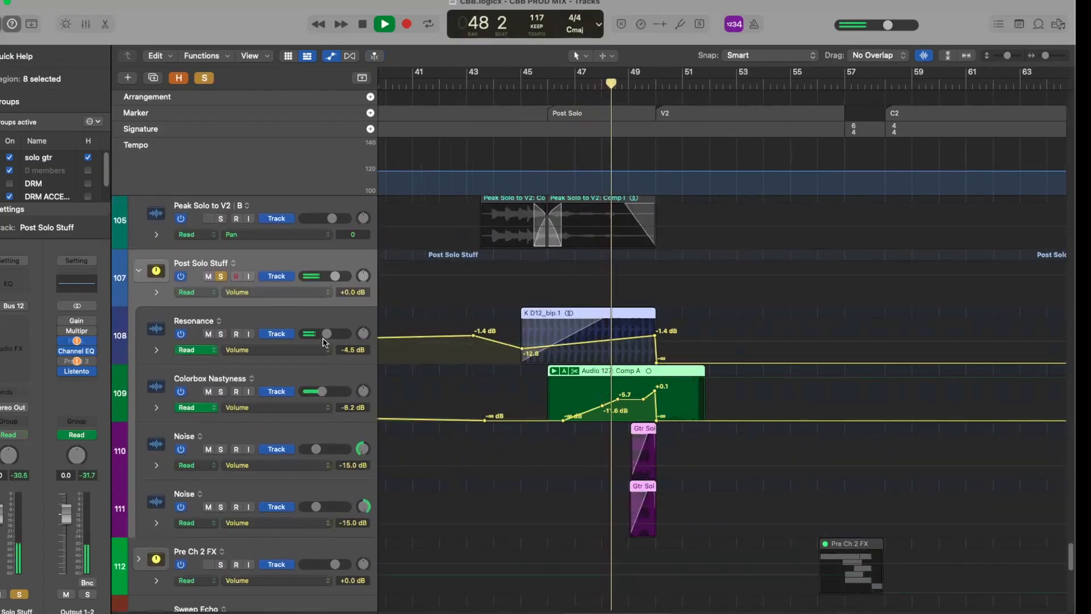
click(611, 339)
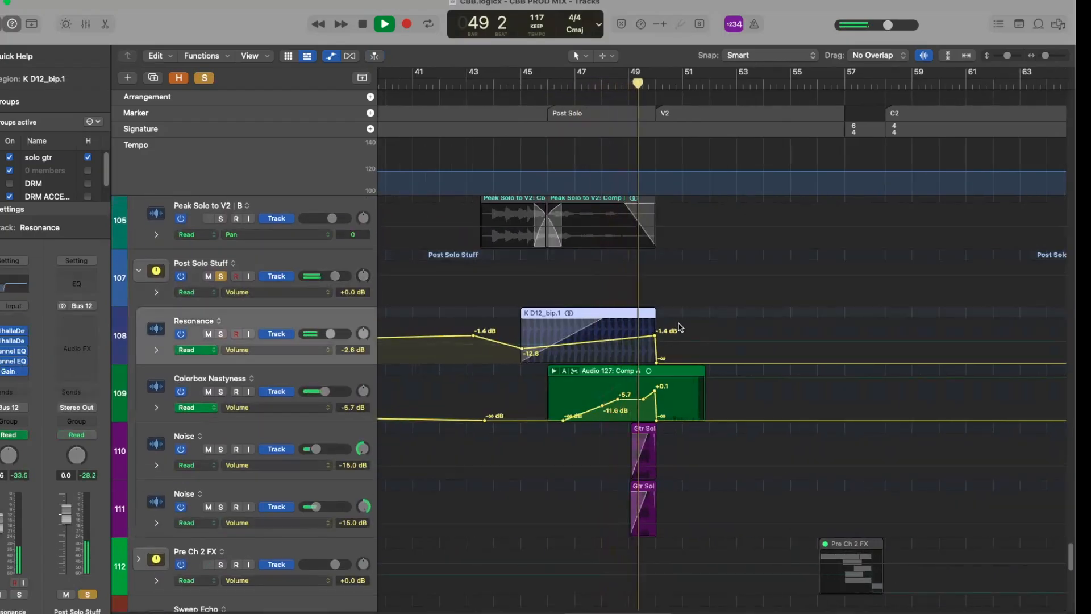
key(space)
click(221, 276)
Solo the Resonance track and audition it from bar 48 to bar 49.
click(221, 334)
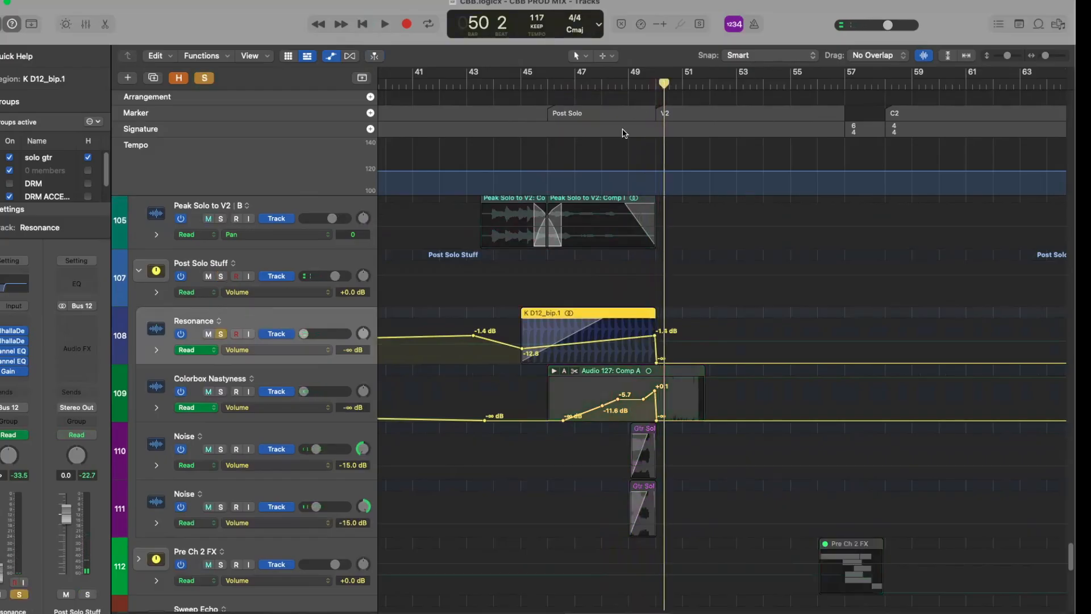
click(611, 83)
key(space)
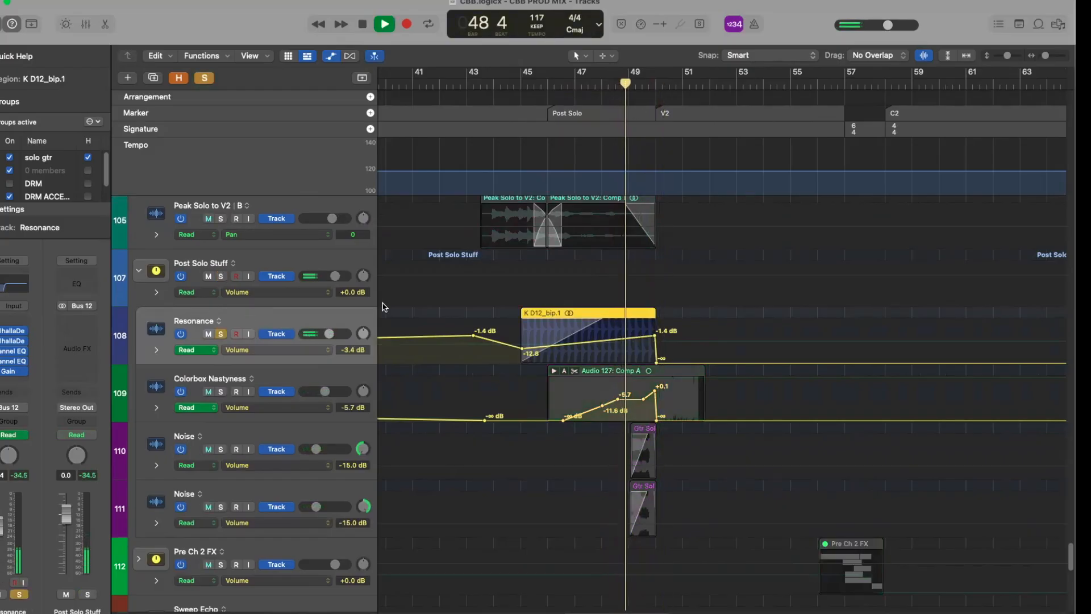
key(space)
Open the ValhallaDelay effect on the Resonance track, cancel its licence authorization, and close the effect.
click(12, 336)
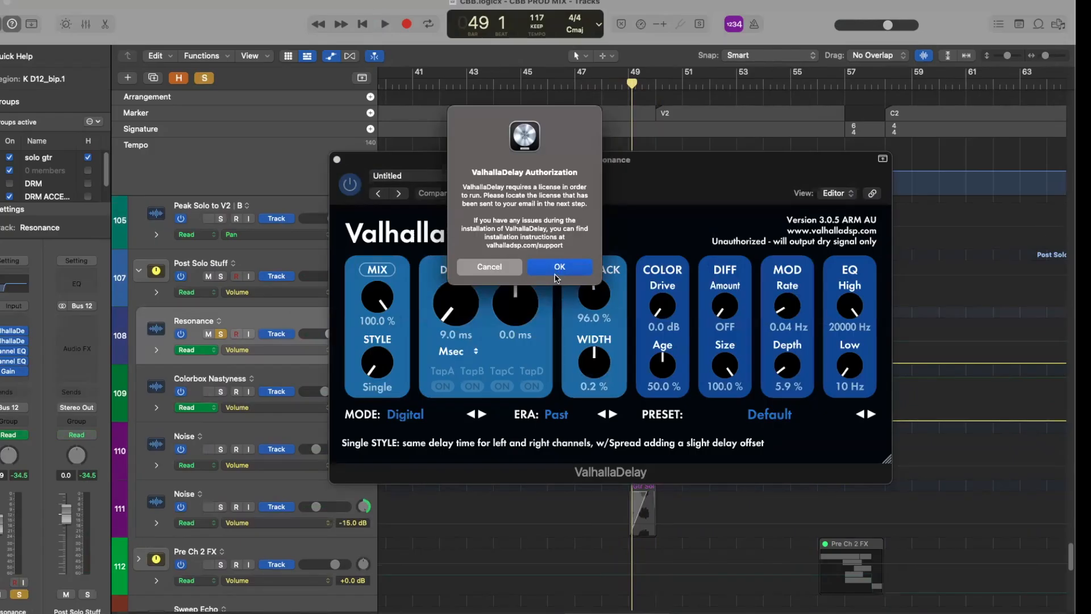
click(557, 271)
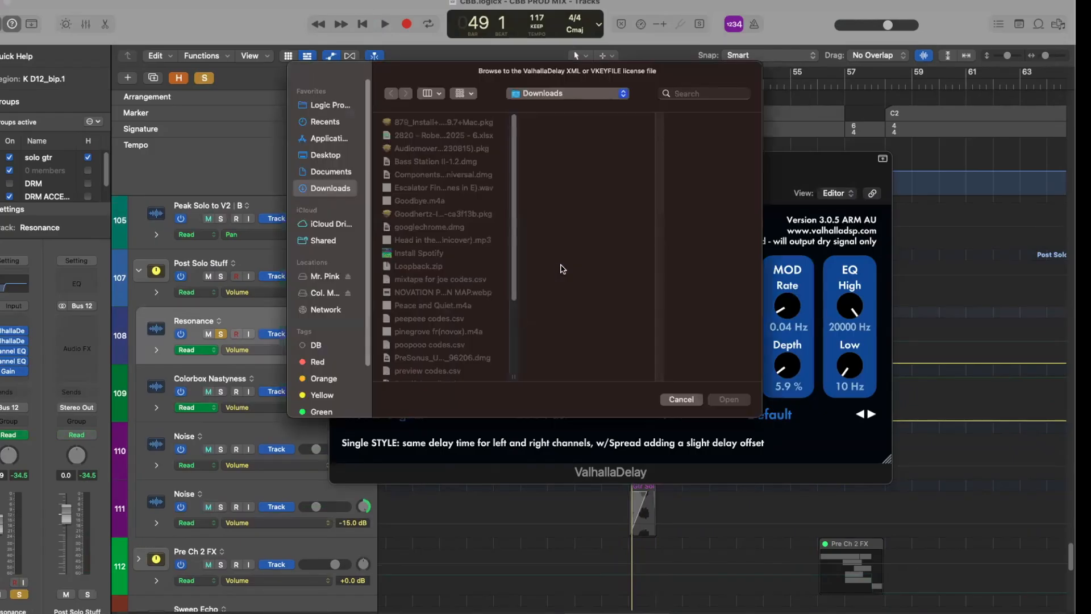
click(696, 400)
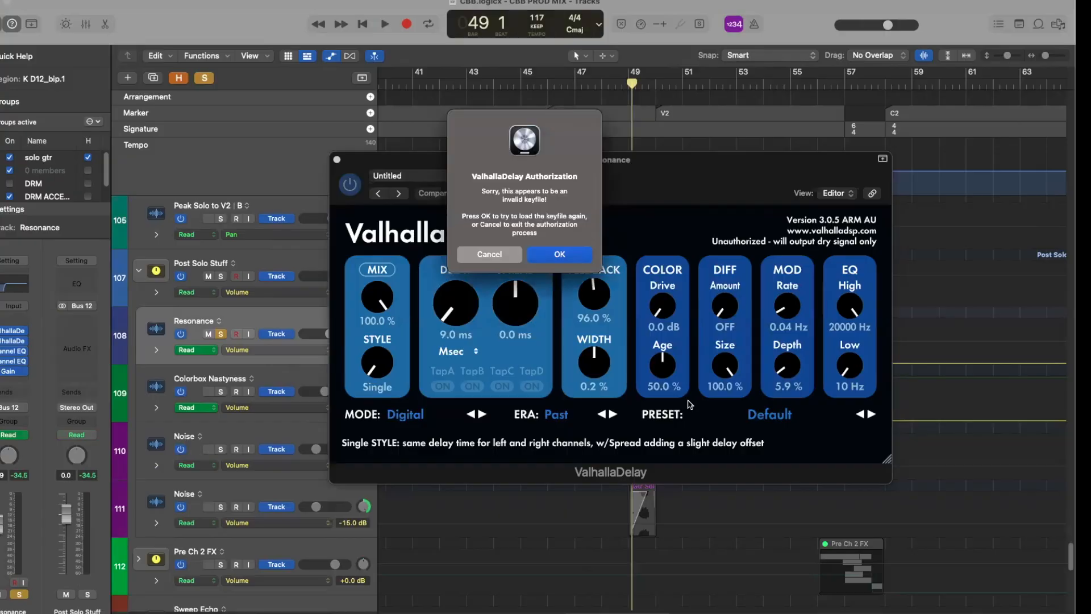
click(502, 256)
click(525, 272)
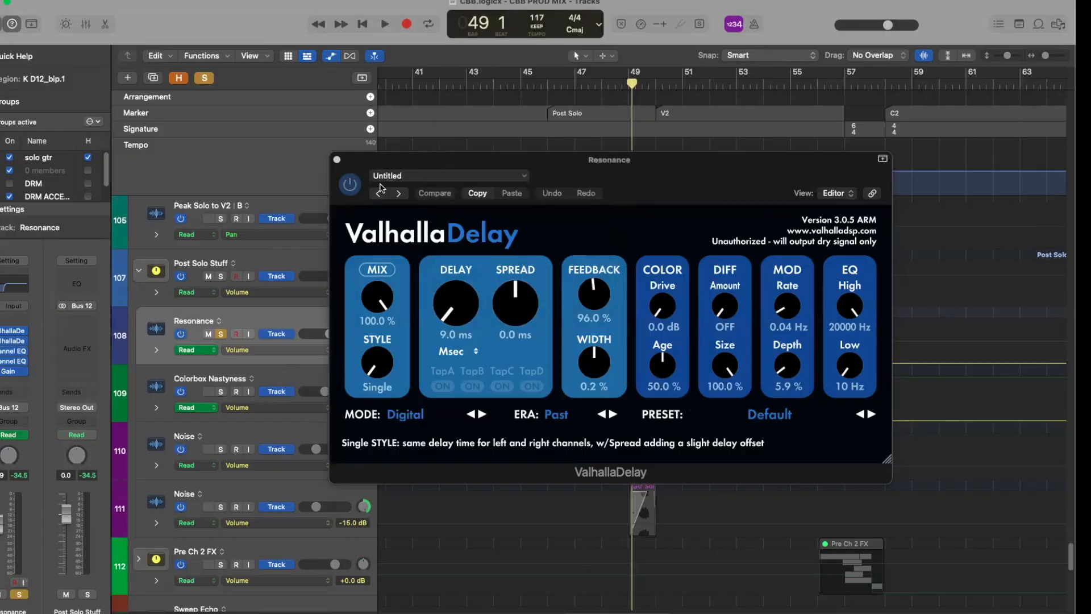
click(337, 162)
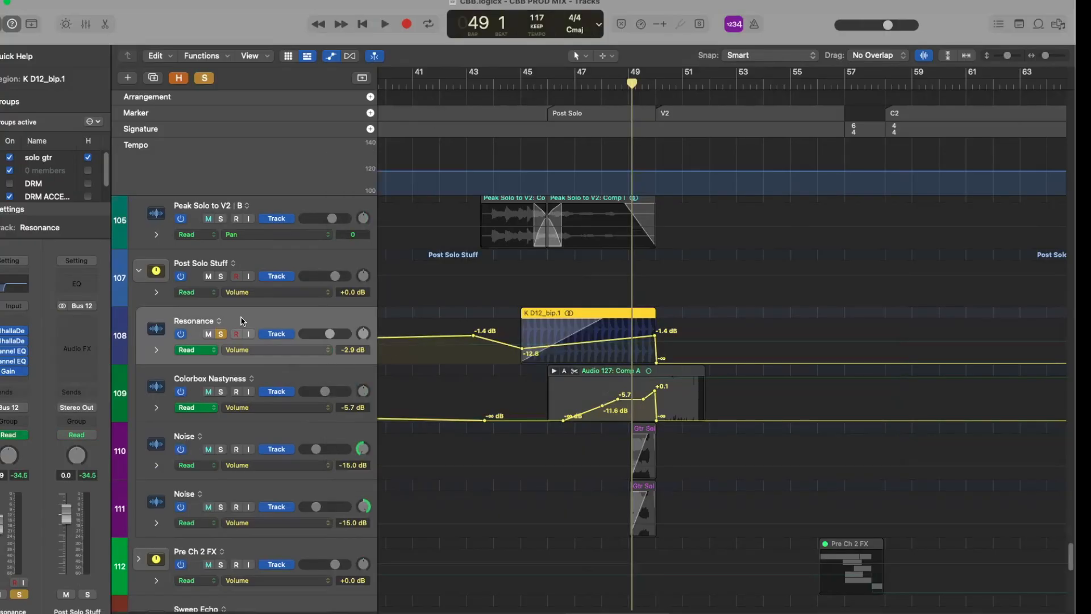
Unsolo Resonance, and briefly audition the Bounces track soloed around bar 57.
click(221, 335)
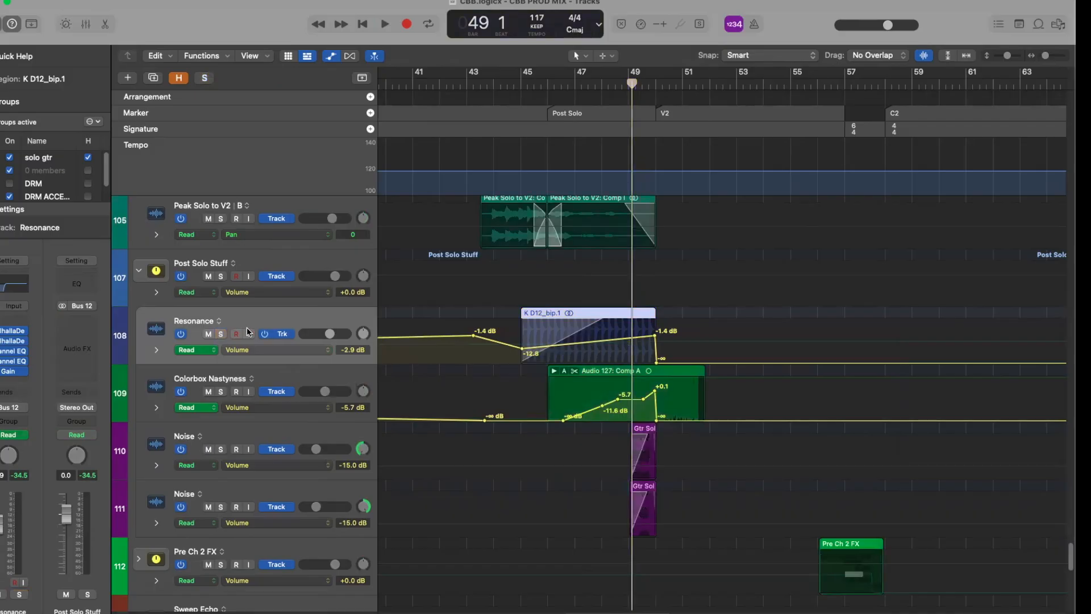
click(221, 334)
scroll(263, 345, down, 10)
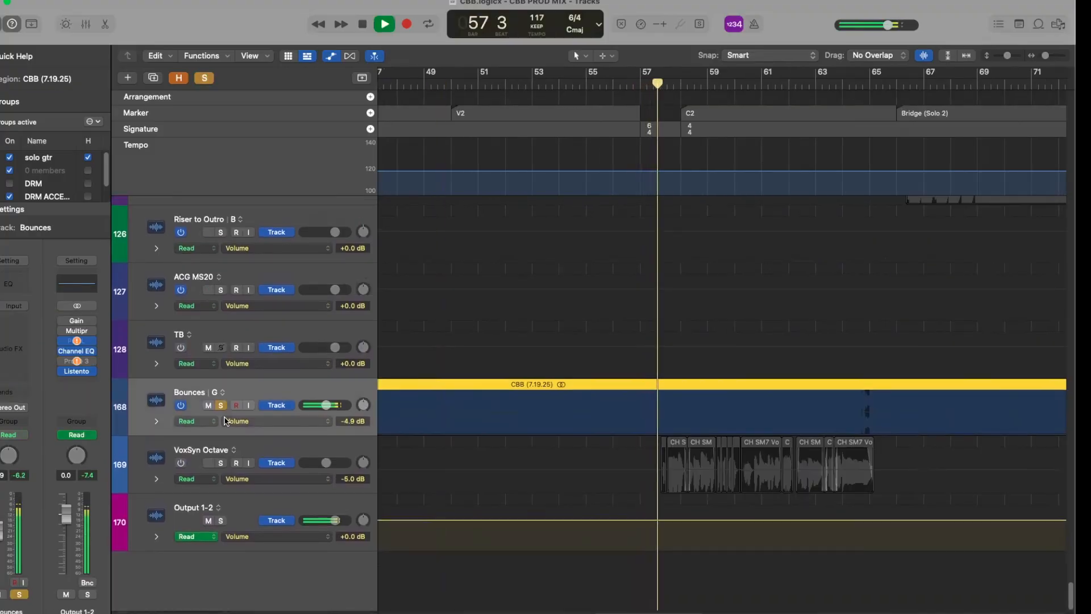
key(space)
click(222, 406)
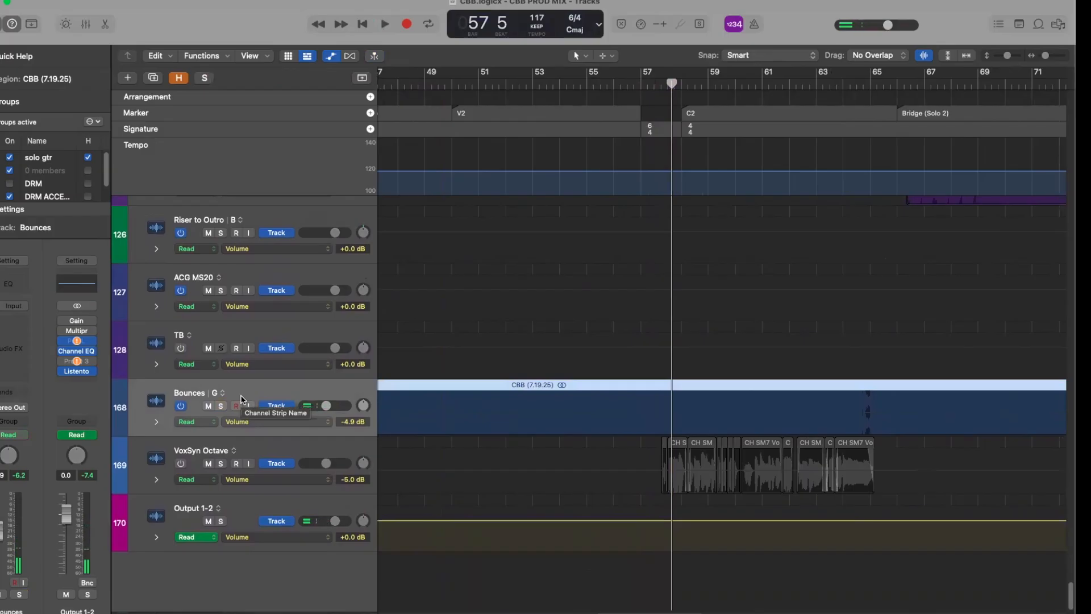
Select the Resonance track, enlarge the track heights, and move the playhead to the start of its region at bar 45.
scroll(241, 398, up, 15)
scroll(241, 398, left, 3)
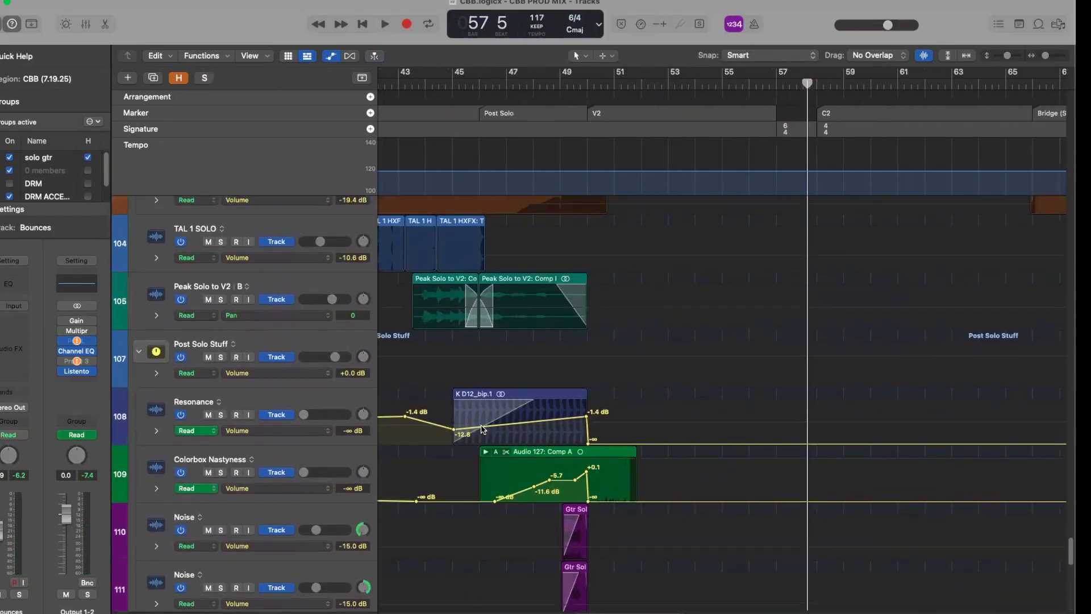
click(235, 404)
key(super+Down)
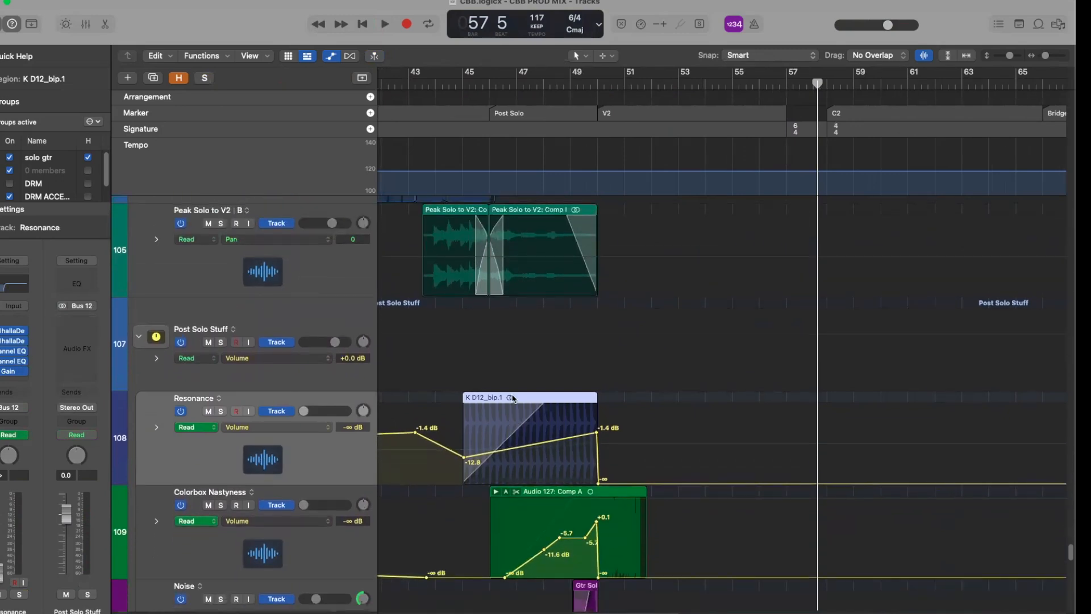
drag(598, 87, 469, 85)
Open both ValhallaDelay effects on the Resonance track, inspect their delay and feedback settings, and close them.
click(11, 337)
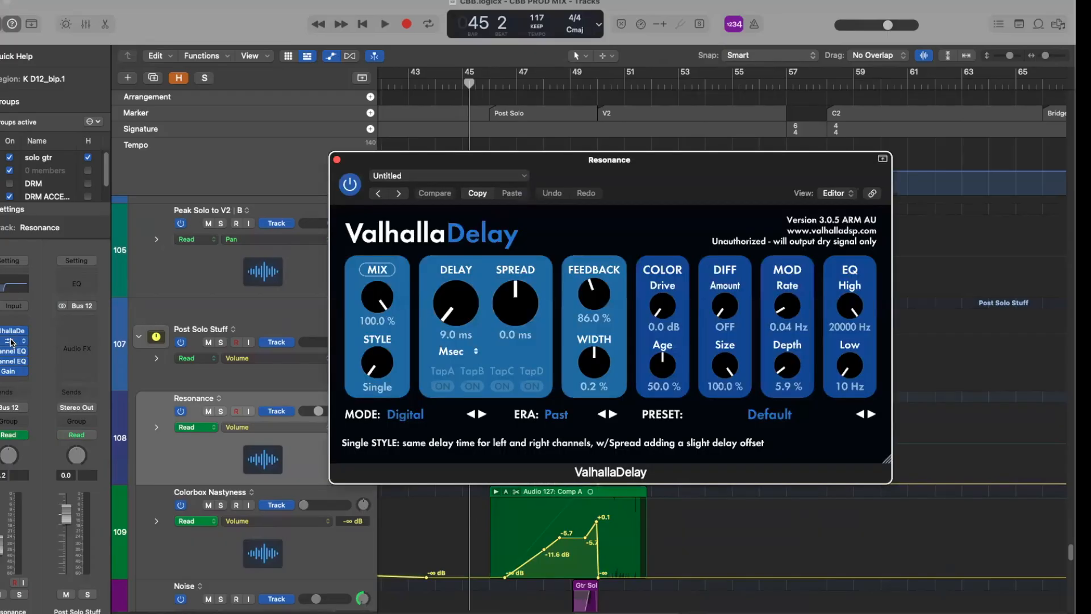
click(511, 267)
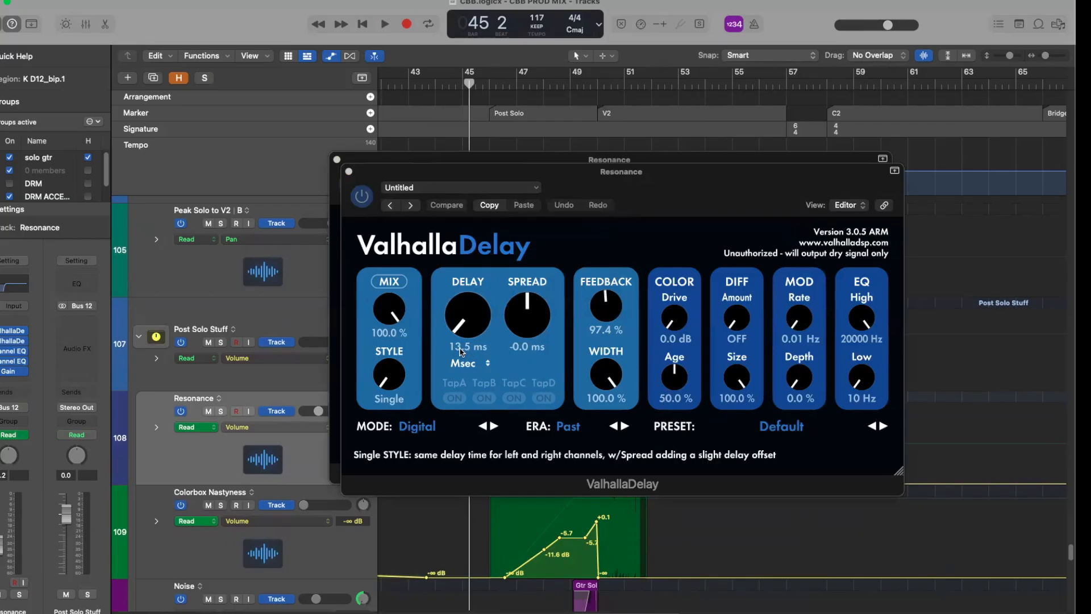
drag(549, 172, 609, 302)
click(406, 300)
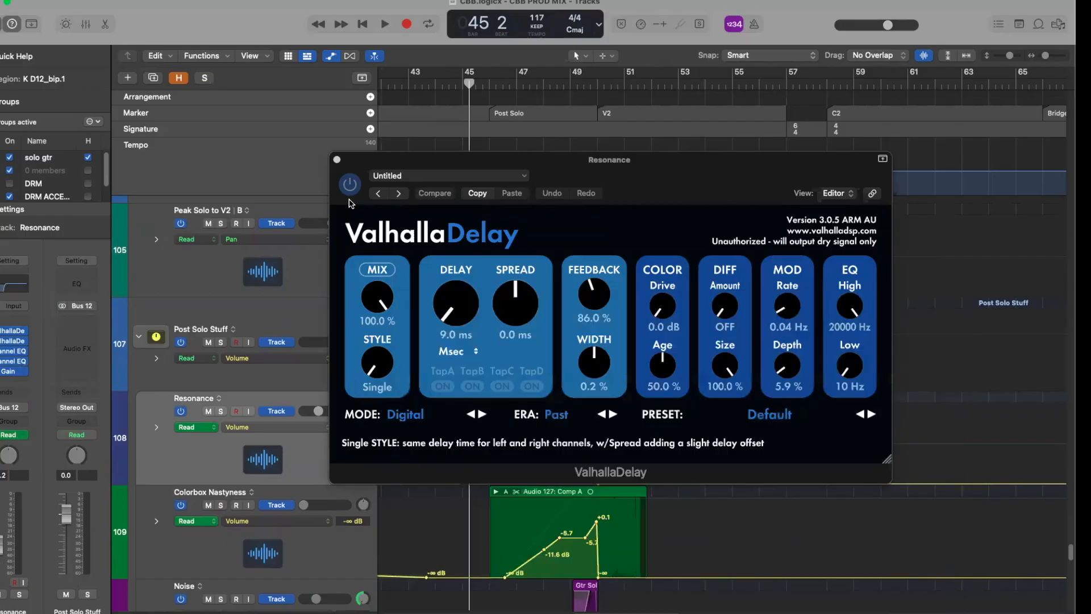
click(338, 160)
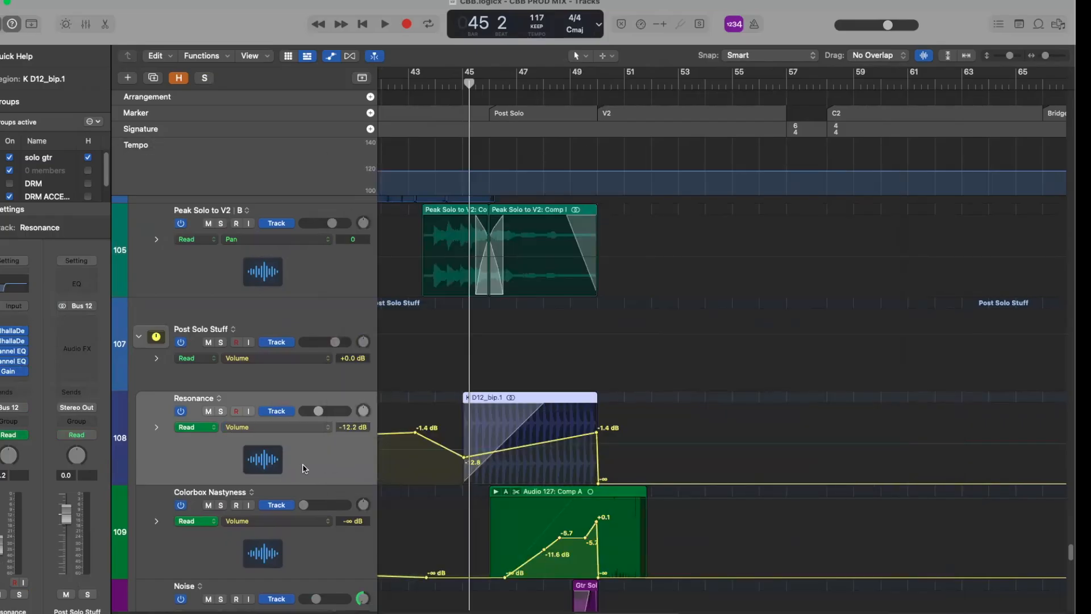
Examine the regions and volume automation of Resonance and Colorbox Nastyness between bars 45 and 50 at close range.
key(super+Down)
key(super+Right)
key(super+Down)
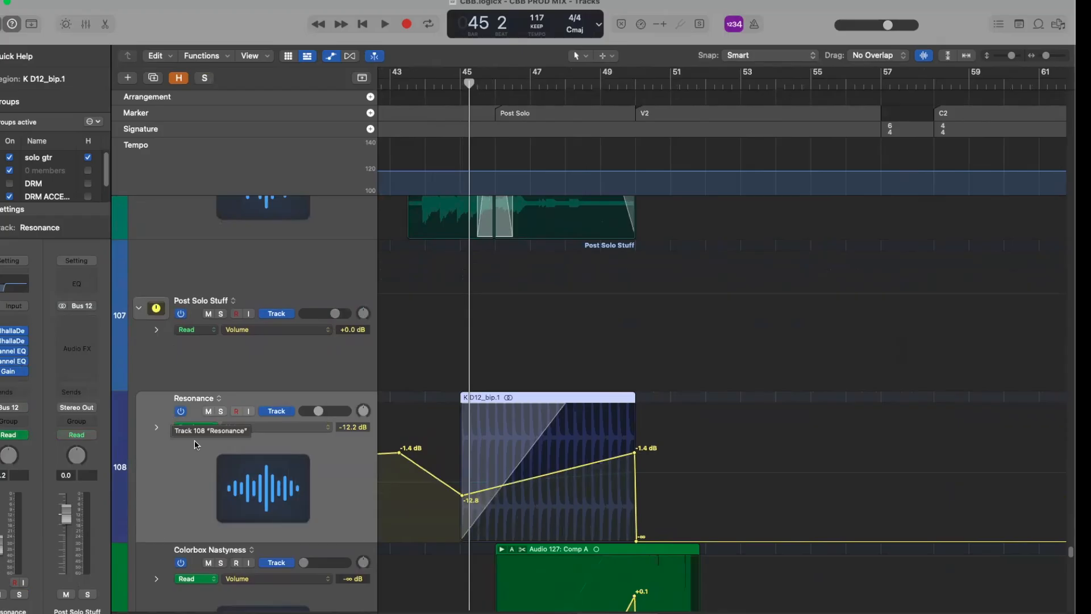
scroll(358, 489, down, 4)
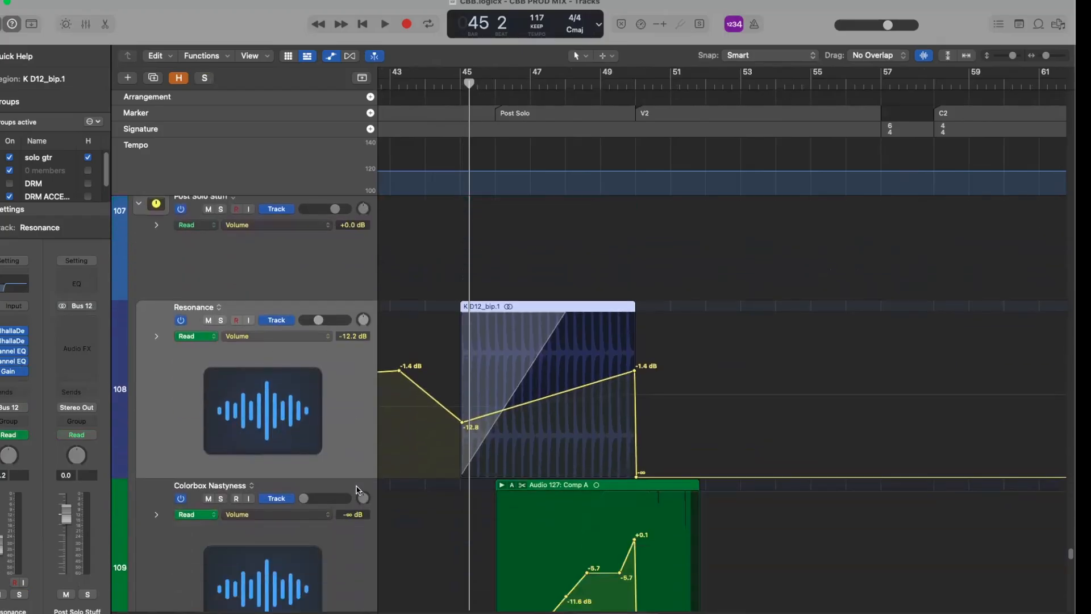
key(super+Right)
key(super+Up)
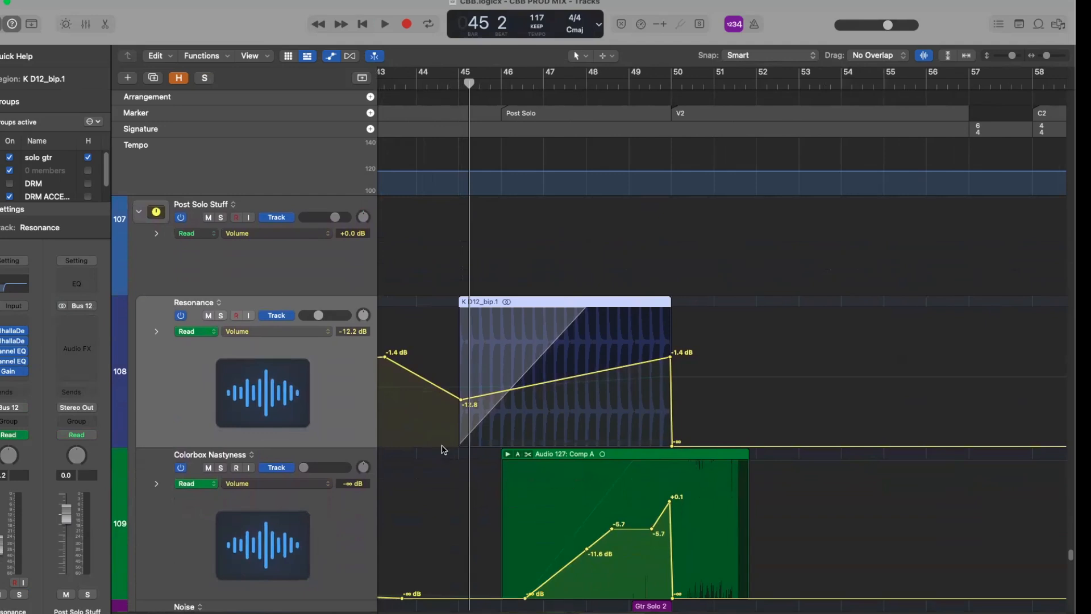
scroll(523, 441, left, 3)
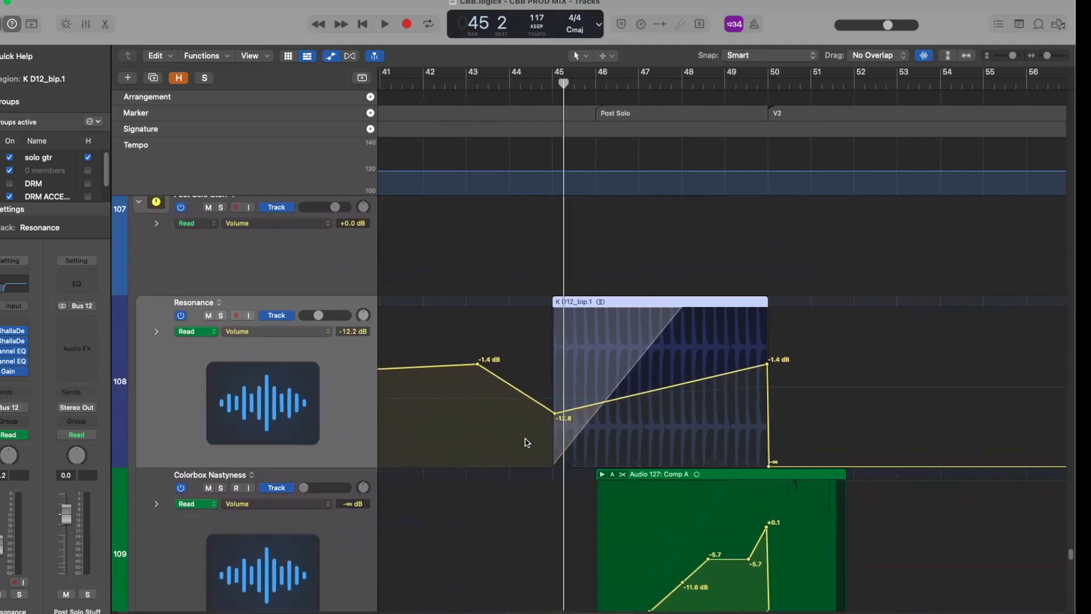
scroll(523, 441, right, 8)
scroll(523, 441, down, 5)
scroll(356, 359, up, 4)
scroll(356, 359, left, 3)
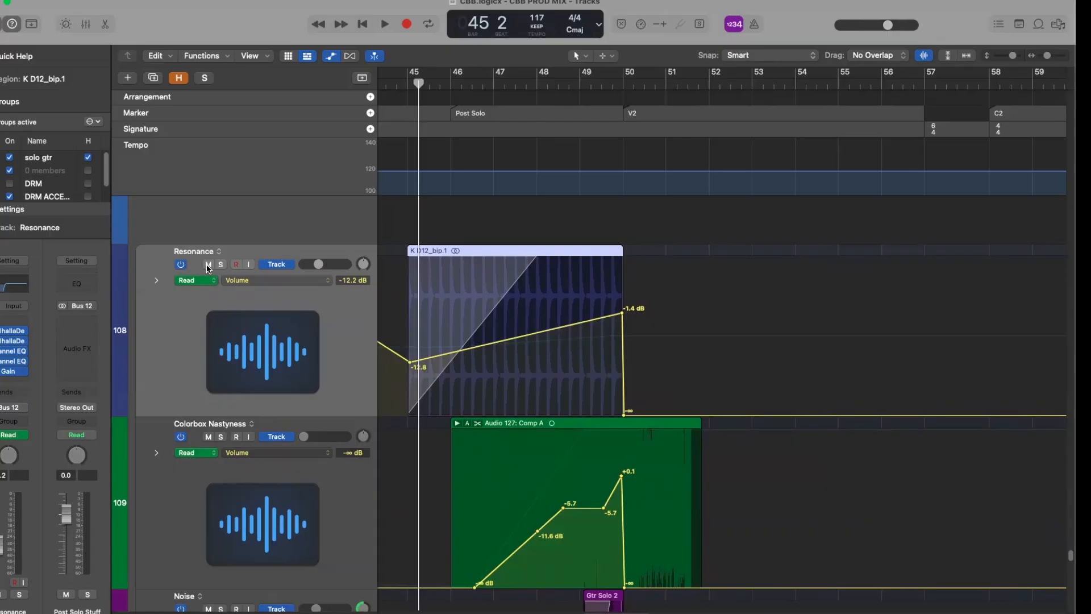
Mute the Resonance track, and audition Colorbox Nastyness soloed up to bar 50 before unsoloing it.
click(463, 436)
key(z)
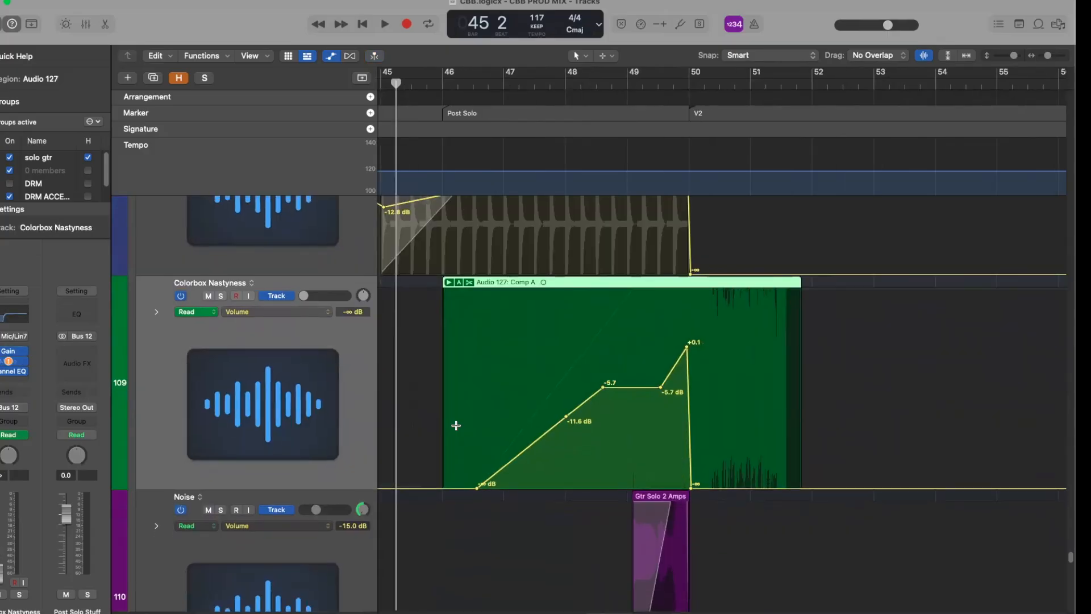
scroll(366, 292, up, 5)
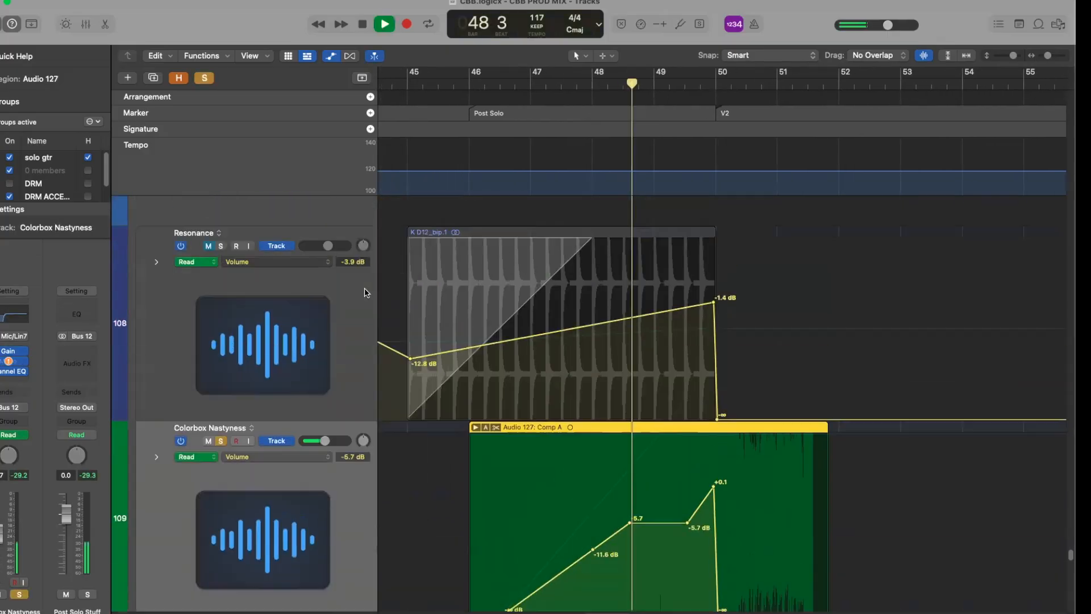
scroll(560, 414, down, 5)
key(super+Left)
key(super+Left)
key(z)
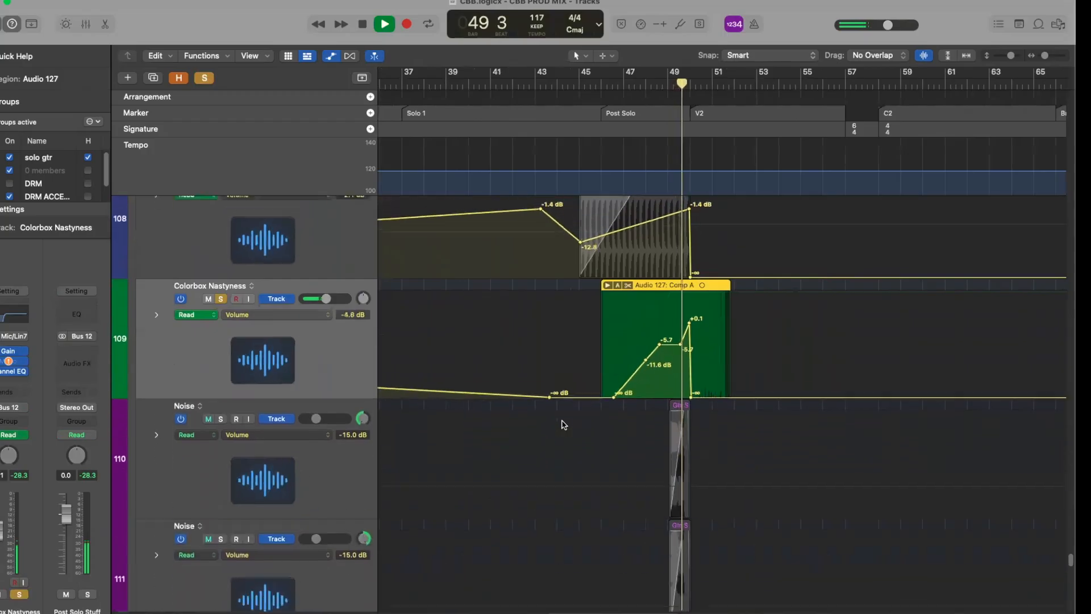
key(super+Right)
key(super+Right)
key(space)
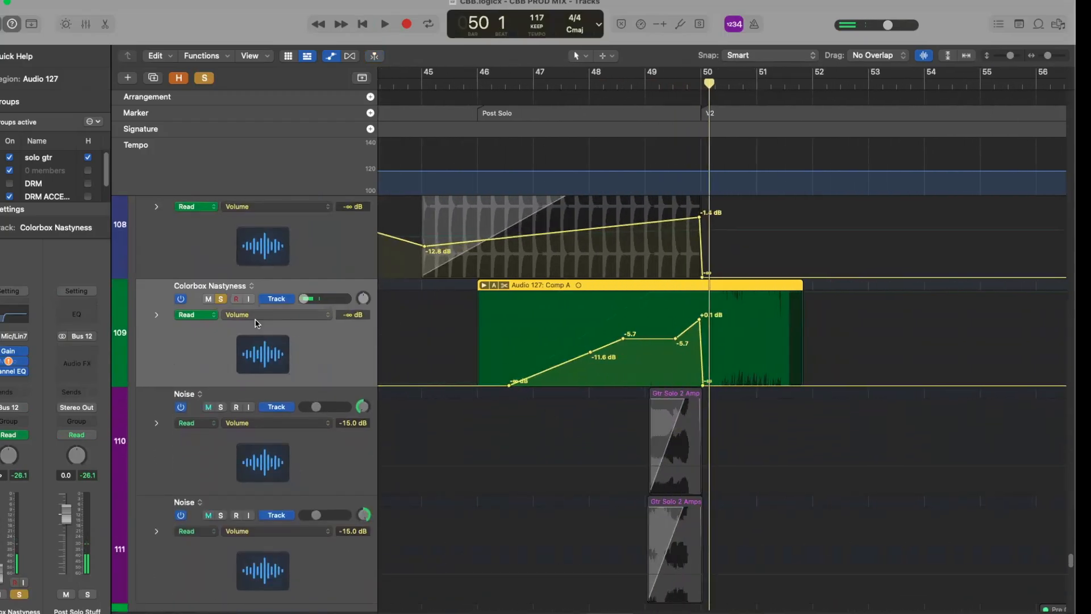
click(221, 299)
Solo the Gtr Solo stack and audition it from about bar 44 to bar 49 while viewing the Solo L - Fooz pan automation.
key(super+Left)
key(super+Left)
scroll(626, 339, up, 10)
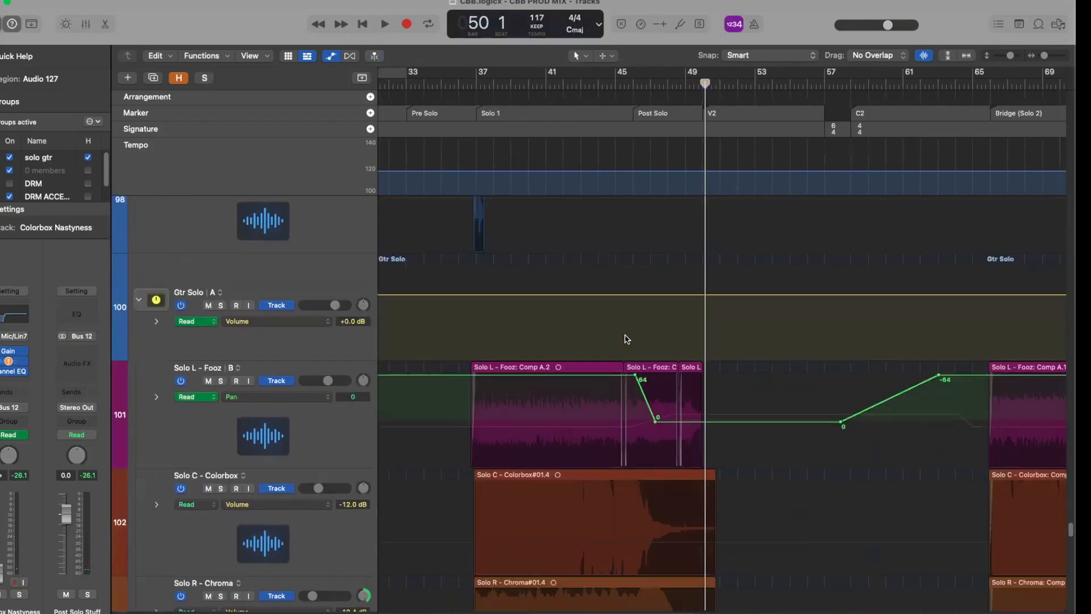
scroll(458, 319, down, 1)
scroll(459, 319, up, 2)
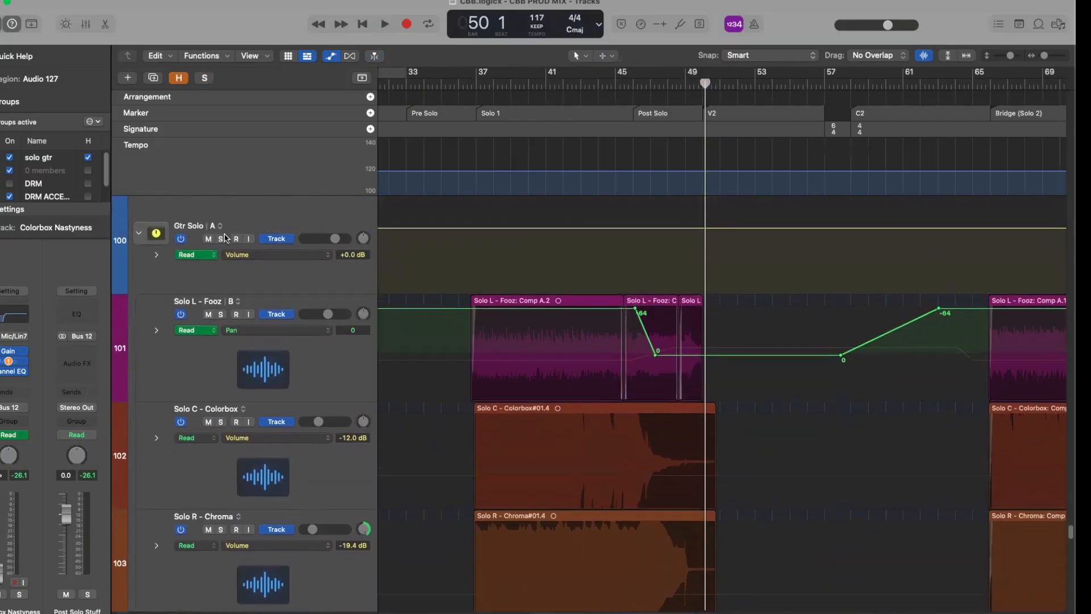
double_click(607, 86)
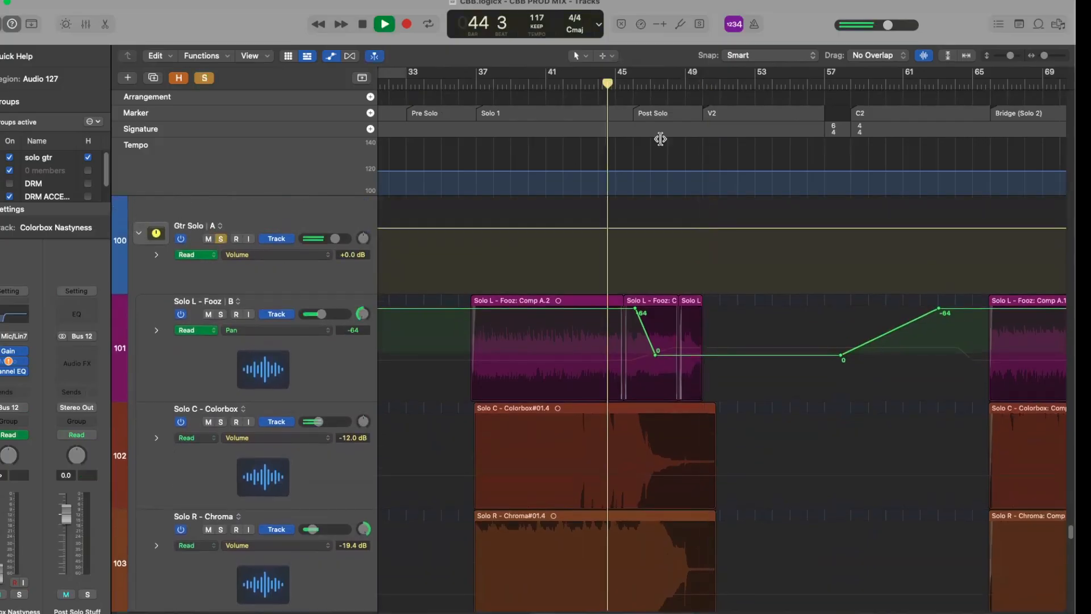
scroll(677, 239, right, 5)
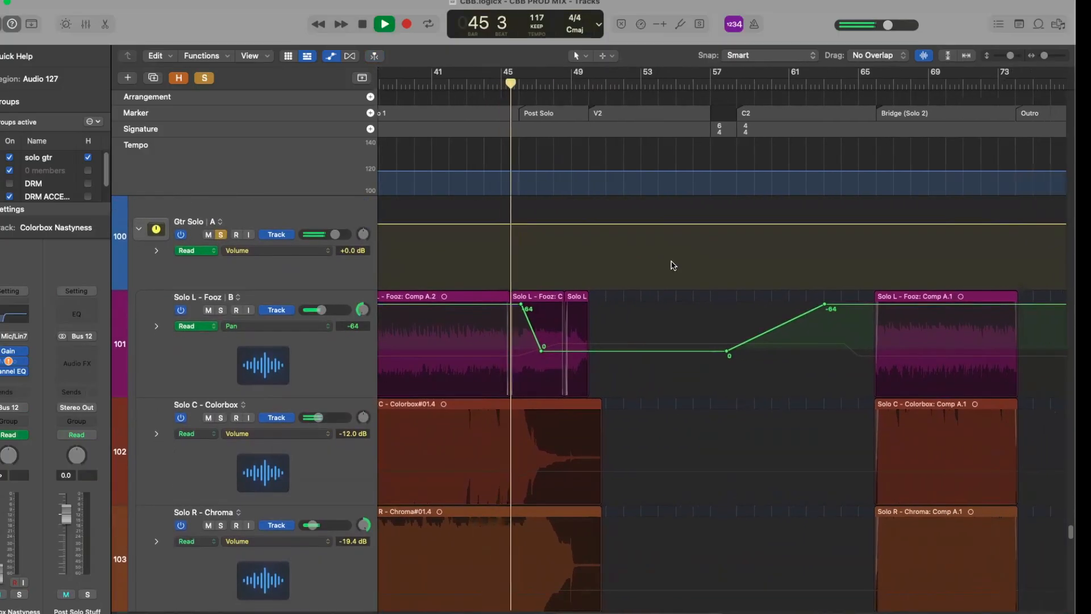
scroll(641, 288, up, 1)
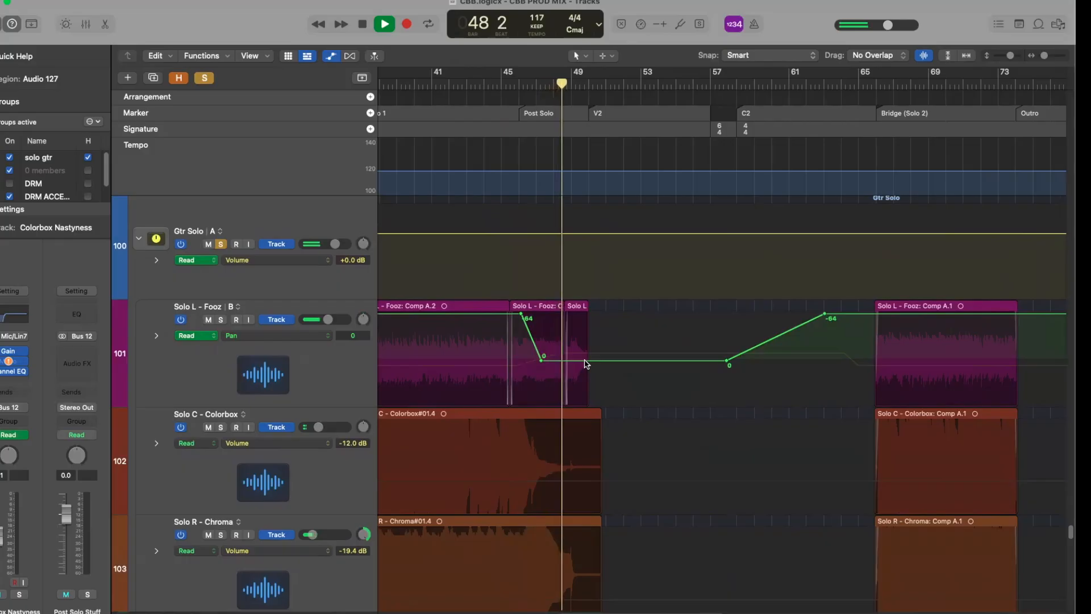
key(cmd+Down)
key(cmd+Right)
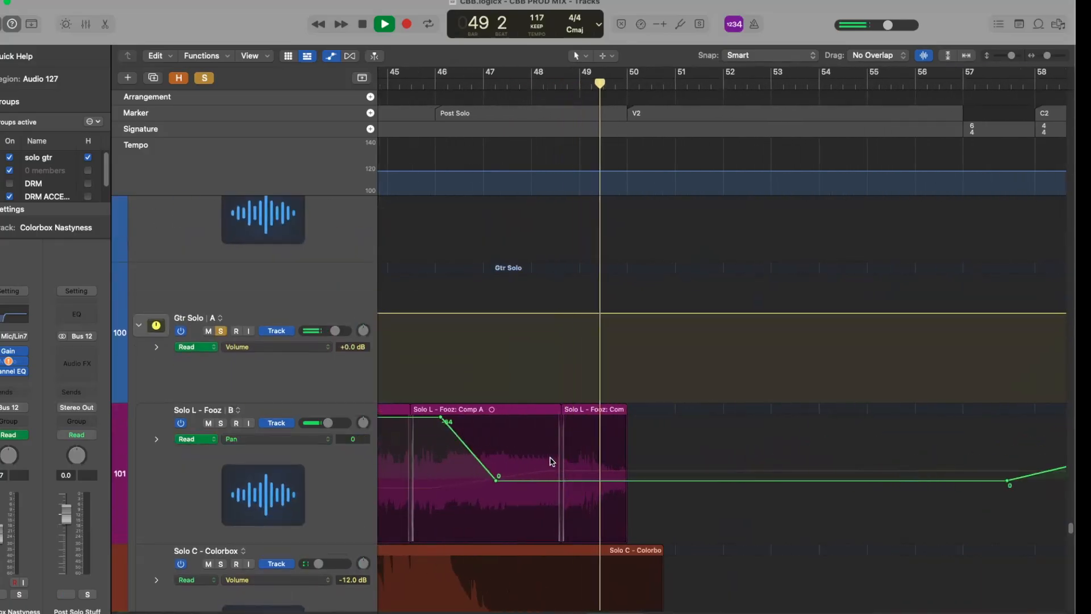
key(space)
Select and solo the Solo L - Fooz track, audition it from bar 46 to bar 49, and clear the solos.
click(363, 461)
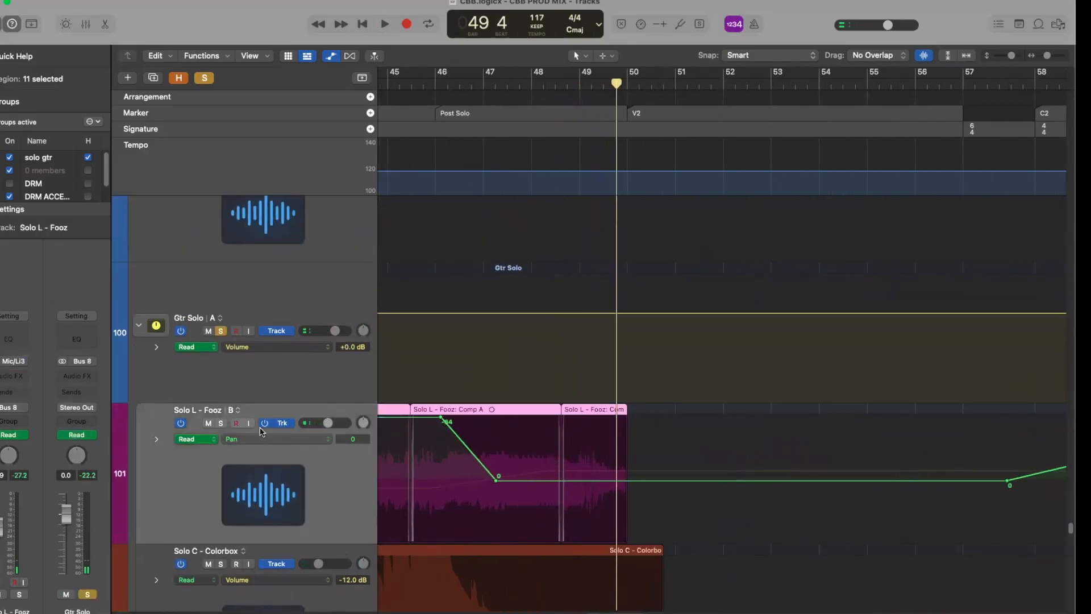
click(223, 424)
click(449, 85)
key(space)
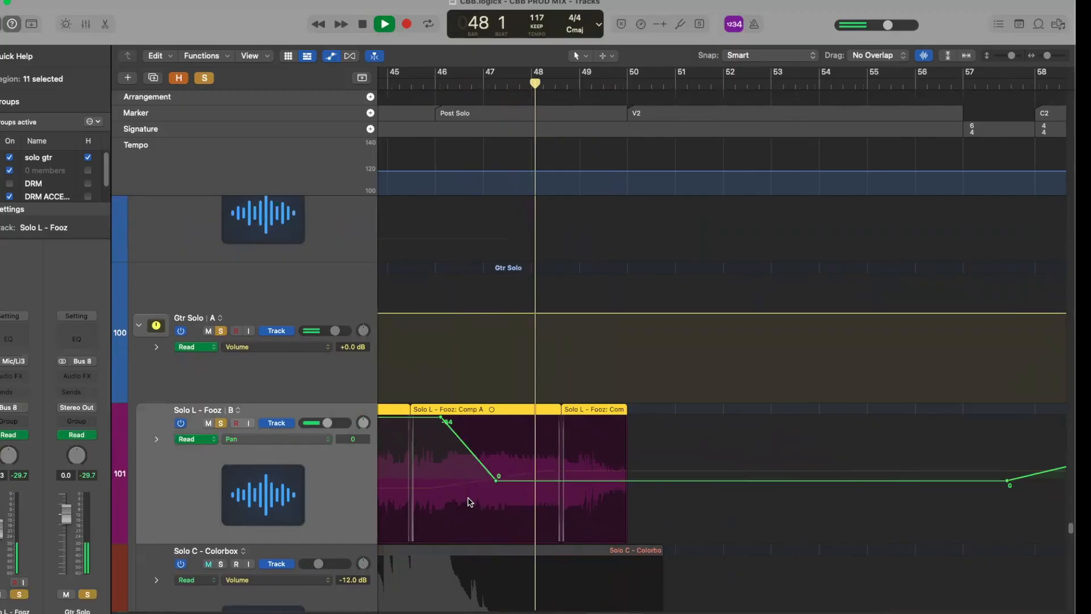
key(space)
click(221, 423)
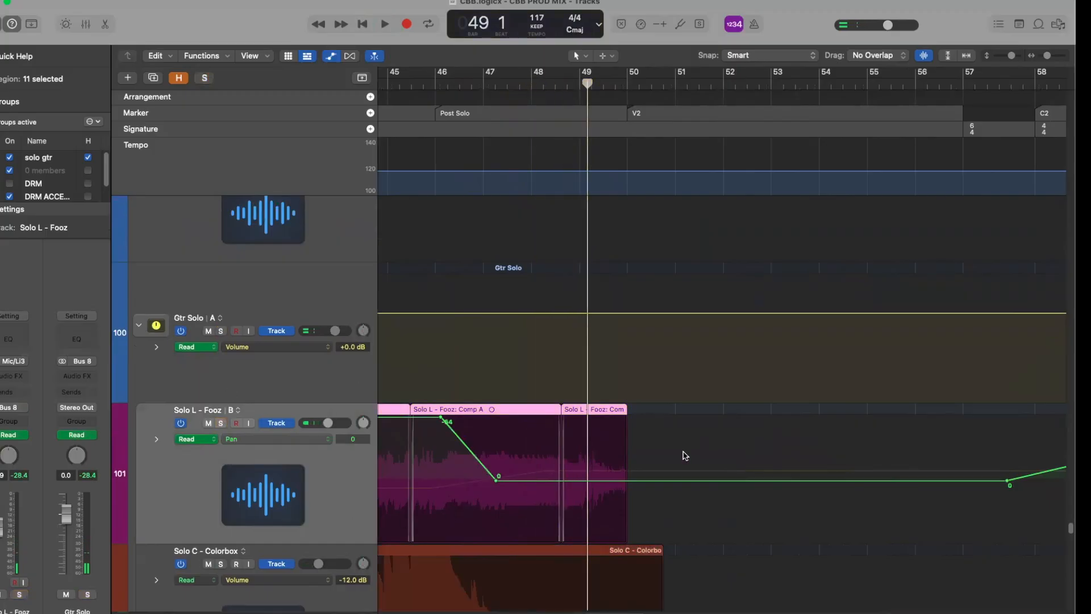
Review the tracks from Gtr Solo down to Post Solo Stuff around bars 44 to 50 at a reduced track height.
scroll(685, 456, down, 3)
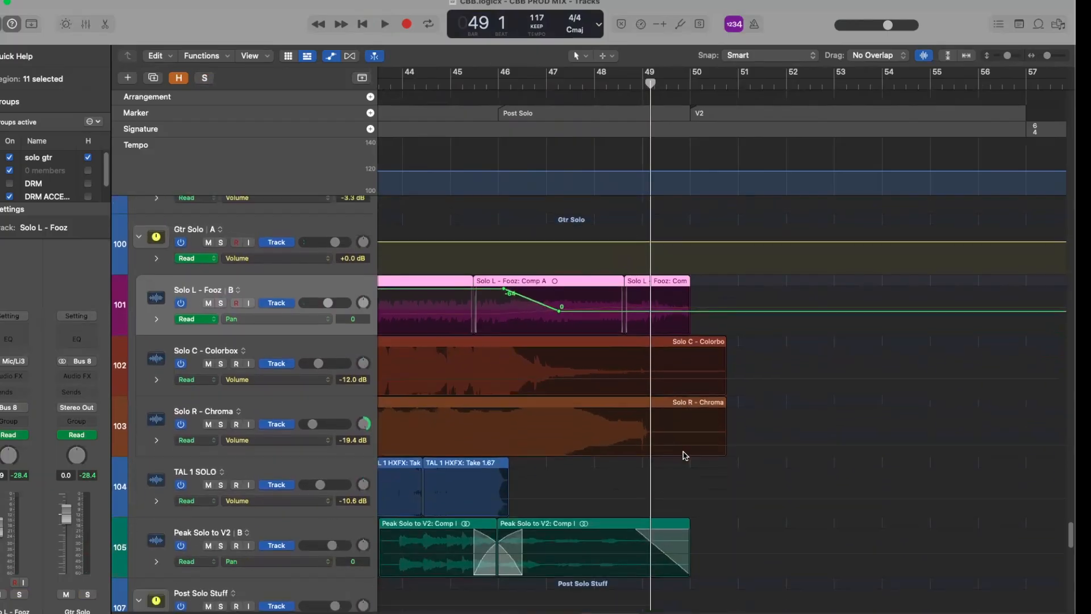
scroll(685, 455, down, 4)
scroll(682, 451, up, 2)
scroll(671, 444, up, 2)
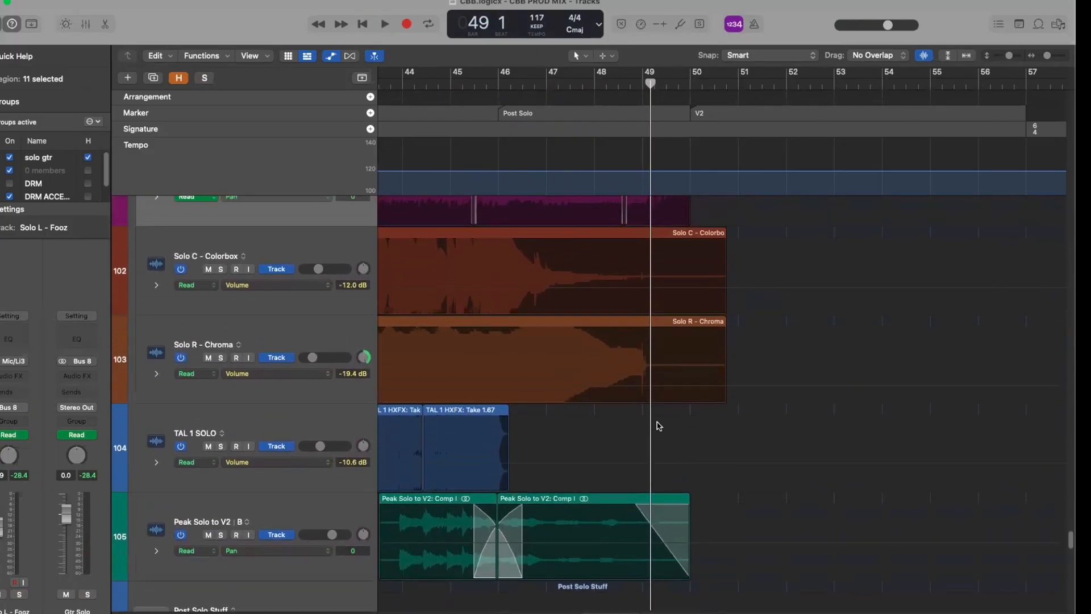
scroll(659, 426, up, 3)
scroll(585, 362, down, 7)
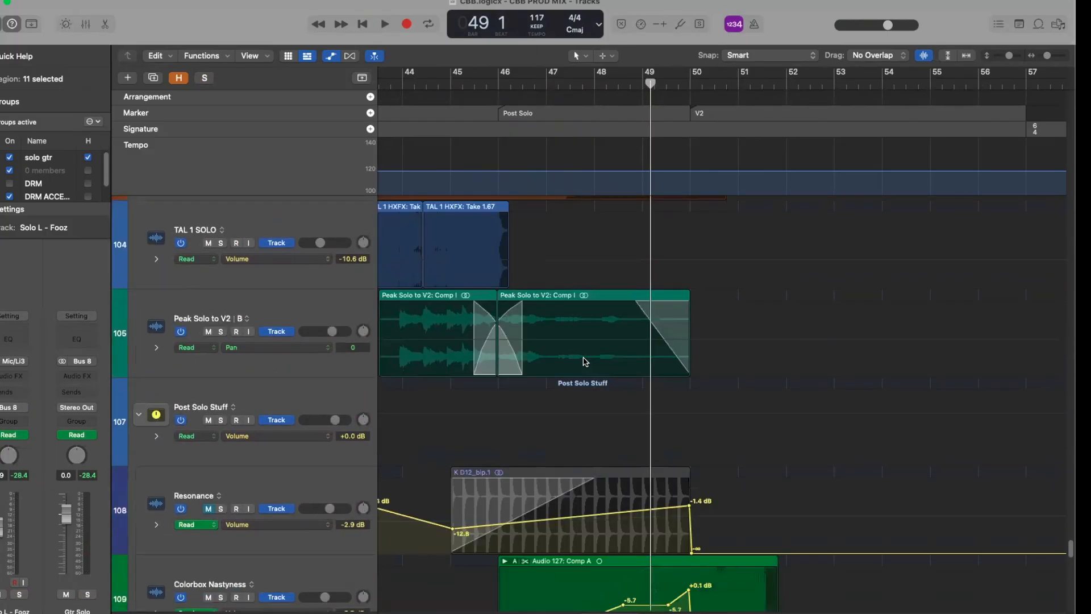
Select and solo the Colorbox Nastyness track, audition it from about bar 48 to bar 50, and unsolo it.
scroll(585, 362, down, 3)
click(206, 446)
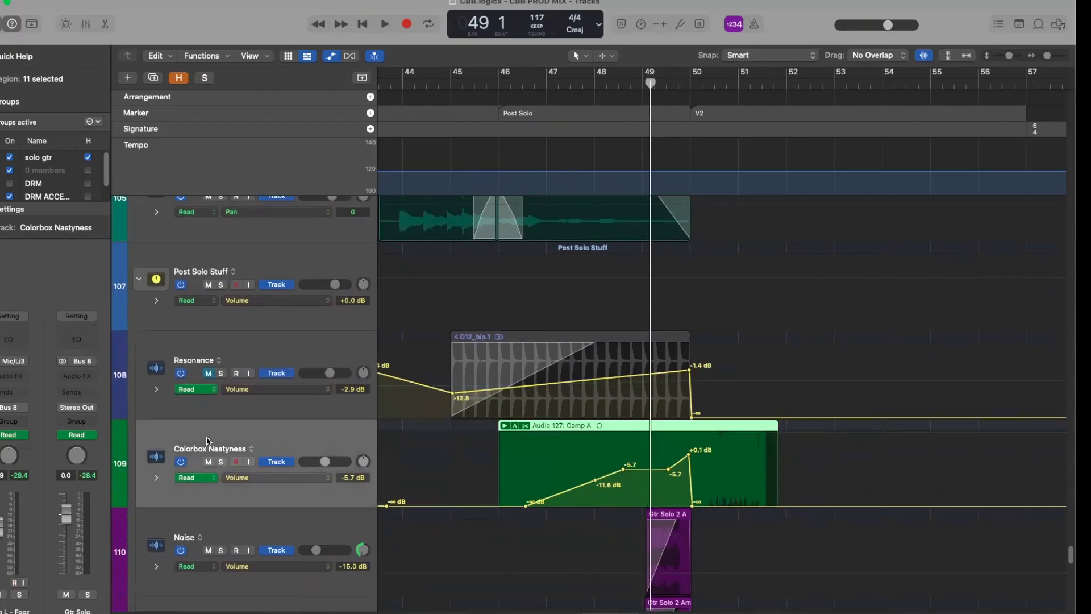
click(221, 462)
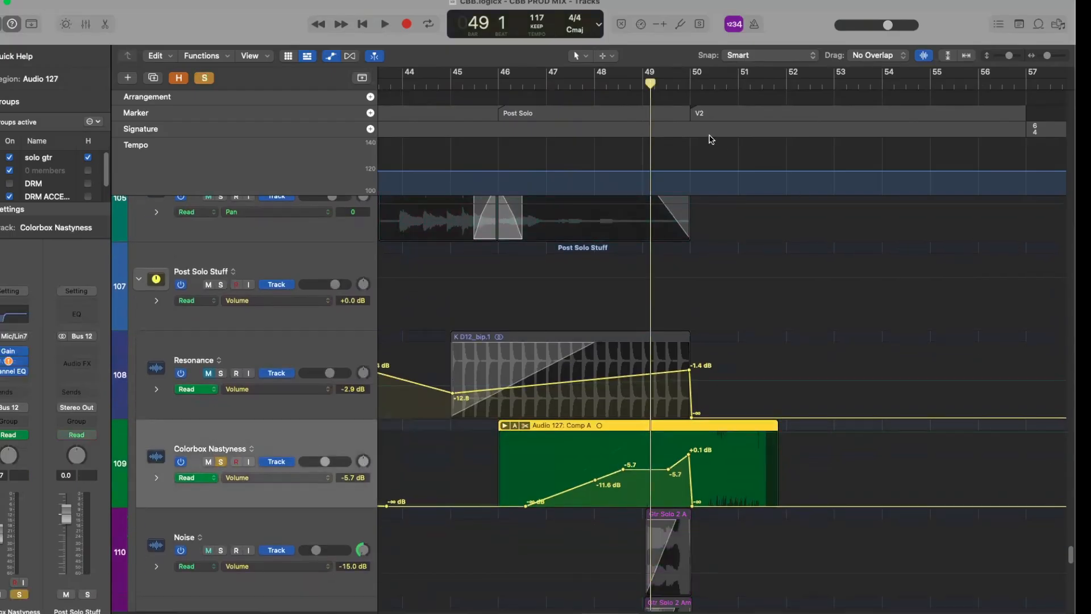
mouse_move(650, 84)
mouse_down()
mouse_move(708, 84)
mouse_move(589, 84)
mouse_move(633, 88)
mouse_up()
key(space)
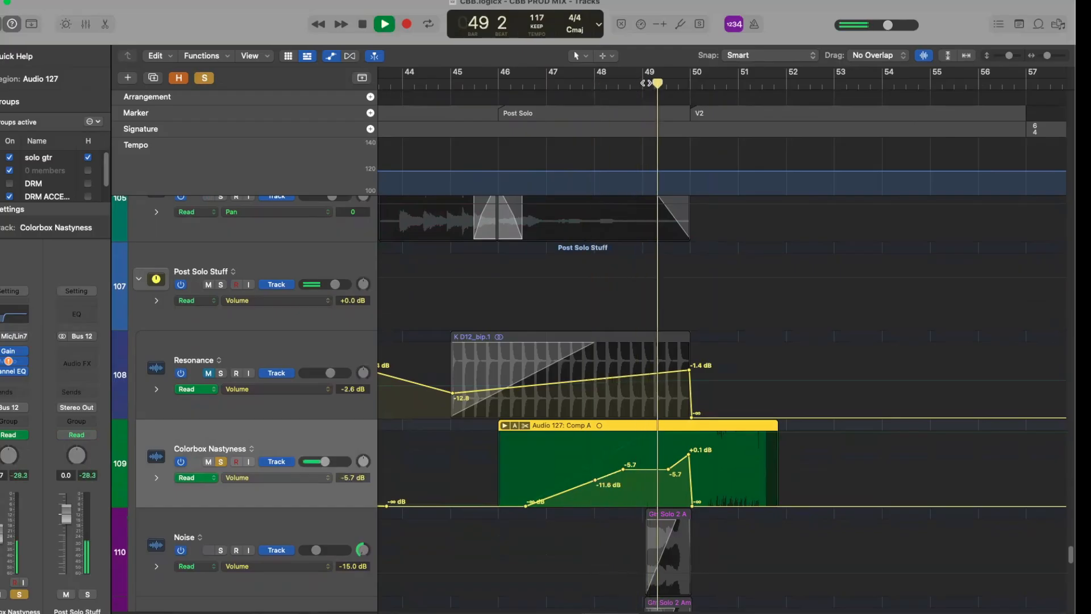
key(comma)
key(comma)
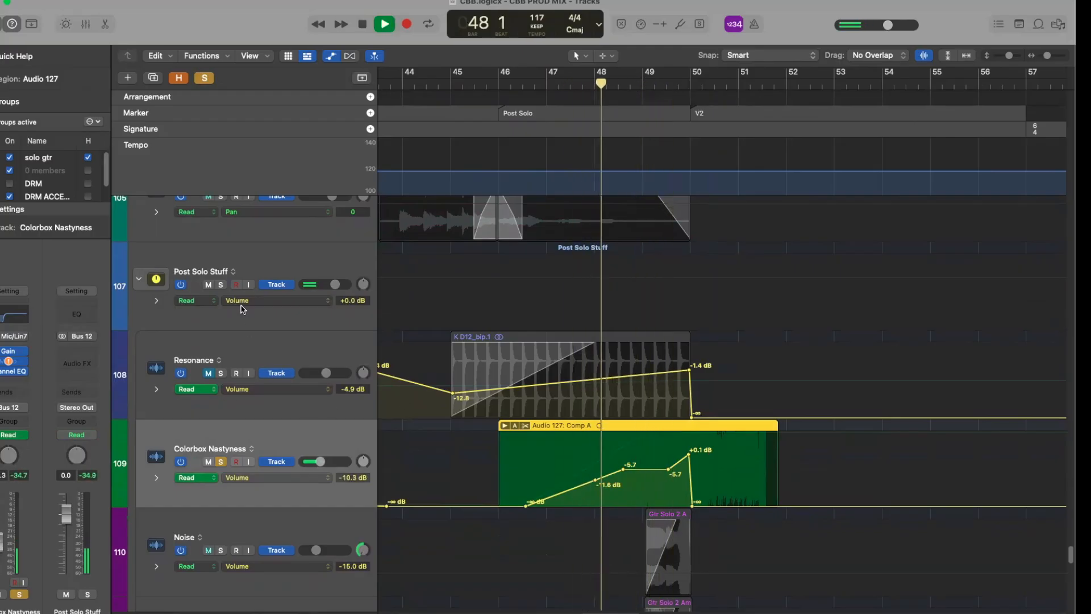
scroll(560, 349, down, 5)
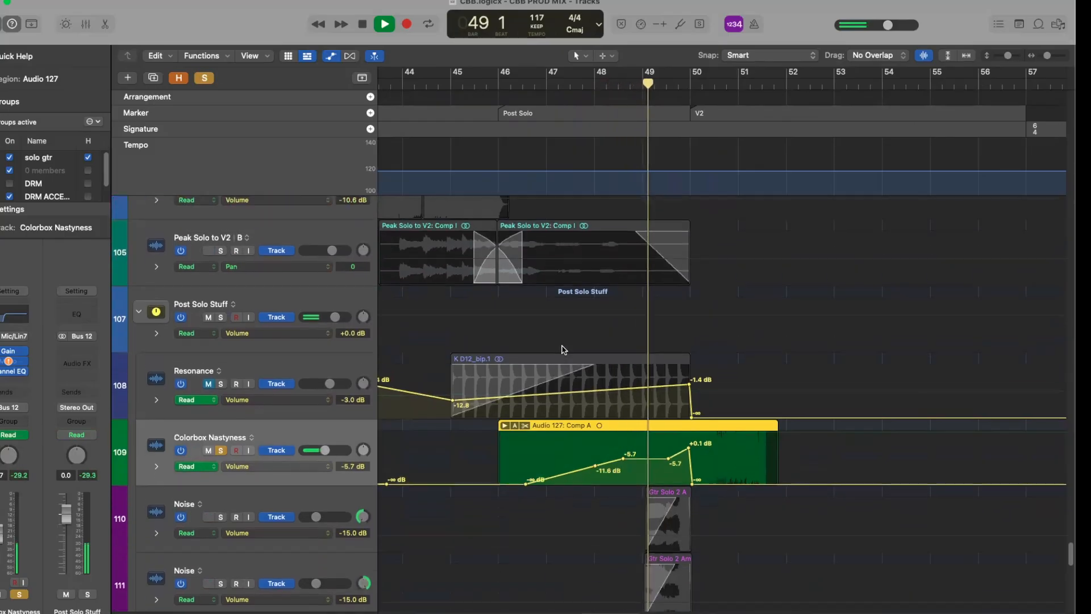
scroll(561, 349, up, 5)
key(space)
click(221, 447)
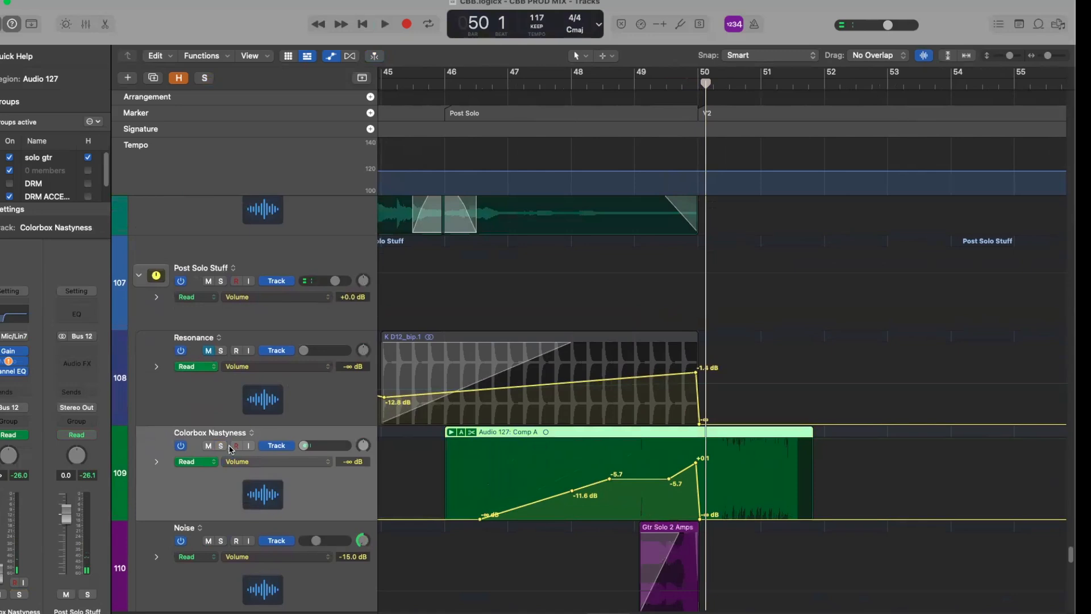
Solo the upper Noise track, audition it from bar 49 up to bar 50, and unsolo it.
scroll(317, 455, down, 3)
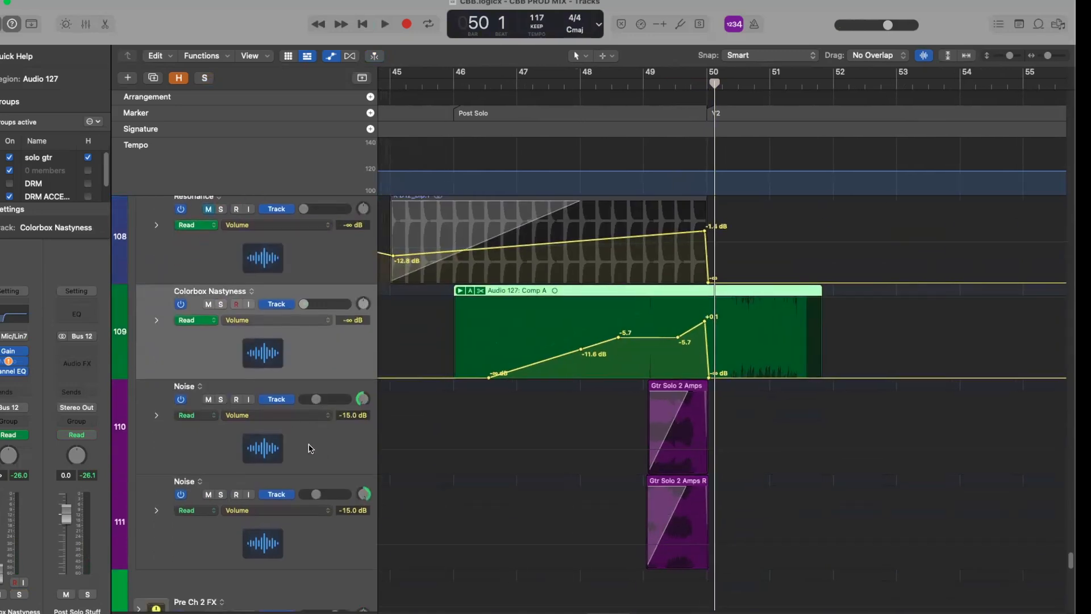
click(227, 396)
click(221, 399)
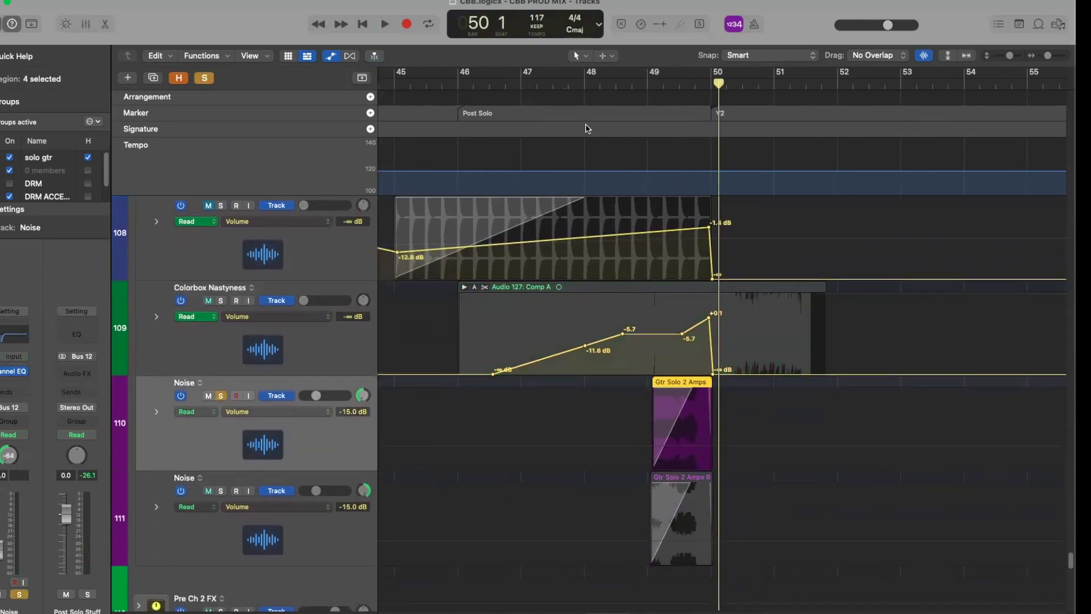
click(651, 74)
key(space)
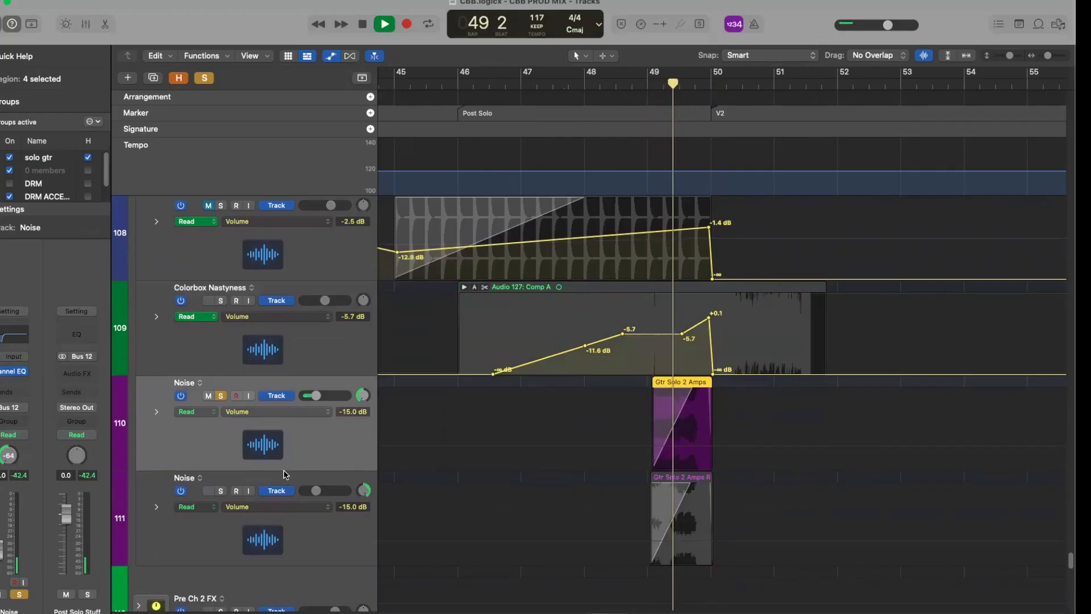
click(221, 397)
Solo the lower Noise track, audition it from bar 49 to bar 50, and unsolo it.
click(220, 491)
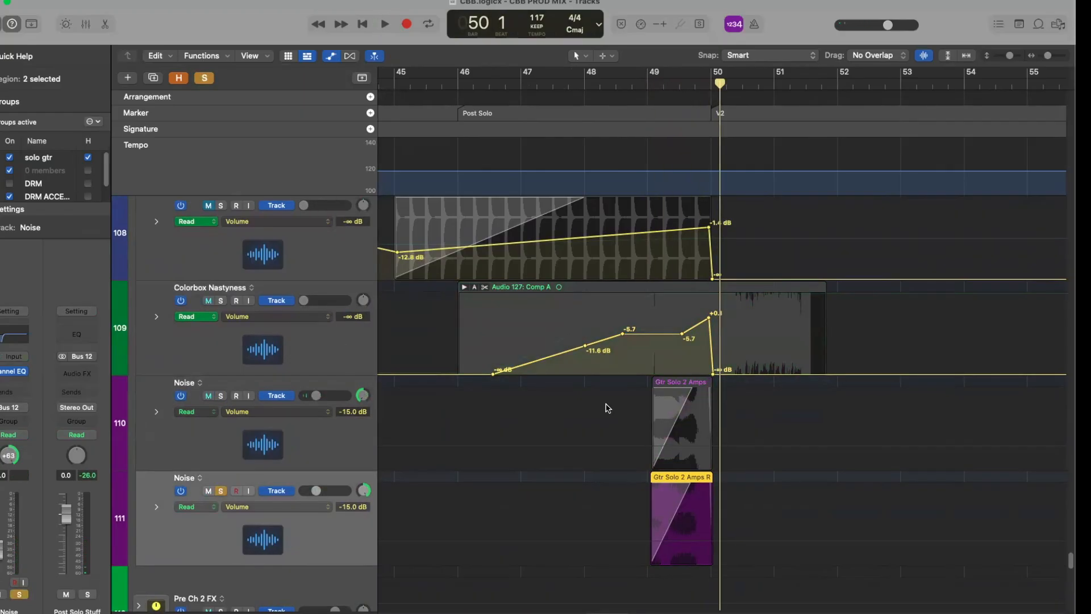
drag(707, 82, 648, 93)
key(space)
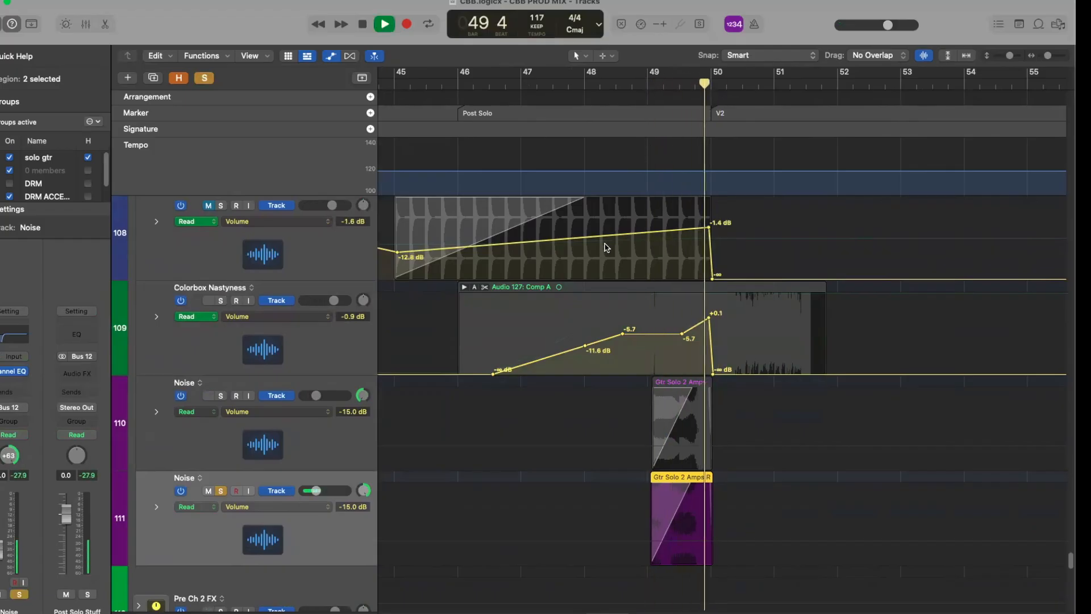
key(space)
click(222, 494)
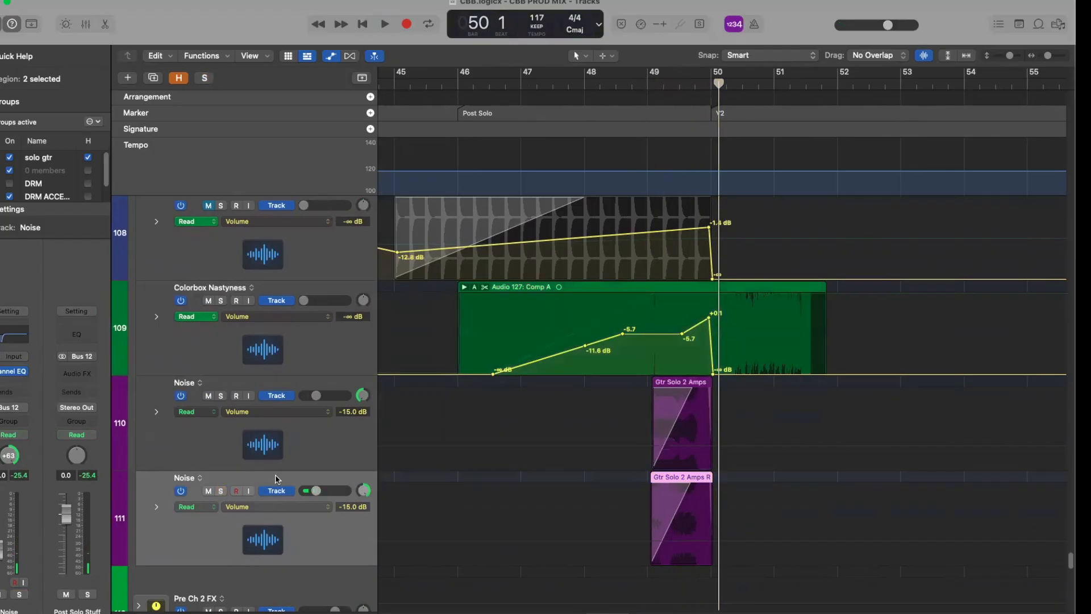
Hide the track automation and extend the ends of both Noise regions to about bar 54.
key(a)
drag(815, 540, 986, 453)
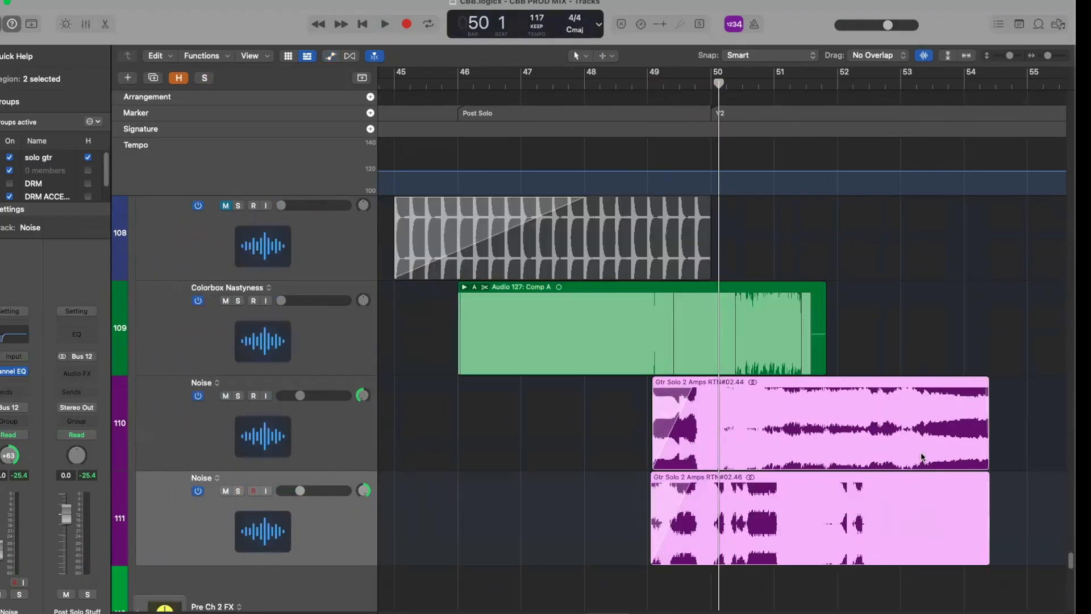
key(super+Left)
key(super+Left)
key(super+Up)
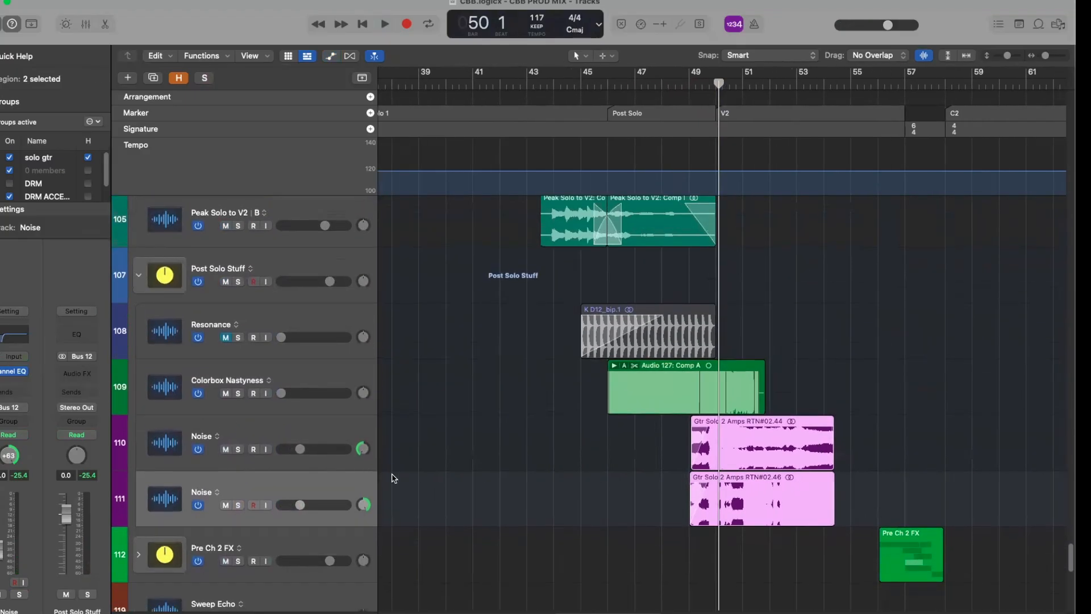
Solo both Noise tracks, audition the extended regions from about bar 50 to bar 53, and undo the region extension.
click(269, 466)
drag(239, 450, 239, 505)
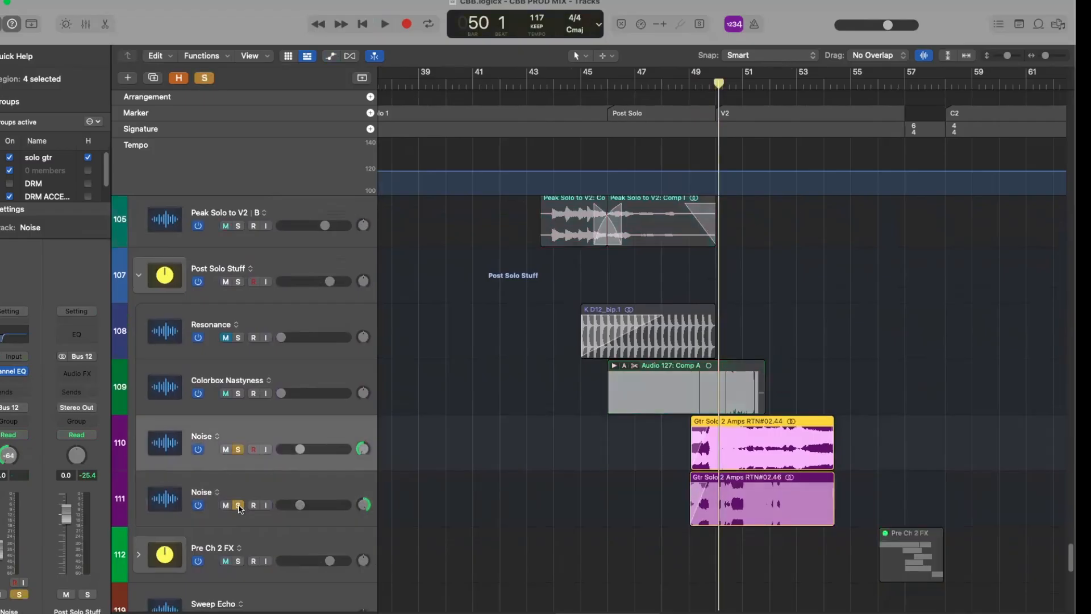
drag(737, 78, 714, 91)
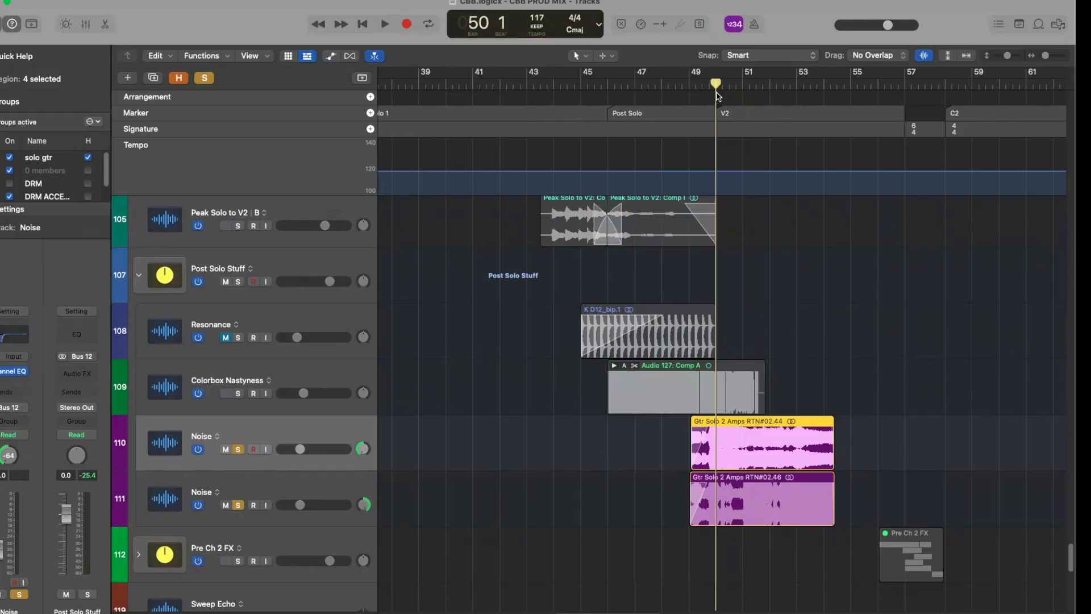
key(space)
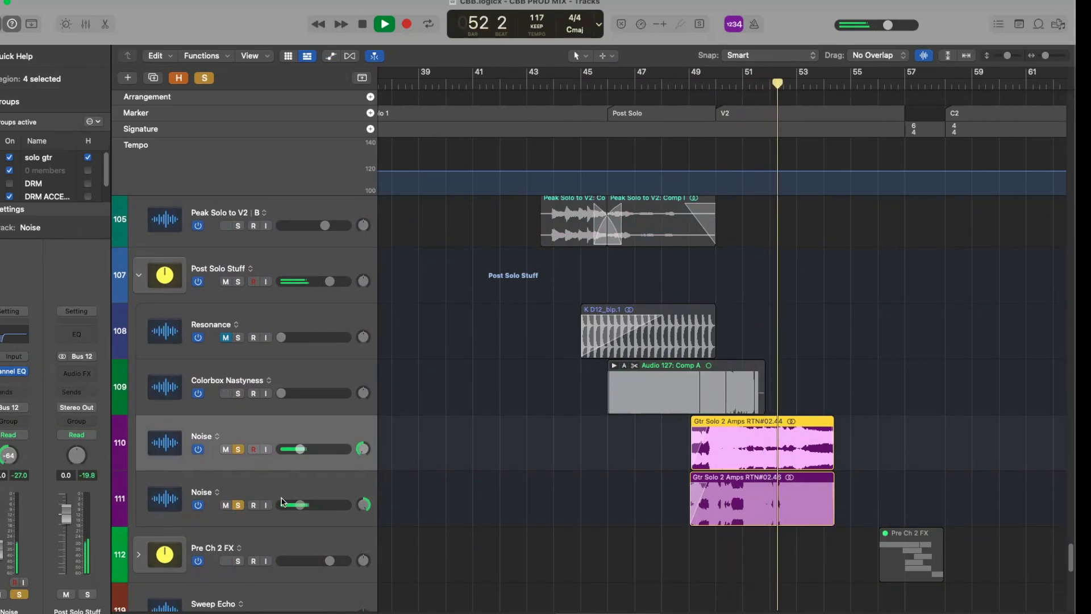
key(space)
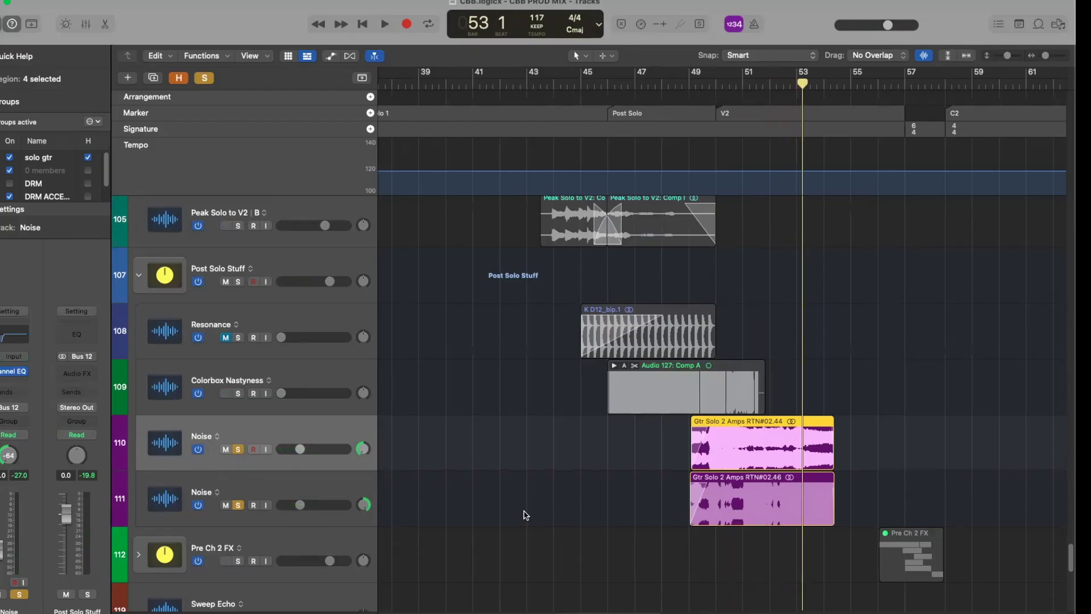
key(super+z)
Audition the two trimmed Noise regions soloed from bar 49 to bar 50, and clear the solos.
click(695, 72)
key(space)
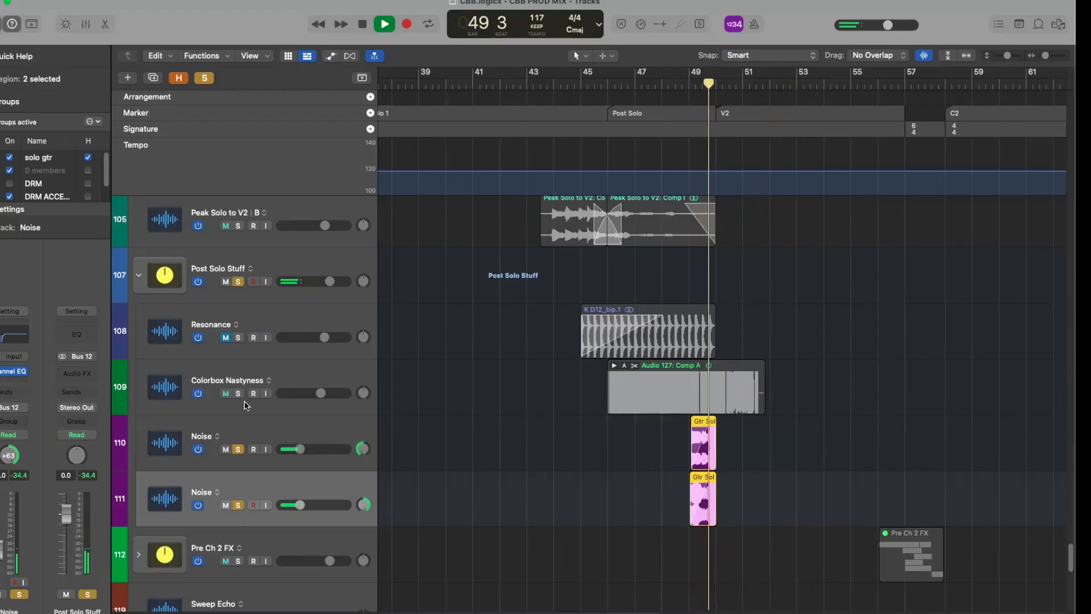
click(238, 449)
key(space)
scroll(556, 395, down, 5)
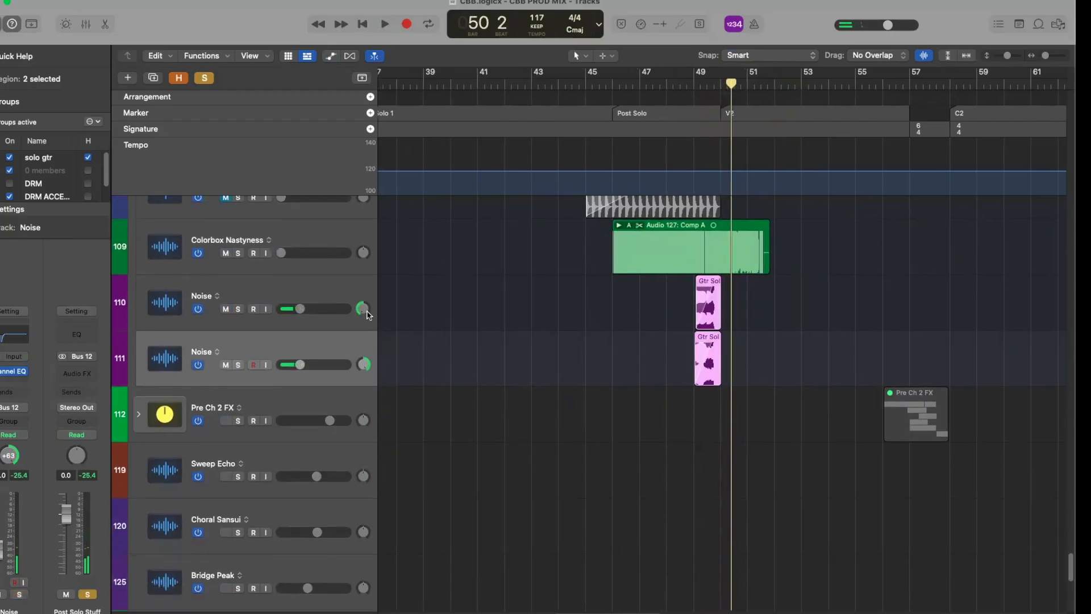
scroll(187, 294, up, 5)
click(238, 274)
Select the Pre Ch 2 FX stack, place the playhead at bar 56, and expand the stack to show its tracks.
ctrl+alt+click(532, 390)
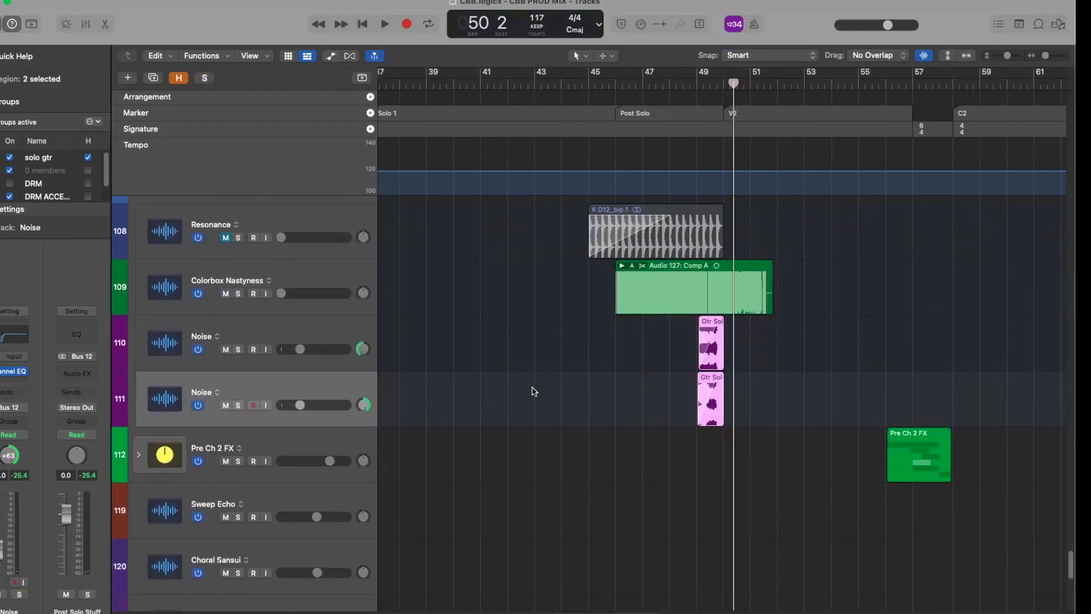
ctrl+alt+click(533, 388)
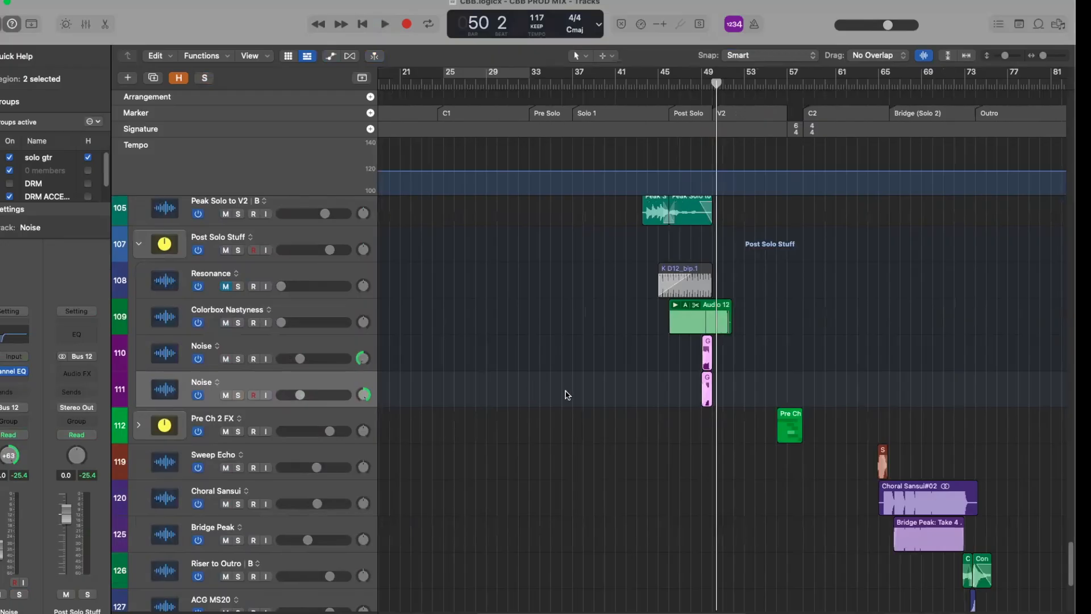
click(311, 431)
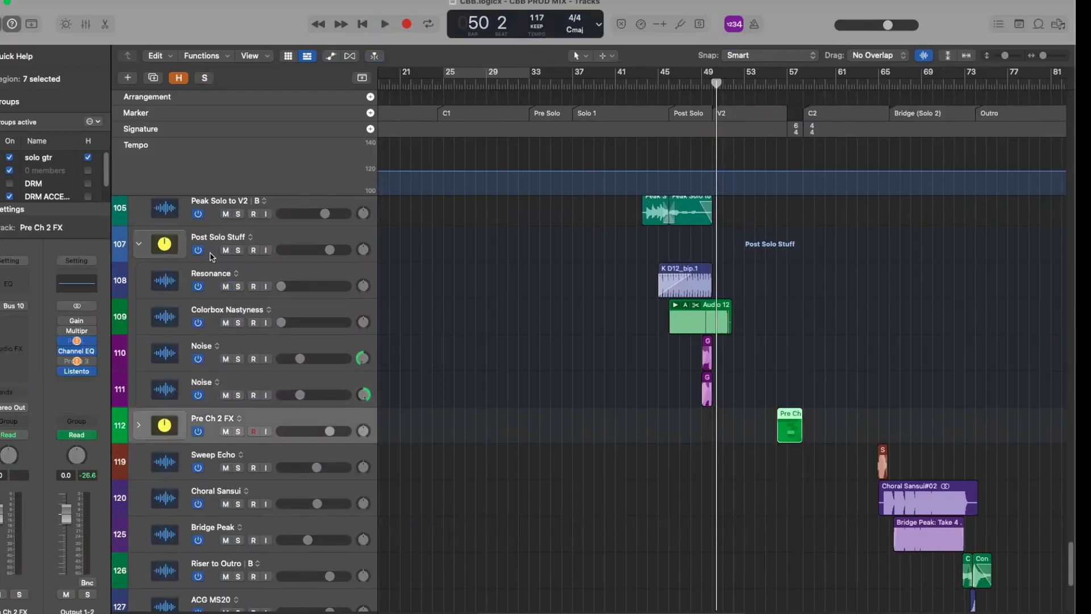
scroll(635, 338, right, 10)
key(z)
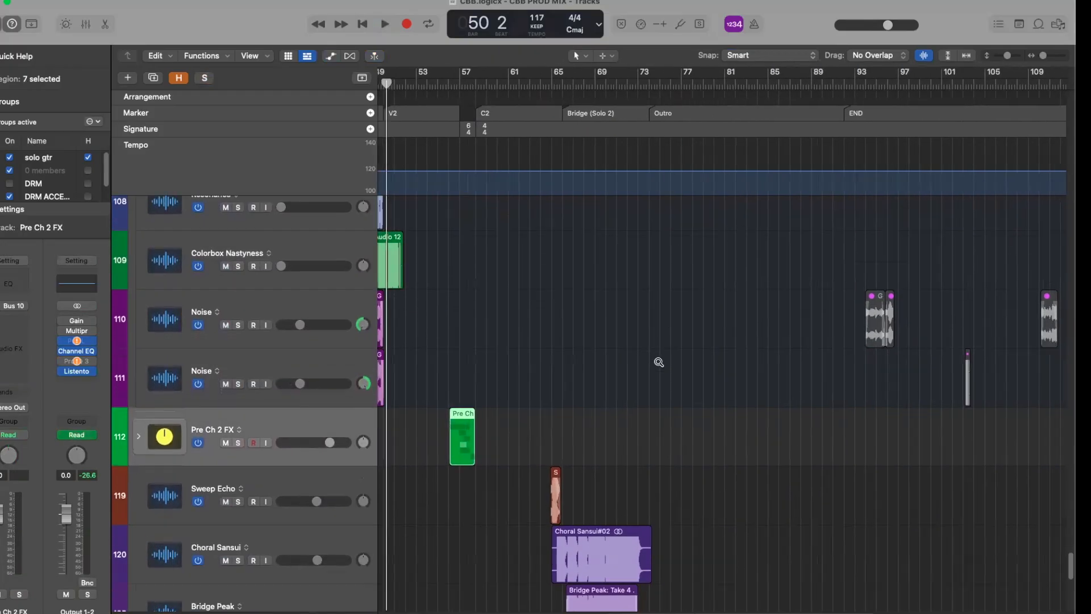
click(456, 87)
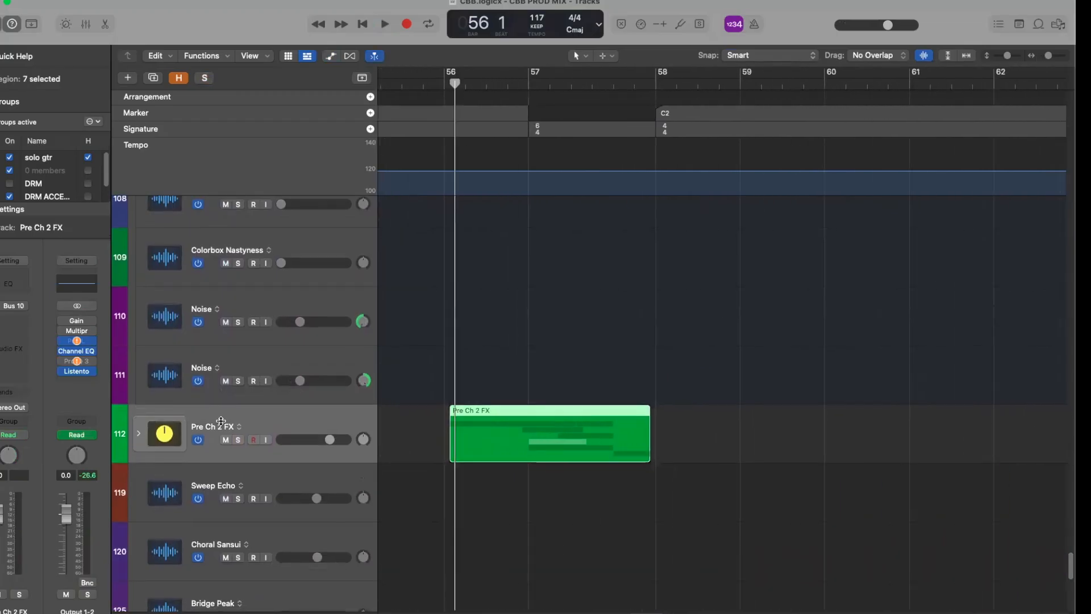
click(138, 430)
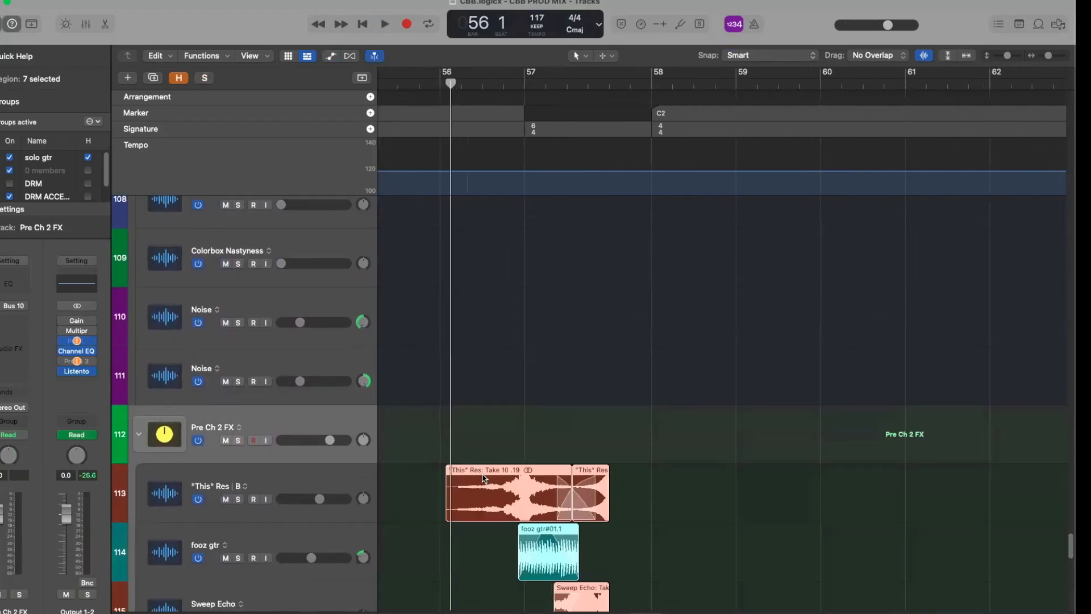
Select the "This" Res track and review the layered regions in the Pre Ch 2 FX stack around bars 56 to 58.
click(261, 482)
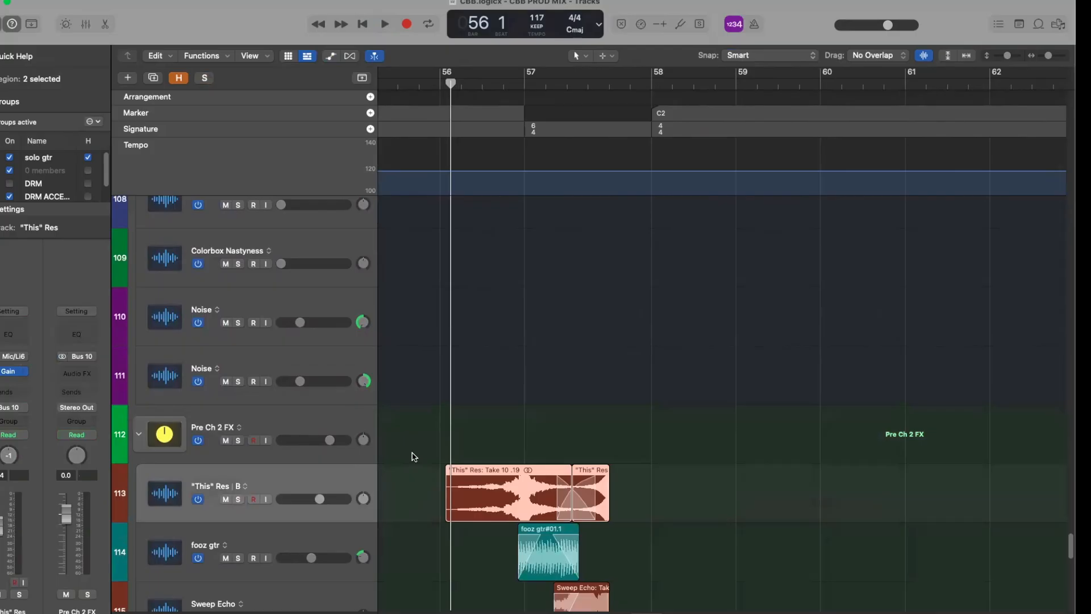
scroll(483, 457, up, 5)
scroll(484, 458, down, 5)
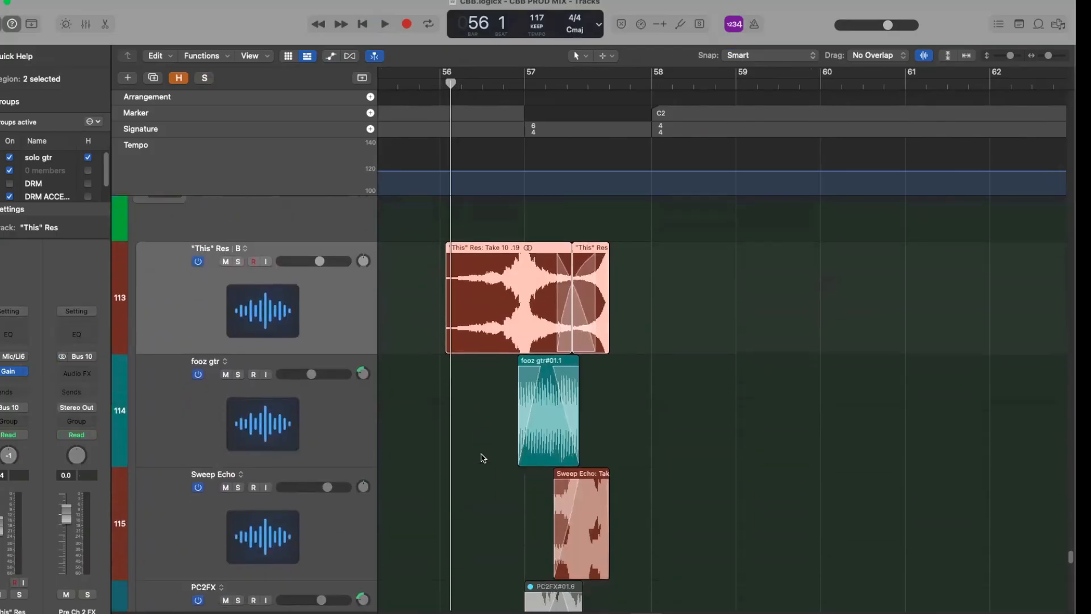
scroll(483, 458, down, 6)
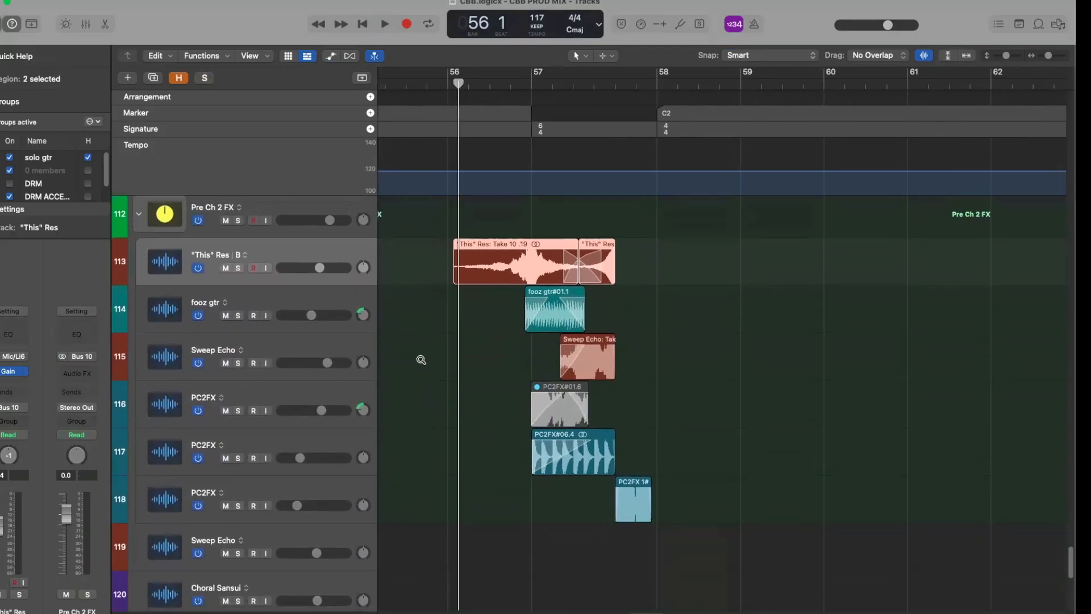
scroll(418, 360, down, 5)
scroll(422, 360, up, 3)
scroll(421, 360, left, 1)
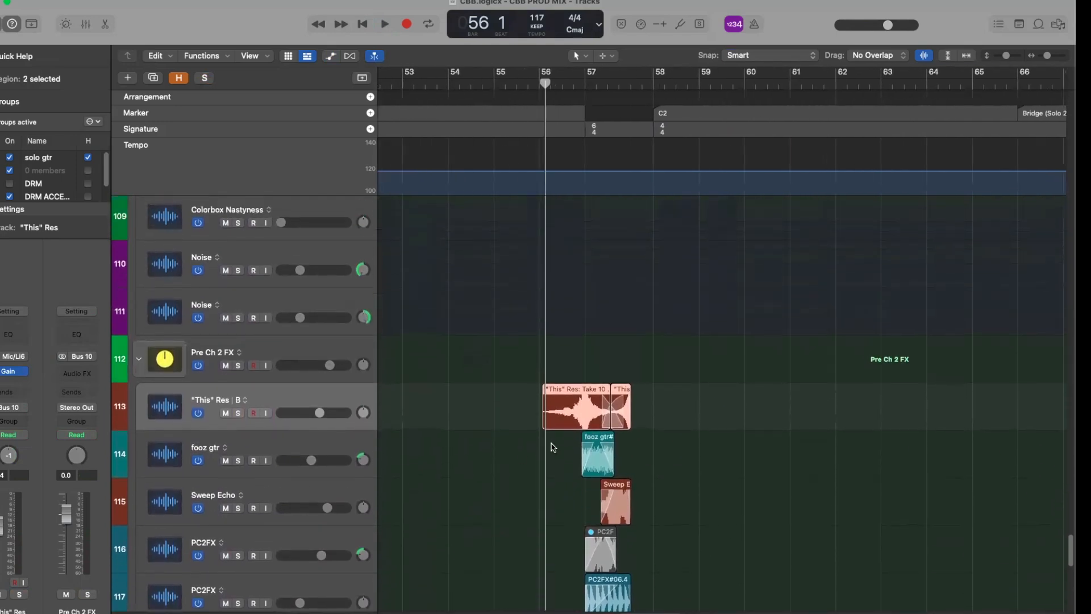
Solo the "This" Res track, audition it from bar 56 to beat 5 of bar 57, and unsolo it.
click(238, 415)
key(space)
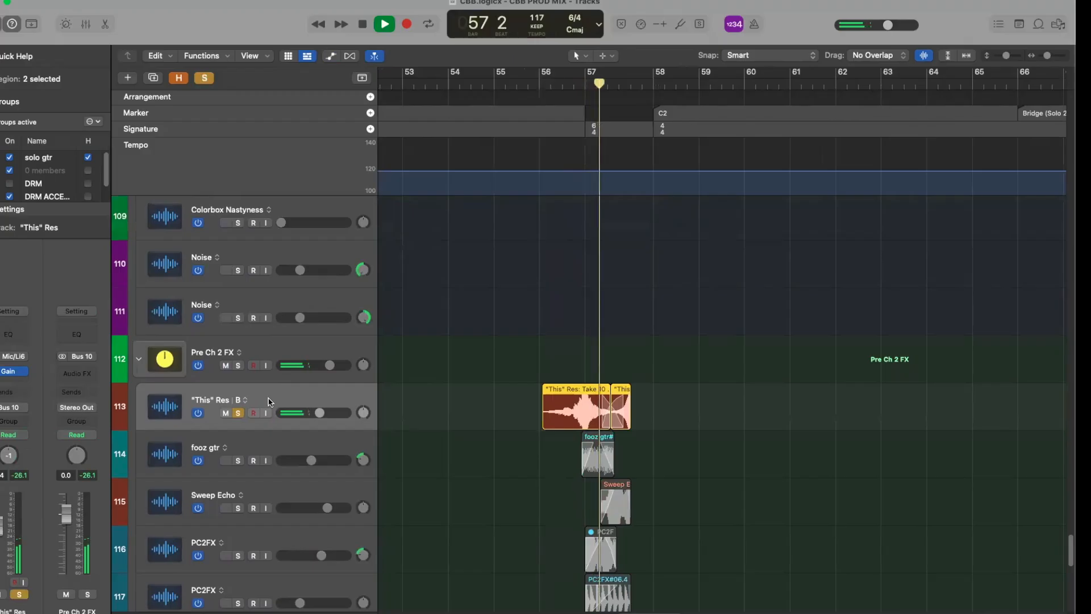
key(space)
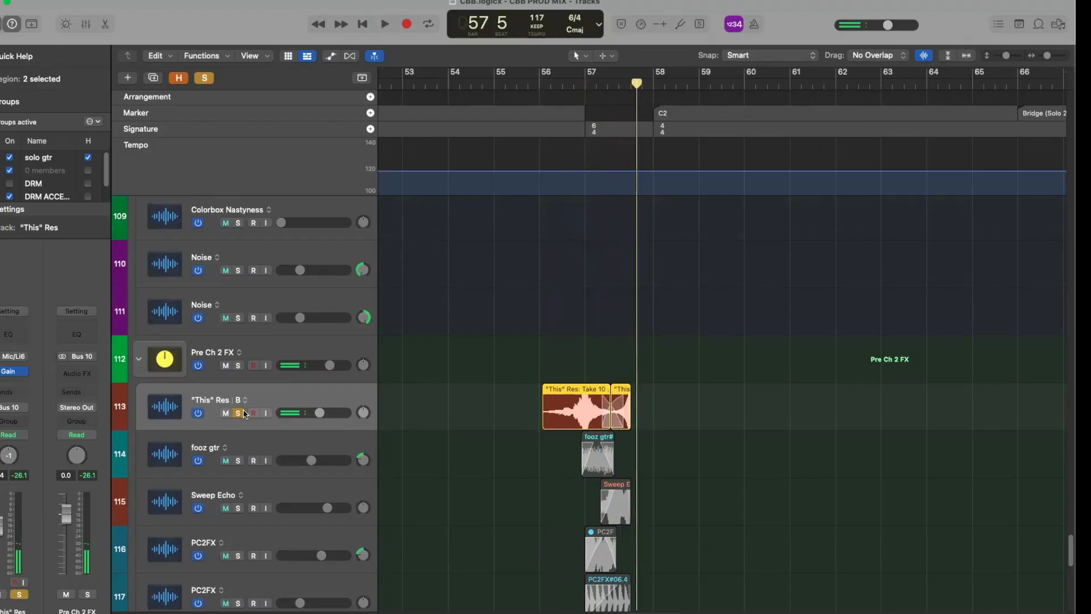
click(238, 414)
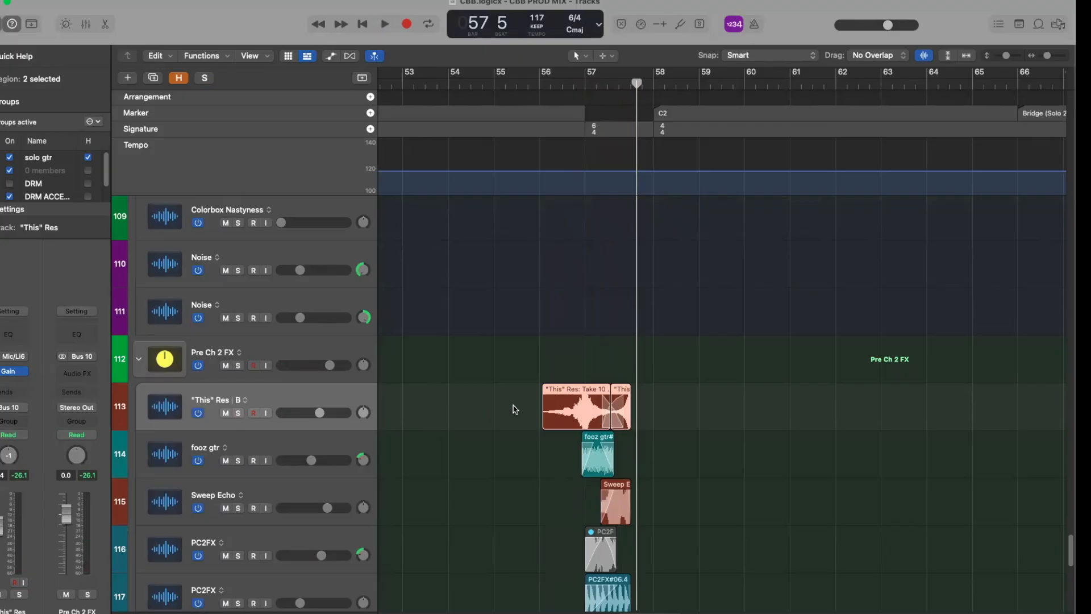
Audition the full mix from bar 55 into the C2 section at bar 58, with the Pre Ch 2 FX tracks in view.
key(super+Left)
key(super+Left)
key(super+Up)
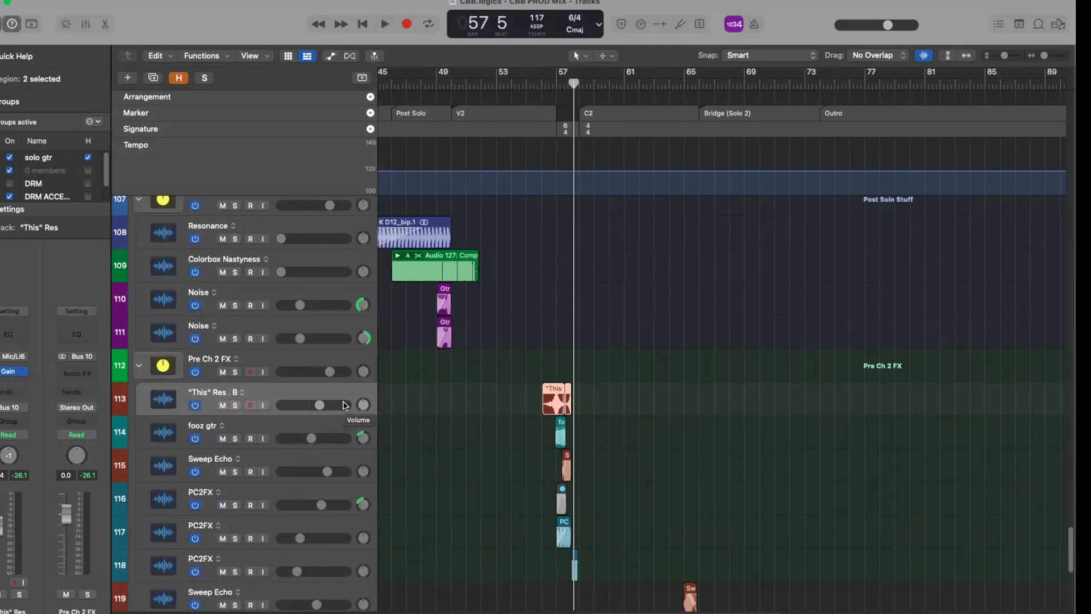
key(super+Down)
key(super+Right)
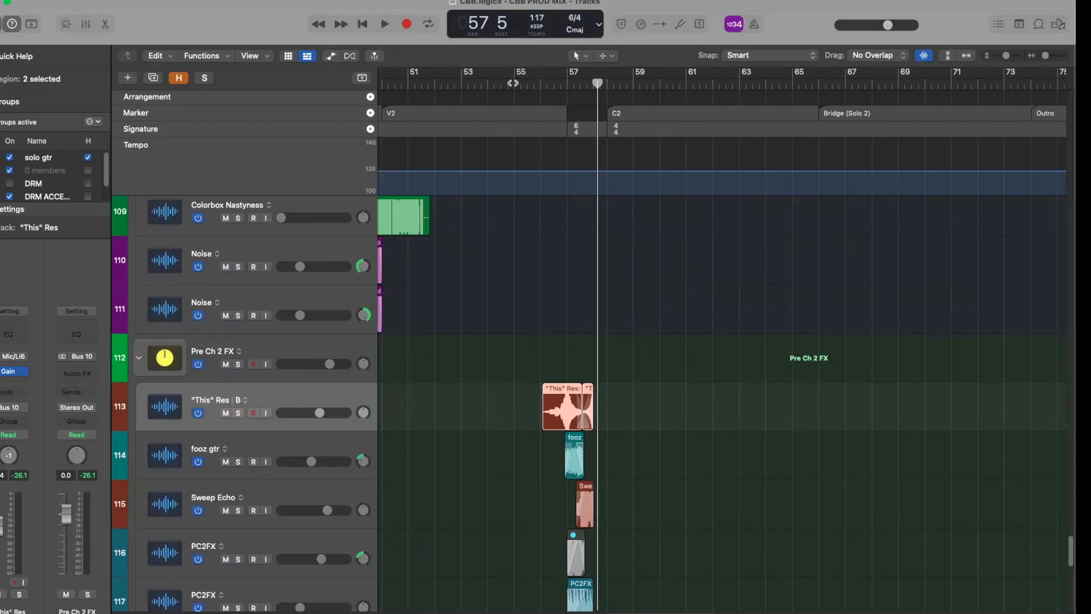
click(511, 84)
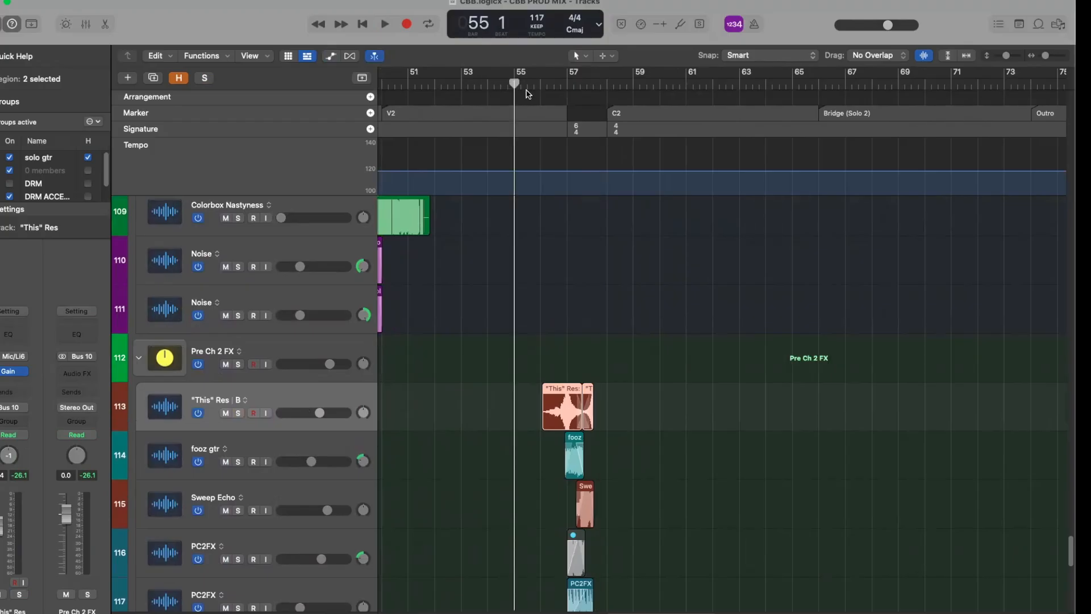
key(space)
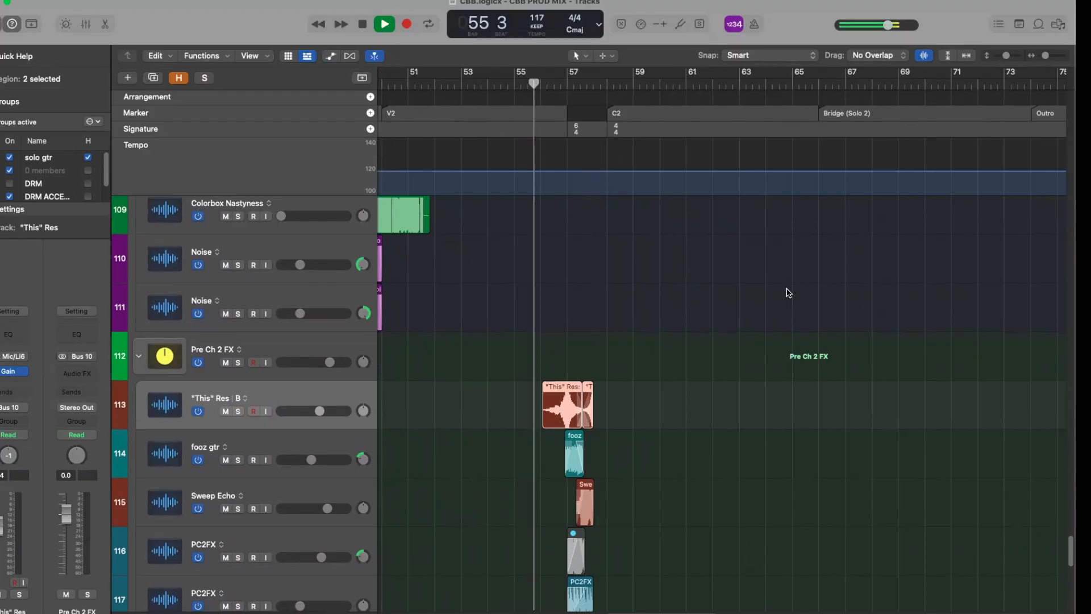
key(super+Up)
key(super+Up)
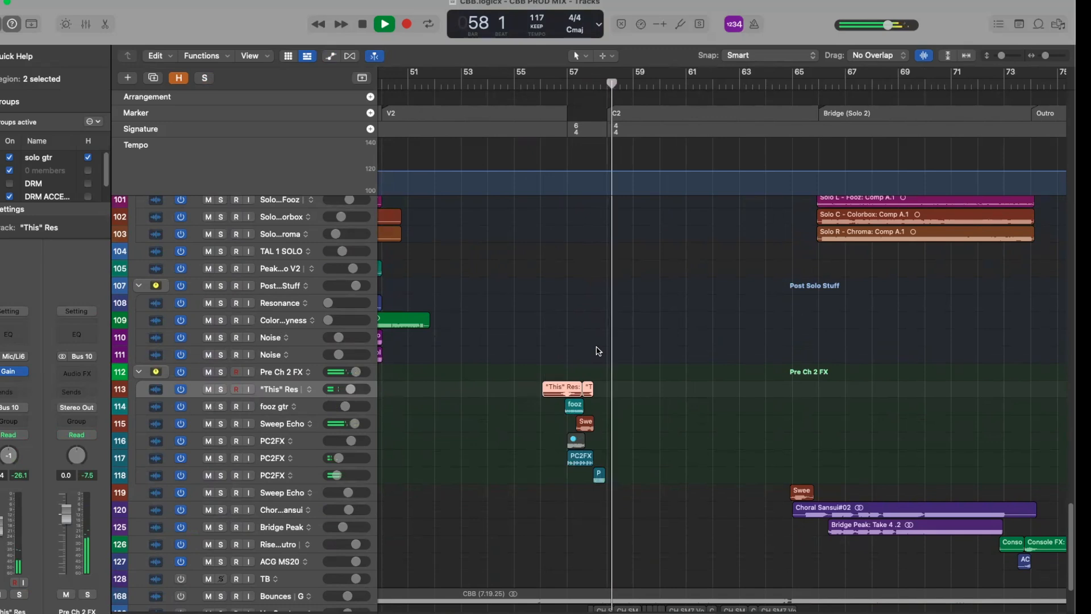
key(space)
Select and solo the "This" Res track, audition it from beat 3 of bar 56, and unsolo it.
ctrl+alt+click(597, 370)
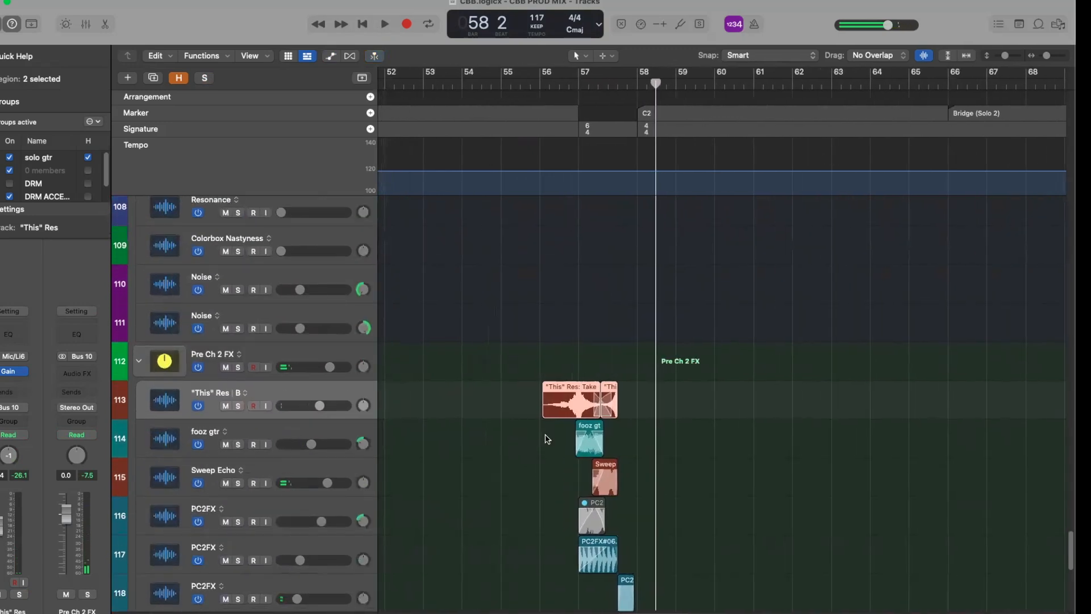
scroll(546, 439, down, 5)
click(284, 452)
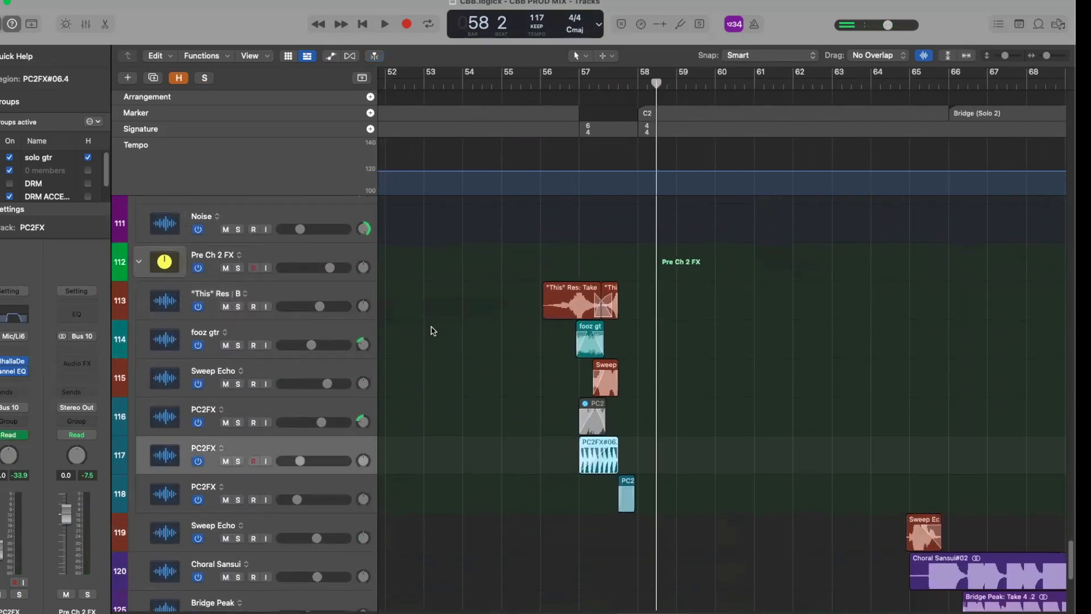
scroll(541, 307, up, 3)
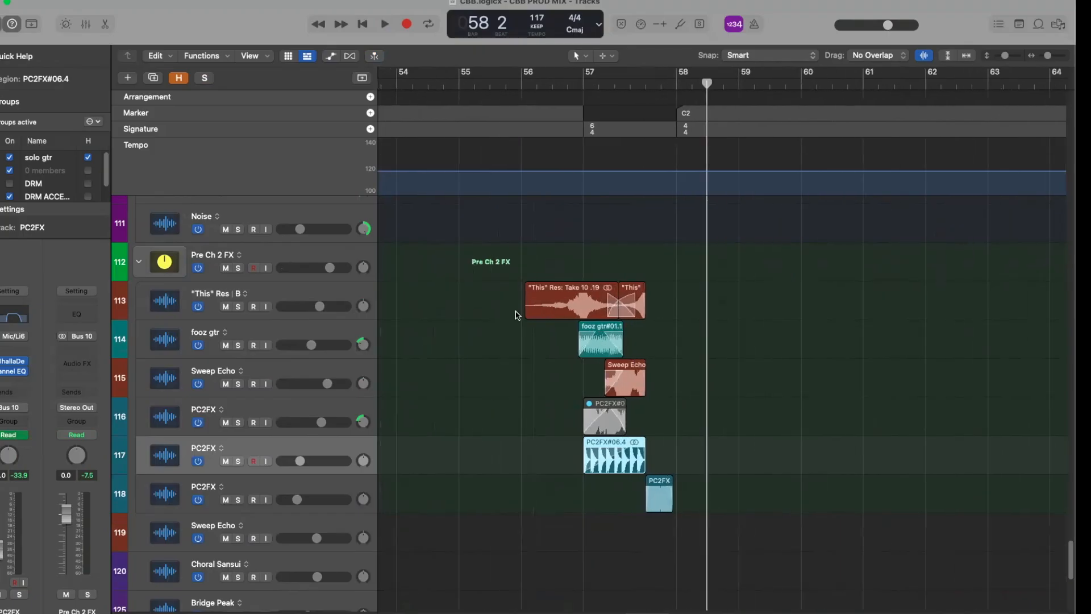
click(528, 79)
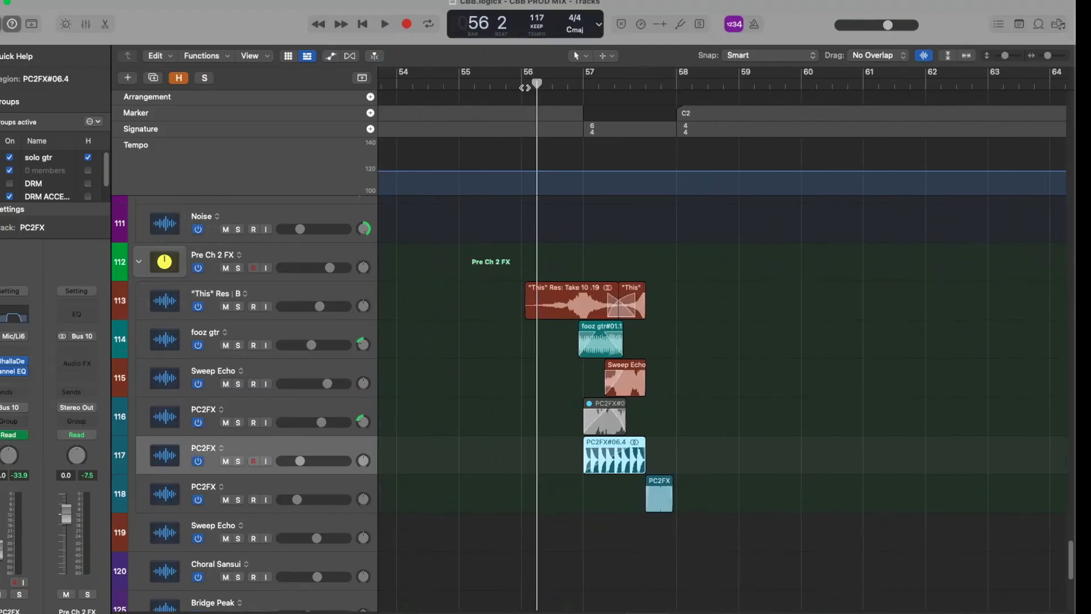
click(267, 298)
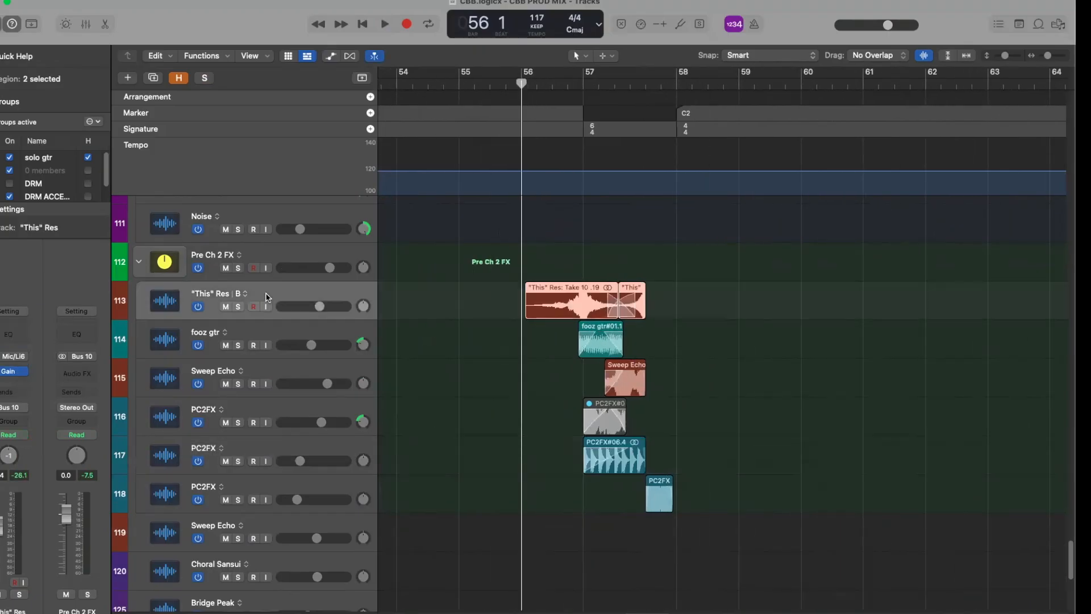
click(239, 307)
click(551, 80)
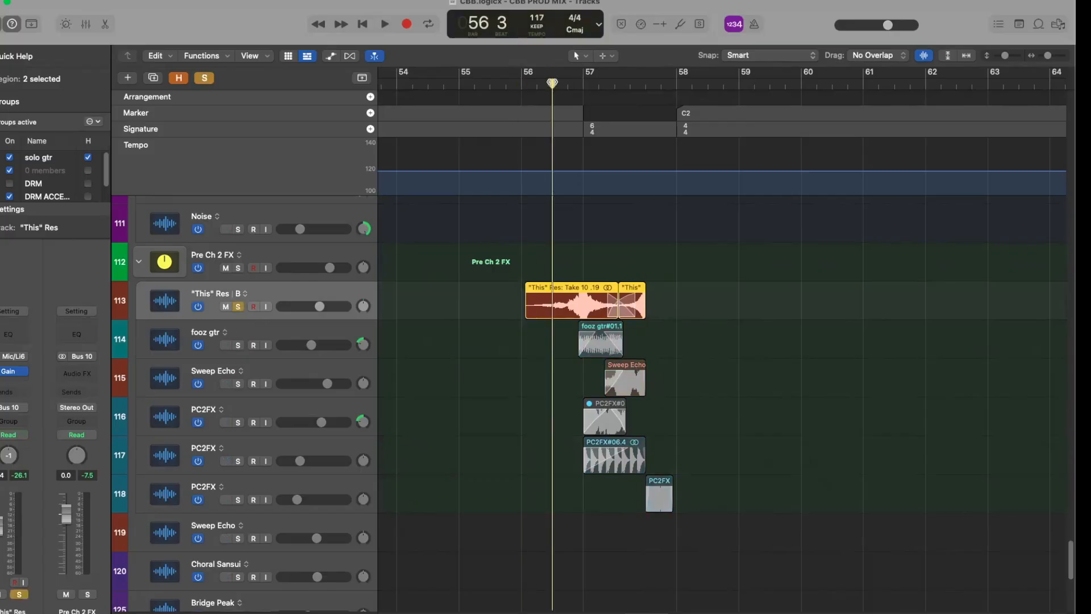
key(space)
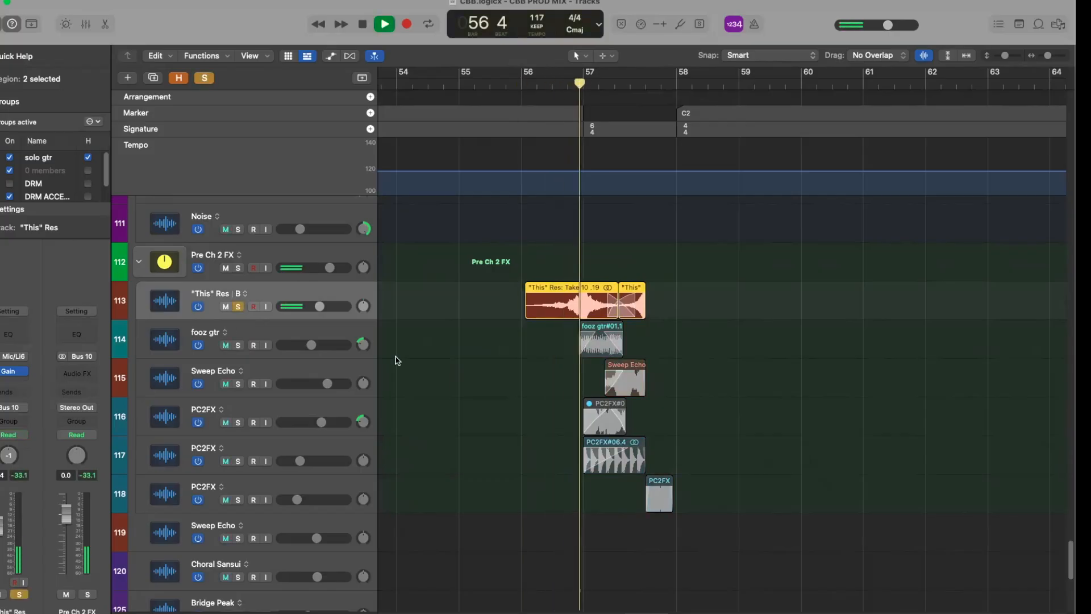
click(238, 307)
Solo the fooz gtr track, audition it from just before bar 57 to beat 3 of bar 57, and unsolo it.
click(576, 84)
key(space)
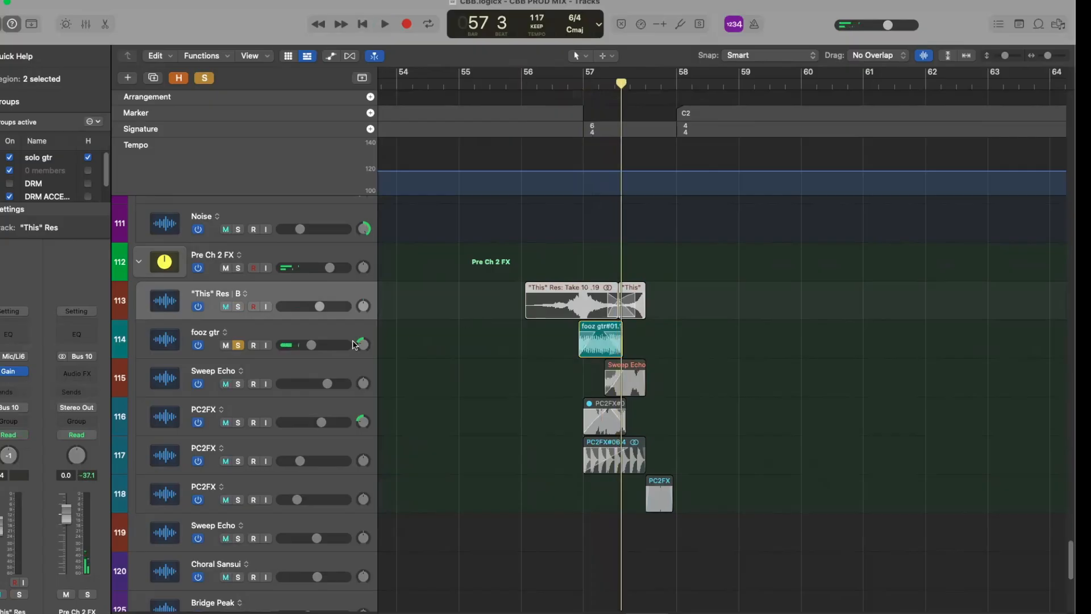
click(239, 345)
right_click(239, 364)
click(261, 364)
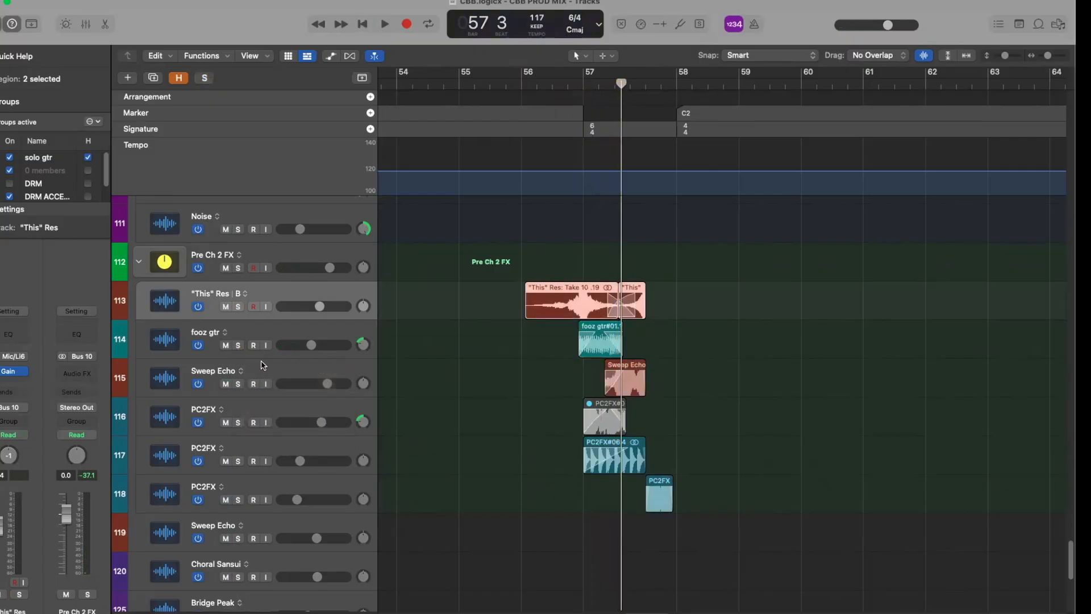
Select and solo the Sweep Echo track in the Pre Ch 2 FX stack, audition it from bar 57 to beat 6, and unsolo it.
click(268, 373)
click(238, 384)
click(595, 87)
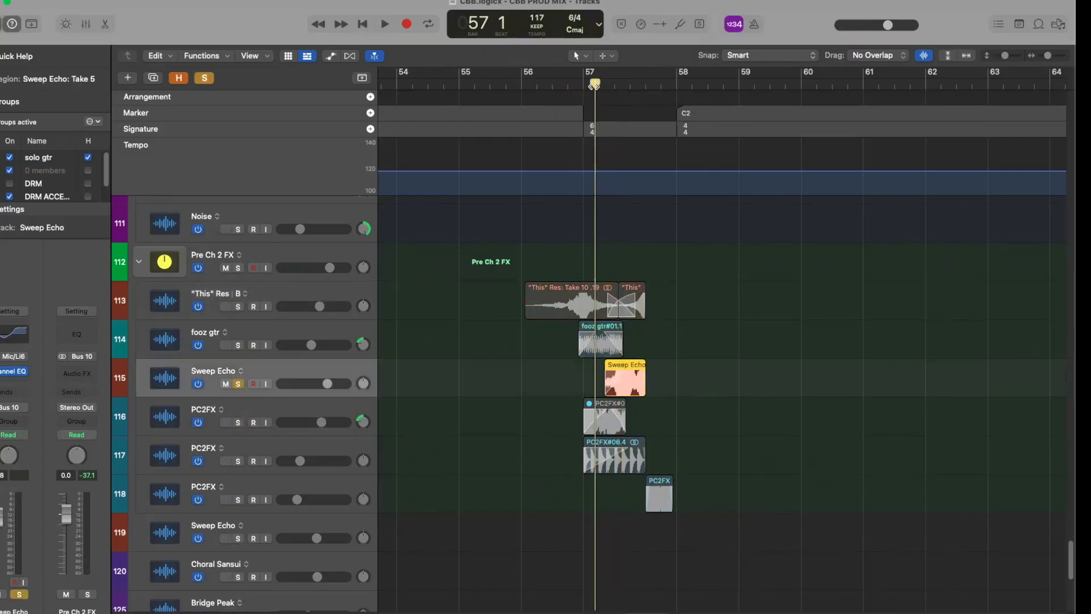
key(space)
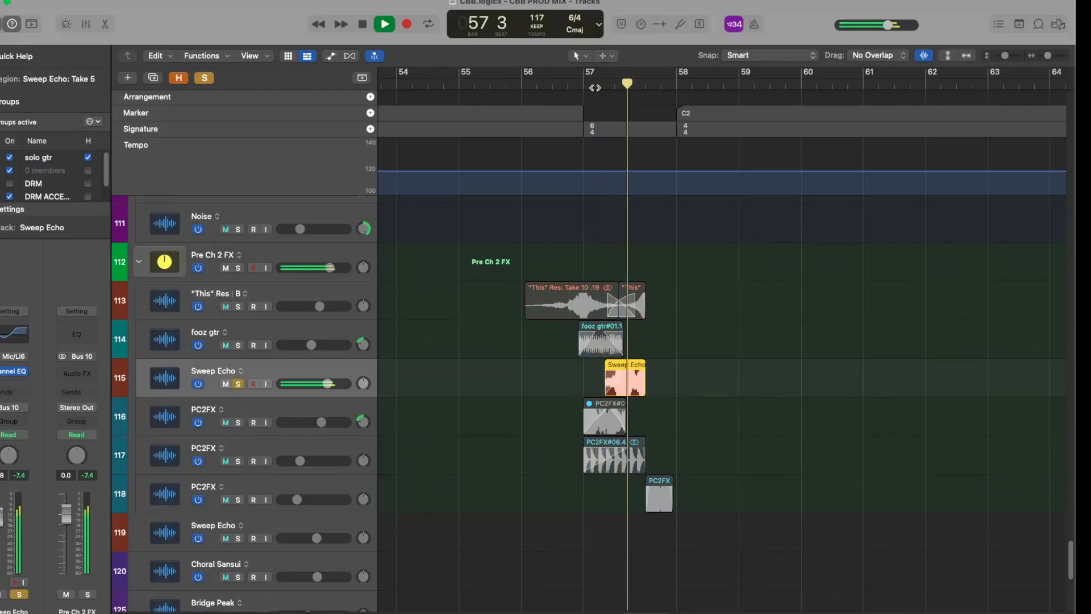
key(space)
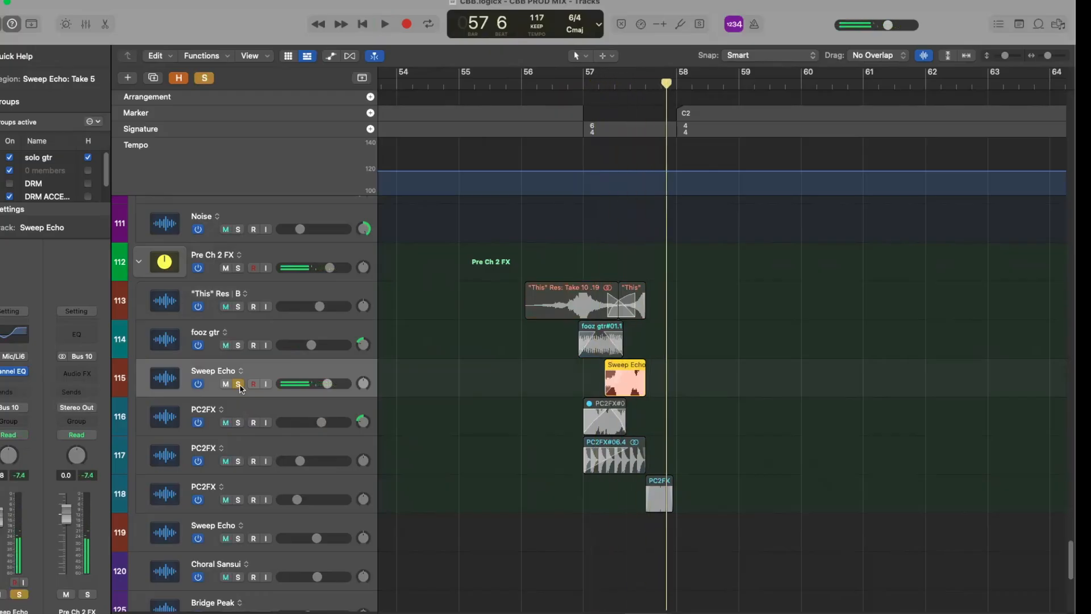
click(238, 384)
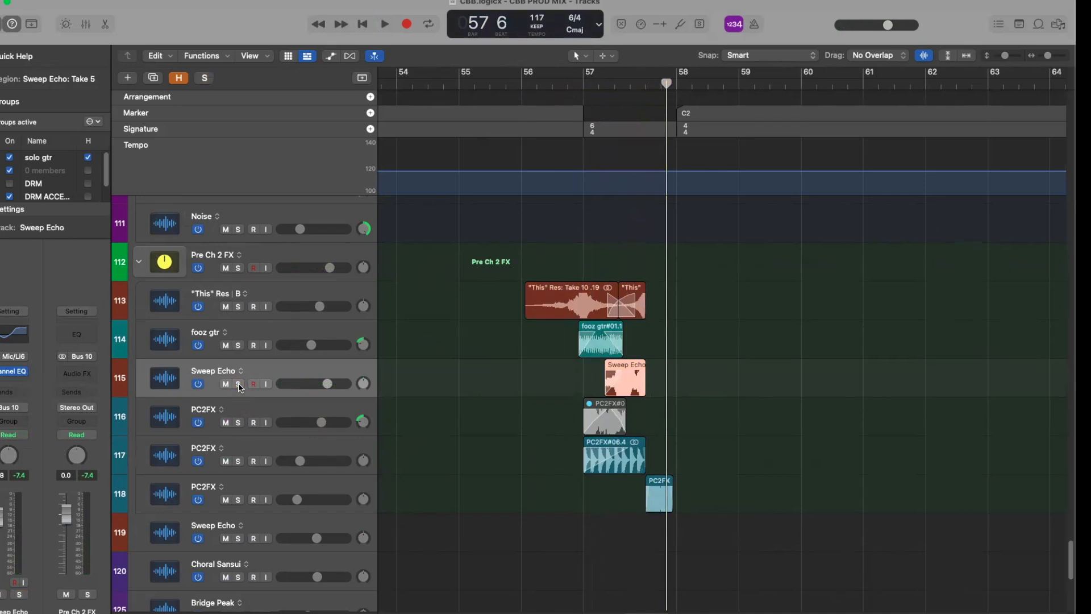
Extend both edges of the Sweep Echo region to span from just before bar 55 to past bar 60, and audition it soloed up to bar 59.
drag(644, 387, 828, 387)
drag(606, 390, 449, 383)
click(238, 384)
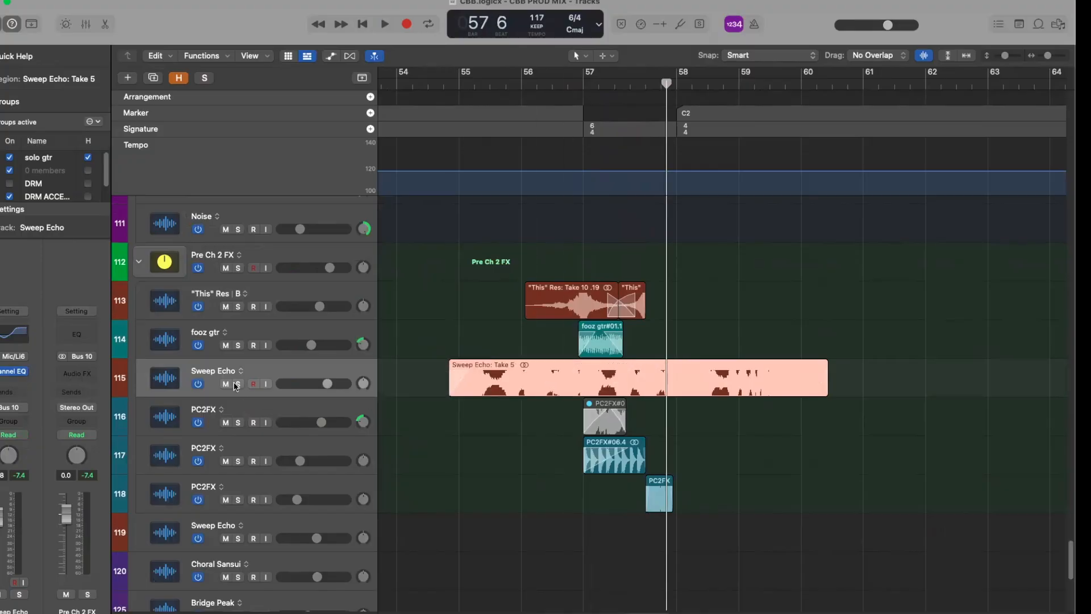
double_click(484, 82)
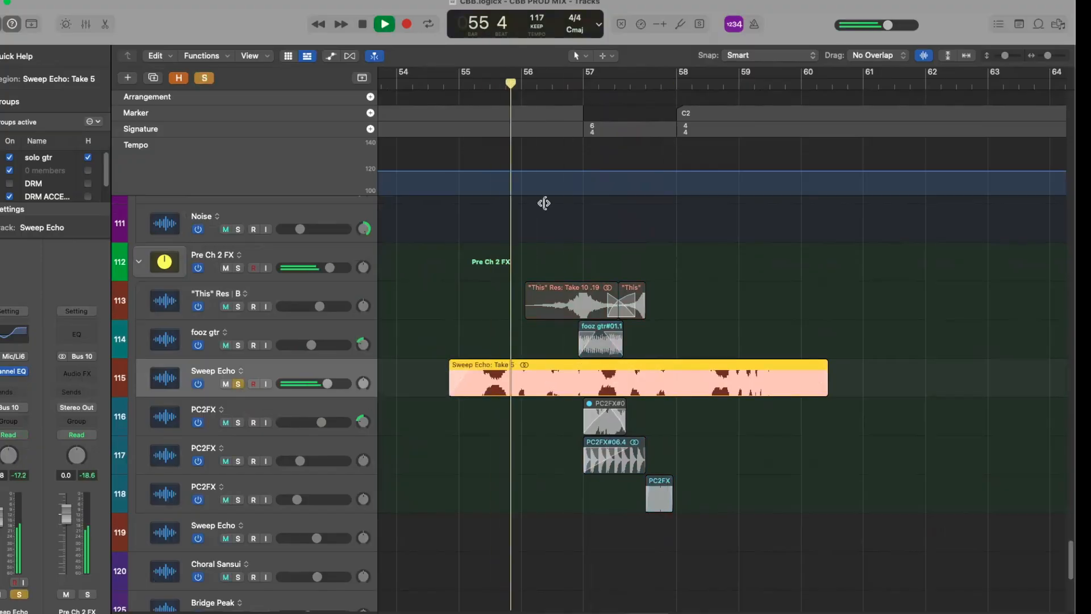
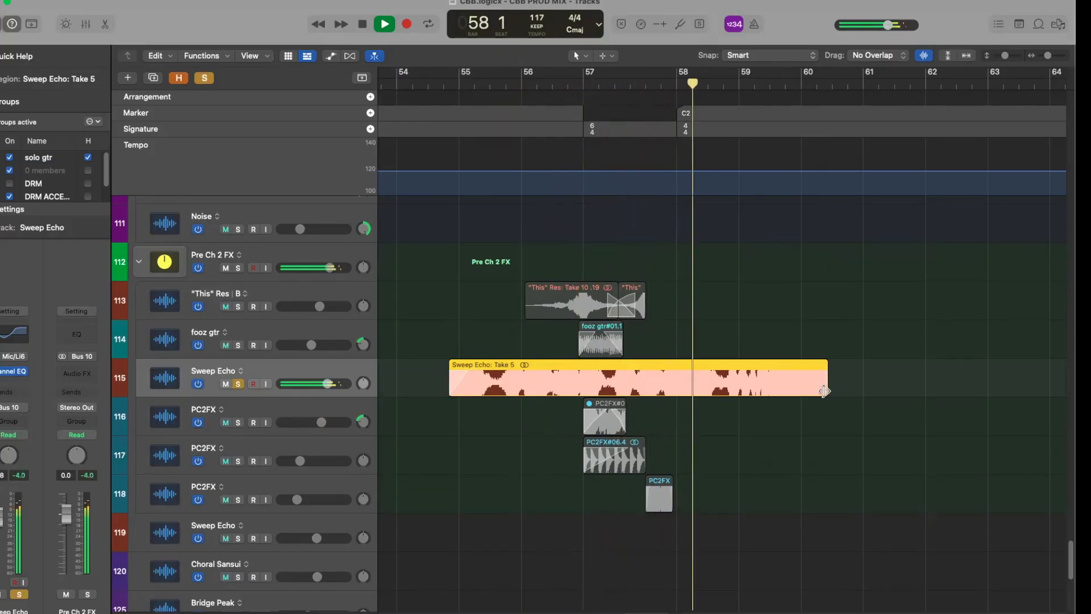
key(space)
key(s)
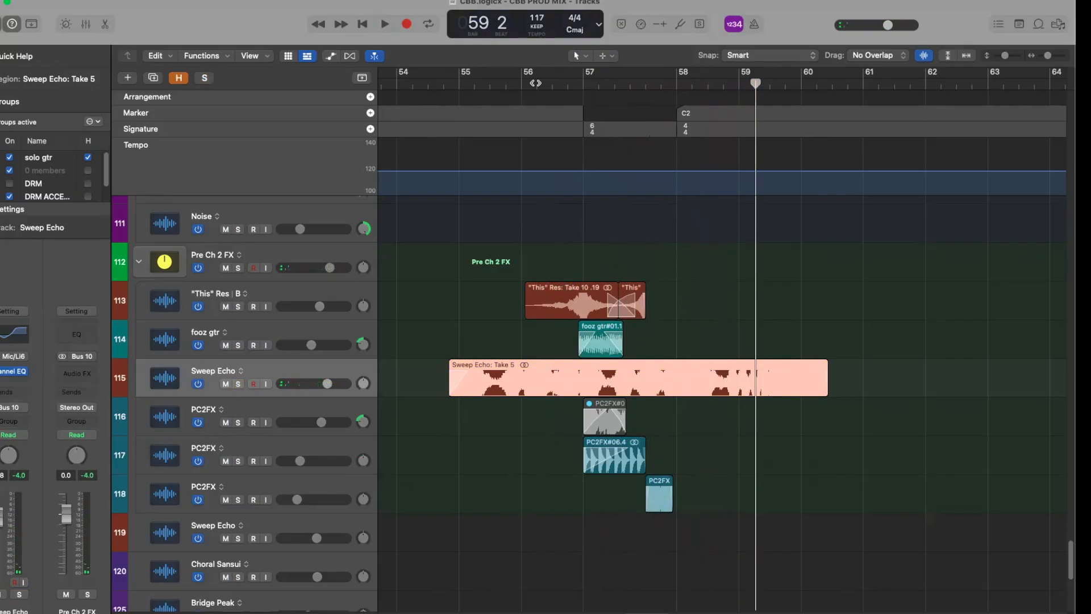
Undo both edge extensions of the Sweep Echo region.
scroll(641, 203, up, 2)
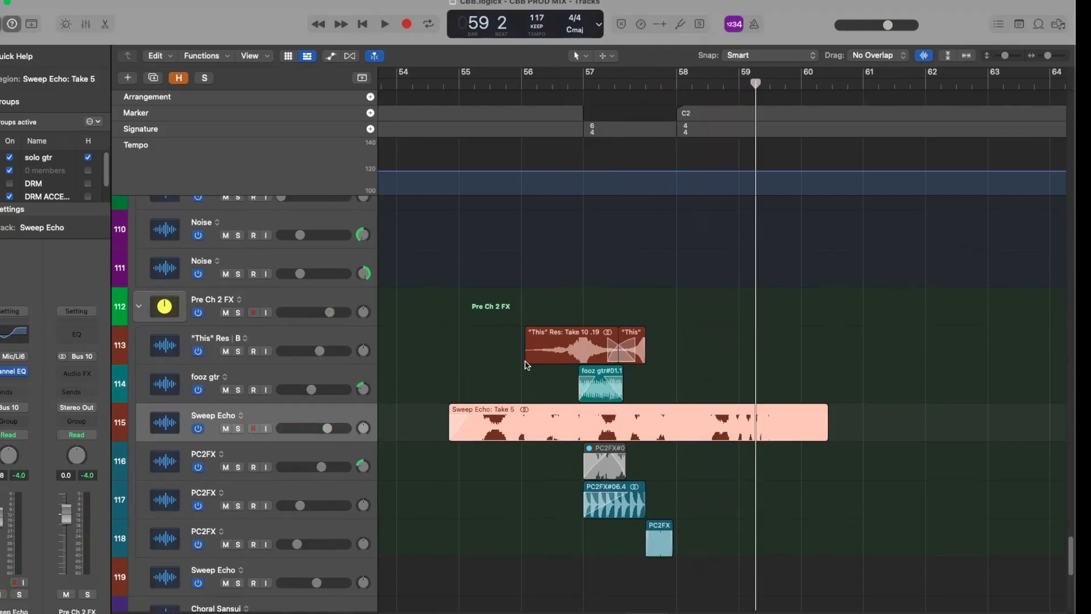
key(super+z)
key(super+z)
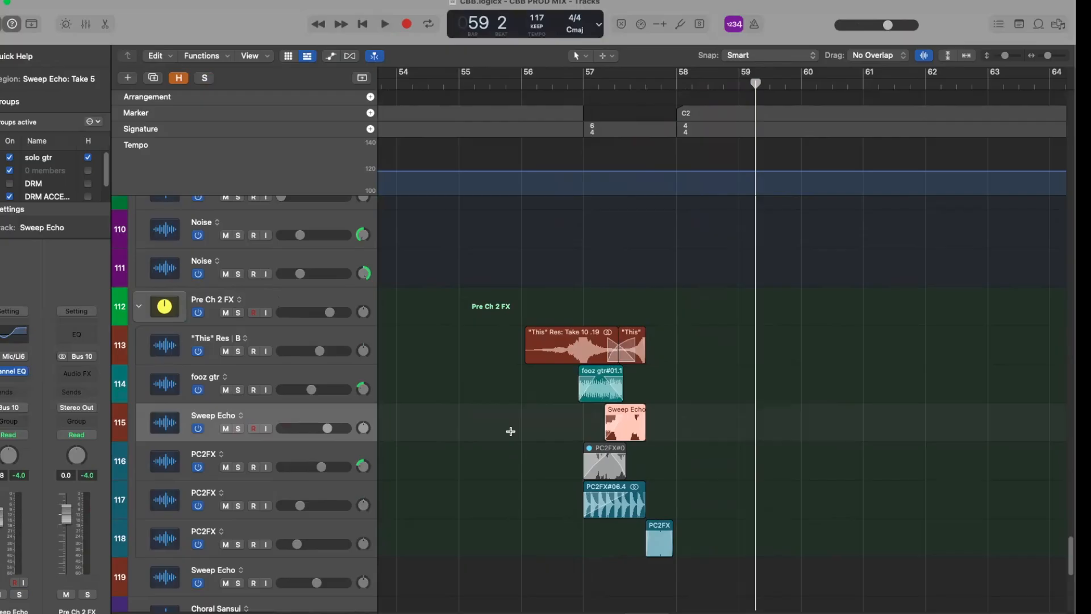
Select and solo the PC2FX track holding the PC2FX#06.4 region, audition it to beat 4 of bar 57, and unsolo it.
scroll(396, 433, down, 2)
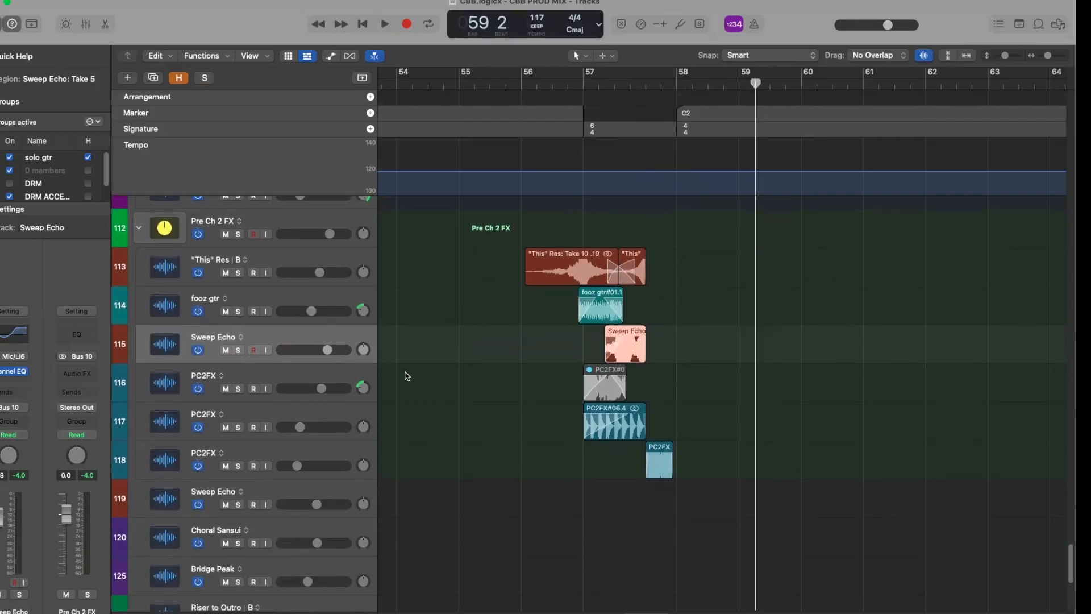
click(318, 375)
click(233, 436)
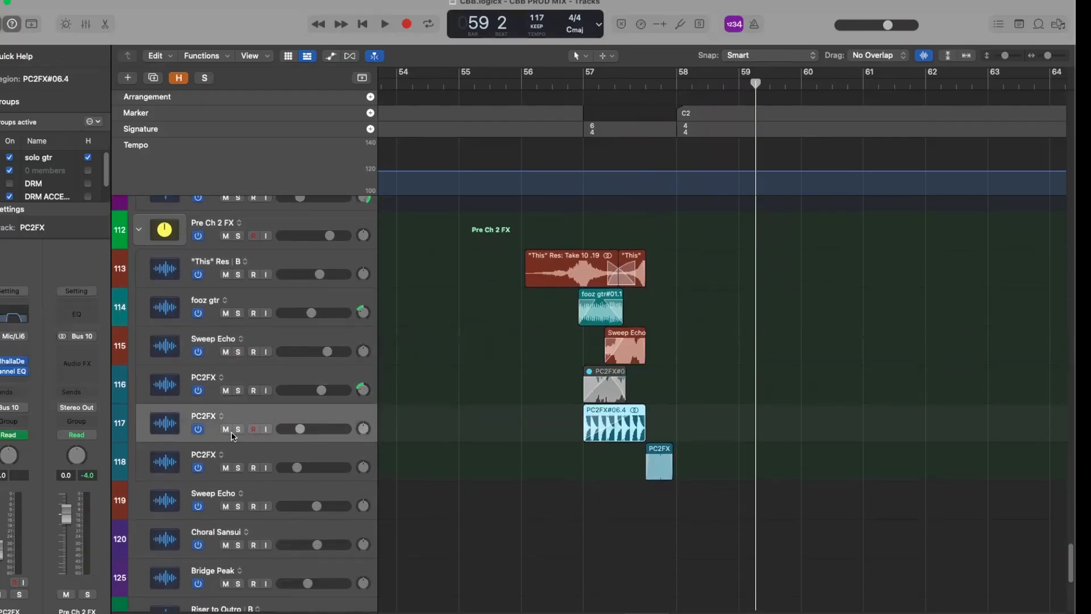
click(238, 429)
key(shift+space)
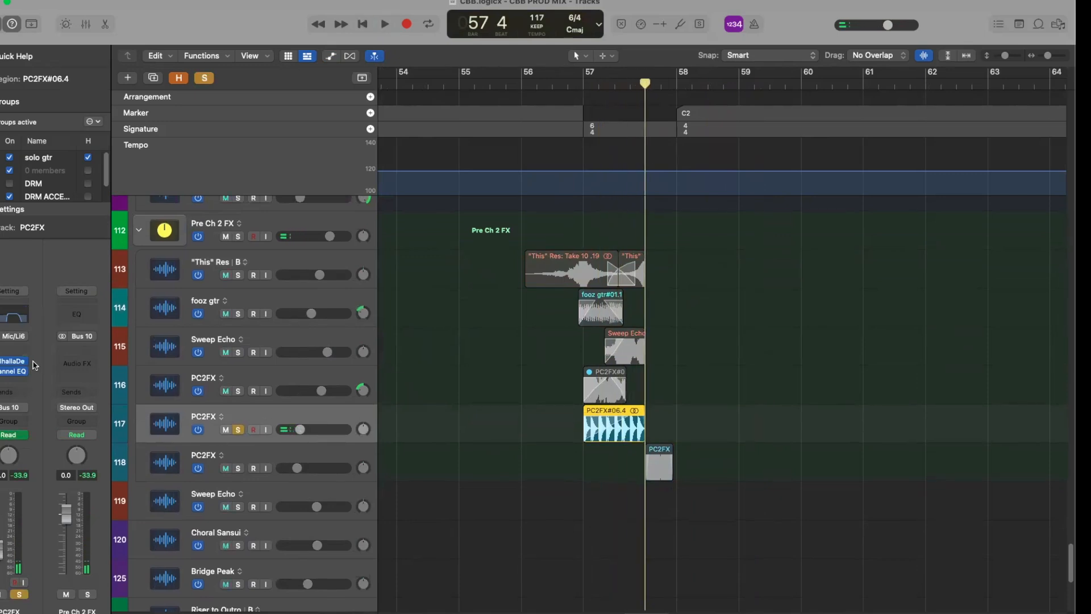
click(238, 429)
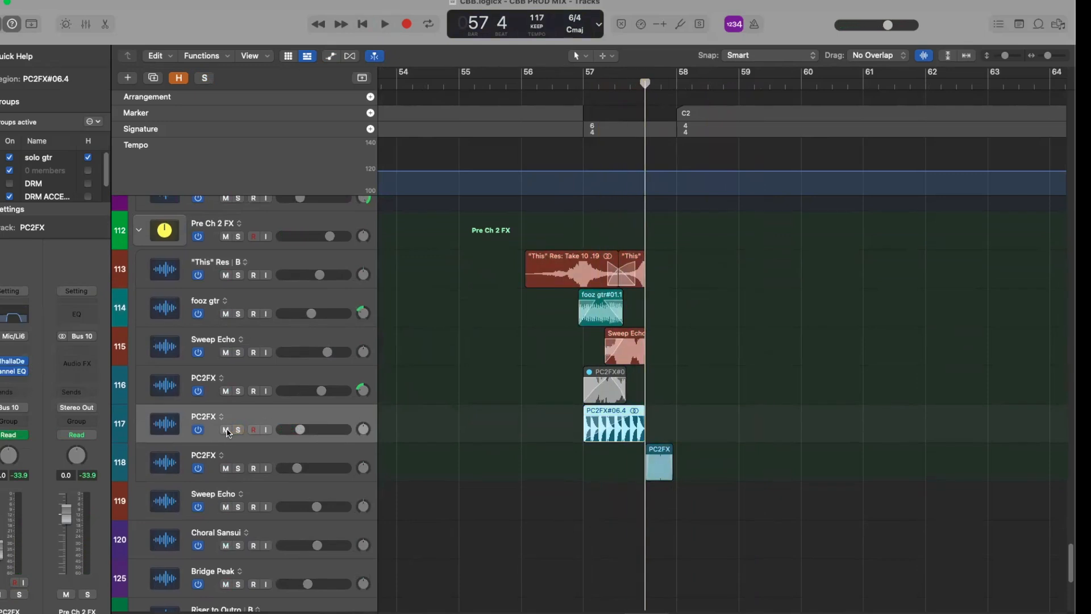
Mute the PC2FX#06.4 track, then audition the last PC2FX track of the stack soloed up to bar 58 and unsolo it.
click(226, 430)
click(239, 468)
key(space)
key(space)
click(238, 469)
click(248, 458)
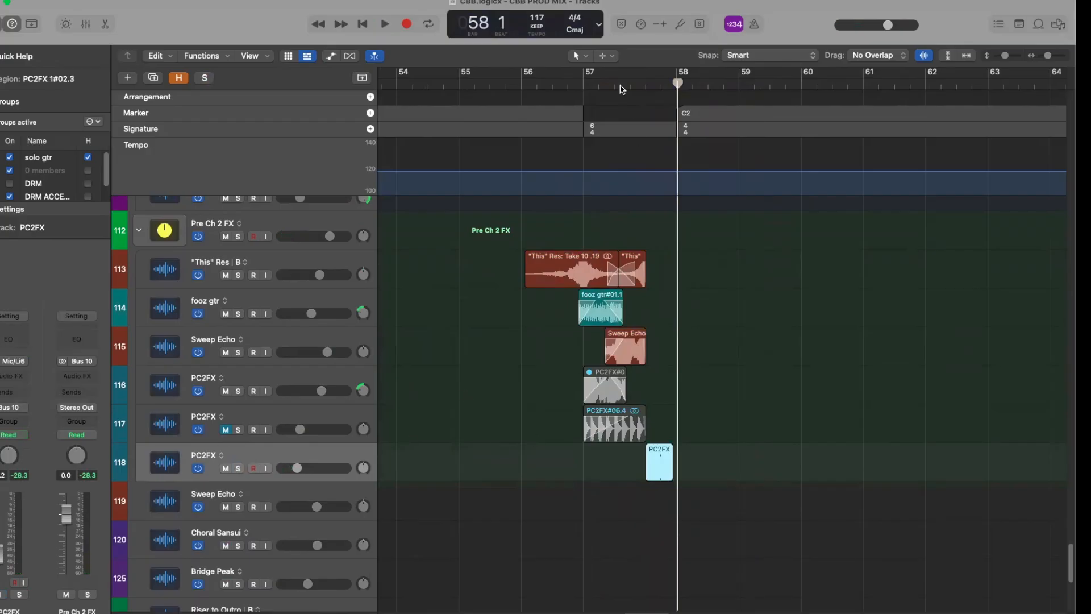
Audition the full mix from beat 4 of bar 57 to beat 2 of bar 58.
click(638, 83)
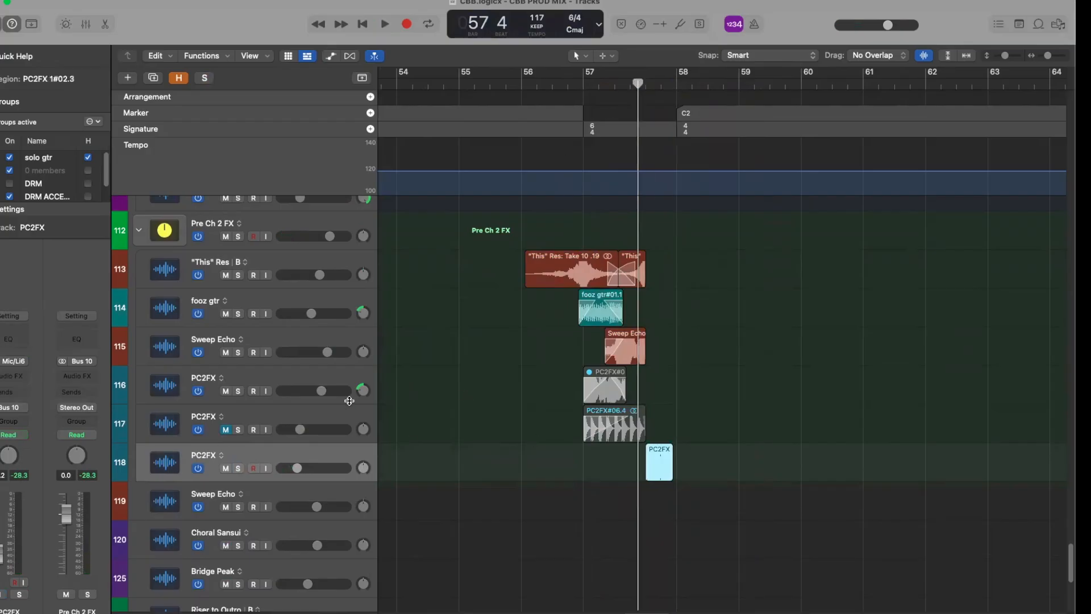
key(space)
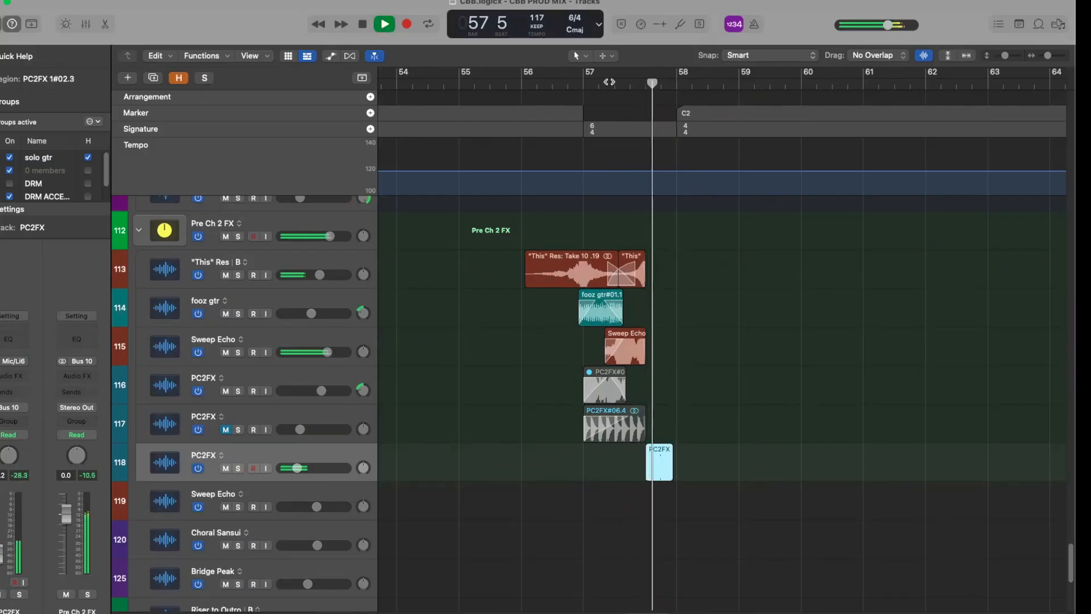
key(space)
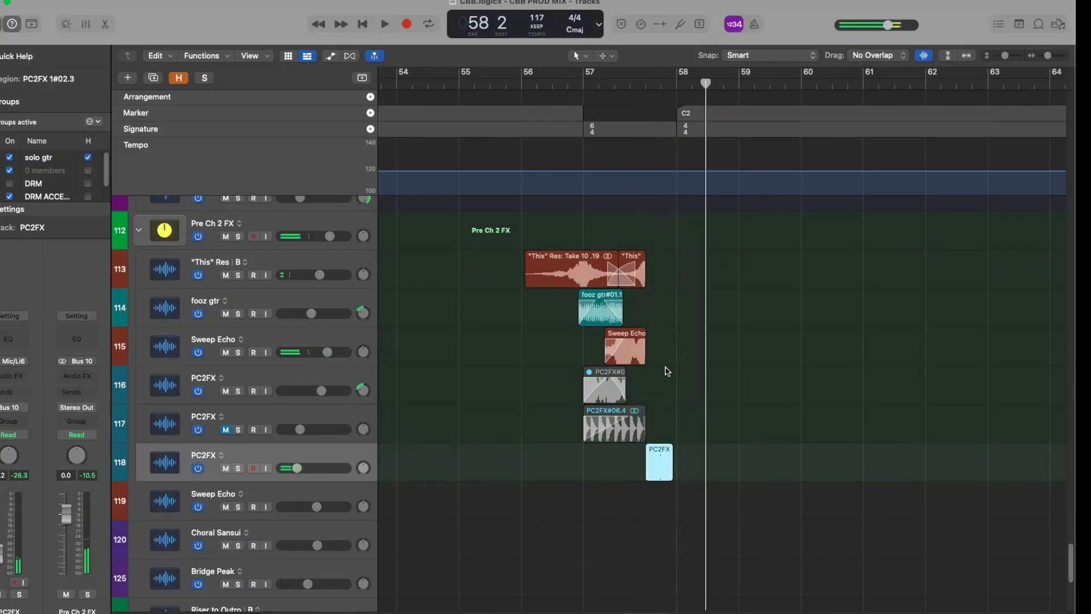
Look over the arrangement from the second chorus vocals and Vocoder region to the guitar solo regions of Bridge (Solo 2).
scroll(709, 375, down, 5)
ctrl+alt+click(708, 374)
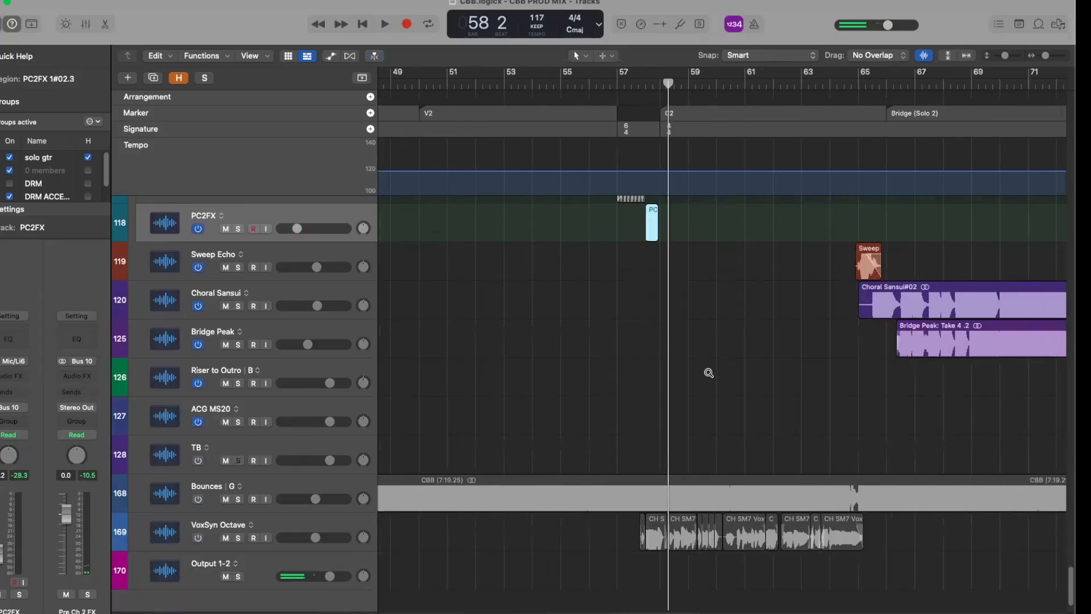
ctrl+alt+click(709, 378)
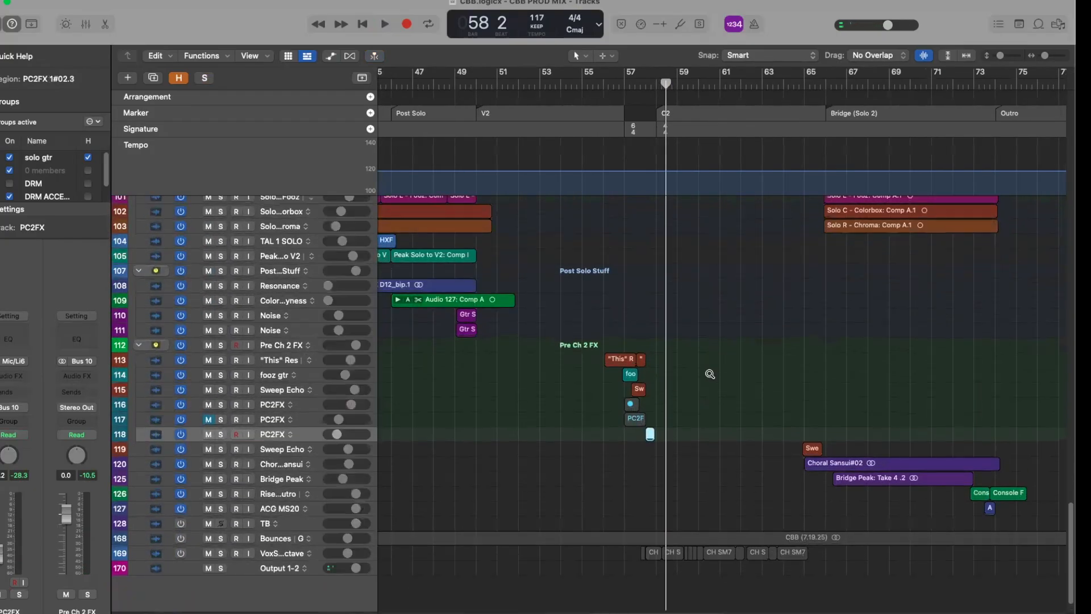
key(super+Up)
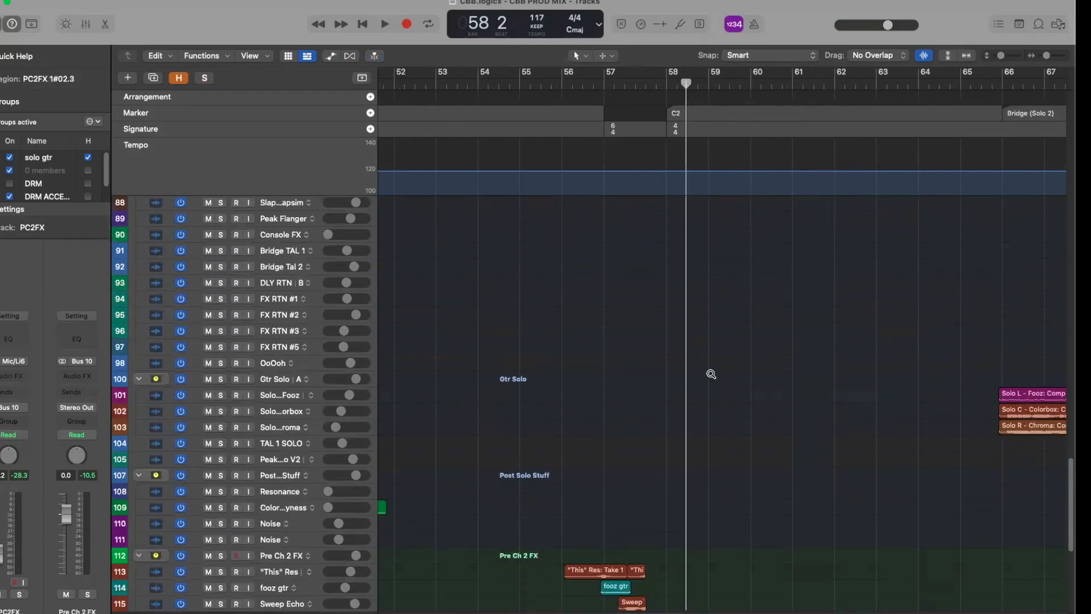
scroll(711, 377, right, 3)
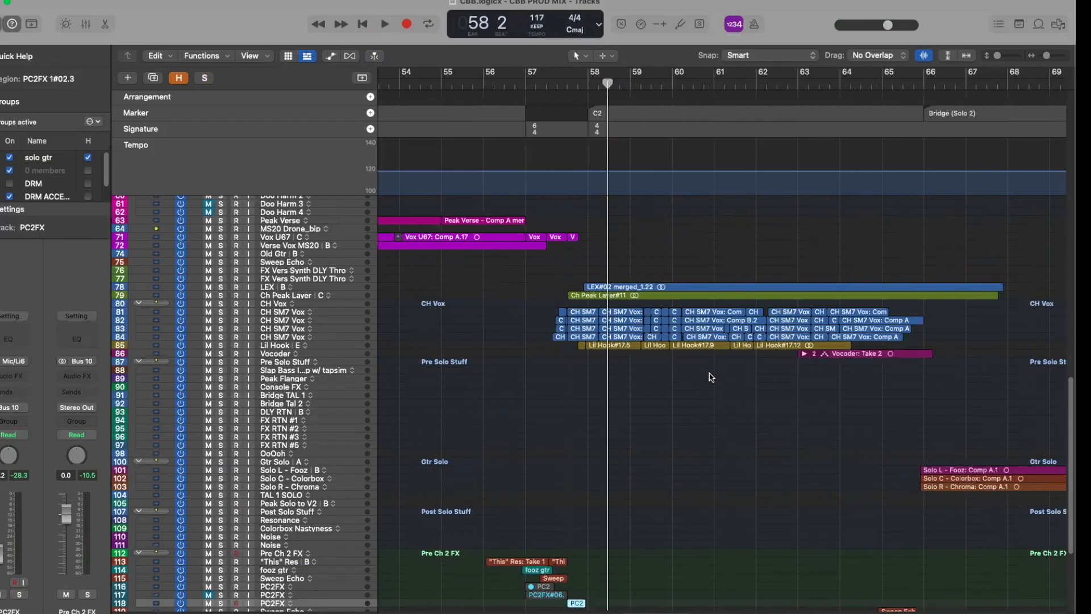
key(super+Down)
scroll(711, 375, up, 5)
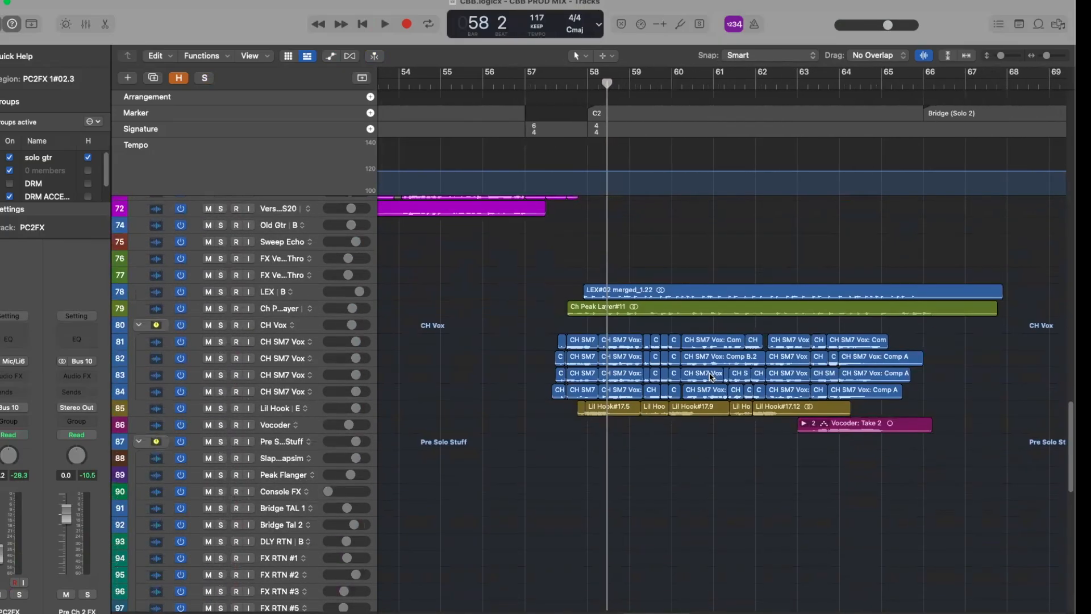
scroll(711, 376, right, 5)
key(super+Down)
key(super+Down)
key(super+Down)
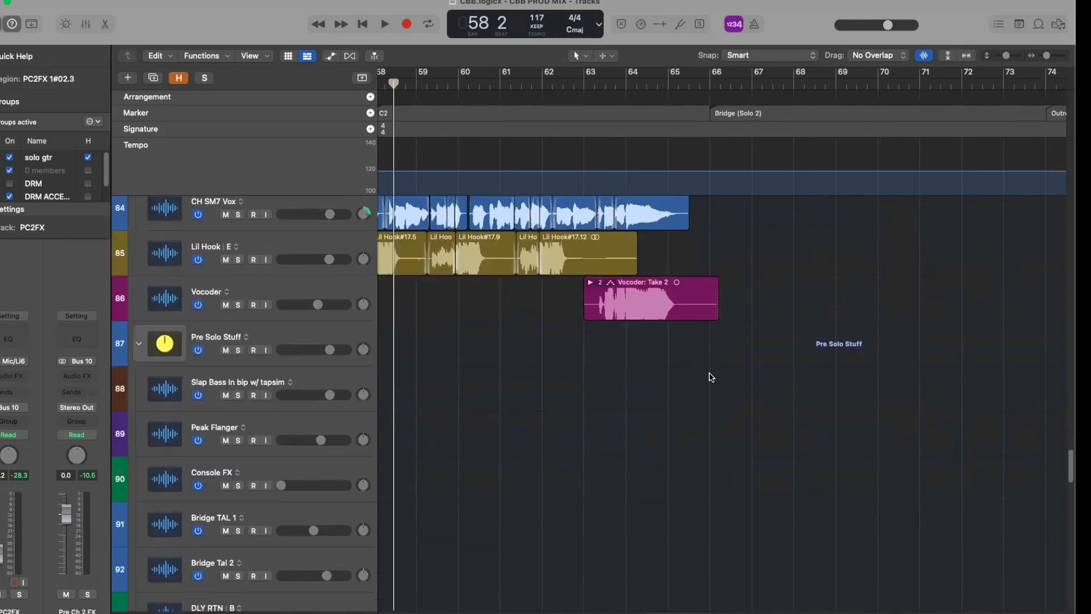
key(super+Up)
key(super+Up)
key(super+Up)
key(super+Left)
key(super+Left)
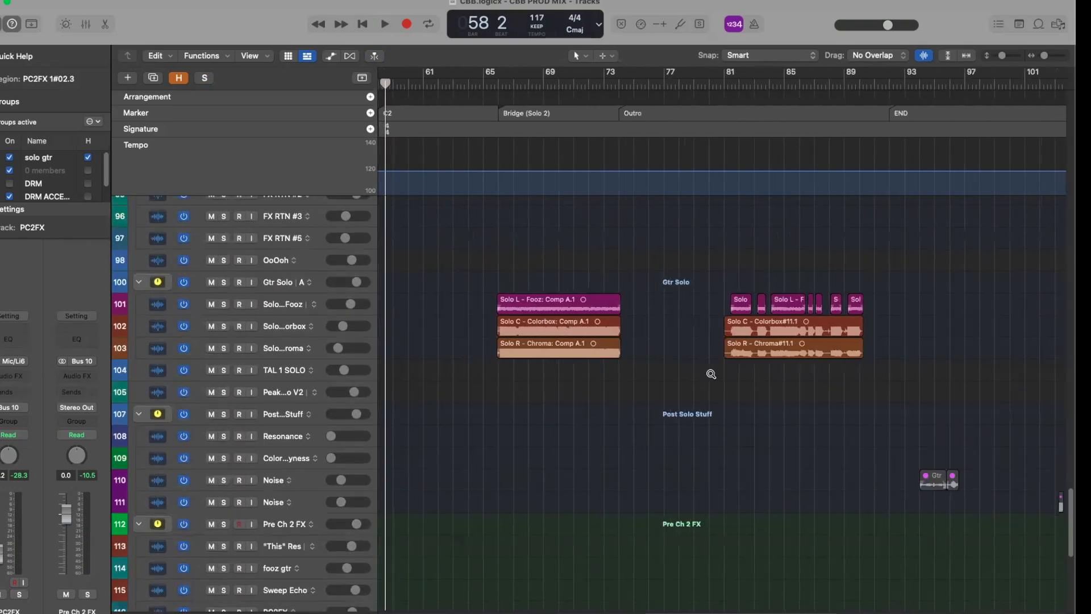
Audition the Gtr Solo stack soloed from bar 66 and unsolo it while playback continues.
click(494, 84)
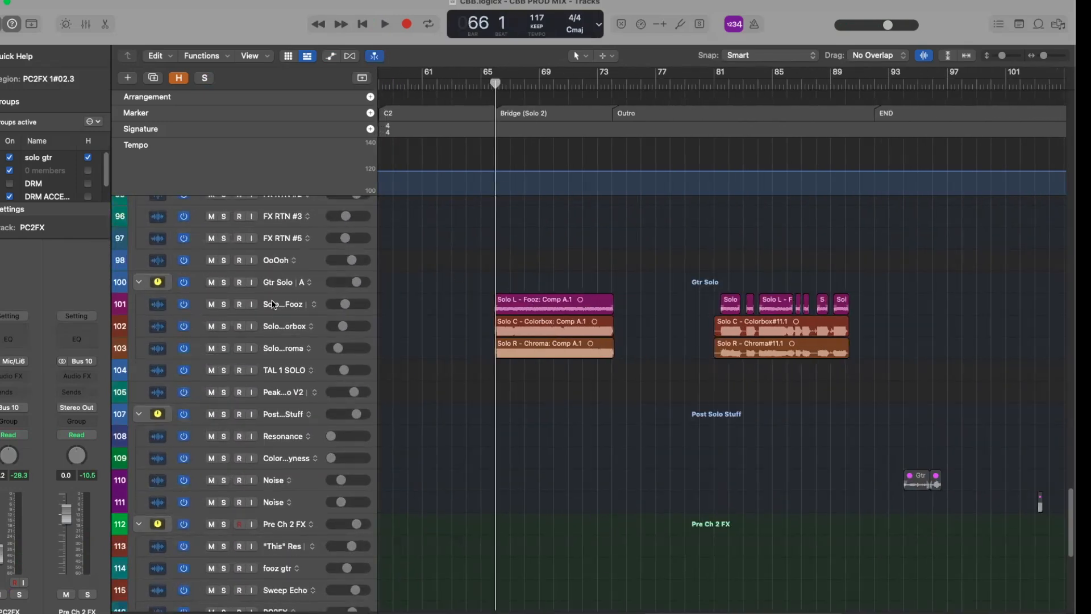
click(225, 282)
key(space)
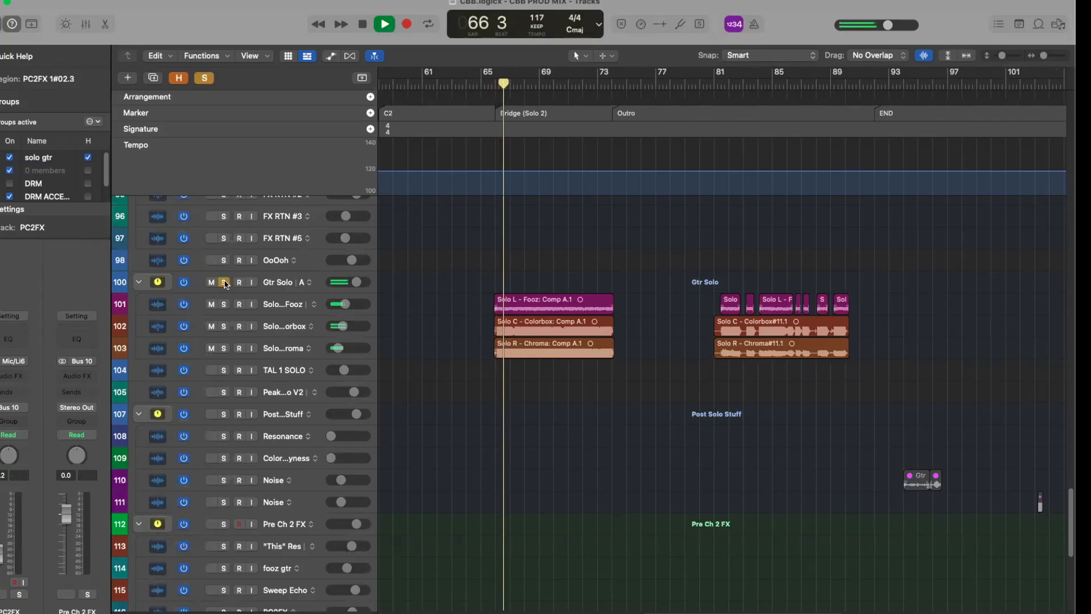
click(225, 283)
Solo the Choral Sansui track during bridge playback, select it, stop at bar 73 and unsolo it.
scroll(637, 313, right, 2)
scroll(699, 312, down, 10)
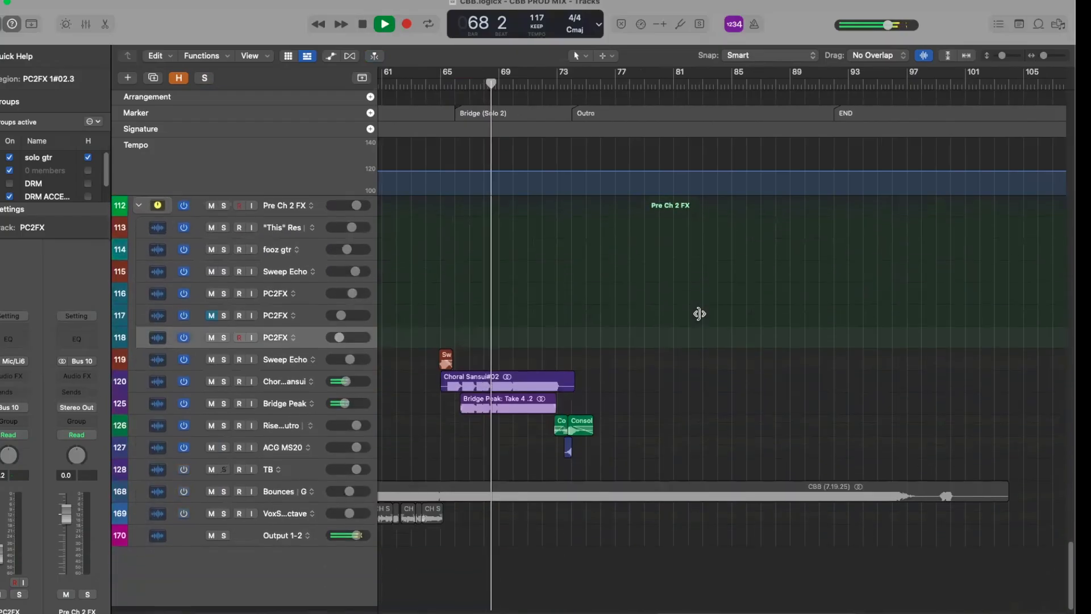
click(224, 387)
ctrl+alt+click(513, 368)
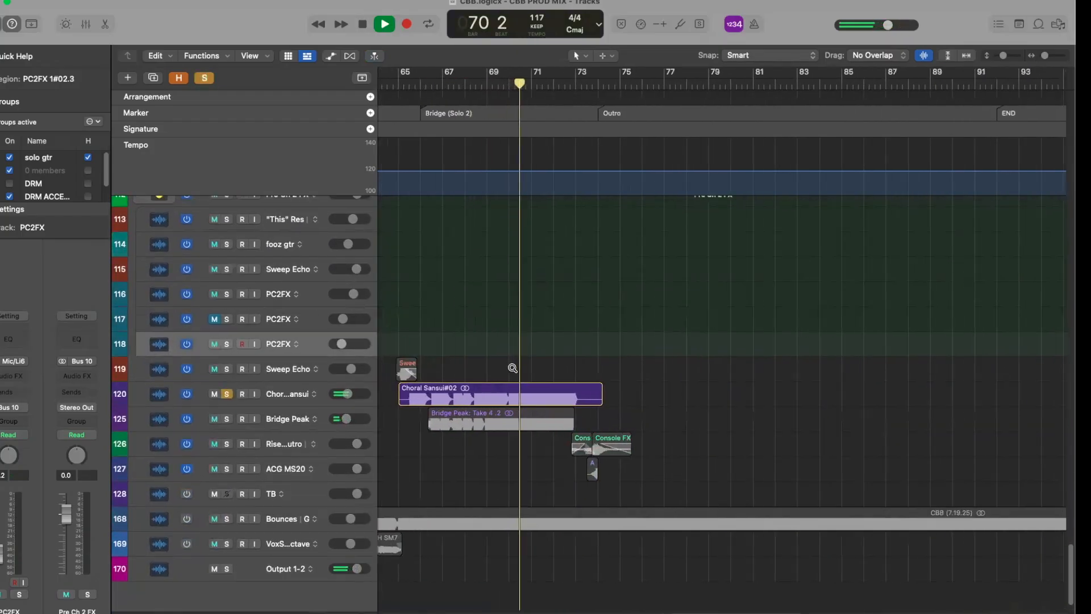
ctrl+alt+click(513, 368)
scroll(512, 375, left, 3)
key(super+Down)
key(super+Down)
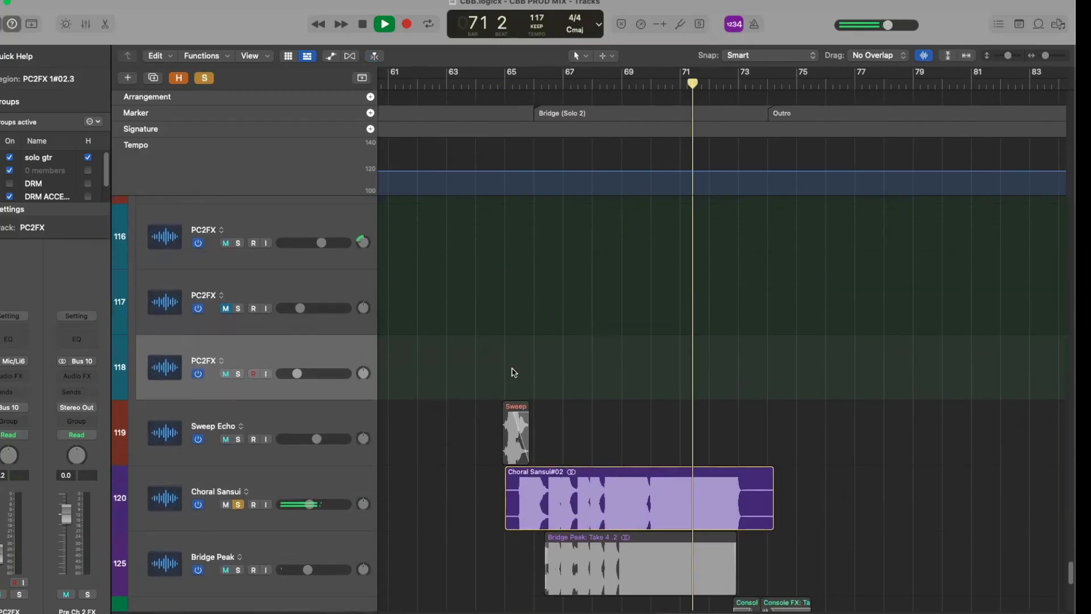
click(335, 428)
key(super+Right)
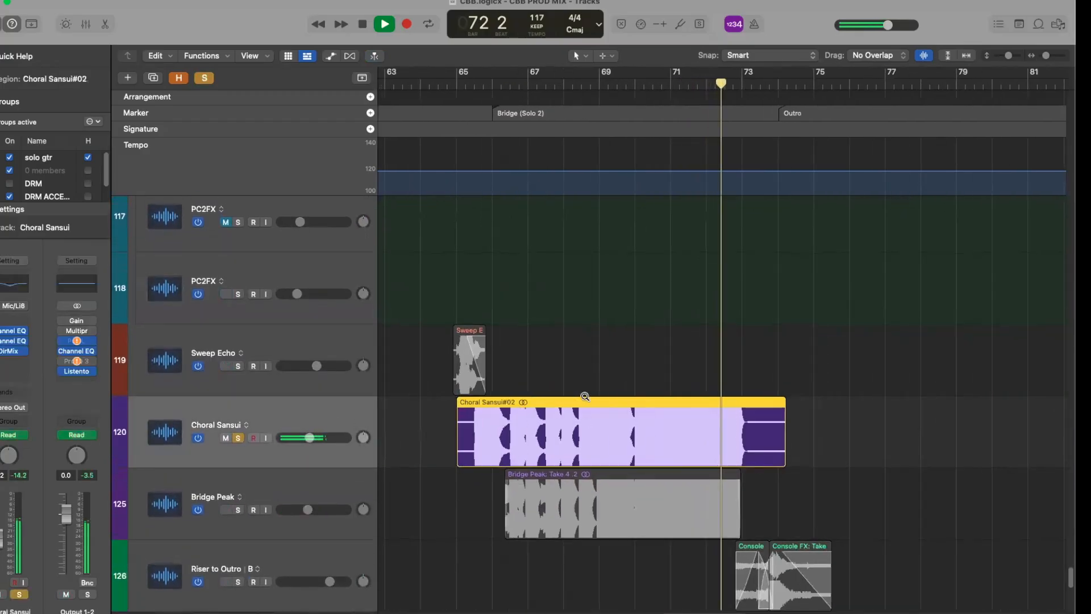
key(super+Down)
key(space)
scroll(585, 394, left, 3)
click(238, 416)
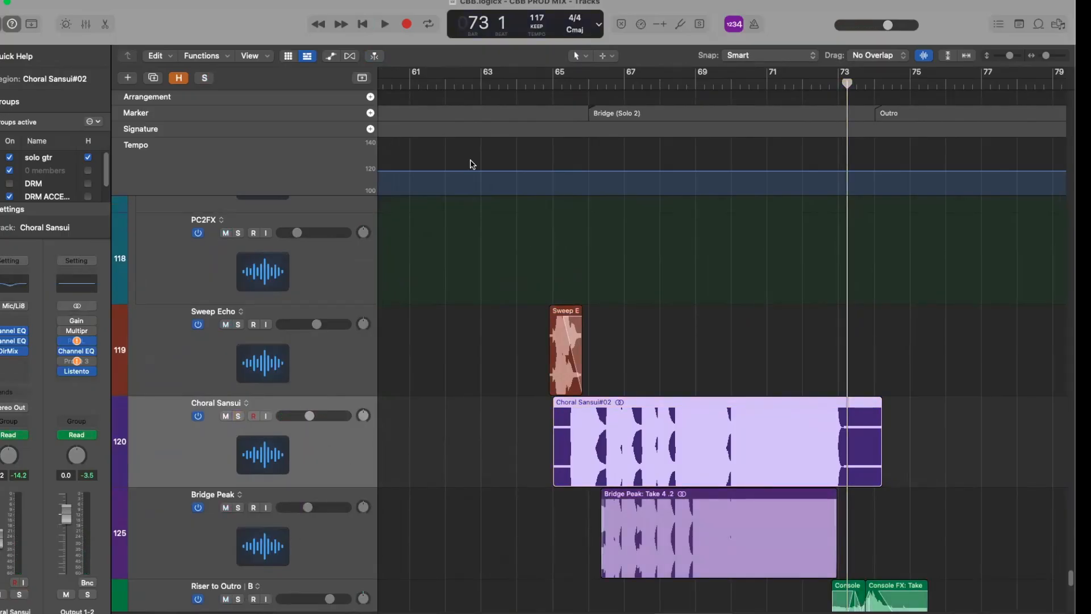
Audition the opening of the Choral Sansui region soloed from beat 3 of bar 65 to beat 2 of bar 67, and unsolo it.
drag(606, 84, 573, 83)
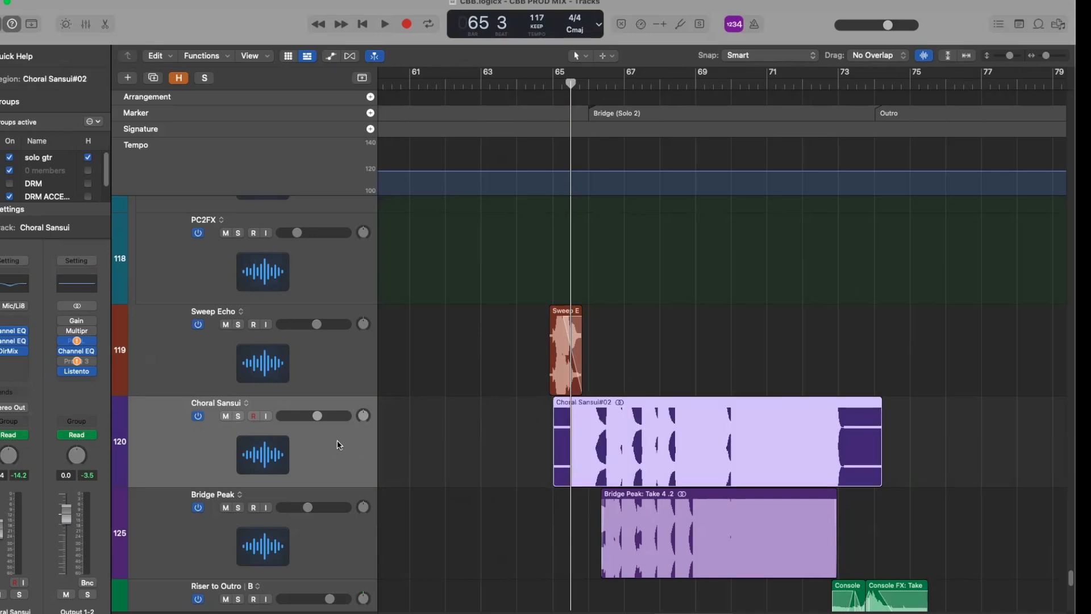
click(555, 82)
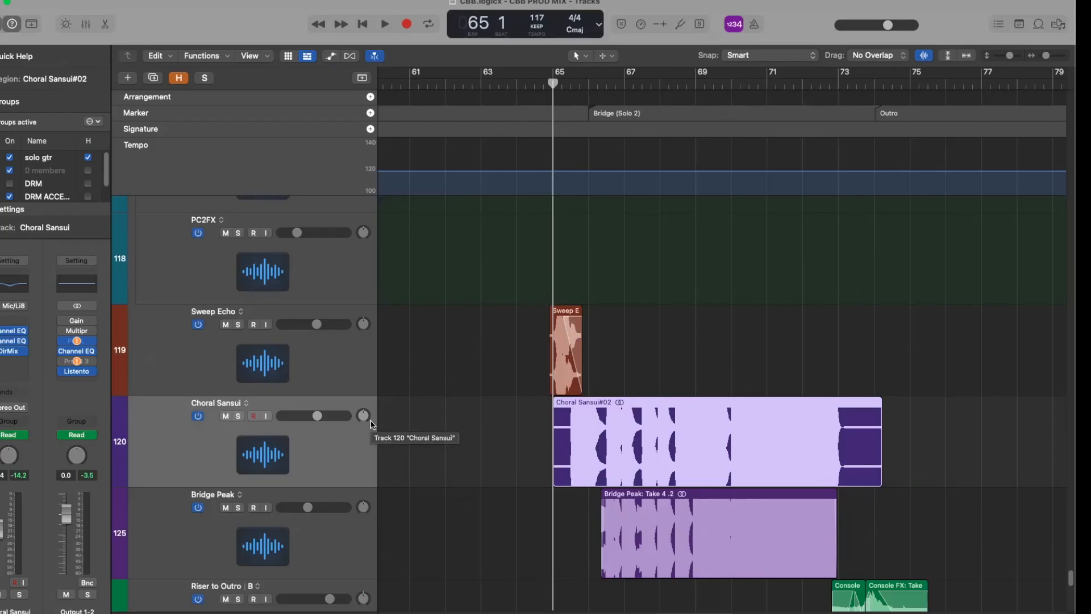
click(413, 433)
click(334, 446)
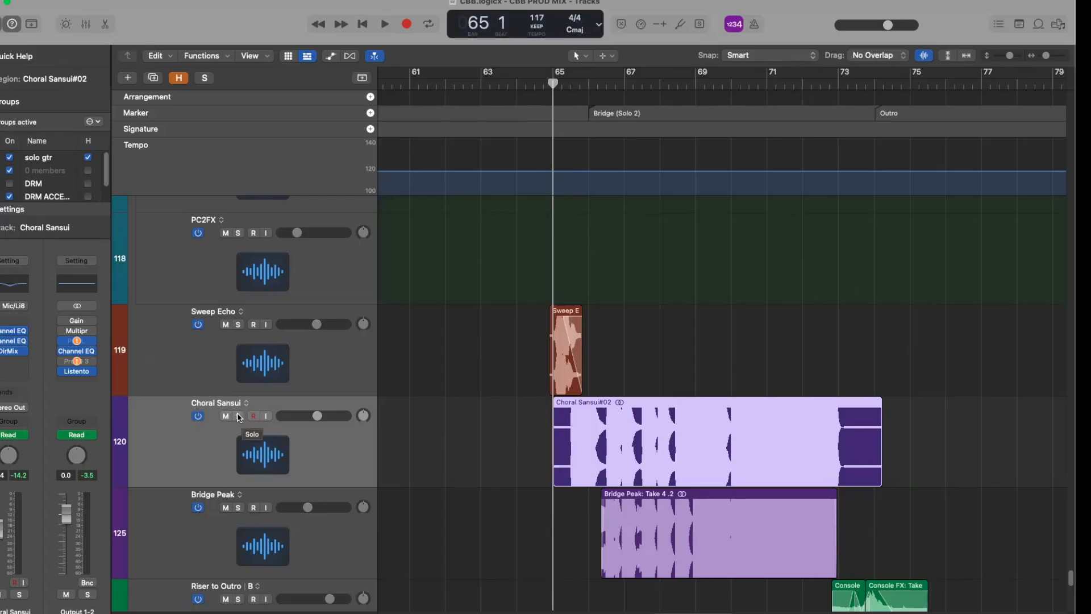
click(238, 416)
click(571, 84)
key(space)
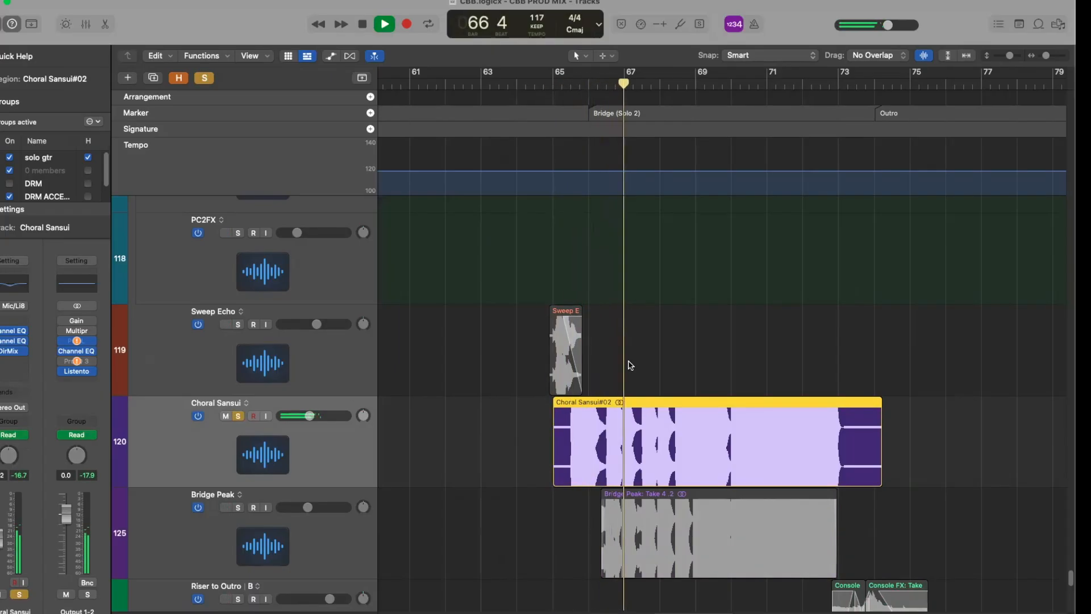
key(space)
click(239, 417)
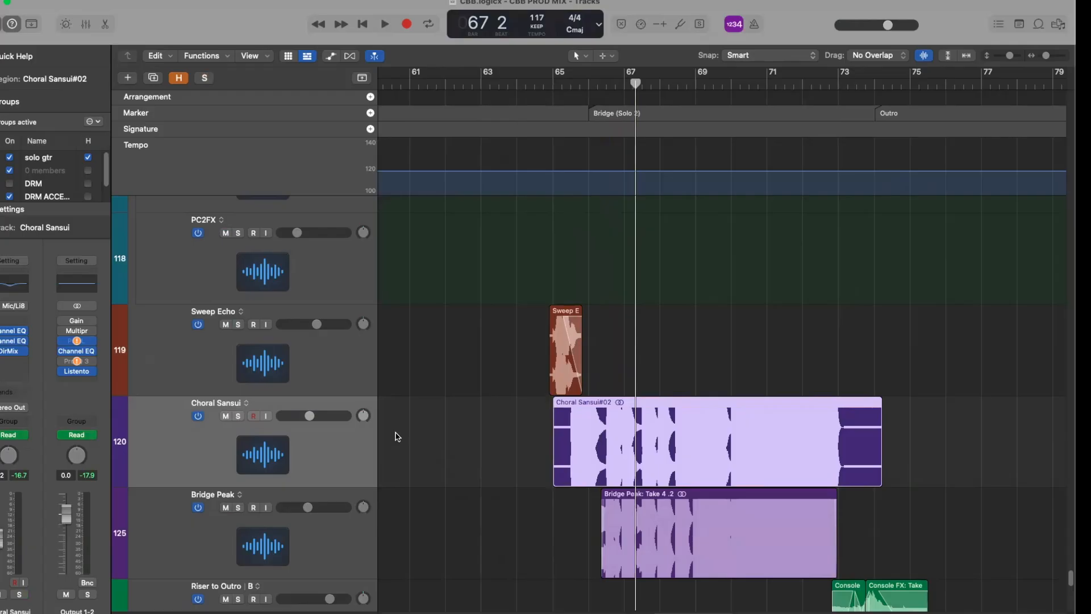
Play the end of the Choral Sansui region from bar 72 in the mix, replay it soloed to beat 2 of bar 73, and unsolo it.
click(807, 85)
key(space)
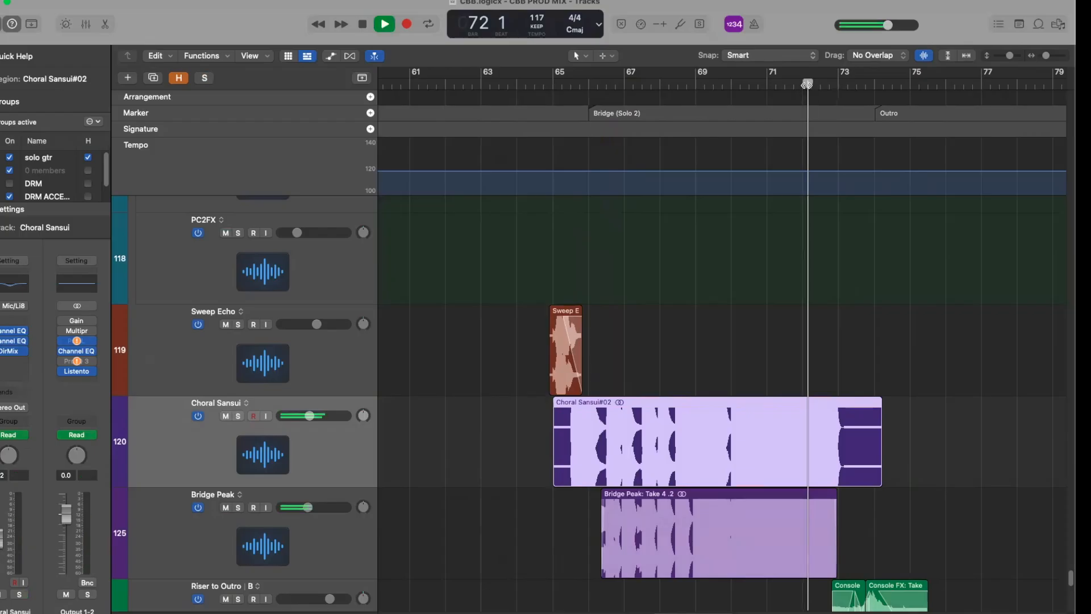
click(238, 416)
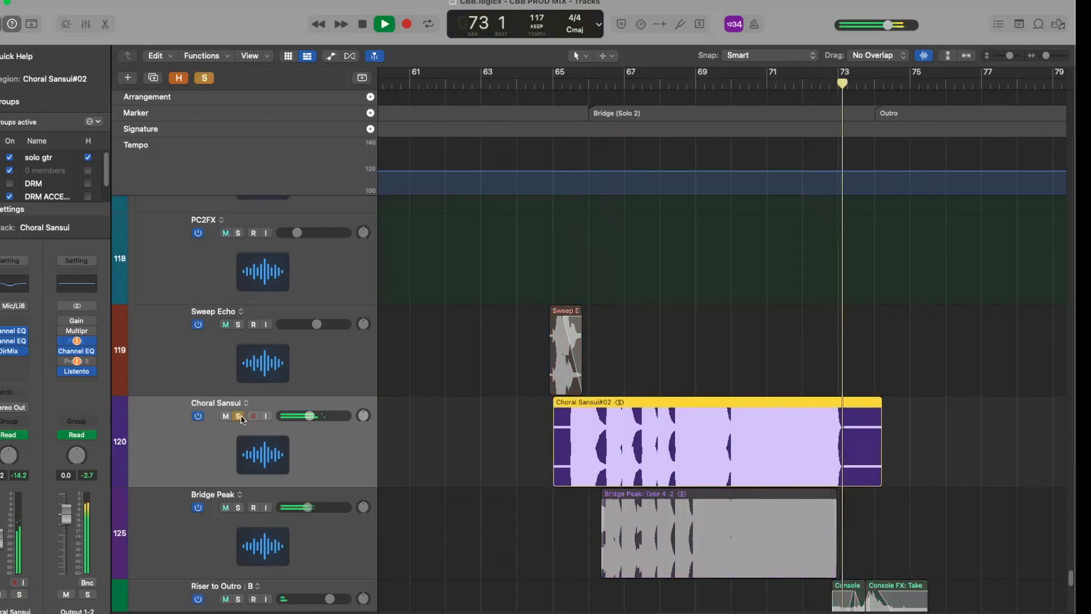
click(810, 85)
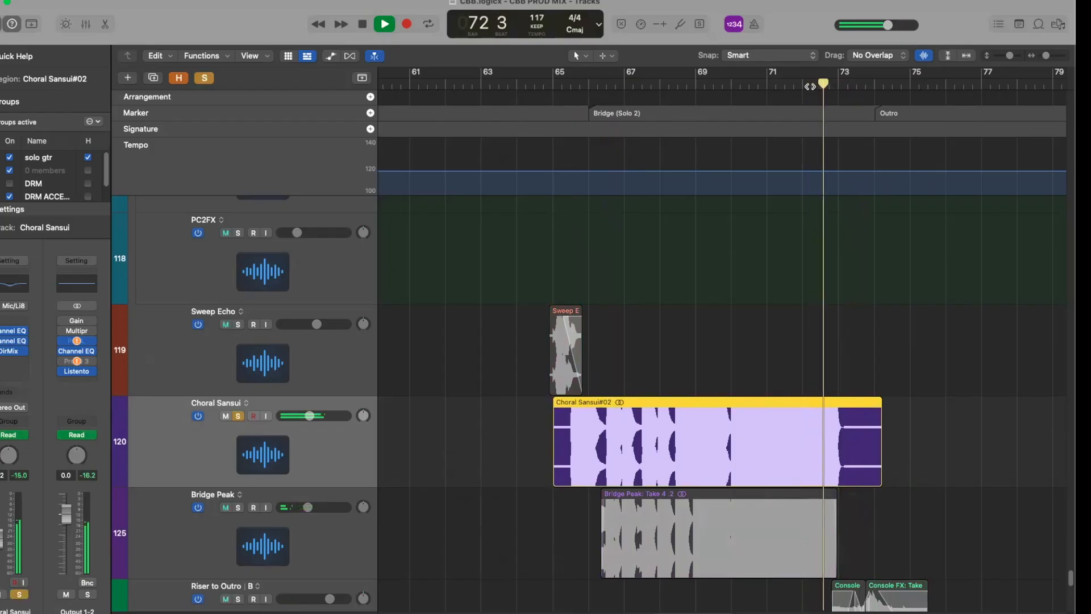
key(space)
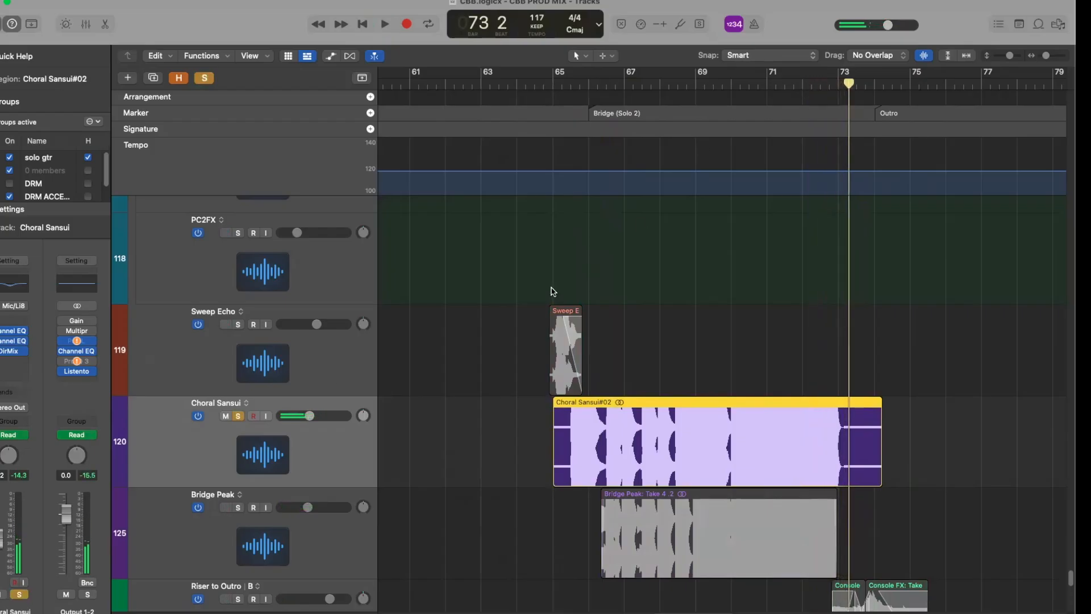
click(239, 416)
Audition the Sweep Echo track above Choral Sansui soloed from around bar 65 to beat 3, and unsolo it.
click(238, 324)
click(550, 85)
key(space)
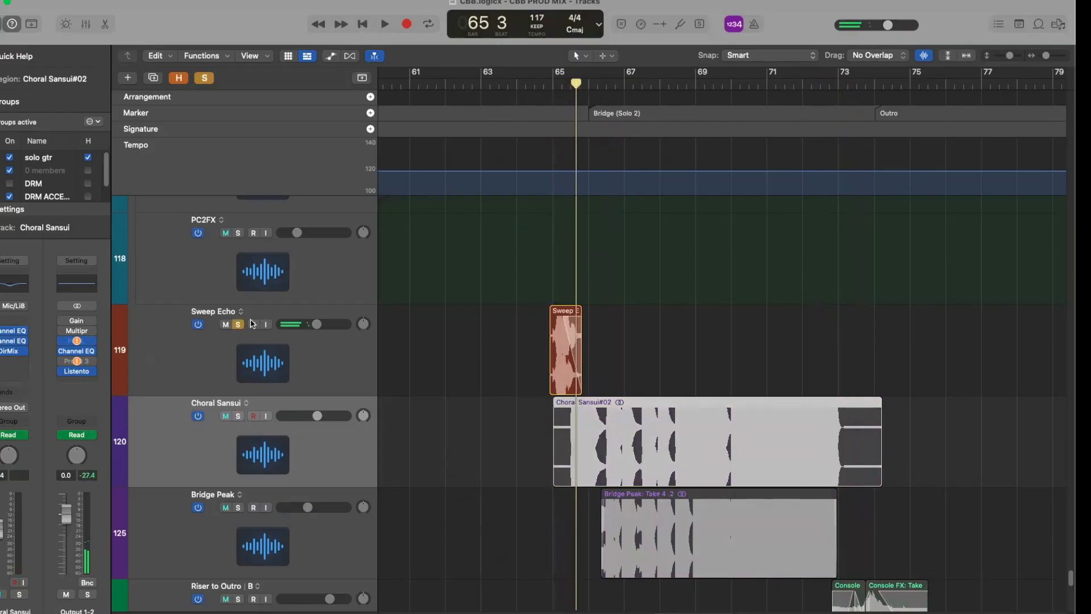
key(space)
click(239, 325)
Play from just before bar 65 with Bridge Peak soloed, add Choral Sansui to the solo, stop at beat 4 of bar 72, and unsolo both.
click(535, 84)
key(space)
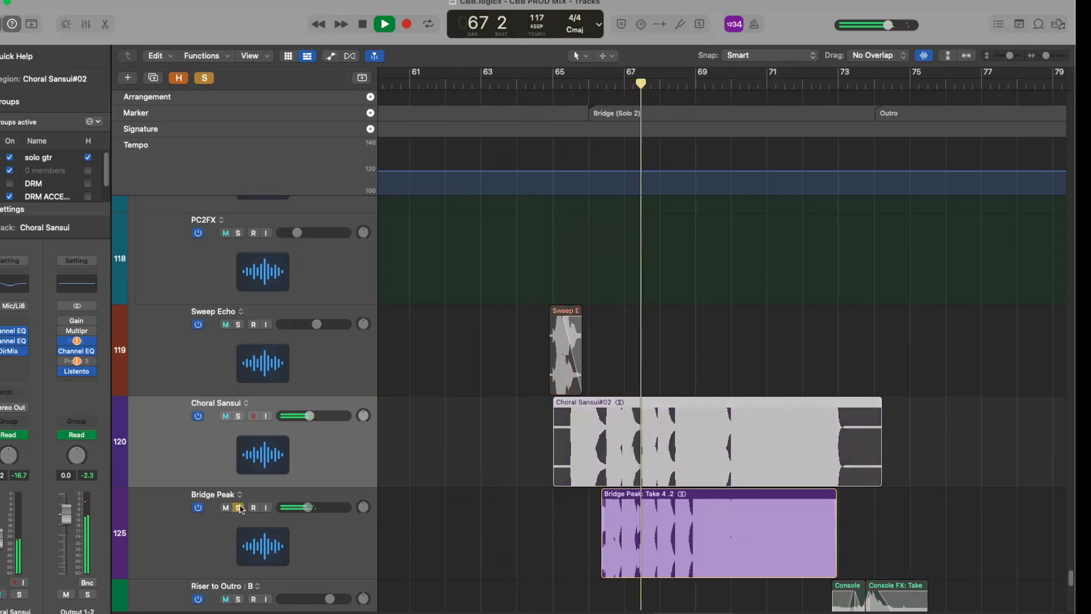
click(322, 558)
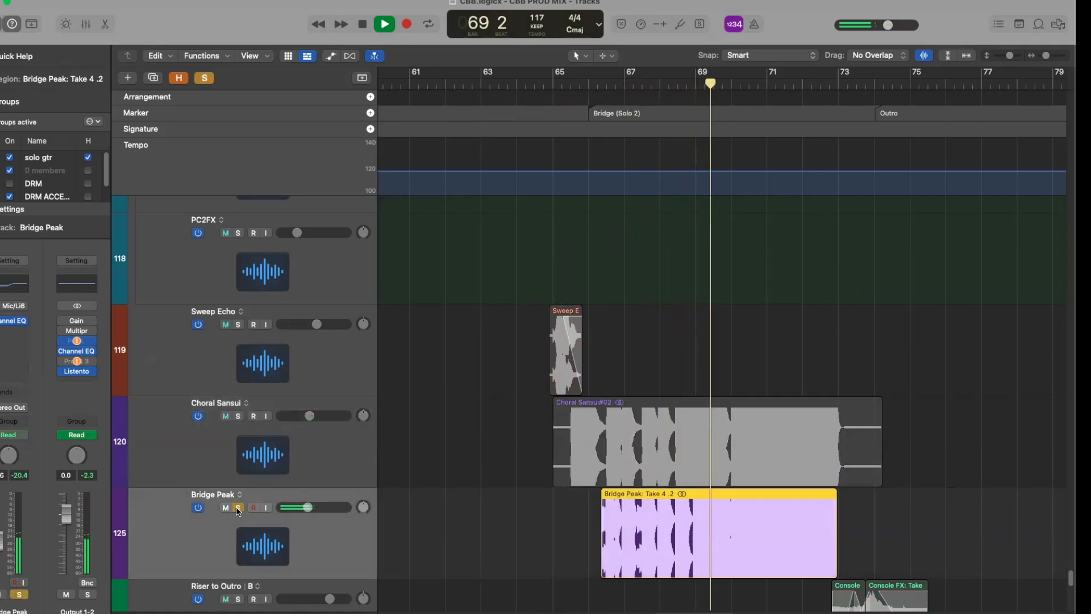
shift+click(263, 436)
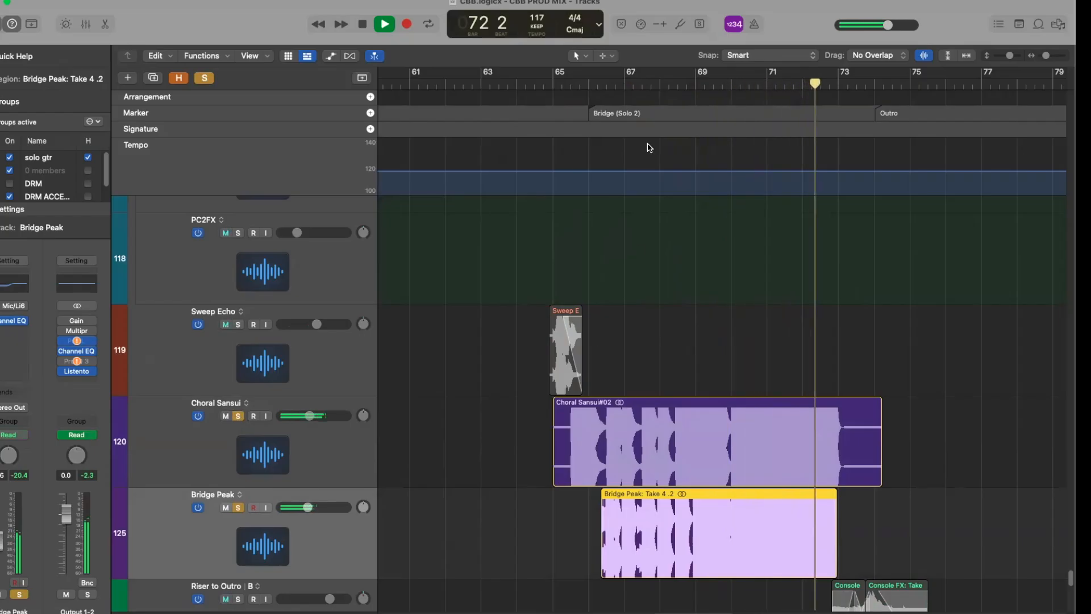
key(space)
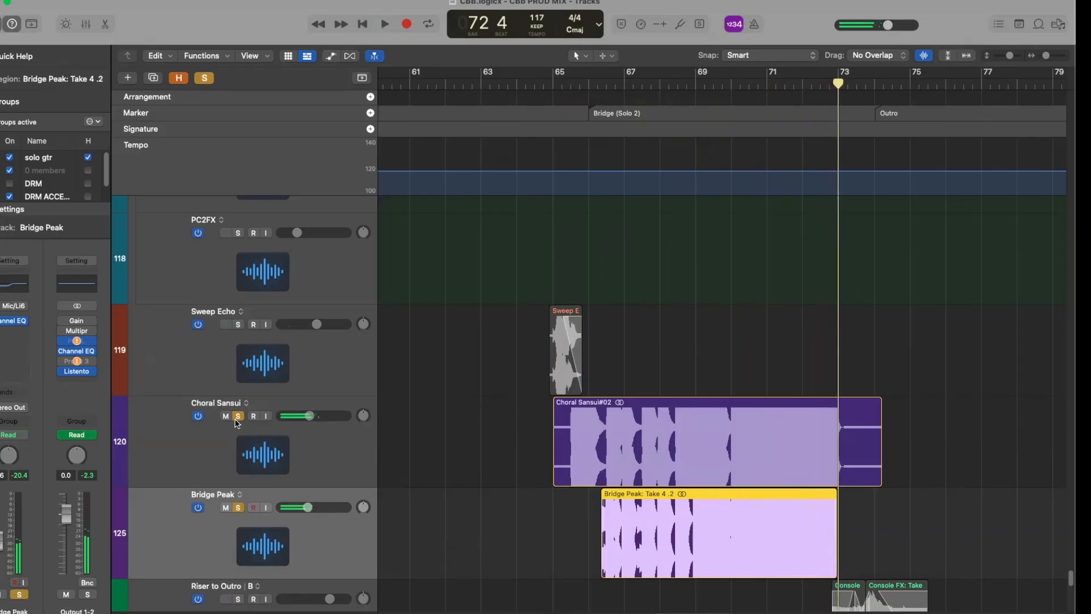
click(237, 418)
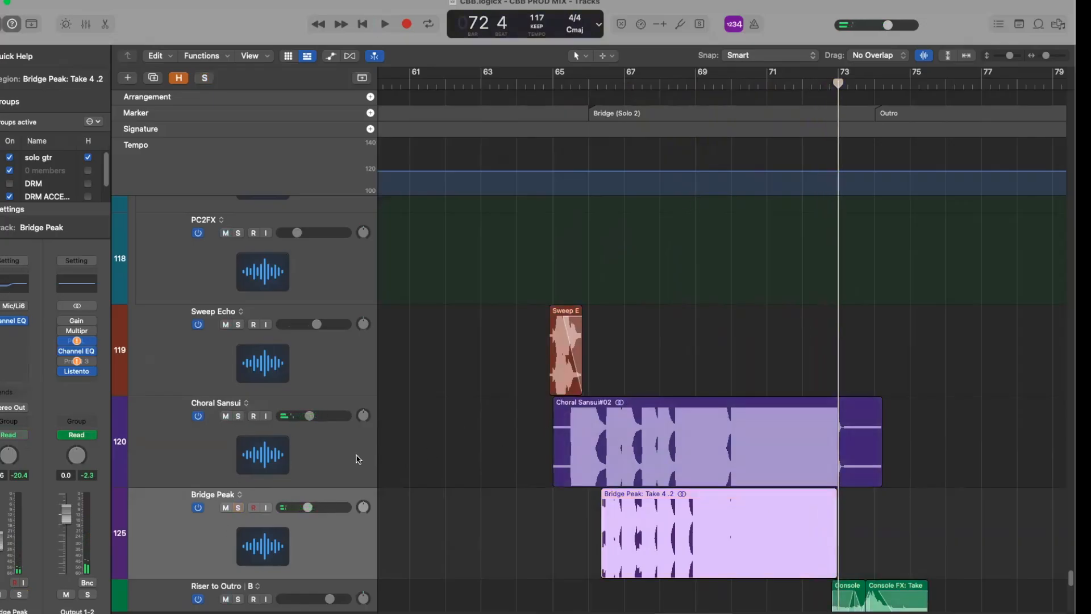
Audition the Riser to Outro track soloed from beat 4 of bar 72 to beat 2 of bar 75, and unsolo it.
scroll(341, 459, down, 3)
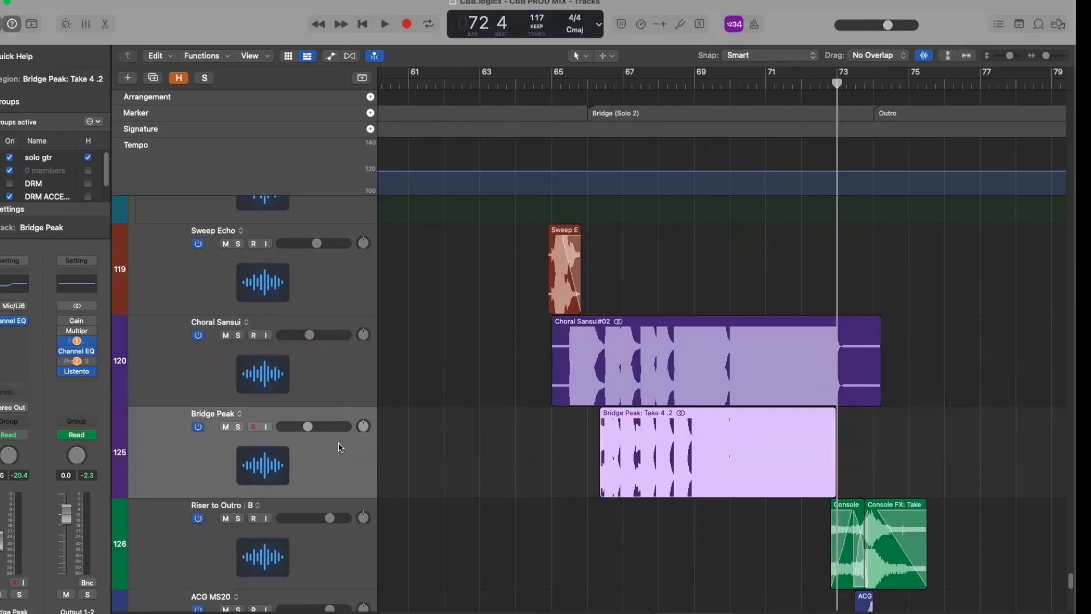
click(238, 519)
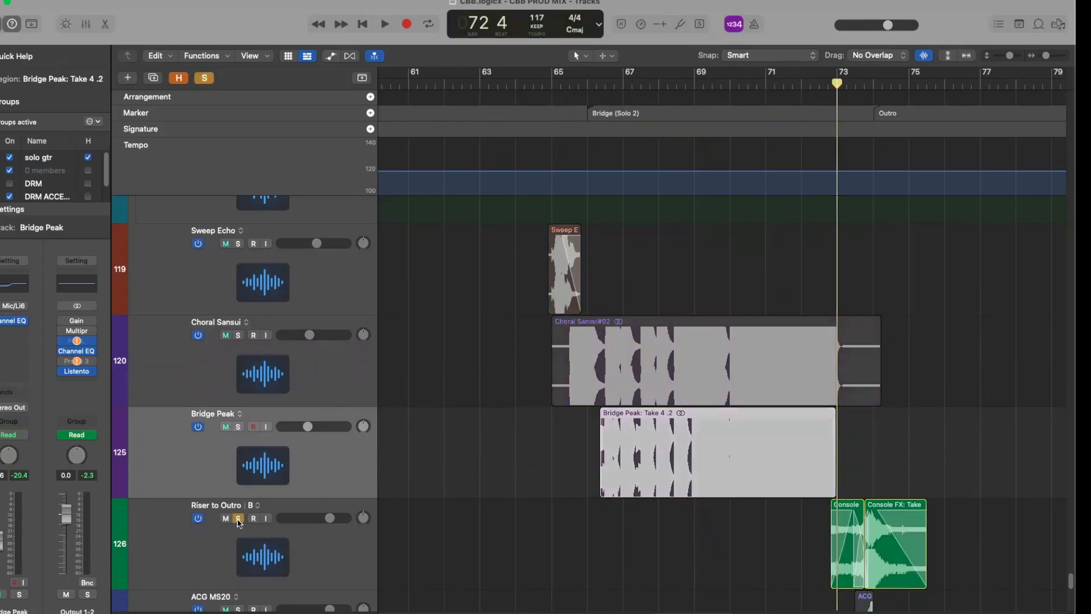
key(space)
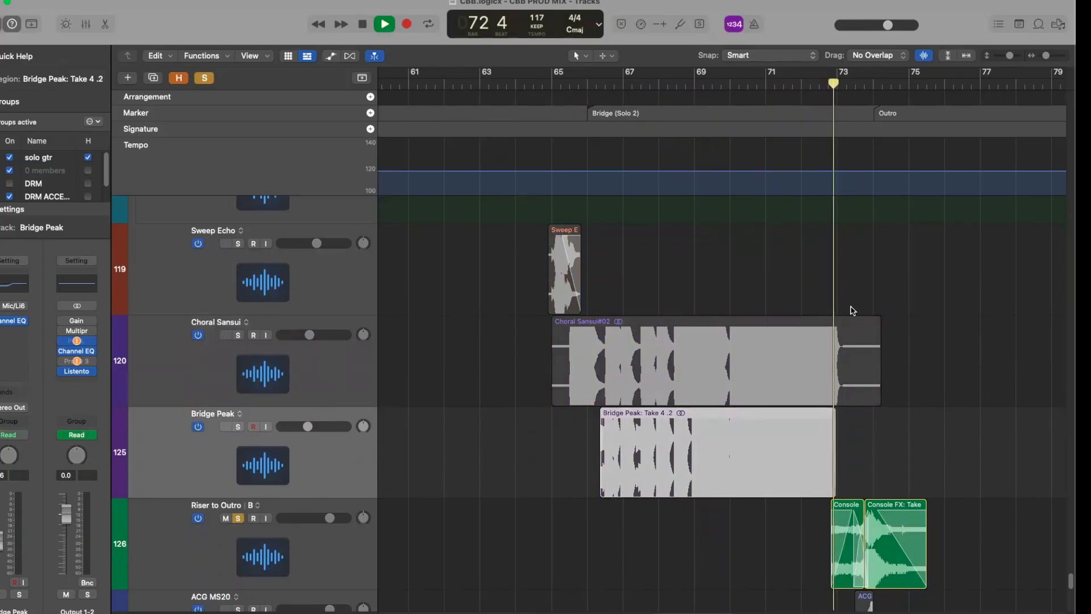
scroll(850, 309, down, 5)
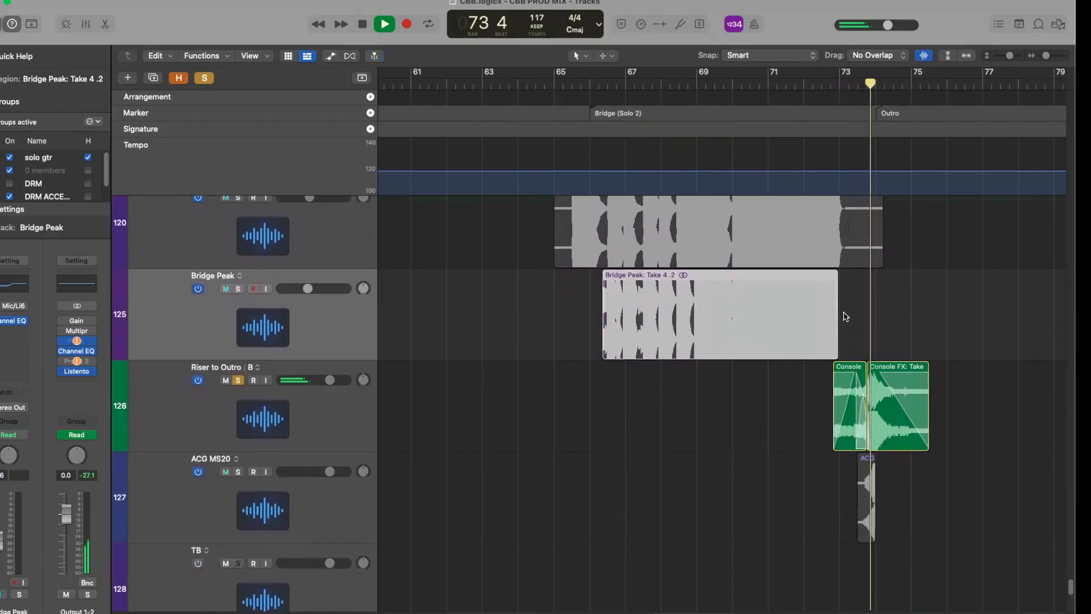
click(307, 434)
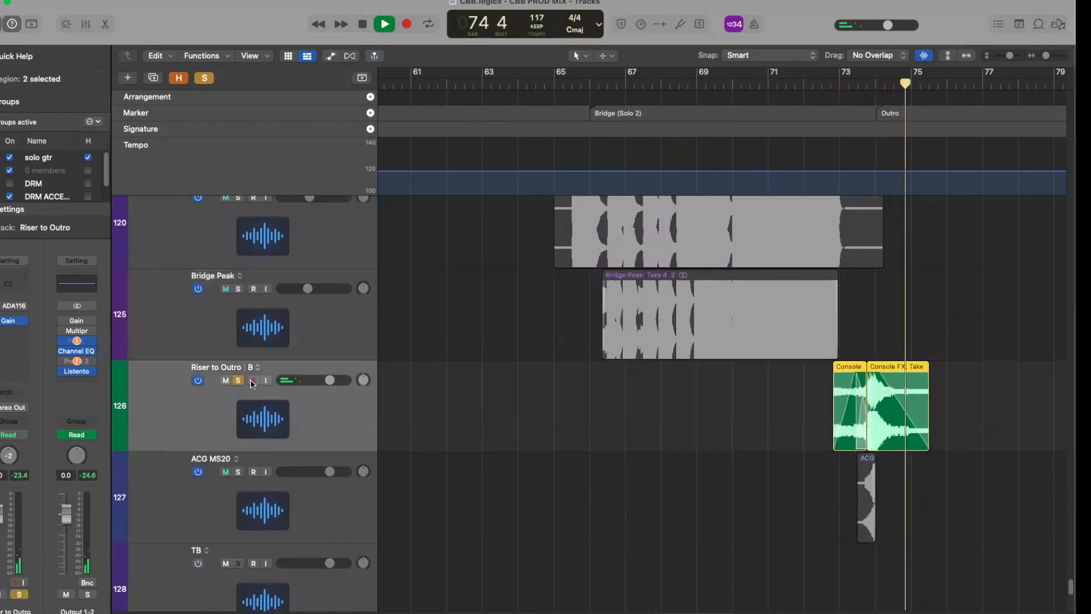
key(space)
click(239, 381)
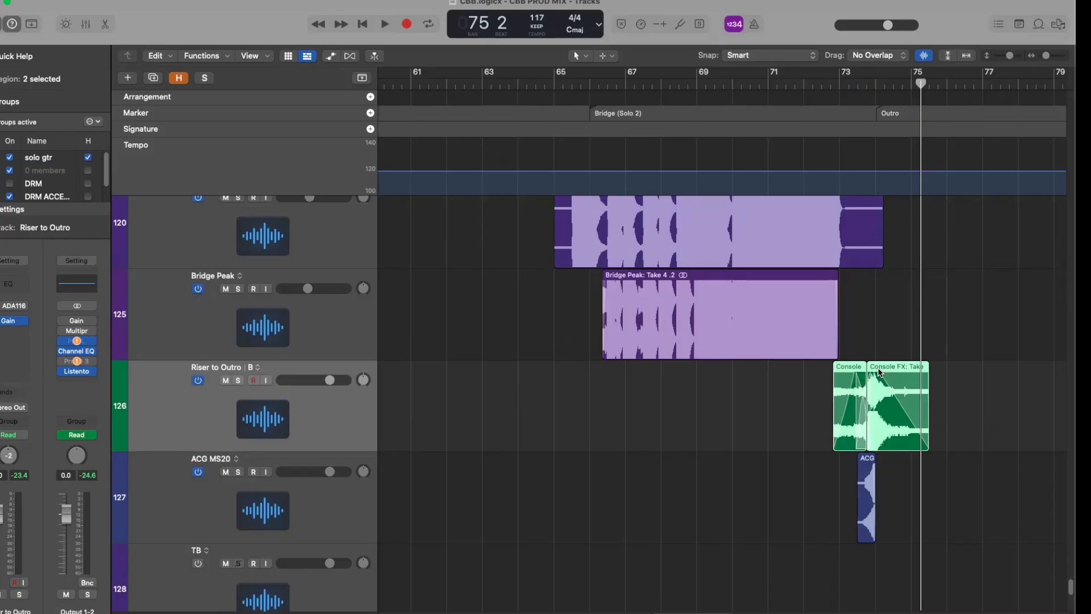
Move the first Riser to Outro region back to around bar 70 and extend the second region to beat 2 of bar 79.
drag(926, 427, 1003, 432)
click(780, 419)
drag(826, 414, 719, 414)
drag(999, 427, 1039, 427)
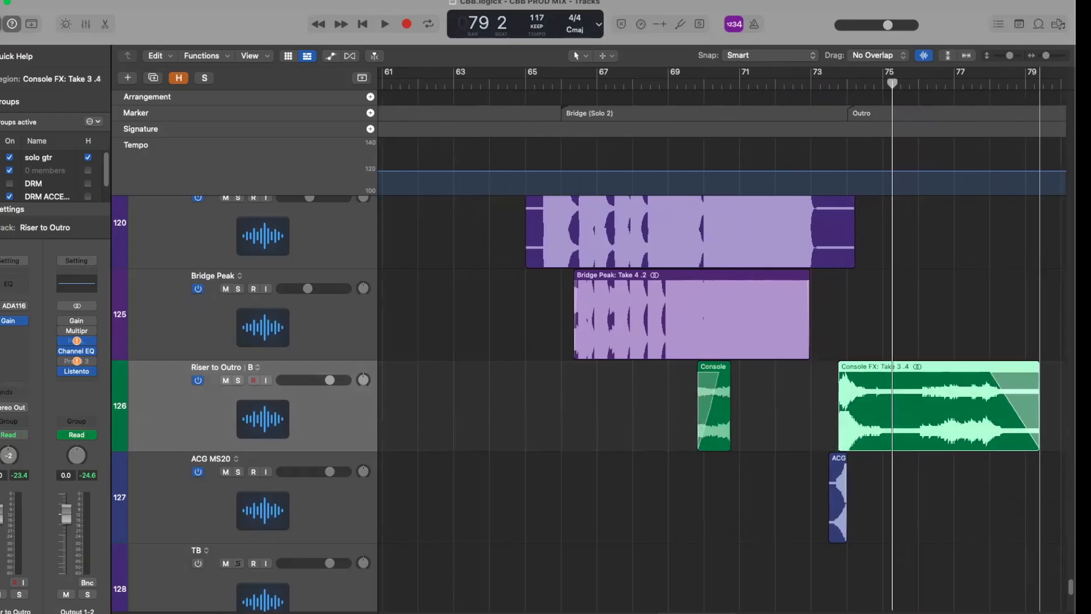
Audition the extended Riser to Outro region soloed from beat 3 of bar 73 to beat 2 of bar 78, and unsolo it.
click(833, 81)
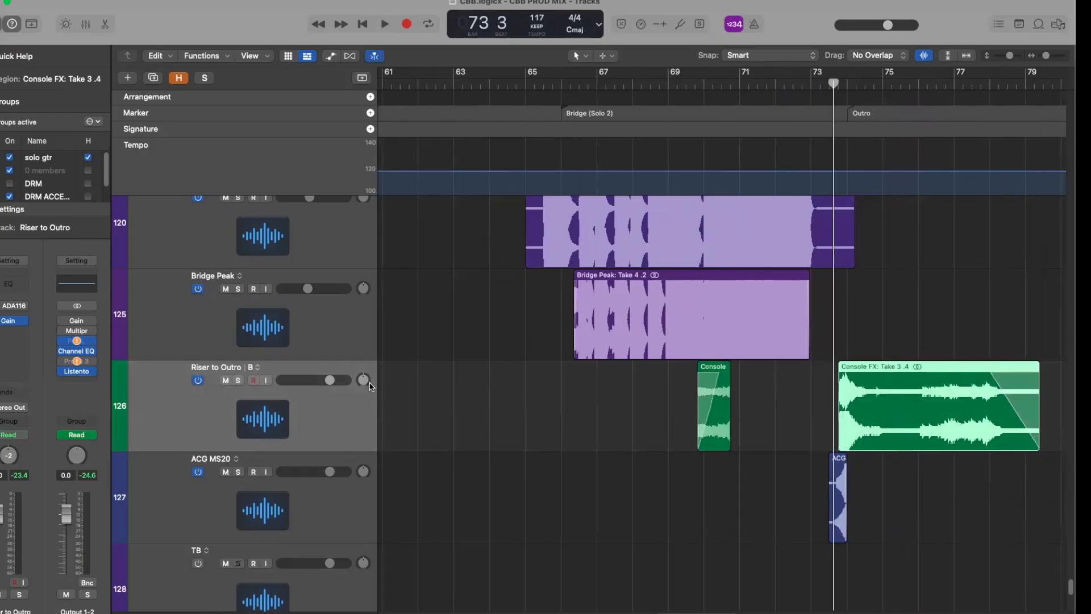
click(238, 382)
key(space)
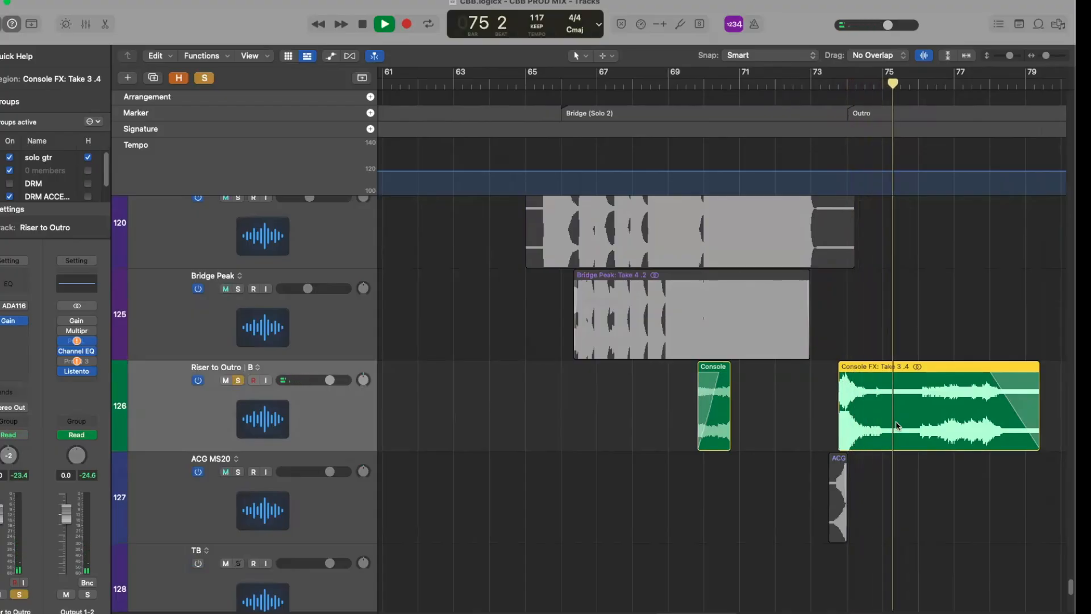
click(239, 380)
key(space)
scroll(557, 433, left, 5)
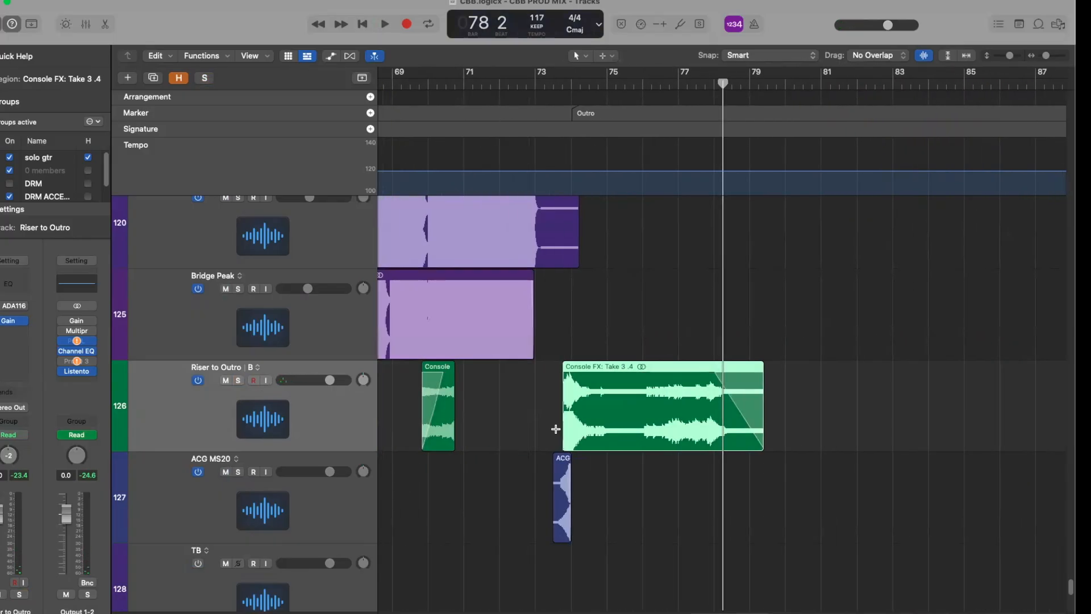
Undo the move and the extension of the two Riser to Outro regions.
key(super+z)
shift+click(573, 401)
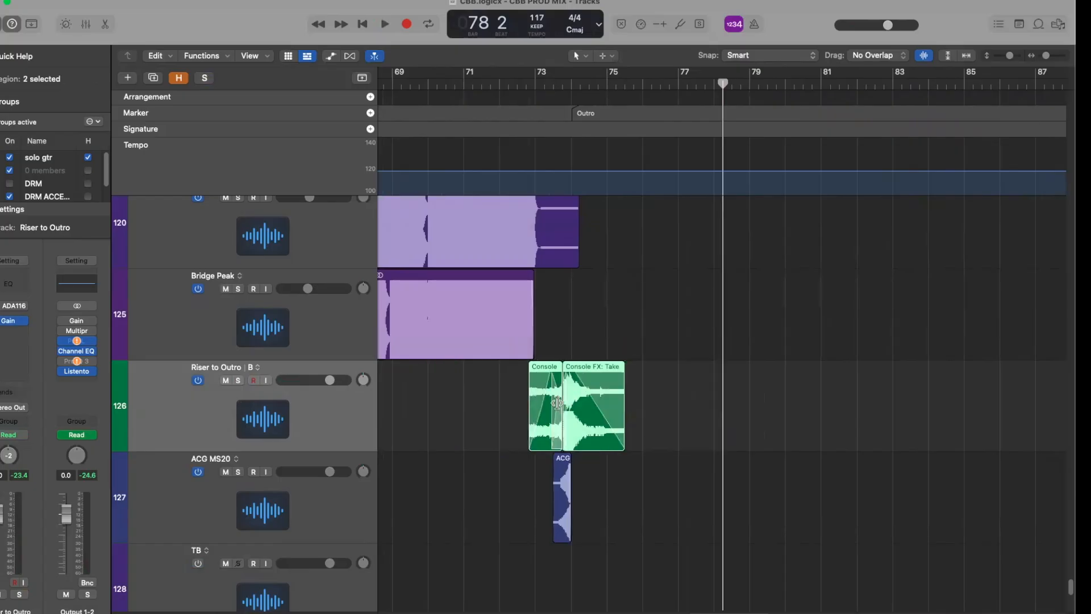
key(super+z)
Audition the ACG MS20 track below Riser to Outro soloed from beat 2 of bar 73 to bar 74, and unsolo it.
scroll(599, 404, left, 3)
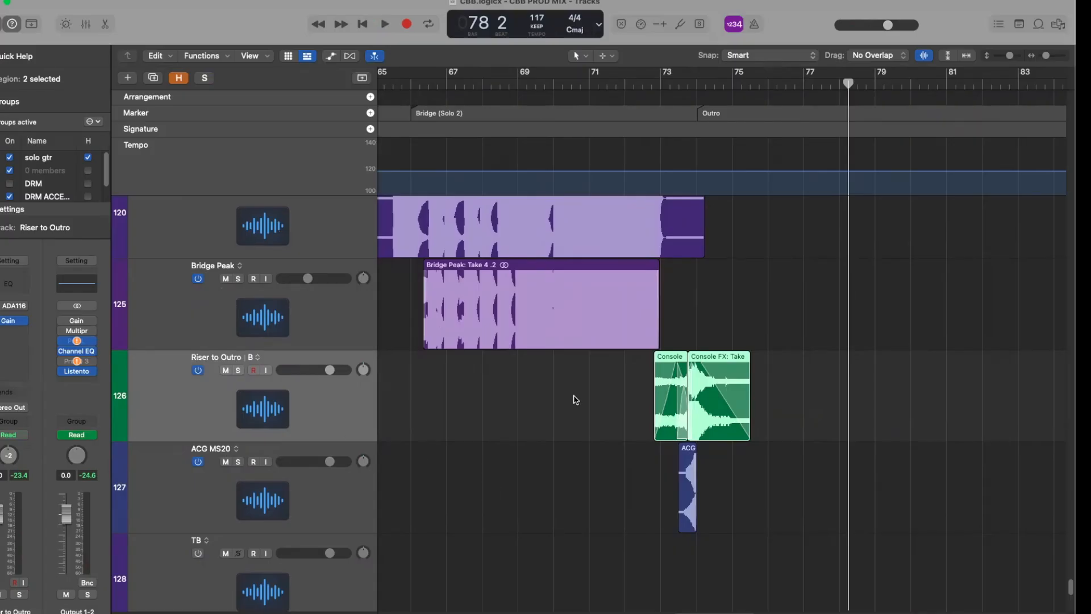
click(682, 77)
click(675, 77)
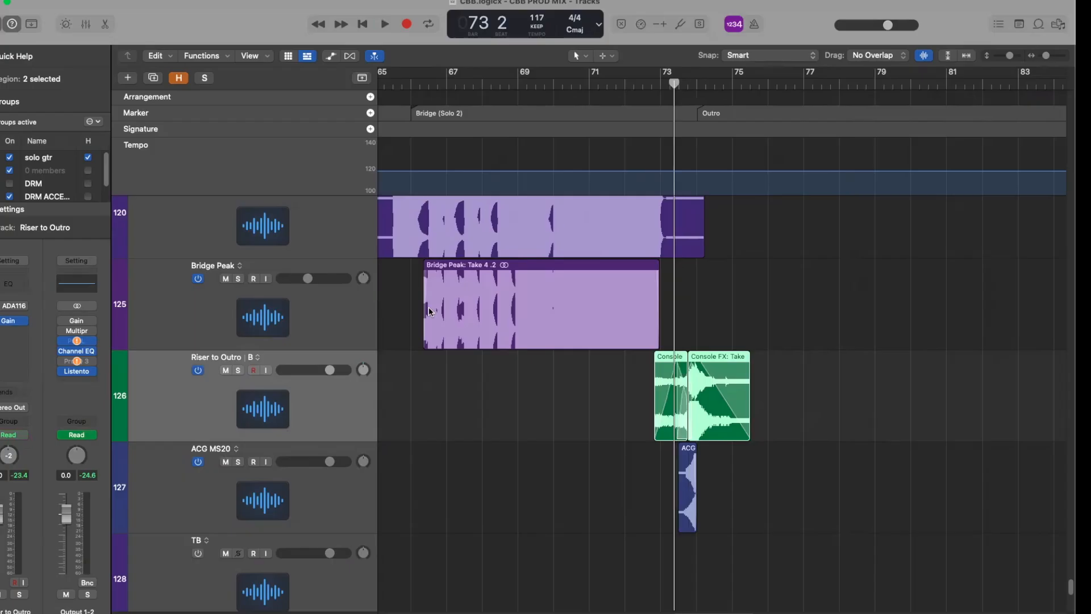
click(239, 462)
key(space)
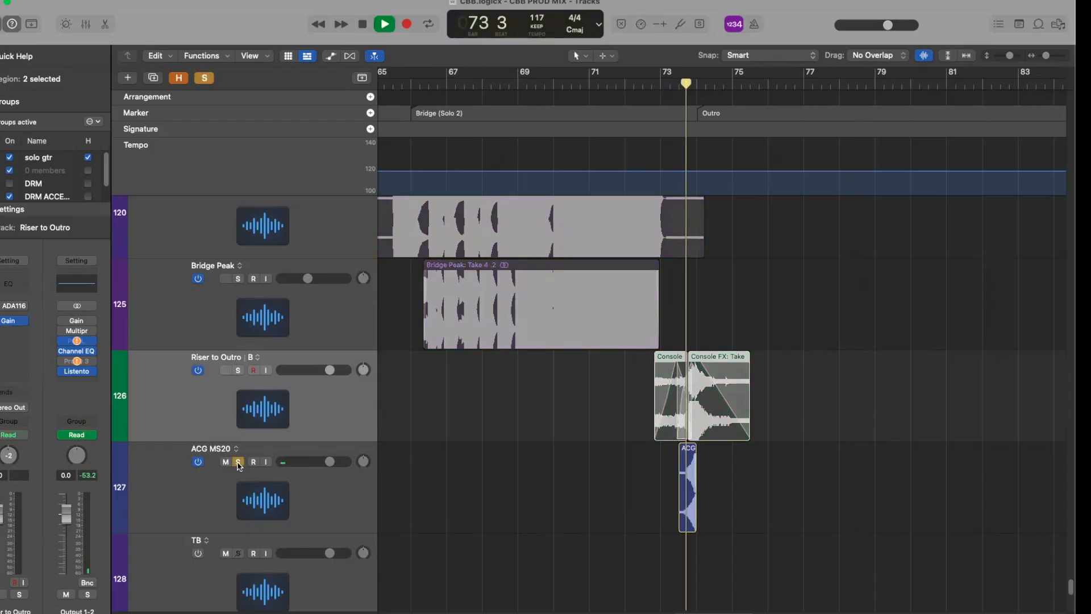
key(space)
click(238, 461)
Play the transition from the bridge solo into the outro in the full mix, from bar 72 to beat 3 of bar 74.
ctrl+alt+click(460, 445)
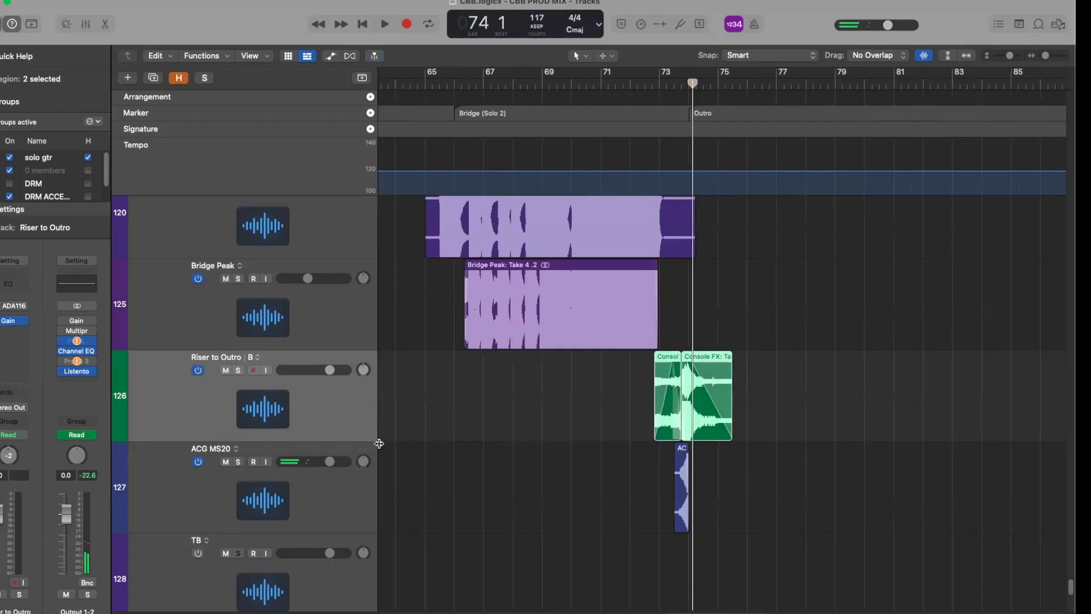
drag(694, 81, 639, 91)
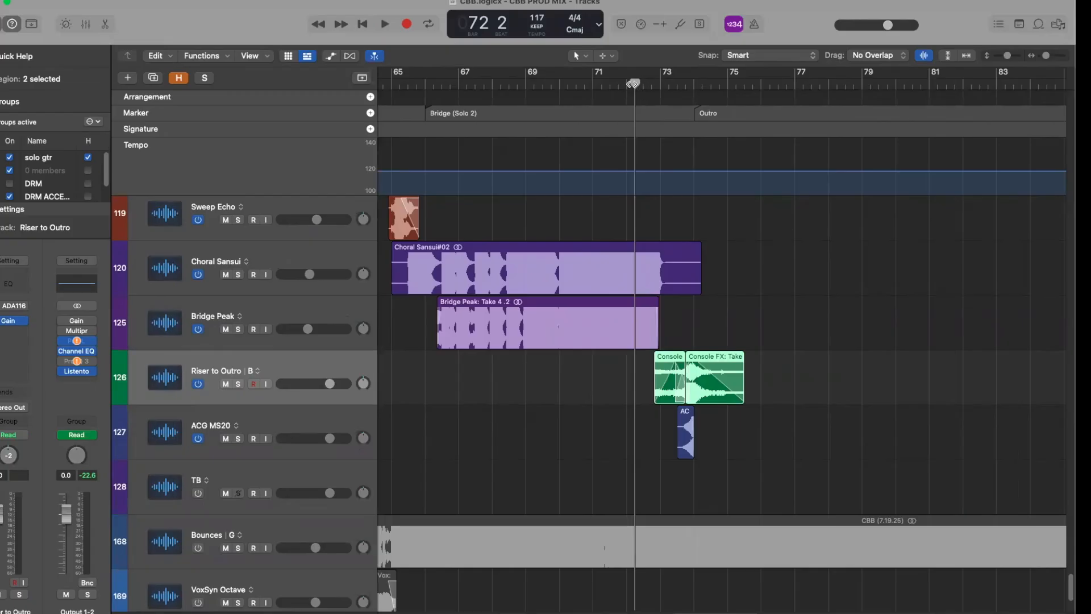
key(space)
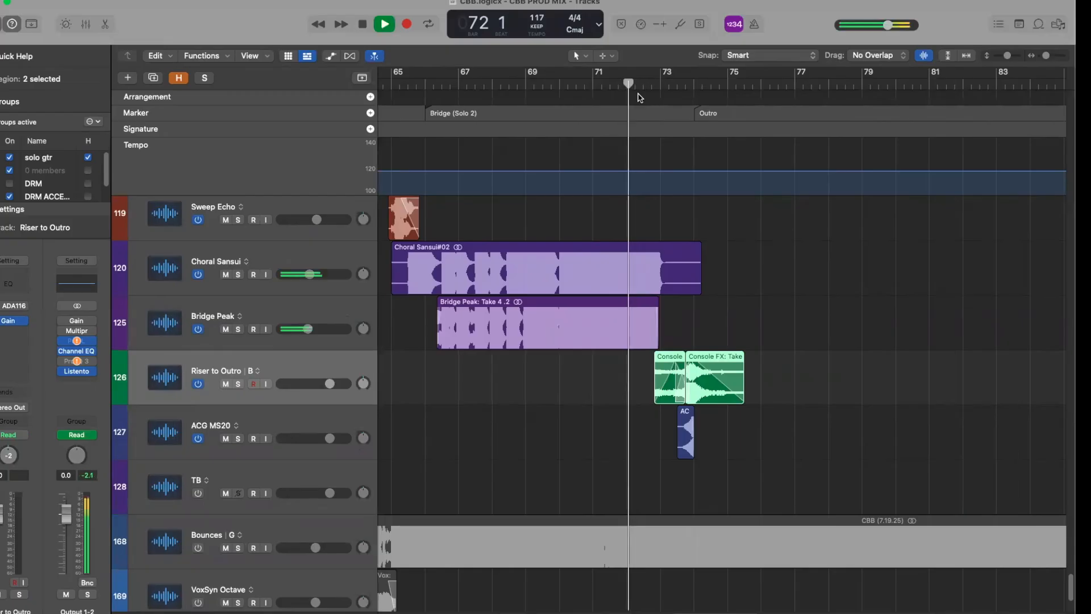
scroll(714, 170, down, 3)
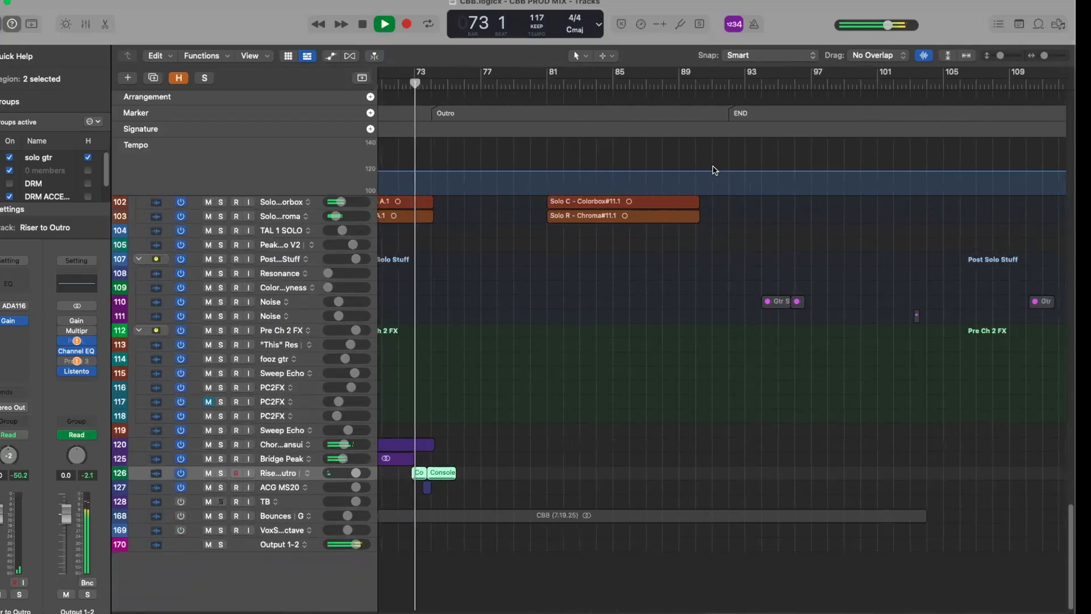
scroll(673, 256, down, 3)
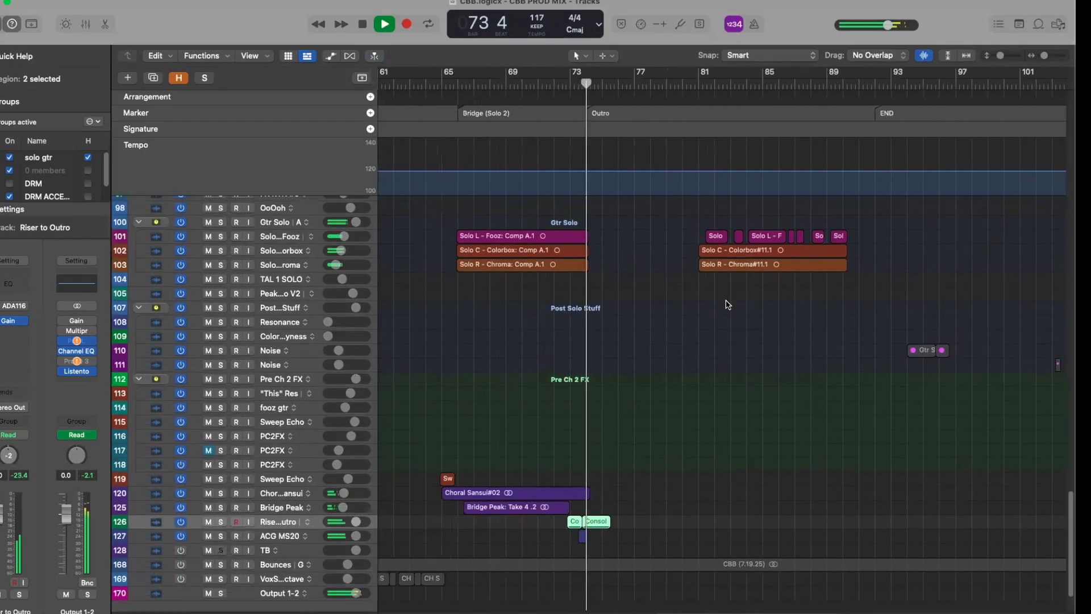
scroll(727, 304, up, 4)
key(space)
Play the outro in the full mix from around bar 74, following the bass, guitar and DOO STACK tracks.
scroll(728, 304, down, 5)
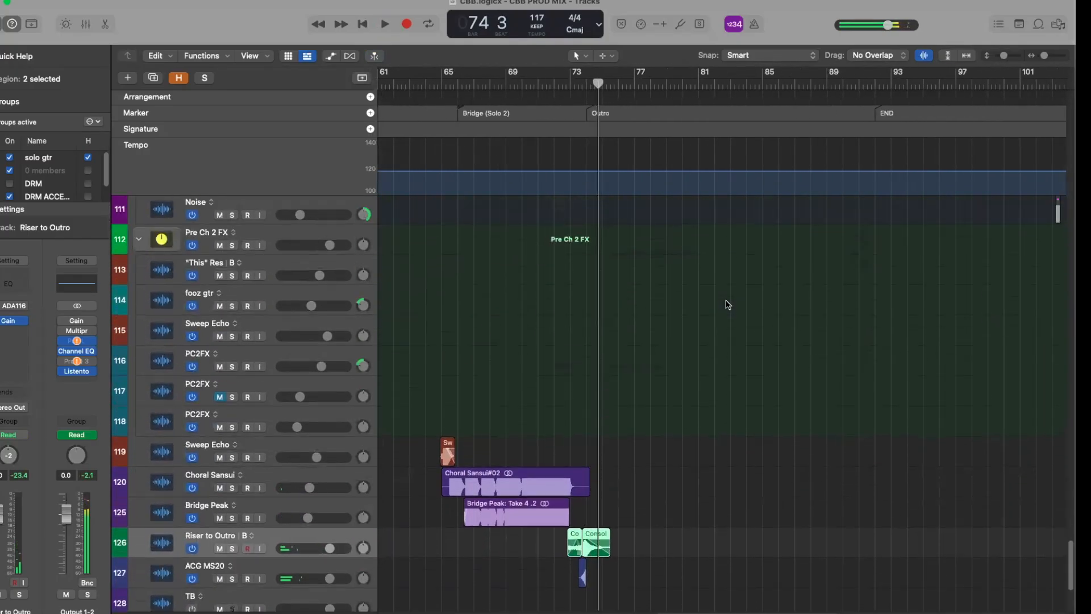
scroll(728, 304, up, 10)
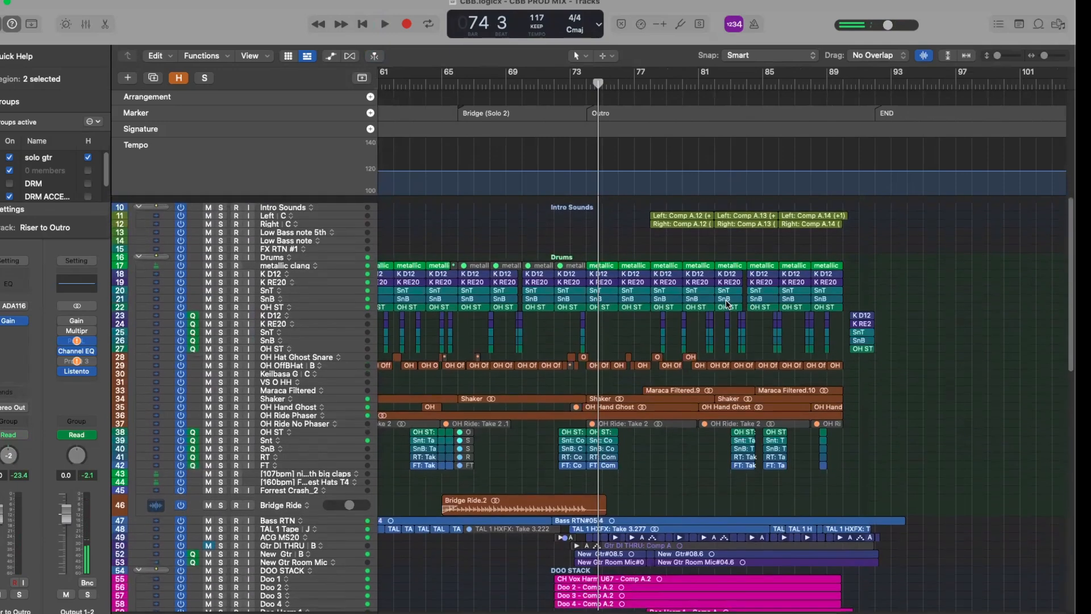
scroll(729, 308, up, 6)
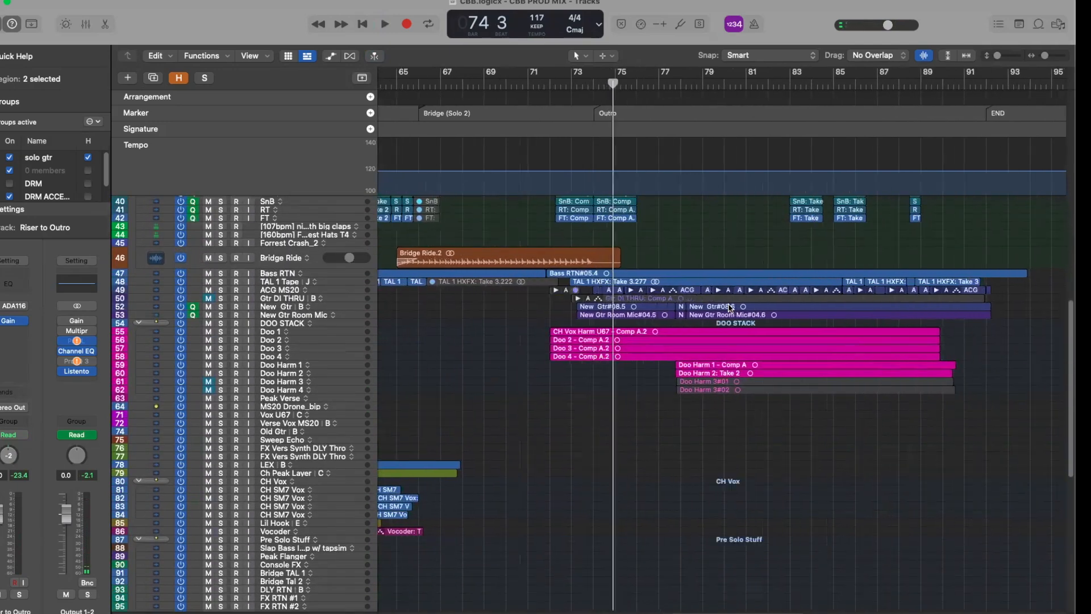
scroll(730, 307, up, 5)
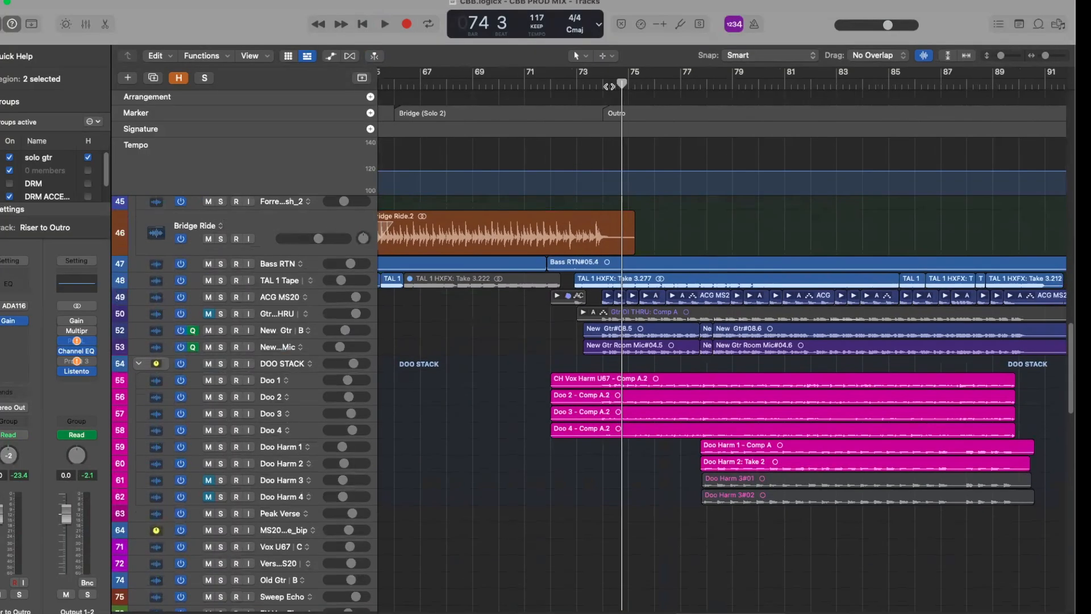
key(space)
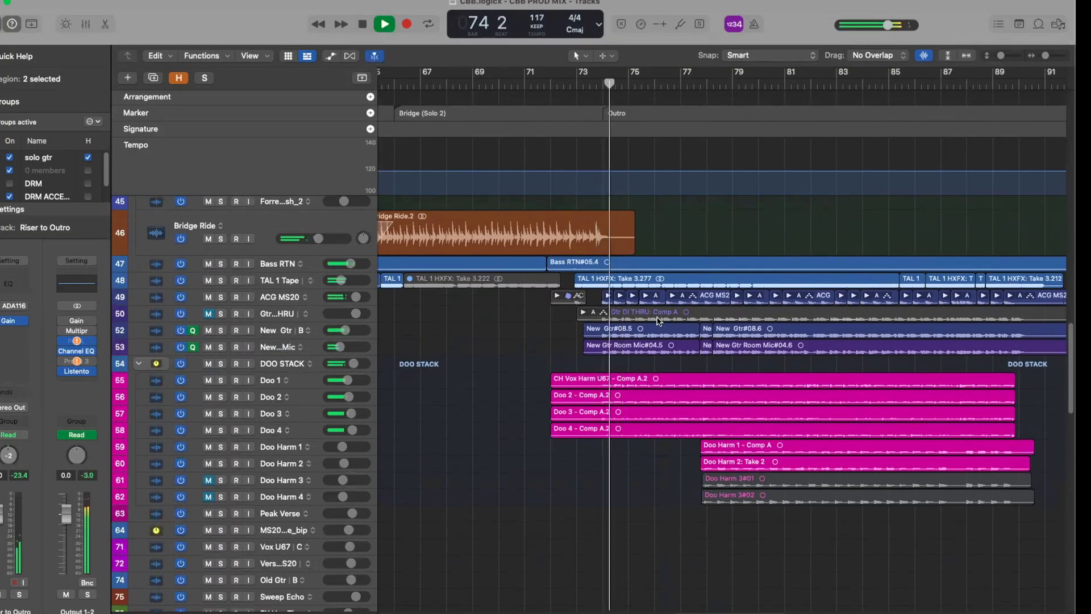
scroll(529, 358, right, 3)
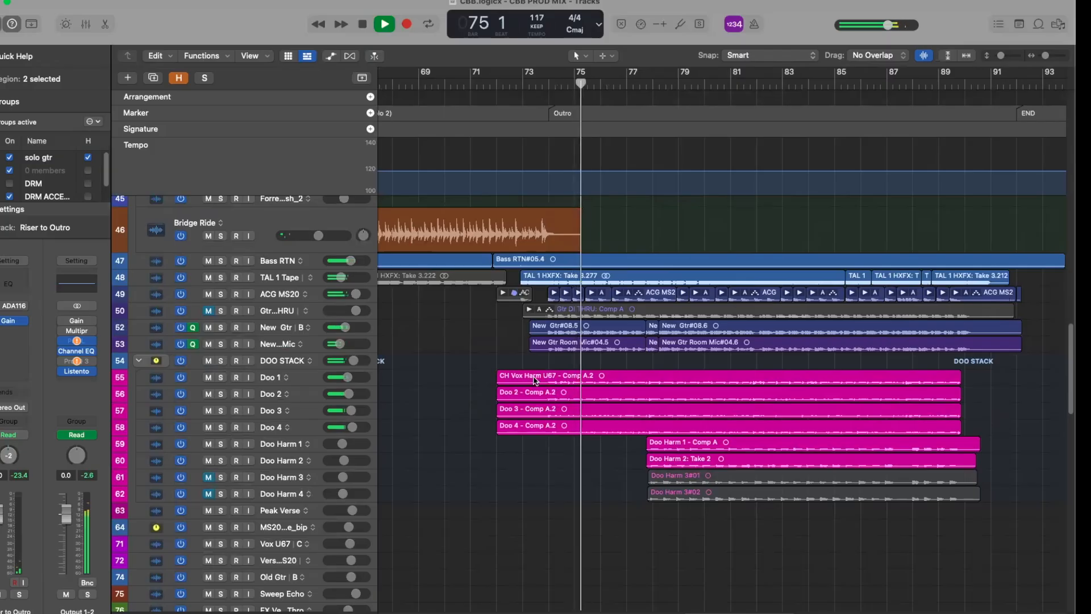
scroll(535, 381, right, 2)
Follow the drum, Doo Harm and Intro Sounds tracks as the outro plays, and stop at beat 4 of bar 82.
scroll(535, 381, up, 10)
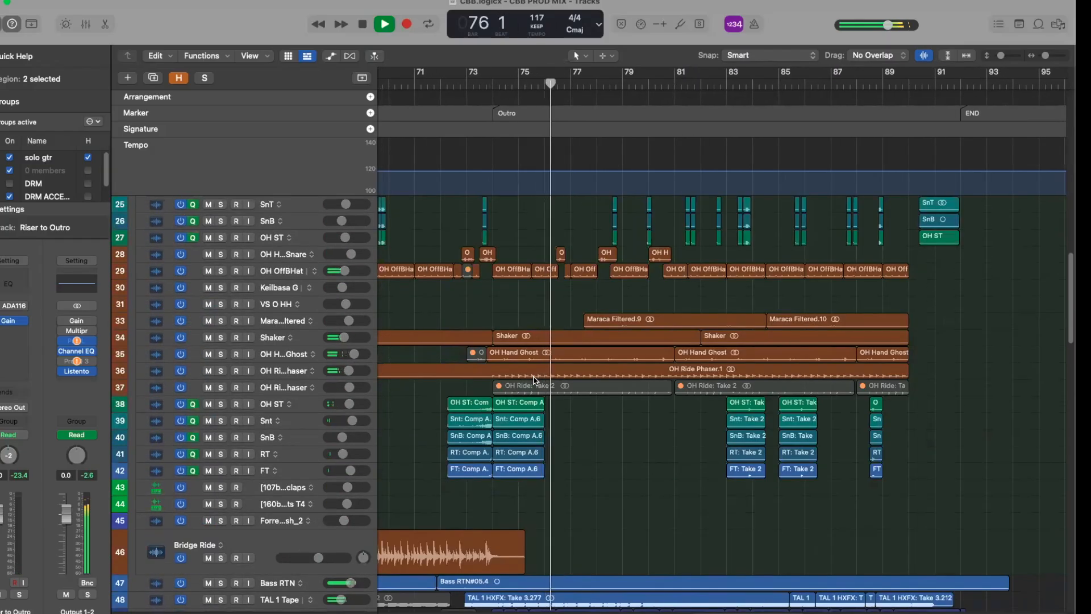
scroll(534, 380, up, 5)
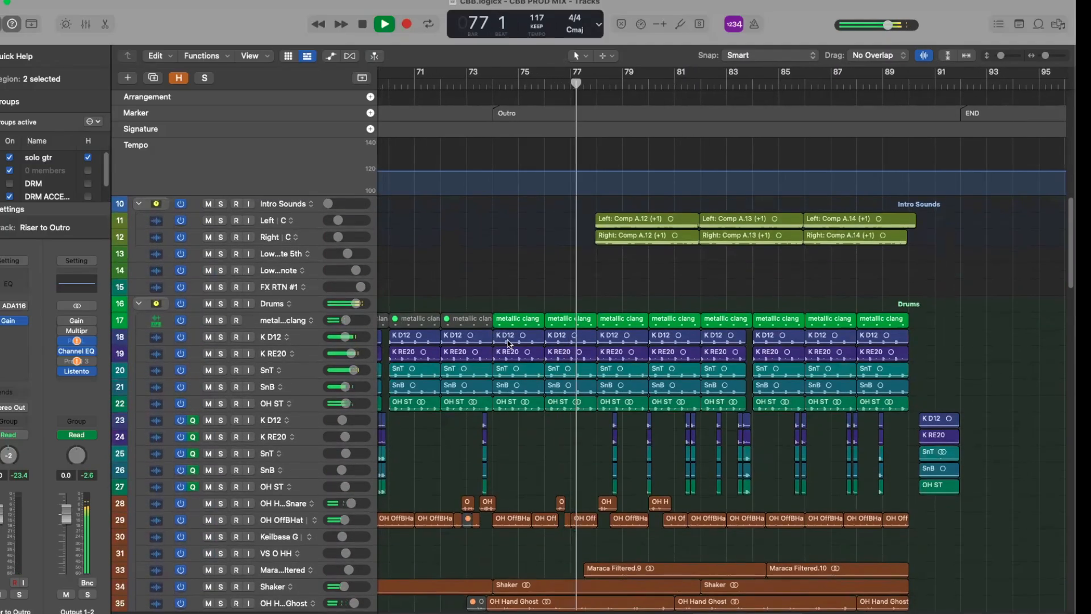
scroll(644, 438, down, 3)
scroll(643, 438, down, 7)
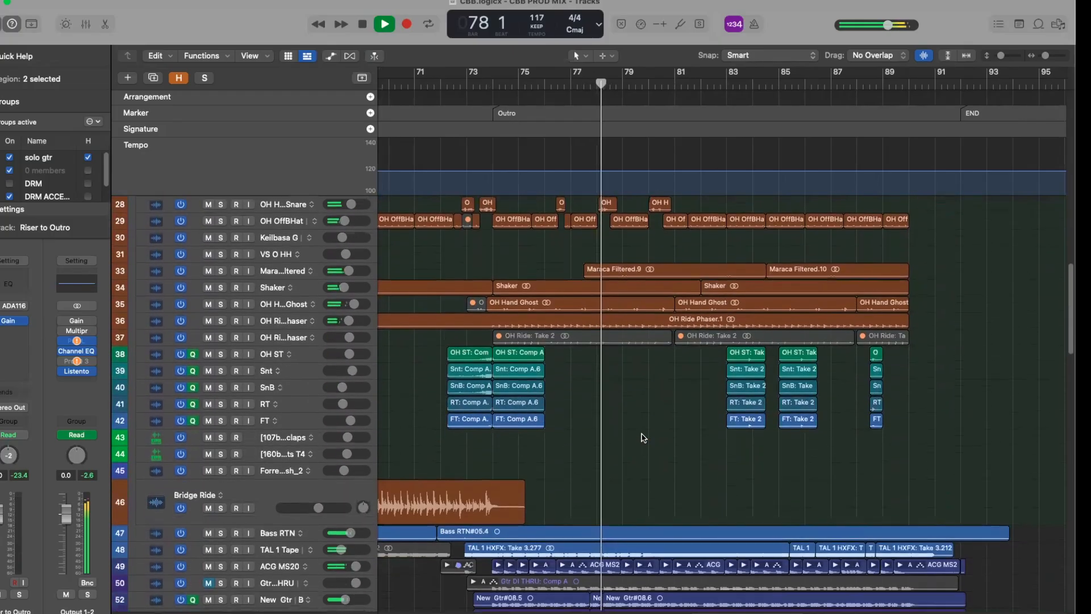
scroll(643, 437, down, 6)
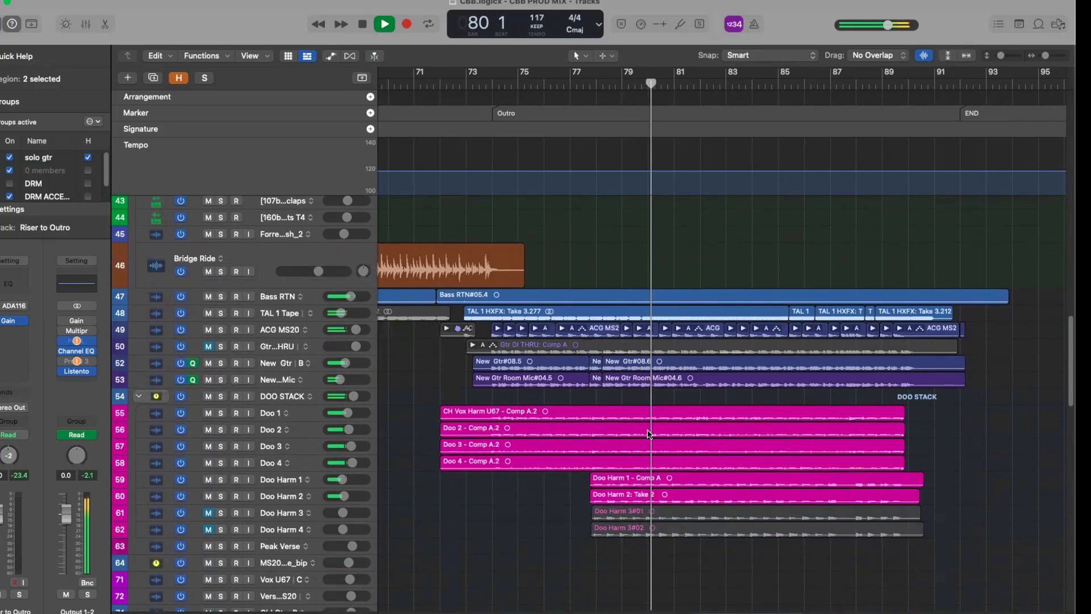
scroll(650, 433, up, 15)
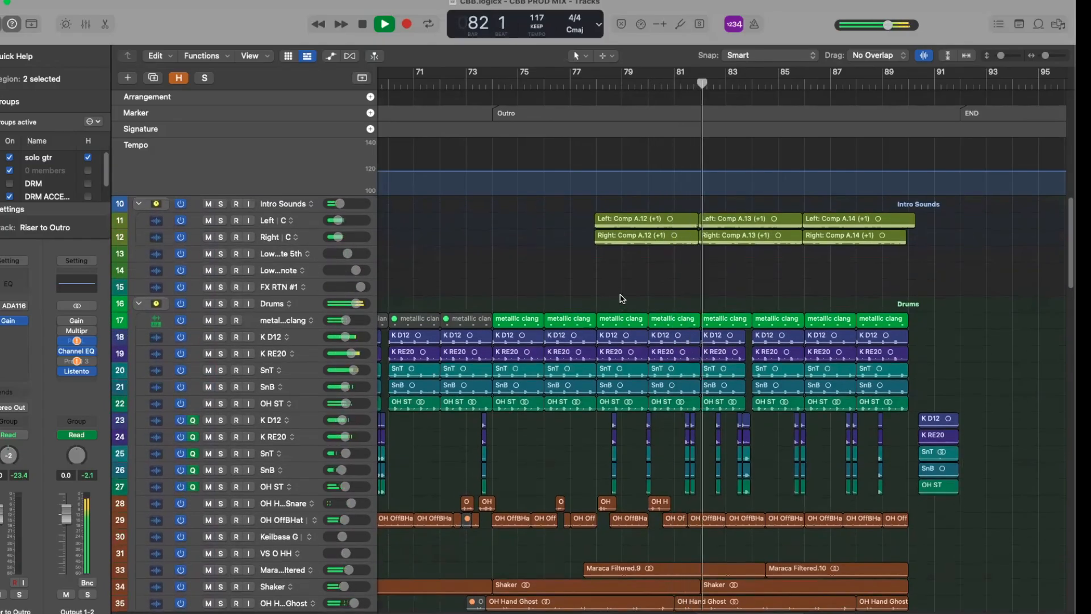
key(space)
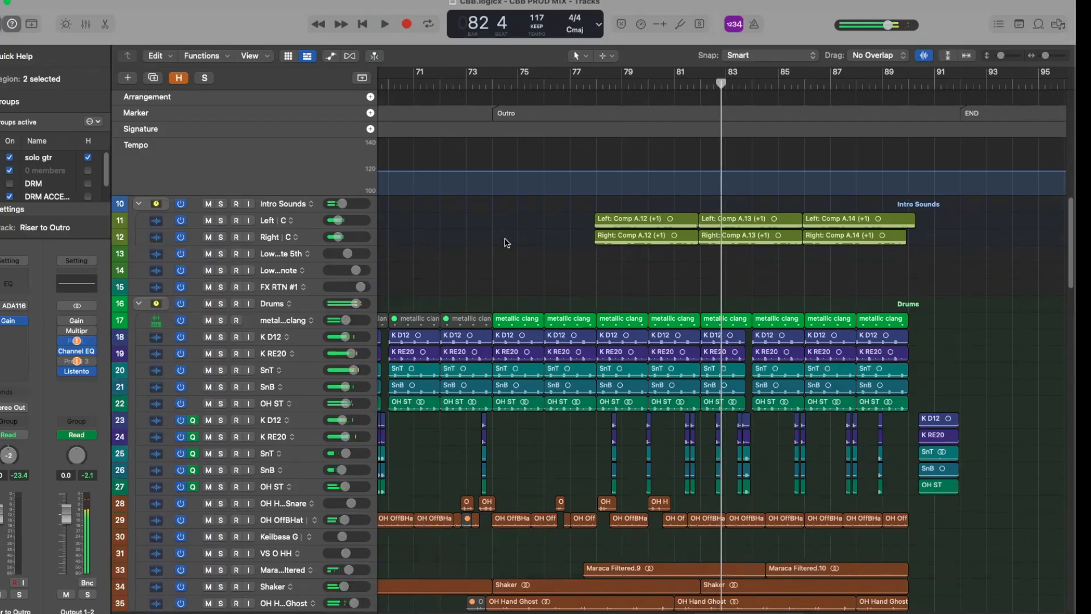
Locate the Gtr Solo tracks and play the start of Solo 1 in the mix from around bar 37.
scroll(605, 284, down, 20)
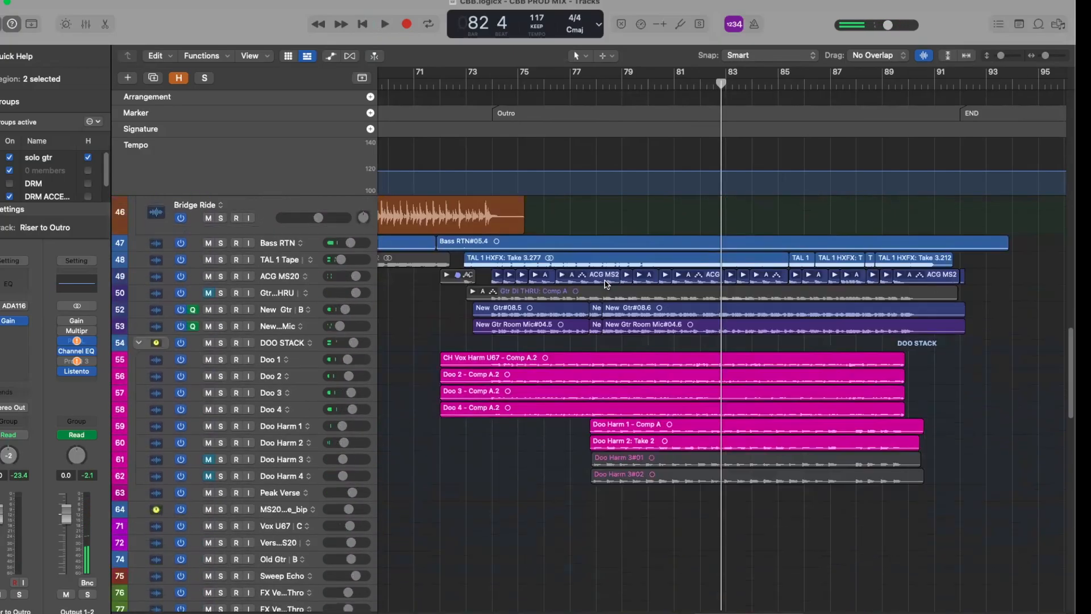
scroll(606, 303, down, 5)
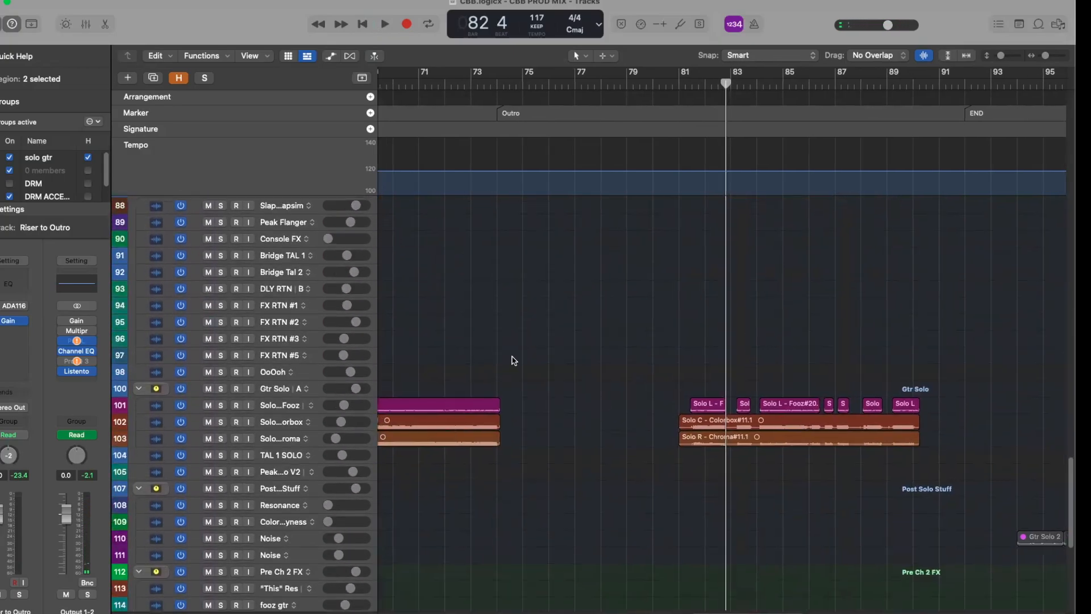
scroll(531, 353, left, 10)
scroll(531, 353, left, 2)
click(447, 84)
key(space)
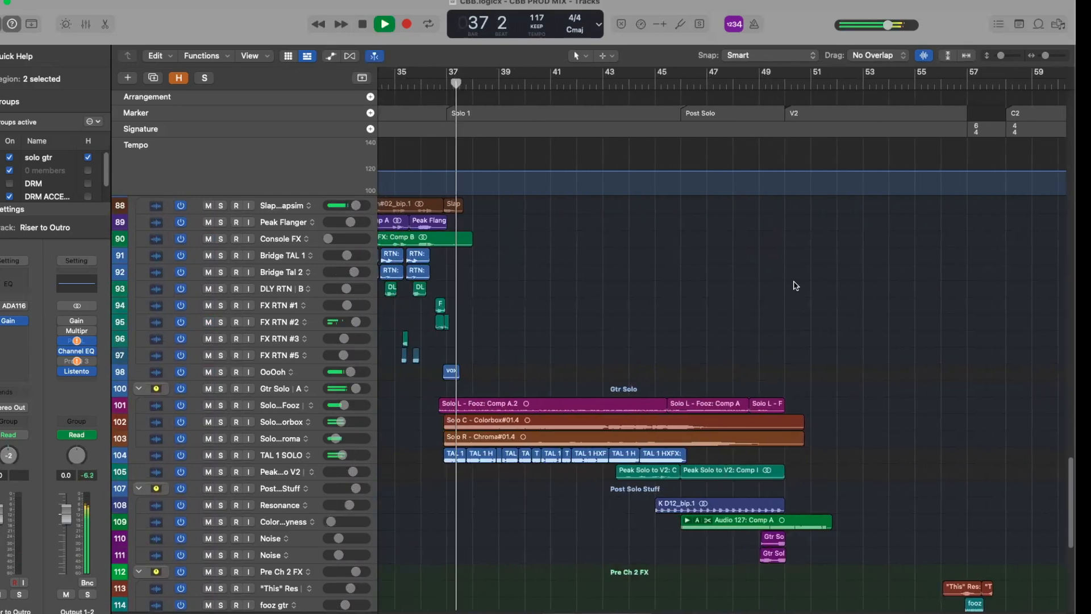
Play the outro guitar solo in the mix from around bar 81 to beat 4 of bar 83.
scroll(792, 285, right, 9)
scroll(793, 284, right, 3)
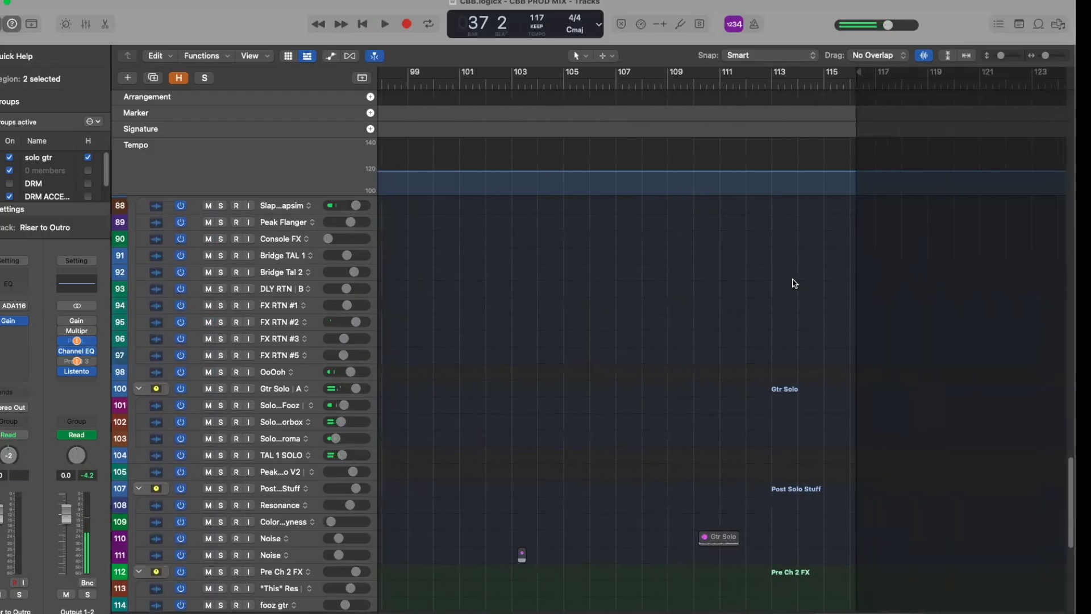
scroll(793, 283, right, 1)
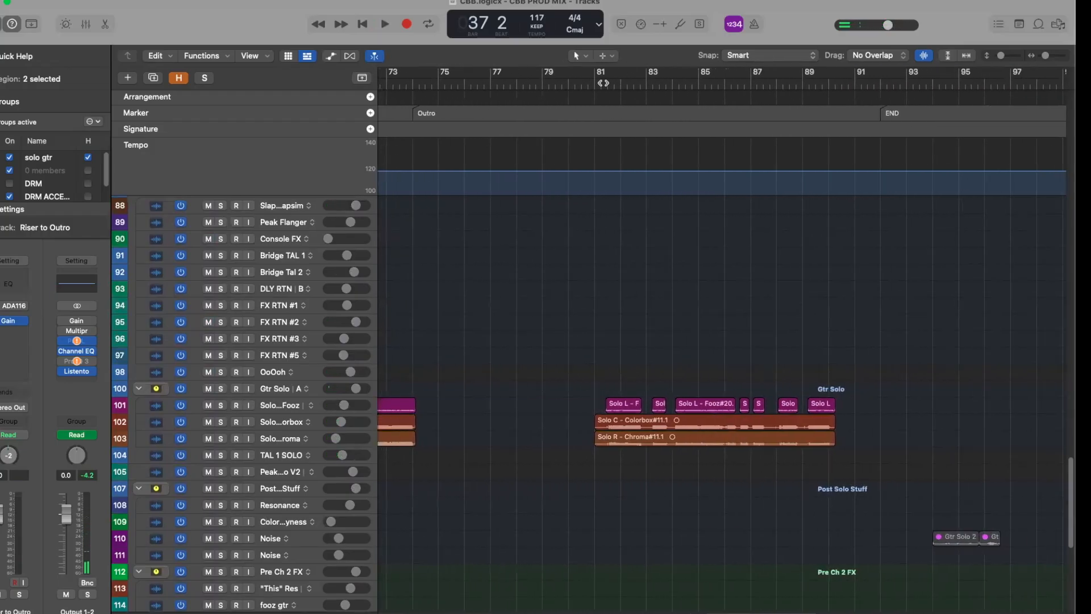
key(space)
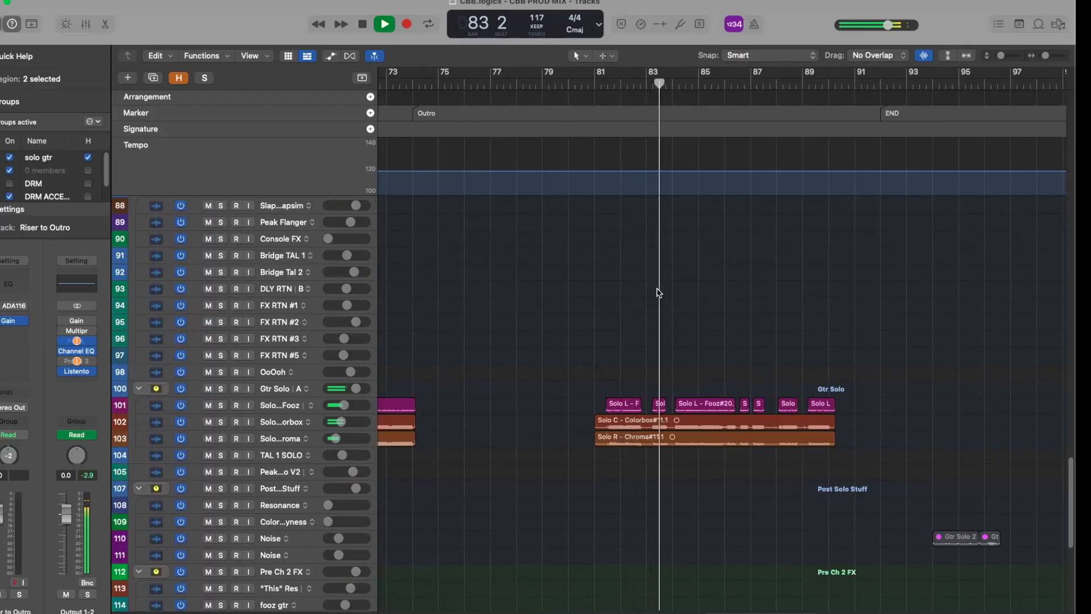
key(space)
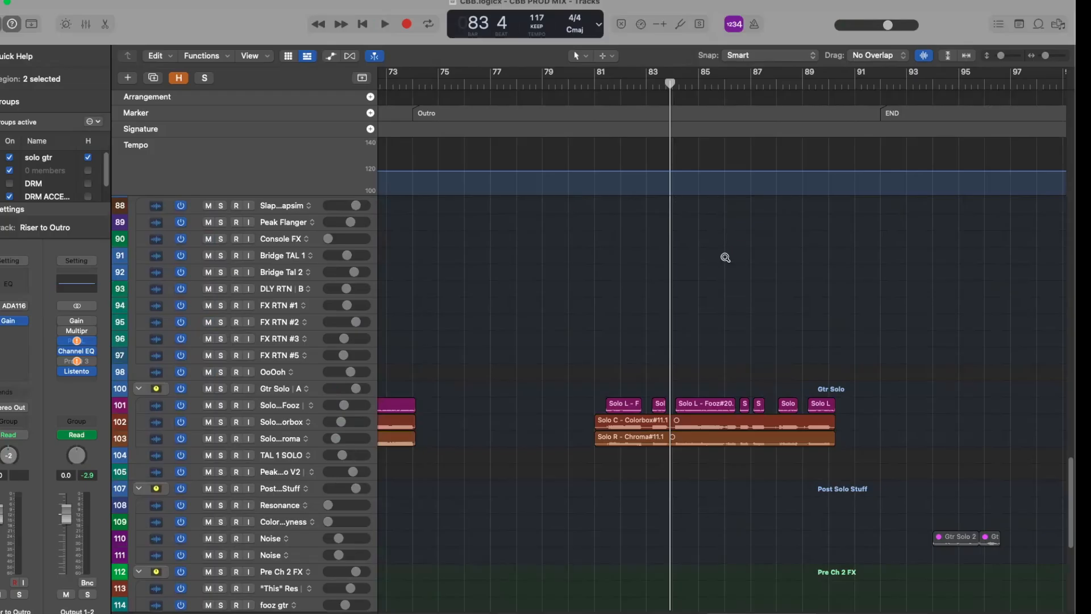
Locate the Intro Sounds tracks and compare their Left and Right regions in the intro and the outro.
scroll(553, 341, up, 15)
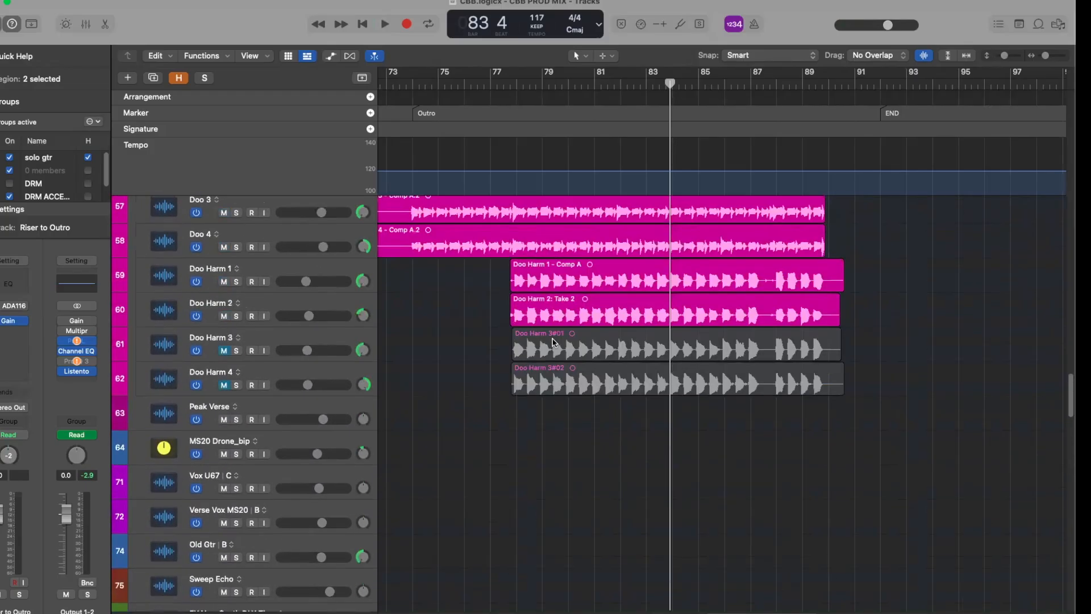
scroll(553, 341, up, 20)
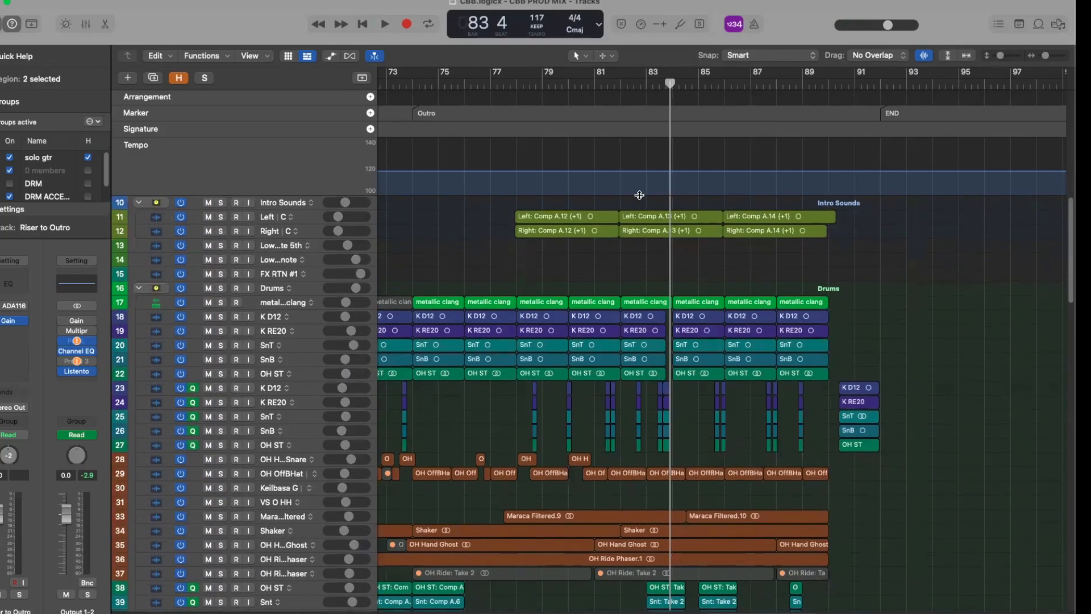
click(287, 206)
key(z)
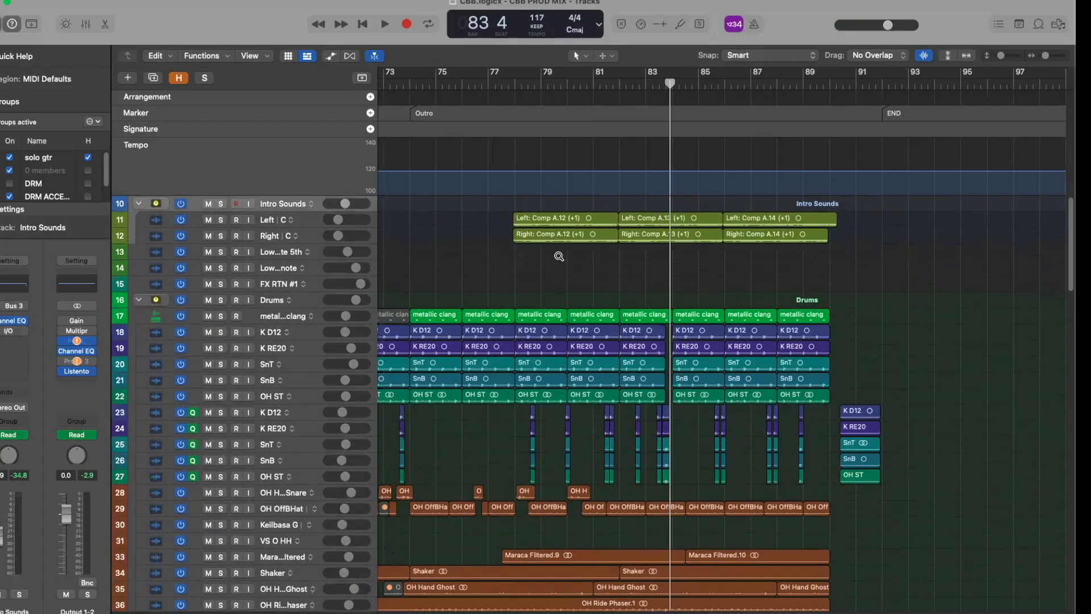
key(z)
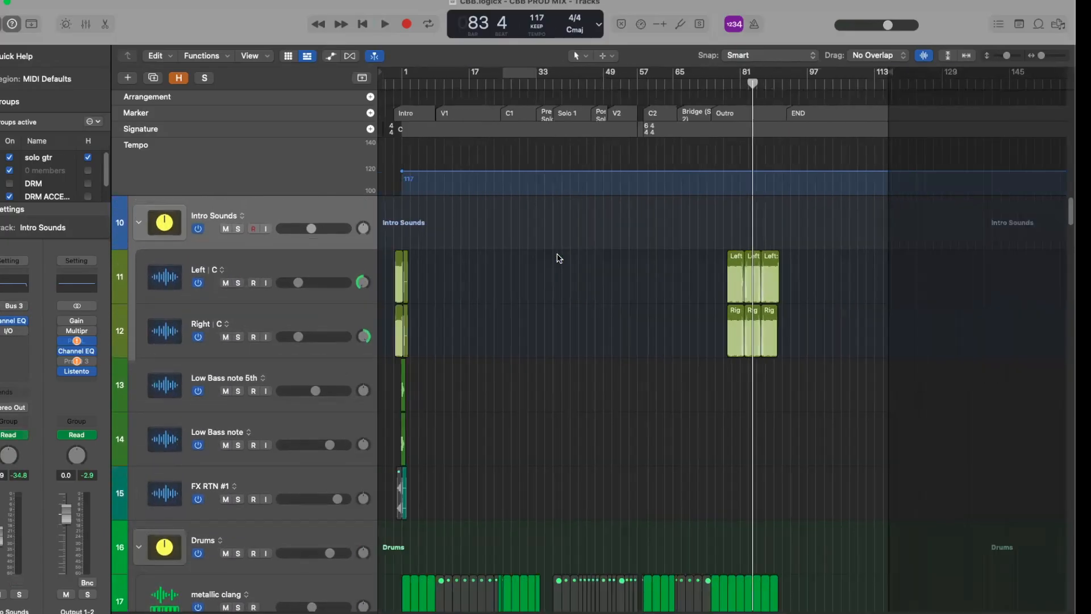
scroll(479, 202, right, 5)
scroll(483, 197, left, 20)
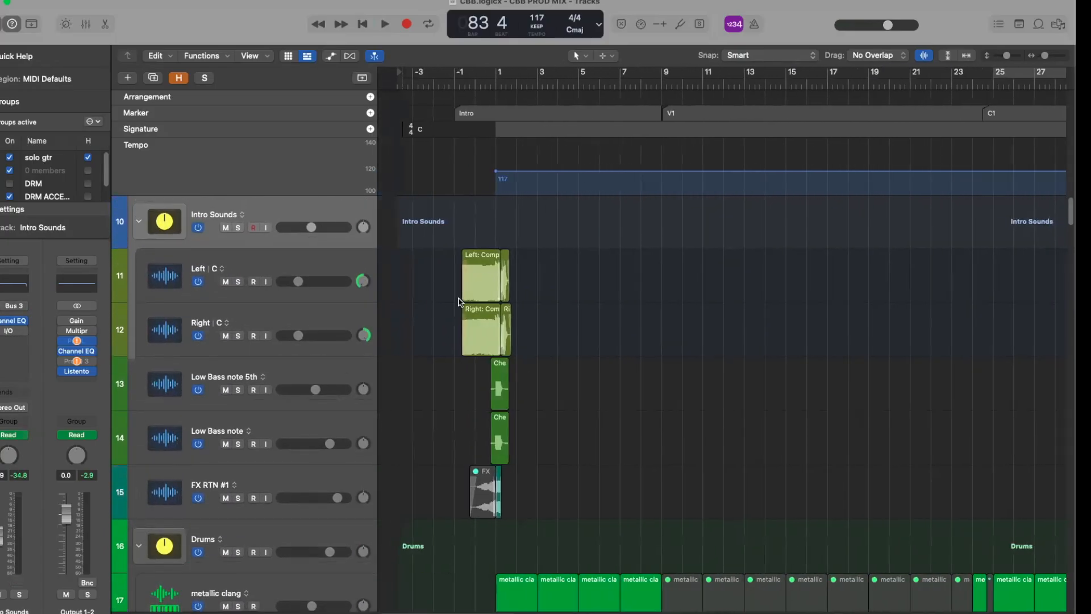
scroll(485, 276, right, 4)
scroll(487, 273, right, 15)
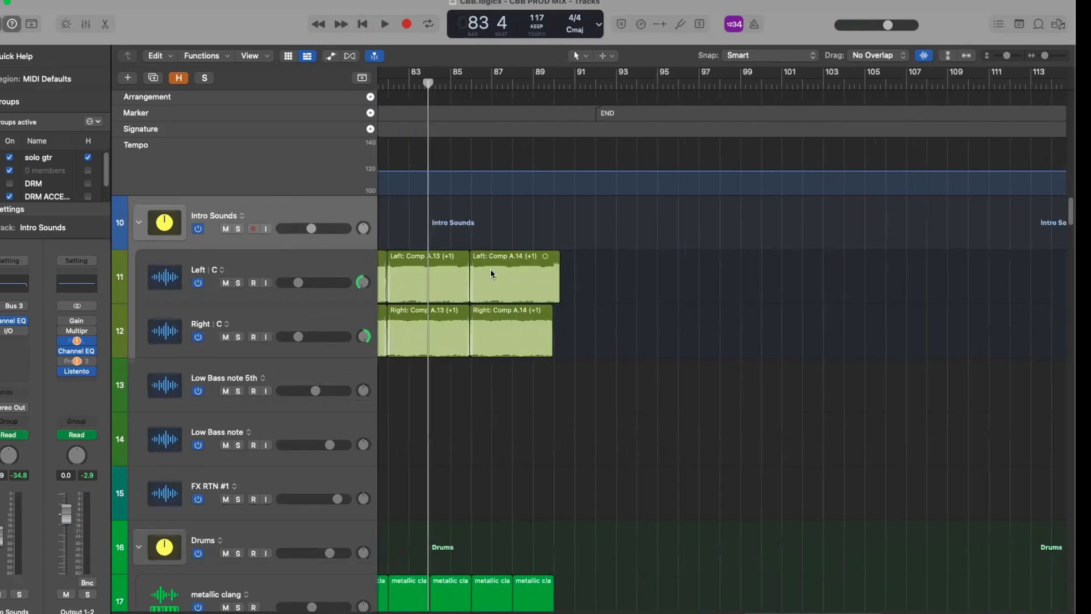
Play the outro from around bar 86 with Intro Sounds soloed and in the full mix, stopping at beat 2 of bar 88.
mouse_move(624, 83)
mouse_down()
mouse_move(596, 83)
mouse_move(610, 83)
mouse_up()
key(space)
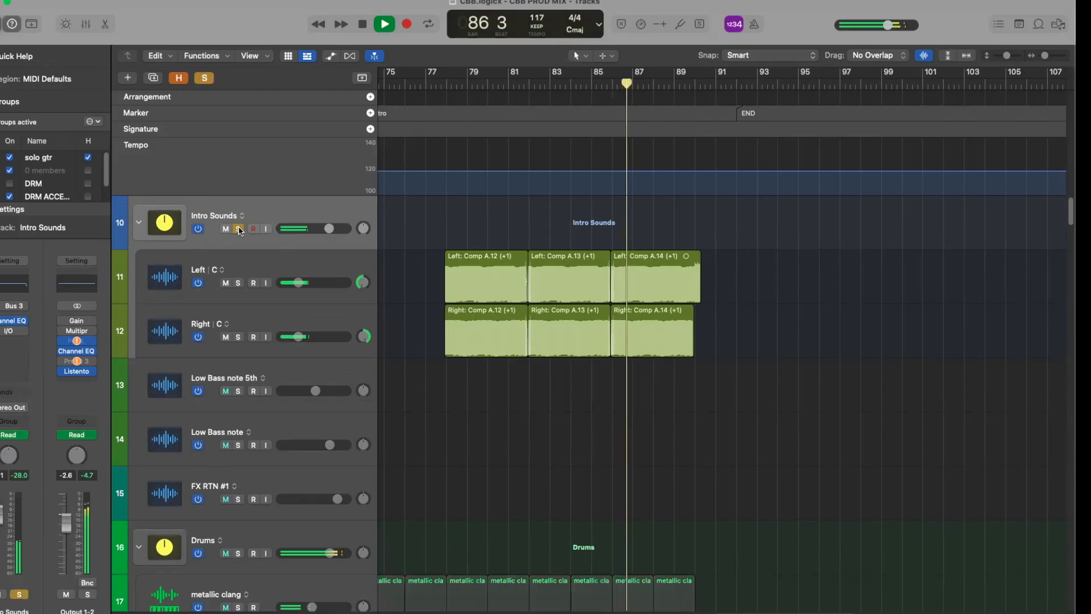
scroll(624, 302, left, 3)
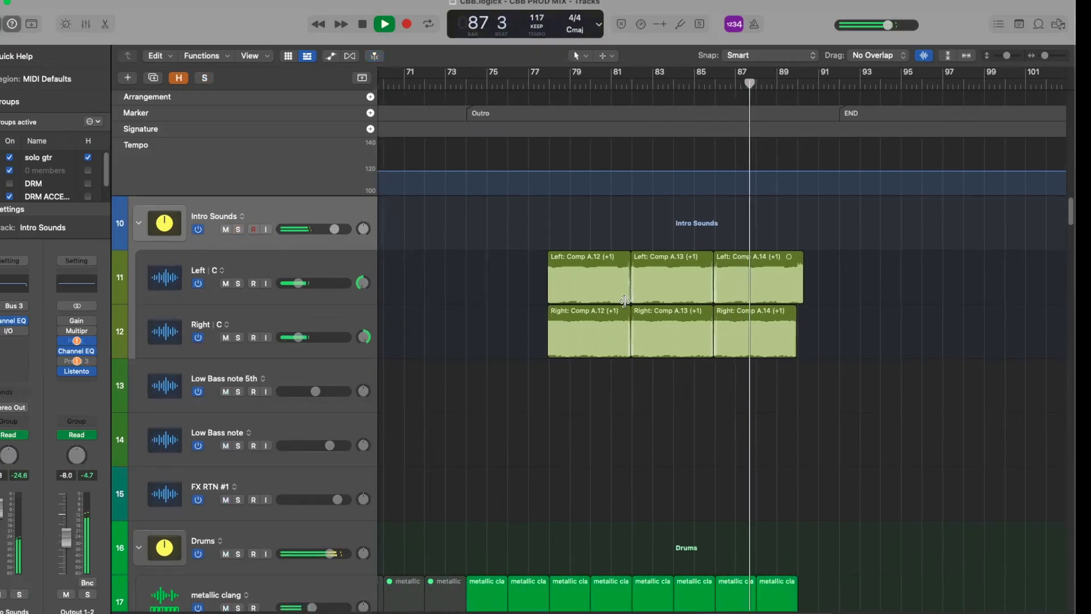
scroll(626, 302, down, 8)
scroll(626, 302, up, 5)
key(space)
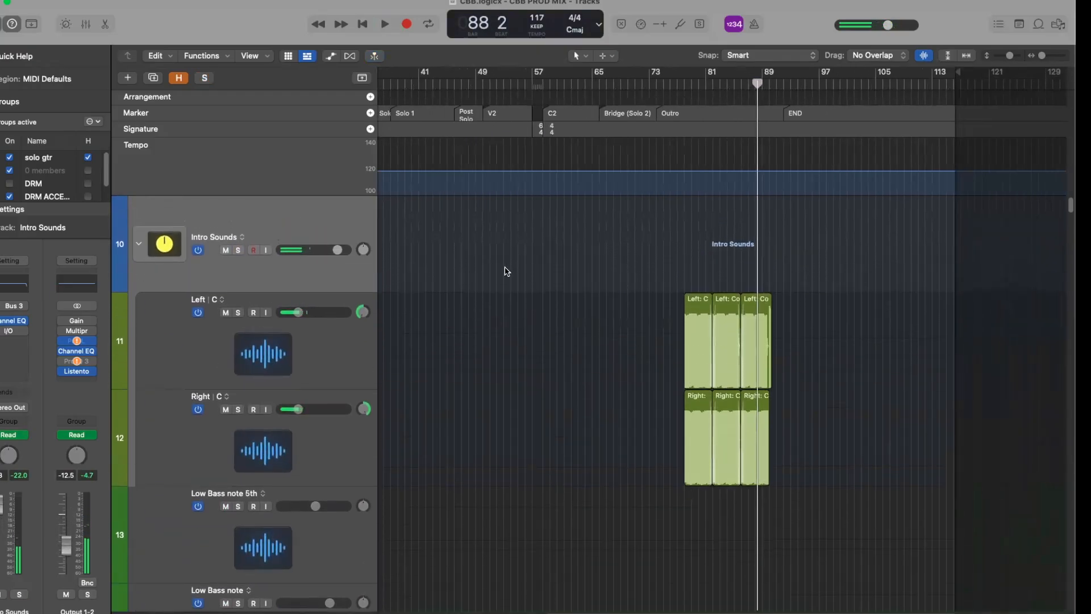
Examine the full arrangement from the Intro Sounds tracks down to the VoxSyn Octave and Output 1-2 tracks.
scroll(507, 266, left, 3)
scroll(638, 324, up, 5)
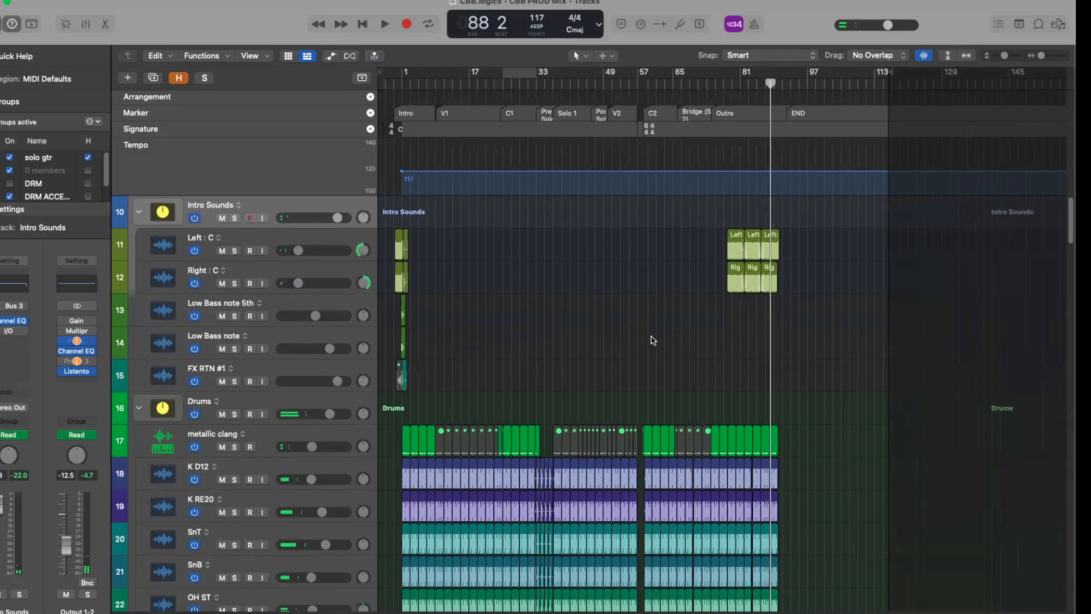
scroll(653, 343, down, 15)
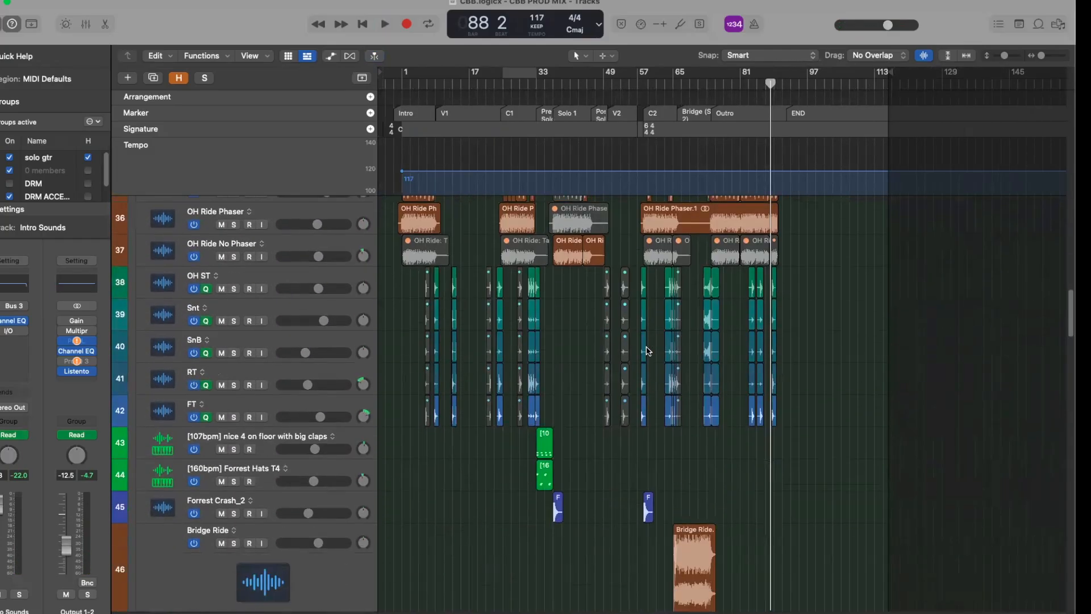
scroll(645, 350, down, 8)
scroll(645, 353, down, 20)
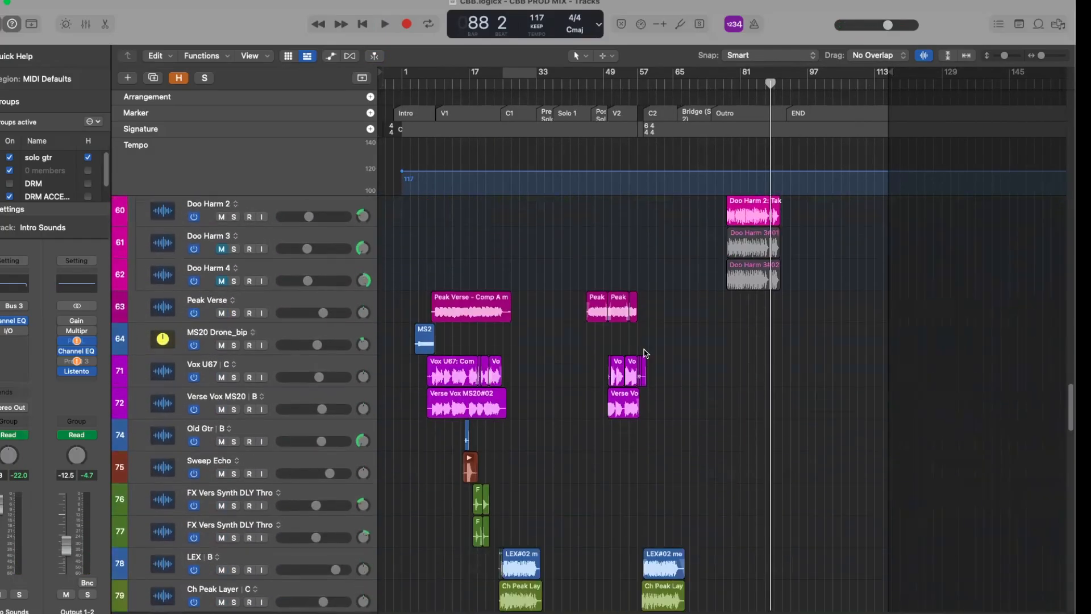
scroll(766, 432, down, 3)
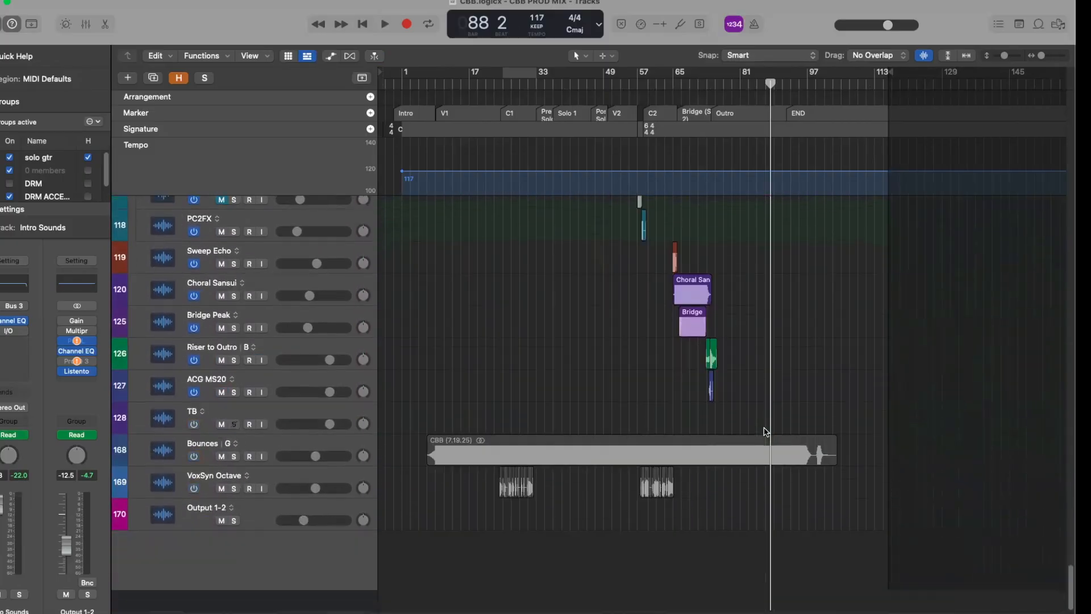
scroll(766, 432, up, 10)
scroll(767, 432, down, 5)
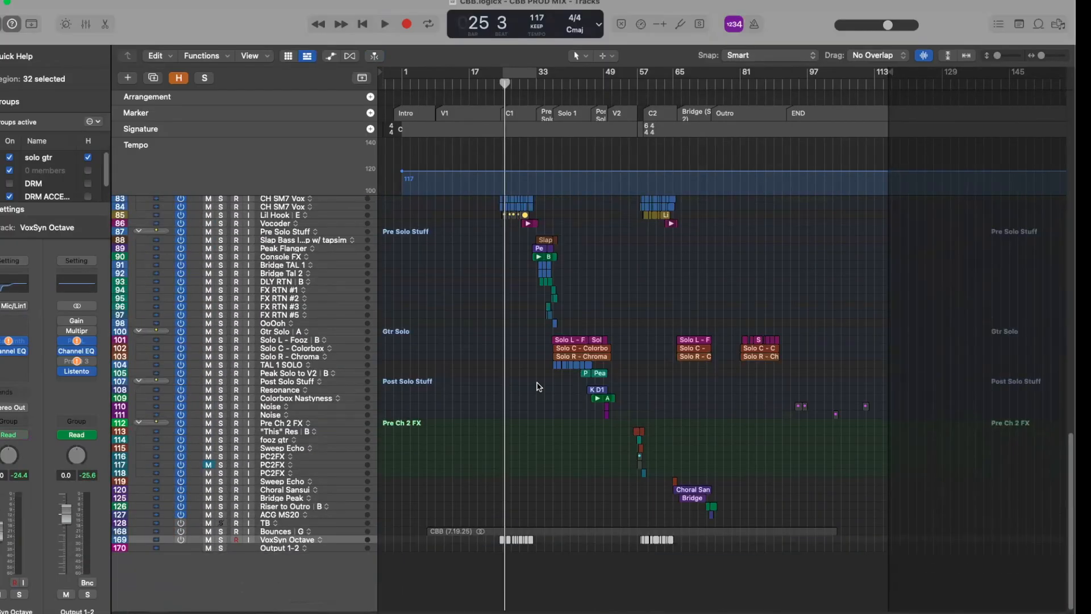
scroll(569, 421, up, 10)
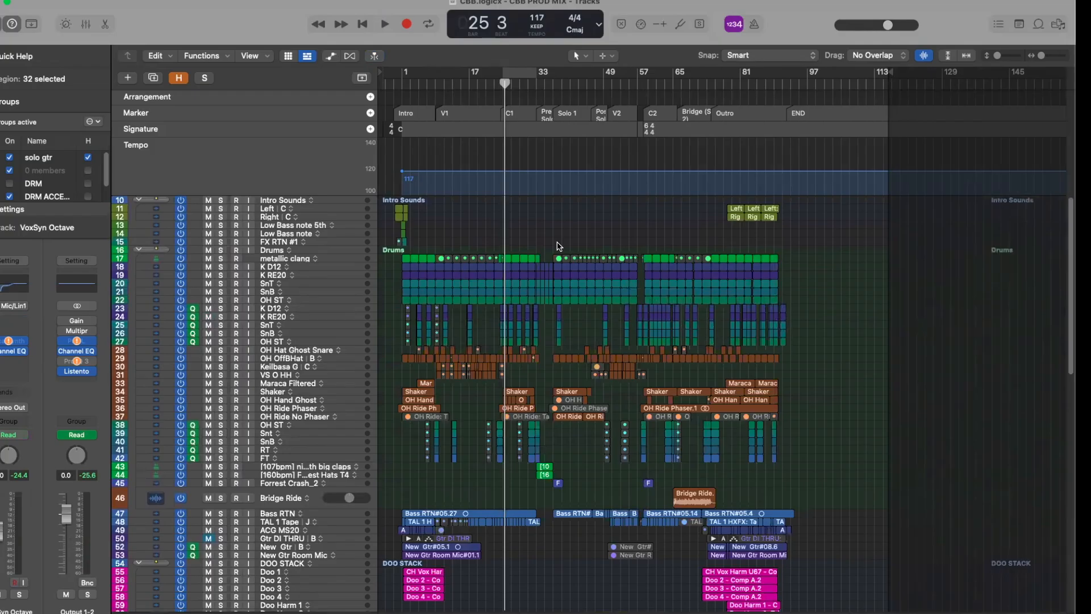
Open the project notes and examine the gtr solos pedal photo and the drum setup photo.
click(1020, 24)
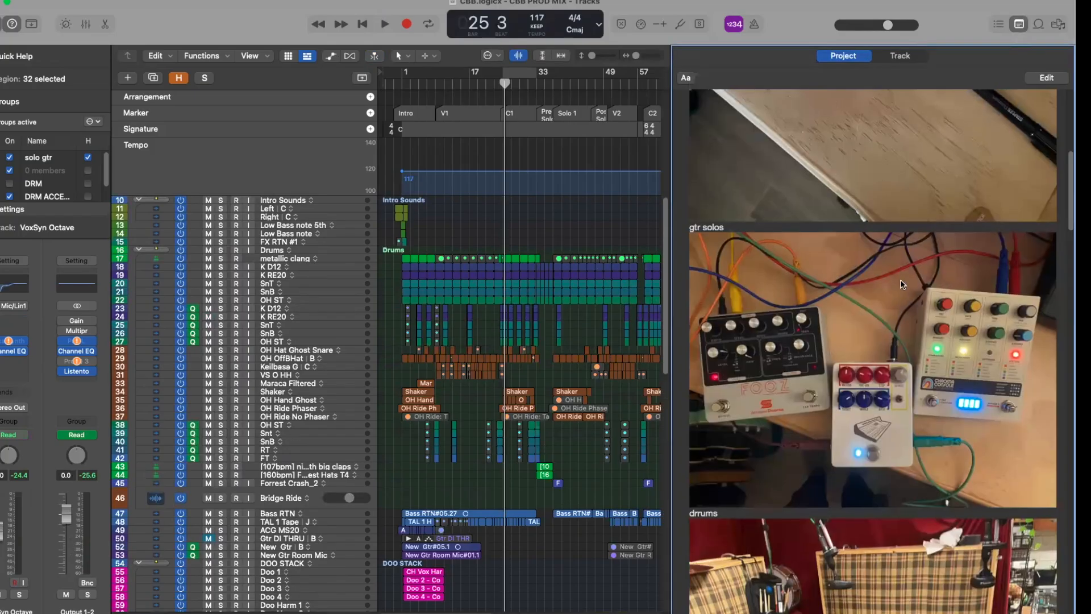
scroll(903, 284, down, 10)
scroll(903, 284, down, 3)
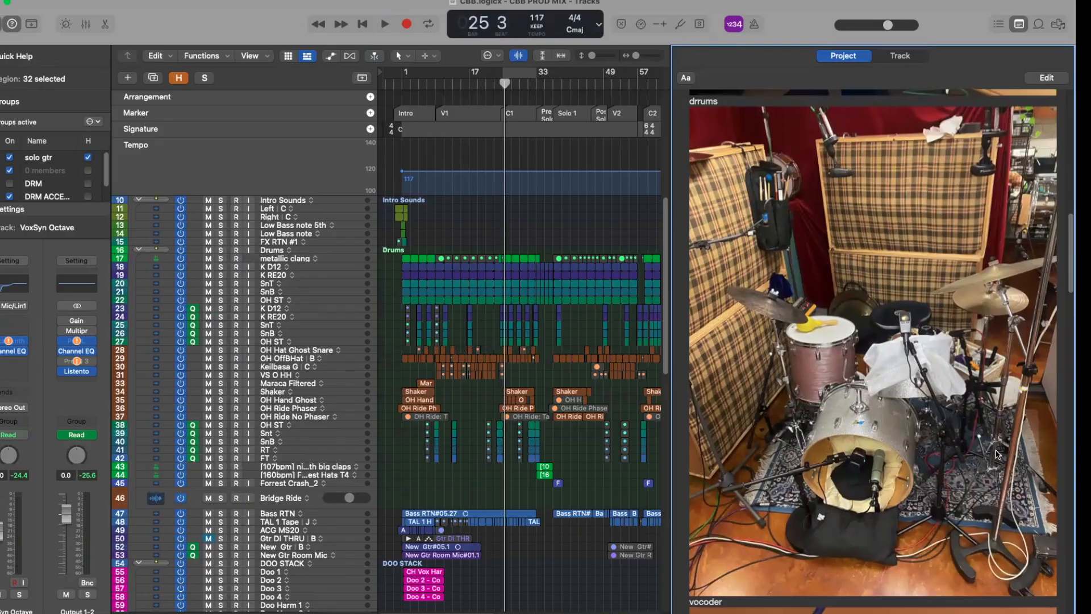
scroll(884, 258, up, 3)
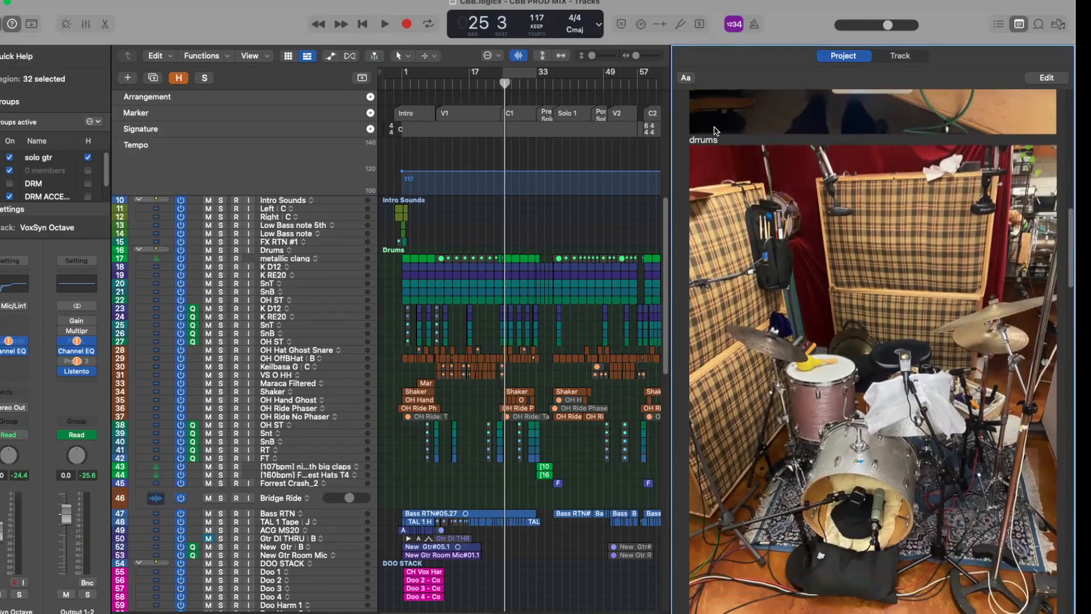
scroll(715, 131, down, 1)
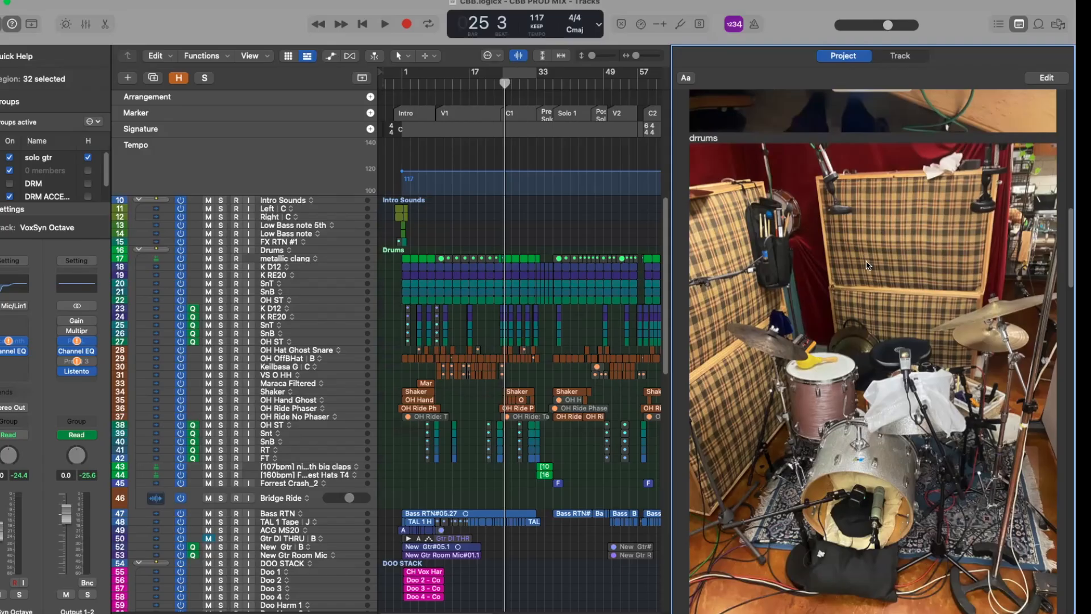
Examine the vocoder settings photo and the bs2 (lexicon + sea mach) photo in the project notes.
scroll(866, 265, down, 5)
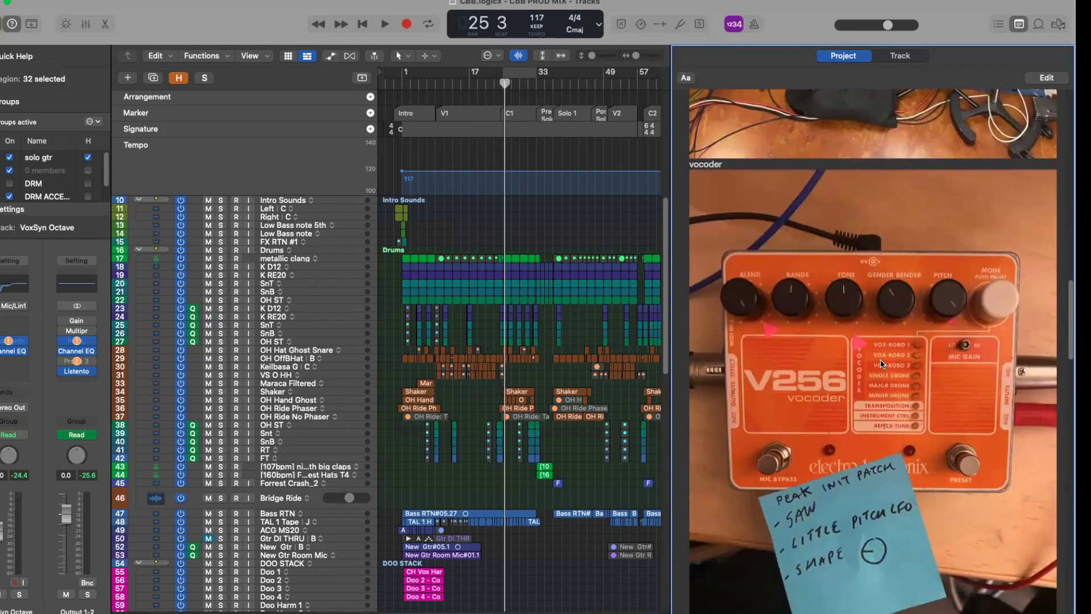
scroll(878, 353, down, 3)
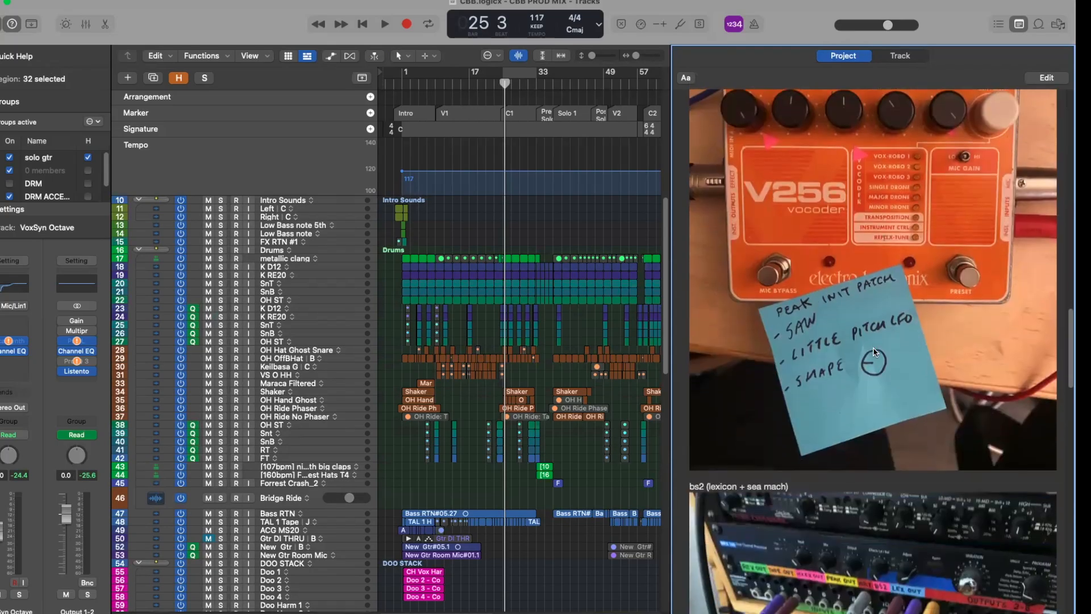
scroll(874, 352, down, 7)
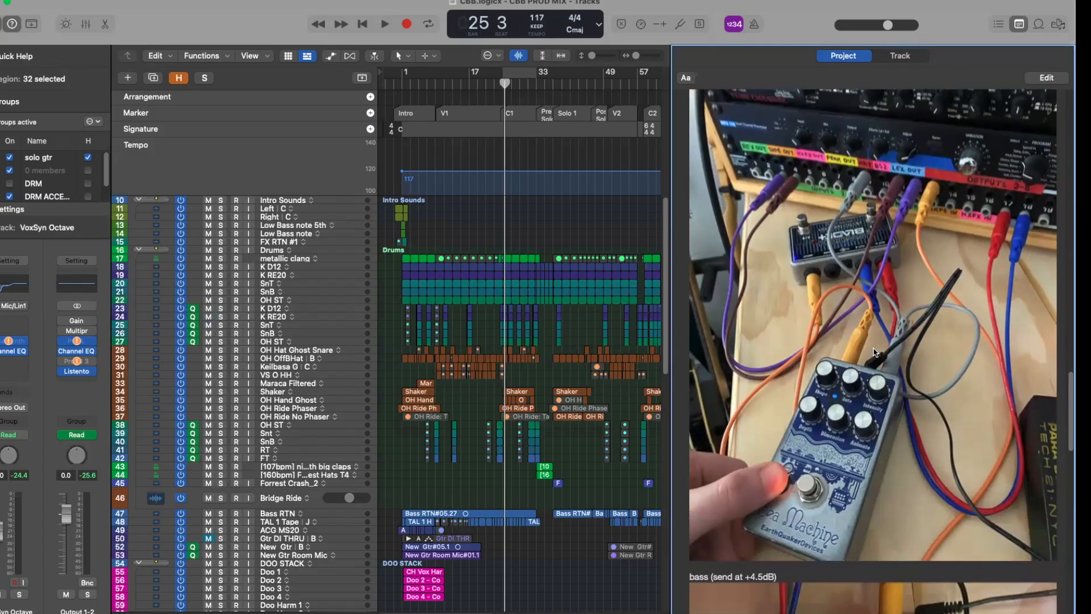
scroll(874, 351, up, 2)
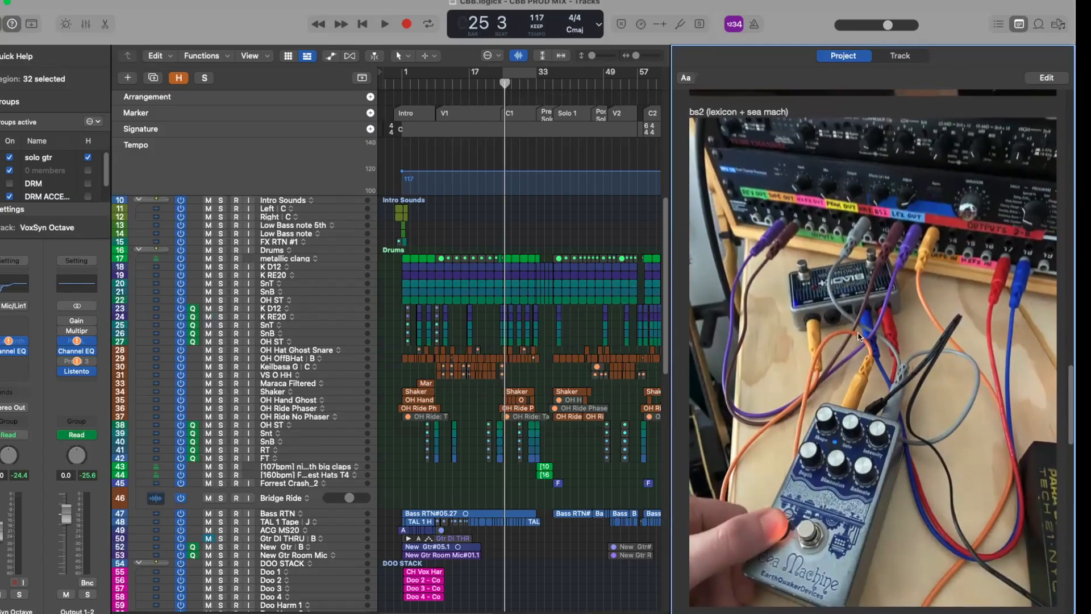
scroll(858, 335, down, 15)
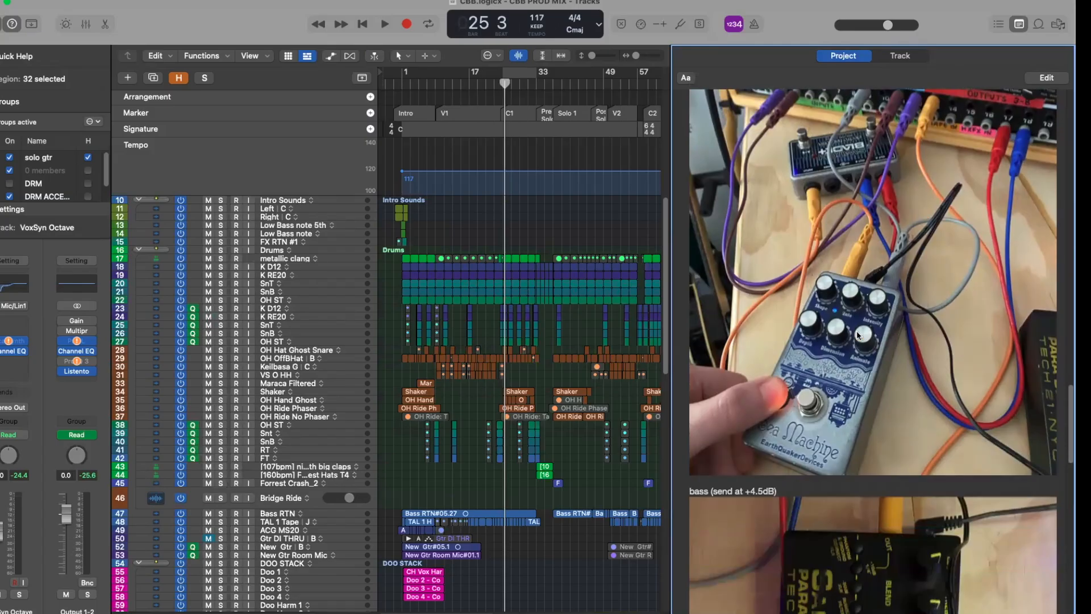
Examine the V Vox signal chain note with its MS20 patching and compressor settings photos.
scroll(859, 335, down, 2)
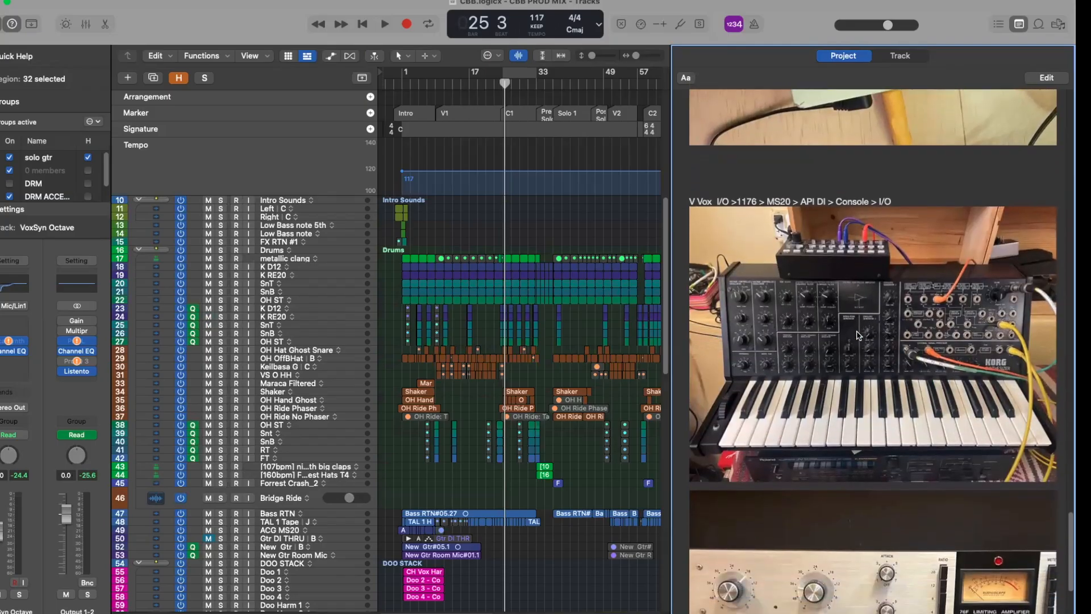
scroll(858, 341, down, 3)
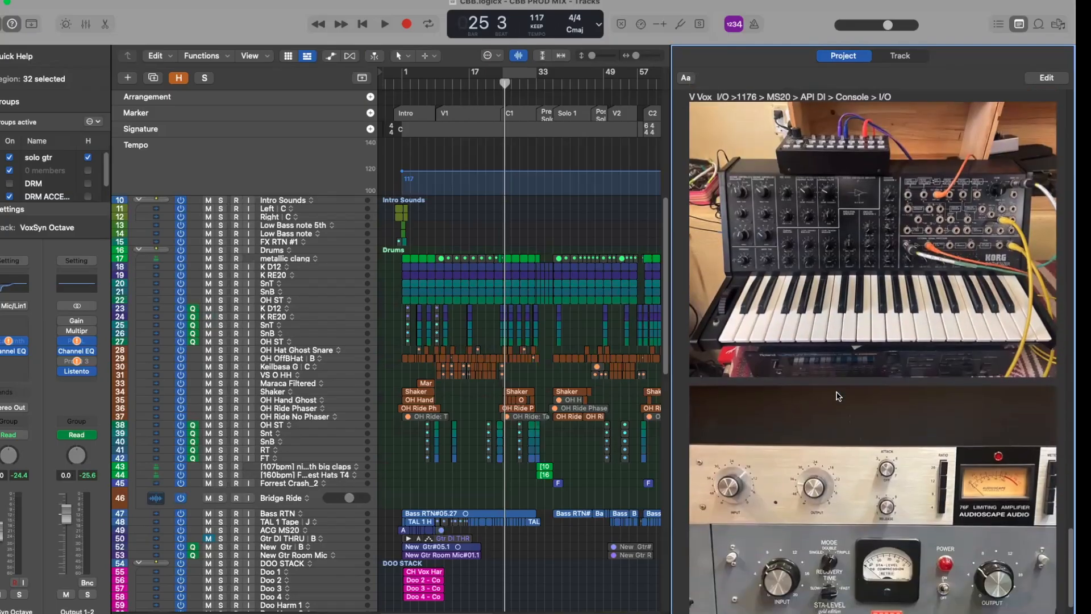
scroll(905, 446, down, 2)
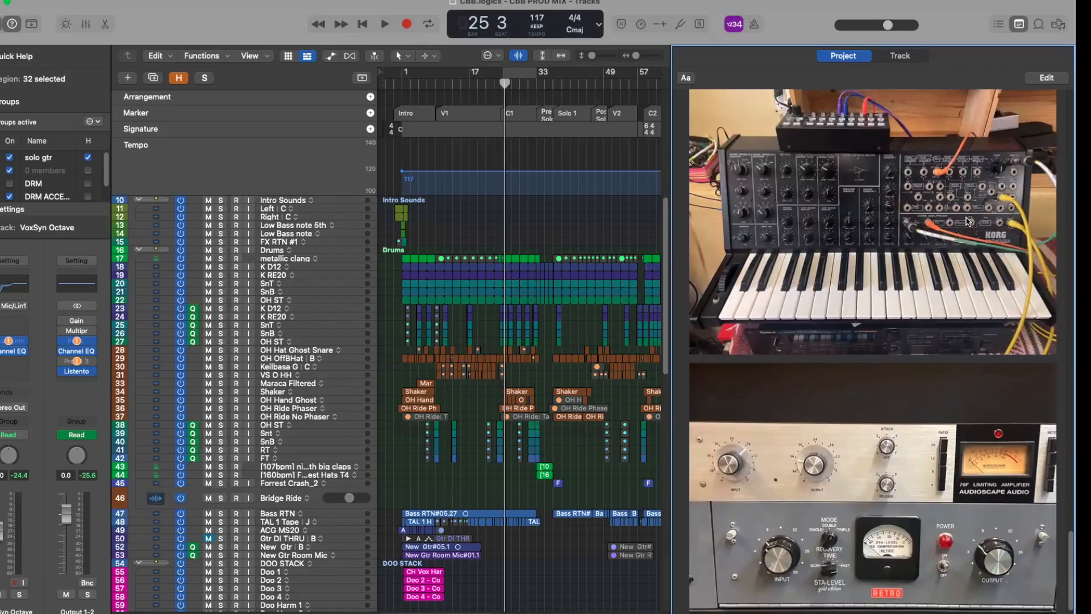
scroll(952, 383, down, 2)
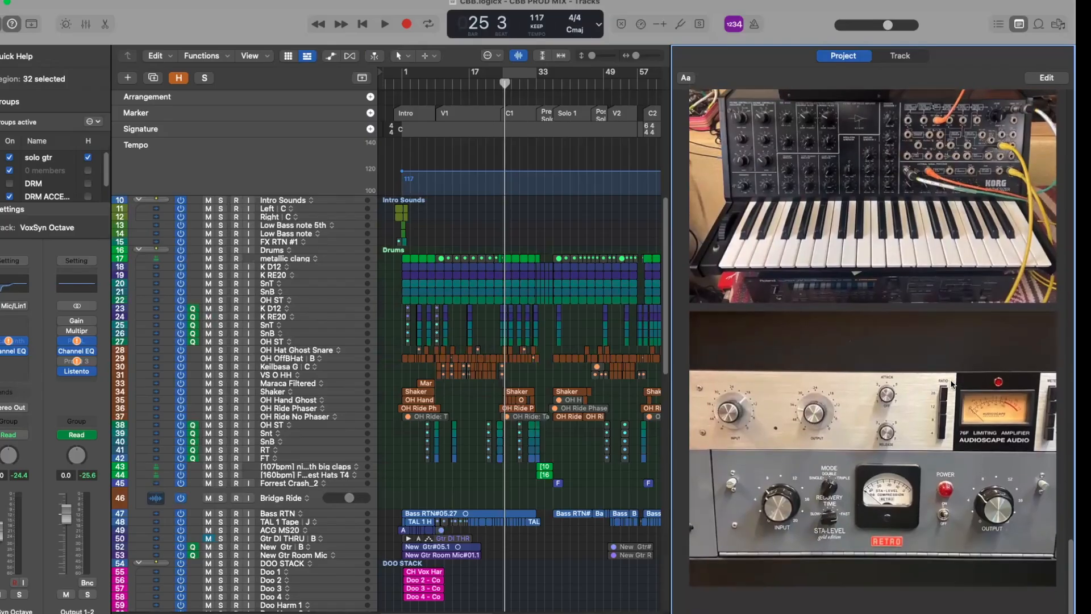
Go back through the project notes to the Lil Hook photo and close the notes.
scroll(857, 427, up, 1)
scroll(857, 427, up, 10)
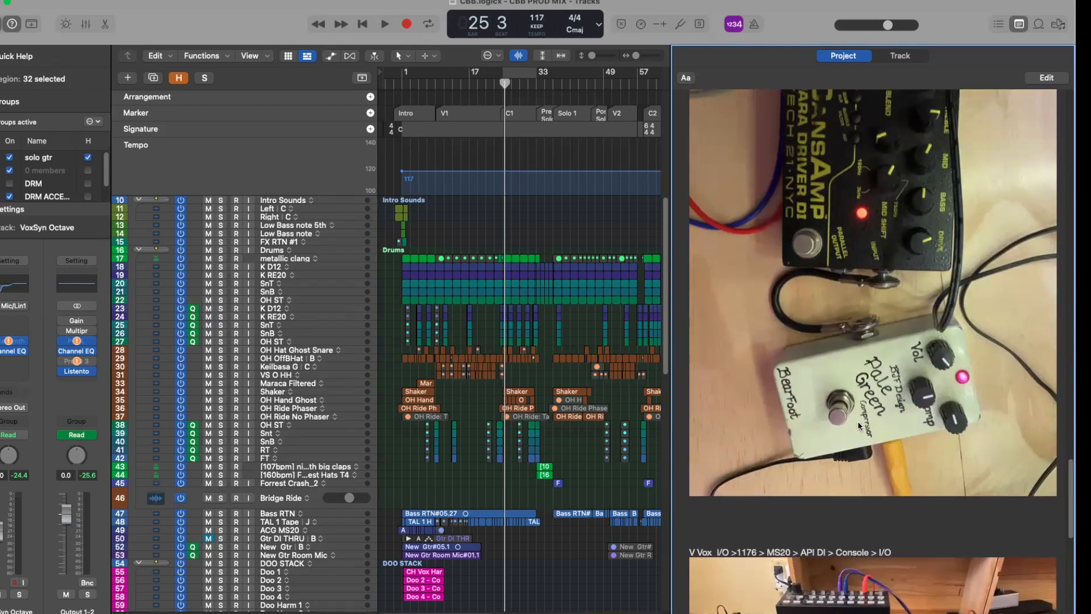
scroll(860, 427, up, 5)
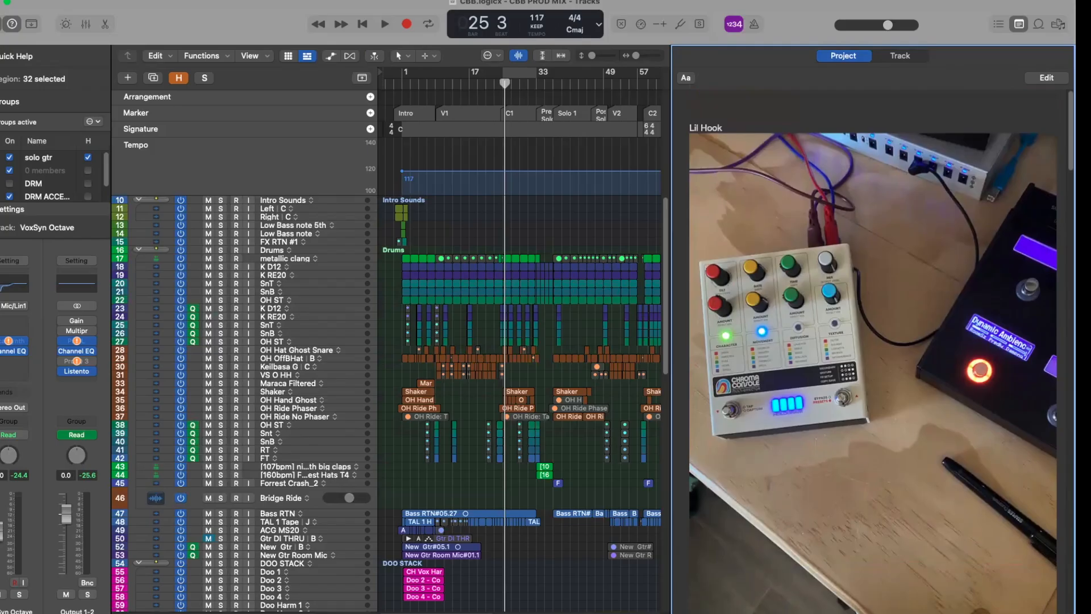
click(1019, 24)
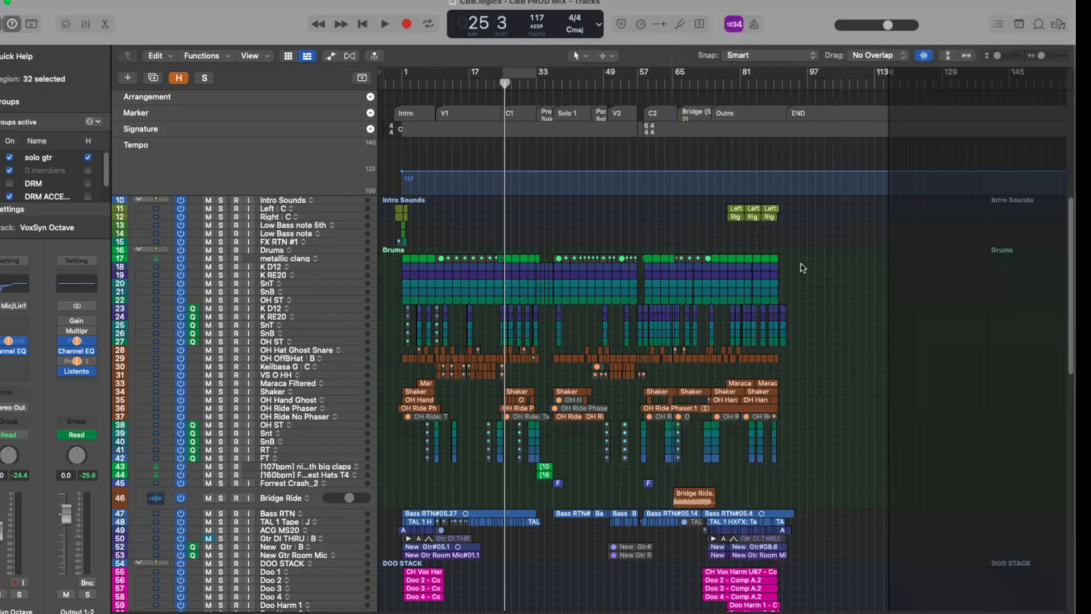